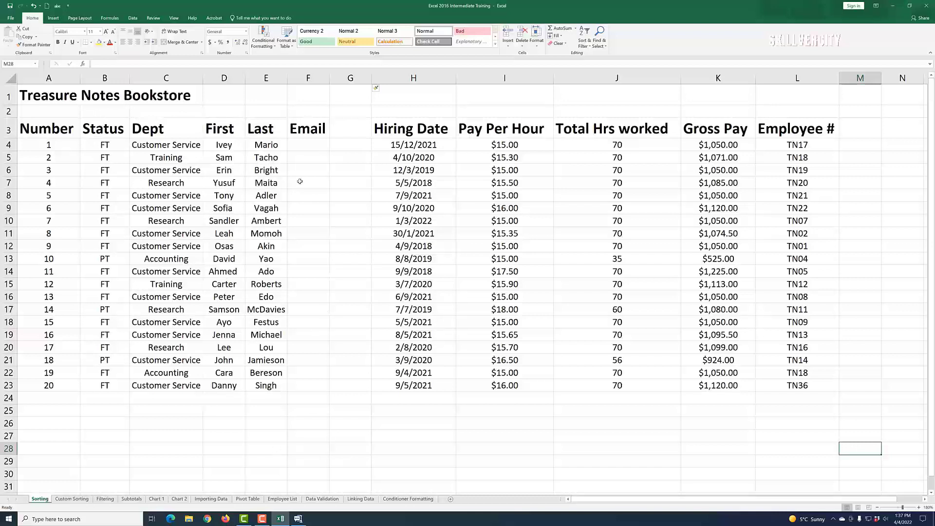
Step: Enter the first employee's e-mail address in F4, built as first.last with the tn.ca domain
{"action": "left_click", "coordinate": [301, 144]}
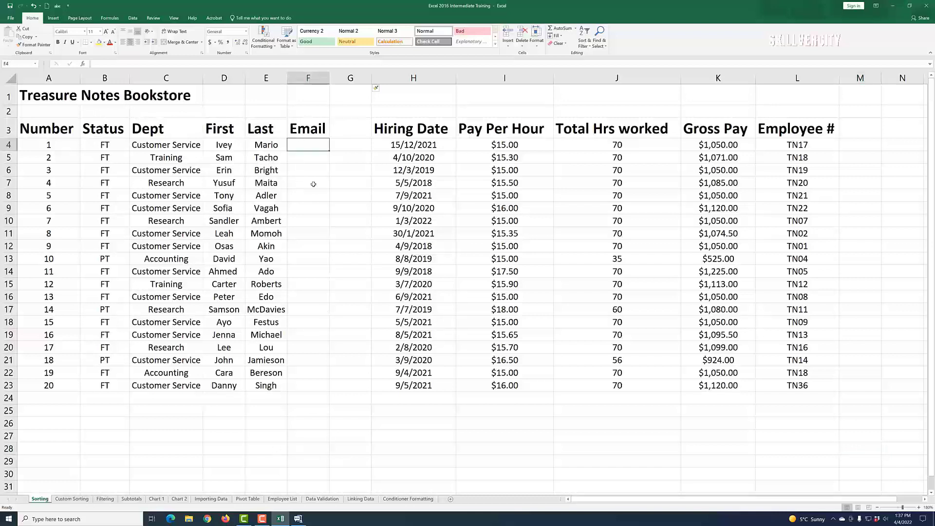
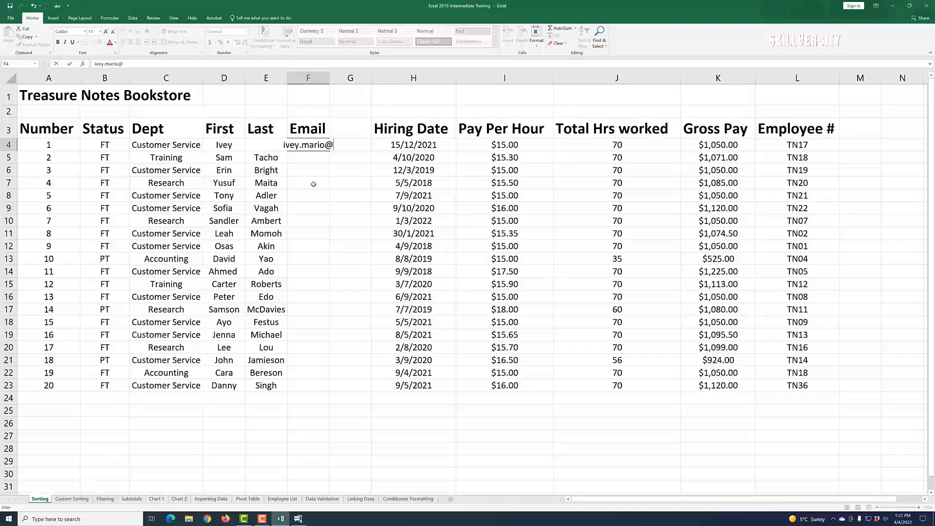
{"action": "left_click", "coordinate": [336, 243]}
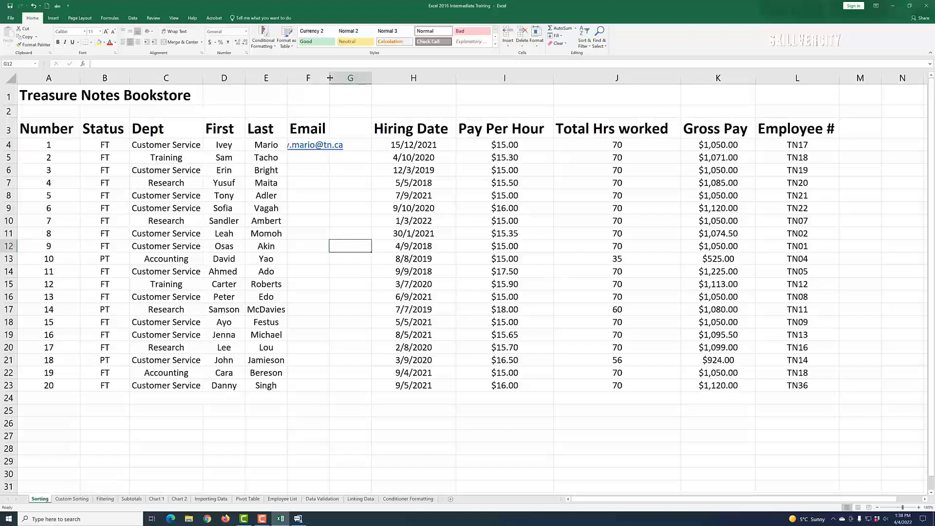
Step: Widen the Email column so the addresses fit
{"action": "left_click_drag", "start_coordinate": [330, 78], "coordinate": [348, 81]}
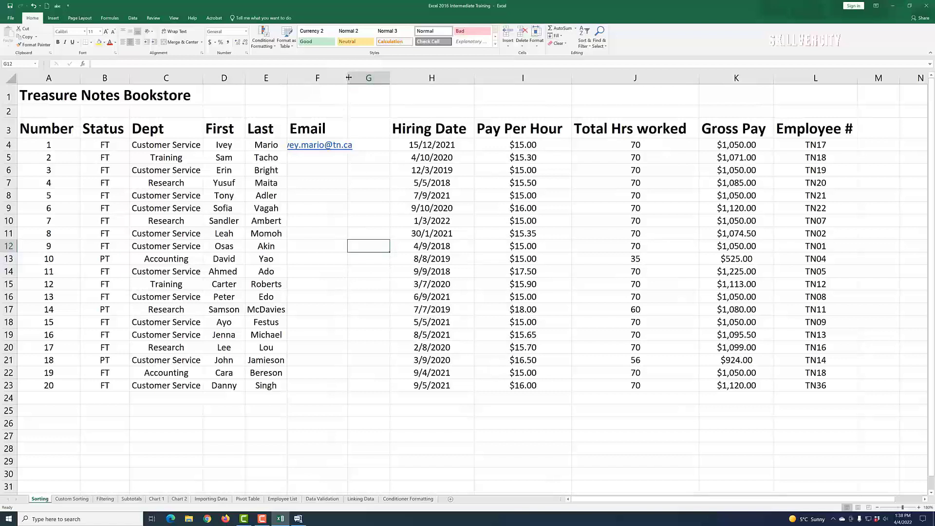
{"action": "left_click_drag", "start_coordinate": [348, 78], "coordinate": [367, 83]}
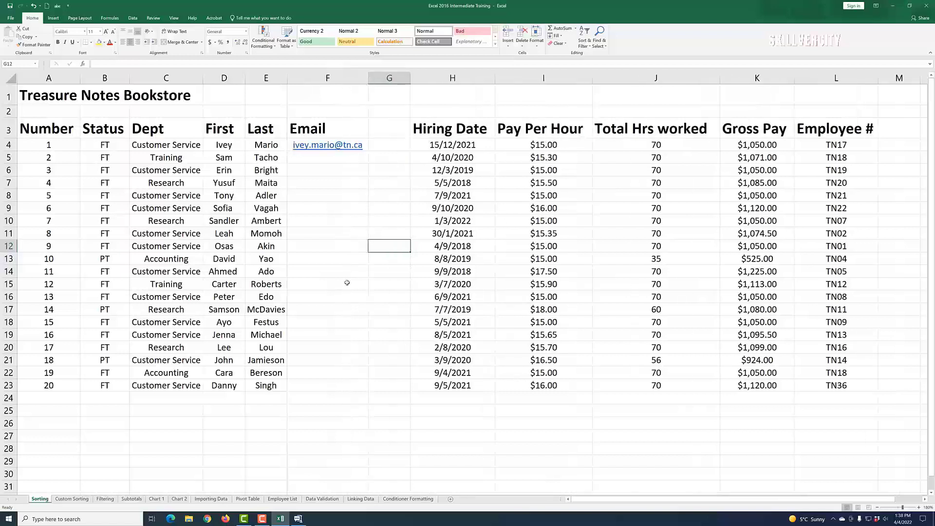
{"action": "left_click", "coordinate": [412, 348]}
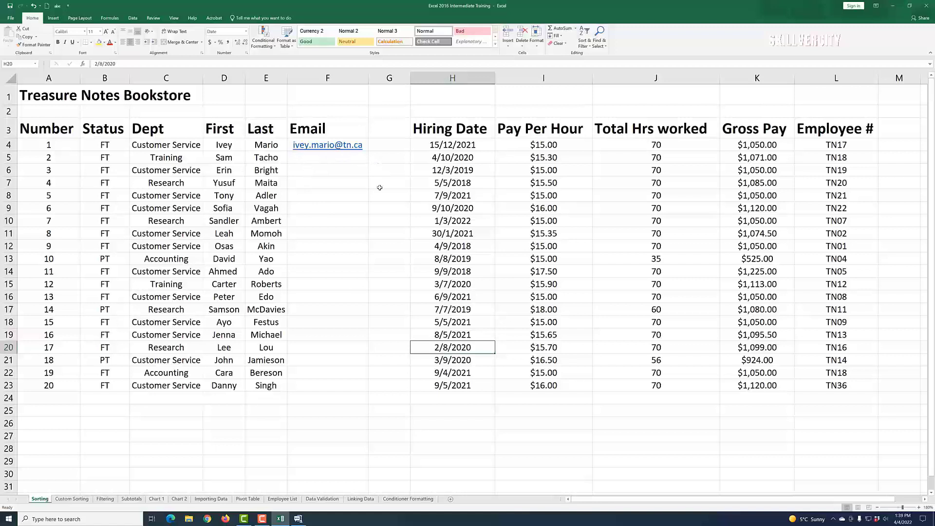
{"action": "left_click", "coordinate": [304, 160]}
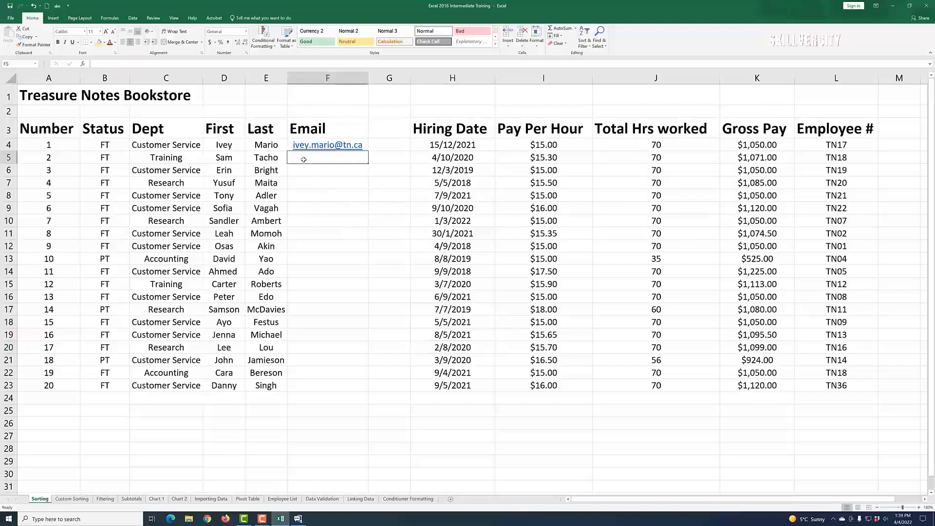
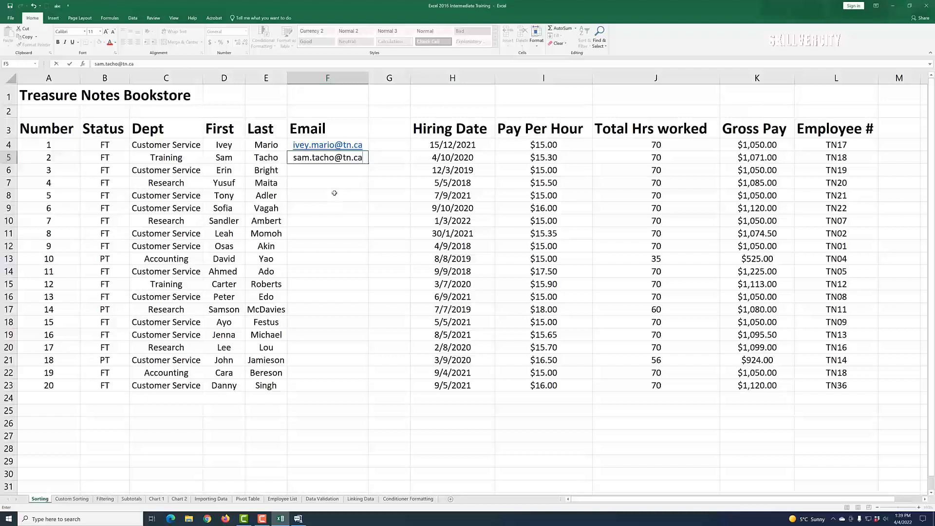
{"action": "key", "text": "Return"}
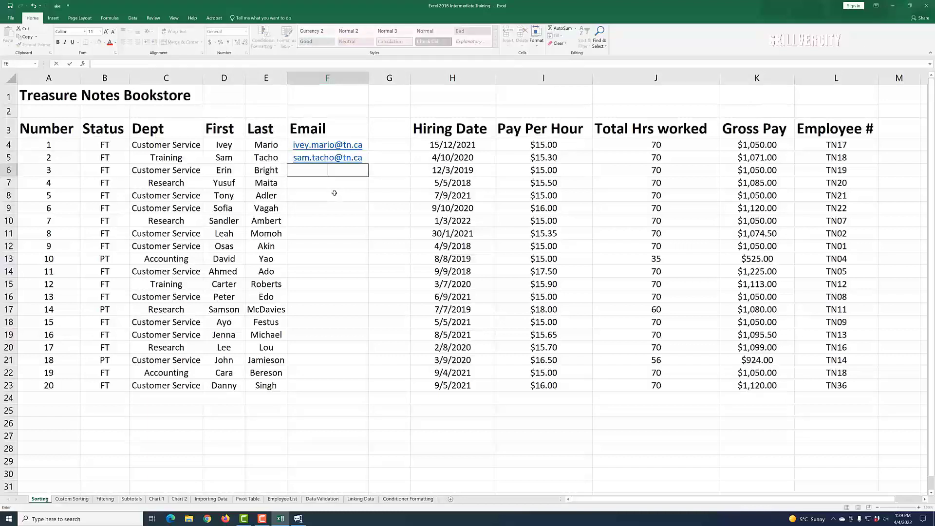
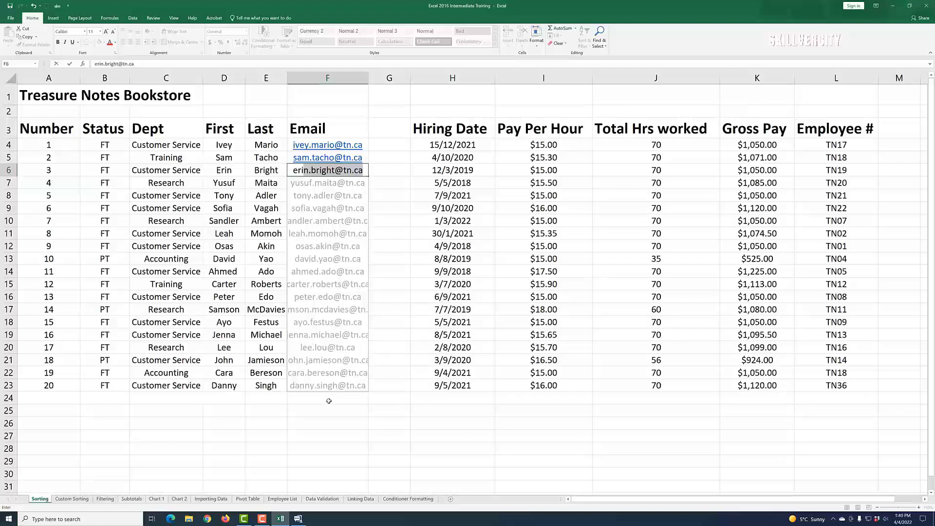
Step: Start the third e-mail in F6 and accept the Flash Fill suggestion for all remaining rows
{"action": "key", "text": "Return"}
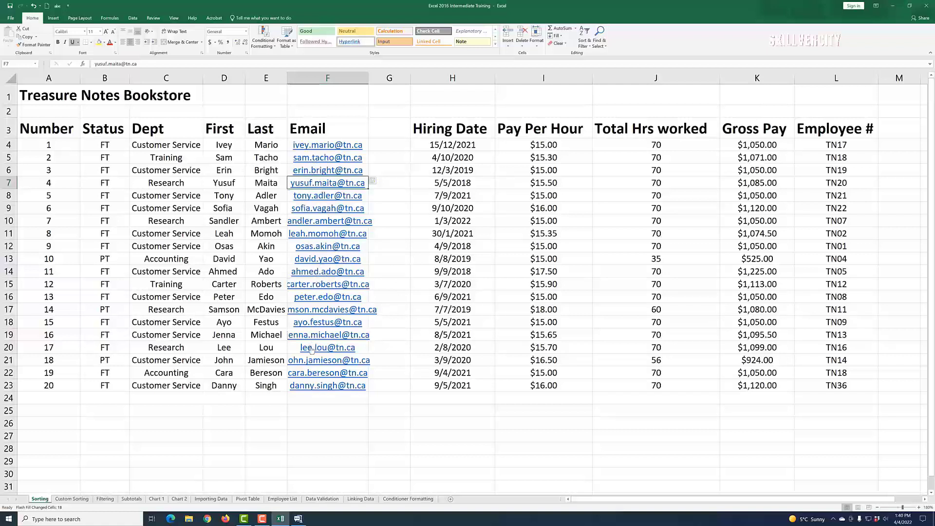
Step: Enter the first employee's full name, first and last name separated by a space, in G4
{"action": "left_click", "coordinate": [381, 145]}
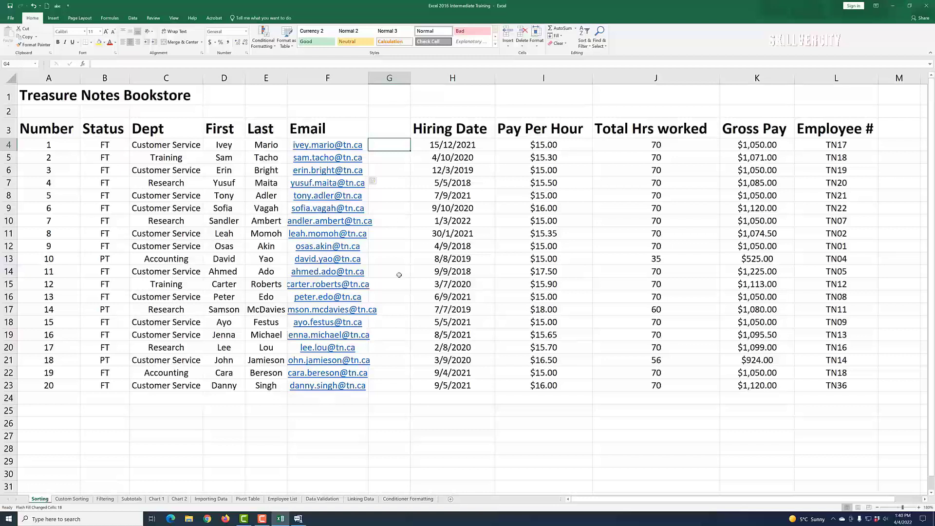
{"action": "type", "text": "i"}
{"action": "key", "text": "BackSpace"}
{"action": "key", "text": "BackSpace"}
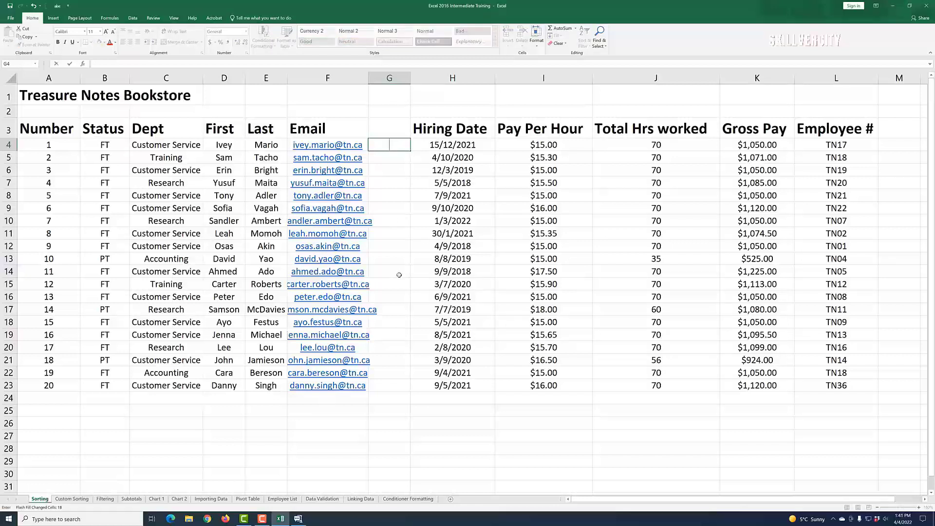
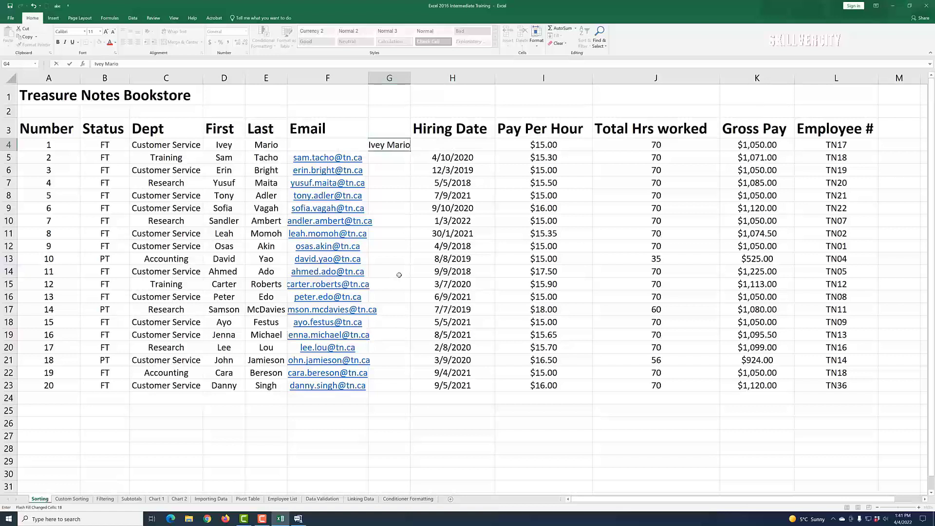
{"action": "key", "text": "Return"}
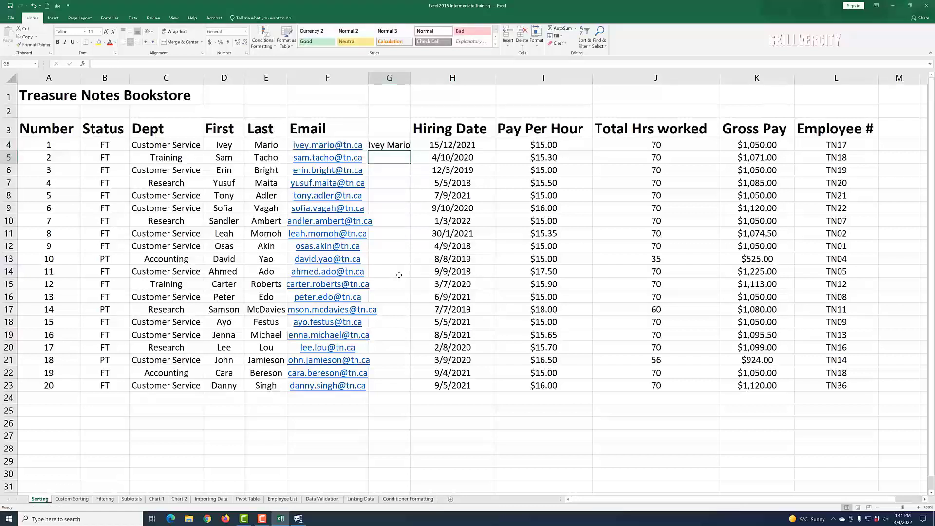
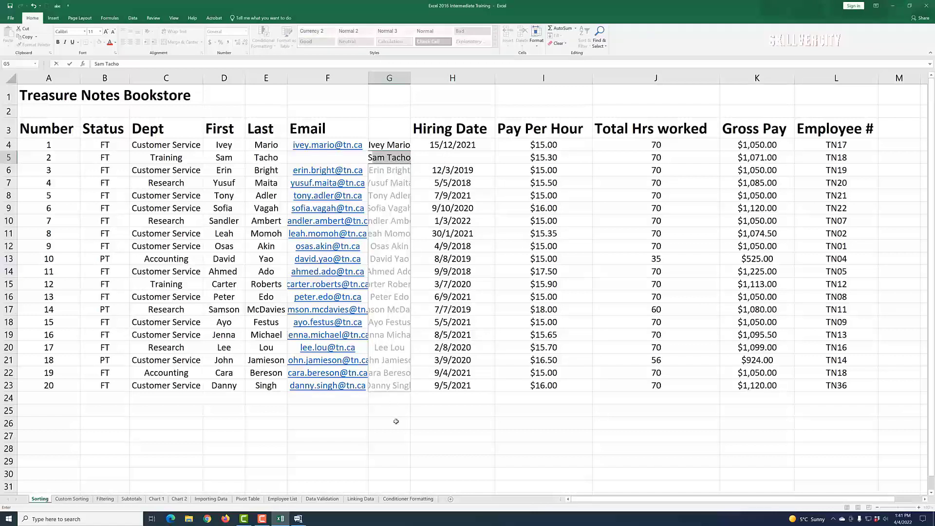
Step: Enter the second employee's full name in G5, accept Flash Fill for the rest, and widen column G
{"action": "key", "text": "Return"}
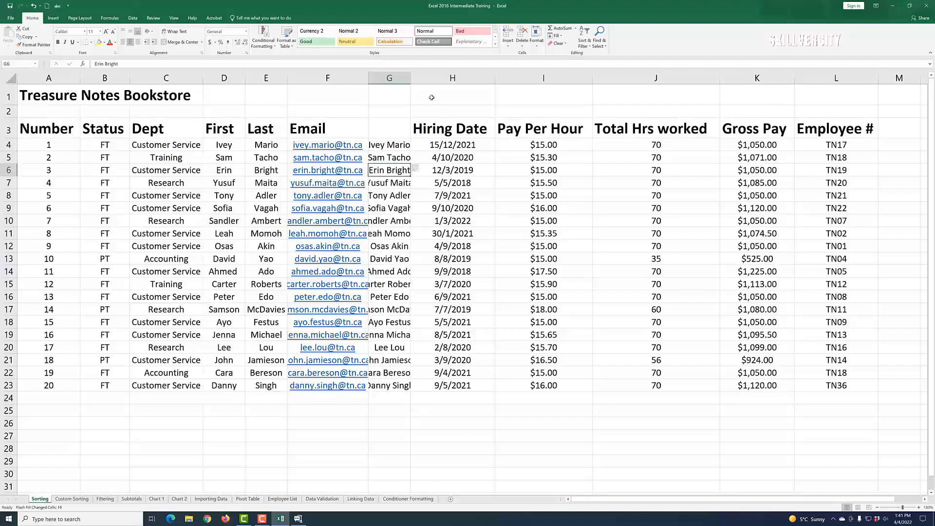
{"action": "left_click_drag", "start_coordinate": [410, 78], "coordinate": [428, 78]}
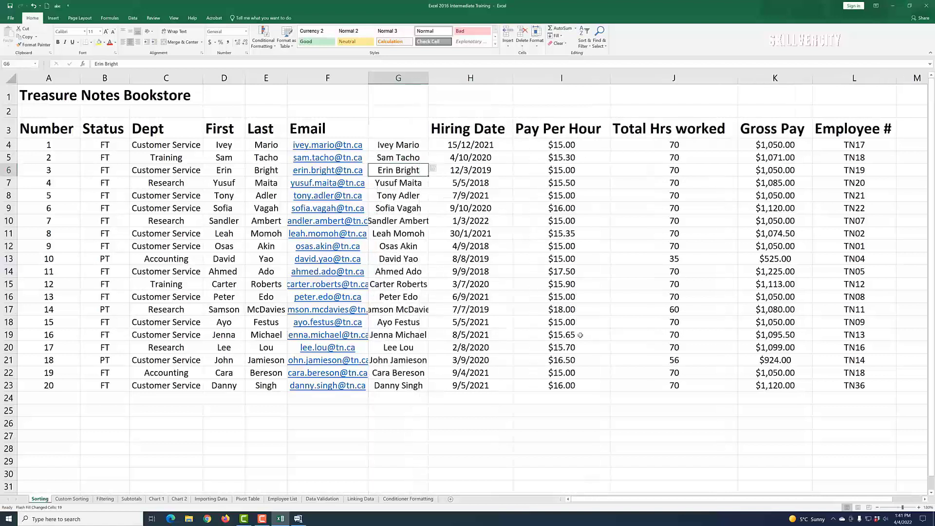
{"action": "left_click", "coordinate": [526, 447]}
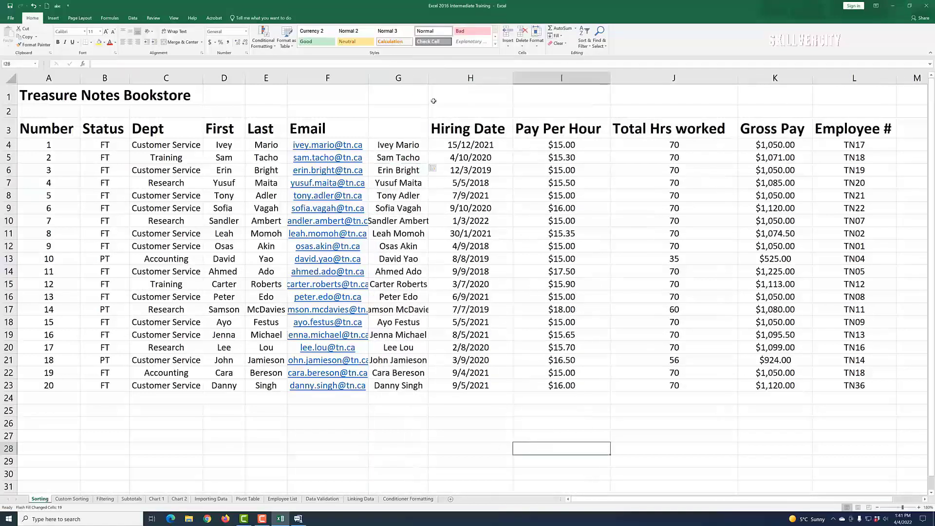
{"action": "left_click_drag", "start_coordinate": [429, 78], "coordinate": [433, 78]}
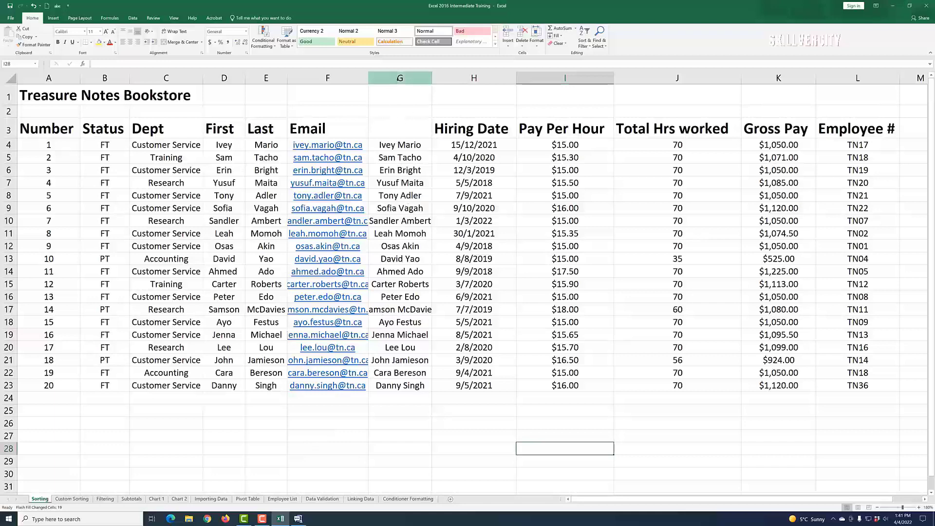
Step: Delete the full-name column G
{"action": "left_click", "coordinate": [391, 76]}
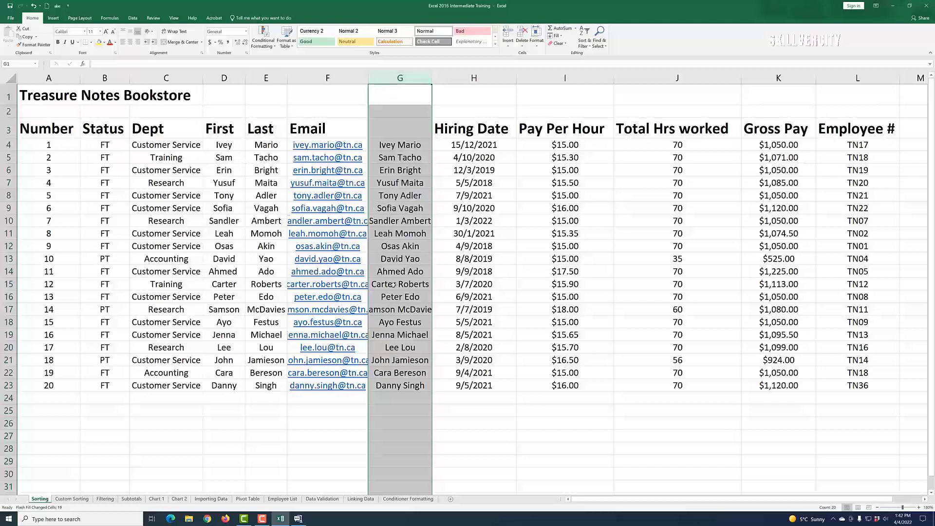
{"action": "right_click", "coordinate": [382, 78]}
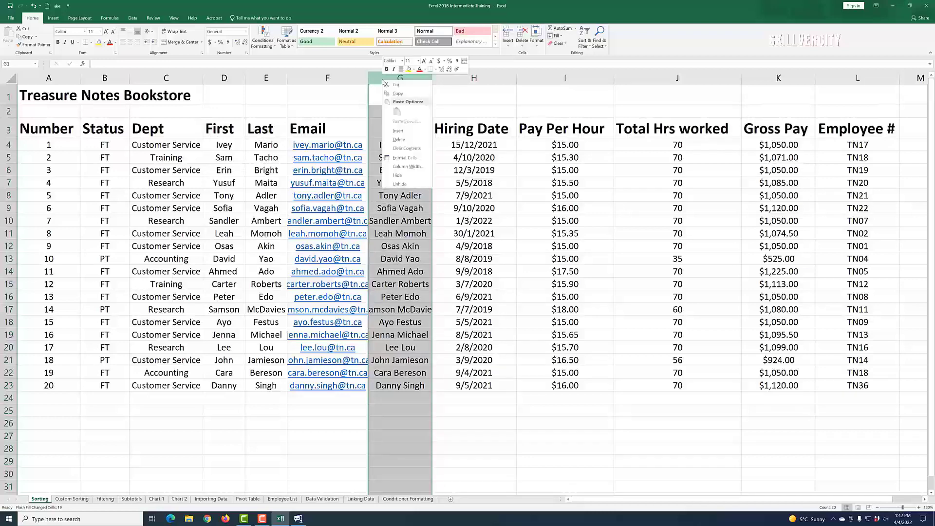
{"action": "left_click", "coordinate": [399, 148]}
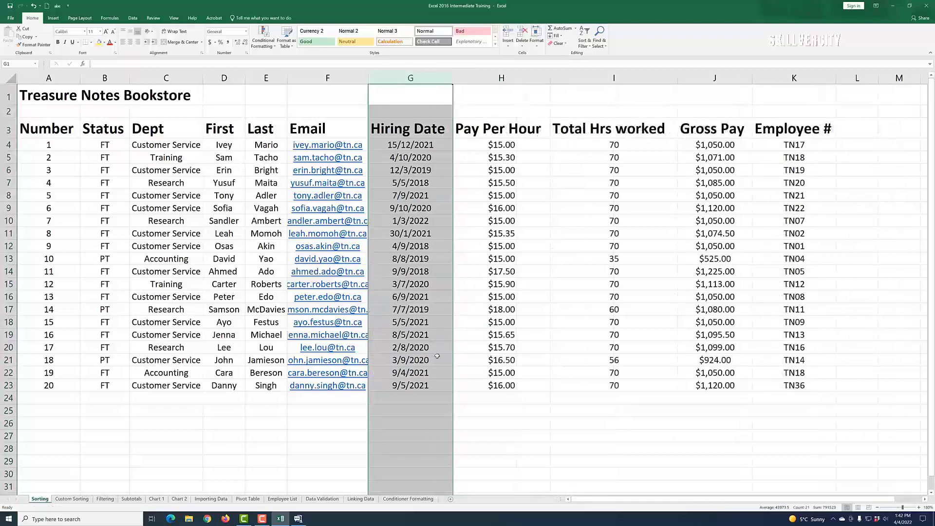
Step: Widen the Email column slightly
{"action": "left_click", "coordinate": [538, 413]}
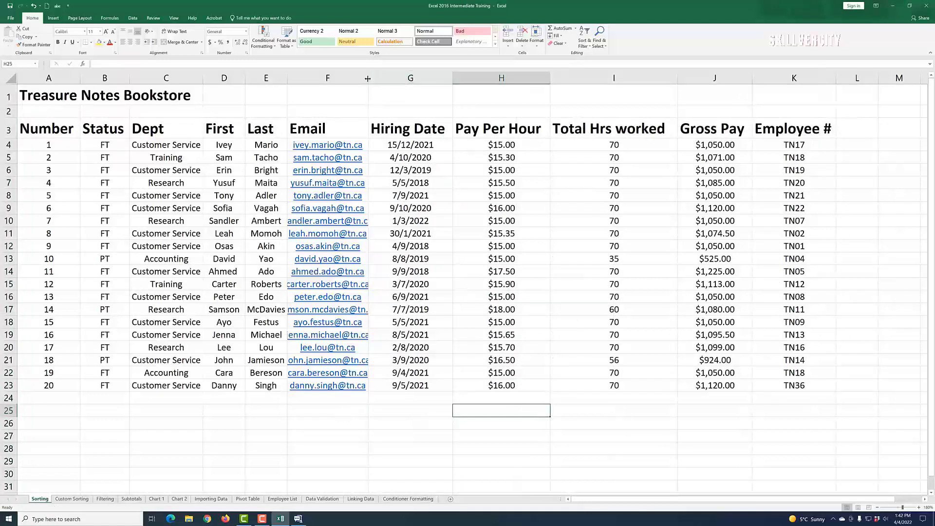
{"action": "left_click_drag", "start_coordinate": [369, 78], "coordinate": [372, 79]}
{"action": "left_click", "coordinate": [225, 436]}
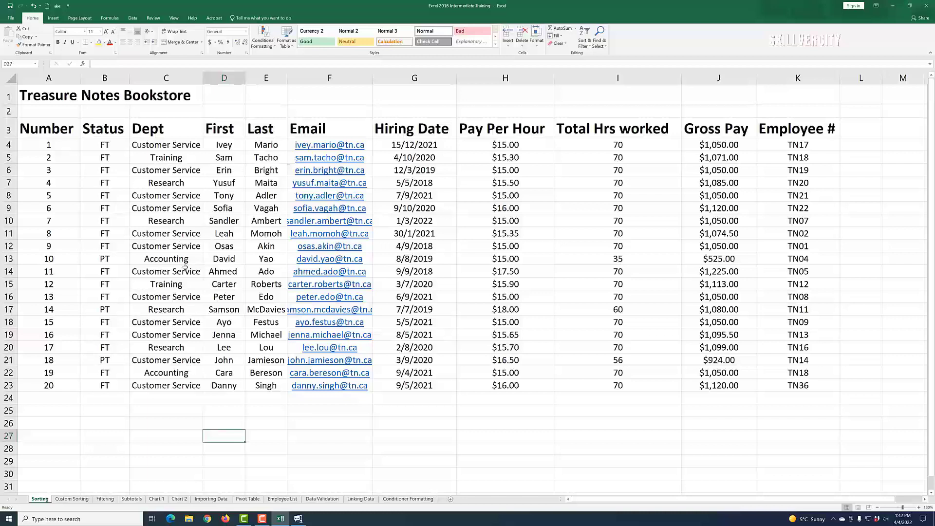
Step: Sort the employee table by the Dept column from A to Z
{"action": "left_click_drag", "start_coordinate": [168, 145], "coordinate": [166, 386]}
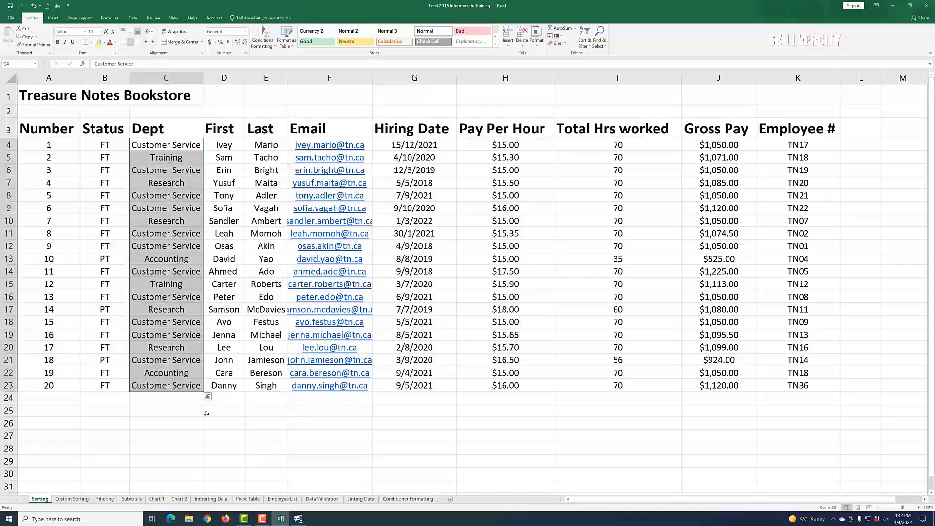
{"action": "left_click", "coordinate": [187, 420]}
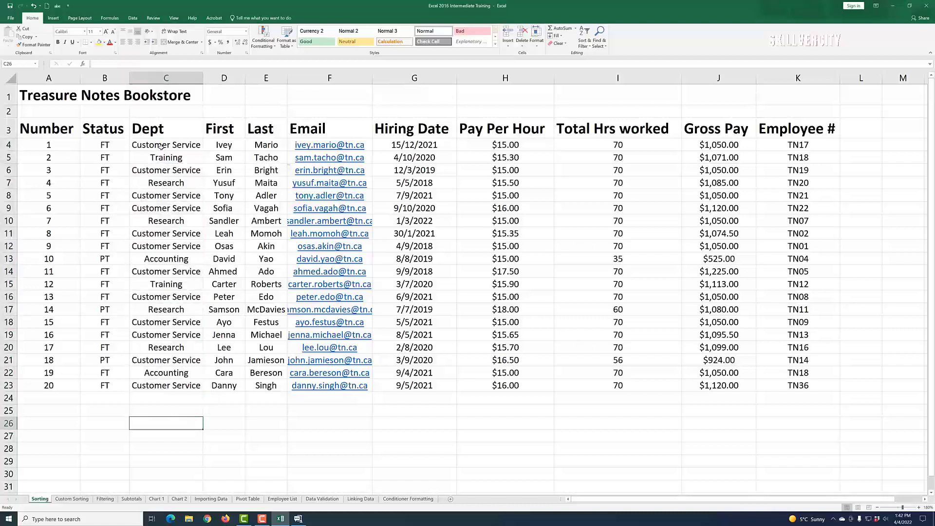
{"action": "left_click", "coordinate": [167, 260]}
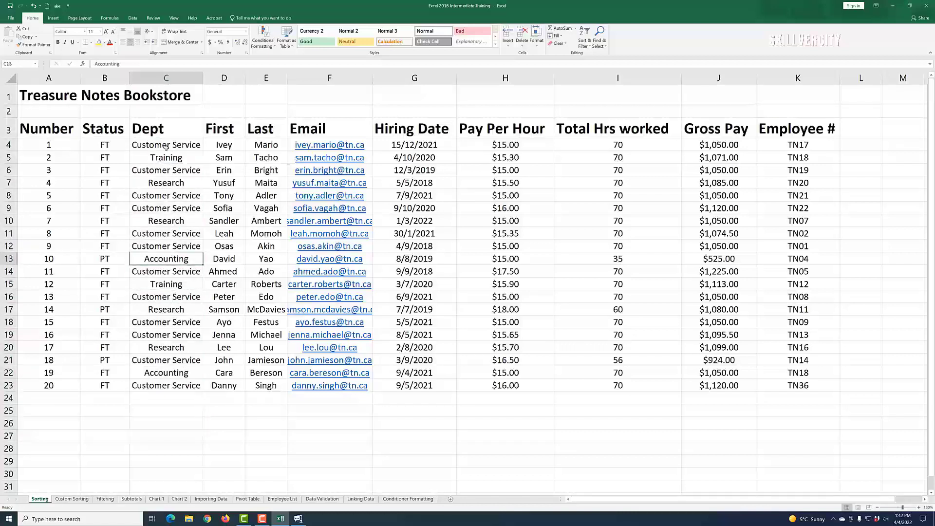
{"action": "left_click", "coordinate": [166, 146]}
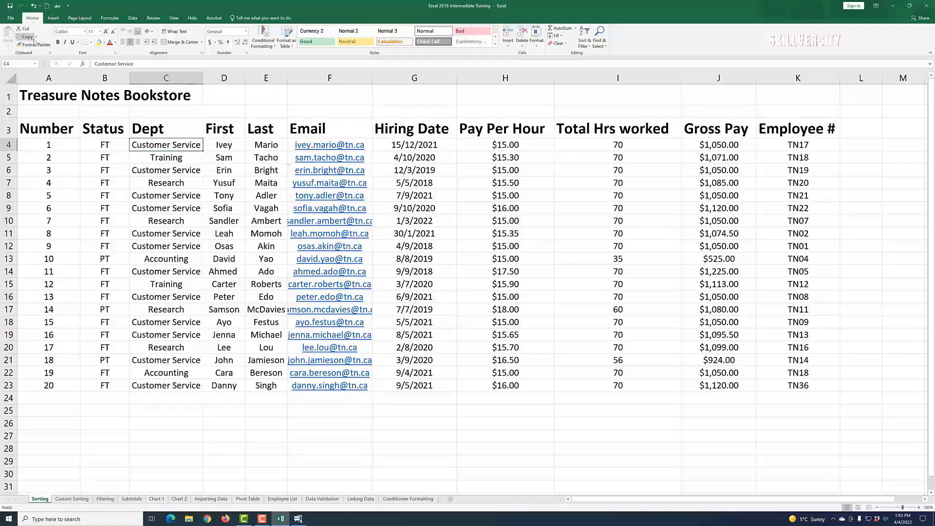
{"action": "left_click", "coordinate": [589, 46]}
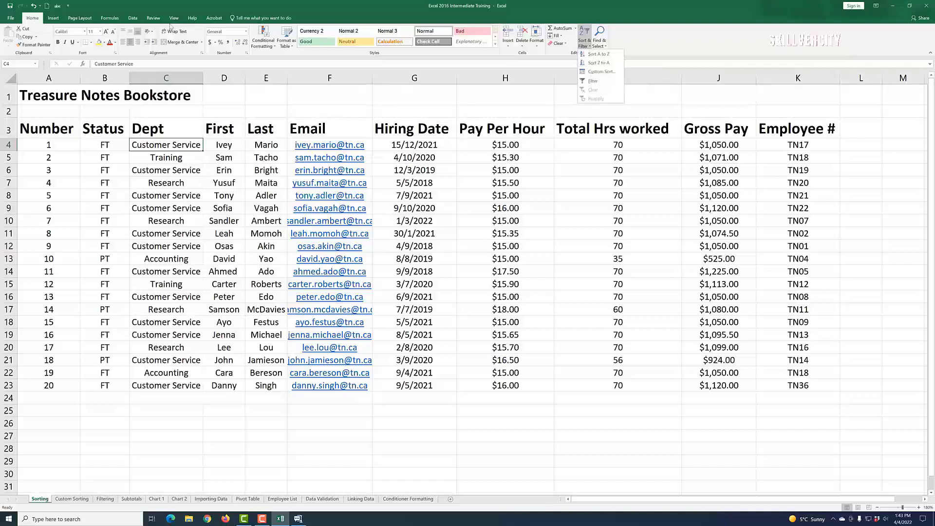
{"action": "left_click", "coordinate": [133, 19]}
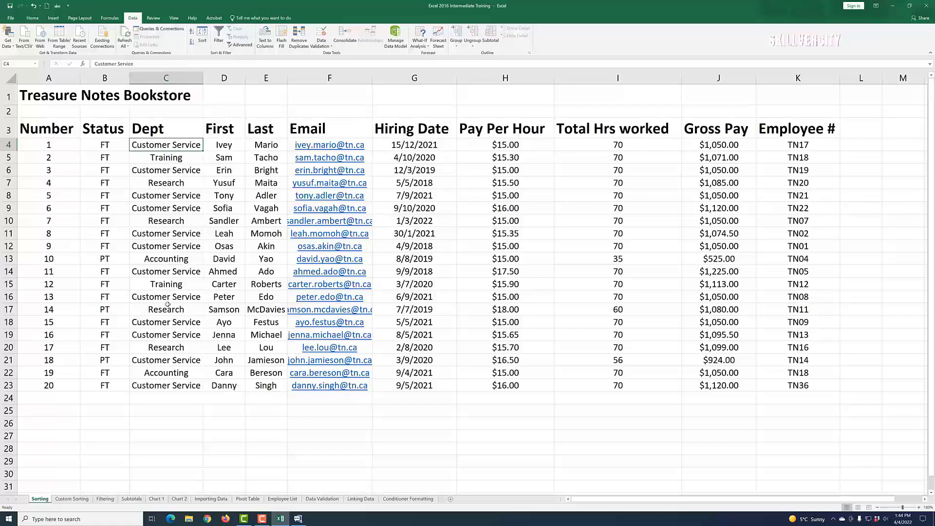
{"action": "left_click", "coordinate": [193, 33]}
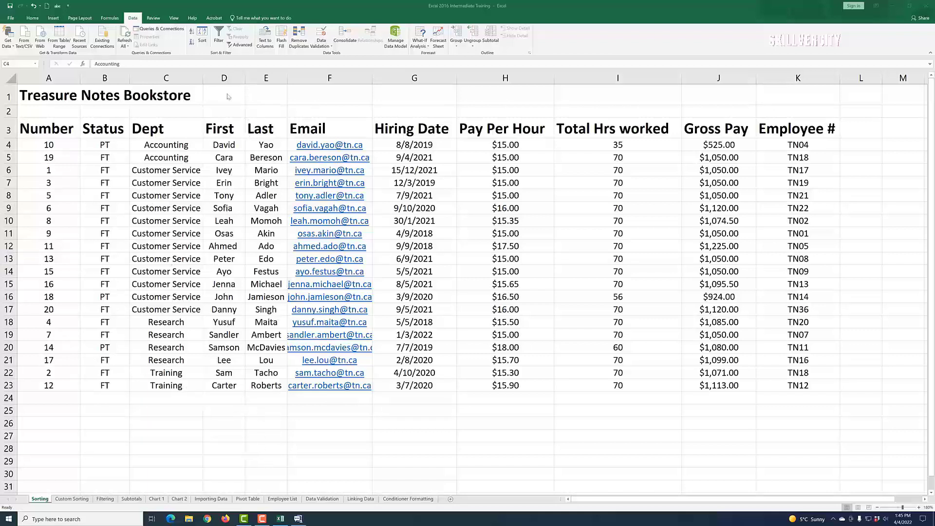
Step: Insert a blank column before the First column of the employee table
{"action": "right_click", "coordinate": [231, 79]}
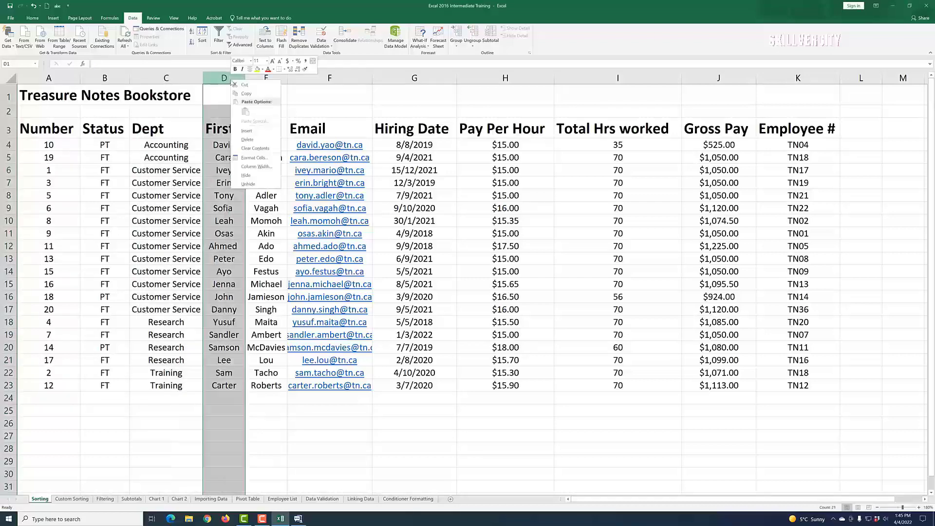
{"action": "left_click", "coordinate": [247, 131]}
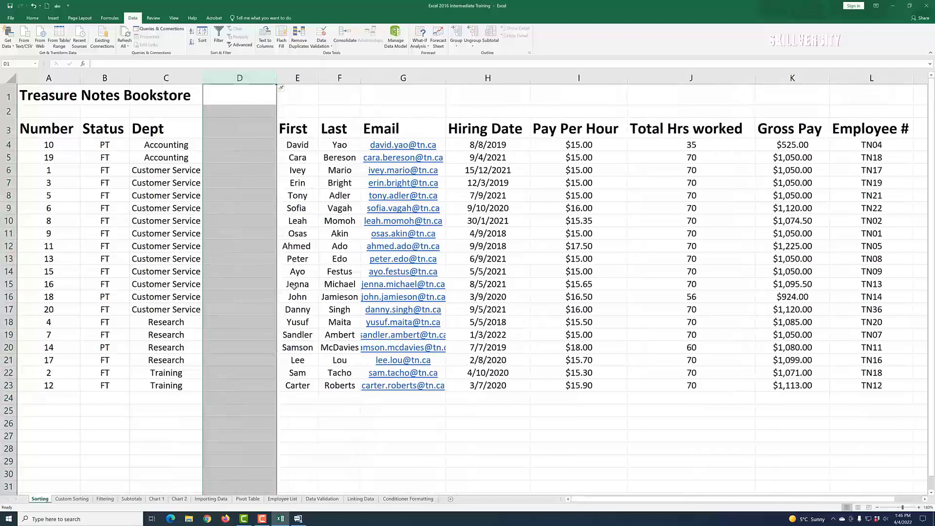
{"action": "left_click", "coordinate": [312, 451]}
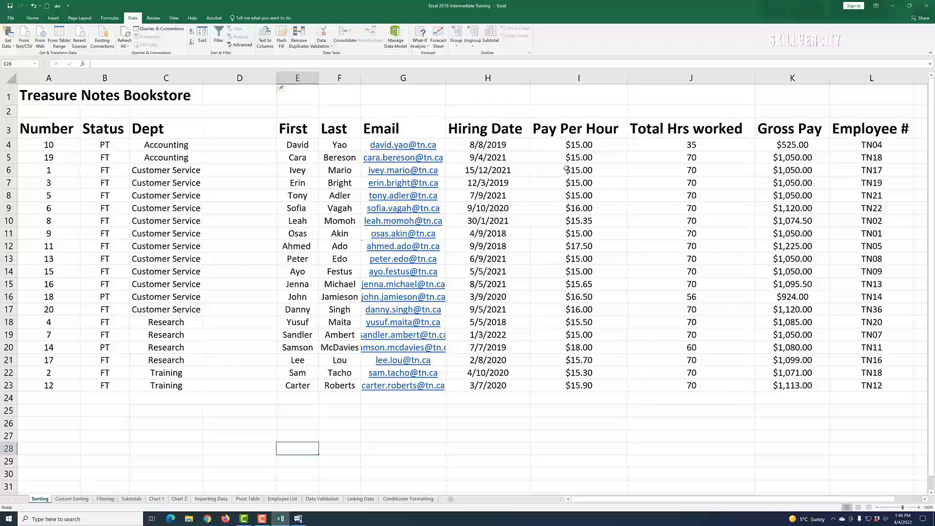
Step: Sort by Total Hrs worked from smallest to largest, then undo the sort and the inserted blank column
{"action": "right_click", "coordinate": [675, 148]}
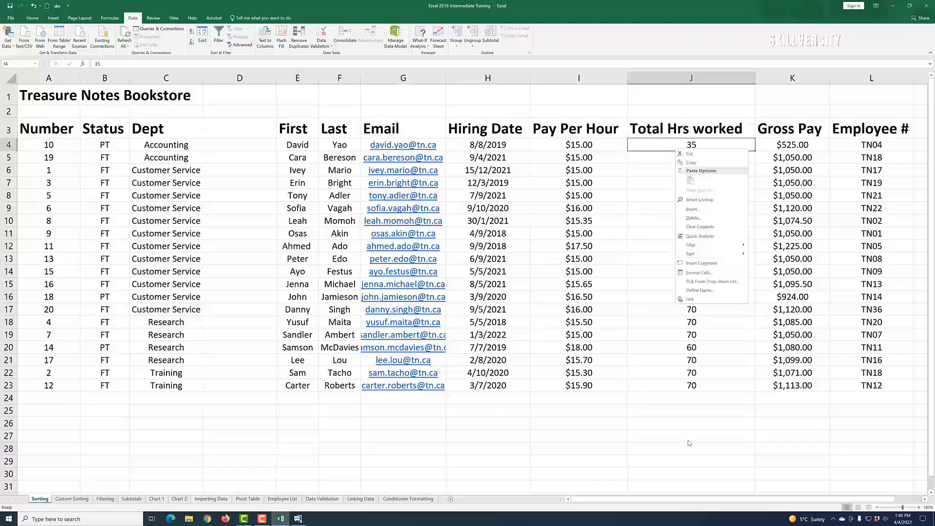
{"action": "key", "text": "Escape"}
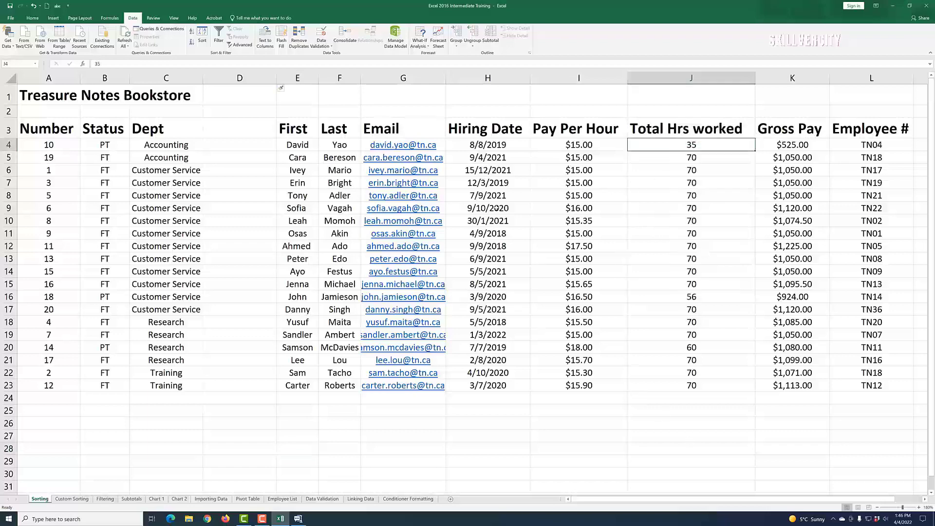
{"action": "left_click", "coordinate": [192, 32]}
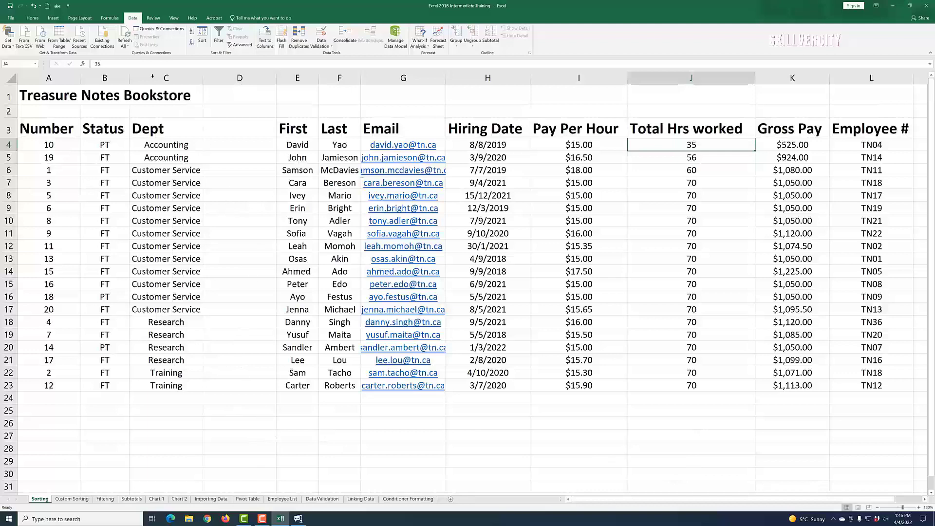
{"action": "left_click", "coordinate": [33, 8]}
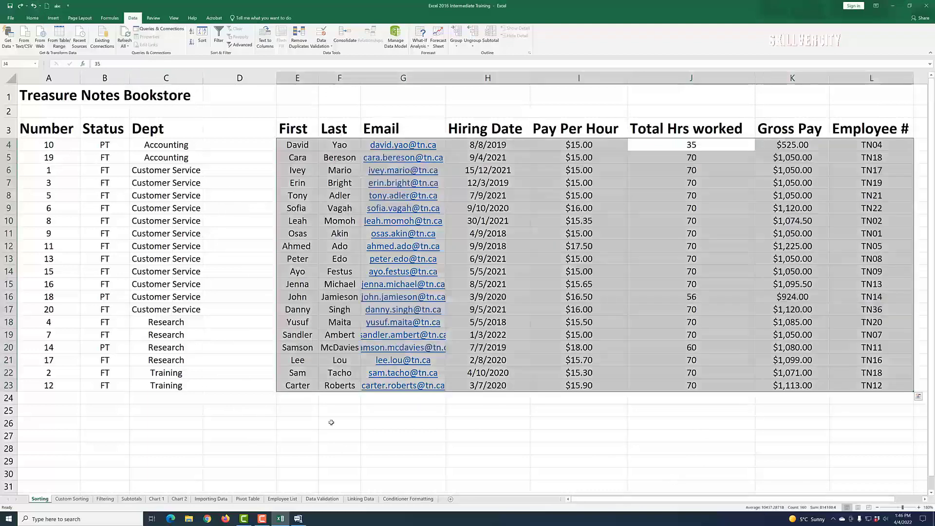
{"action": "key", "text": "ctrl+z"}
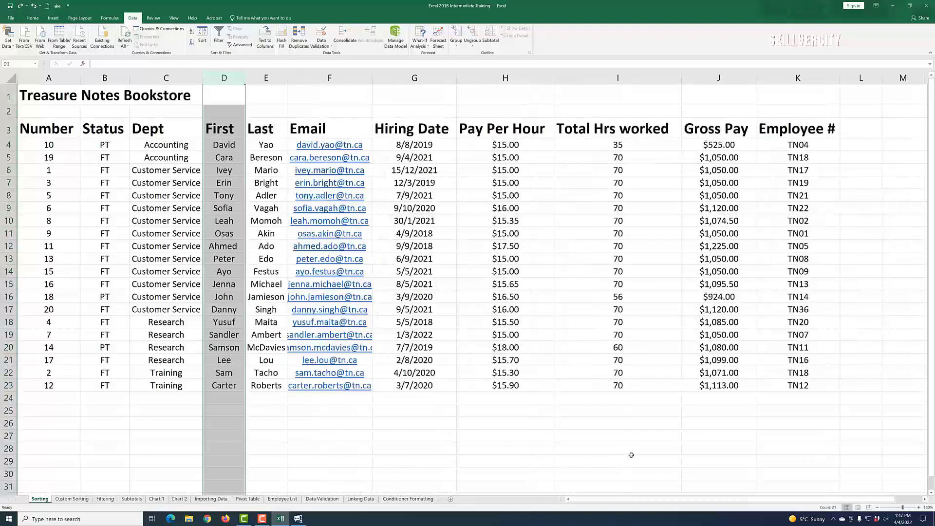
Step: Sort the employee table by the Total Hrs worked column from smallest to largest
{"action": "left_click", "coordinate": [422, 470]}
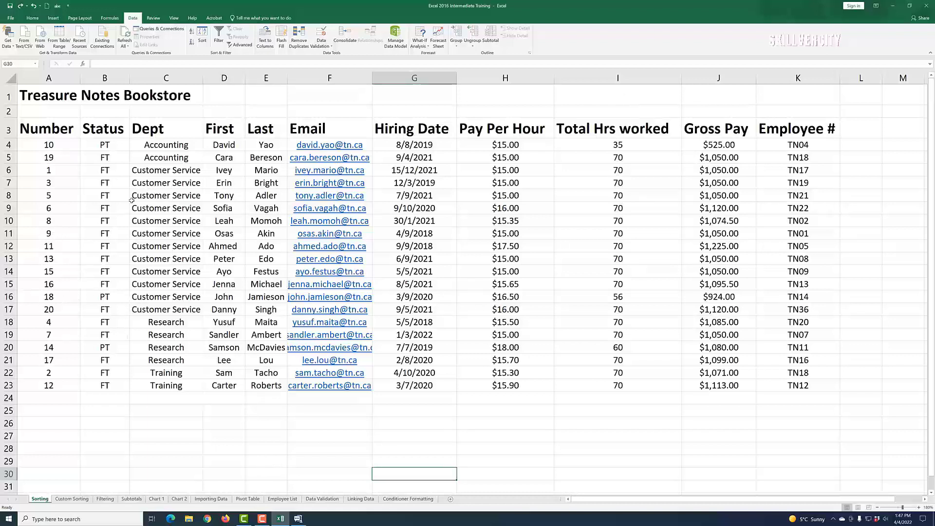
{"action": "left_click", "coordinate": [616, 148]}
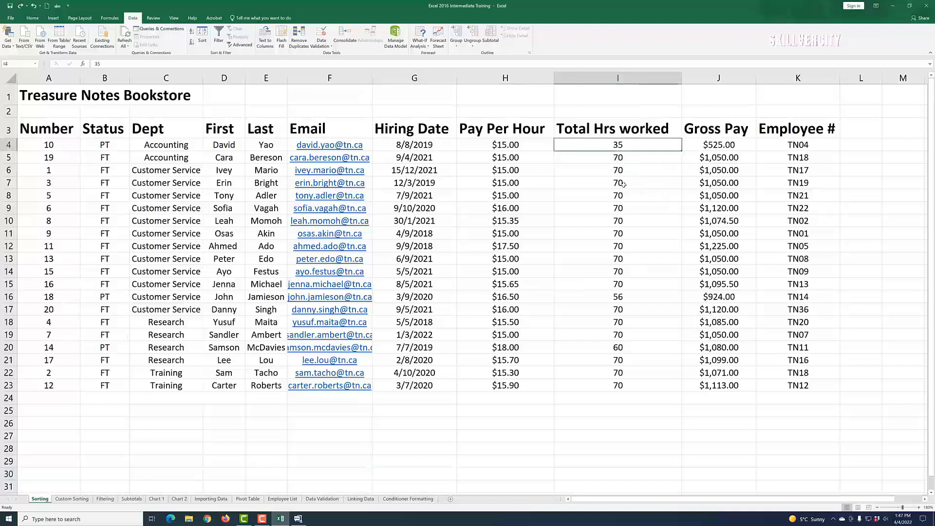
{"action": "left_click", "coordinate": [192, 32]}
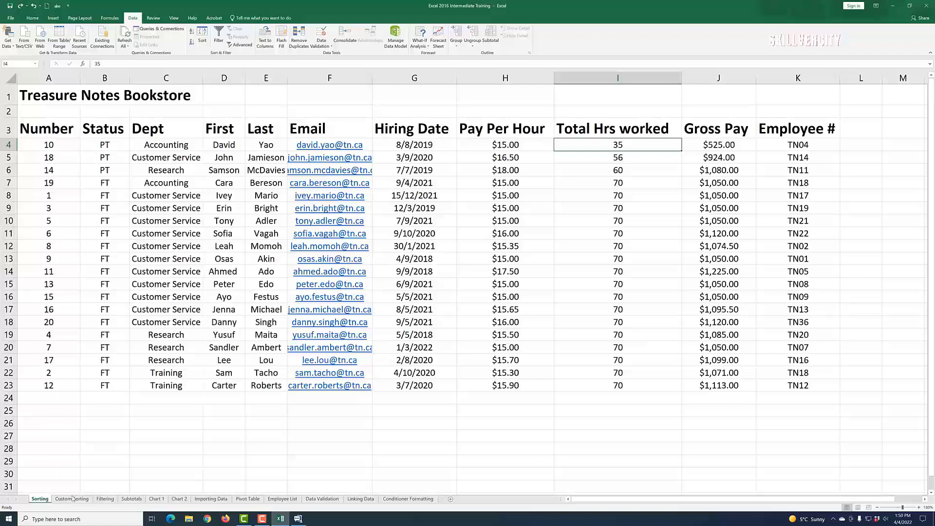
Step: Switch to the Custom Sorting sheet and widen the Email column slightly
{"action": "left_click", "coordinate": [72, 500]}
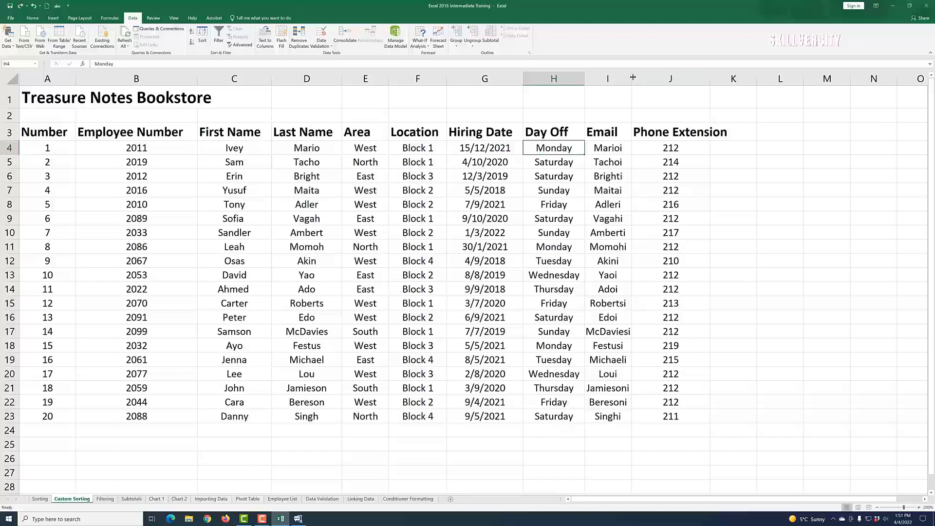
{"action": "left_click_drag", "start_coordinate": [633, 77], "coordinate": [648, 77]}
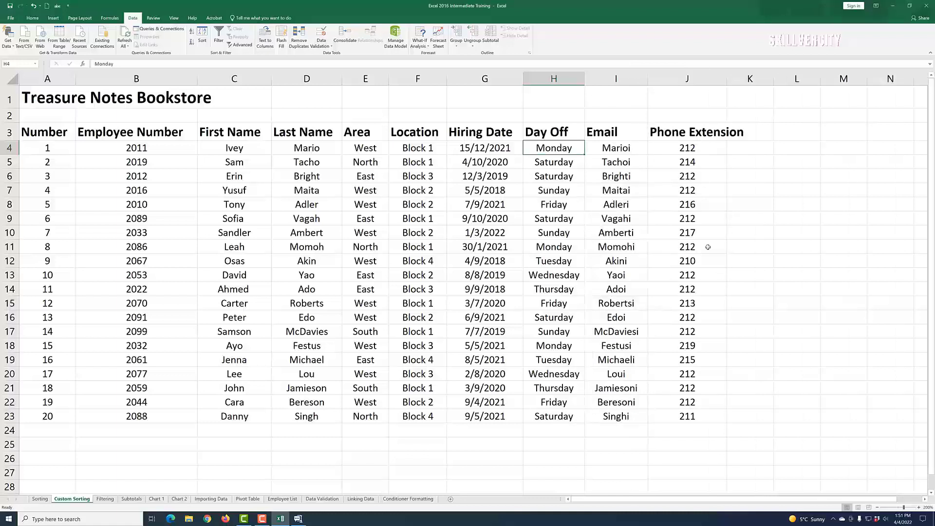
{"action": "left_click", "coordinate": [805, 404]}
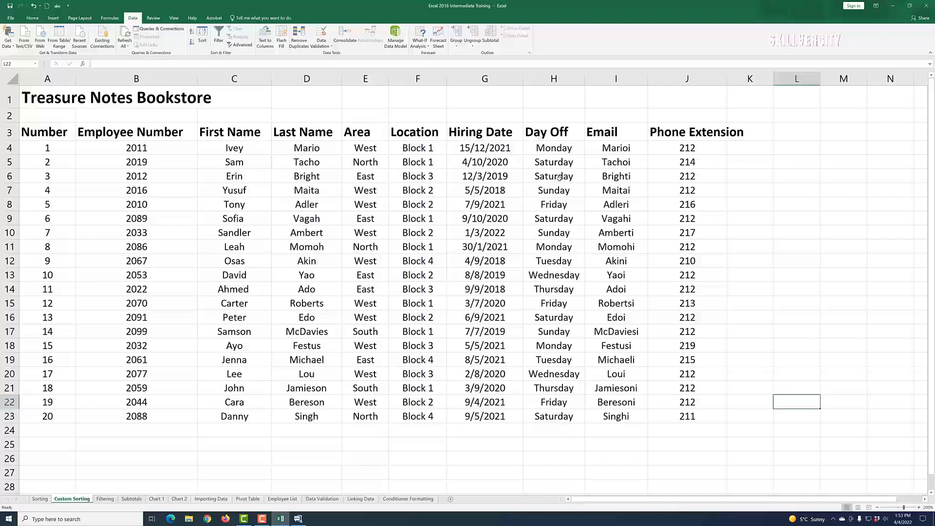
Step: Sort the table by the Day Off column from A to Z
{"action": "left_click", "coordinate": [559, 149]}
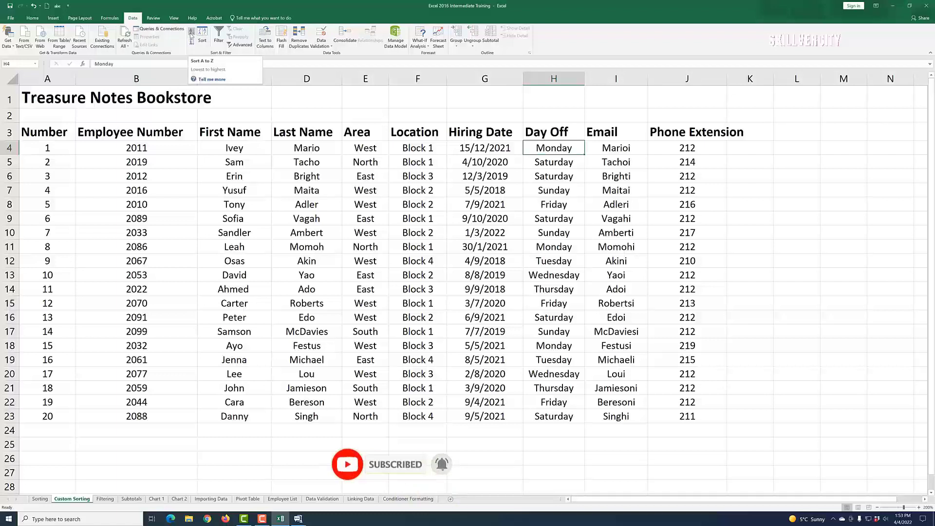
{"action": "left_click", "coordinate": [191, 33]}
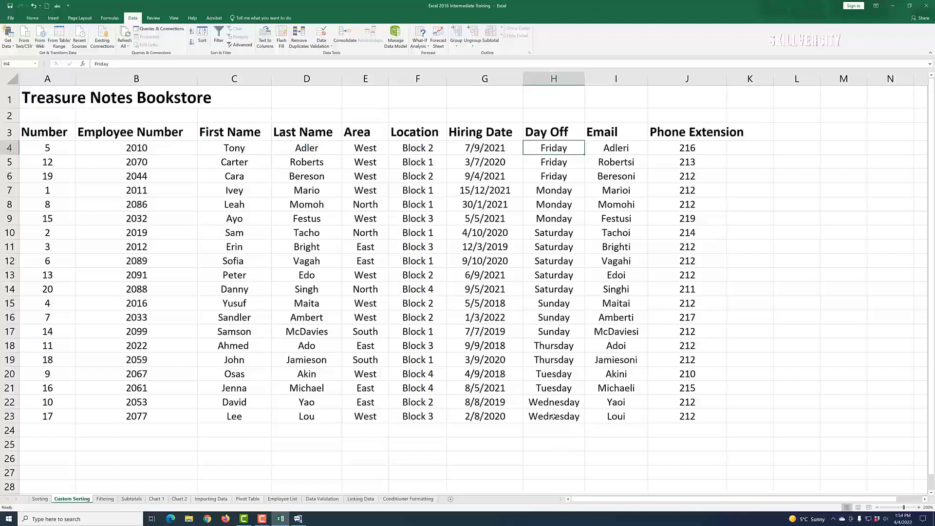
Step: Custom-sort the table by Day Off using the Sunday, Monday, Tuesday… weekday list order
{"action": "left_click", "coordinate": [207, 42]}
{"action": "left_click", "coordinate": [551, 181]}
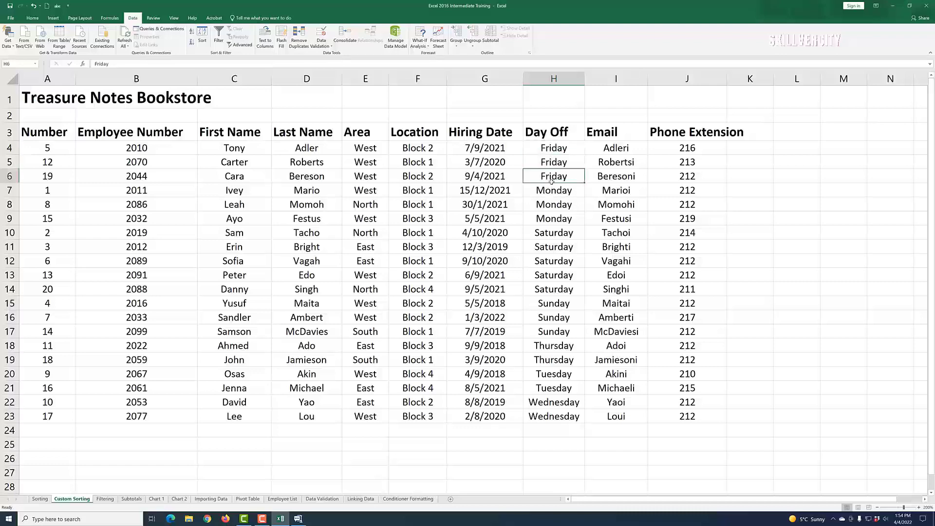
{"action": "left_click", "coordinate": [202, 37]}
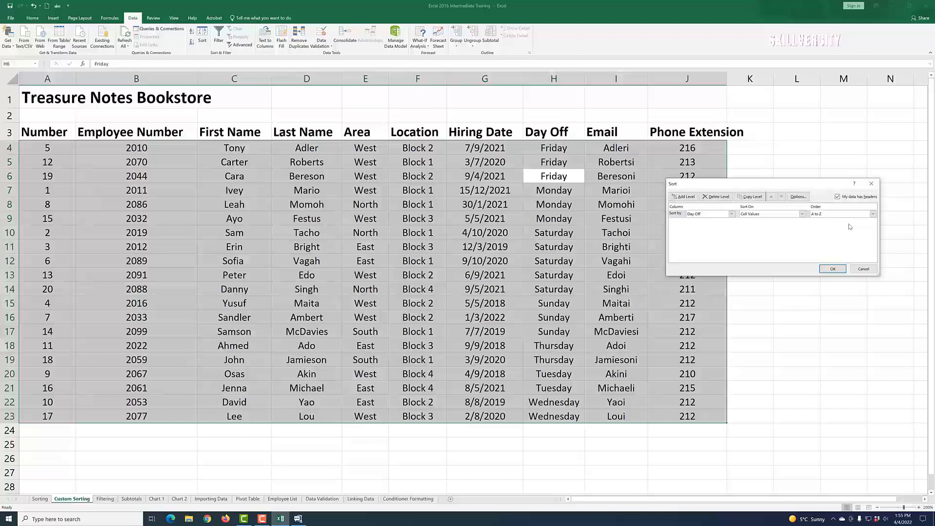
{"action": "left_click", "coordinate": [873, 214]}
{"action": "left_click", "coordinate": [844, 232]}
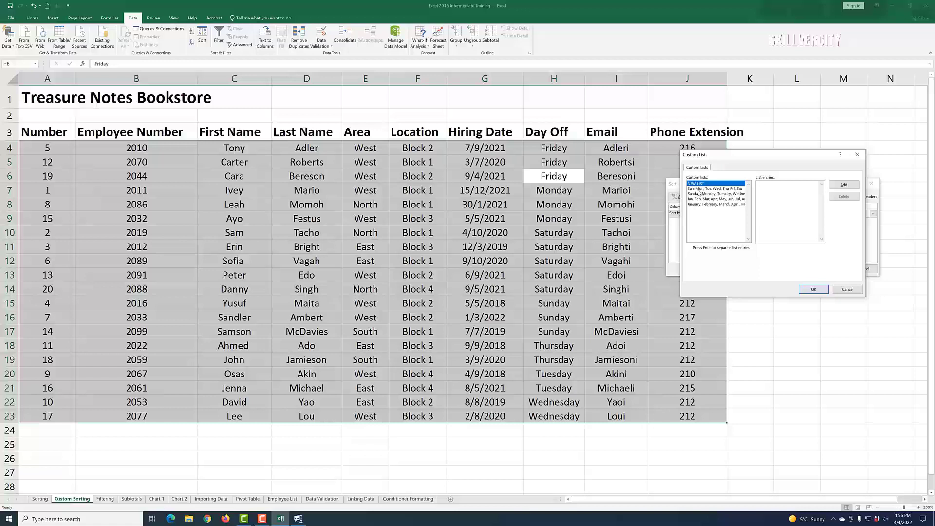
{"action": "left_click", "coordinate": [712, 189]}
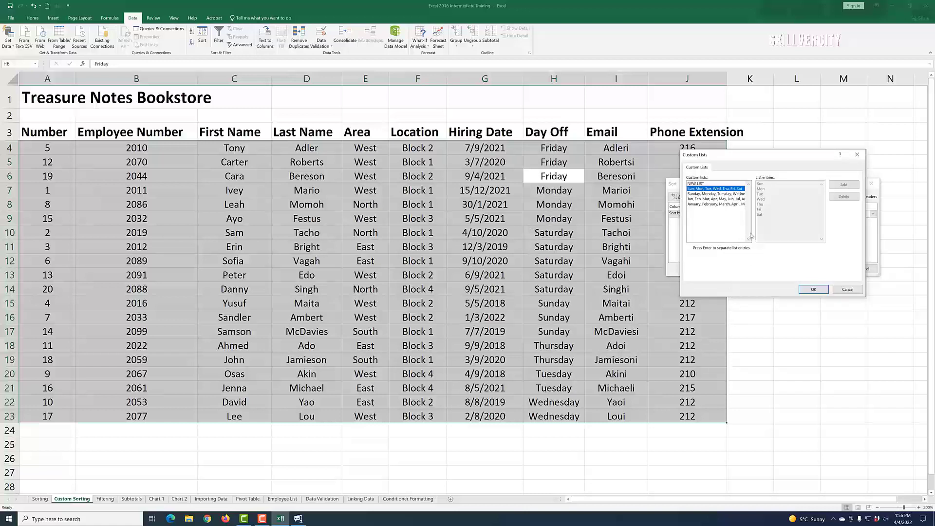
{"action": "left_click", "coordinate": [710, 195]}
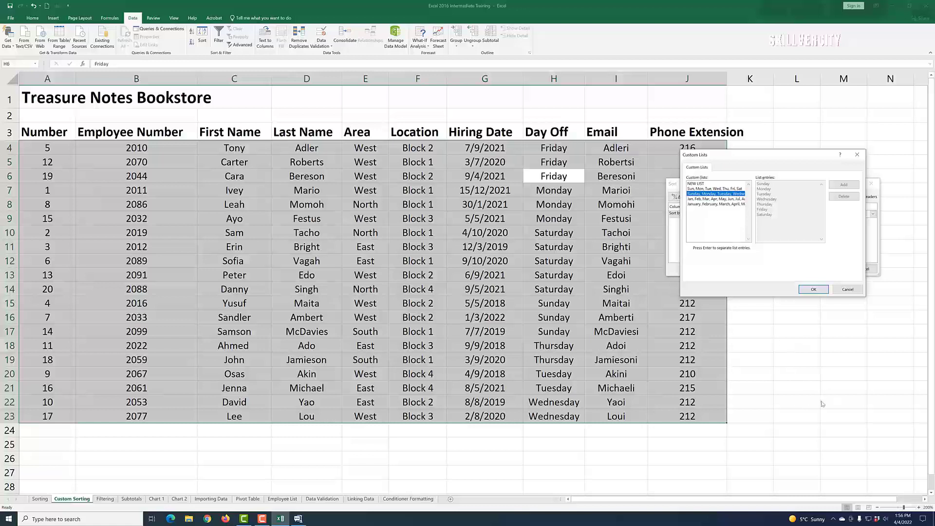
{"action": "left_click", "coordinate": [813, 290]}
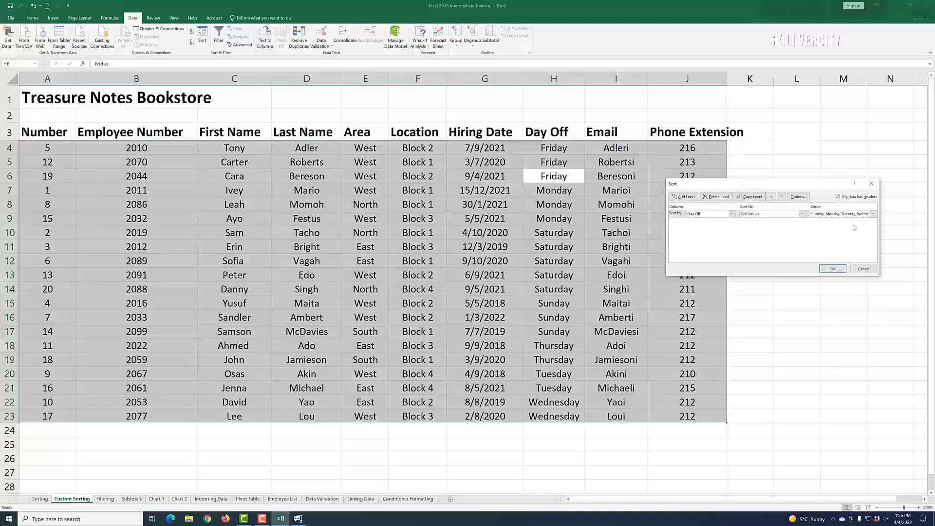
{"action": "left_click", "coordinate": [832, 269]}
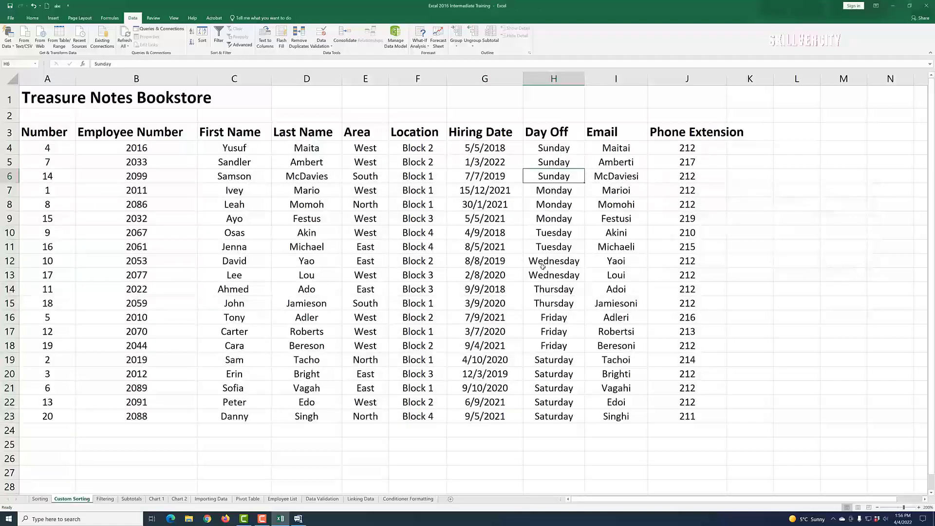
Step: Select the Day Off cells group by group to examine the weekday sort order
{"action": "left_click", "coordinate": [557, 434]}
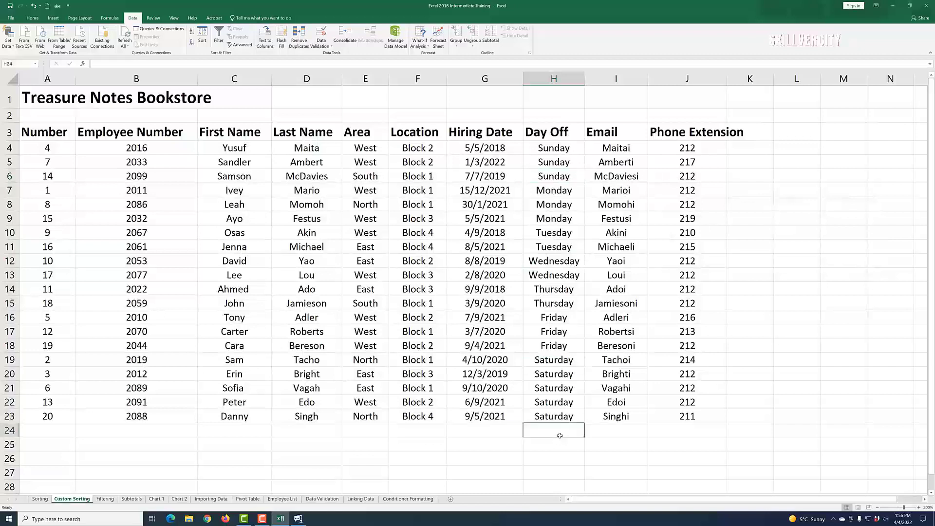
{"action": "left_click", "coordinate": [558, 147]}
{"action": "left_click", "coordinate": [557, 179]}
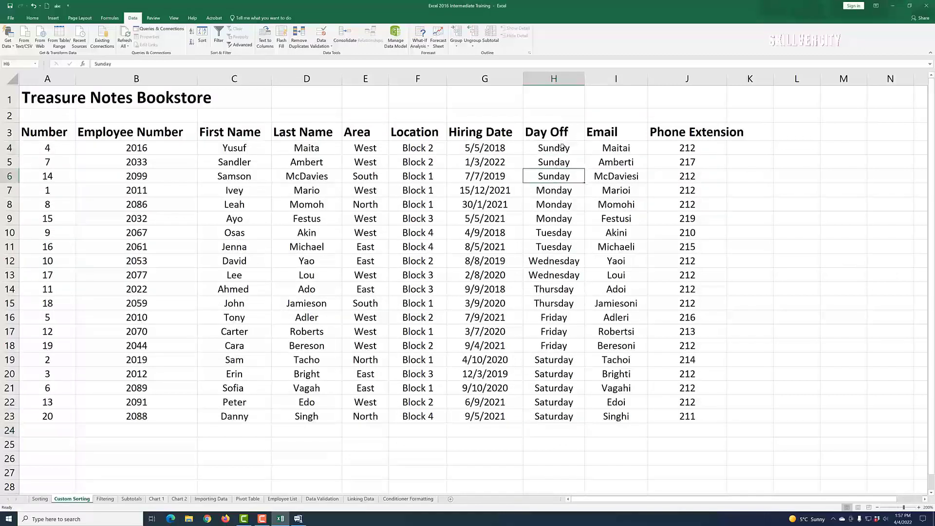
{"action": "left_click_drag", "start_coordinate": [562, 146], "coordinate": [558, 176]}
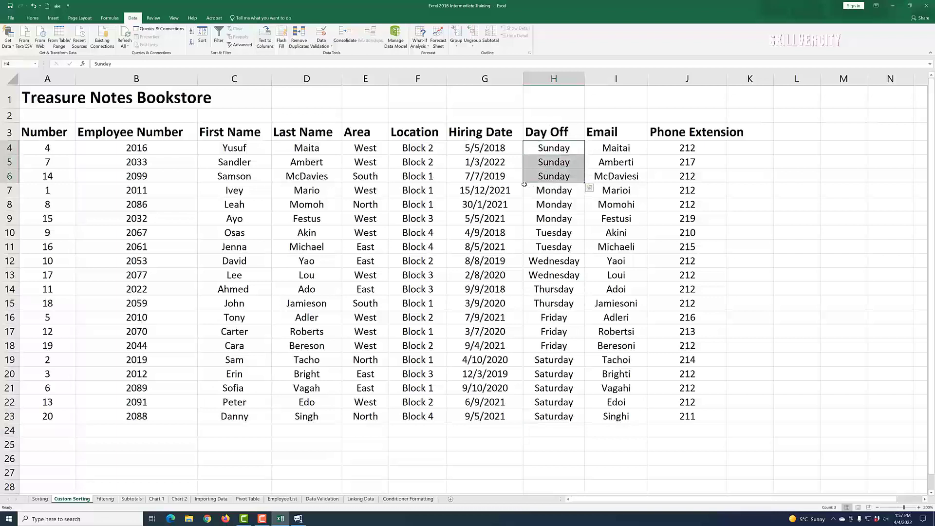
{"action": "left_click", "coordinate": [534, 218]}
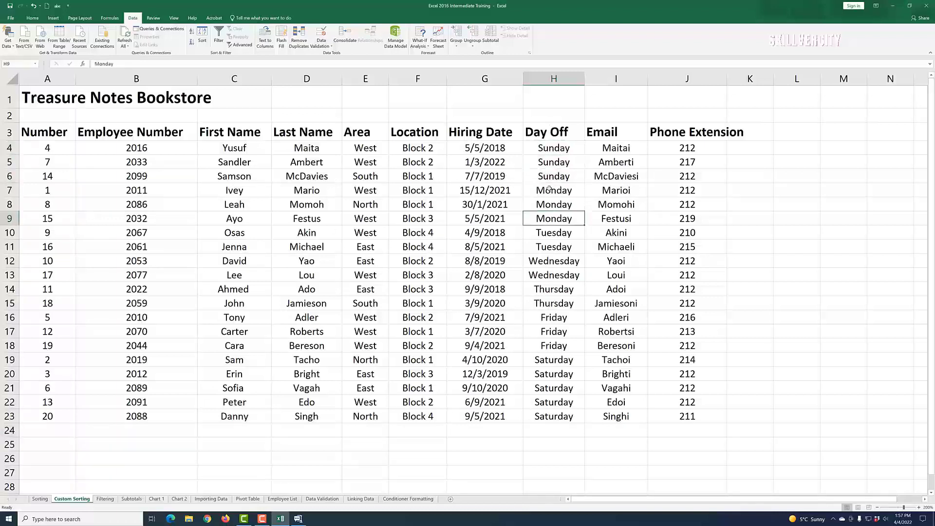
{"action": "left_click_drag", "start_coordinate": [549, 189], "coordinate": [549, 250]}
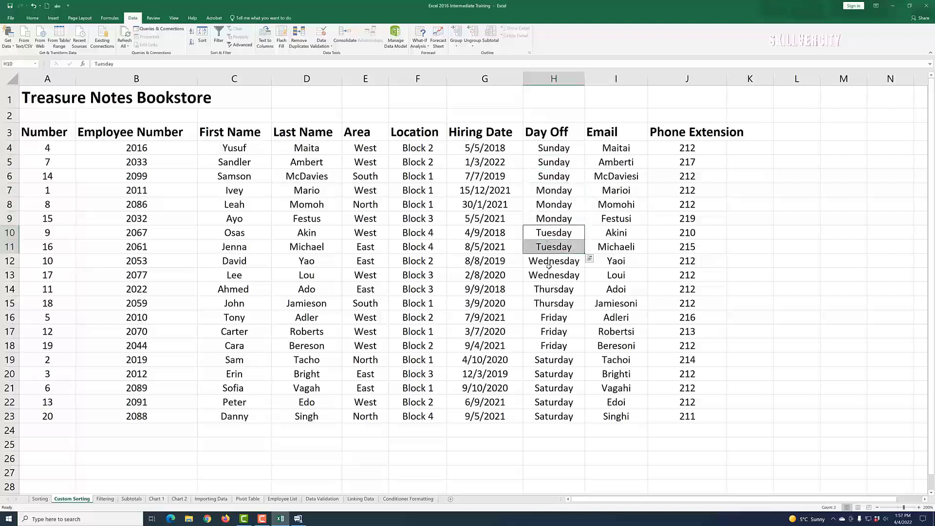
{"action": "left_click", "coordinate": [548, 293]}
{"action": "left_click", "coordinate": [561, 405]}
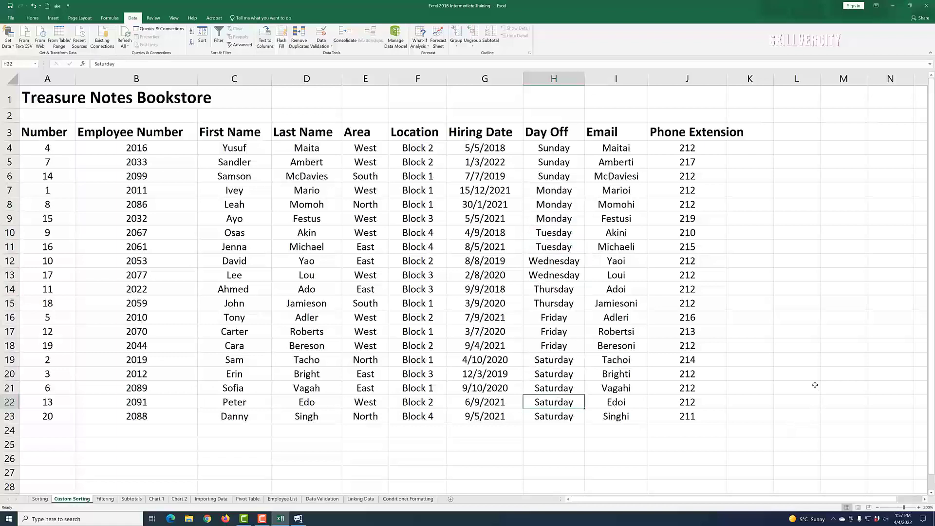
{"action": "left_click", "coordinate": [542, 360]}
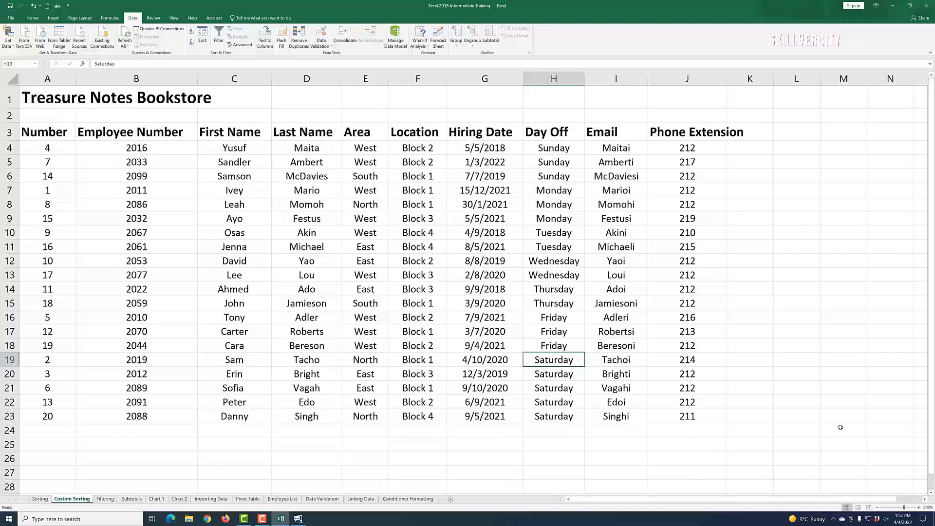
{"action": "left_click", "coordinate": [829, 380]}
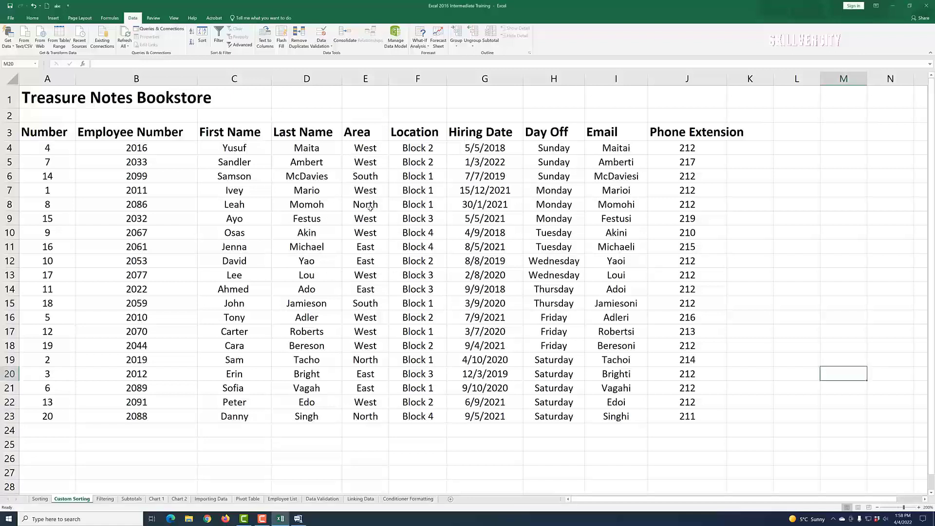
Step: Sort the table by the Area column from A to Z
{"action": "left_click", "coordinate": [372, 236]}
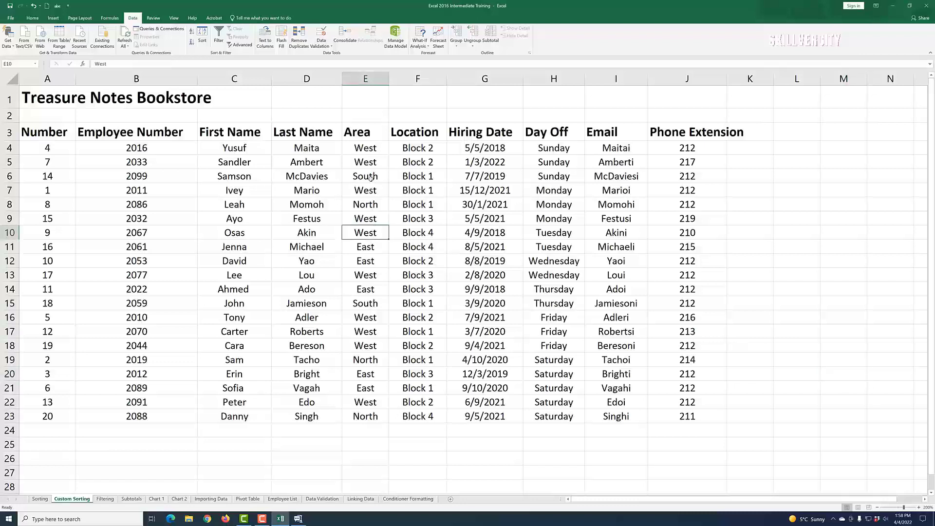
{"action": "left_click", "coordinate": [363, 150]}
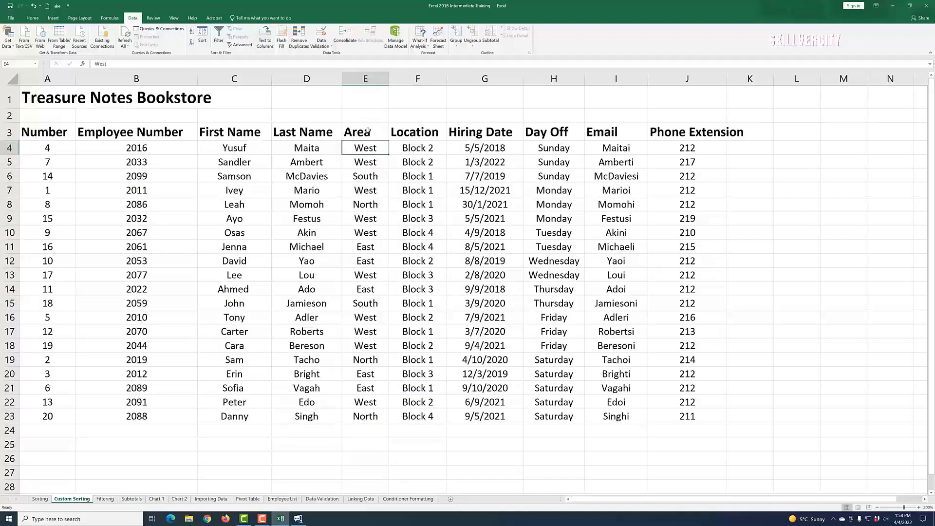
{"action": "left_click", "coordinate": [192, 32]}
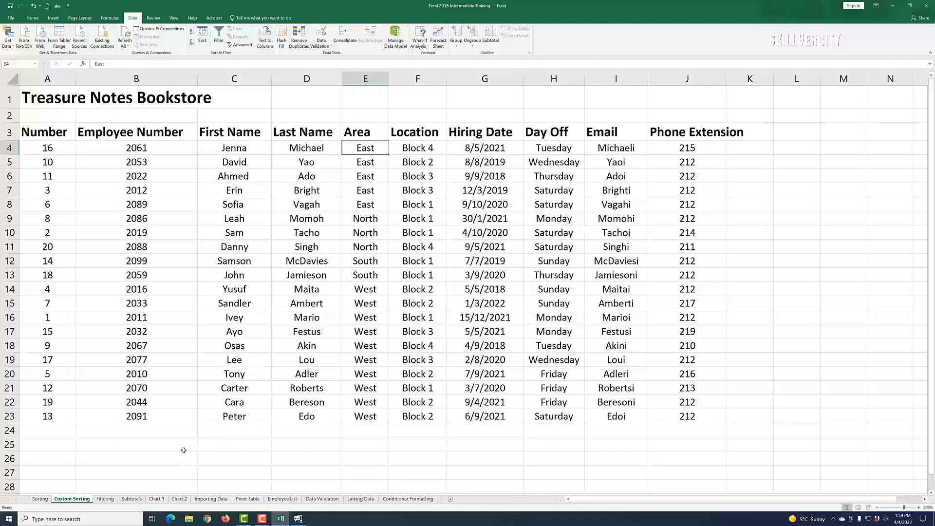
Step: On the Filtering sheet, sort the table by the Dept column from Z to A
{"action": "left_click", "coordinate": [105, 499]}
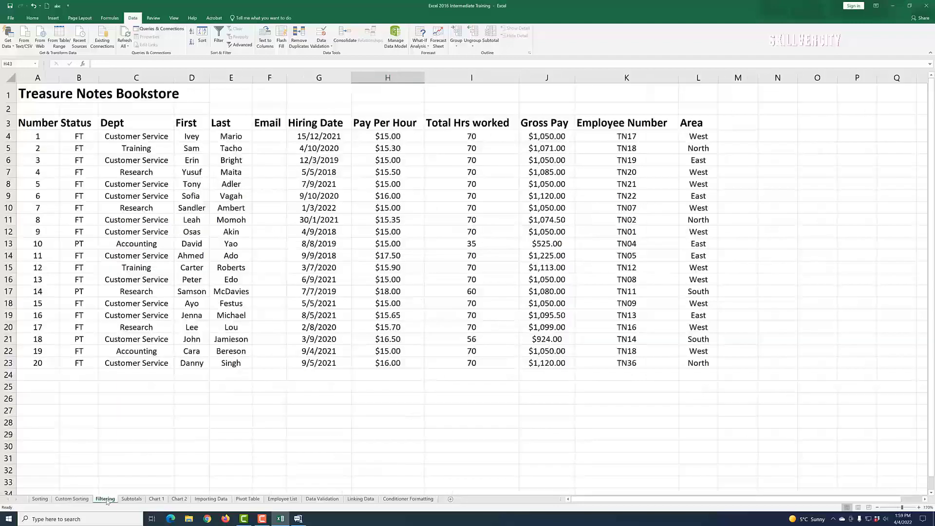
{"action": "left_click", "coordinate": [262, 519]}
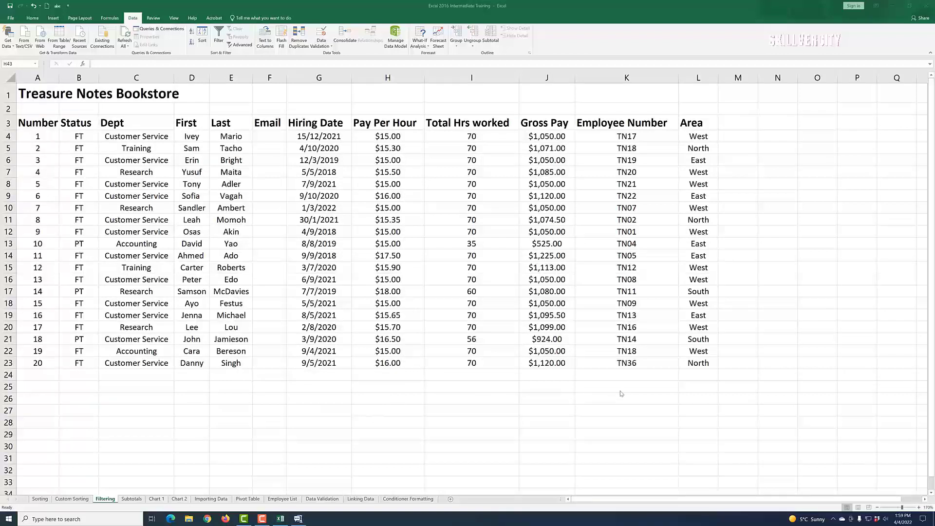
{"action": "left_click", "coordinate": [117, 137]}
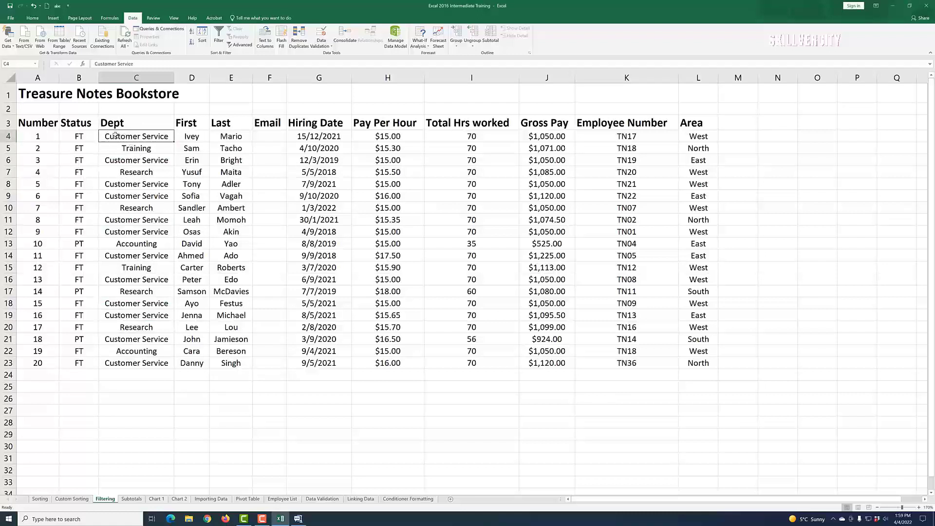
{"action": "left_click", "coordinate": [192, 44]}
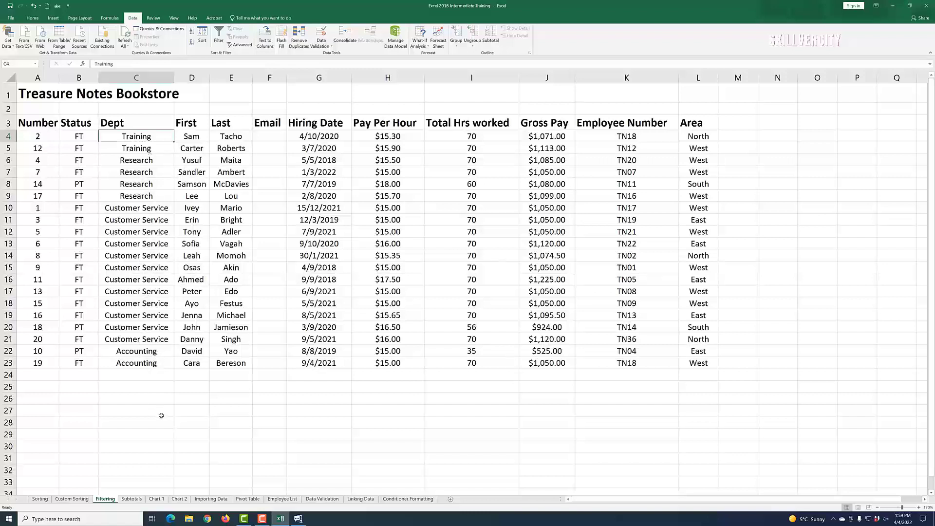
Step: Sort the table by the Dept column from A to Z
{"action": "left_click", "coordinate": [191, 32]}
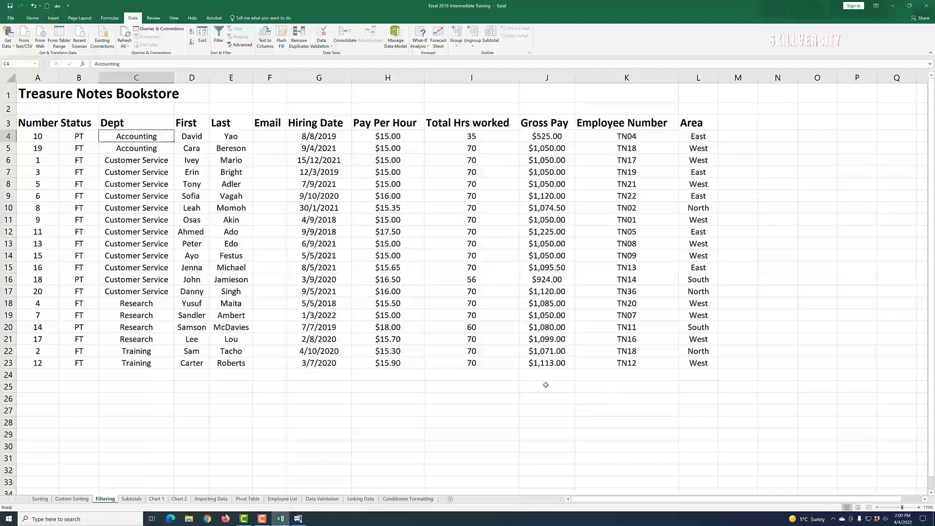
{"action": "left_click", "coordinate": [704, 368]}
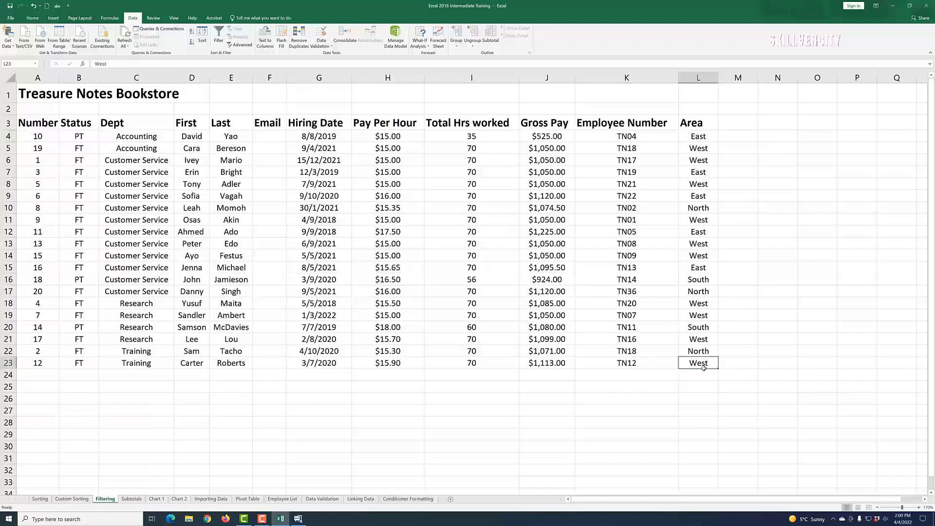
{"action": "left_click", "coordinate": [746, 368]}
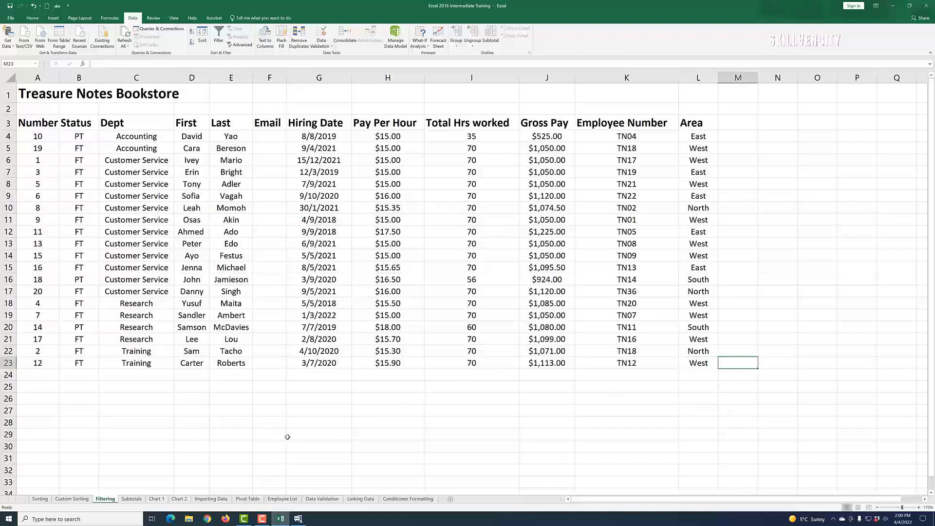
{"action": "left_click", "coordinate": [141, 142]}
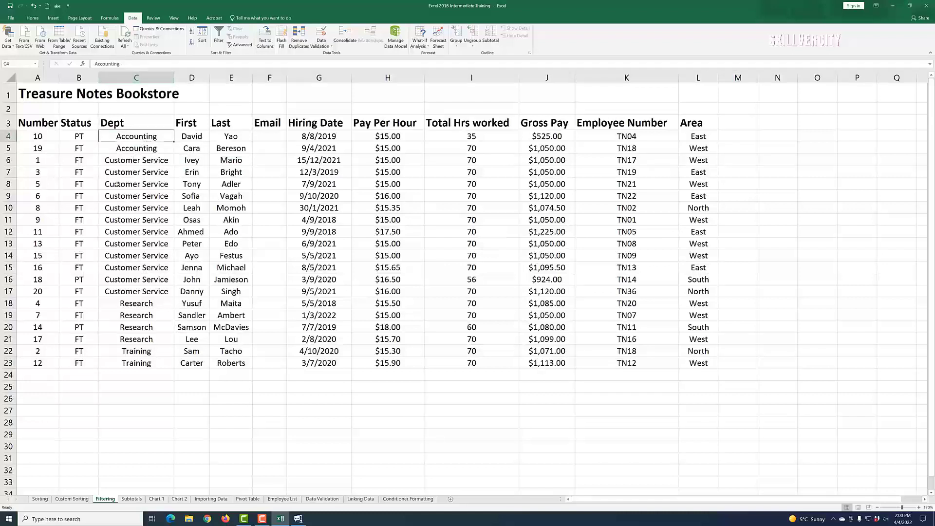
{"action": "left_click", "coordinate": [33, 18]}
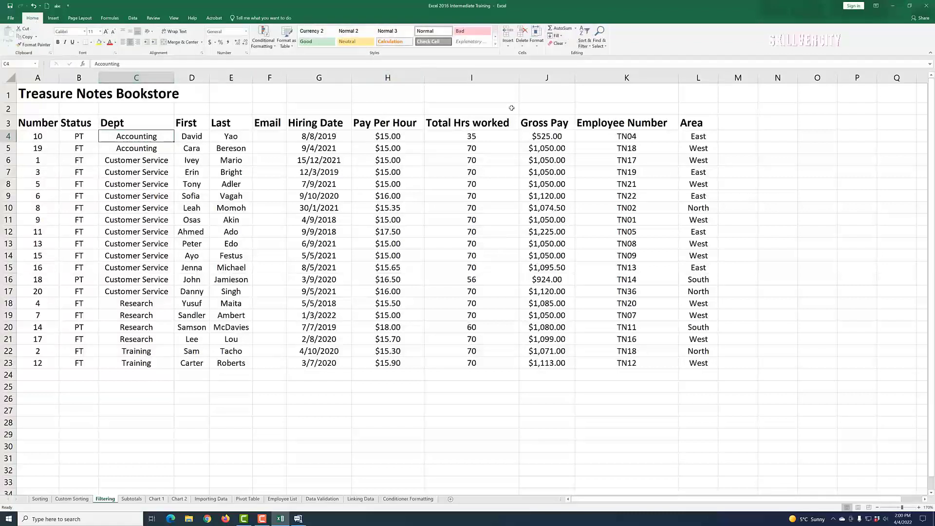
{"action": "left_click", "coordinate": [591, 47]}
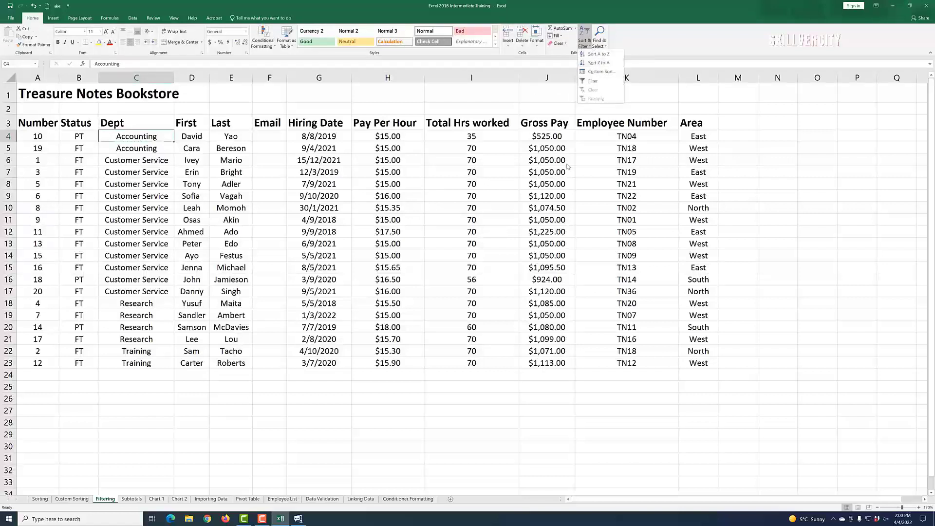
{"action": "left_click", "coordinate": [133, 18]}
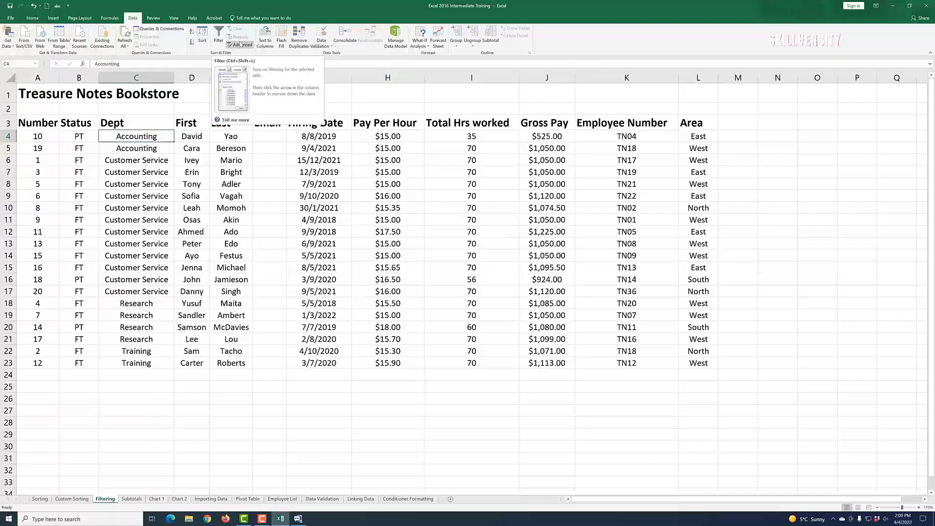
Step: Turn on filtering for the table and widen the Number column
{"action": "left_click", "coordinate": [219, 35]}
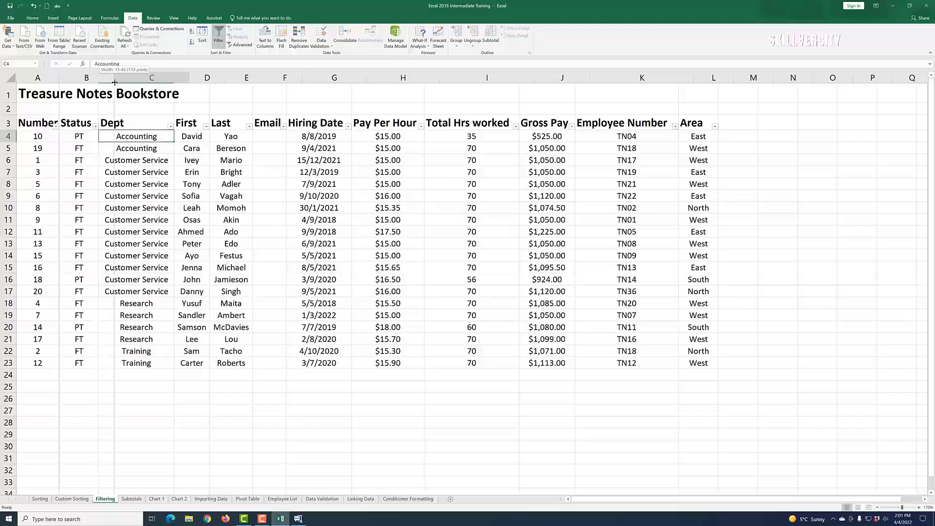
{"action": "left_click_drag", "start_coordinate": [100, 77], "coordinate": [72, 82]}
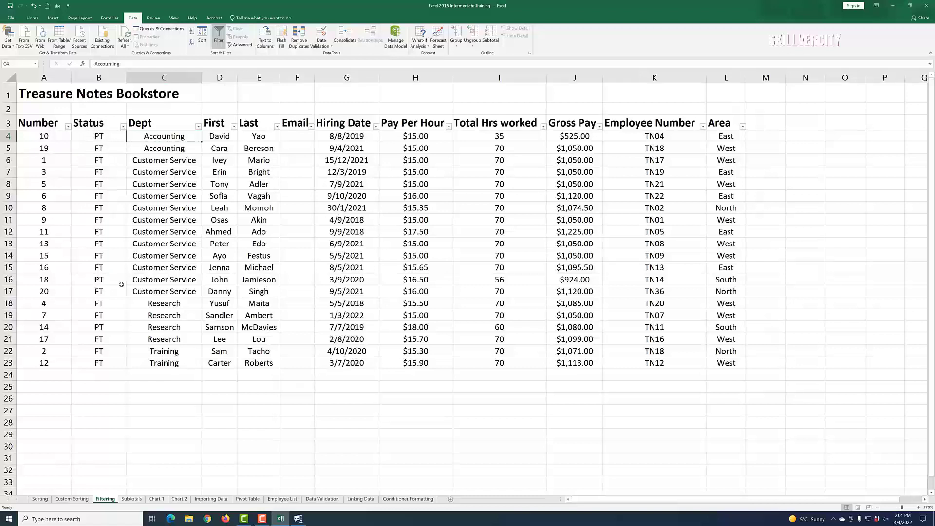
Step: Filter the Status column to show only FT employees
{"action": "left_click", "coordinate": [123, 127]}
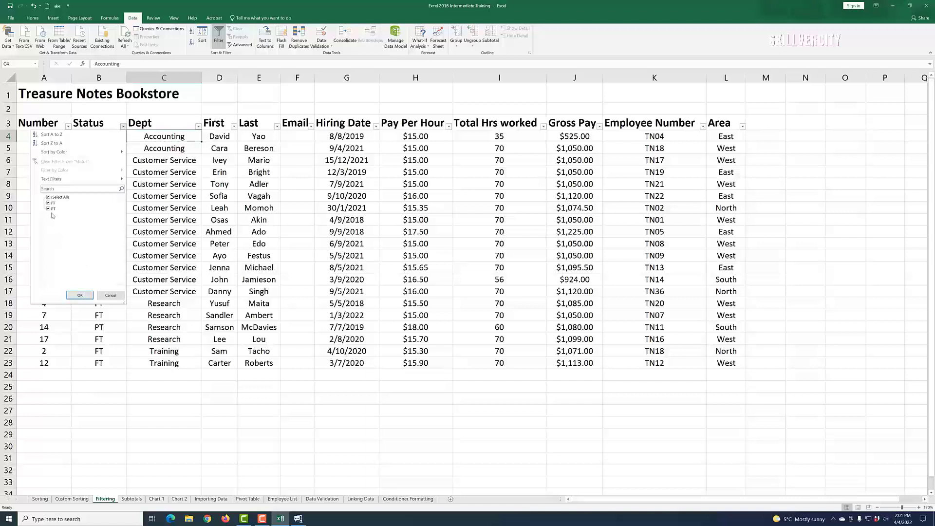
{"action": "left_click", "coordinate": [48, 197]}
{"action": "left_click", "coordinate": [48, 203]}
{"action": "left_click", "coordinate": [80, 296]}
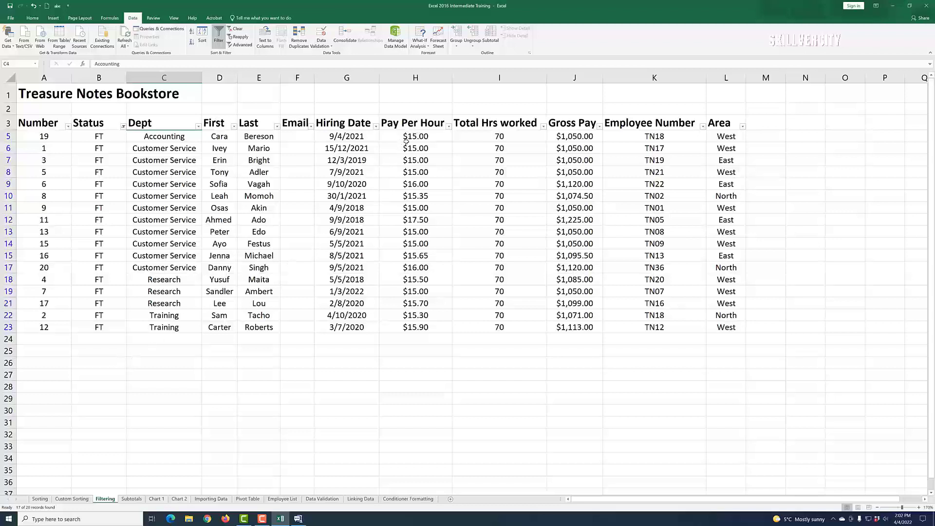
Step: Filter the Pay Per Hour column to show only $15.00 rates
{"action": "left_click", "coordinate": [450, 127]}
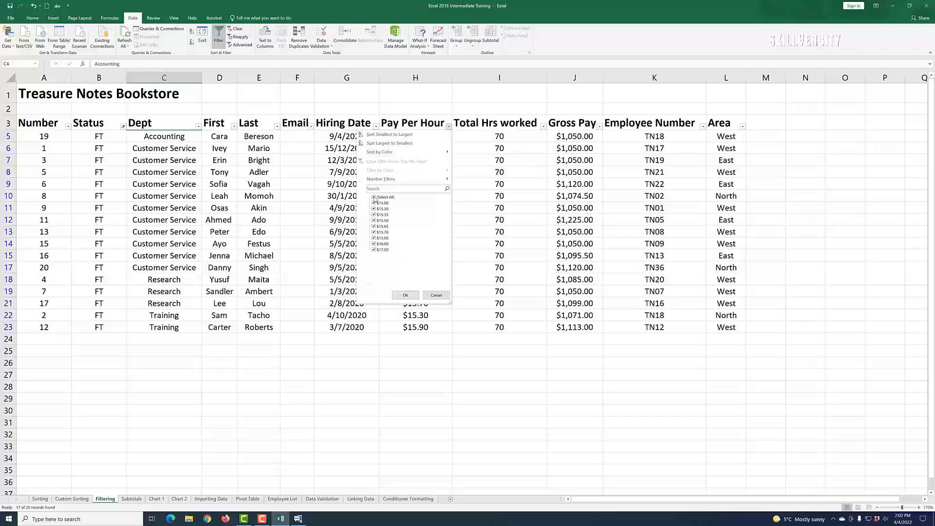
{"action": "left_click", "coordinate": [374, 198]}
{"action": "left_click", "coordinate": [375, 204]}
{"action": "left_click", "coordinate": [408, 296]}
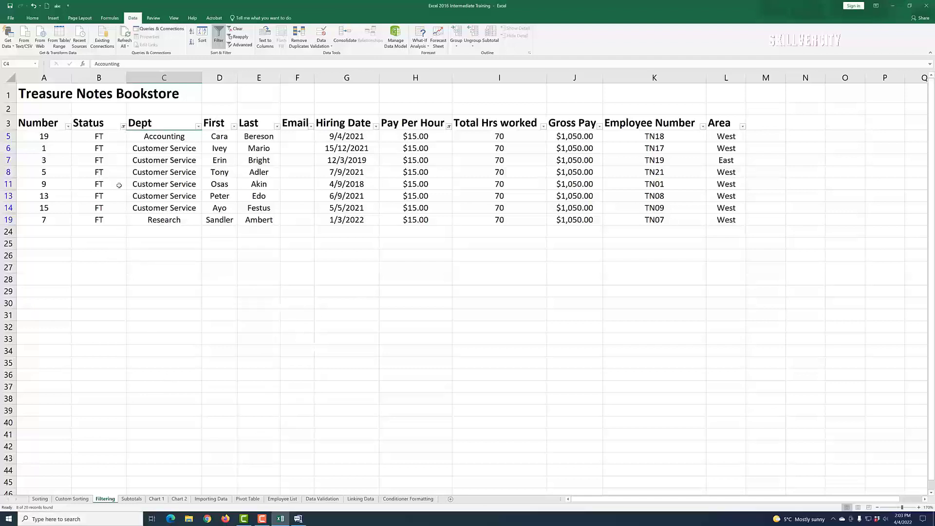
Step: Open the Status and Pay Per Hour filter lists to review the applied filter selections
{"action": "left_click", "coordinate": [123, 127]}
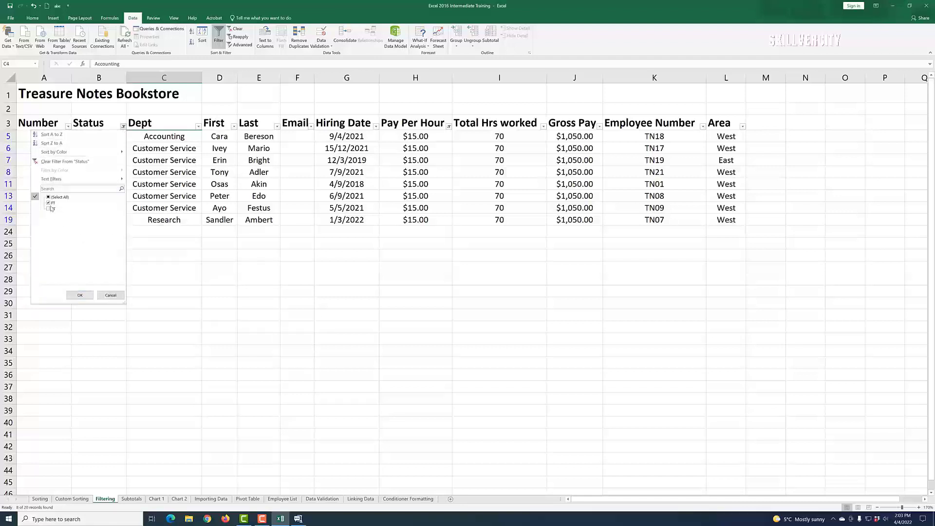
{"action": "left_click", "coordinate": [111, 295]}
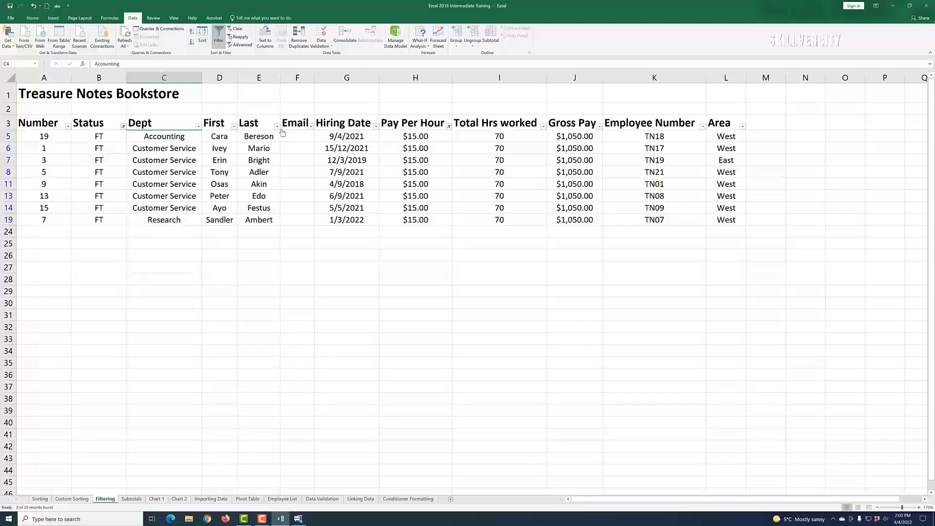
{"action": "left_click", "coordinate": [449, 127]}
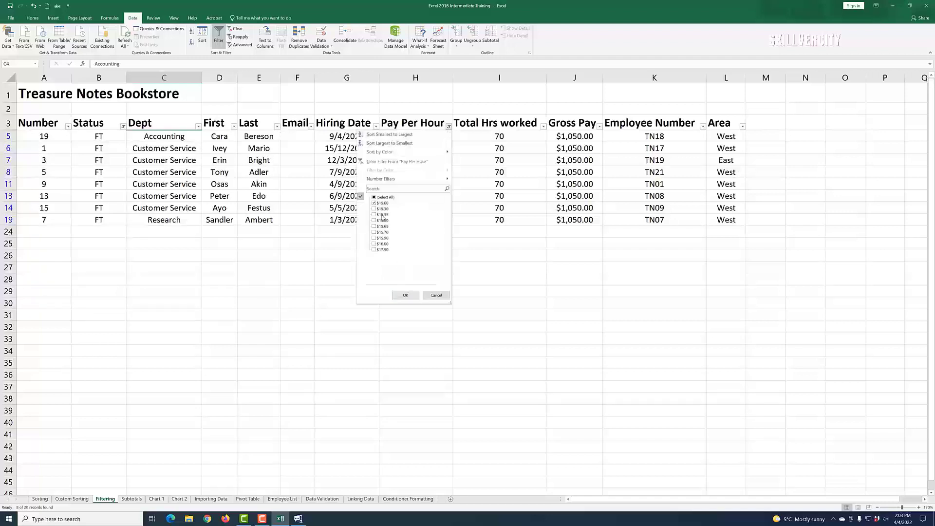
{"action": "left_click", "coordinate": [436, 296]}
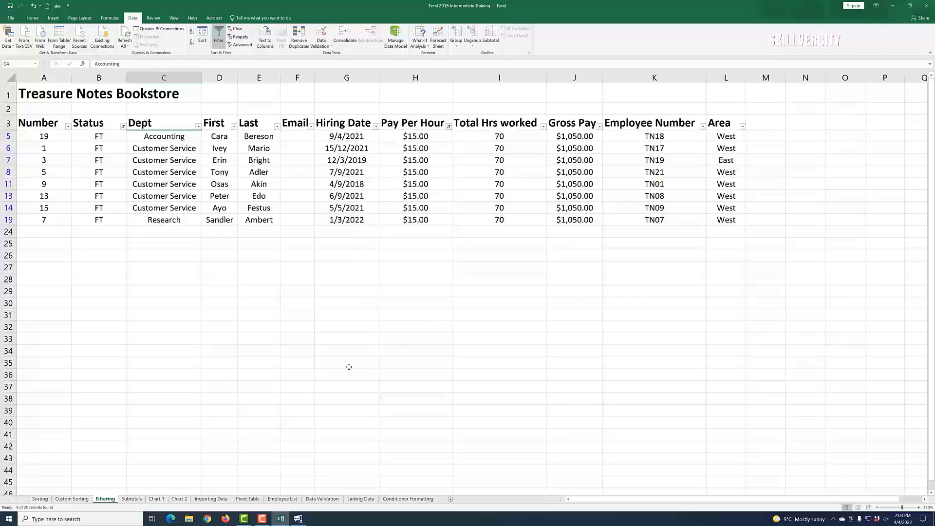
{"action": "left_click", "coordinate": [252, 158]}
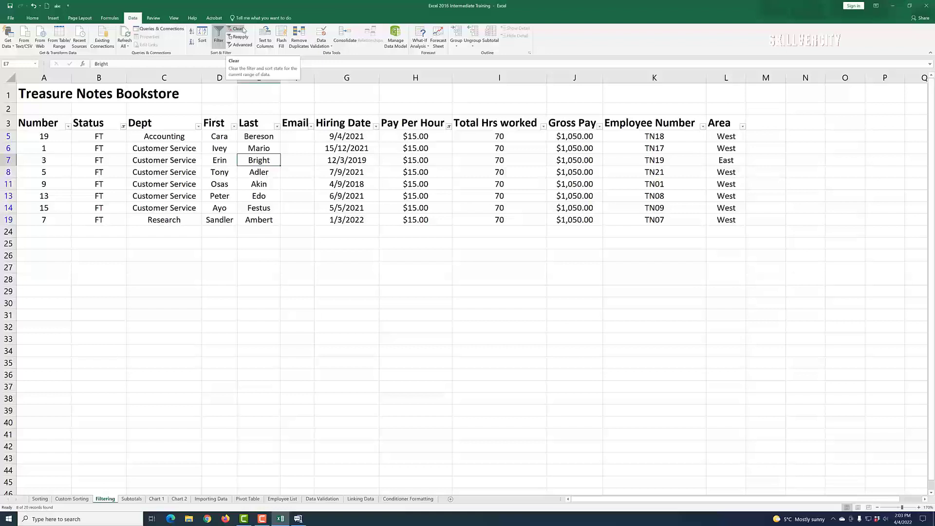
Step: Clear all filters and turn filtering off for the table
{"action": "left_click", "coordinate": [239, 29]}
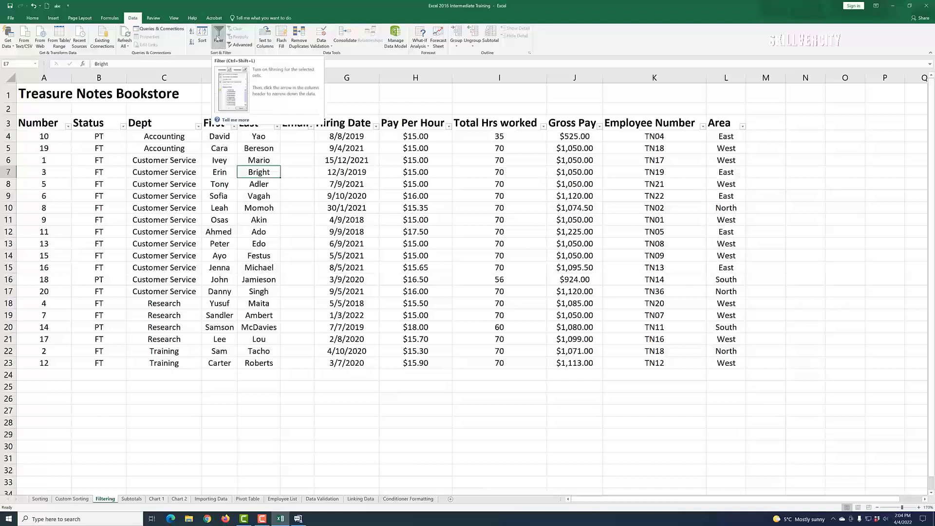
{"action": "left_click", "coordinate": [219, 36]}
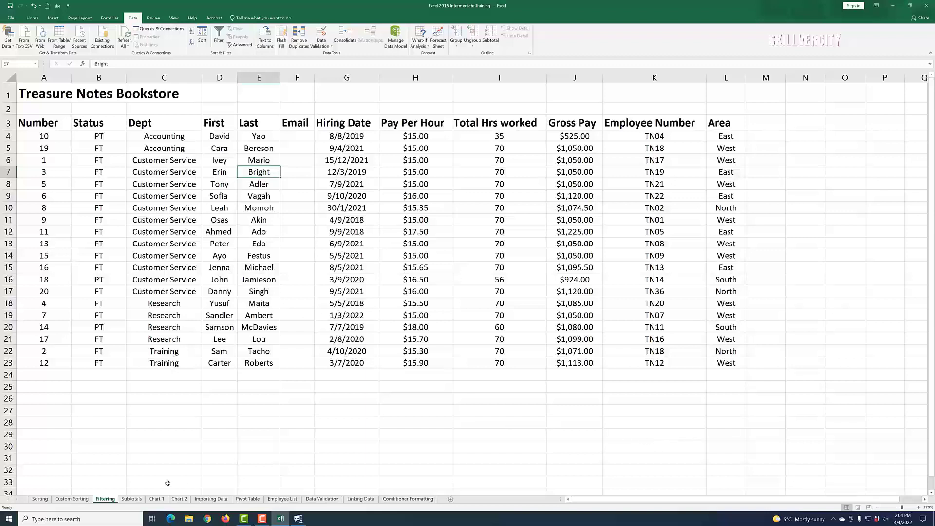
Step: Browse the Sorting, Custom Sorting and Filtering sheets
{"action": "left_click", "coordinate": [39, 499]}
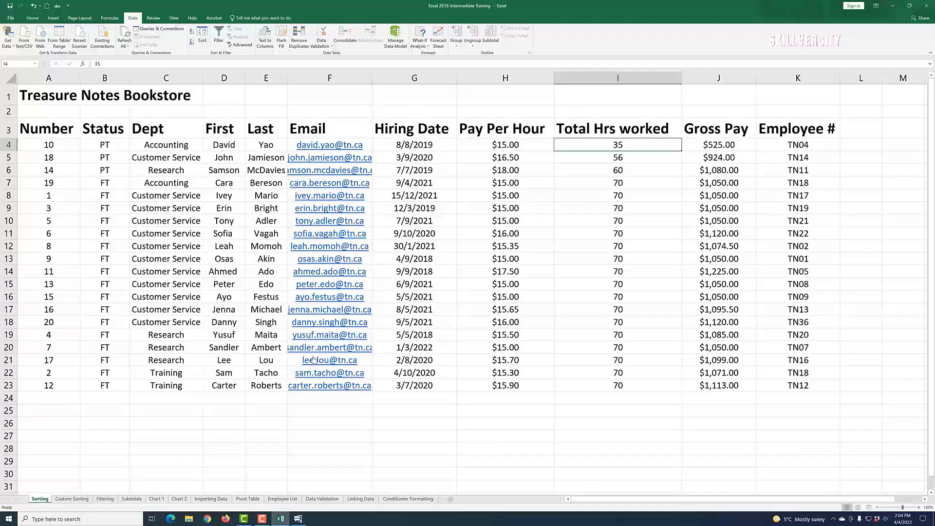
{"action": "left_click", "coordinate": [71, 499]}
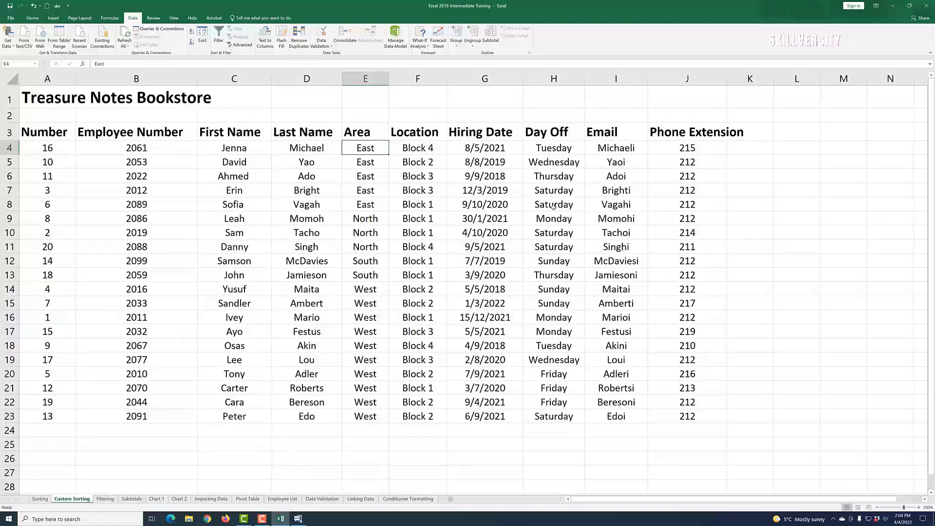
{"action": "left_click", "coordinate": [104, 499]}
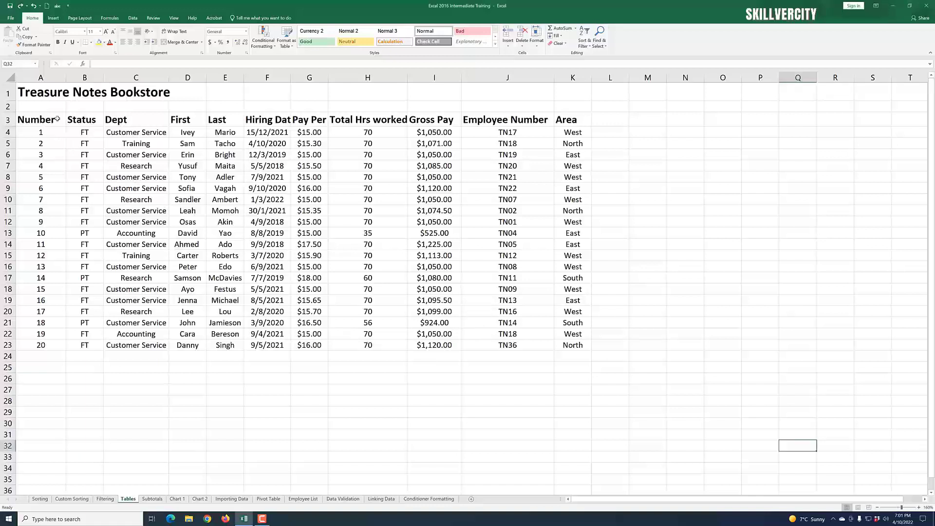
Step: On the Tables sheet, convert the range A3:K23 into a table with headers
{"action": "left_click", "coordinate": [50, 118]}
{"action": "left_click_drag", "start_coordinate": [50, 119], "coordinate": [581, 347]}
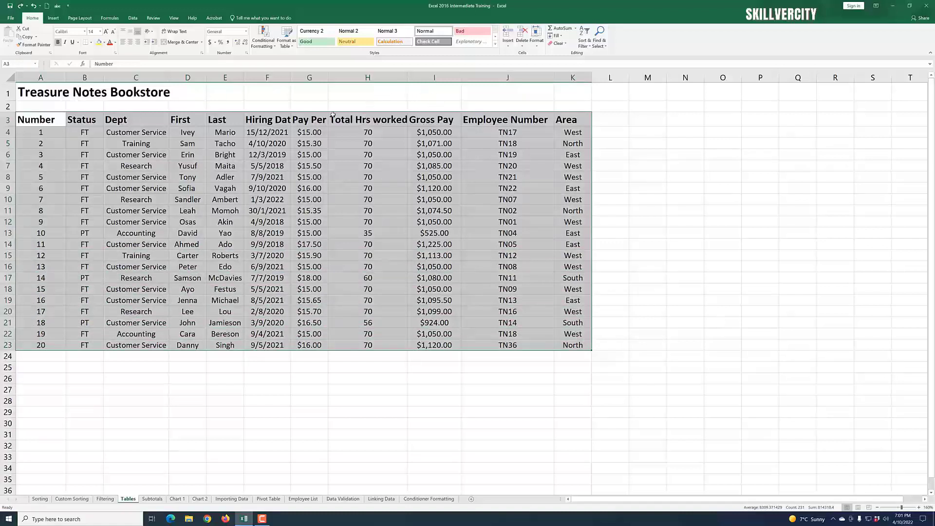
{"action": "left_click", "coordinate": [52, 20]}
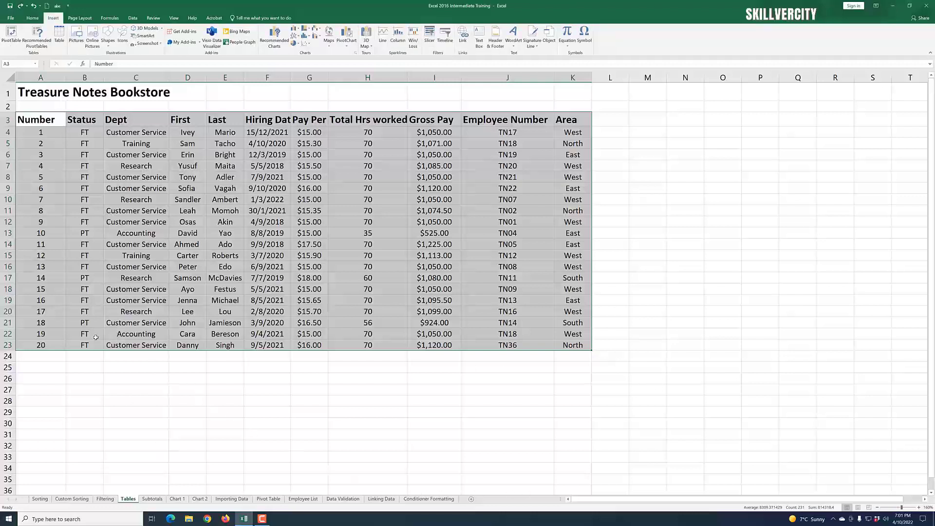
{"action": "left_click", "coordinate": [59, 37]}
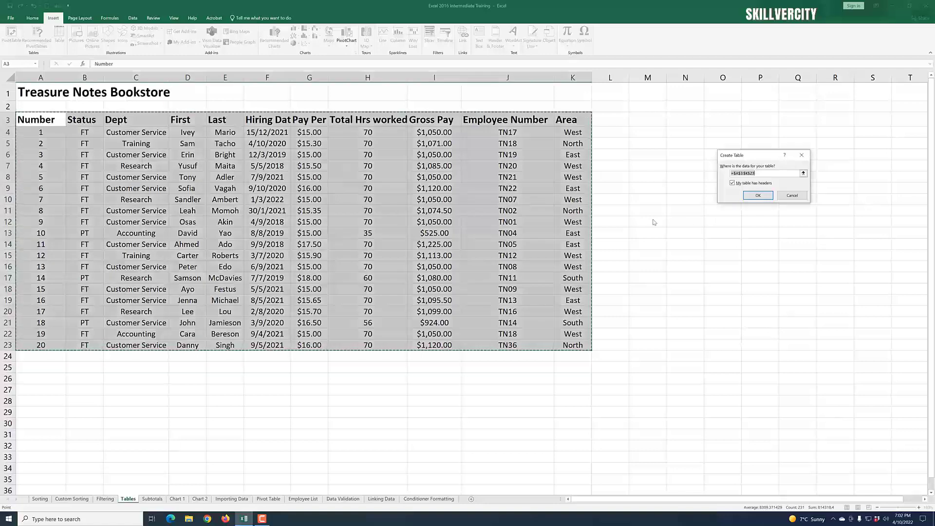
{"action": "left_click", "coordinate": [764, 196]}
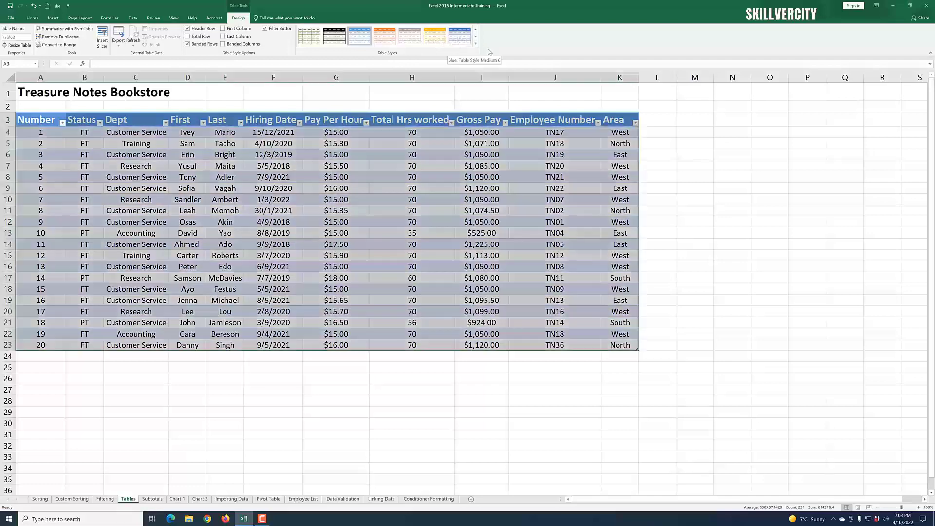
Step: Browse the table style gallery without applying a style
{"action": "left_click", "coordinate": [476, 44]}
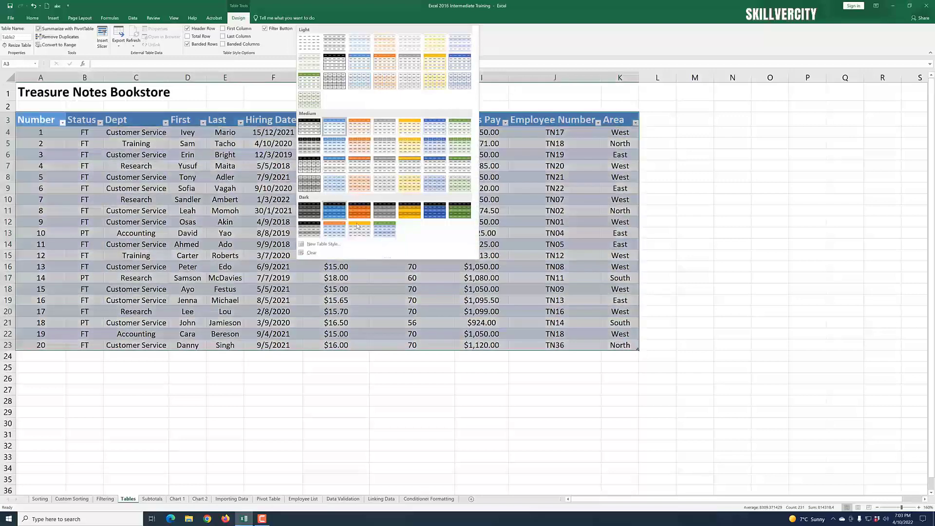
{"action": "left_click", "coordinate": [399, 17]}
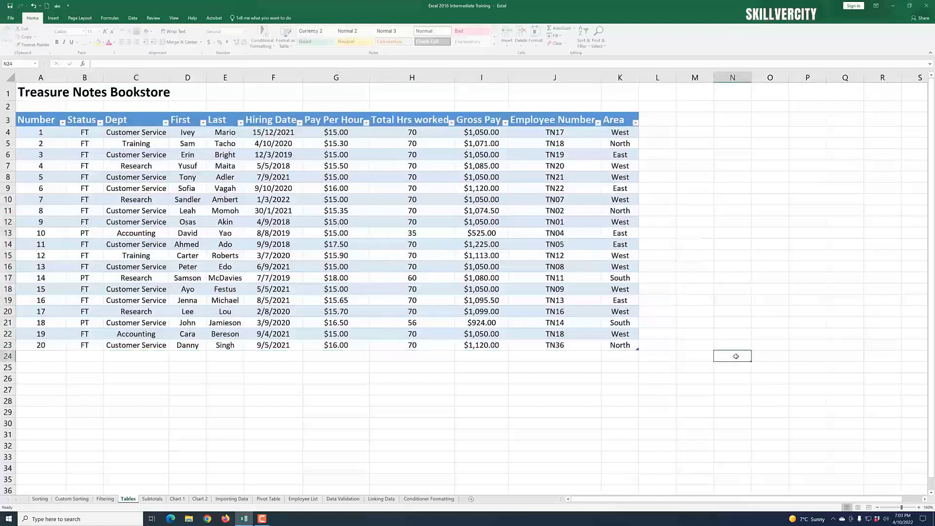
{"action": "left_click", "coordinate": [735, 357]}
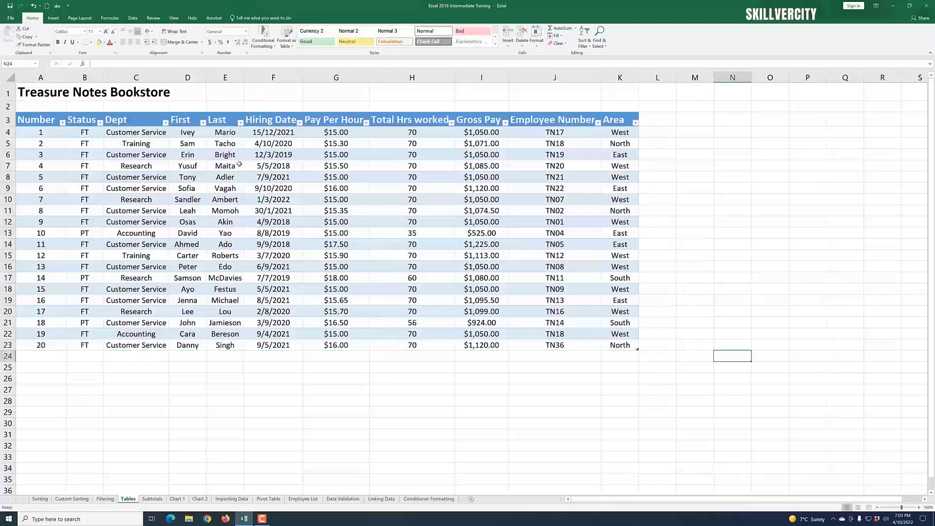
{"action": "left_click", "coordinate": [718, 333]}
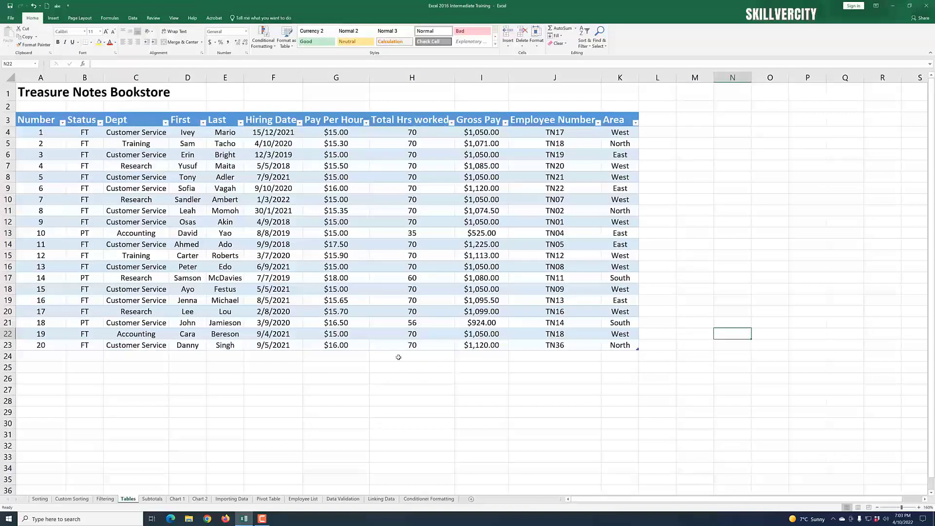
Step: Select a cell in the table, open the table design tools, and inspect the Number, Status and Dept filter menus
{"action": "left_click", "coordinate": [315, 247]}
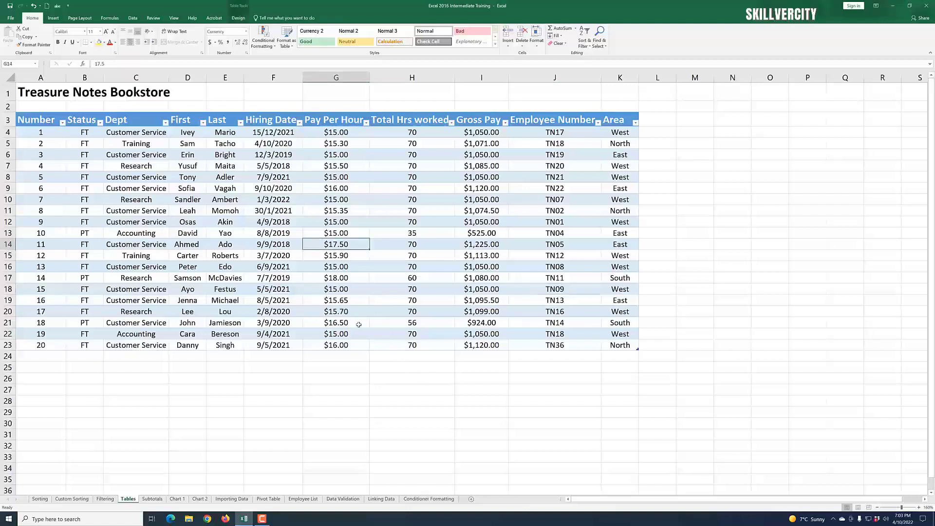
{"action": "left_click", "coordinate": [239, 18]}
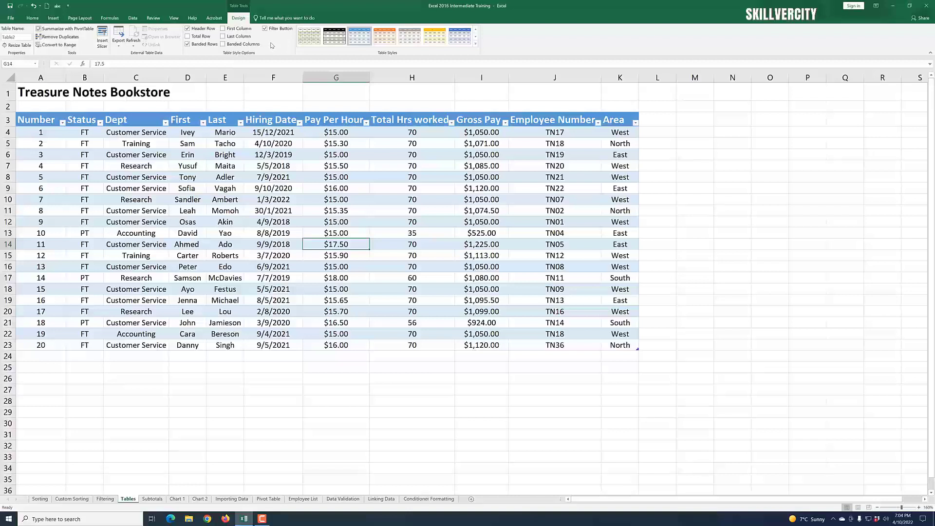
{"action": "left_click", "coordinate": [63, 122]}
{"action": "left_click", "coordinate": [101, 125]}
{"action": "left_click", "coordinate": [100, 124]}
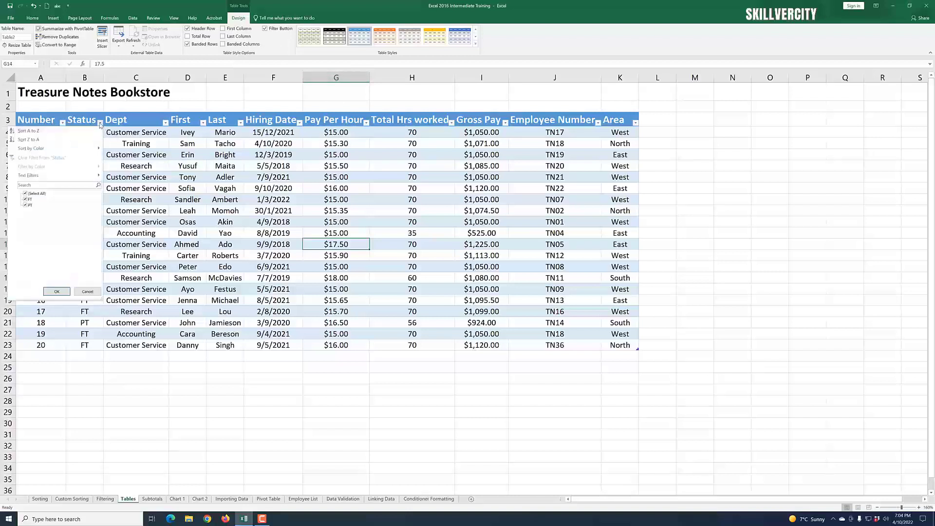
{"action": "left_click", "coordinate": [106, 127]}
{"action": "left_click", "coordinate": [166, 124]}
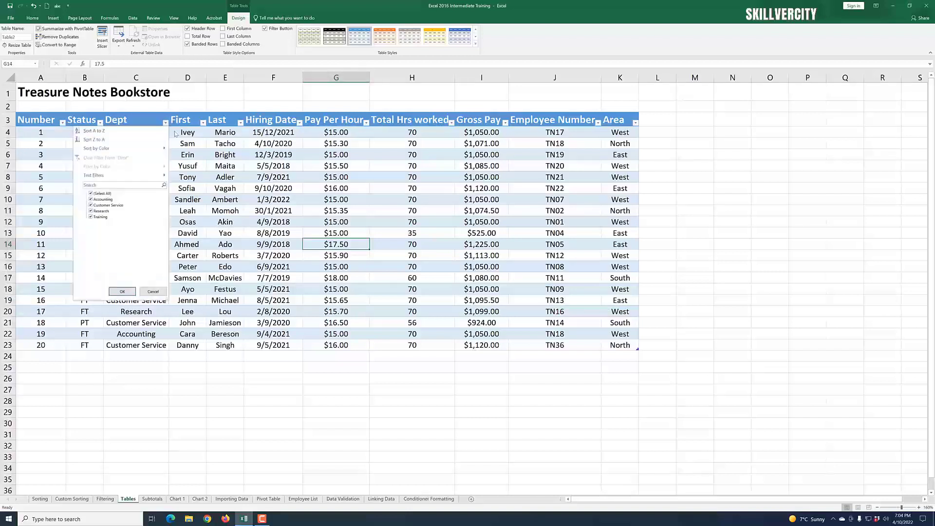
{"action": "left_click", "coordinate": [201, 128]}
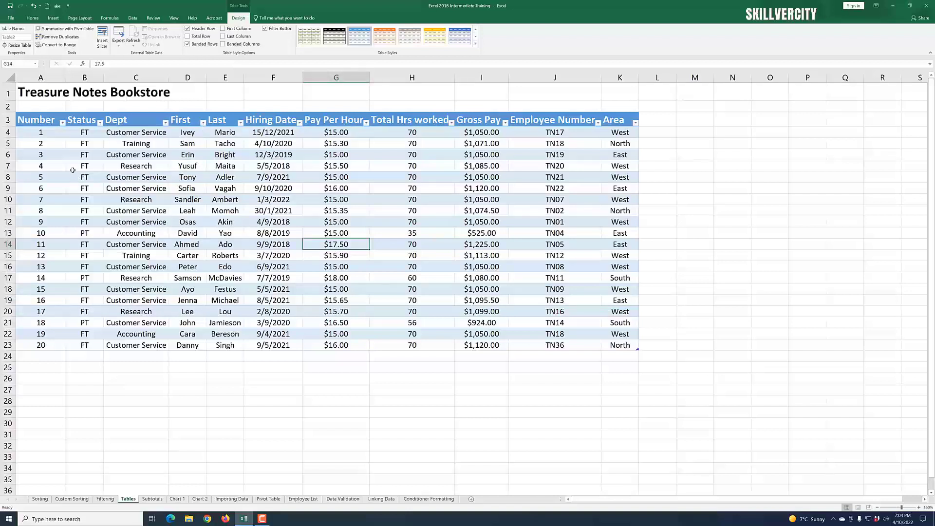
{"action": "left_click", "coordinate": [63, 123]}
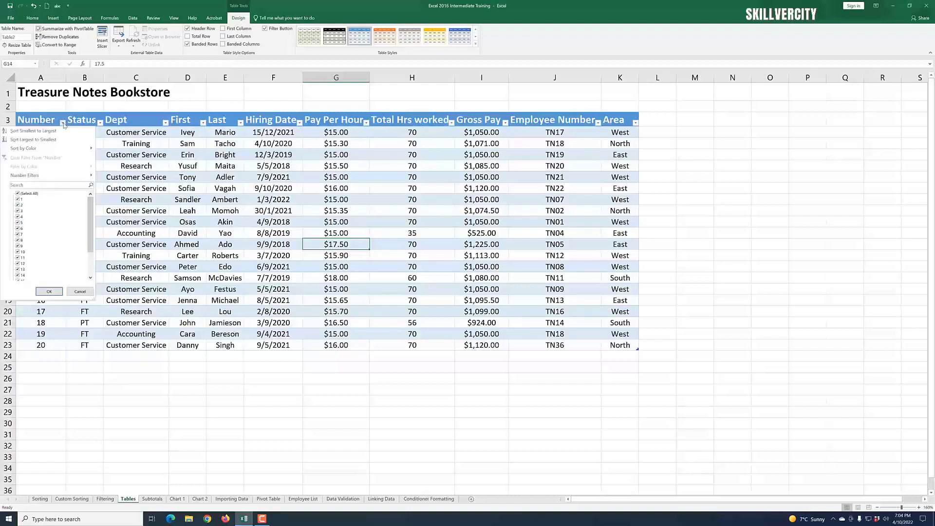
{"action": "left_click", "coordinate": [63, 123]}
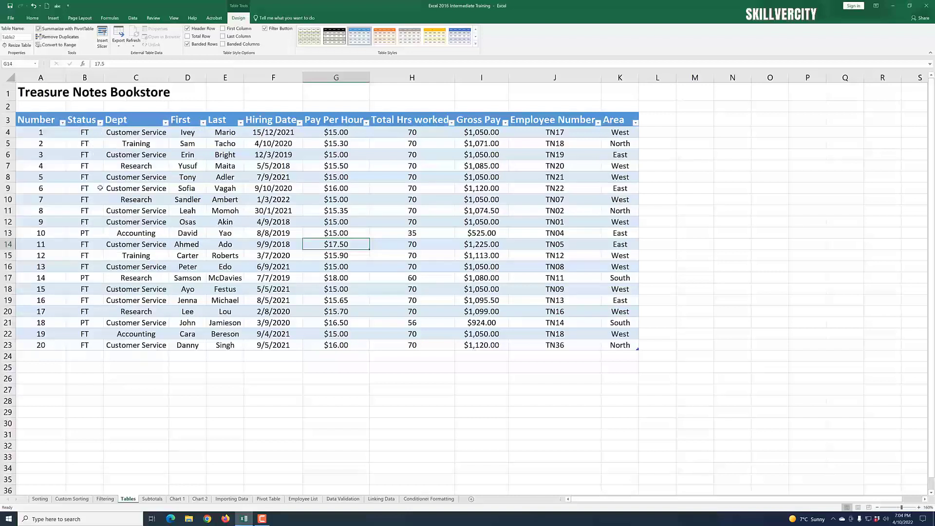
Step: Filter the Status column to show only FT employees
{"action": "left_click", "coordinate": [100, 123]}
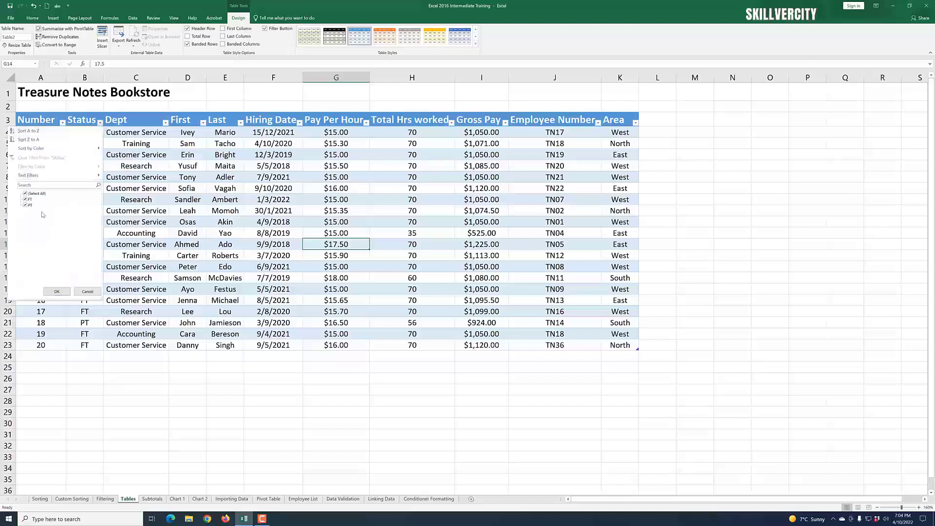
{"action": "left_click", "coordinate": [26, 194]}
{"action": "left_click", "coordinate": [25, 199]}
{"action": "left_click", "coordinate": [57, 291]}
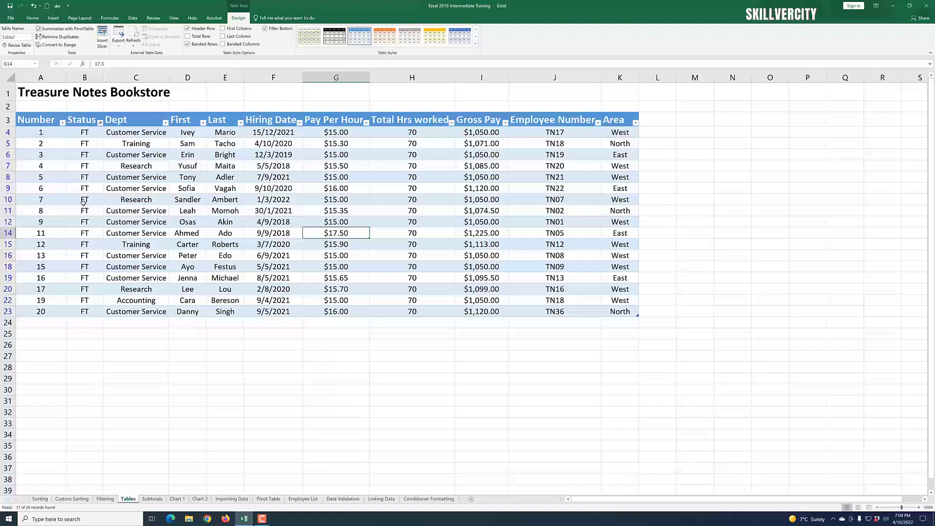
Step: Clear the Status filter by reselecting all values
{"action": "left_click", "coordinate": [101, 123]}
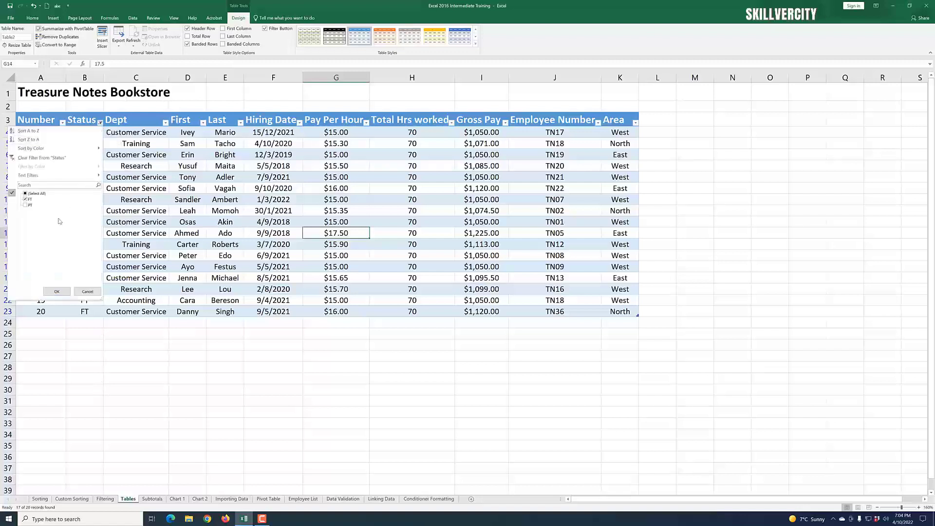
{"action": "left_click", "coordinate": [25, 194]}
{"action": "left_click", "coordinate": [56, 292]}
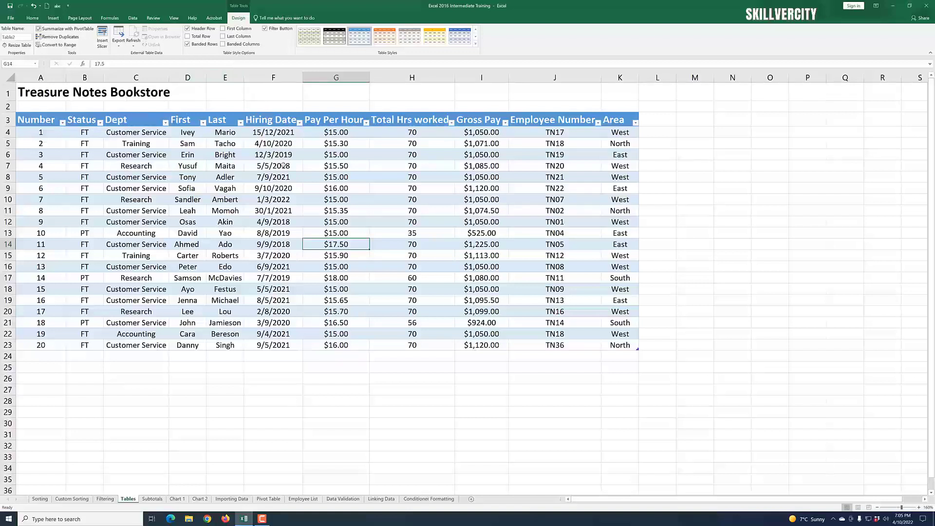
Step: Toggle the table's filter buttons and header row off and back on
{"action": "left_click", "coordinate": [265, 29]}
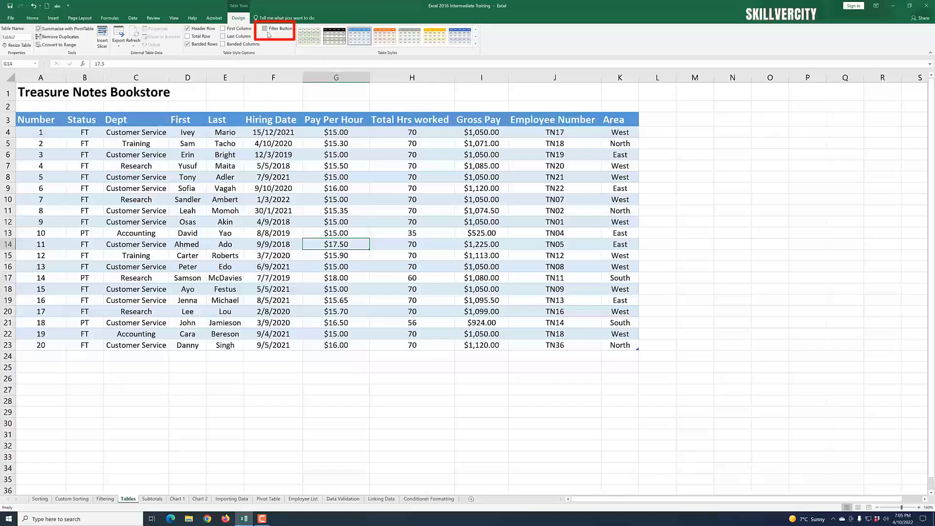
{"action": "left_click", "coordinate": [266, 31]}
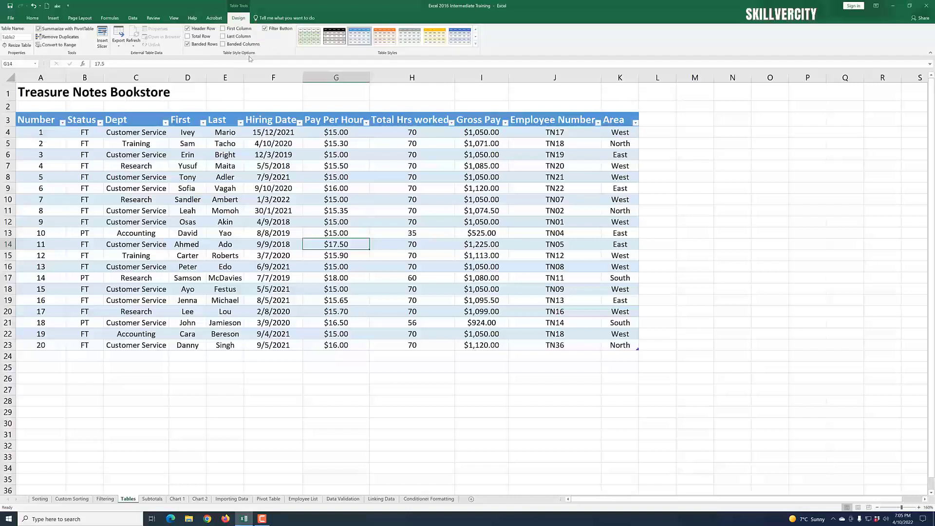
{"action": "left_click", "coordinate": [188, 29]}
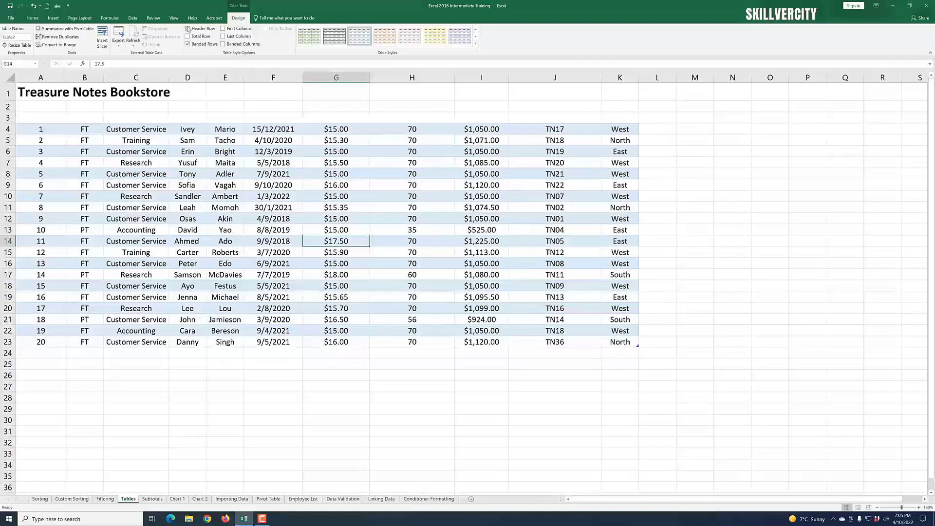
{"action": "left_click", "coordinate": [187, 29]}
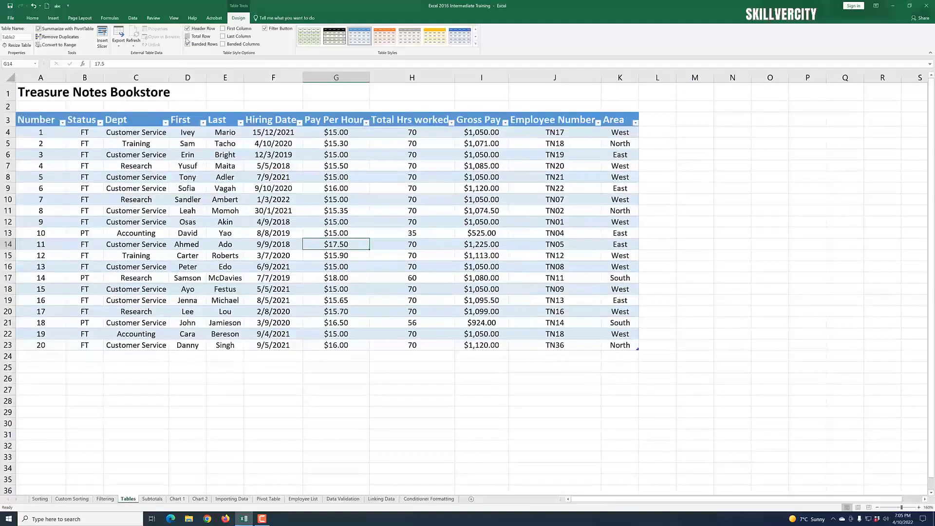
Step: Turn the total row on and off again, then switch banded rows off and back on
{"action": "left_click", "coordinate": [188, 37]}
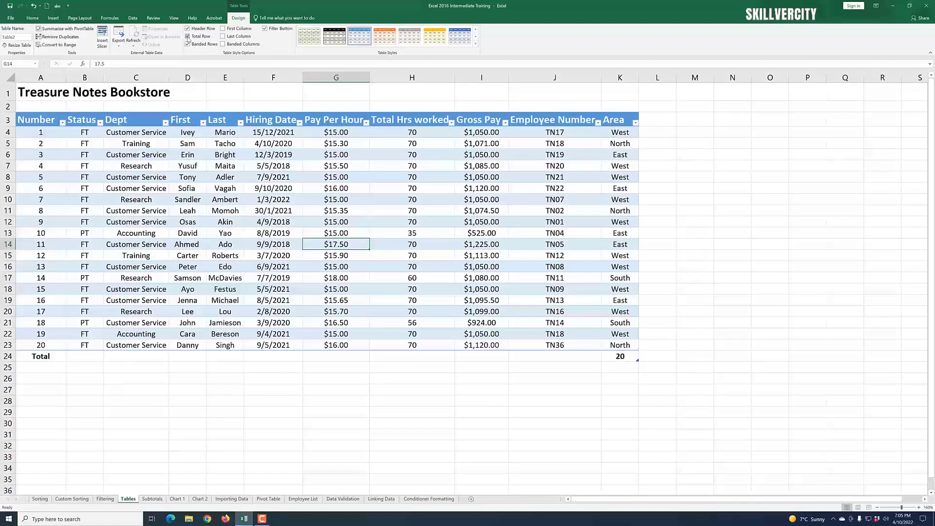
{"action": "left_click", "coordinate": [188, 37]}
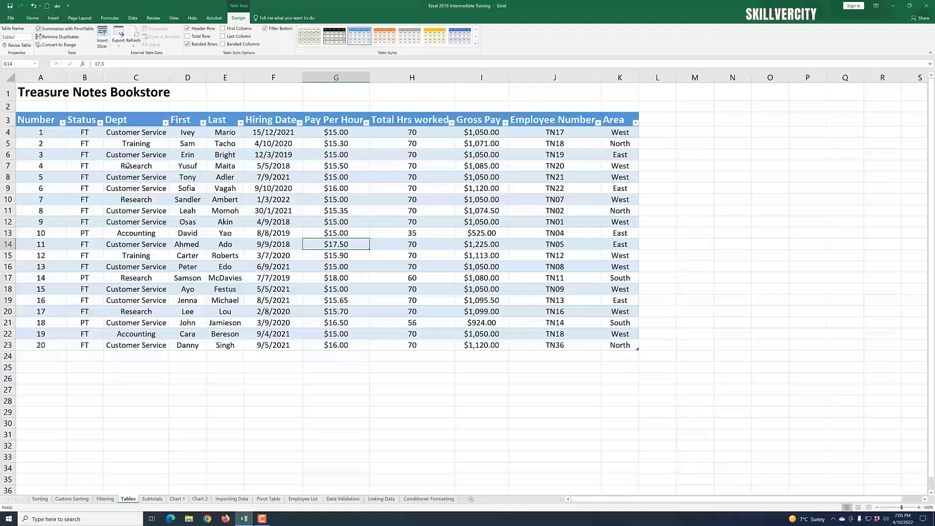
{"action": "left_click", "coordinate": [188, 44]}
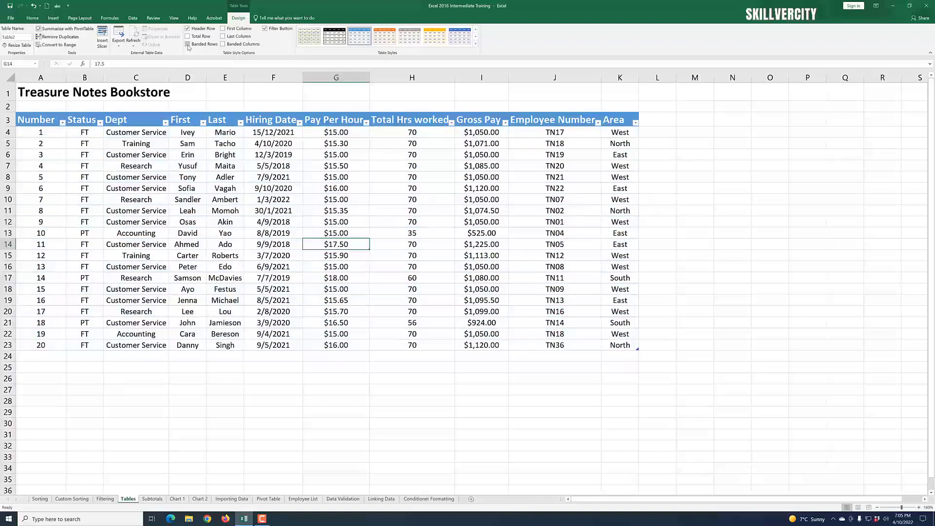
{"action": "left_click", "coordinate": [188, 45]}
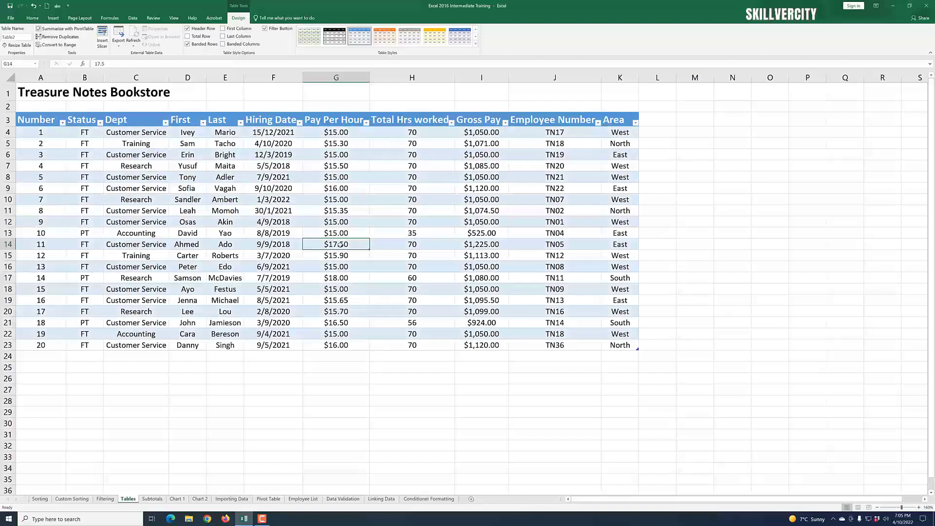
Step: Try first-column, last-column and banded-column highlighting on the table, switching each off again
{"action": "left_click", "coordinate": [224, 28]}
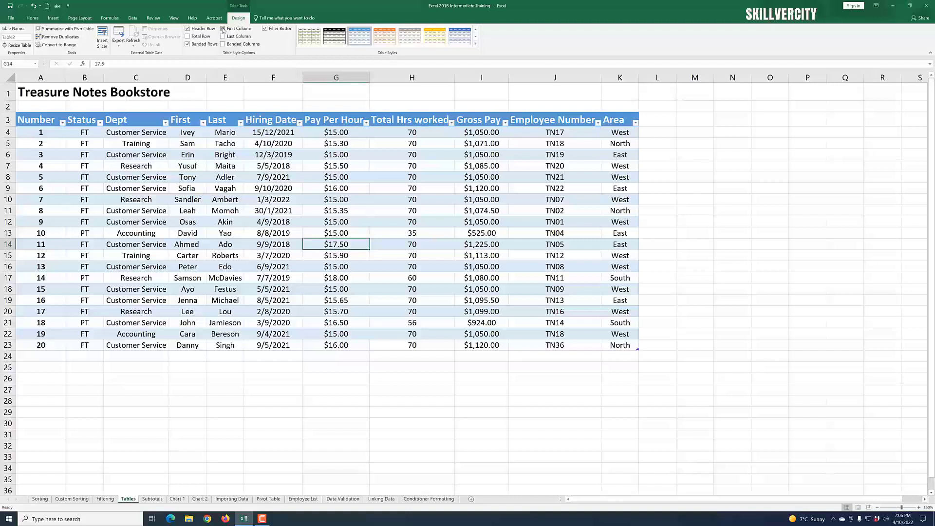
{"action": "left_click", "coordinate": [223, 30]}
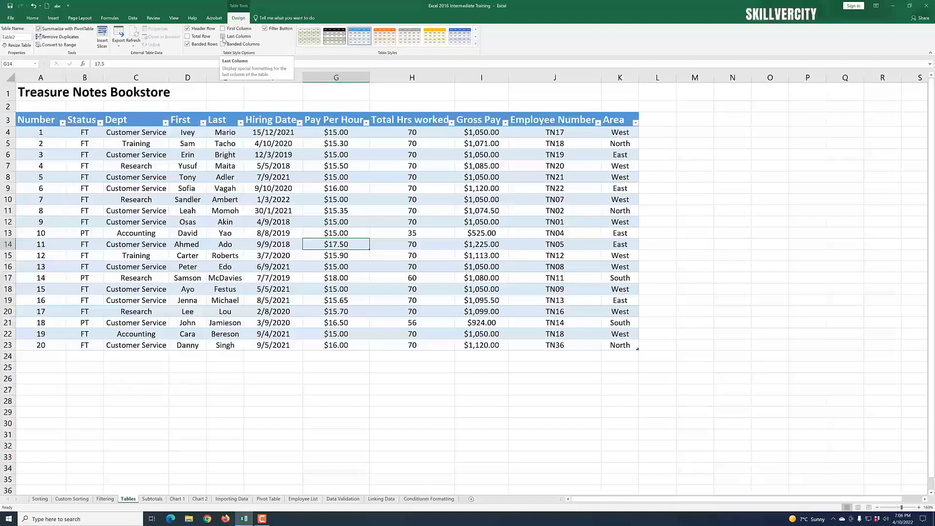
{"action": "left_click", "coordinate": [223, 37]}
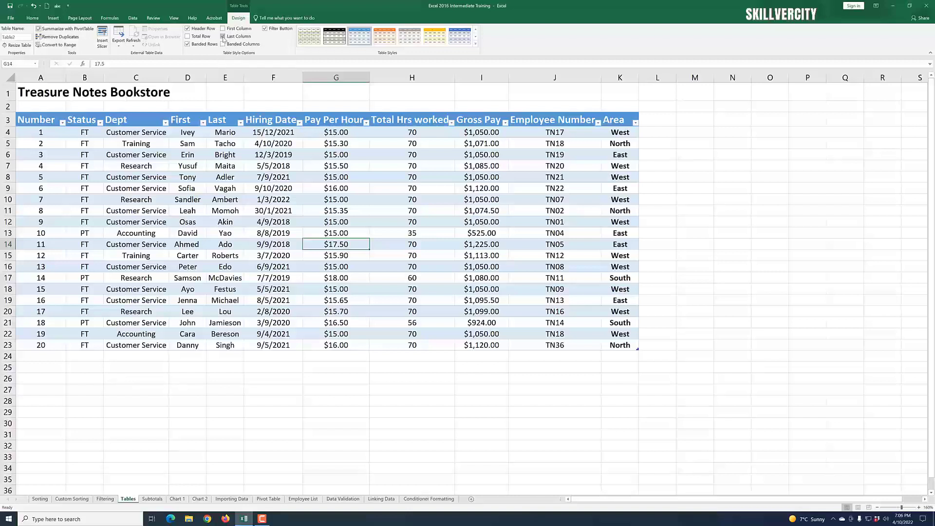
{"action": "left_click", "coordinate": [223, 37]}
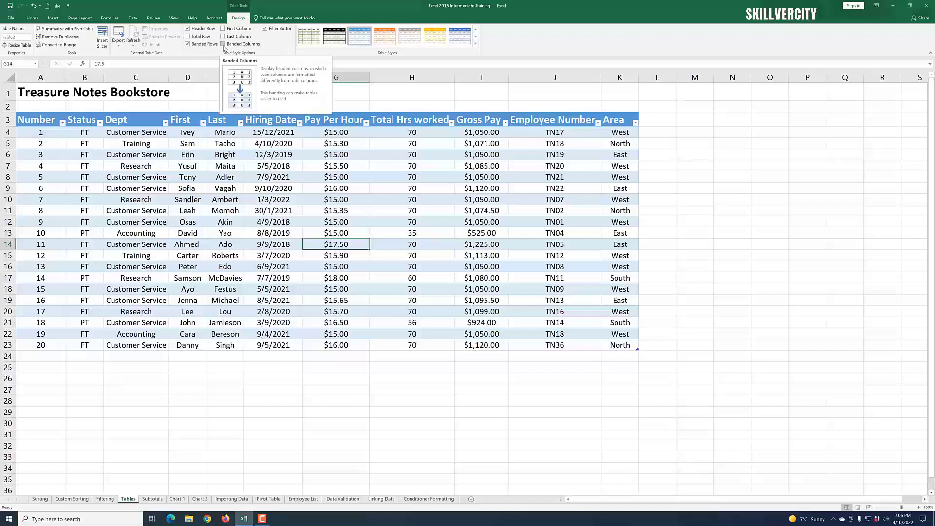
{"action": "left_click", "coordinate": [224, 44]}
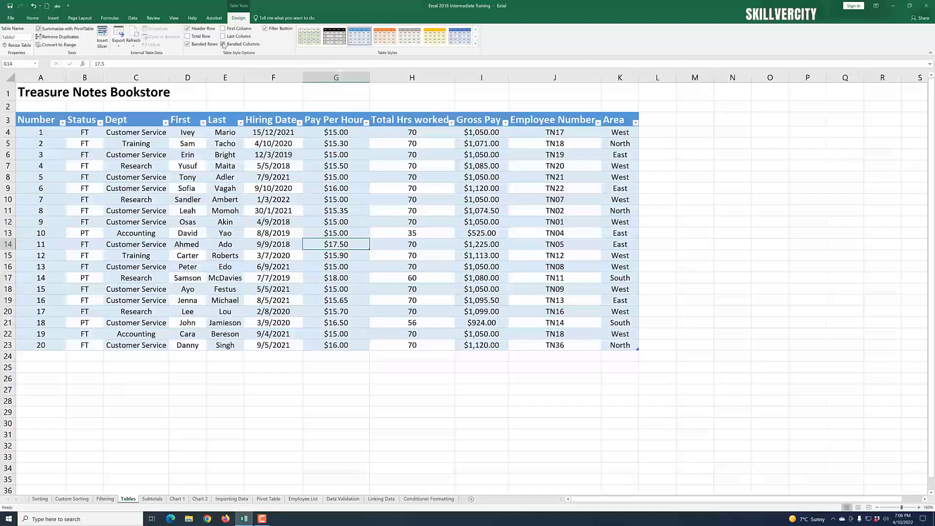
{"action": "left_click", "coordinate": [224, 44]}
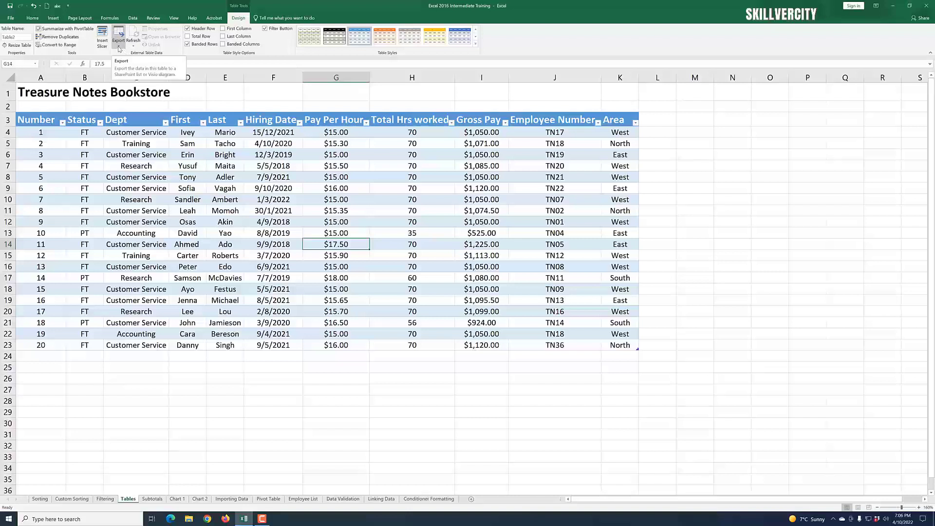
Step: Open the table's Export options and close them without exporting
{"action": "left_click", "coordinate": [119, 48]}
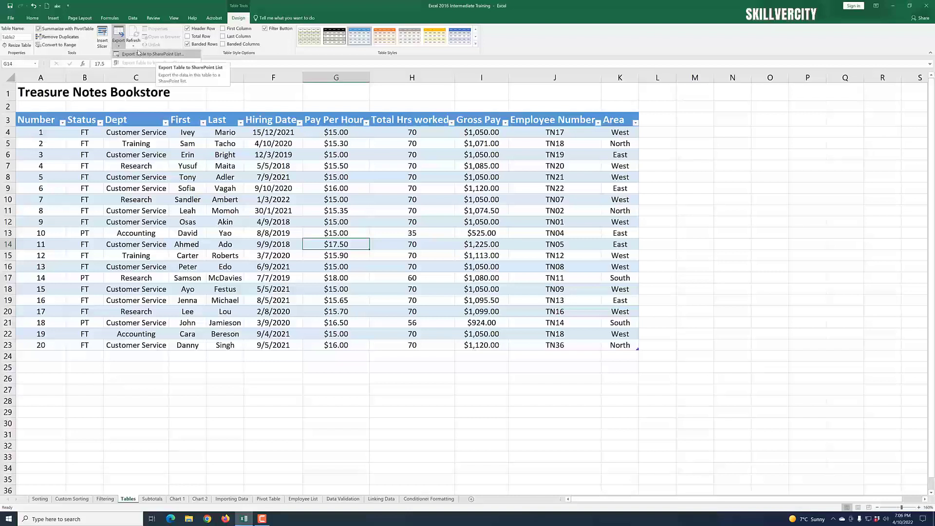
{"action": "left_click", "coordinate": [118, 47]}
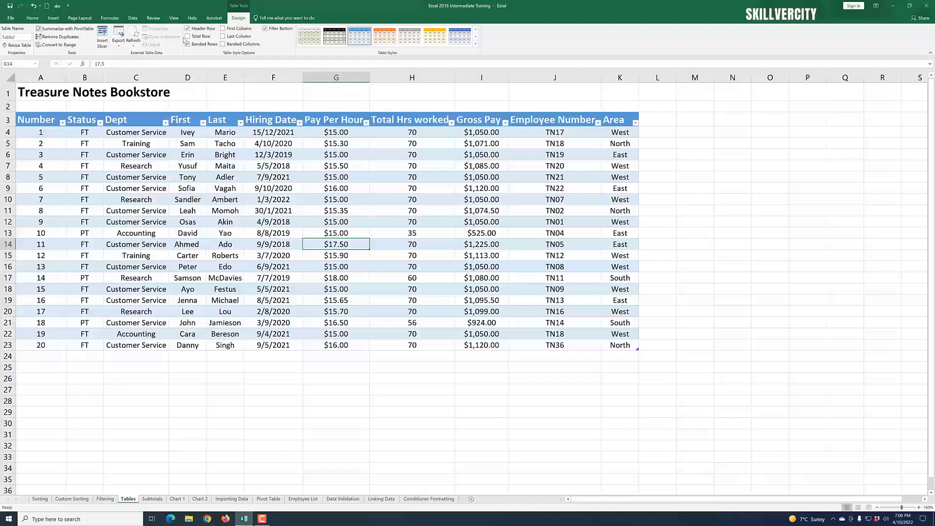
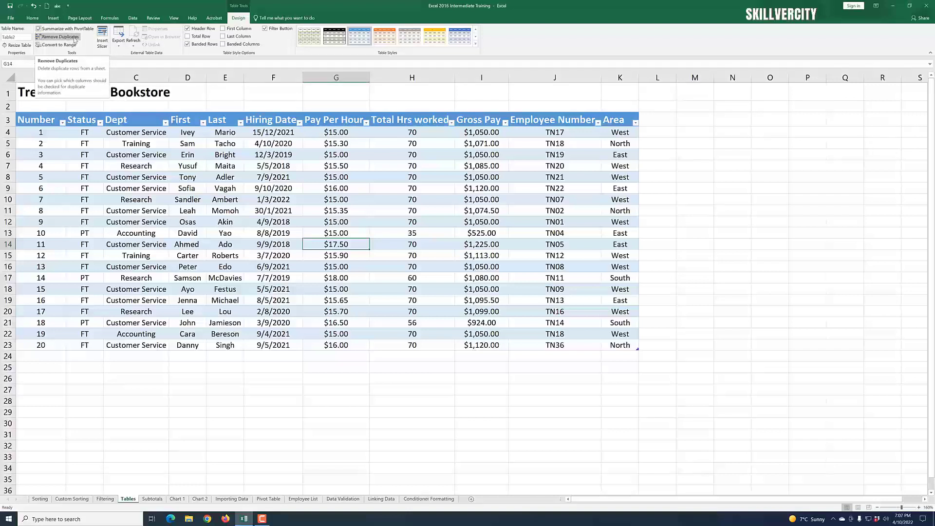
Step: Copy the last three employee rows (numbers 18 to 20) and paste them directly below the table as duplicates
{"action": "left_click", "coordinate": [246, 414]}
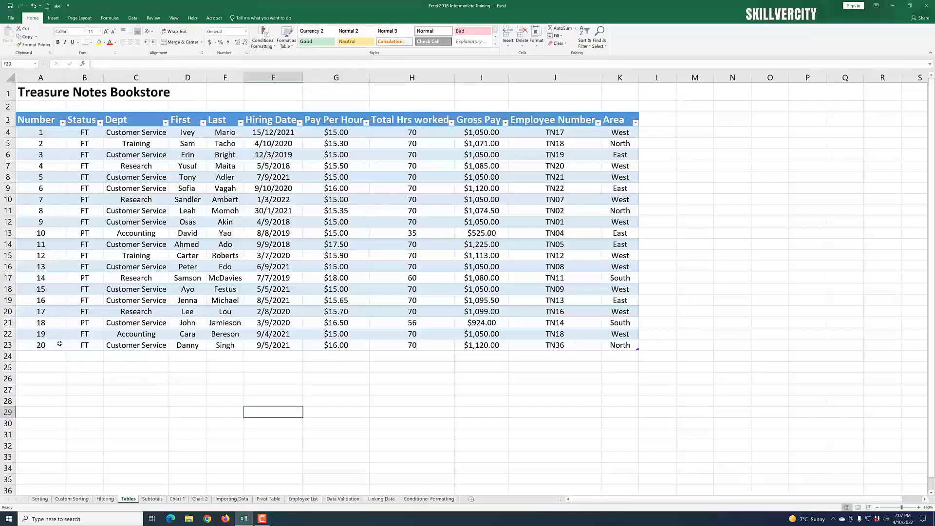
{"action": "left_click_drag", "start_coordinate": [37, 326], "coordinate": [611, 343]}
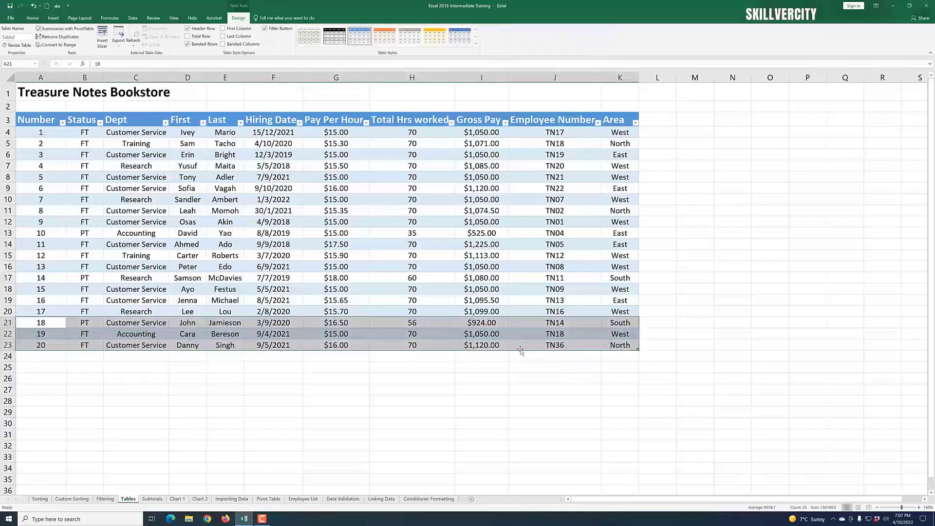
{"action": "right_click", "coordinate": [525, 333]}
{"action": "left_click", "coordinate": [541, 344]}
{"action": "left_click", "coordinate": [51, 360]}
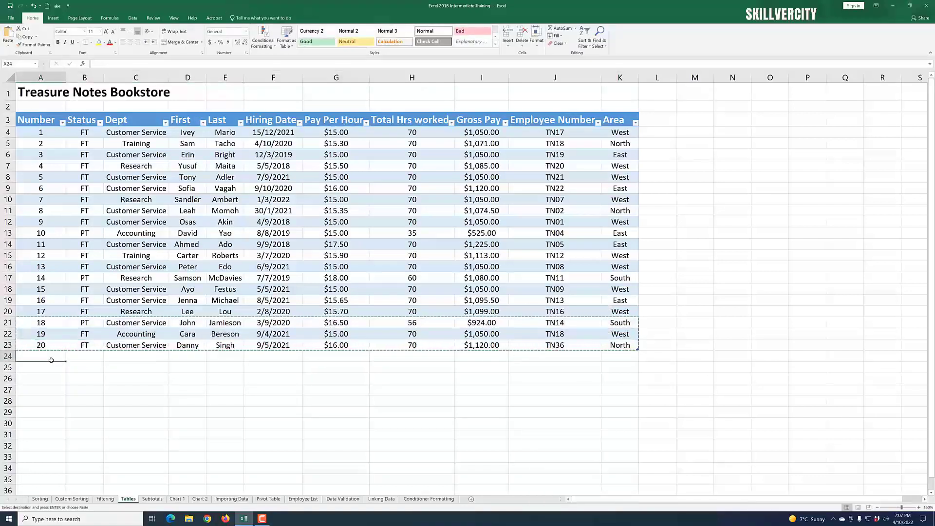
{"action": "key", "text": "ctrl+v"}
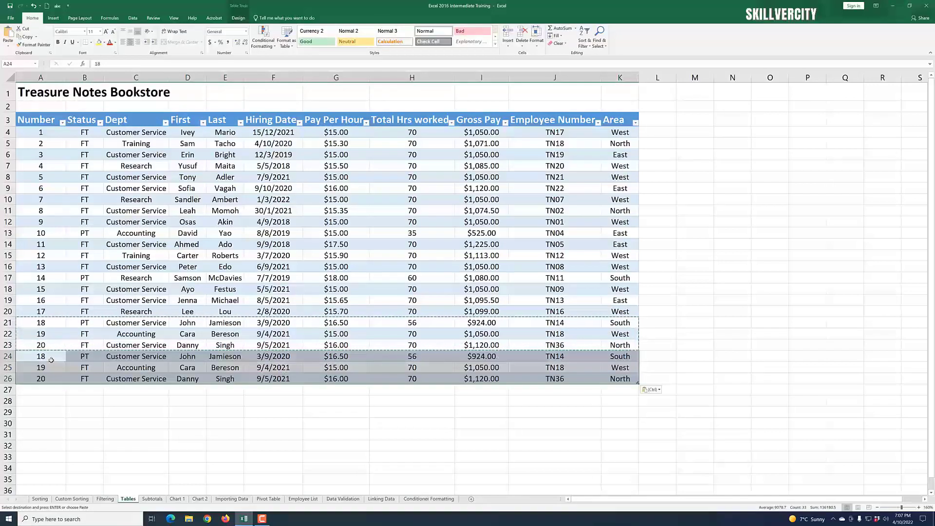
{"action": "left_click", "coordinate": [184, 426]}
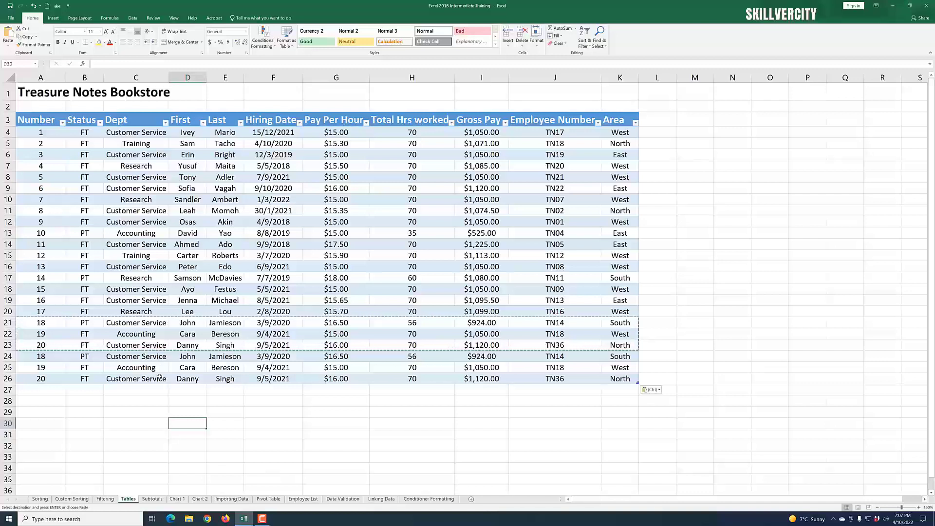
Step: Remove duplicate rows from the table, checking all columns
{"action": "left_click", "coordinate": [229, 331]}
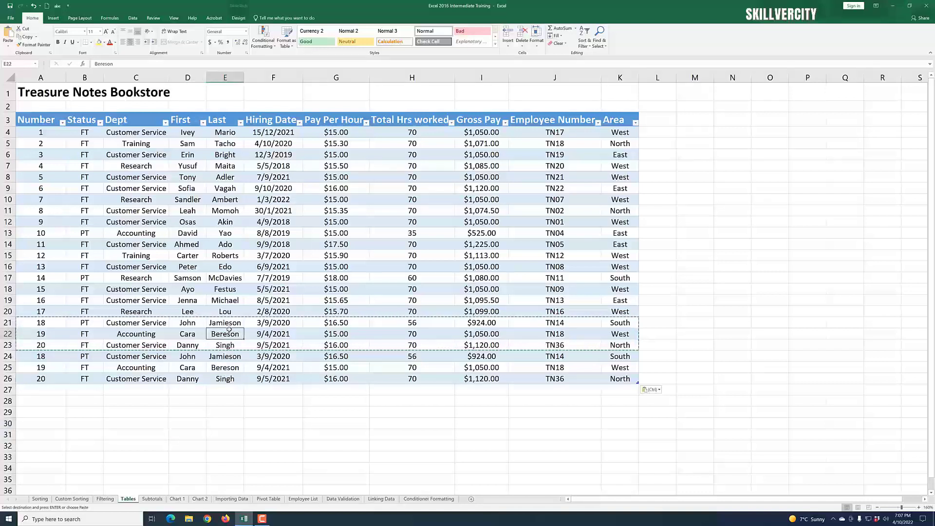
{"action": "left_click", "coordinate": [239, 18]}
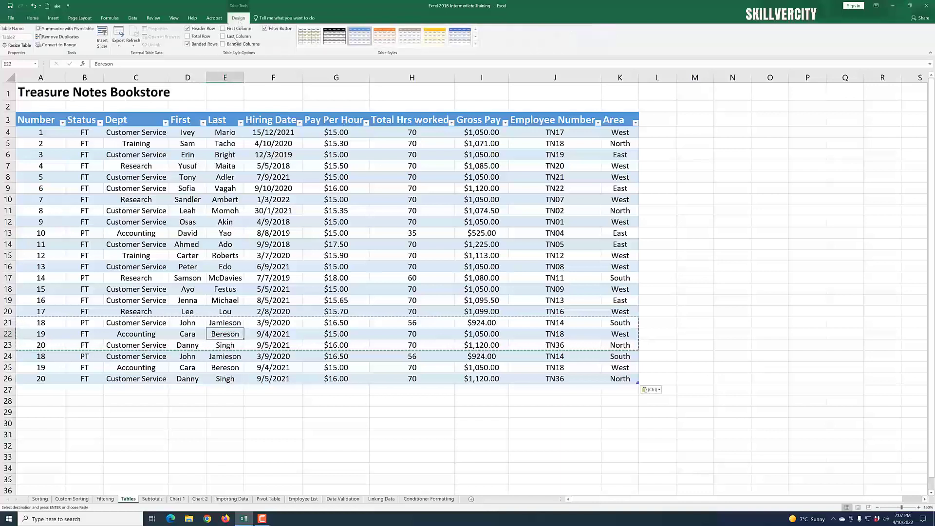
{"action": "left_click", "coordinate": [58, 37]}
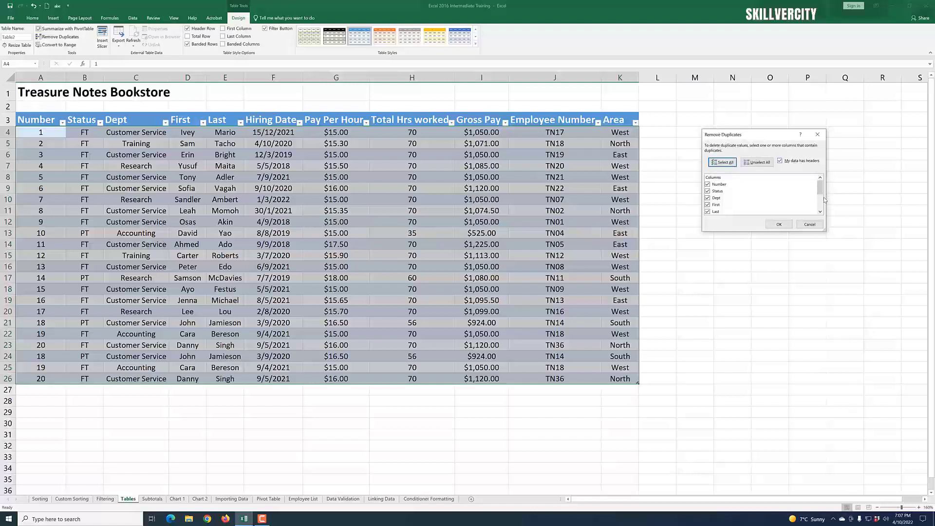
{"action": "scroll", "coordinate": [822, 195], "scroll_direction": "down", "scroll_amount": 2}
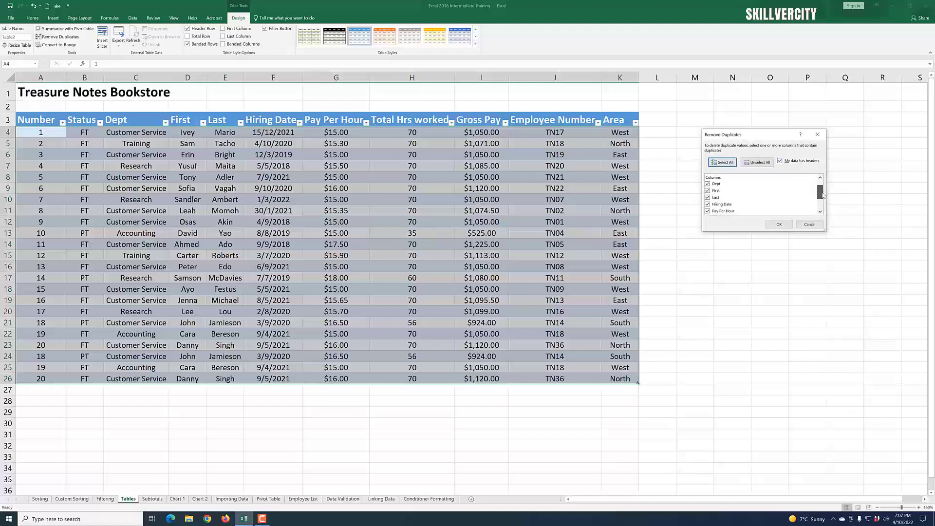
{"action": "scroll", "coordinate": [821, 192], "scroll_direction": "up", "scroll_amount": 2}
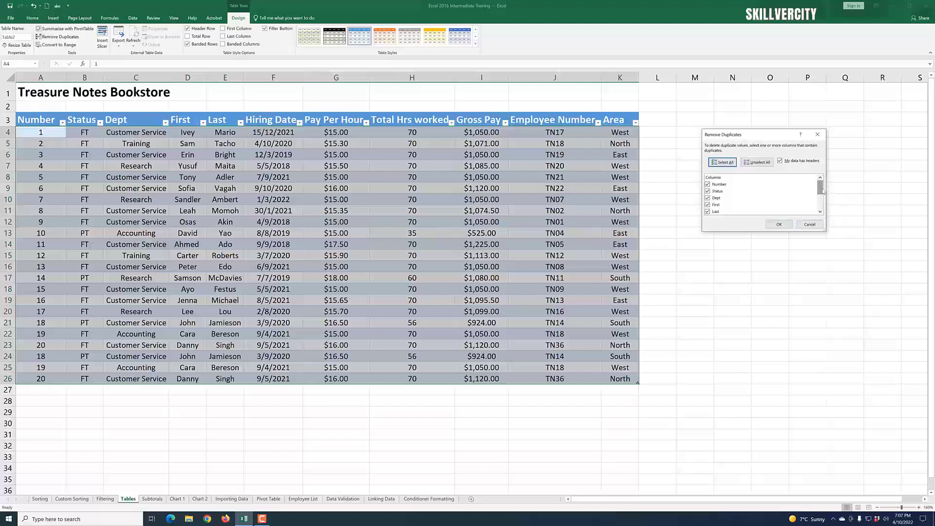
{"action": "mouse_move", "coordinate": [821, 188]}
{"action": "left_mouse_down"}
{"action": "mouse_move", "coordinate": [821, 205]}
{"action": "mouse_move", "coordinate": [818, 185]}
{"action": "left_mouse_up"}
{"action": "left_click", "coordinate": [780, 225]}
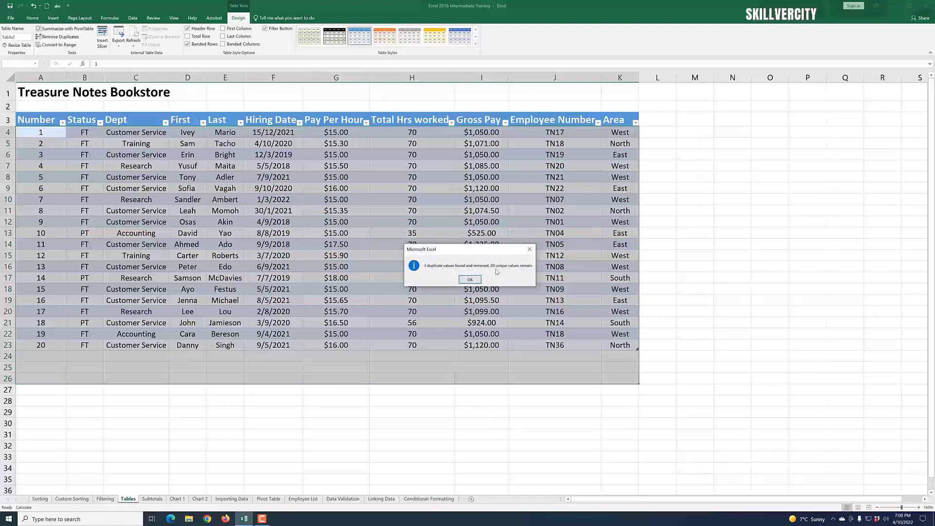
{"action": "left_click", "coordinate": [470, 280]}
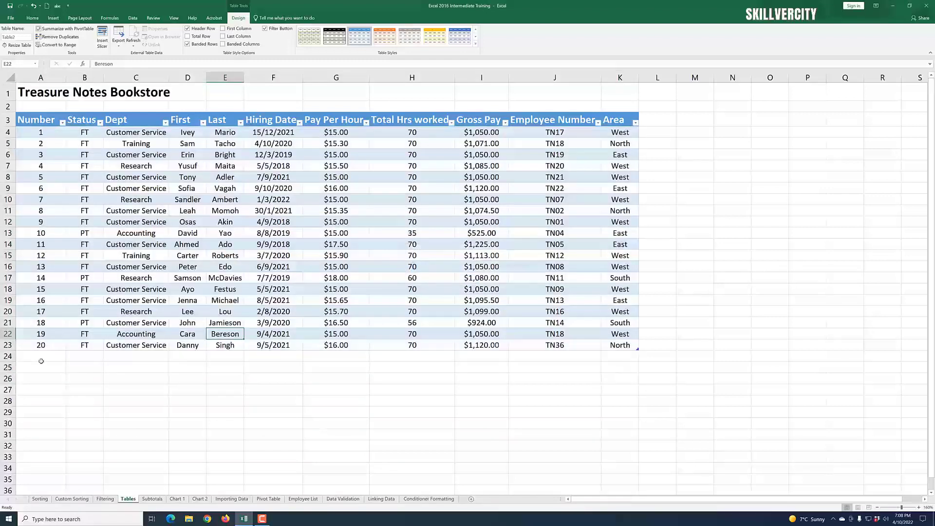
{"action": "left_click", "coordinate": [470, 388]}
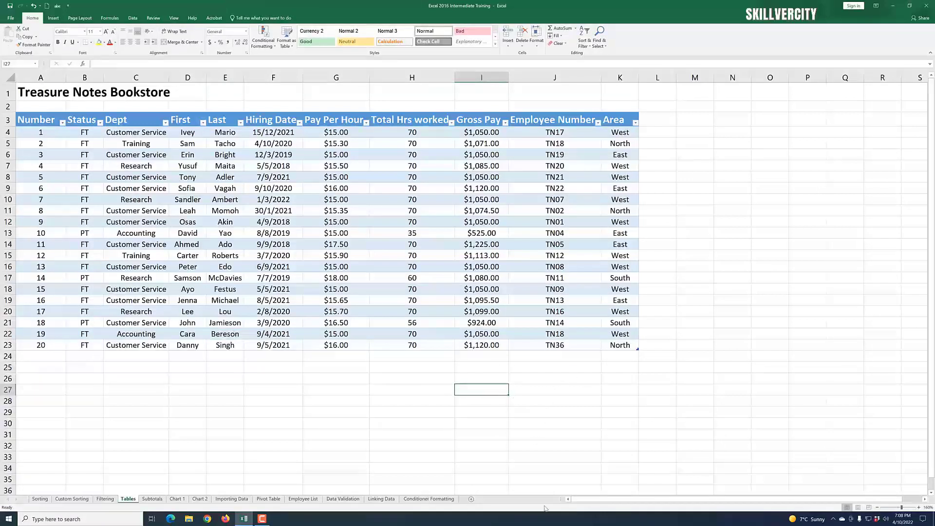
Step: Copy the last employee row (number 20) and paste it below the table as a duplicate row
{"action": "left_click", "coordinate": [556, 246]}
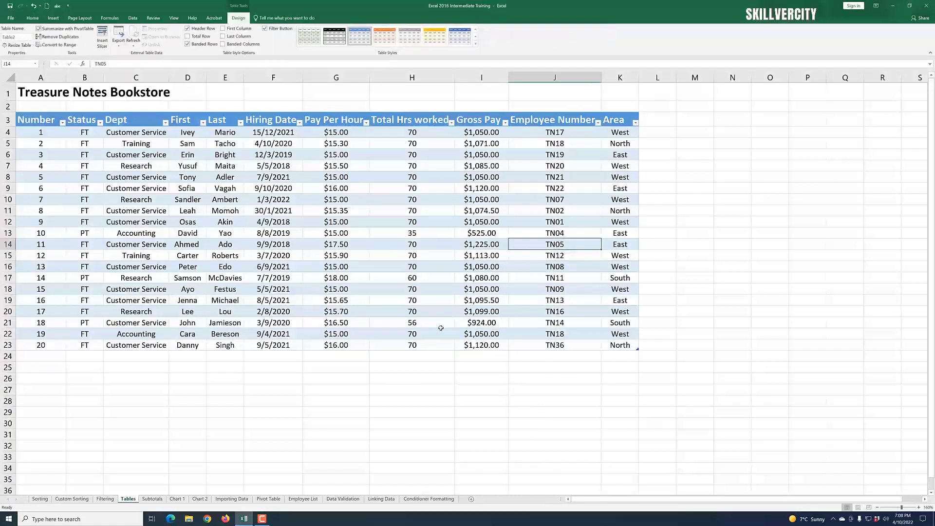
{"action": "left_click", "coordinate": [565, 258]}
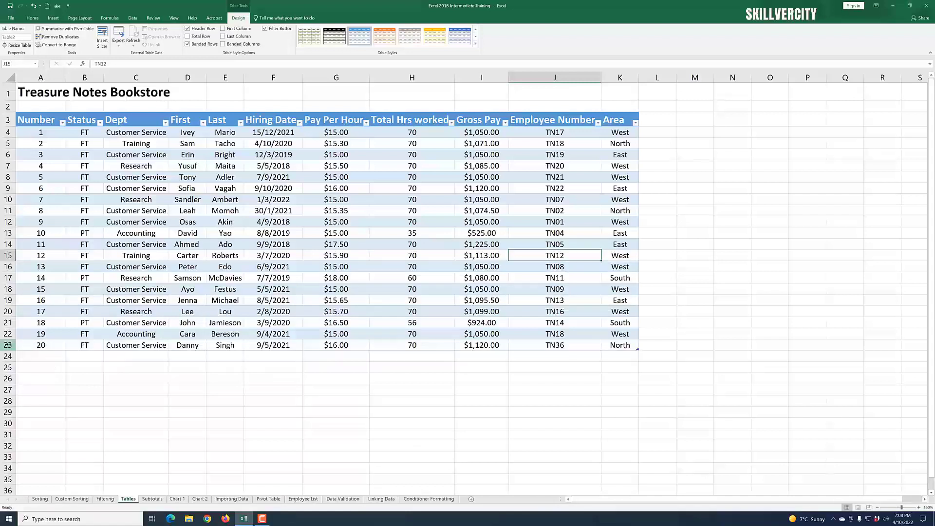
{"action": "left_click", "coordinate": [8, 345]}
{"action": "left_click", "coordinate": [411, 401]}
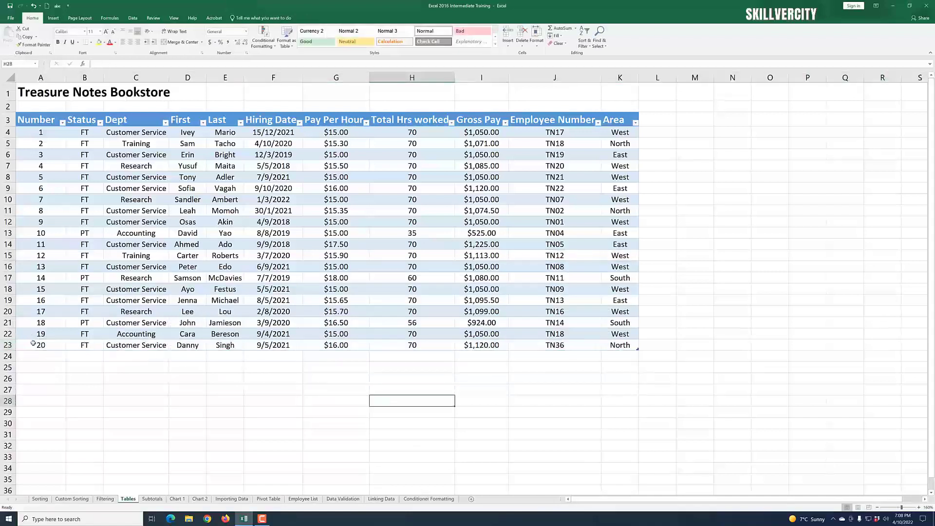
{"action": "left_click_drag", "start_coordinate": [33, 345], "coordinate": [619, 345]}
{"action": "right_click", "coordinate": [536, 345]}
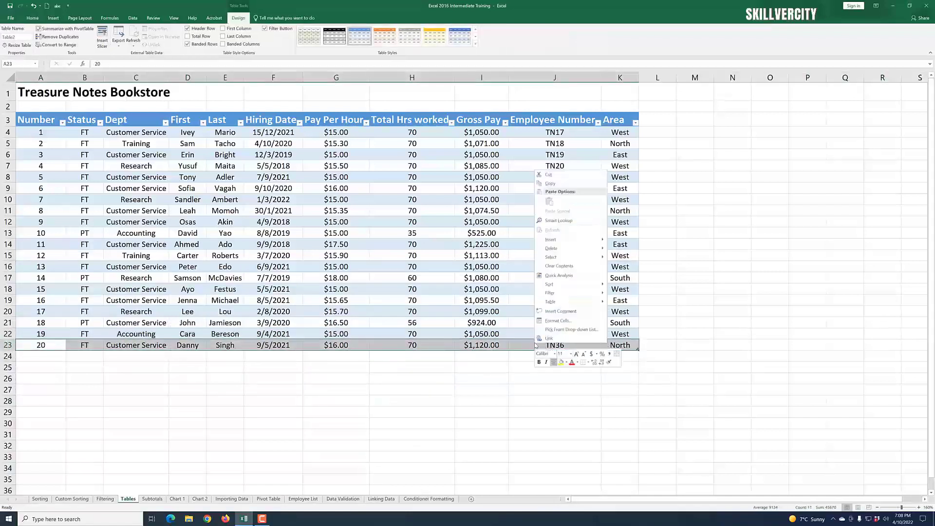
{"action": "left_click", "coordinate": [550, 184]}
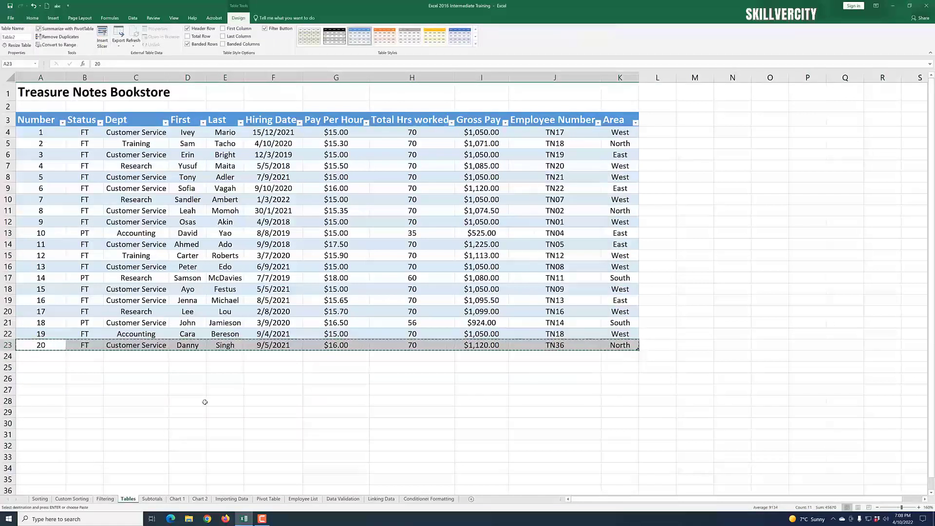
{"action": "left_click", "coordinate": [51, 360]}
{"action": "key", "text": "ctrl+v"}
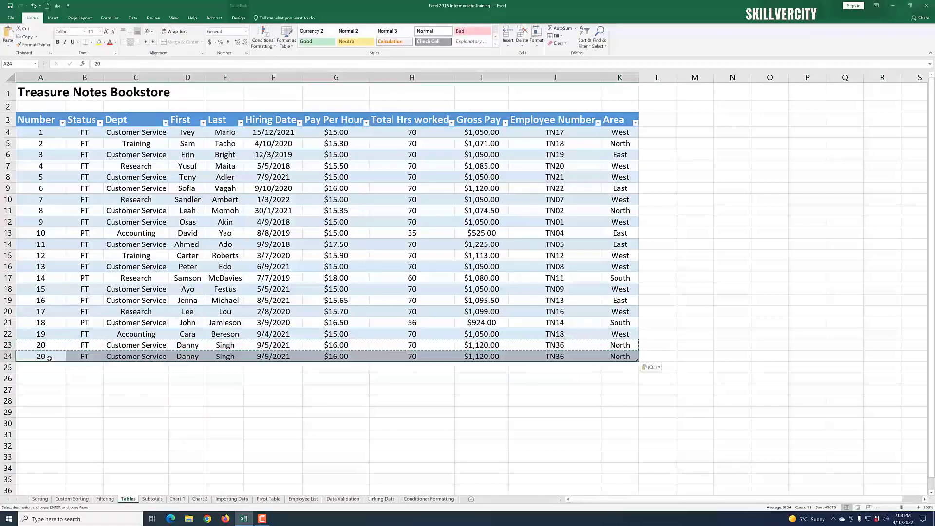
Step: Change the last name in the pasted duplicate row to Sam
{"action": "left_click", "coordinate": [555, 403]}
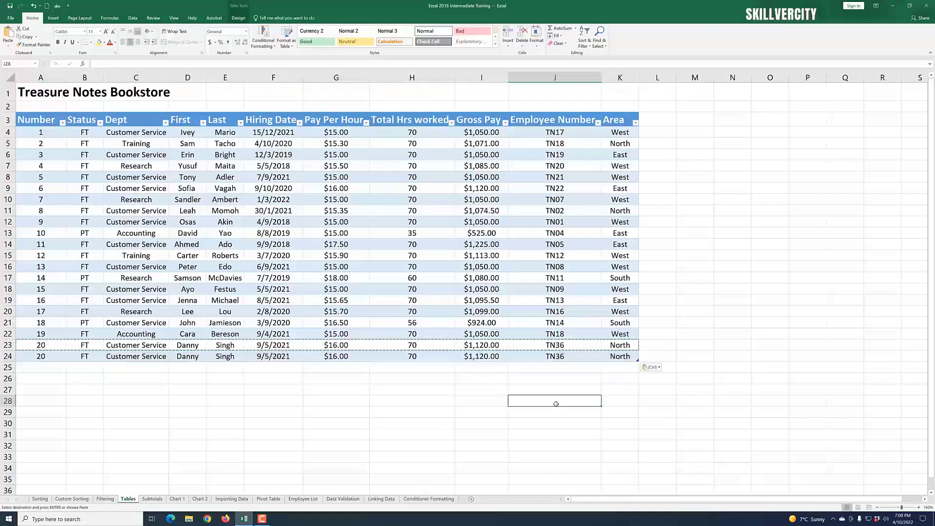
{"action": "left_click", "coordinate": [572, 349]}
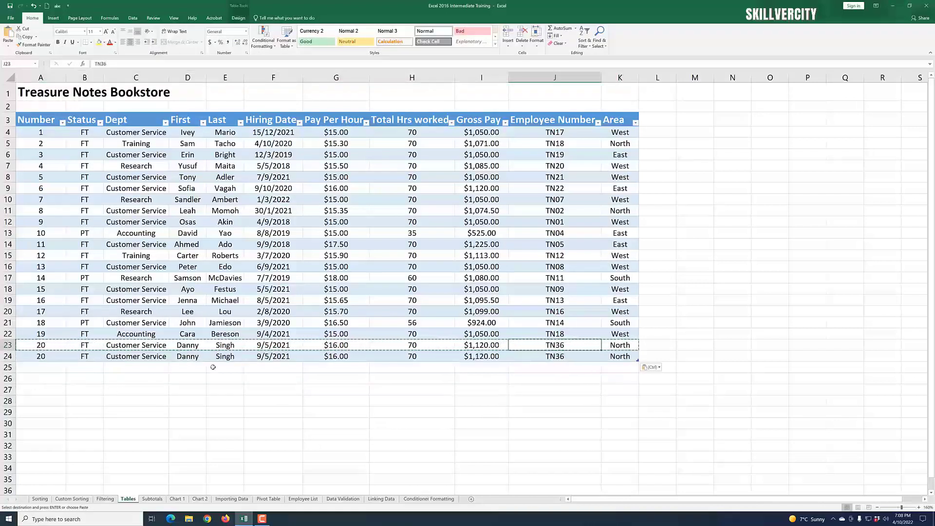
{"action": "left_click", "coordinate": [227, 358]}
{"action": "left_click", "coordinate": [219, 386]}
{"action": "left_click", "coordinate": [222, 357]}
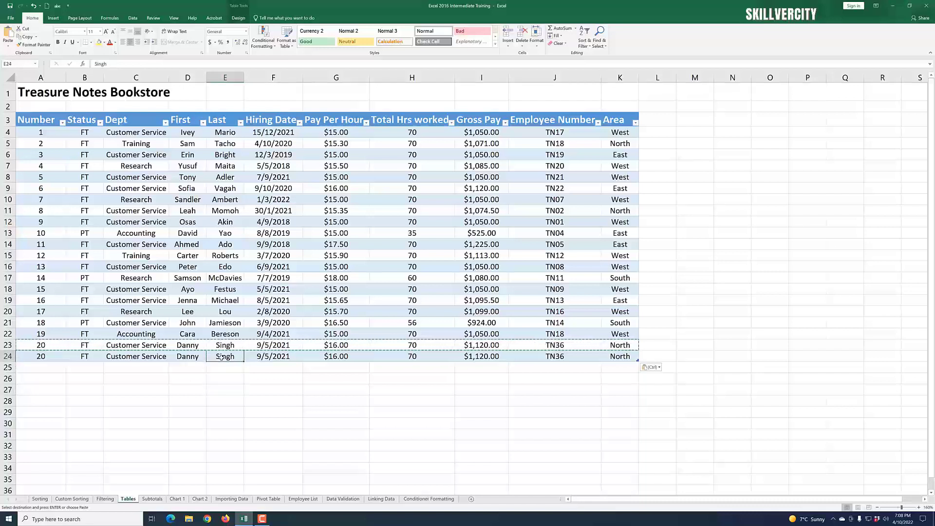
{"action": "type", "text": "Sam"}
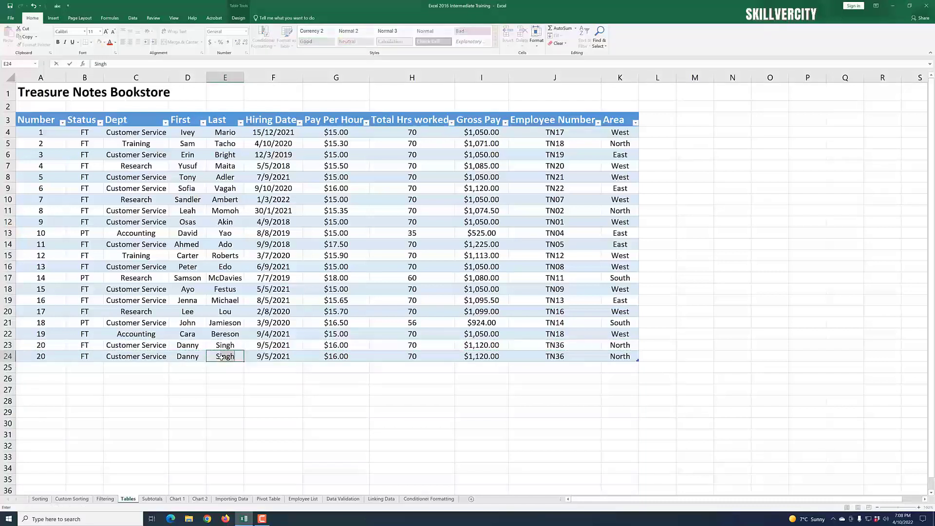
{"action": "left_click", "coordinate": [423, 416]}
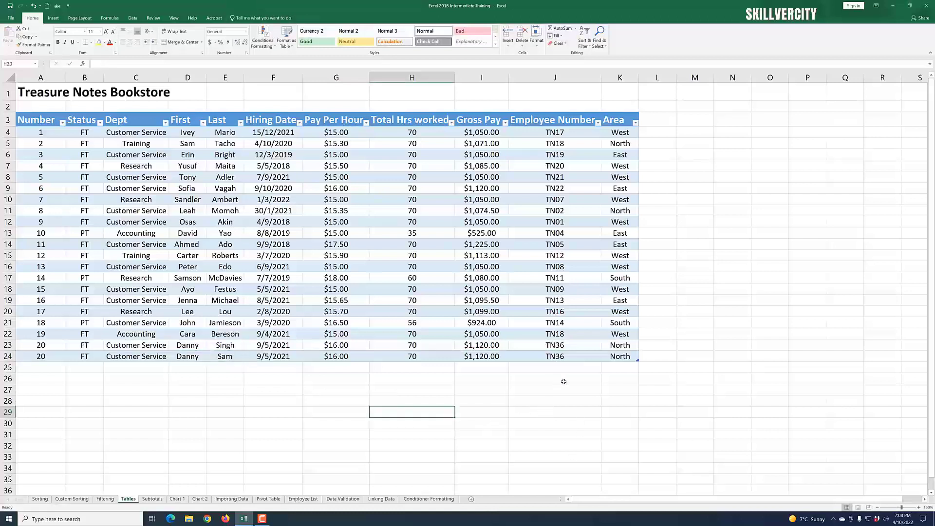
Step: Remove duplicate rows from the table, checking only the Employee Number column
{"action": "left_click", "coordinate": [560, 345]}
{"action": "left_click", "coordinate": [561, 357]}
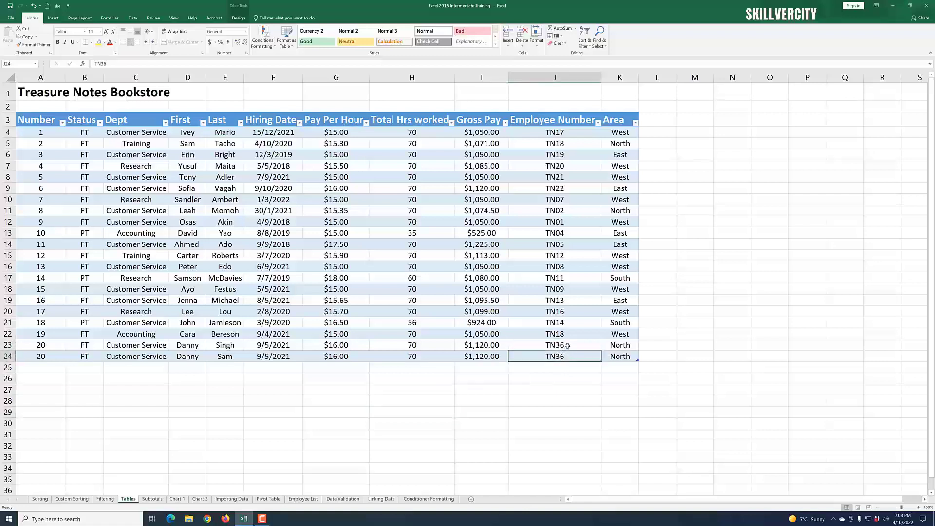
{"action": "left_click", "coordinate": [377, 404]}
{"action": "left_click", "coordinate": [231, 243]}
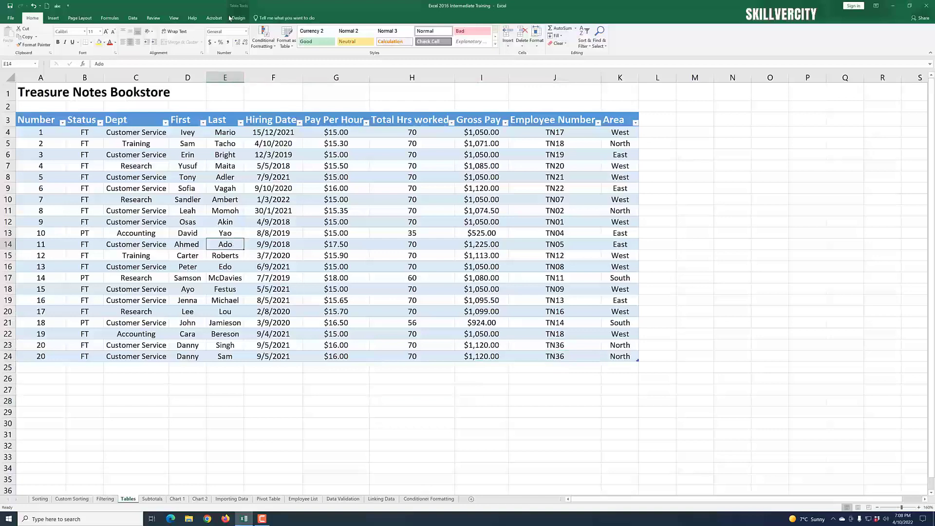
{"action": "left_click", "coordinate": [238, 16]}
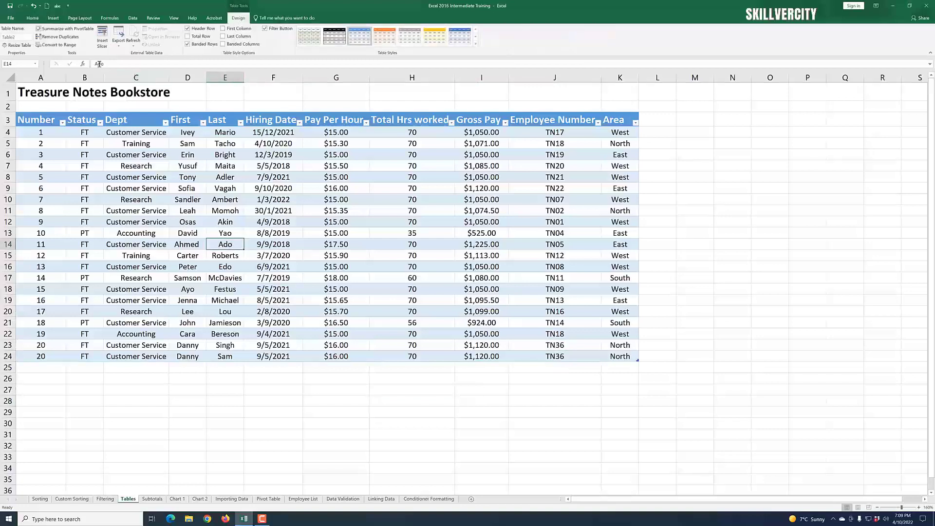
{"action": "left_click", "coordinate": [57, 36]}
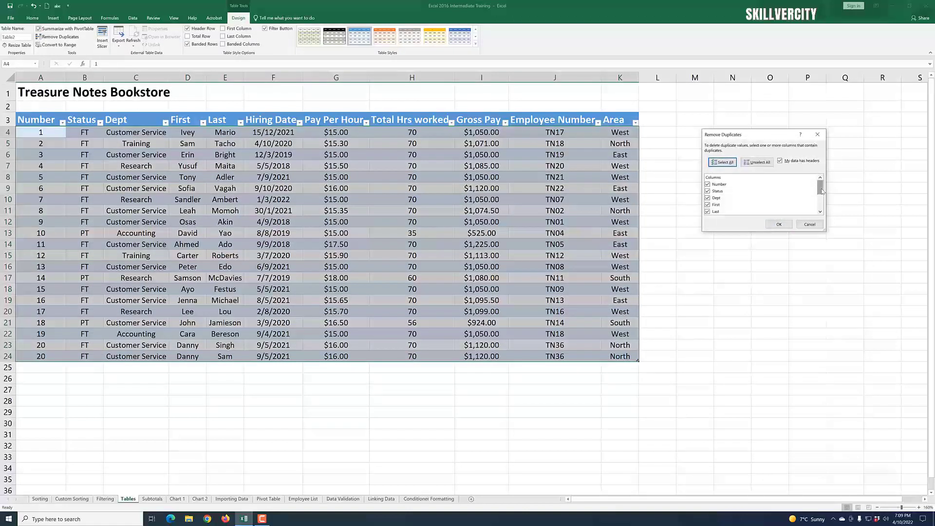
{"action": "left_click_drag", "start_coordinate": [820, 189], "coordinate": [822, 210]}
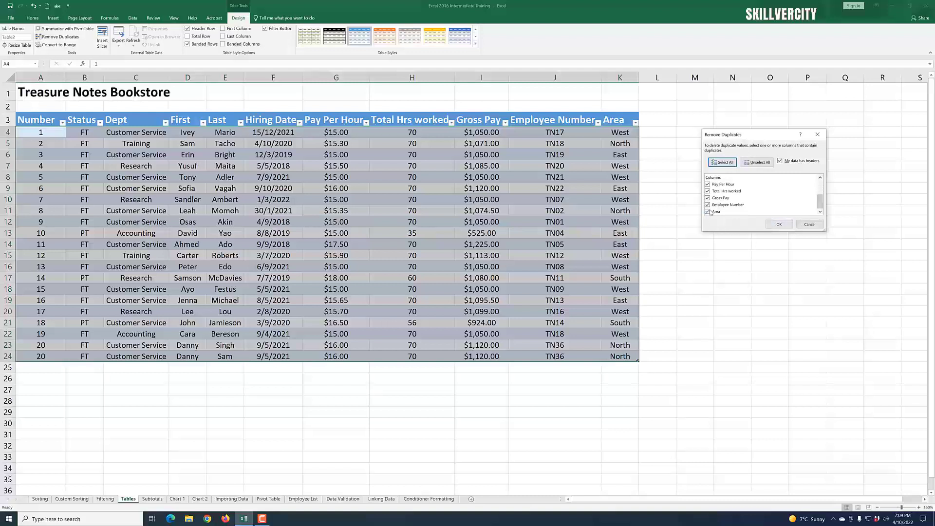
{"action": "key", "text": "alt+u"}
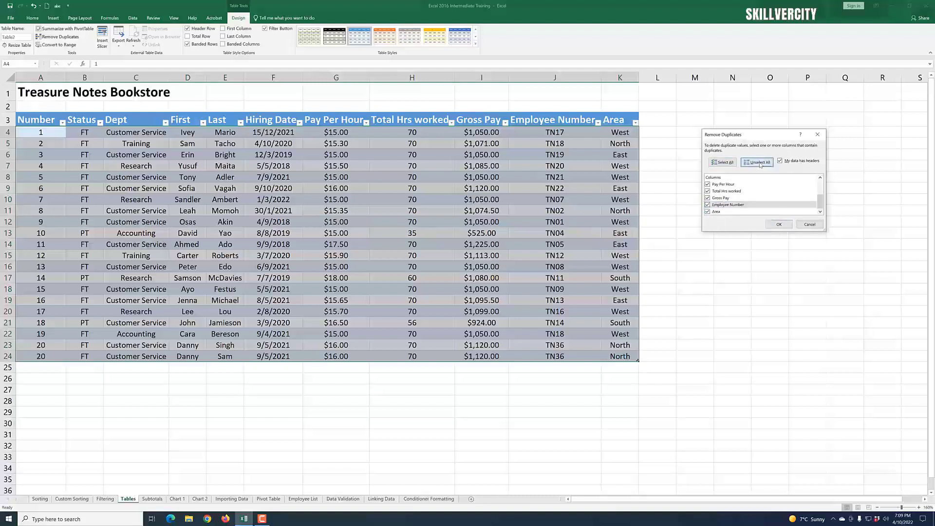
{"action": "left_click", "coordinate": [708, 205]}
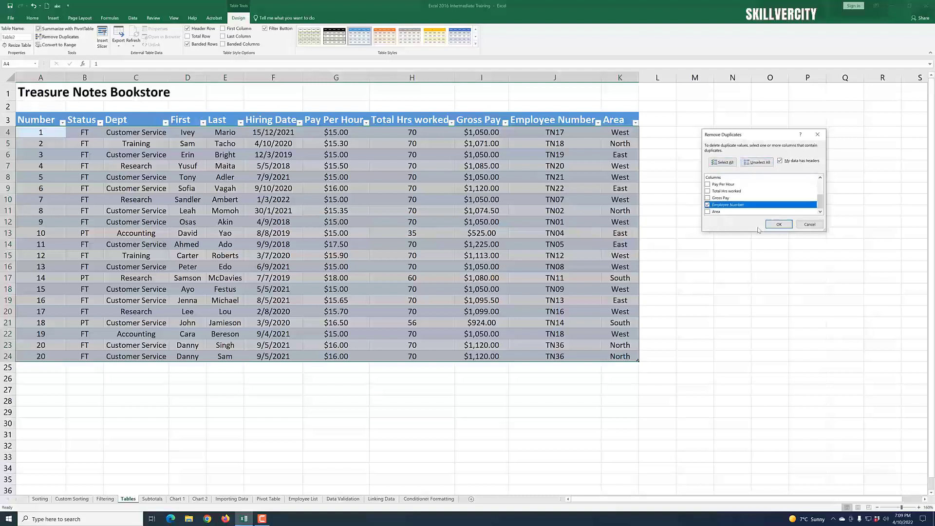
{"action": "left_click", "coordinate": [784, 227]}
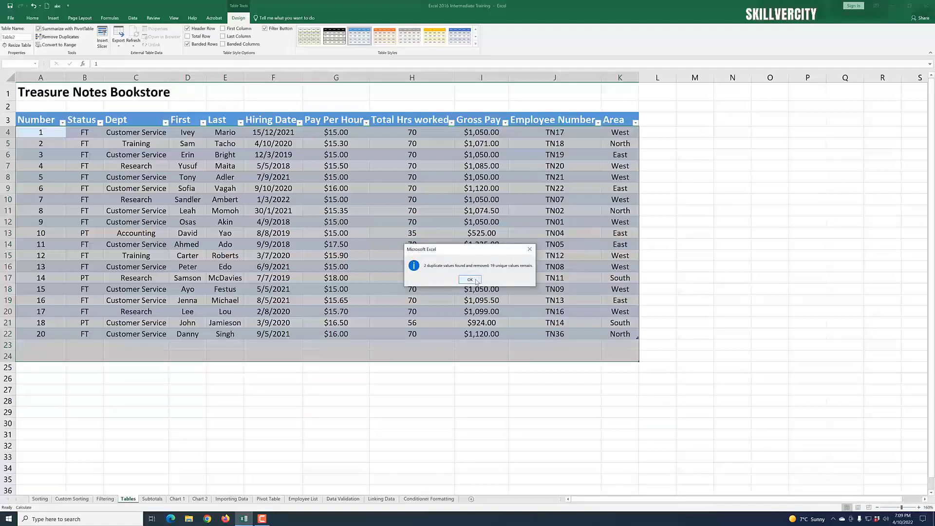
{"action": "left_click", "coordinate": [470, 279]}
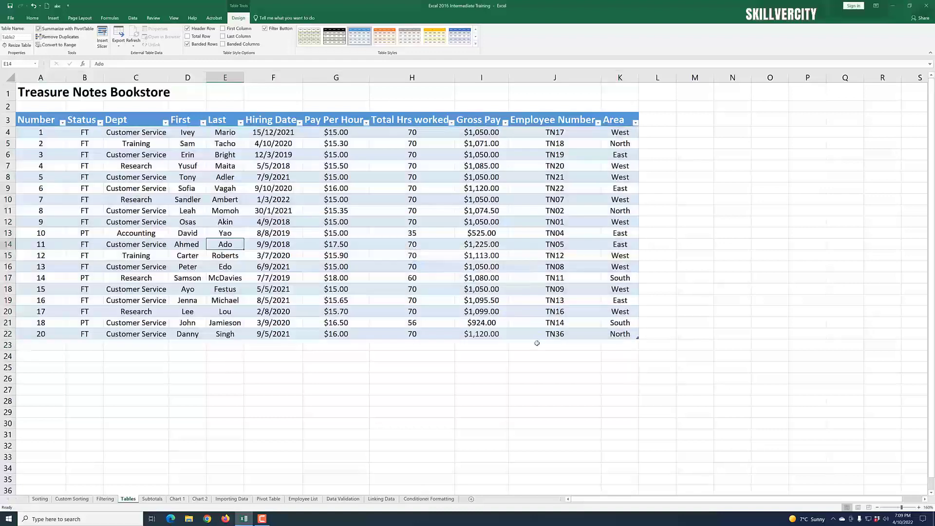
{"action": "left_click", "coordinate": [671, 388]}
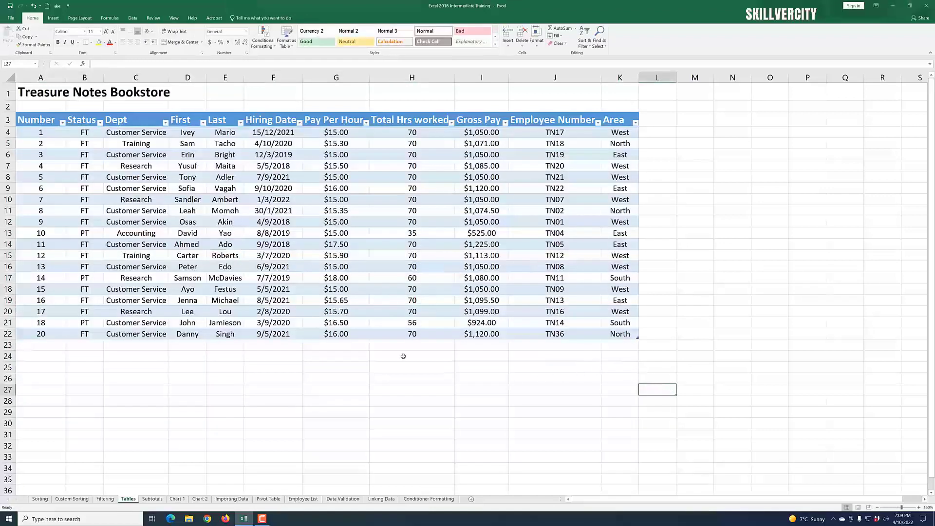
{"action": "left_click", "coordinate": [320, 250]}
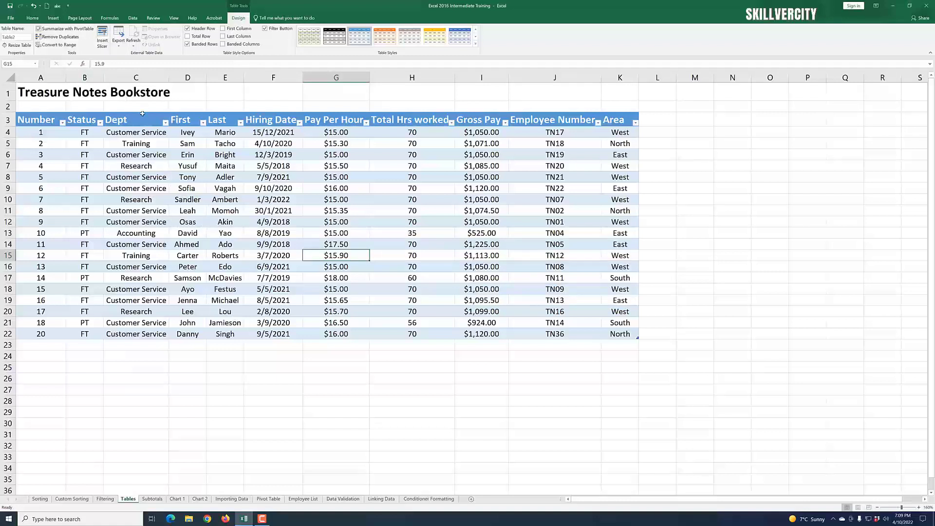
Step: Convert the employee table back to a normal cell range
{"action": "left_click", "coordinate": [55, 45]}
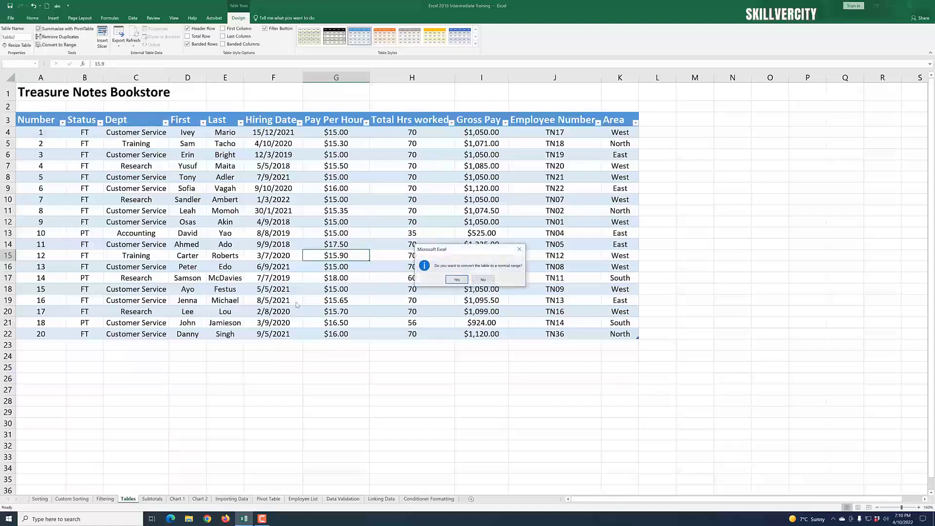
{"action": "left_click", "coordinate": [457, 279]}
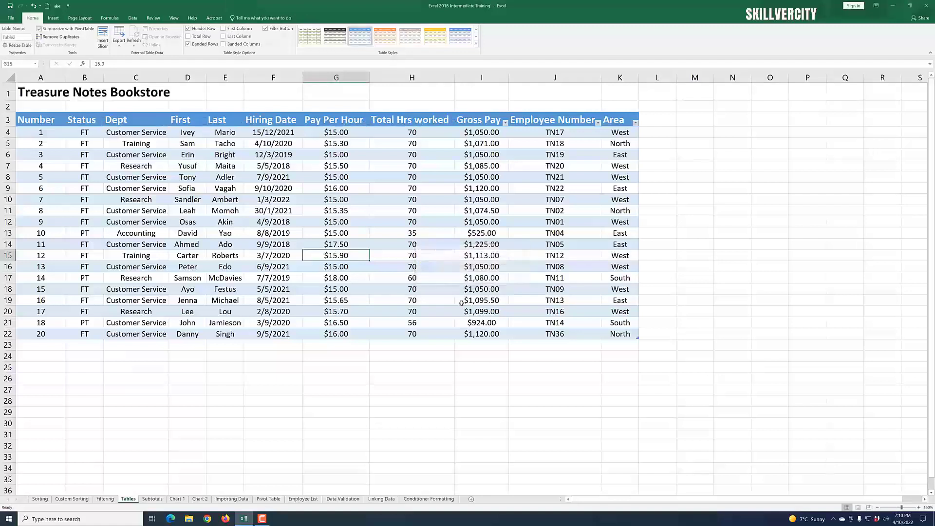
{"action": "left_click", "coordinate": [448, 402]}
{"action": "left_click", "coordinate": [642, 399]}
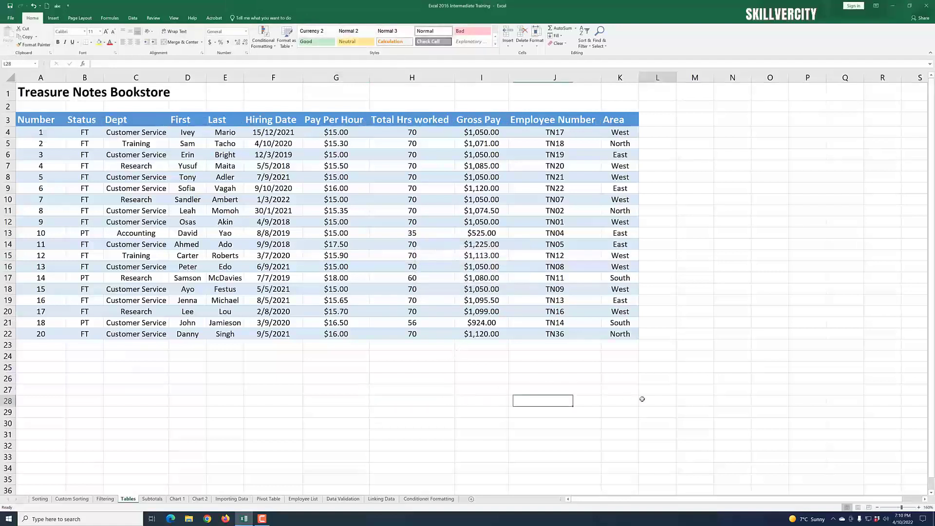
{"action": "left_click", "coordinate": [418, 124]}
{"action": "left_click", "coordinate": [327, 214]}
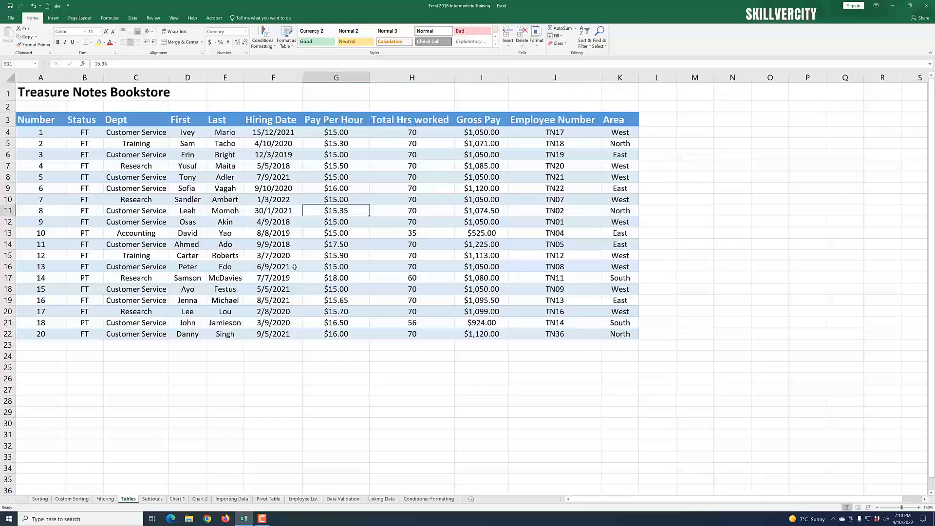
{"action": "left_click", "coordinate": [189, 211]}
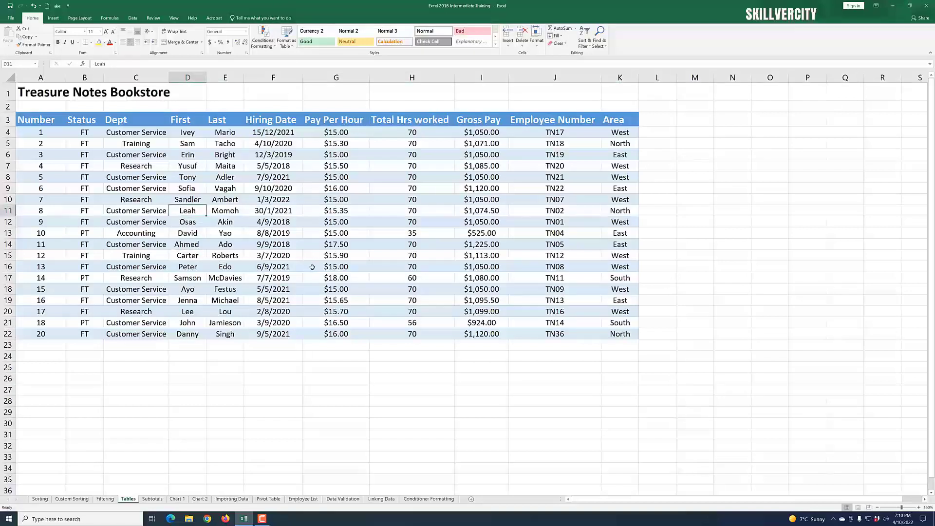
{"action": "left_click", "coordinate": [476, 324]}
{"action": "left_click", "coordinate": [389, 280]}
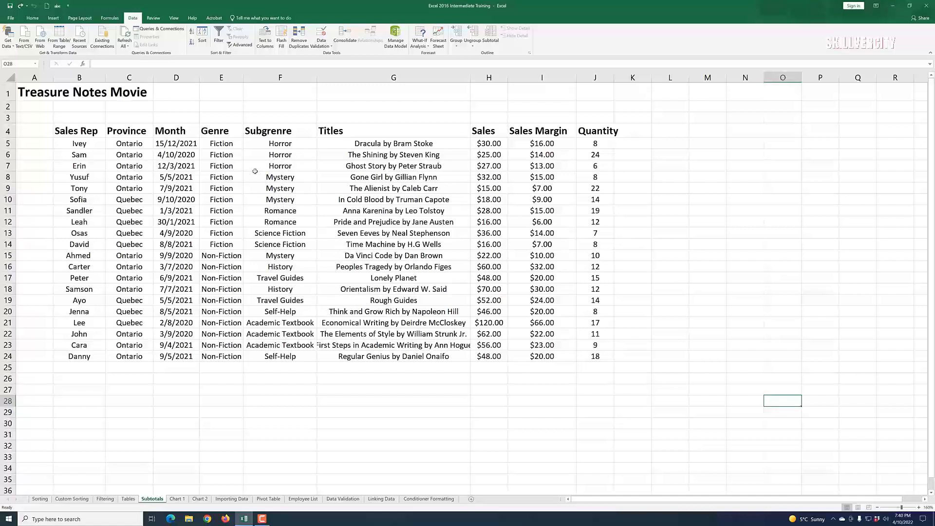
Step: Sort the Treasure Notes Movie data by Genre, then by Subgenre, both A to Z
{"action": "left_click", "coordinate": [239, 198]}
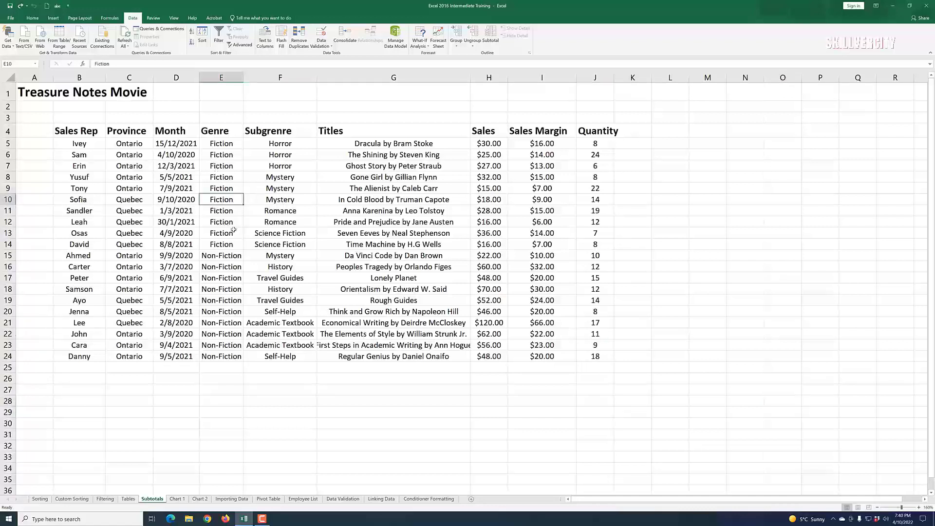
{"action": "left_click", "coordinate": [203, 36]}
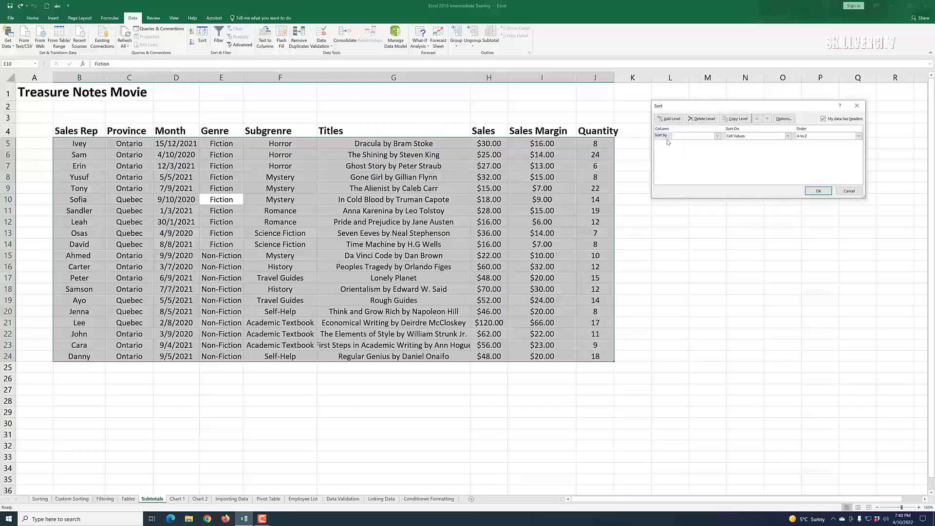
{"action": "left_click", "coordinate": [717, 136]}
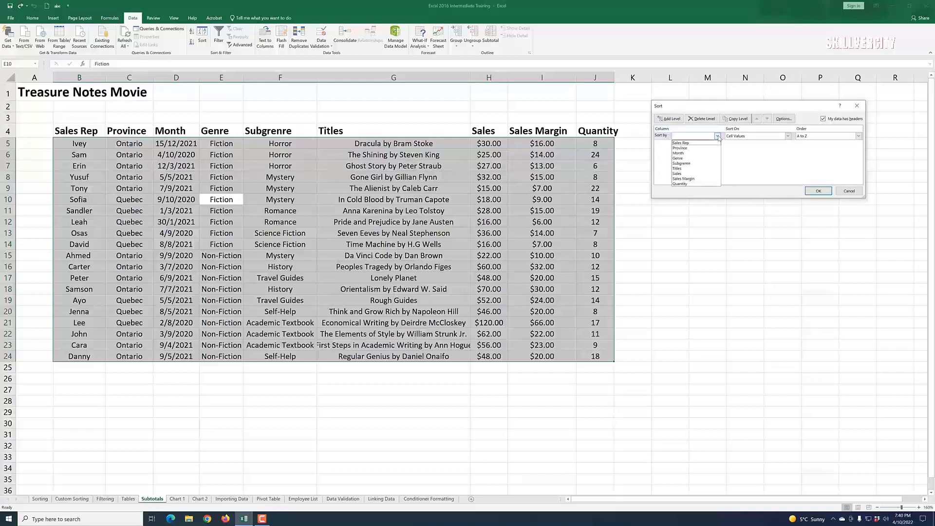
{"action": "left_click", "coordinate": [689, 159]}
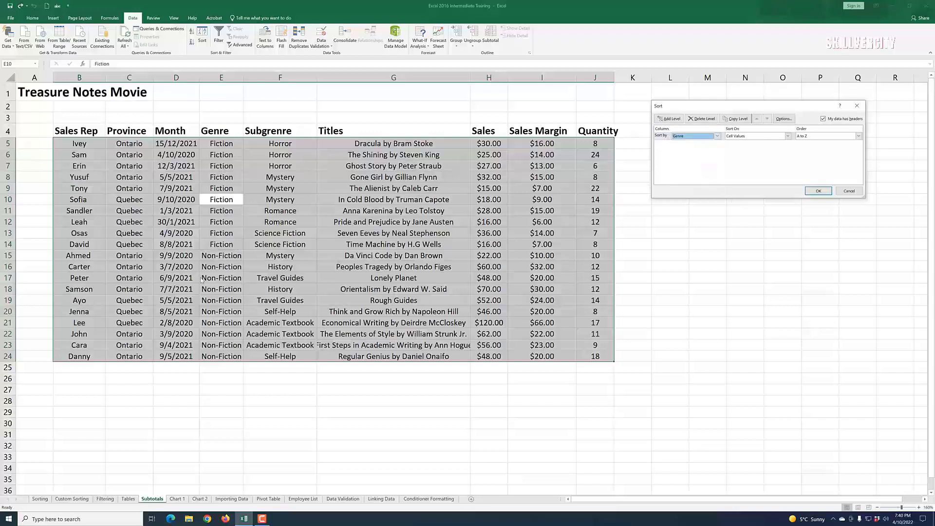
{"action": "left_click", "coordinate": [676, 120]}
{"action": "left_click", "coordinate": [717, 144]}
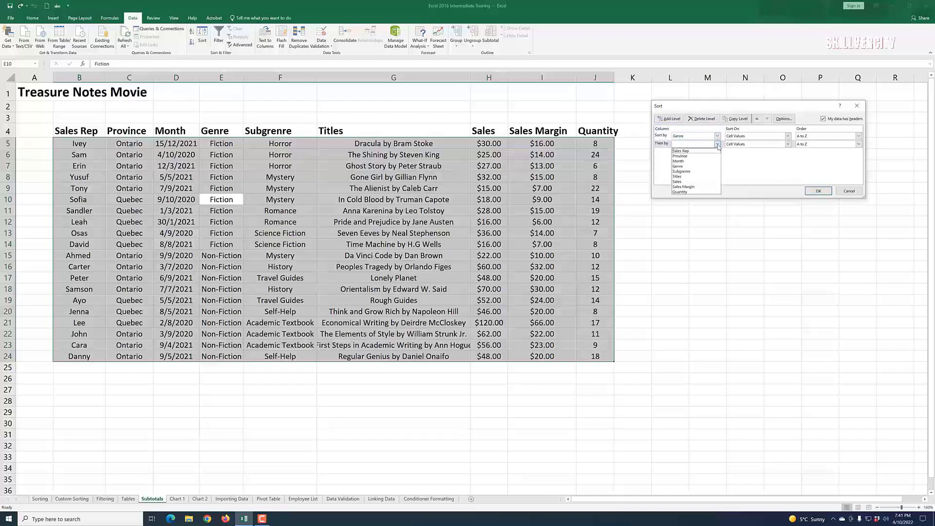
{"action": "left_click", "coordinate": [701, 172]}
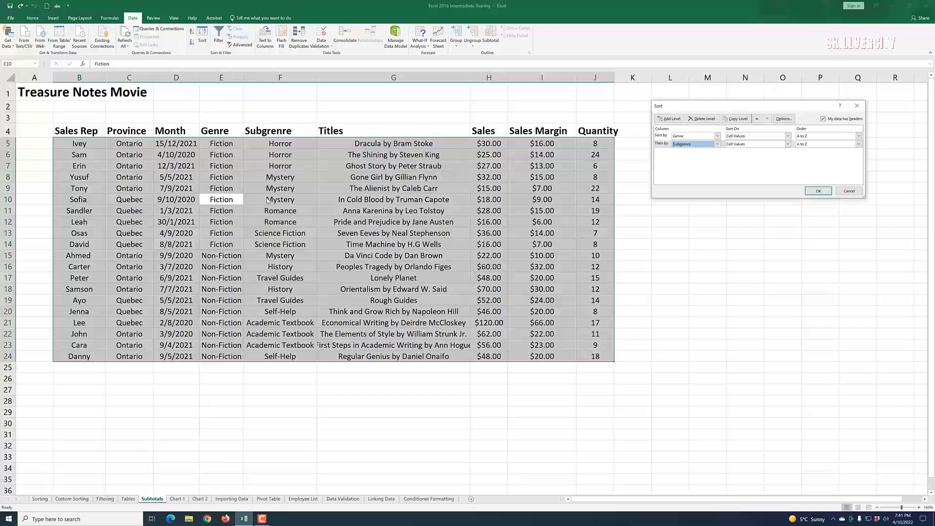
{"action": "left_click", "coordinate": [817, 191]}
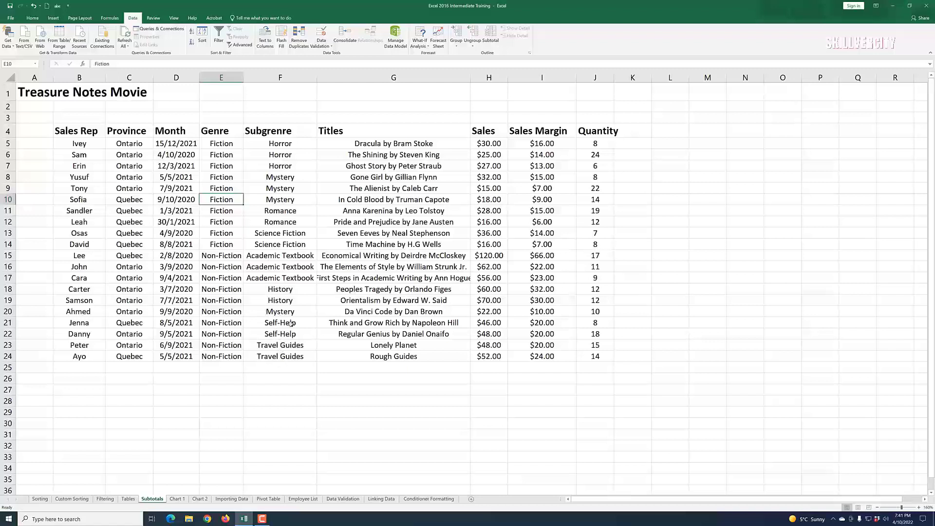
Step: Change the subgenre of Ahmed's Da Vinci Code row to History
{"action": "left_click", "coordinate": [283, 316]}
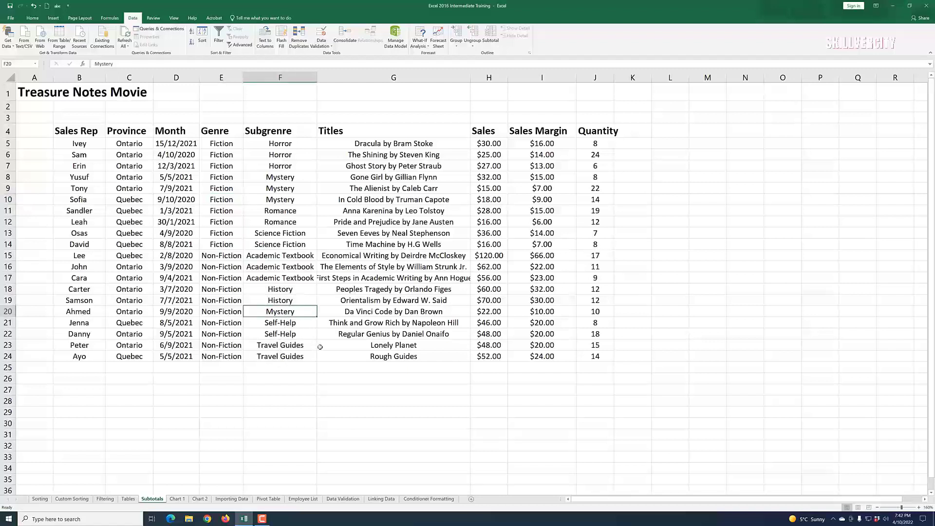
{"action": "type", "text": "Histo"}
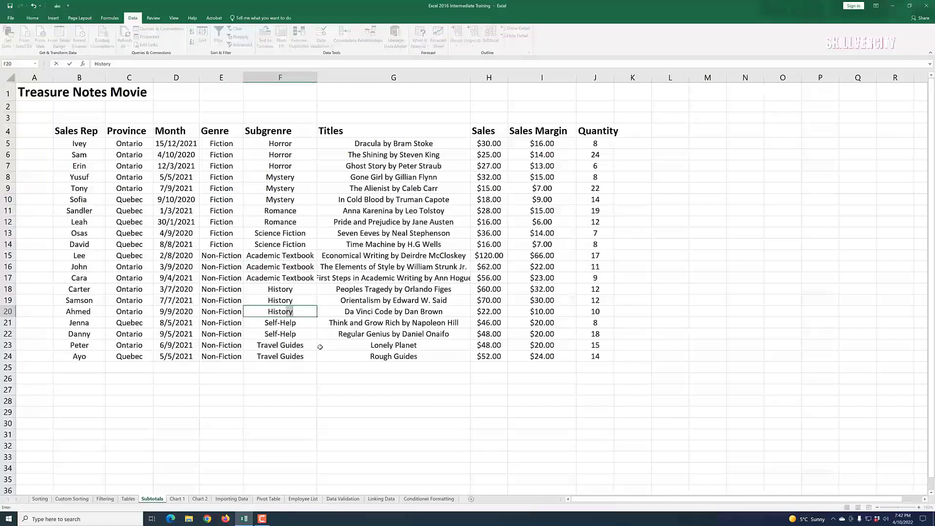
{"action": "left_click_drag", "start_coordinate": [382, 387], "coordinate": [393, 377]}
{"action": "left_click", "coordinate": [677, 403]}
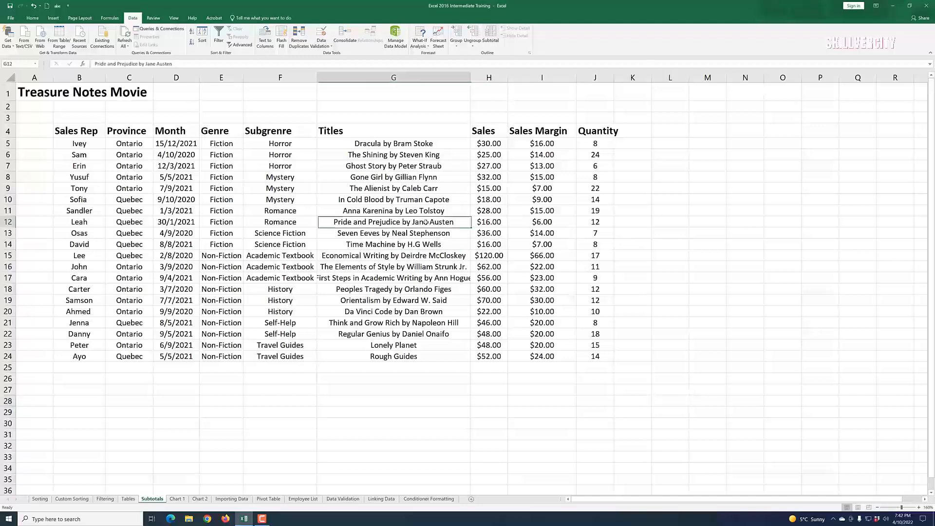
Step: Add Sum subtotals of Sales Margin at each change in Genre and switch through outline levels 1, 2 and 3
{"action": "left_click", "coordinate": [490, 39]}
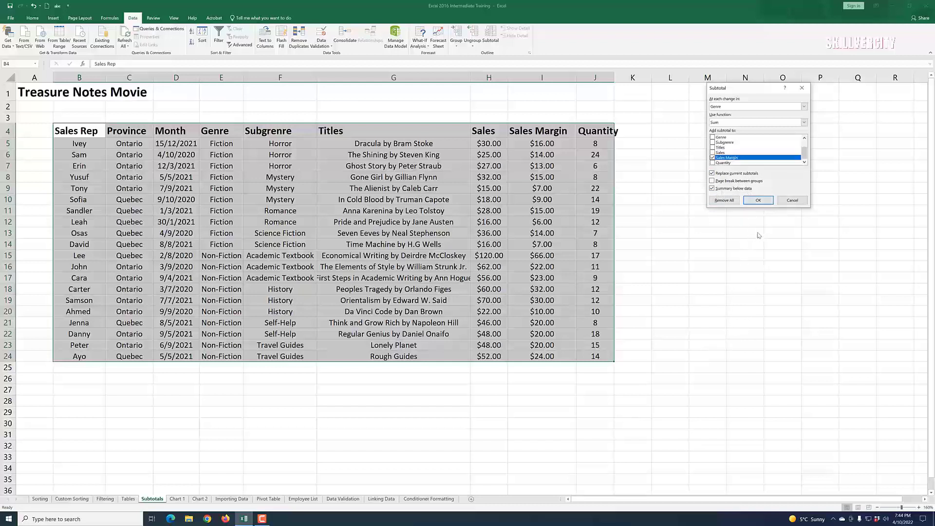
{"action": "left_click", "coordinate": [759, 202]}
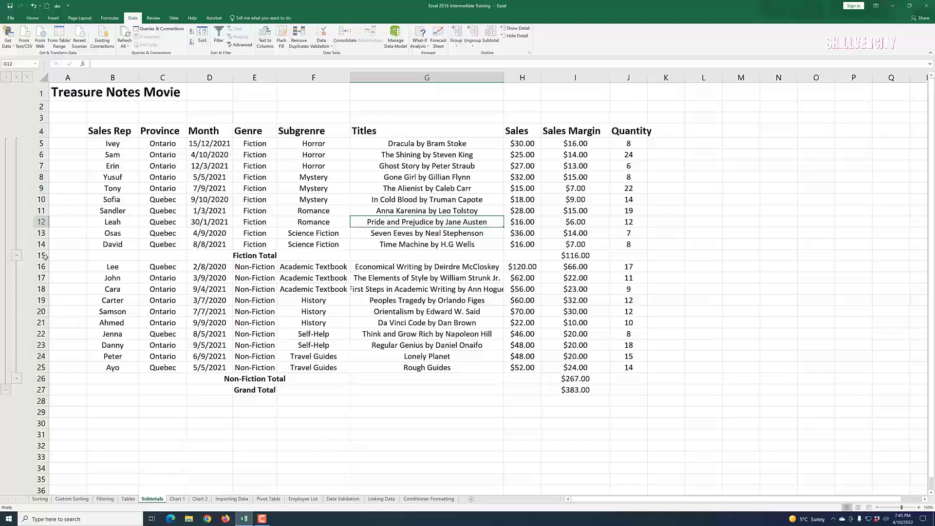
{"action": "left_click", "coordinate": [6, 78]}
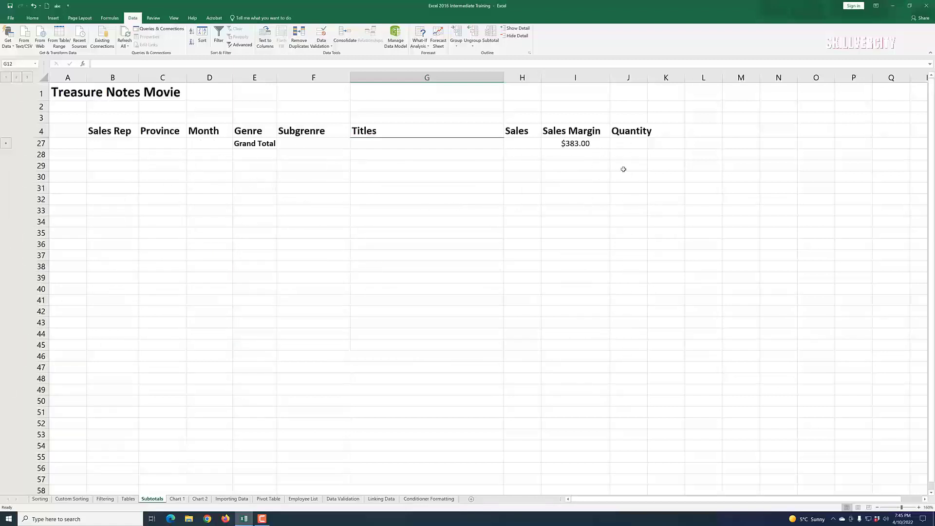
{"action": "left_click", "coordinate": [16, 77]}
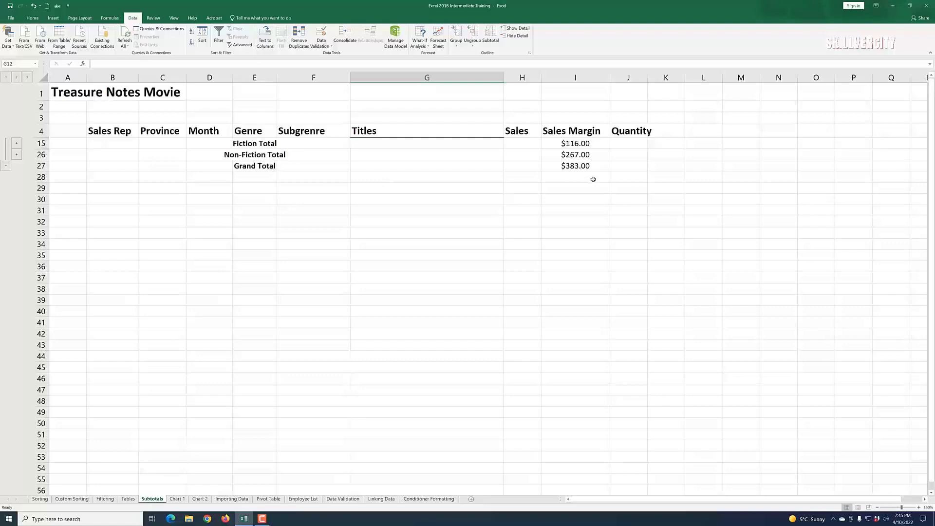
{"action": "left_click", "coordinate": [27, 78]}
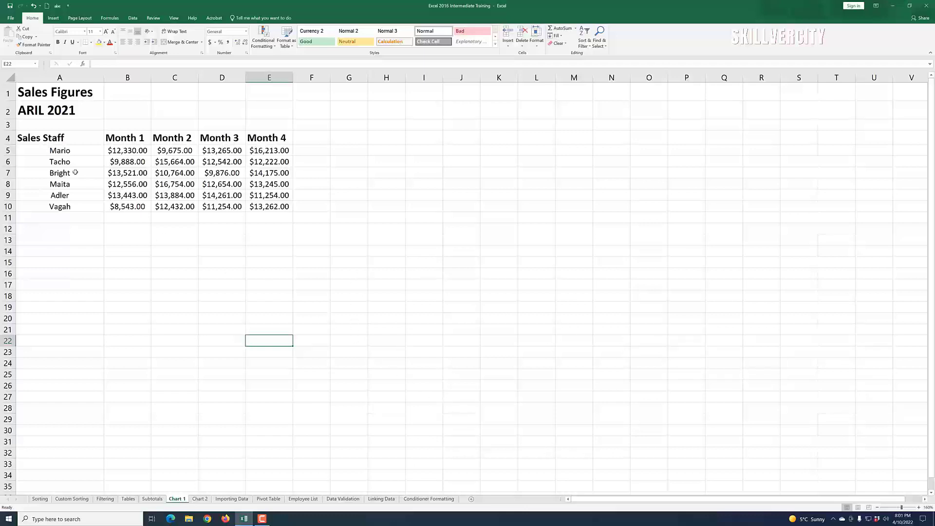
Step: Select the sales staff figures and browse the chart types offered in the Insert Chart dialog without inserting one
{"action": "left_click_drag", "start_coordinate": [45, 141], "coordinate": [272, 206]}
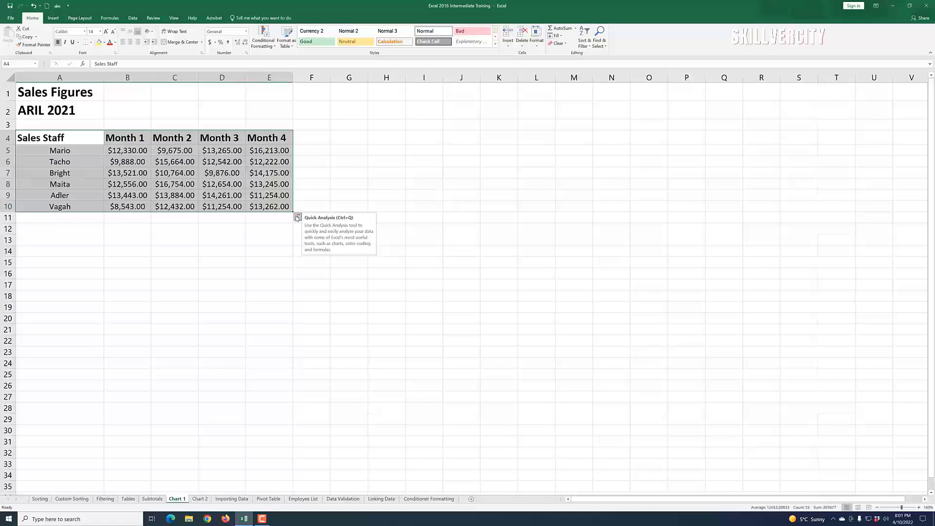
{"action": "left_click", "coordinate": [297, 217]}
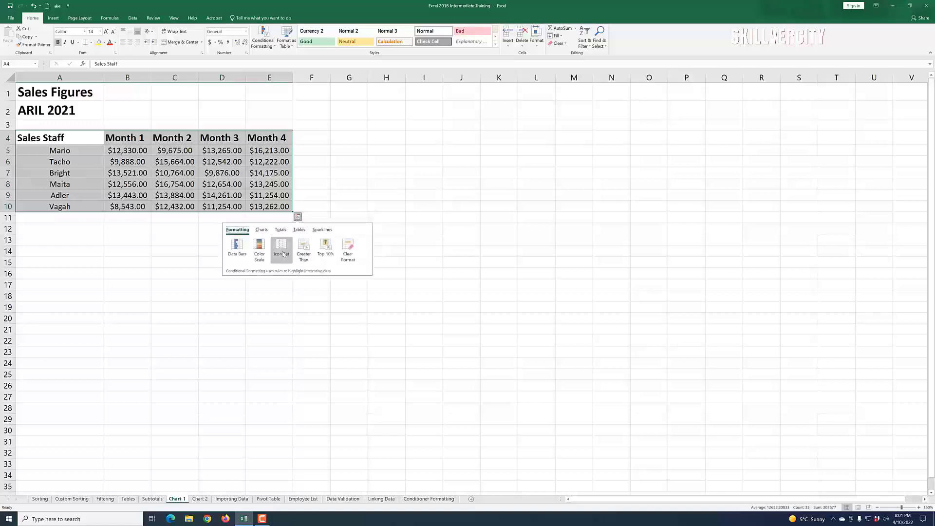
{"action": "left_click", "coordinate": [262, 230]}
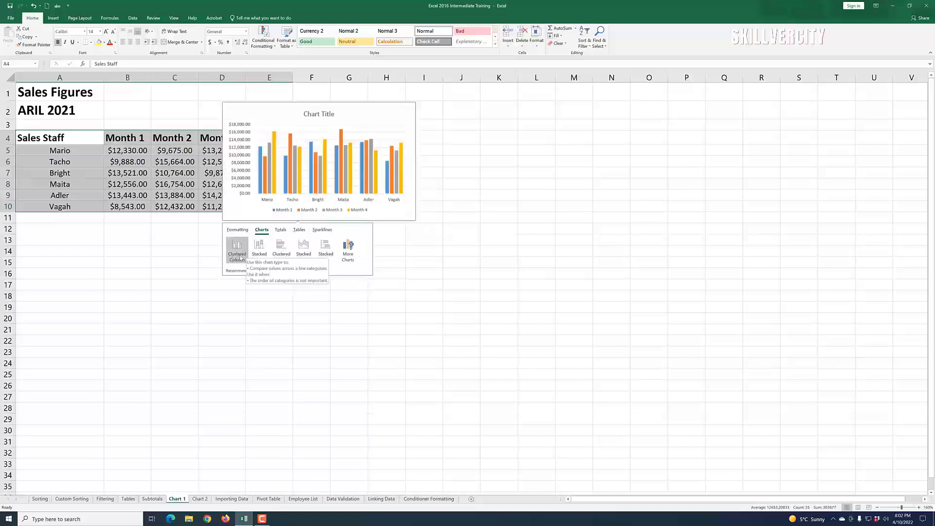
{"action": "left_click", "coordinate": [349, 256]}
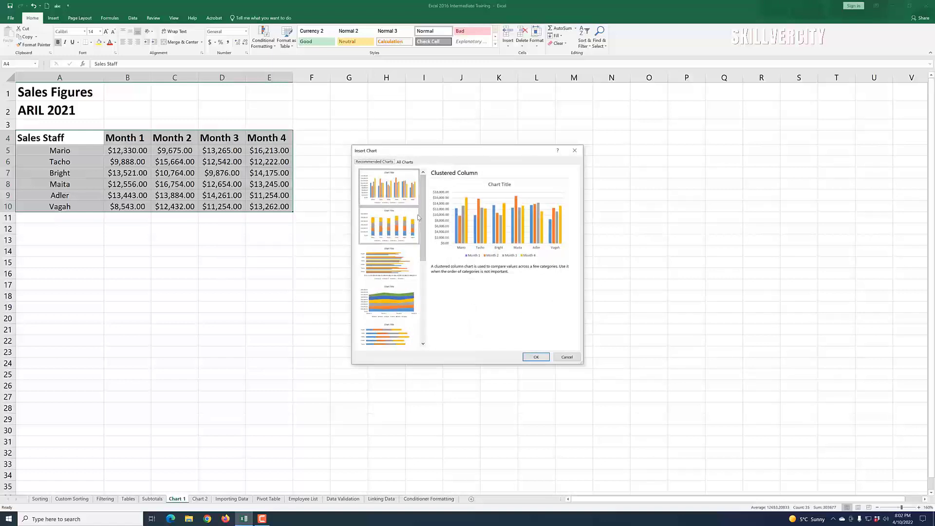
{"action": "left_click", "coordinate": [404, 163]}
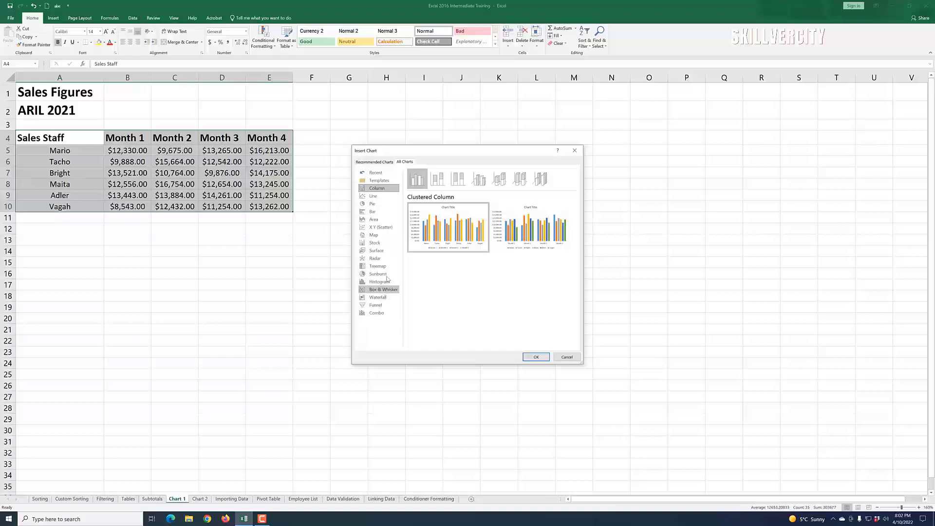
{"action": "left_click", "coordinate": [373, 203]}
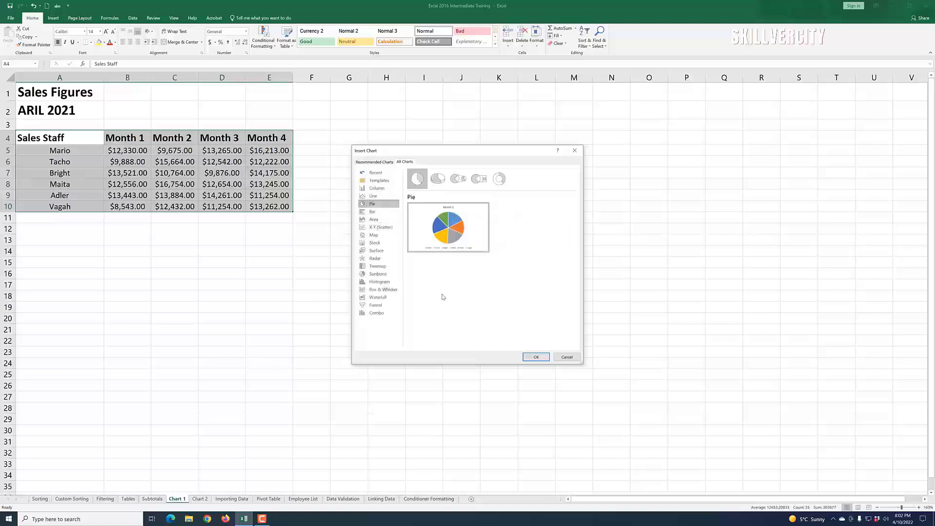
{"action": "left_click", "coordinate": [375, 212]}
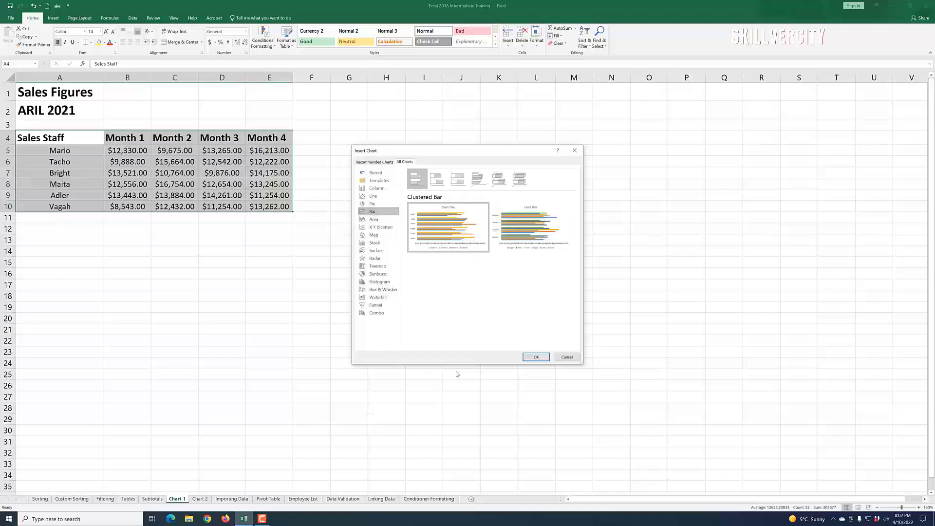
{"action": "left_click", "coordinate": [567, 358]}
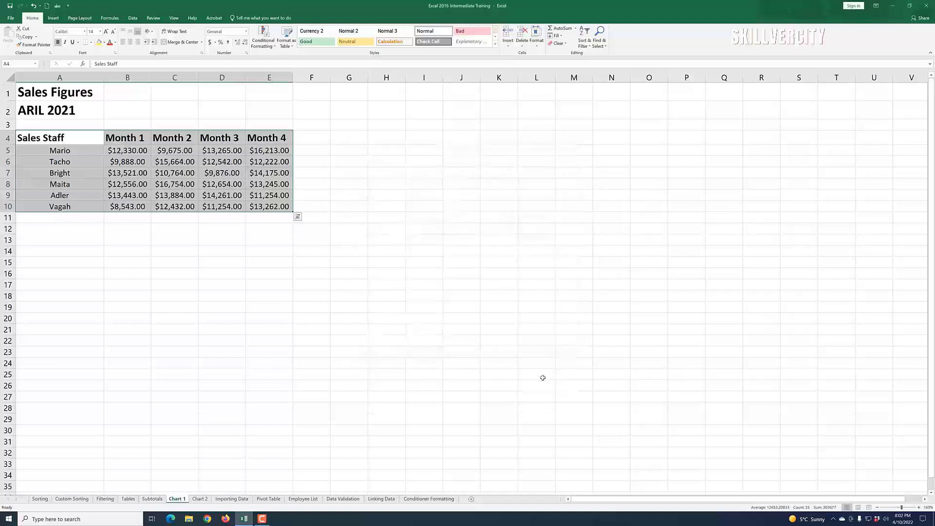
Step: Insert a clustered column chart of the sales figures and switch its rows and columns
{"action": "left_click", "coordinate": [298, 218]}
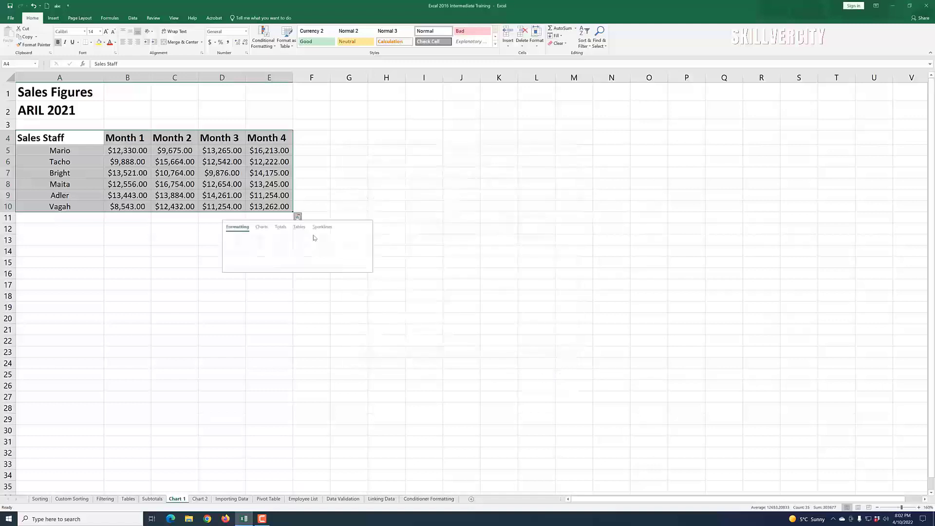
{"action": "left_click", "coordinate": [263, 231]}
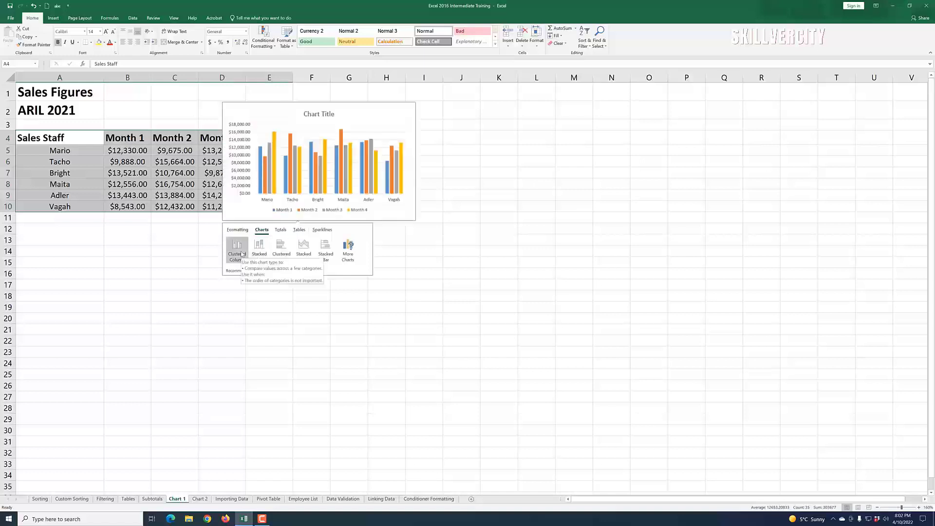
{"action": "left_click", "coordinate": [240, 252]}
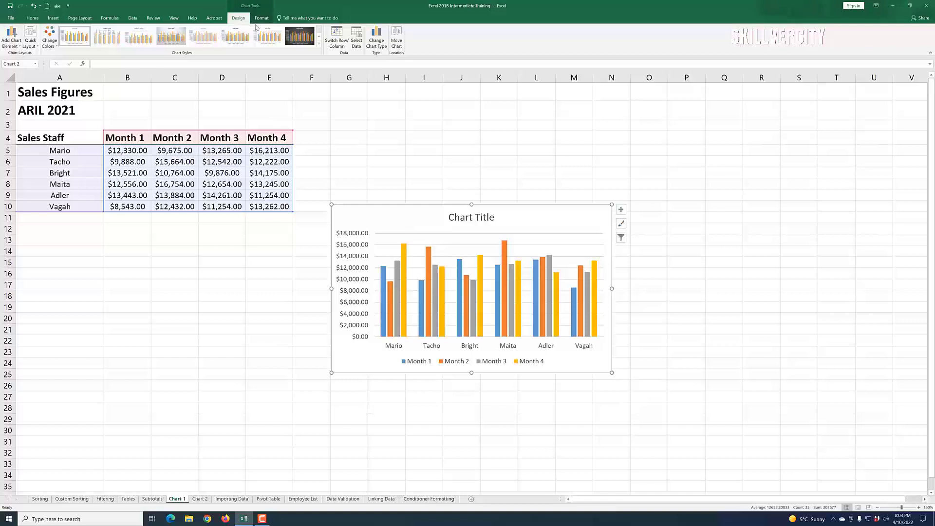
{"action": "left_click", "coordinate": [337, 44]}
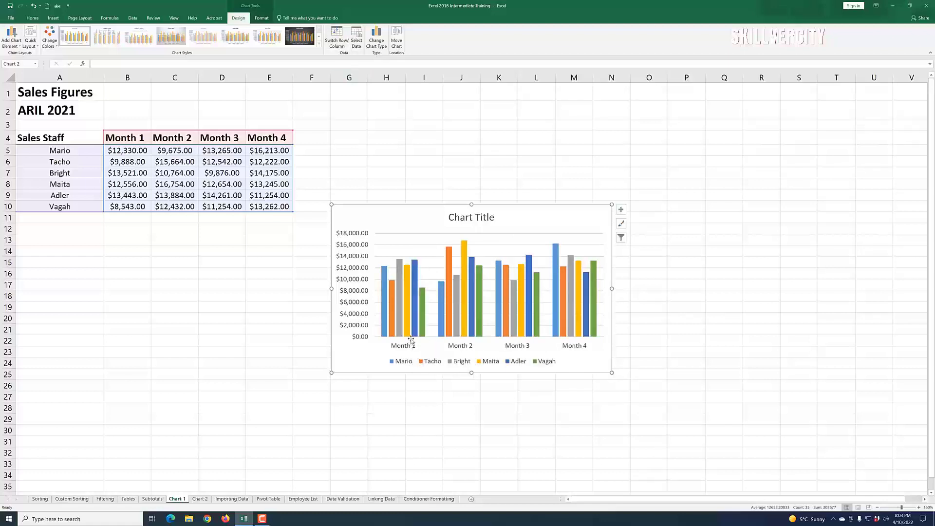
Step: Preview chart styles for the clustered column chart
{"action": "mouse_move", "coordinate": [399, 326]}
{"action": "mouse_move", "coordinate": [464, 250]}
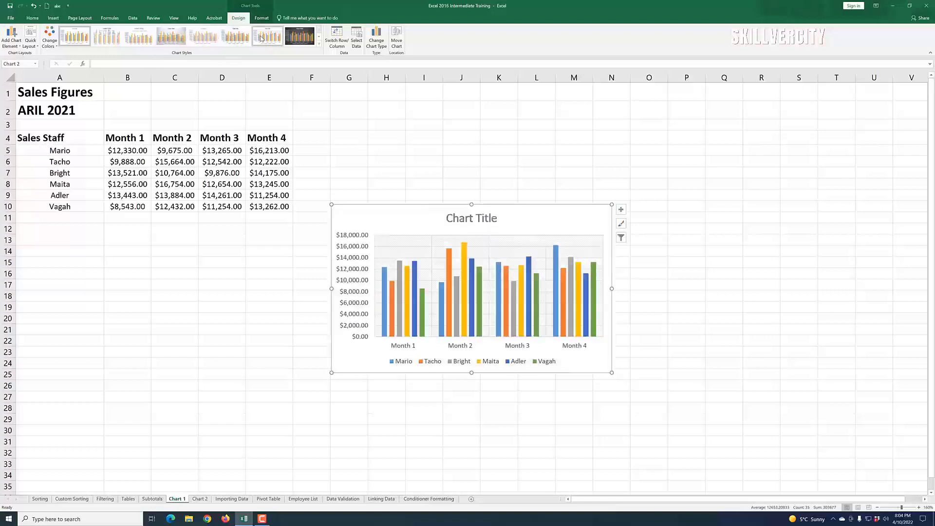
{"action": "left_click", "coordinate": [301, 39]}
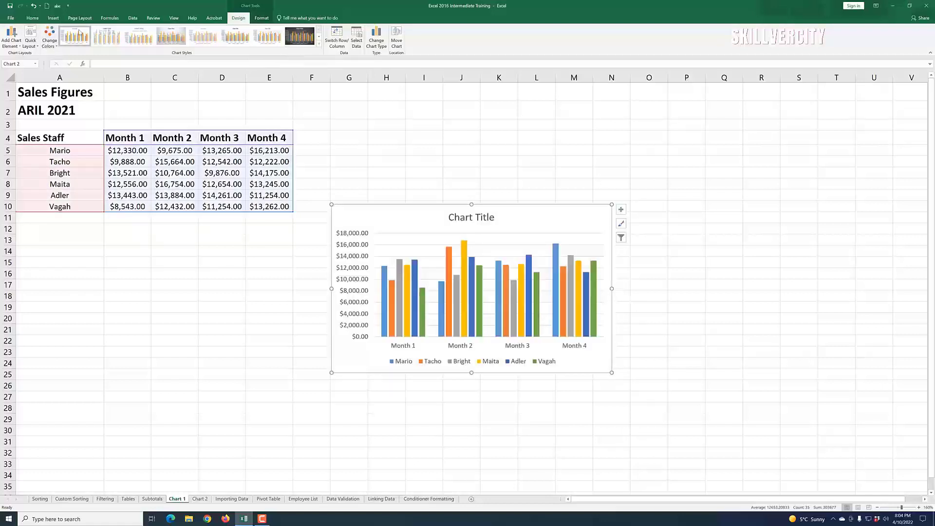
Step: Browse the column chart subtypes in the Change Chart Type dialog and cancel without changing the chart
{"action": "left_click", "coordinate": [81, 38]}
{"action": "left_click", "coordinate": [377, 41]}
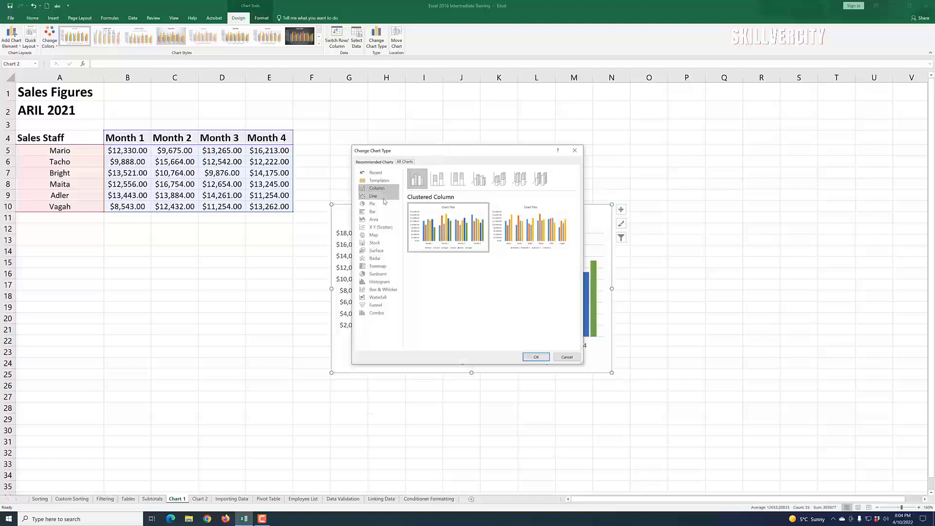
{"action": "left_click", "coordinate": [441, 184]}
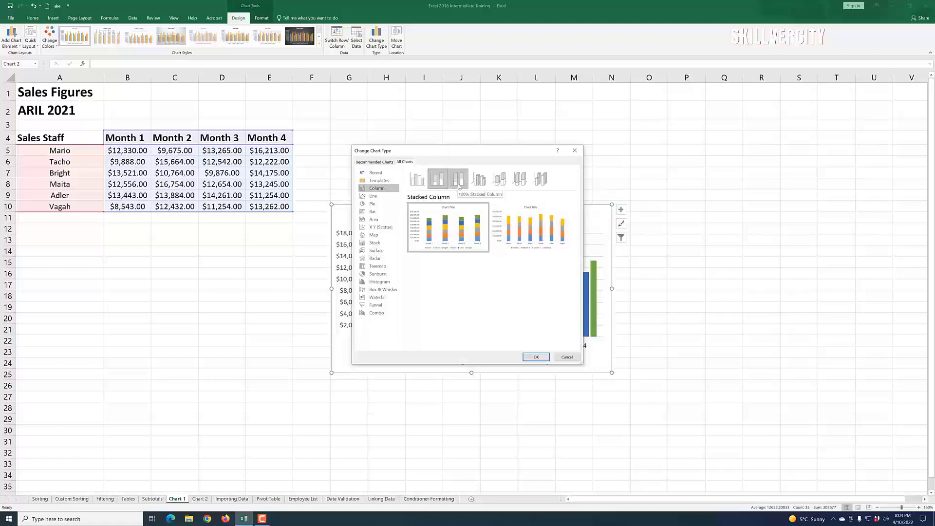
{"action": "left_click", "coordinate": [459, 184]}
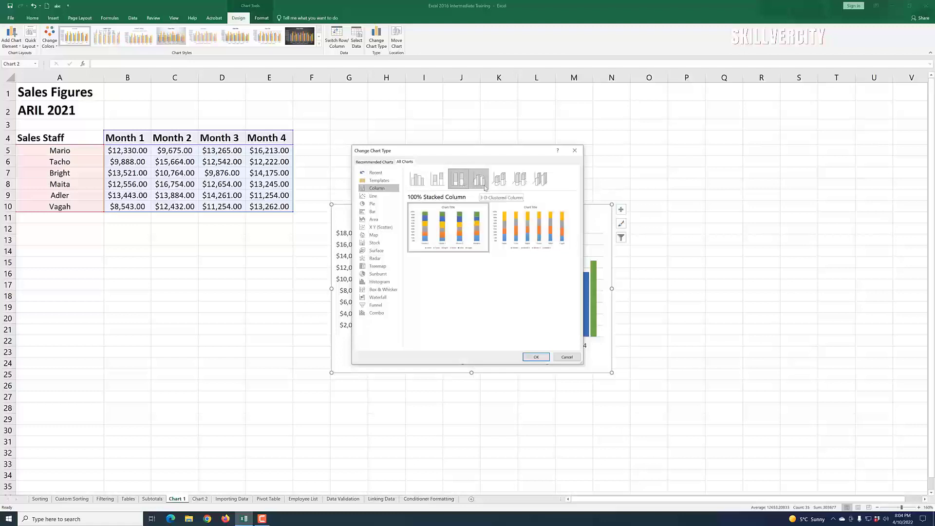
{"action": "left_click", "coordinate": [484, 185]}
{"action": "left_click", "coordinate": [418, 180]}
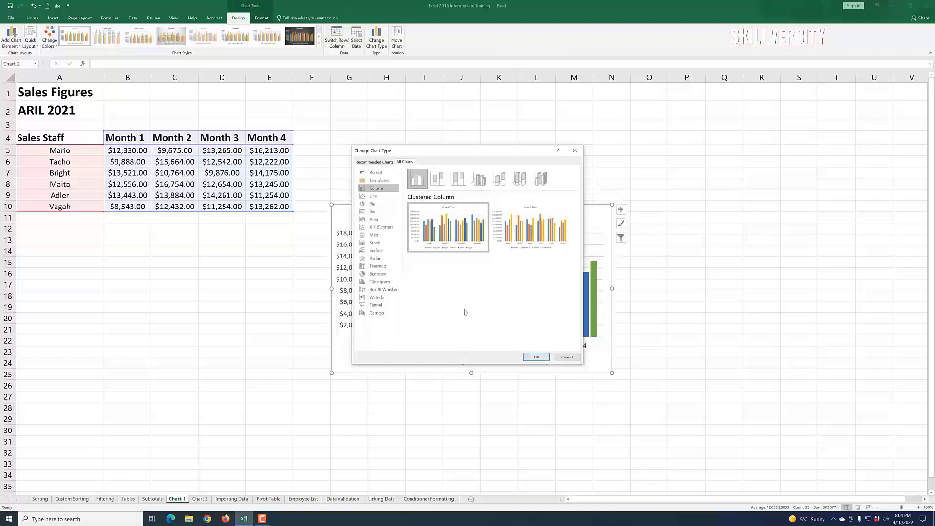
{"action": "left_click", "coordinate": [567, 359]}
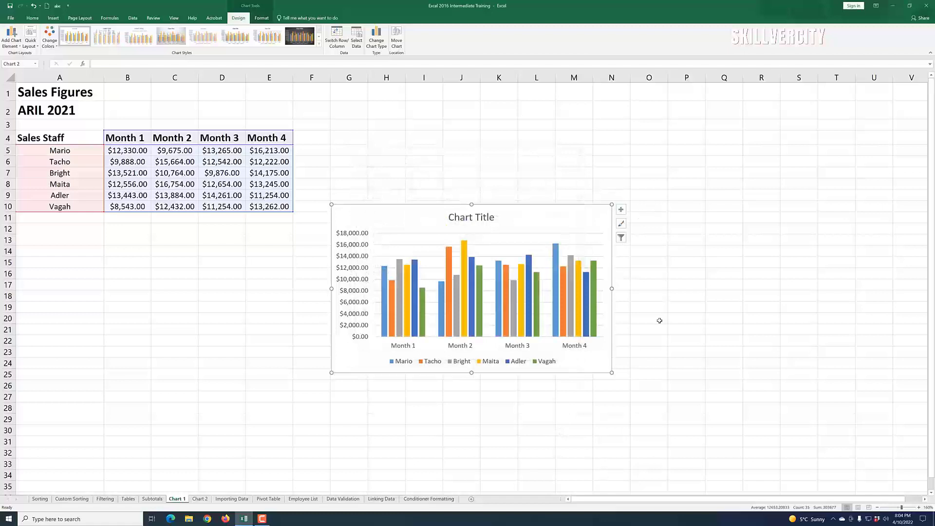
Step: Add a data table to the sales column chart through the chart elements
{"action": "left_click", "coordinate": [622, 211]}
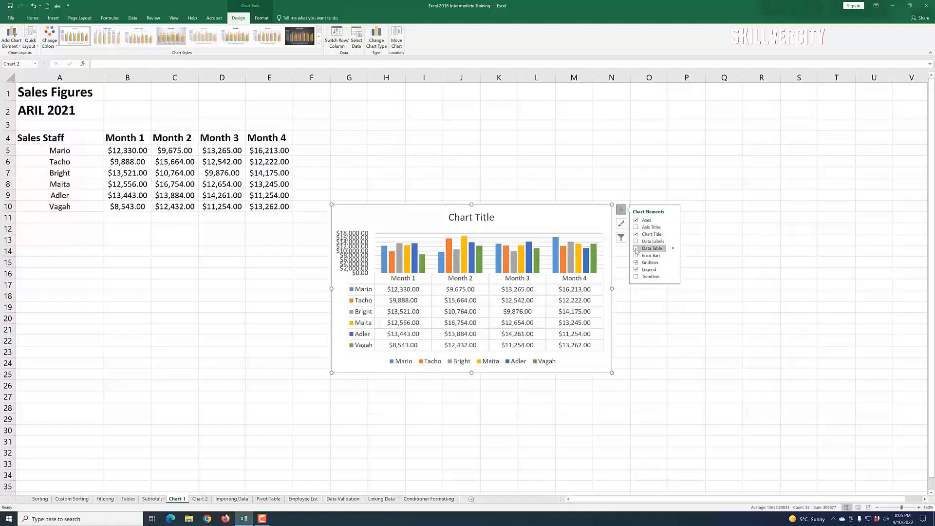
{"action": "left_click", "coordinate": [637, 248]}
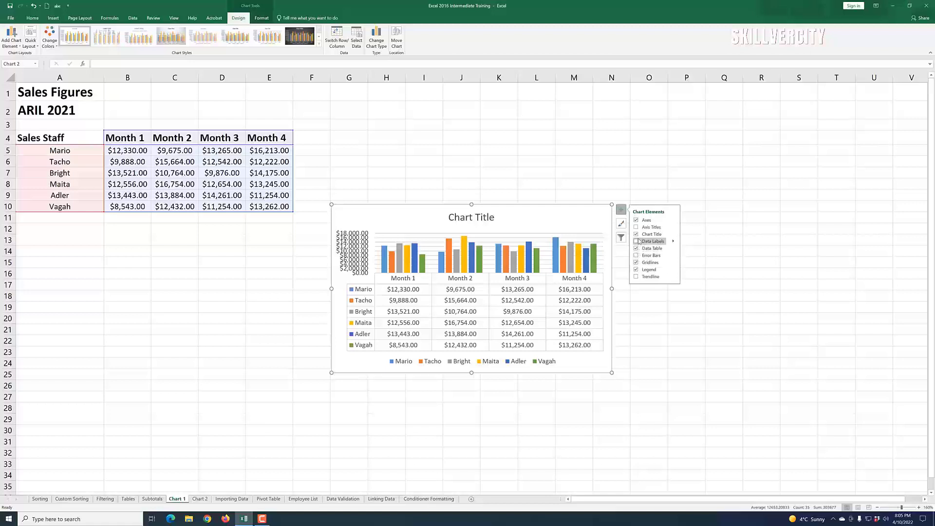
Step: Toggle the chart's axis titles and chart title off and back on
{"action": "left_click", "coordinate": [637, 228]}
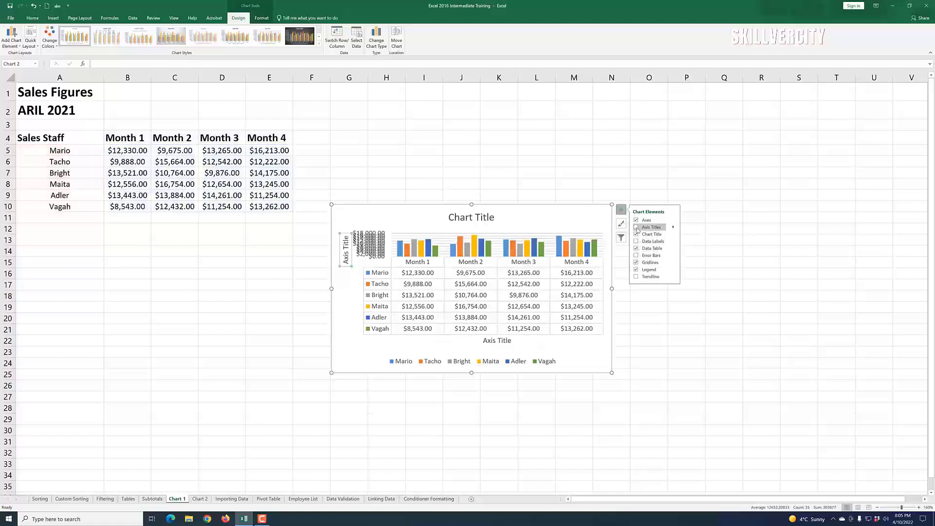
{"action": "left_click", "coordinate": [637, 228]}
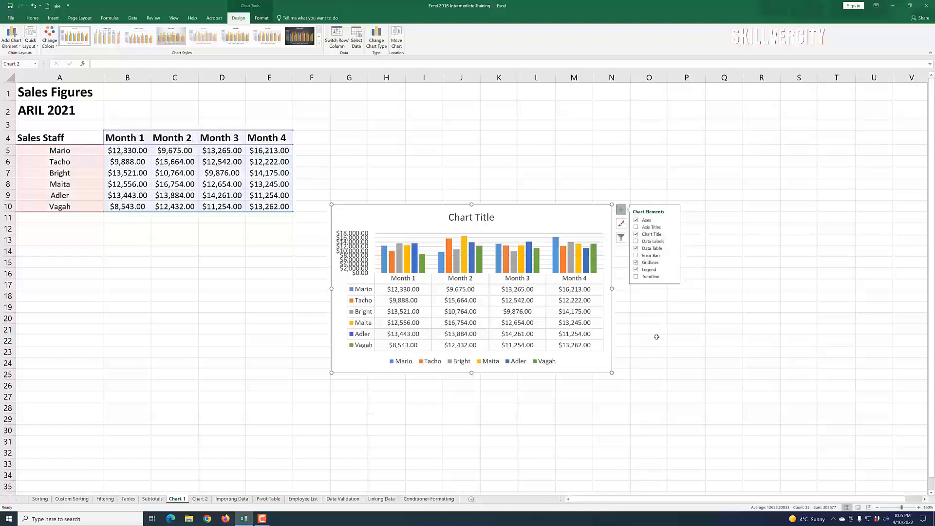
{"action": "left_click", "coordinate": [637, 234]}
{"action": "left_click", "coordinate": [637, 234]}
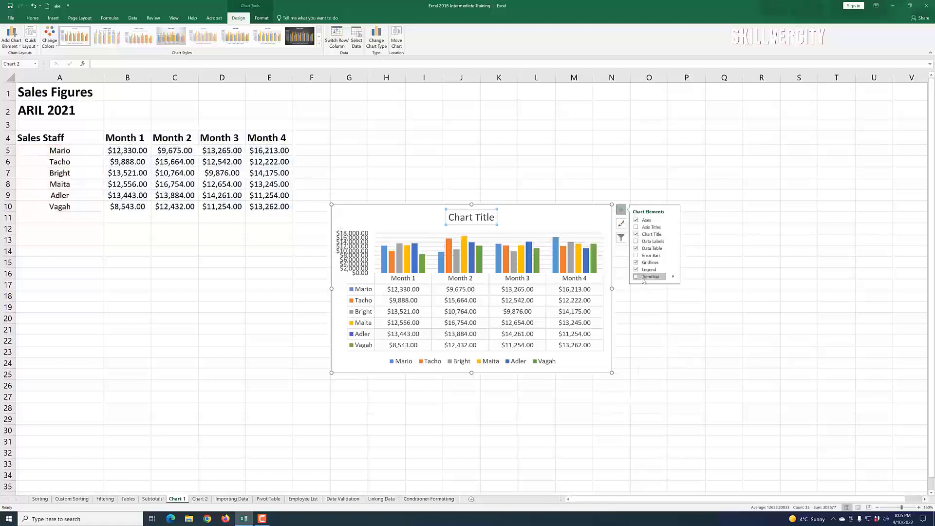
Step: Remove and re-add the chart's gridlines and legend, then deselect the chart
{"action": "left_click", "coordinate": [636, 263]}
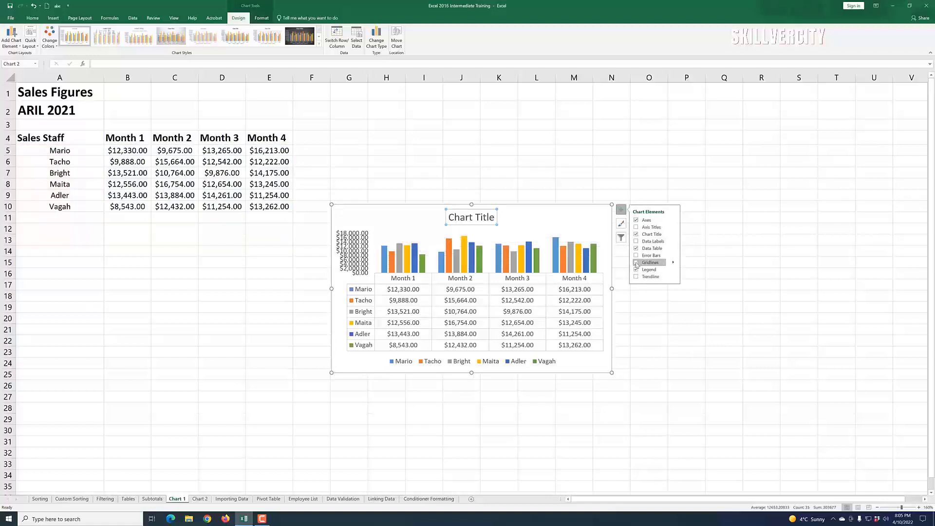
{"action": "left_click", "coordinate": [637, 263]}
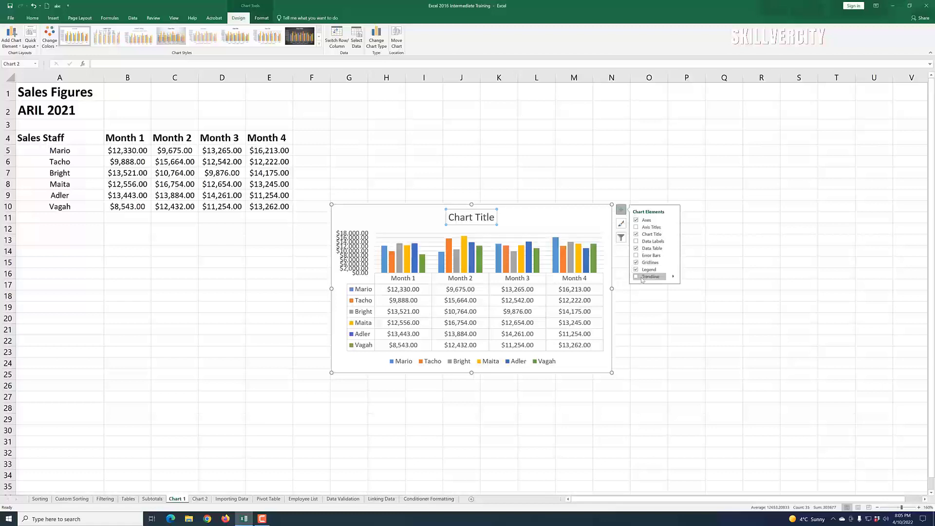
{"action": "left_click", "coordinate": [636, 270]}
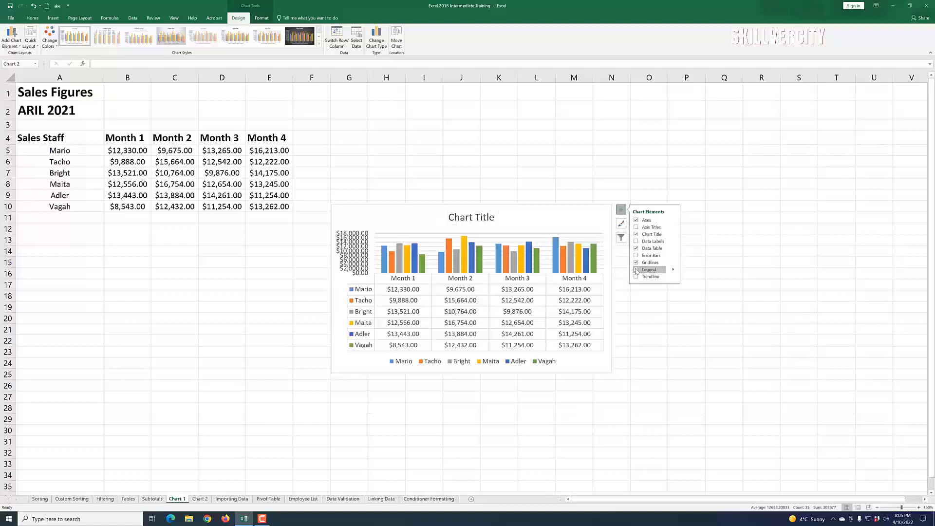
{"action": "left_click", "coordinate": [636, 270]}
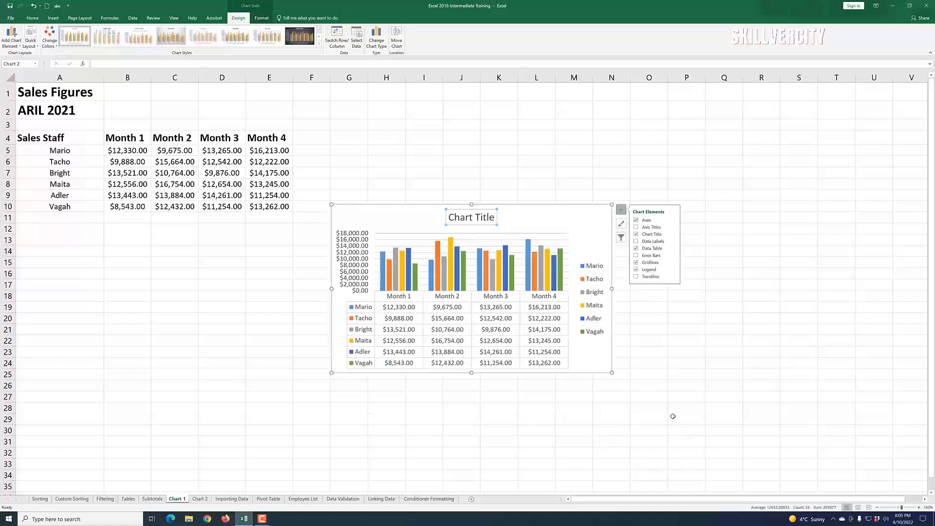
{"action": "left_click", "coordinate": [668, 363]}
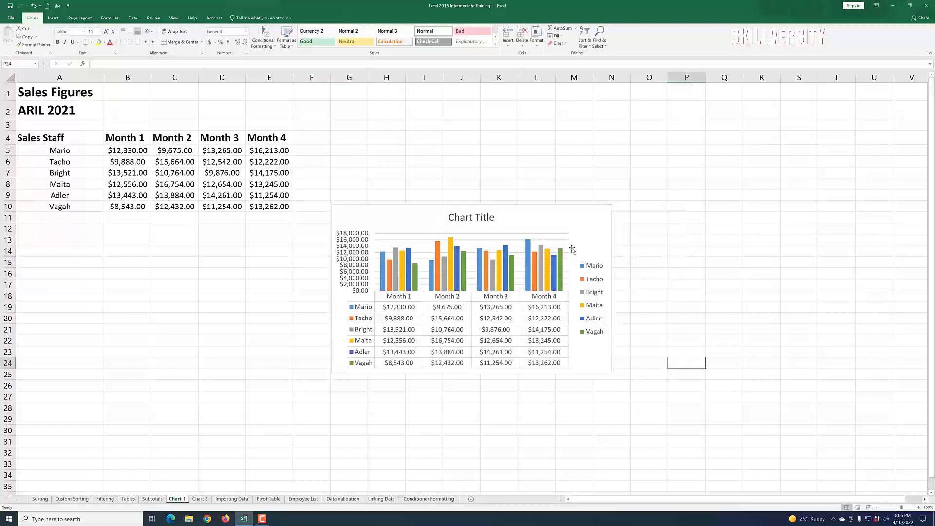
Step: Open the chart styles gallery and scroll through the available styles without applying one
{"action": "left_click", "coordinate": [575, 223]}
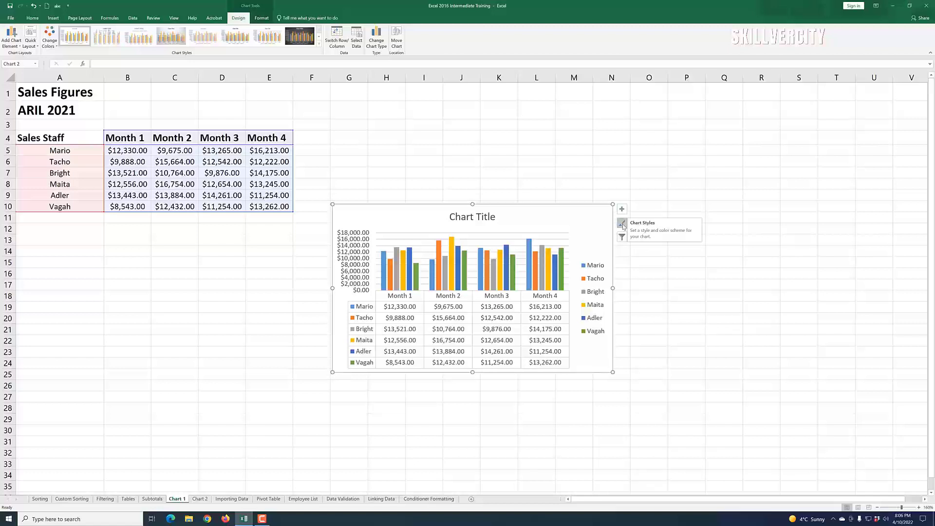
{"action": "left_click", "coordinate": [623, 225]}
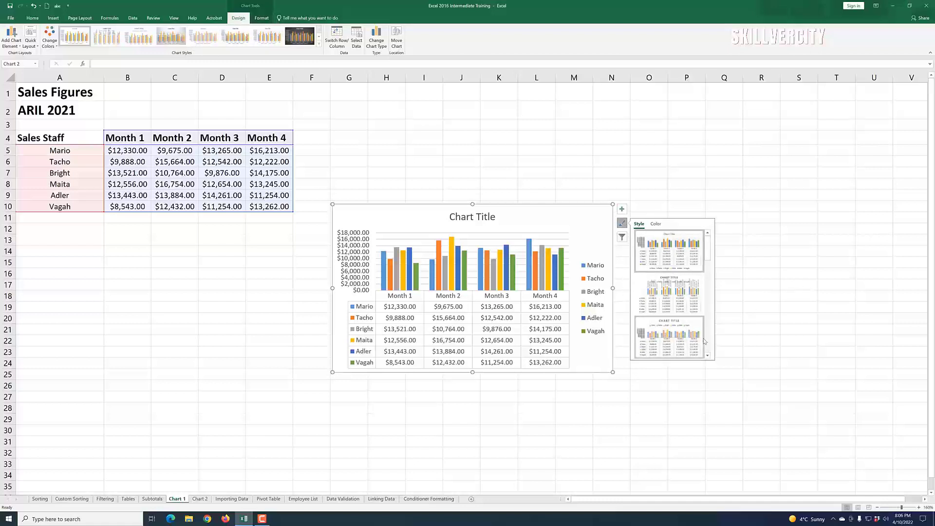
{"action": "left_click_drag", "start_coordinate": [708, 253], "coordinate": [716, 310]}
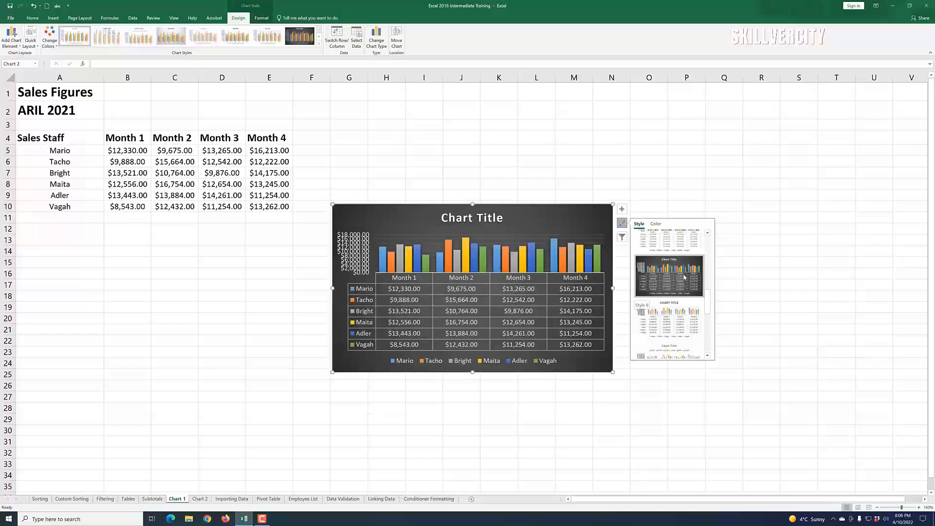
{"action": "left_click", "coordinate": [761, 271]}
{"action": "left_click", "coordinate": [592, 227]}
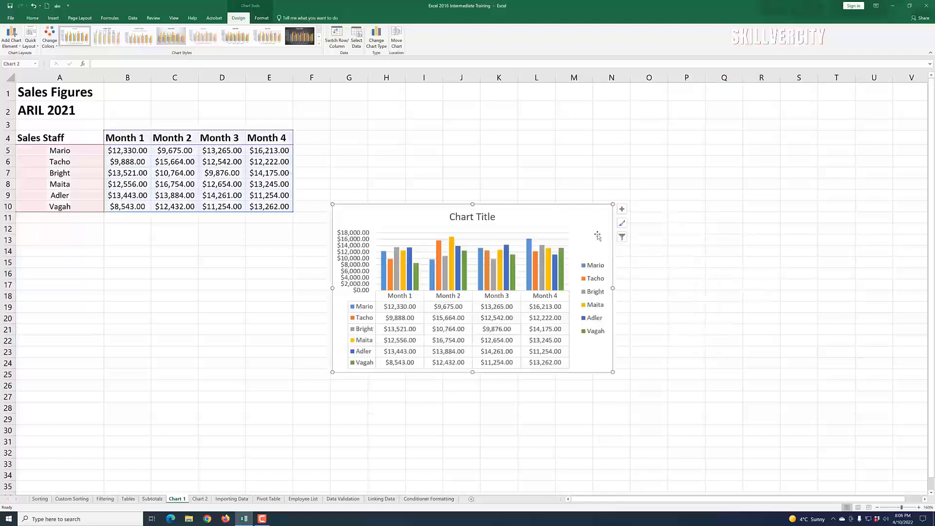
Step: Filter the Mario series out of the chart and apply, then restore it
{"action": "left_click", "coordinate": [622, 239]}
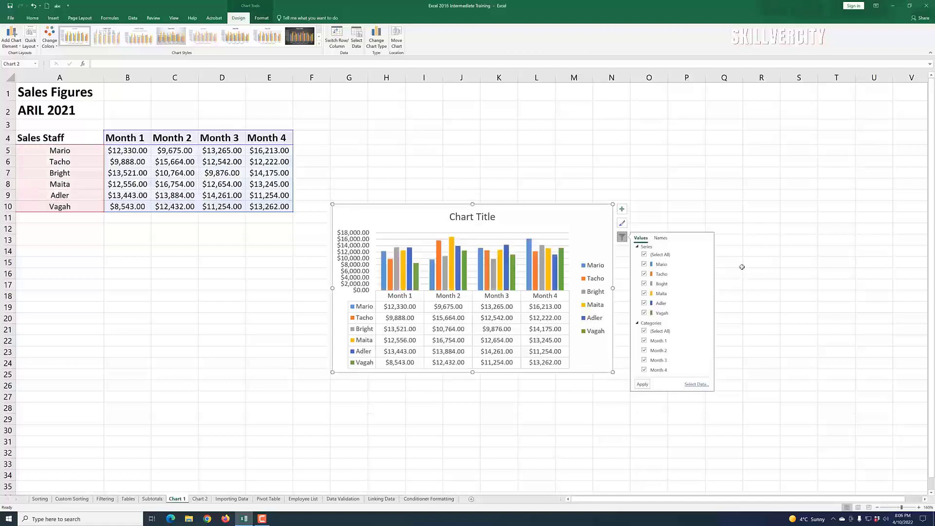
{"action": "left_click", "coordinate": [644, 265]}
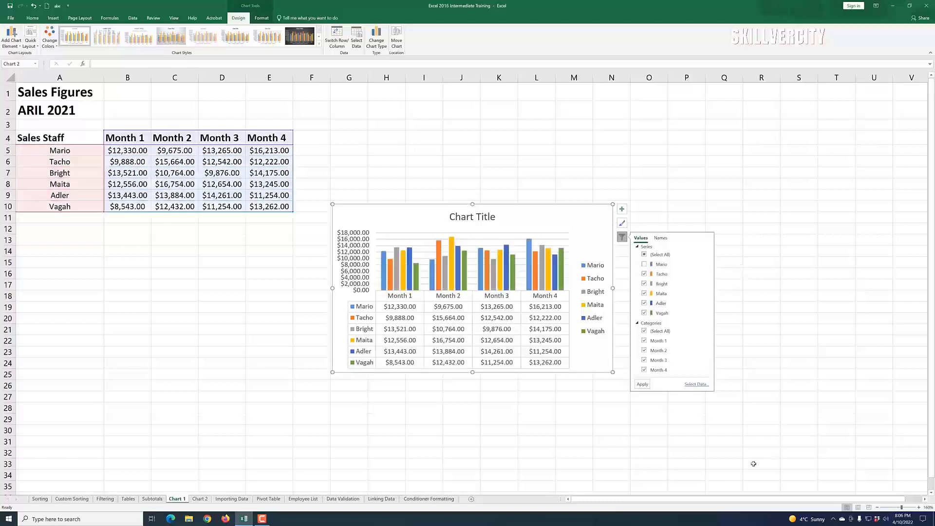
{"action": "left_click", "coordinate": [643, 385]}
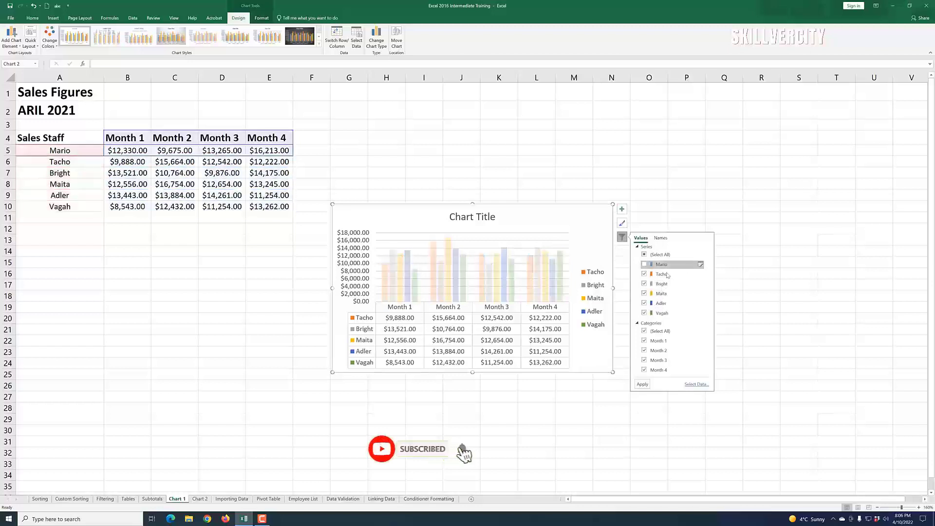
{"action": "left_click", "coordinate": [644, 264]}
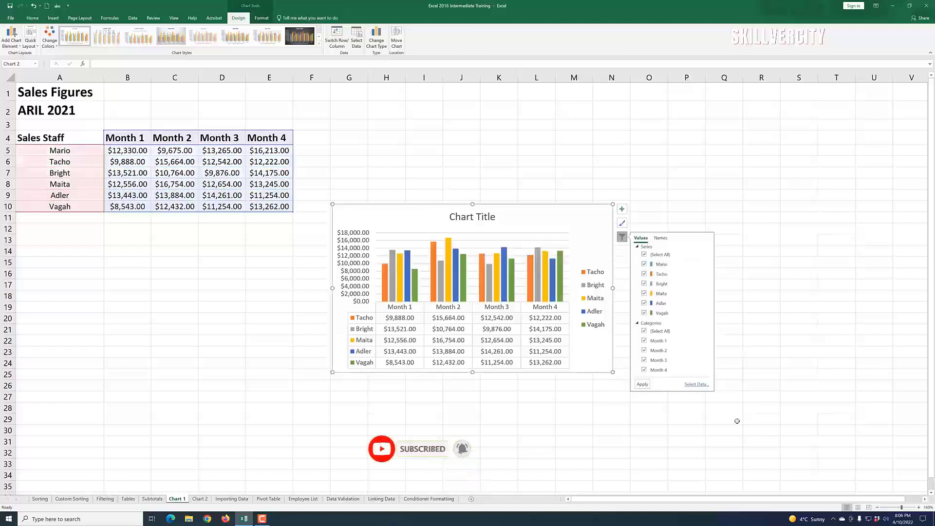
{"action": "left_click", "coordinate": [643, 385]}
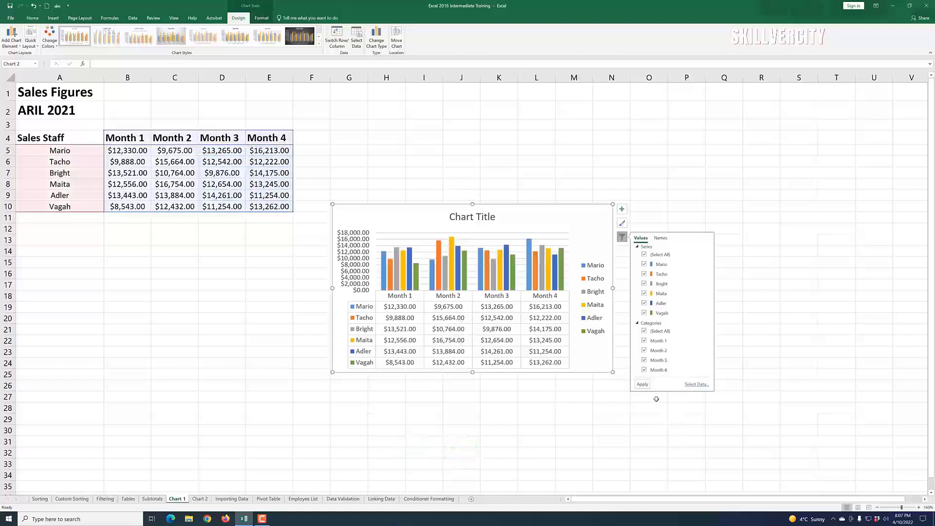
Step: Filter Month 4 out of the chart categories and apply, then restore it
{"action": "left_click", "coordinate": [645, 371]}
{"action": "left_click", "coordinate": [643, 385]}
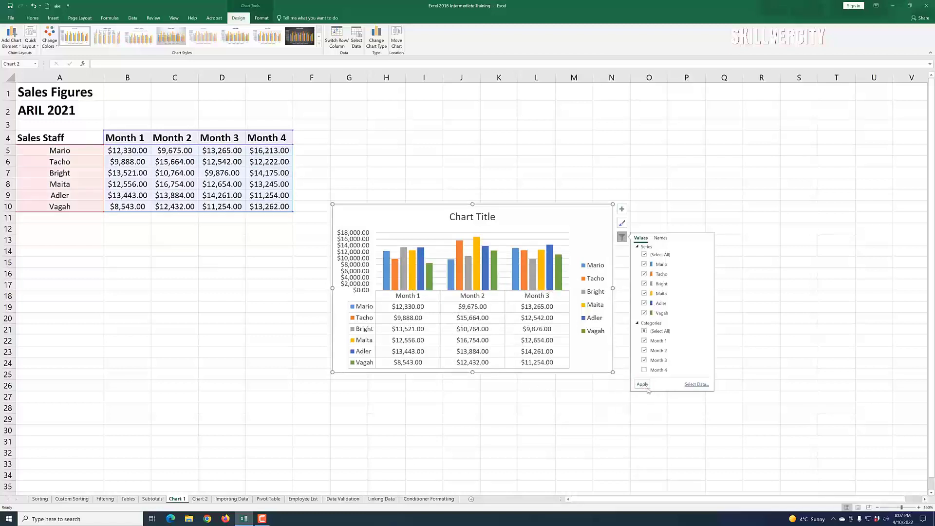
{"action": "left_click", "coordinate": [645, 370]}
{"action": "left_click", "coordinate": [645, 386]}
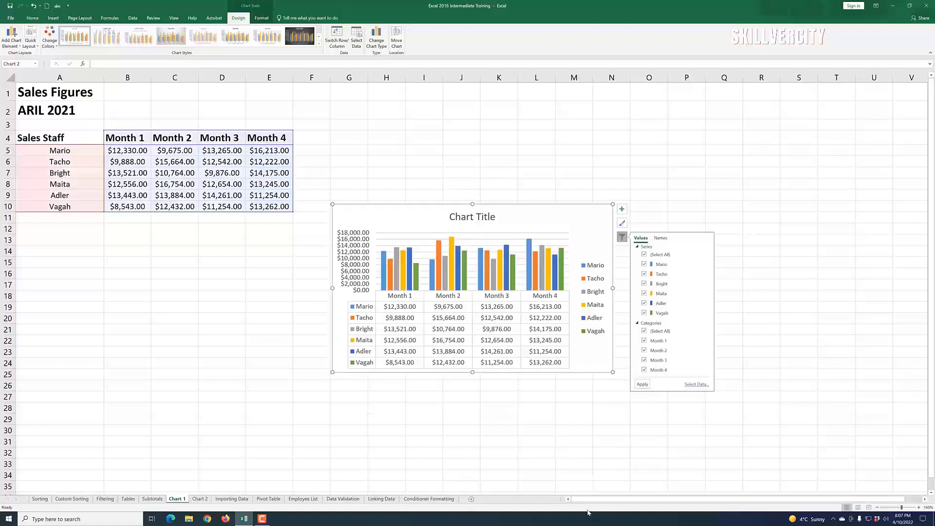
{"action": "left_click", "coordinate": [553, 433]}
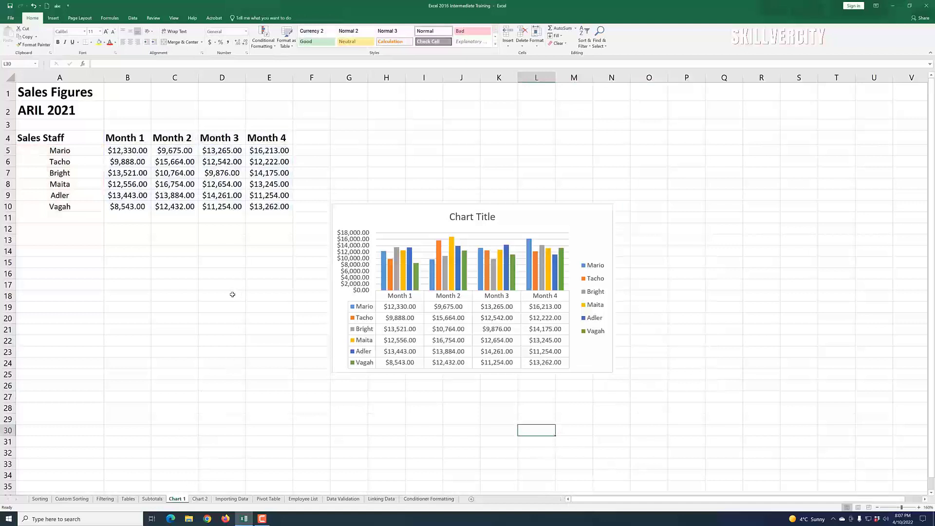
Step: Browse the page layout theme colours and themes for the chart without applying any
{"action": "left_click", "coordinate": [385, 245]}
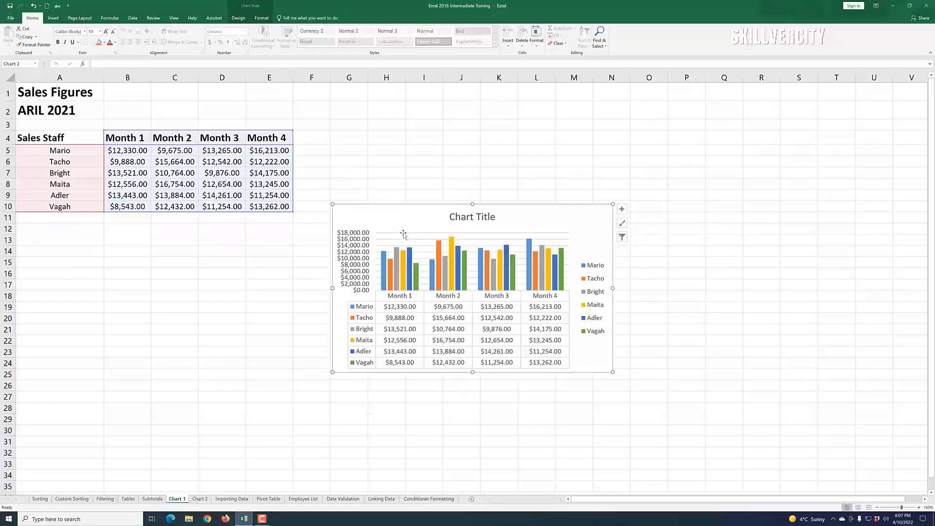
{"action": "left_click", "coordinate": [82, 19]}
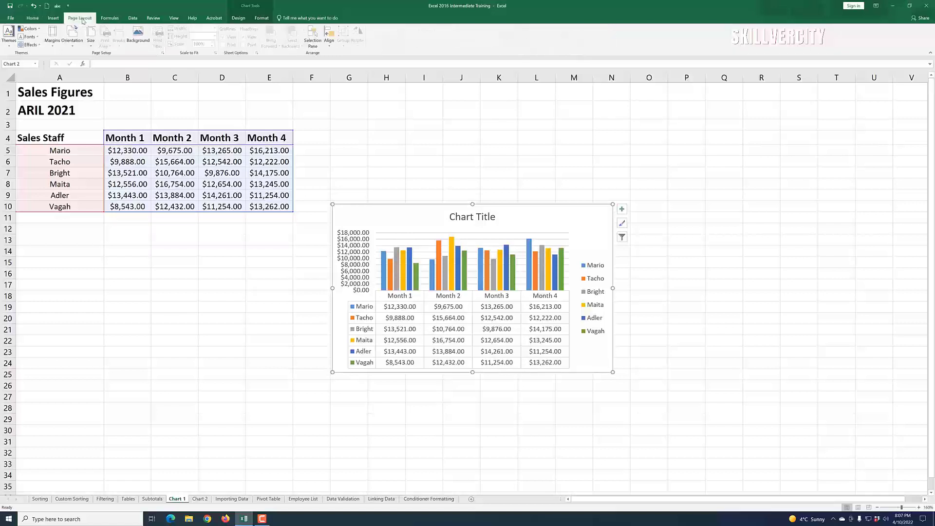
{"action": "left_click", "coordinate": [30, 29]}
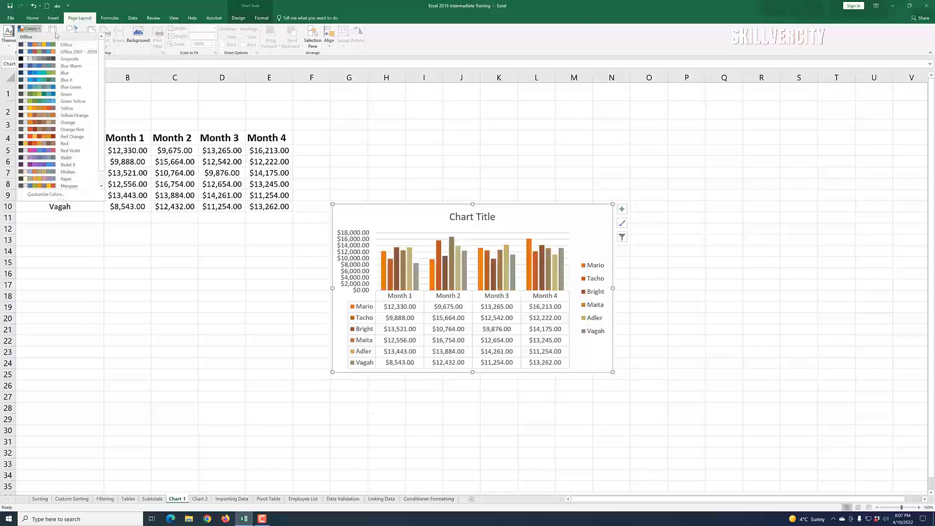
{"action": "left_click", "coordinate": [76, 20]}
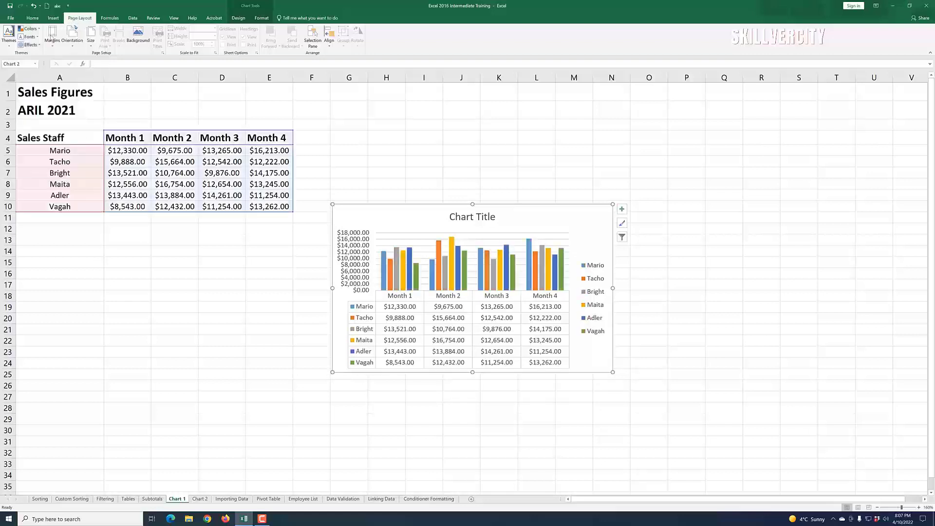
{"action": "left_click", "coordinate": [10, 48]}
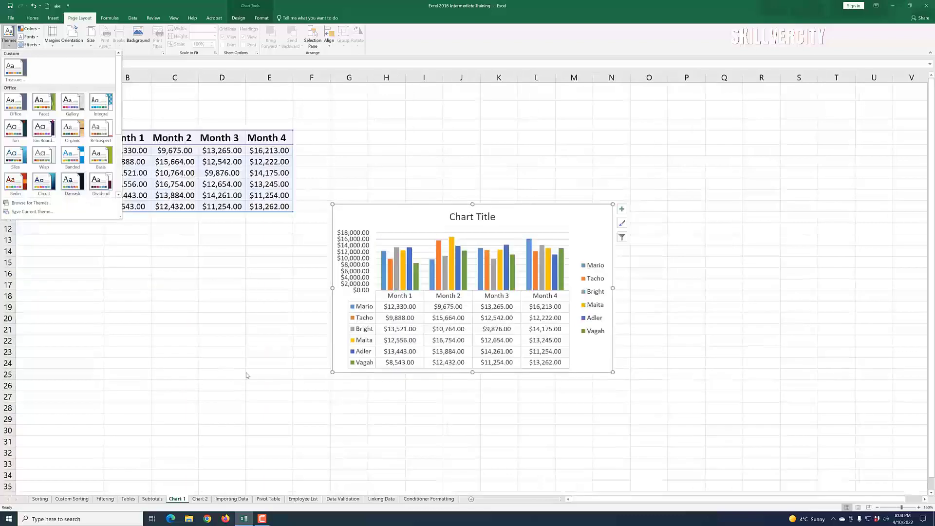
{"action": "key", "text": "Escape"}
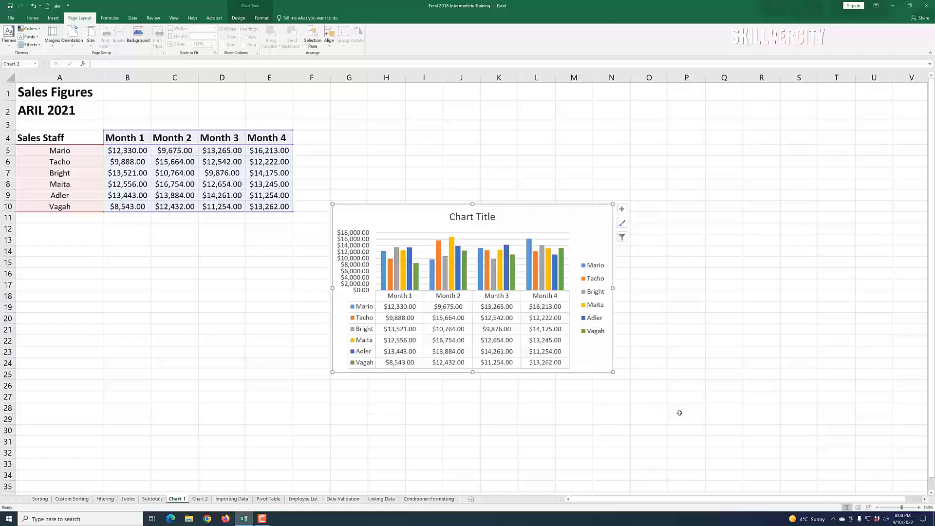
Step: Move the chart up beside the data so it spans roughly columns I to P
{"action": "left_click_drag", "start_coordinate": [533, 215], "coordinate": [601, 117]}
{"action": "left_click", "coordinate": [334, 284]}
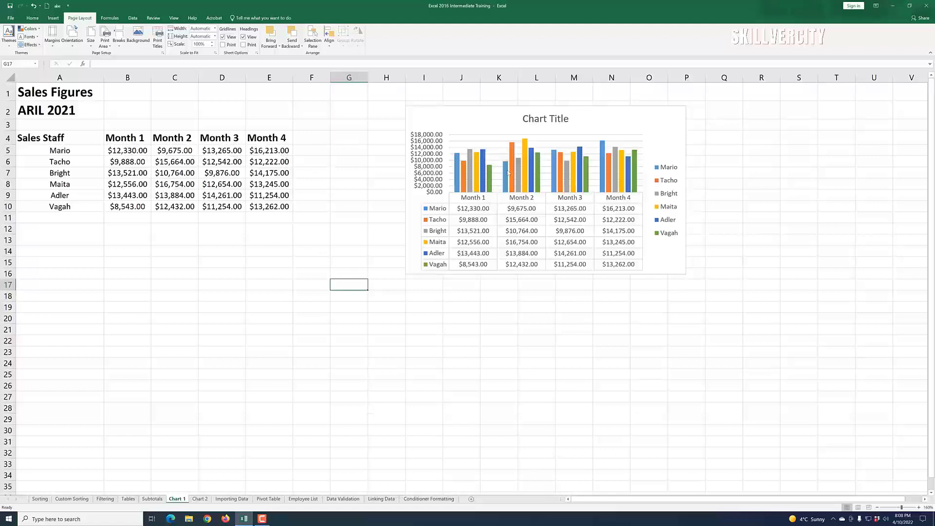
Step: Insert a line sparkline in F5 showing Mario's Month 1 to Month 4 values from B5:E5
{"action": "left_click", "coordinate": [118, 150]}
{"action": "left_click", "coordinate": [169, 152]}
{"action": "left_click", "coordinate": [127, 151]}
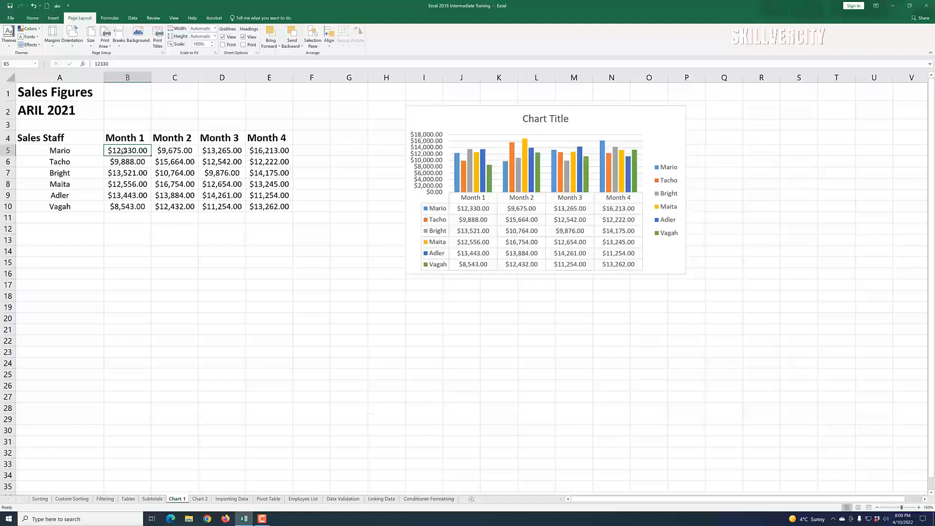
{"action": "left_click", "coordinate": [312, 147]}
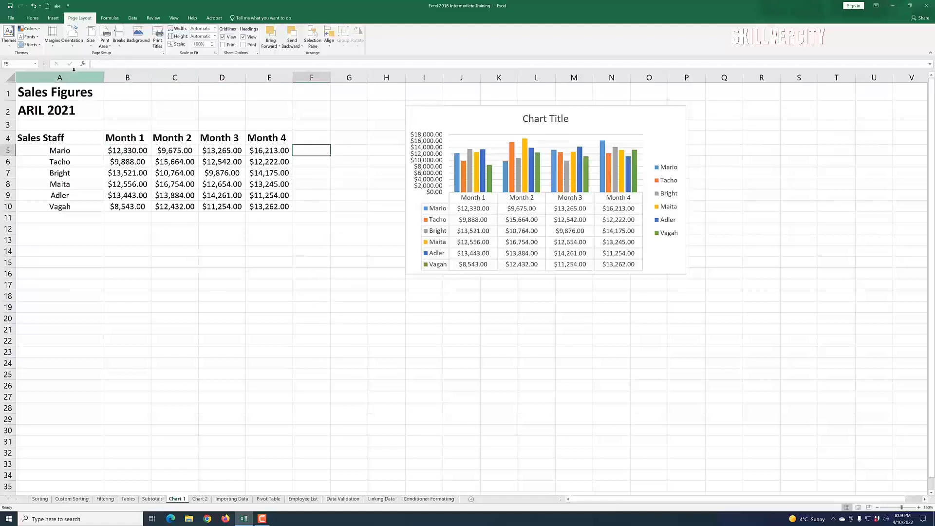
{"action": "left_click", "coordinate": [53, 17]}
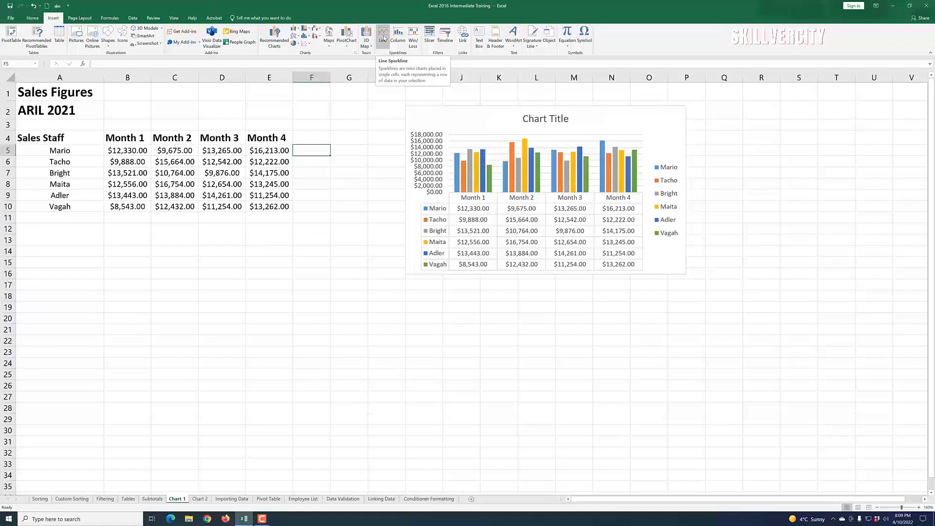
{"action": "left_click", "coordinate": [383, 38]}
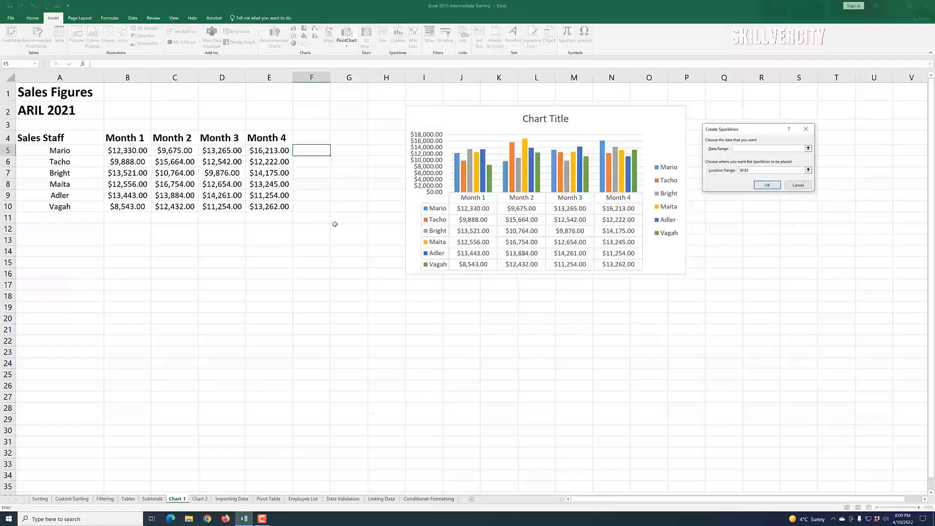
{"action": "left_click_drag", "start_coordinate": [119, 154], "coordinate": [255, 152]}
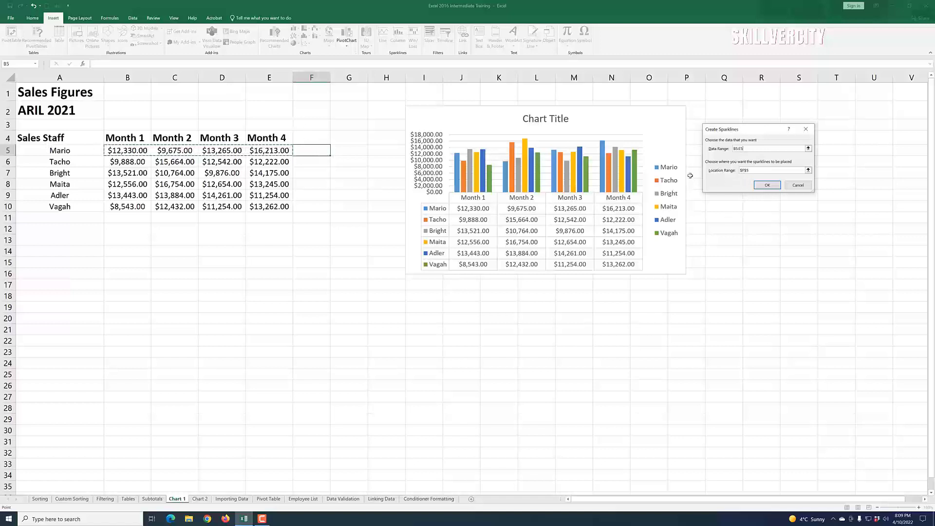
{"action": "left_click", "coordinate": [767, 185]}
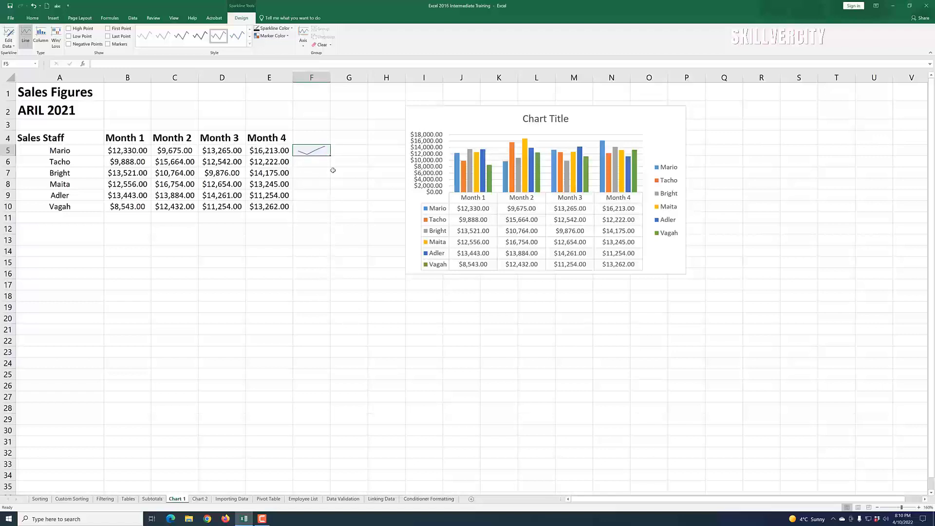
Step: Change the sparkline colour to a dark theme colour and browse the marker colour options without choosing one
{"action": "left_click", "coordinate": [292, 28]}
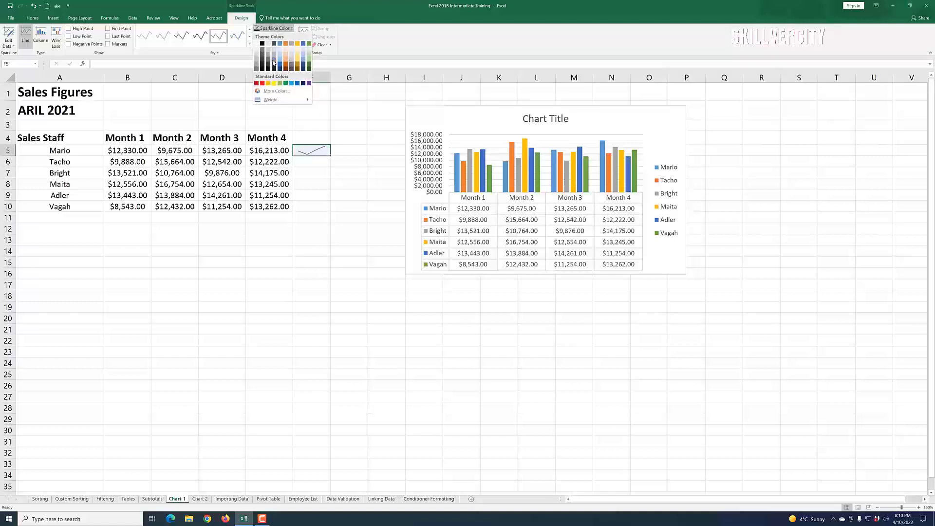
{"action": "left_click", "coordinate": [310, 49]}
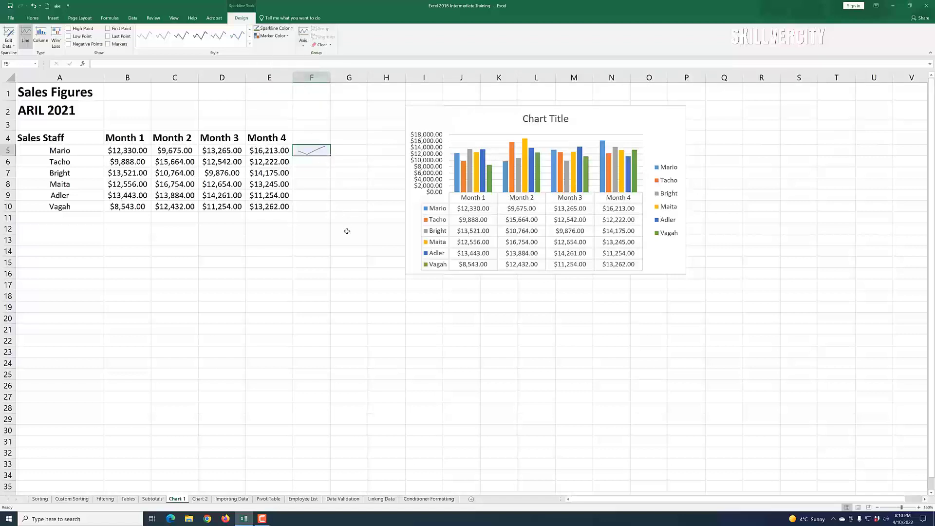
{"action": "left_click", "coordinate": [288, 36]}
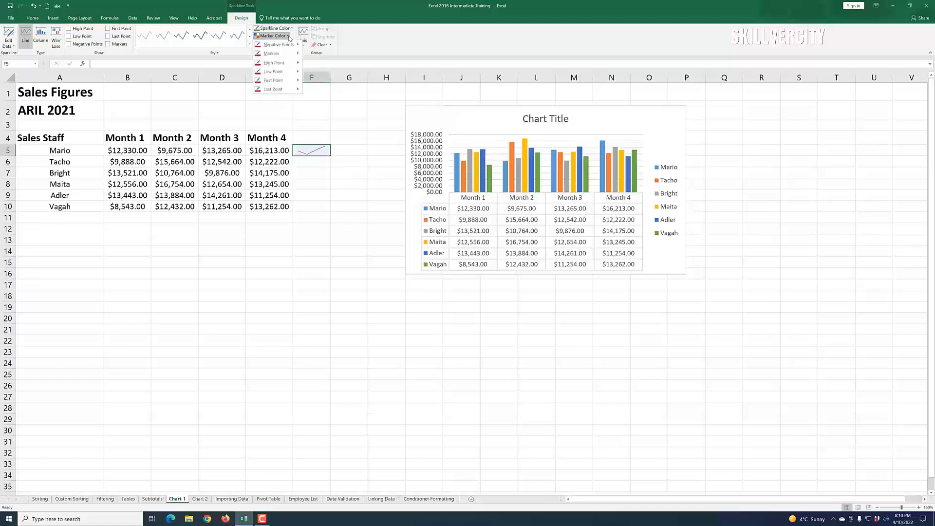
{"action": "mouse_move", "coordinate": [299, 47]}
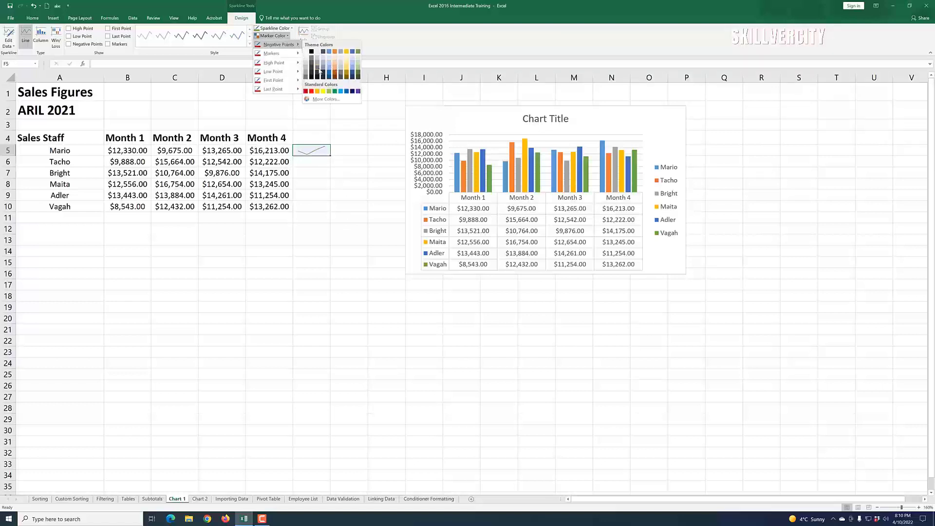
{"action": "left_click", "coordinate": [360, 8]}
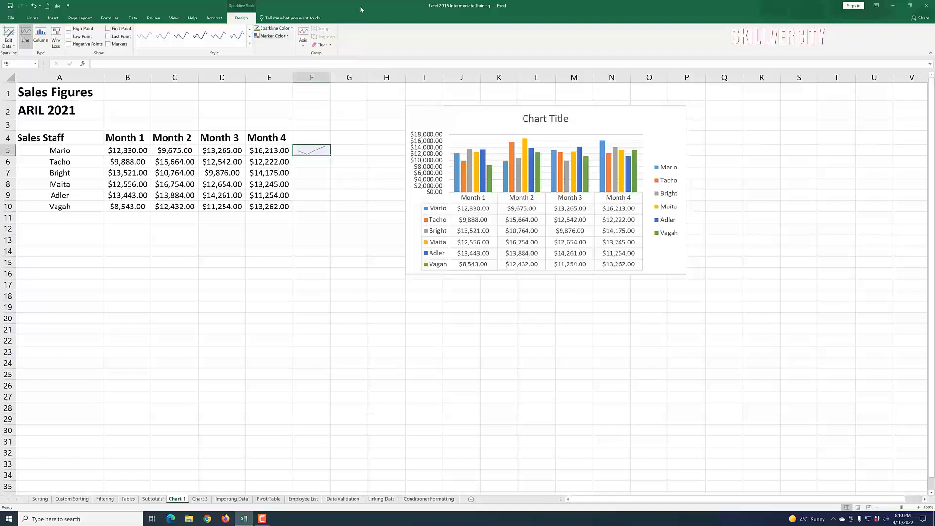
Step: Toggle the sparkline's markers and point highlights, keeping markers on, and apply a different sparkline style
{"action": "left_click", "coordinate": [108, 44]}
{"action": "left_click", "coordinate": [109, 36]}
{"action": "left_click", "coordinate": [108, 29]}
{"action": "left_click", "coordinate": [69, 37]}
{"action": "left_click", "coordinate": [71, 38]}
{"action": "left_click", "coordinate": [108, 44]}
{"action": "left_click", "coordinate": [235, 38]}
{"action": "left_click", "coordinate": [181, 37]}
Step: Fill the sparkline down from F5 to F10 so every salesperson has one
{"action": "left_click", "coordinate": [320, 194]}
{"action": "left_click", "coordinate": [317, 152]}
{"action": "left_click_drag", "start_coordinate": [332, 157], "coordinate": [330, 211]}
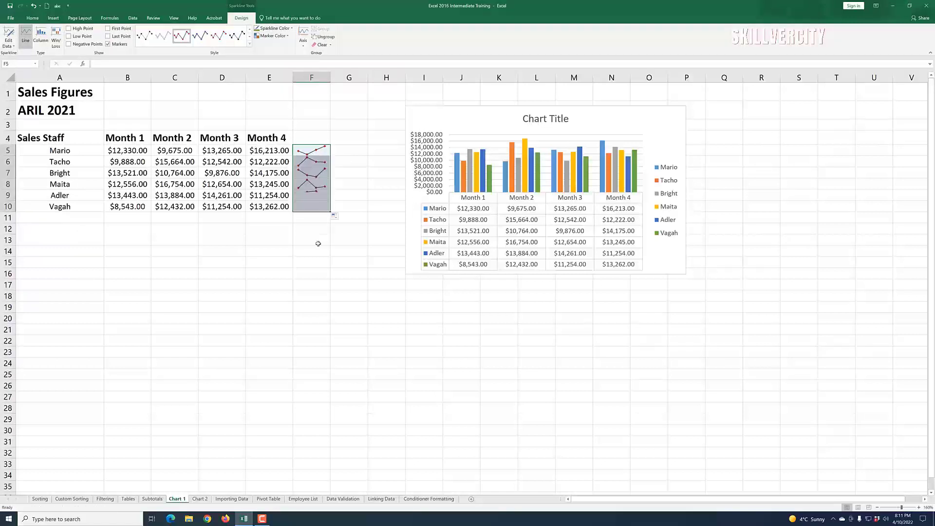
{"action": "left_click", "coordinate": [335, 271]}
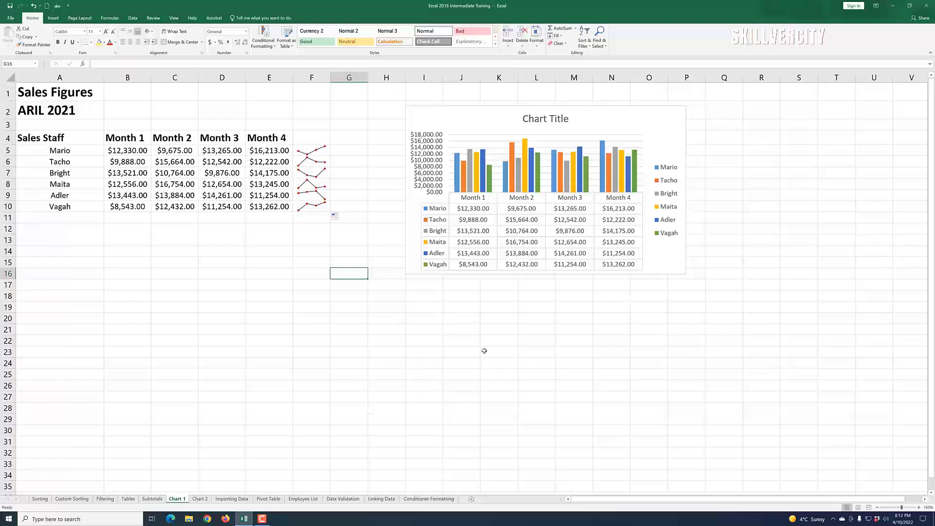
Step: Select the chart and open the print preview of the selected chart, then return to the sheet
{"action": "left_click", "coordinate": [538, 268]}
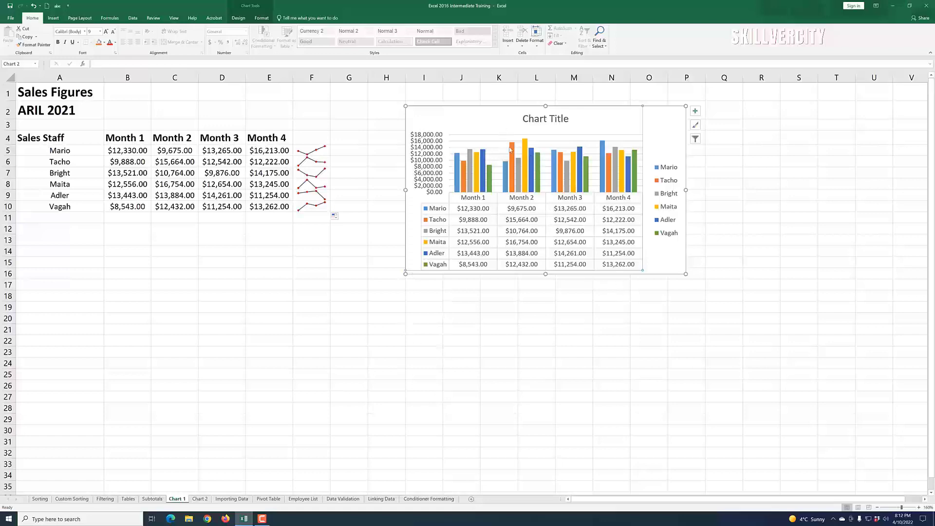
{"action": "left_click", "coordinate": [10, 18]}
{"action": "left_click", "coordinate": [16, 119]}
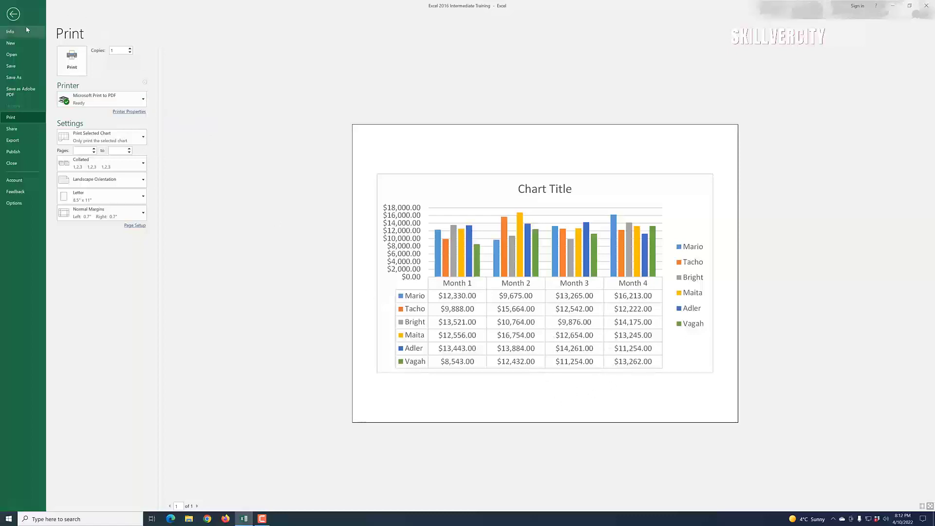
{"action": "left_click", "coordinate": [13, 15]}
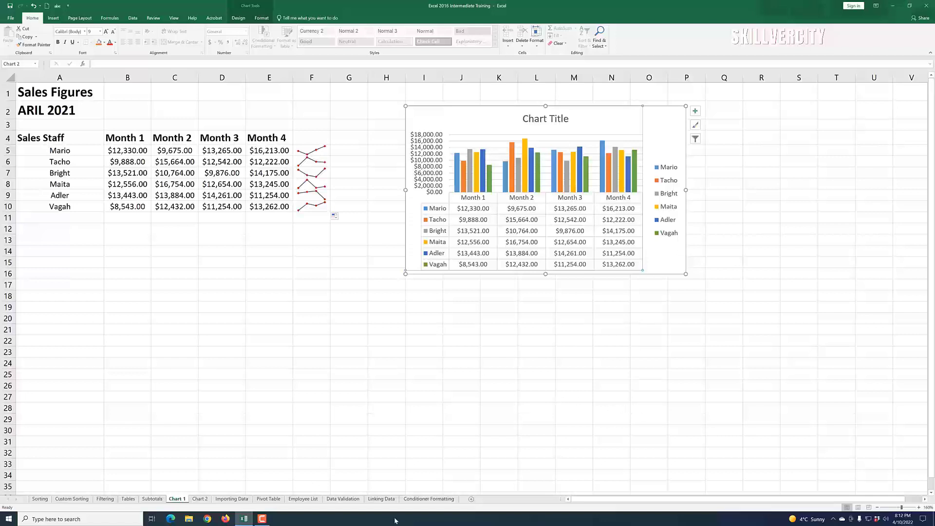
{"action": "left_click", "coordinate": [263, 519]}
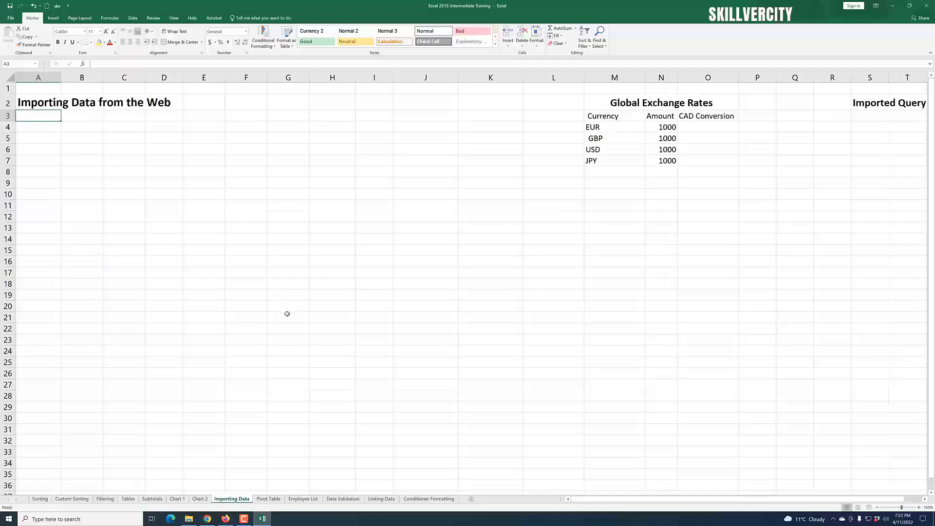
{"action": "scroll", "coordinate": [256, 212], "scroll_direction": "down", "scroll_amount": 2}
{"action": "scroll", "coordinate": [220, 184], "scroll_direction": "up", "scroll_amount": 2}
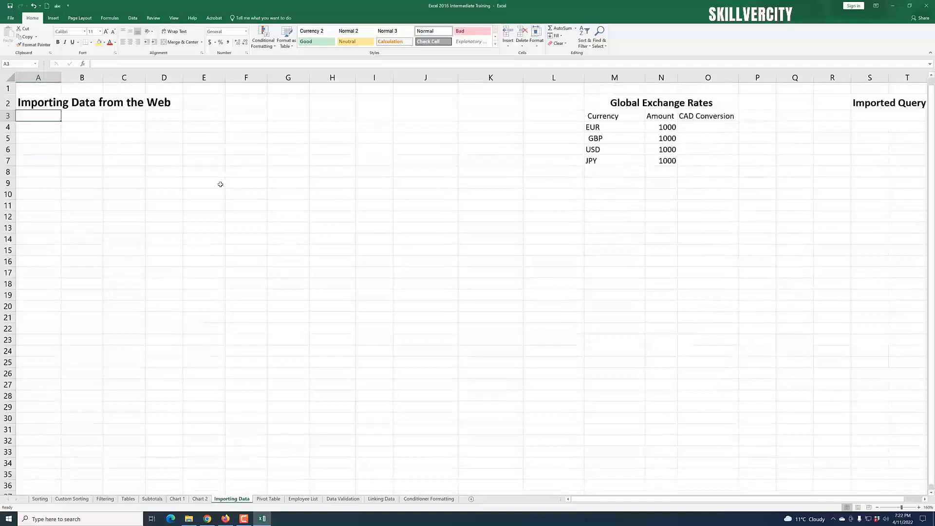
{"action": "left_click", "coordinate": [133, 18]}
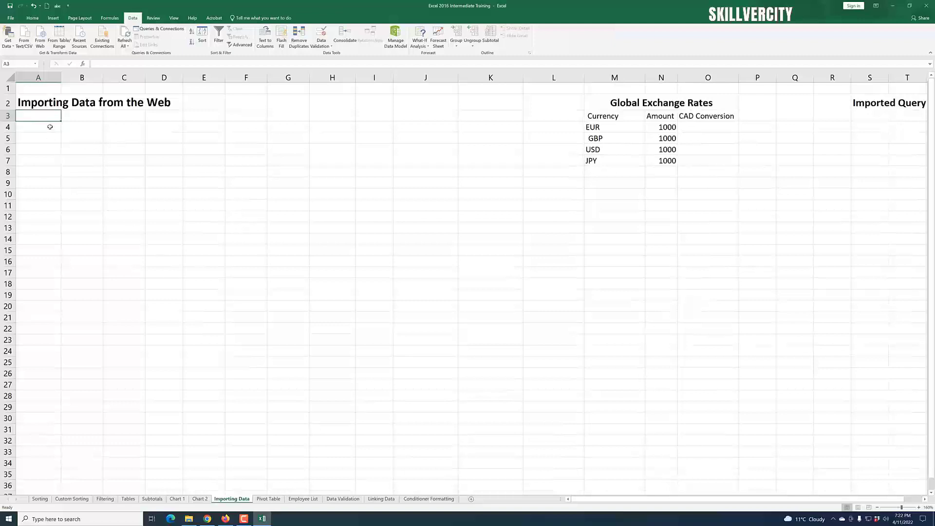
{"action": "left_click", "coordinate": [41, 42]}
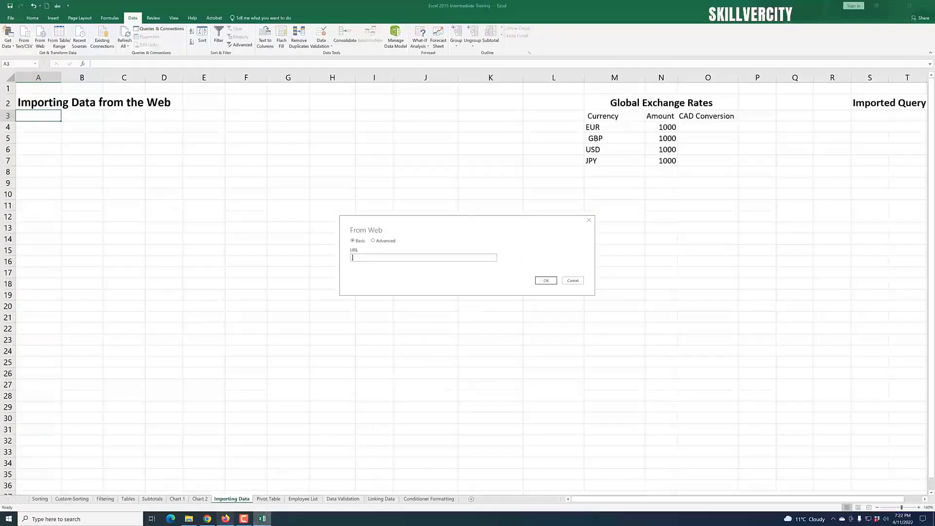
{"action": "left_click", "coordinate": [226, 519]}
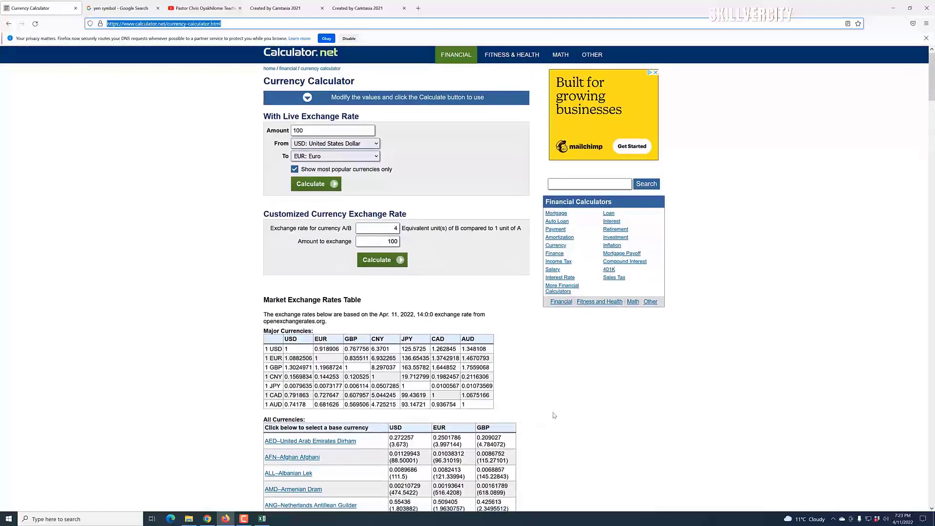
{"action": "scroll", "coordinate": [551, 415], "scroll_direction": "down", "scroll_amount": 3}
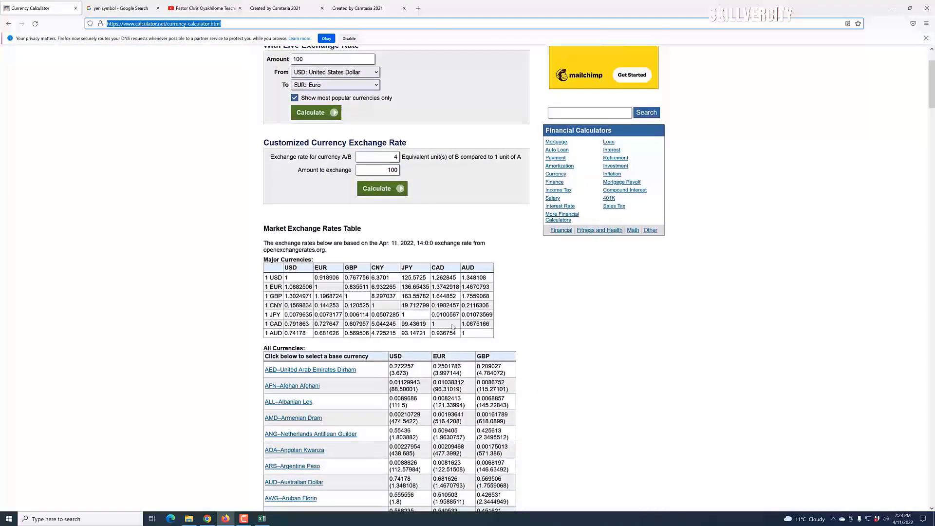
{"action": "scroll", "coordinate": [604, 415], "scroll_direction": "up", "scroll_amount": 3}
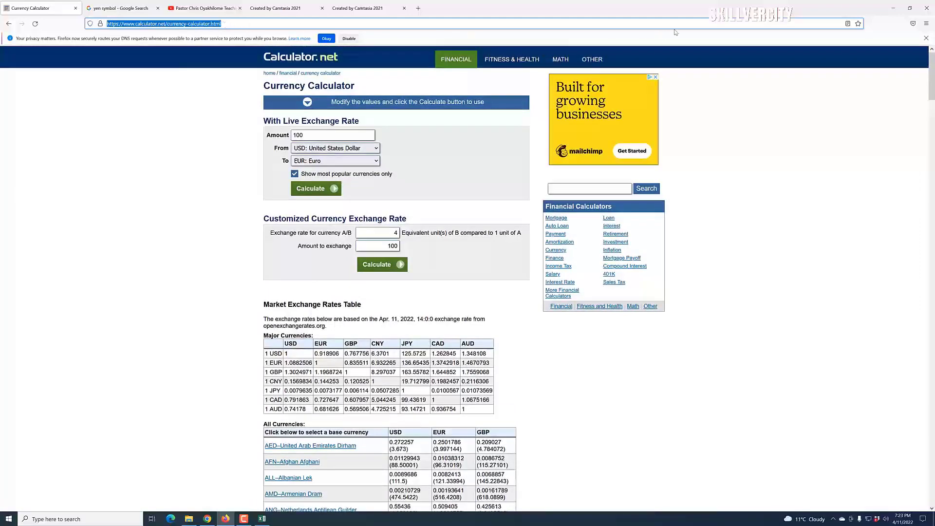
{"action": "left_click", "coordinate": [893, 9]}
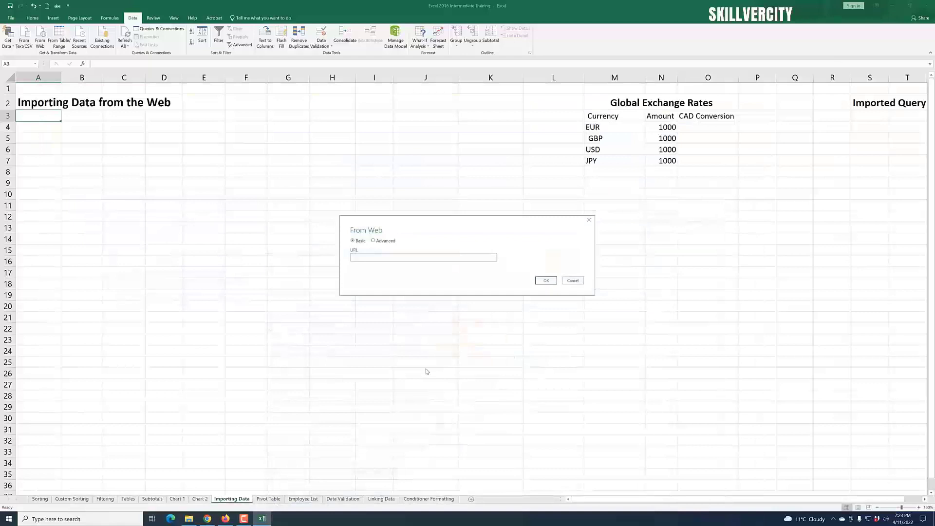
{"action": "left_click", "coordinate": [379, 256]}
{"action": "type", "text": "https://www.calculator.net/currency-calculator.html"}
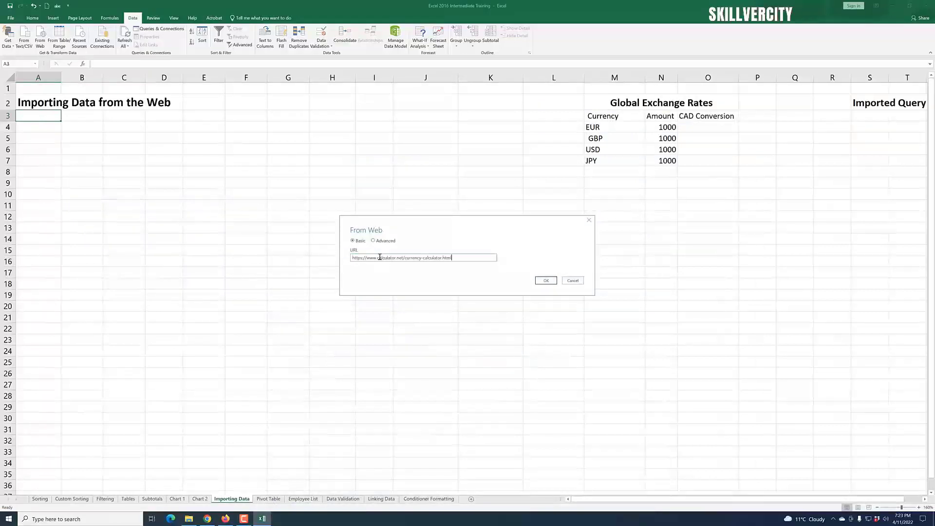
{"action": "key", "text": "Return"}
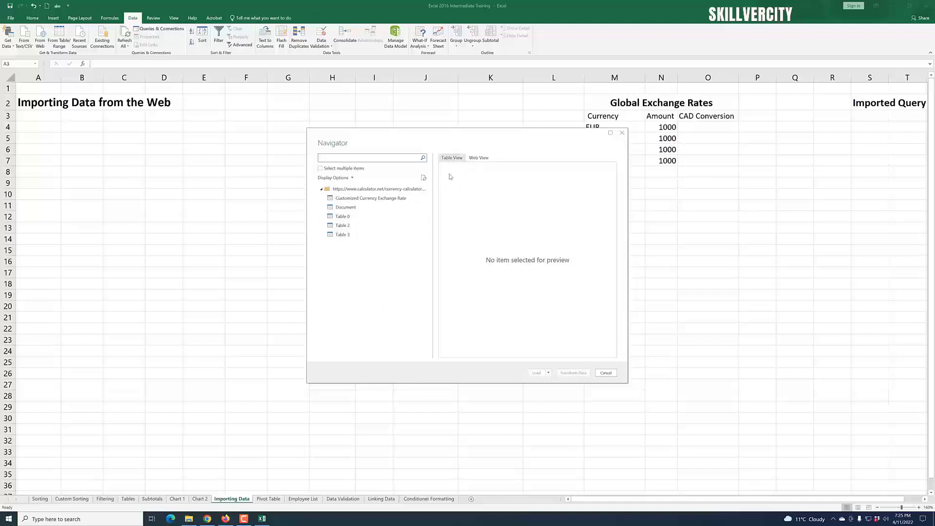
Step: Inspect the currency calculator page in the Navigator's web view
{"action": "left_click", "coordinate": [481, 159]}
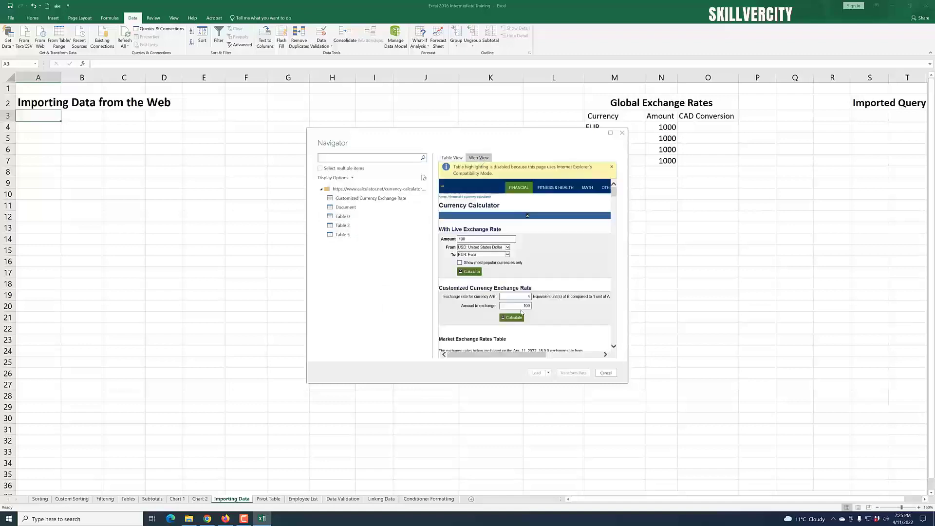
{"action": "mouse_move", "coordinate": [615, 193]}
{"action": "left_mouse_down"}
{"action": "mouse_move", "coordinate": [620, 292]}
{"action": "mouse_move", "coordinate": [615, 199]}
{"action": "left_mouse_up"}
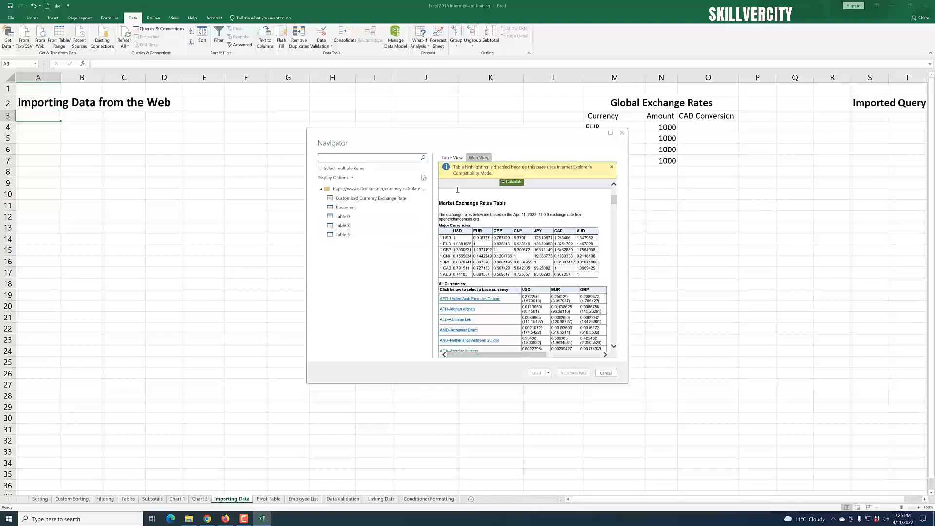
{"action": "left_click", "coordinate": [454, 158]}
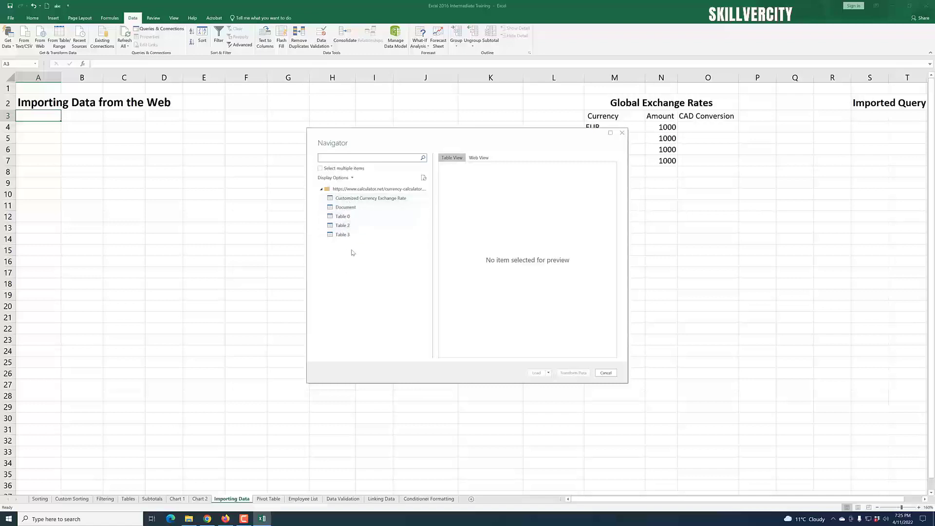
Step: Preview each table listed for the currency calculator page in the Navigator
{"action": "left_click", "coordinate": [353, 200]}
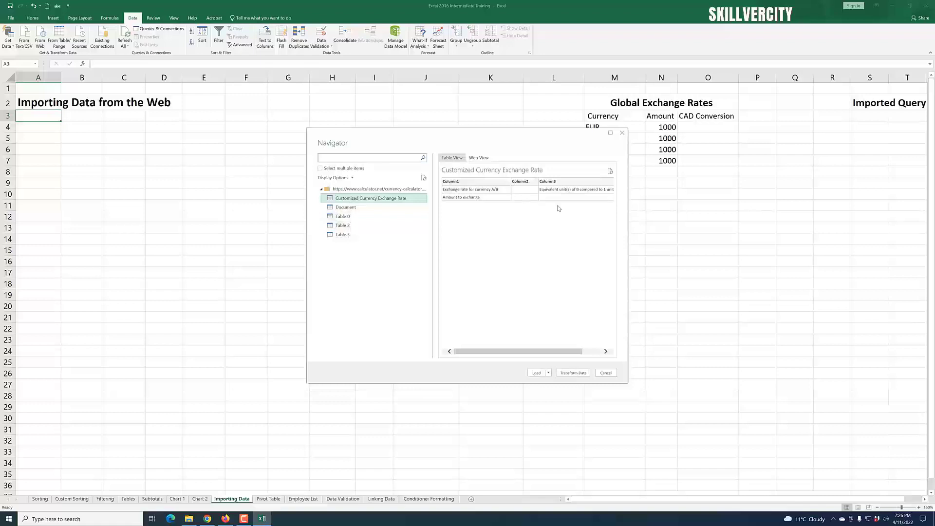
{"action": "left_click", "coordinate": [361, 207]}
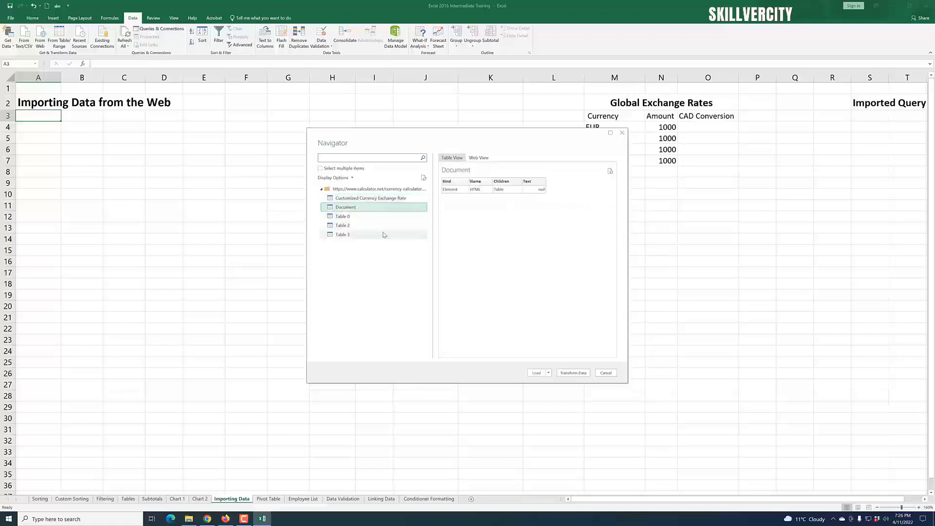
{"action": "left_click", "coordinate": [363, 217]}
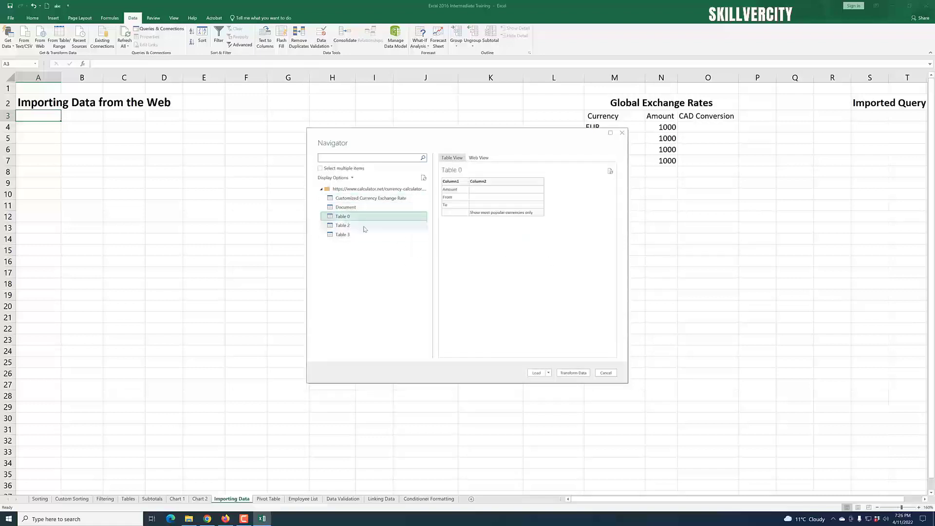
{"action": "left_click", "coordinate": [352, 227]}
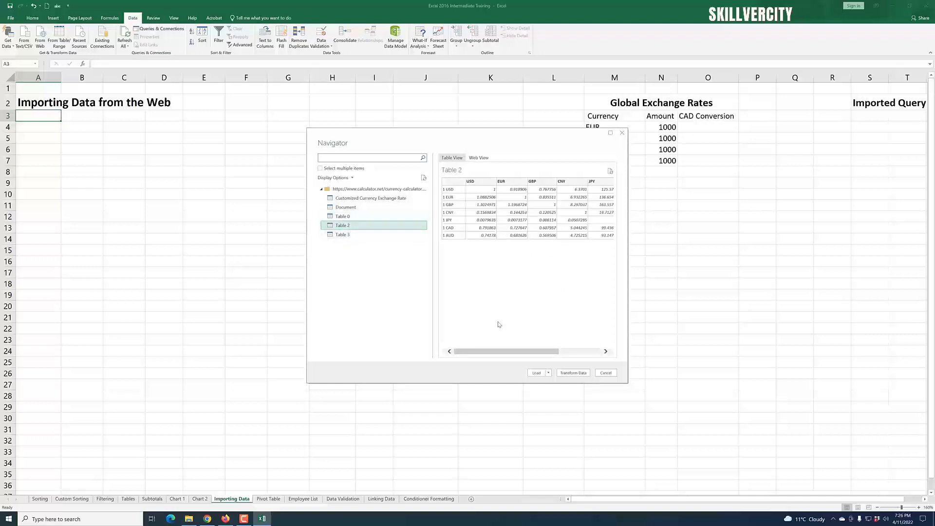
{"action": "mouse_move", "coordinate": [504, 352]}
{"action": "left_mouse_down"}
{"action": "mouse_move", "coordinate": [575, 354]}
{"action": "mouse_move", "coordinate": [503, 344]}
{"action": "left_mouse_up"}
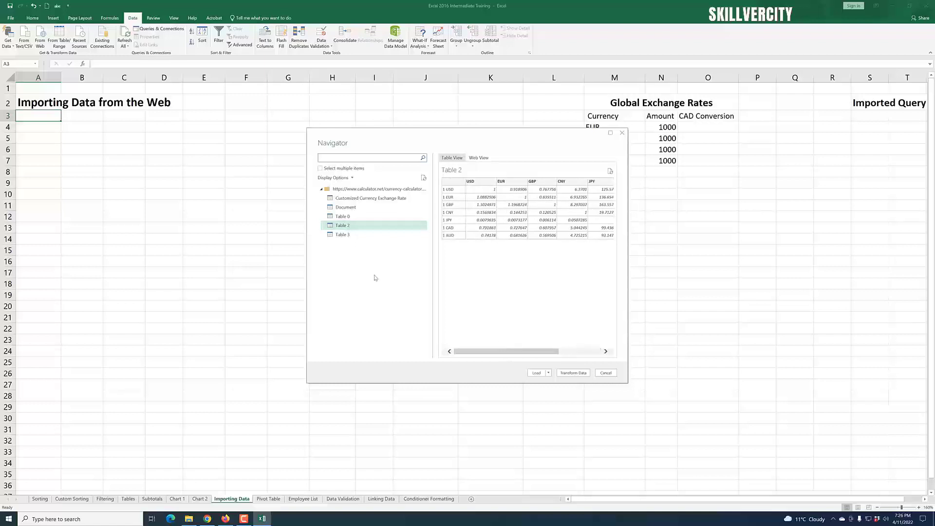
{"action": "left_click", "coordinate": [352, 239]}
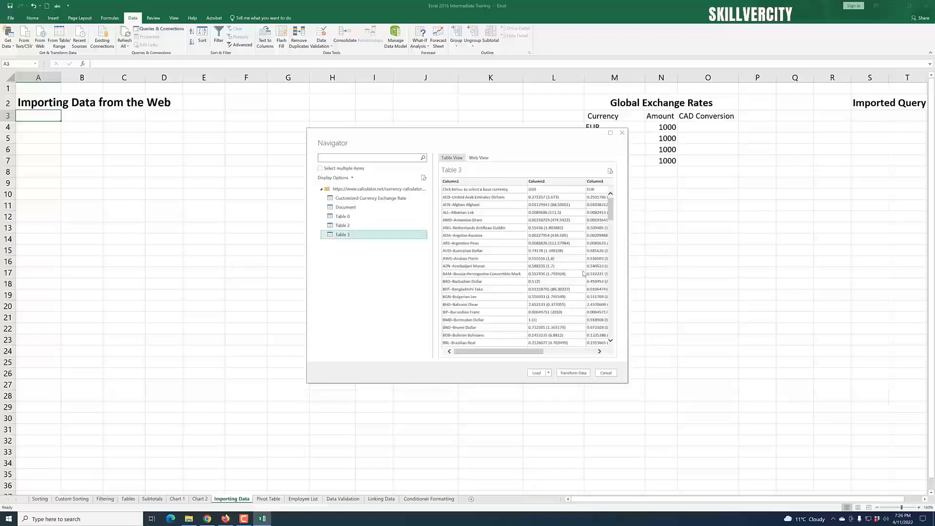
{"action": "mouse_move", "coordinate": [612, 209]}
{"action": "left_mouse_down"}
{"action": "mouse_move", "coordinate": [612, 243]}
{"action": "mouse_move", "coordinate": [609, 196]}
{"action": "left_mouse_up"}
Step: Load Table 2 as a table into the existing worksheet starting at cell A3
{"action": "left_click", "coordinate": [353, 226]}
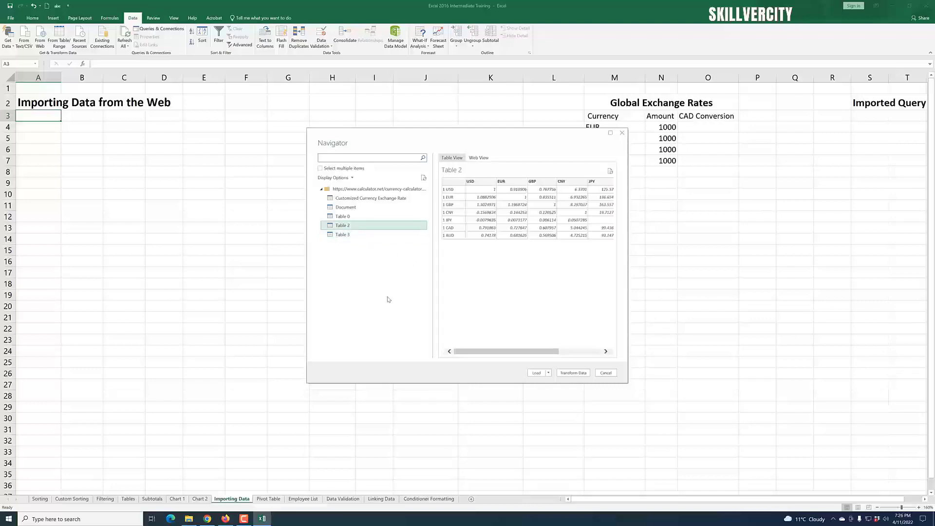
{"action": "left_click", "coordinate": [548, 374]}
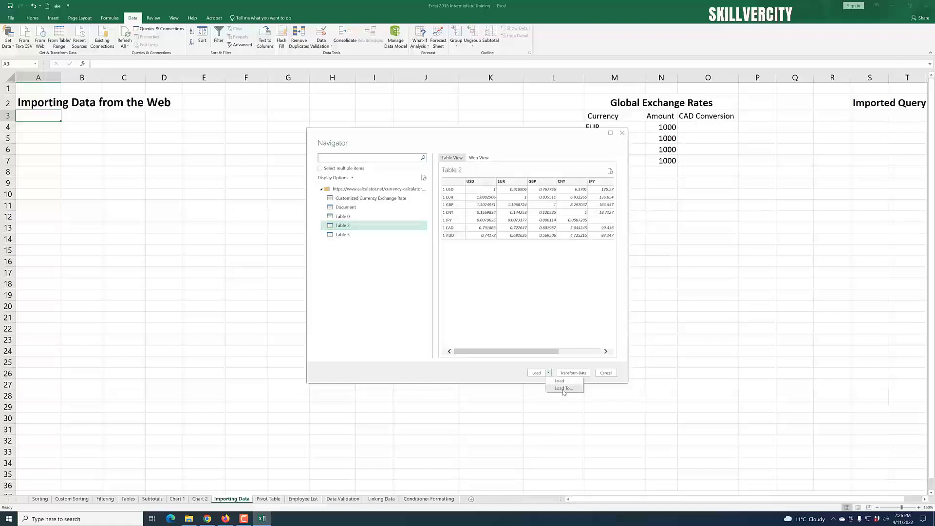
{"action": "left_click", "coordinate": [563, 389]}
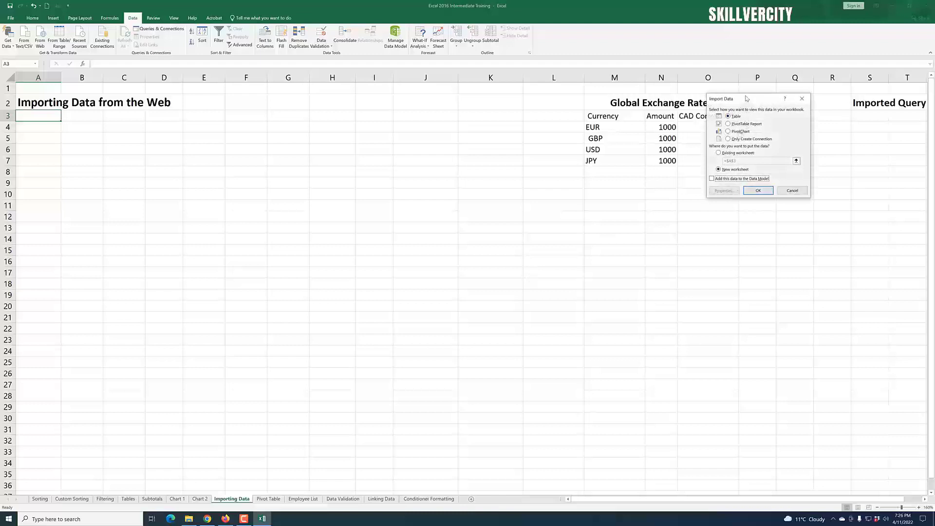
{"action": "left_click_drag", "start_coordinate": [747, 102], "coordinate": [508, 117]}
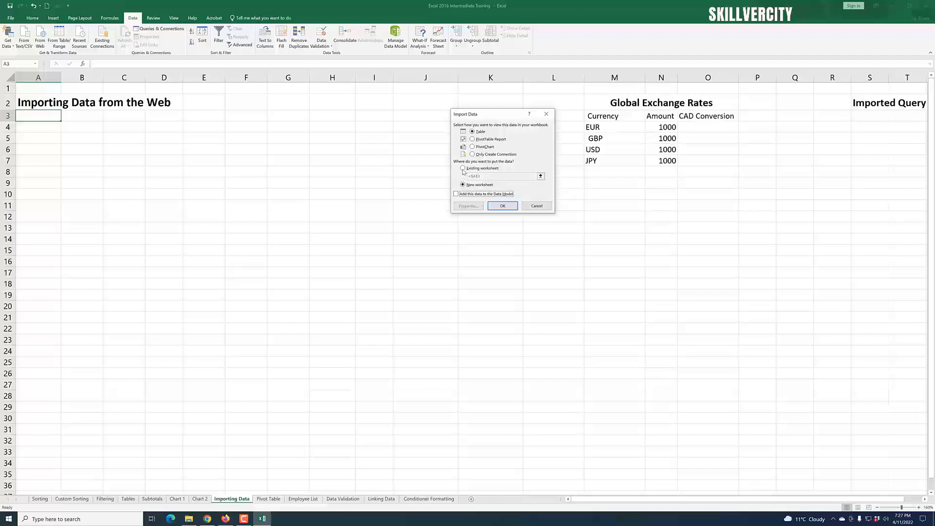
{"action": "left_click", "coordinate": [464, 168]}
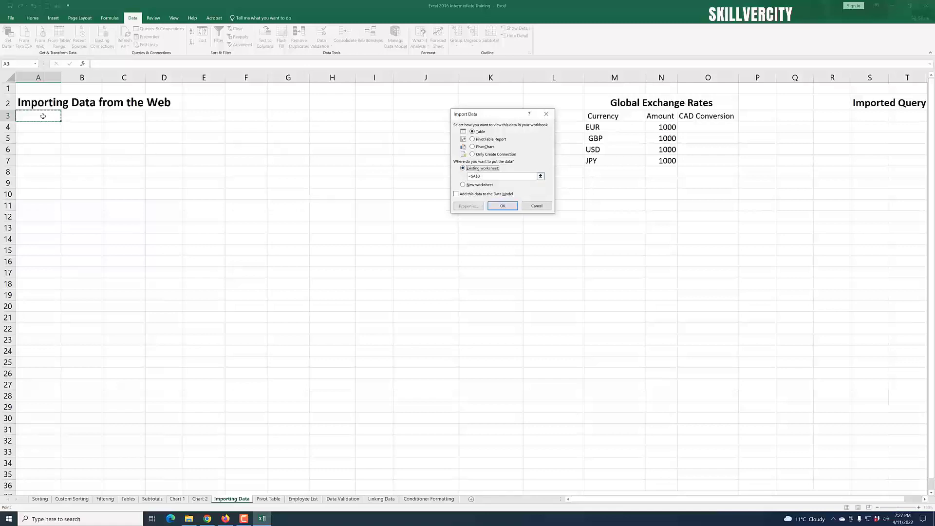
{"action": "left_click", "coordinate": [504, 207]}
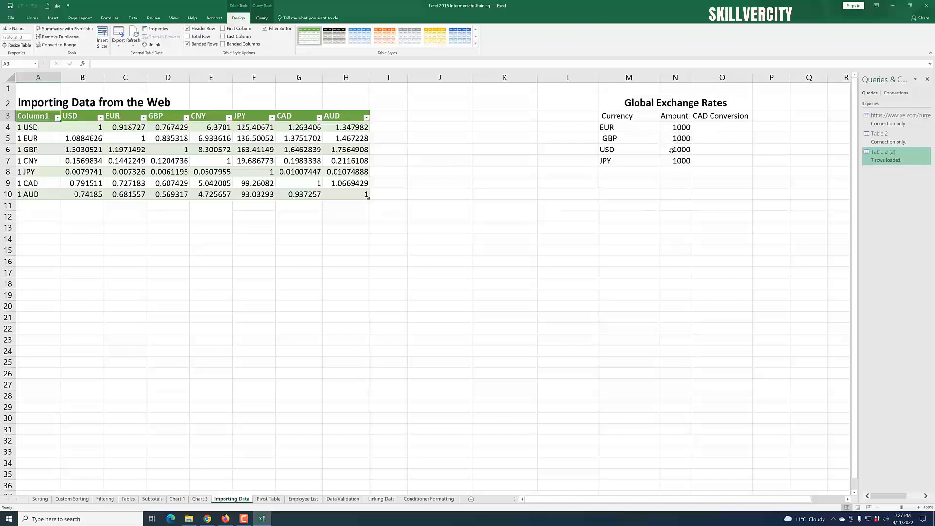
Step: Enter a formula in O4 multiplying the EUR amount N4 by the EUR-to-CAD rate G5
{"action": "left_click", "coordinate": [717, 128]}
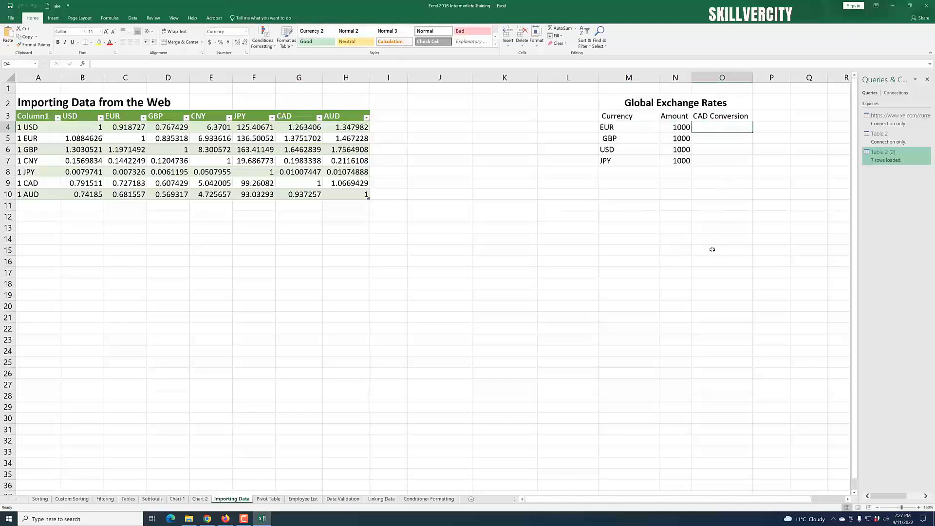
{"action": "left_click", "coordinate": [722, 196]}
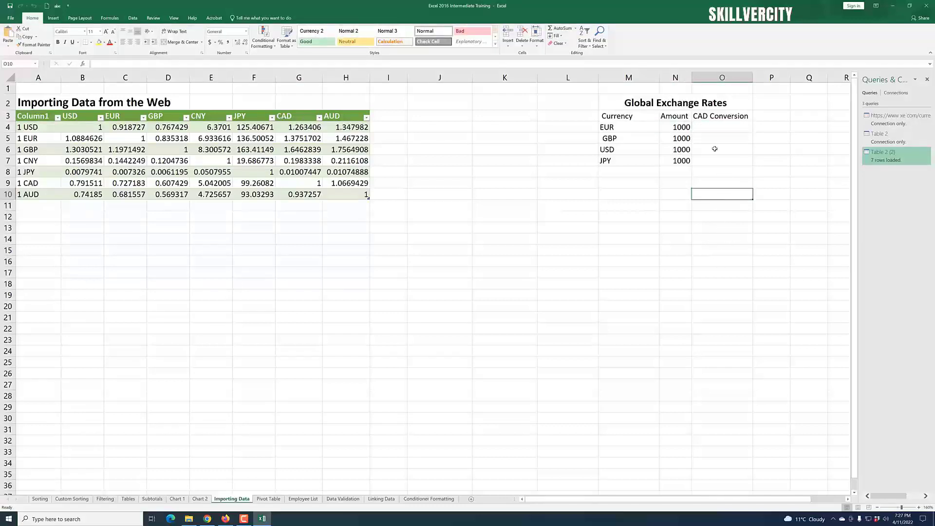
{"action": "left_click", "coordinate": [714, 128]}
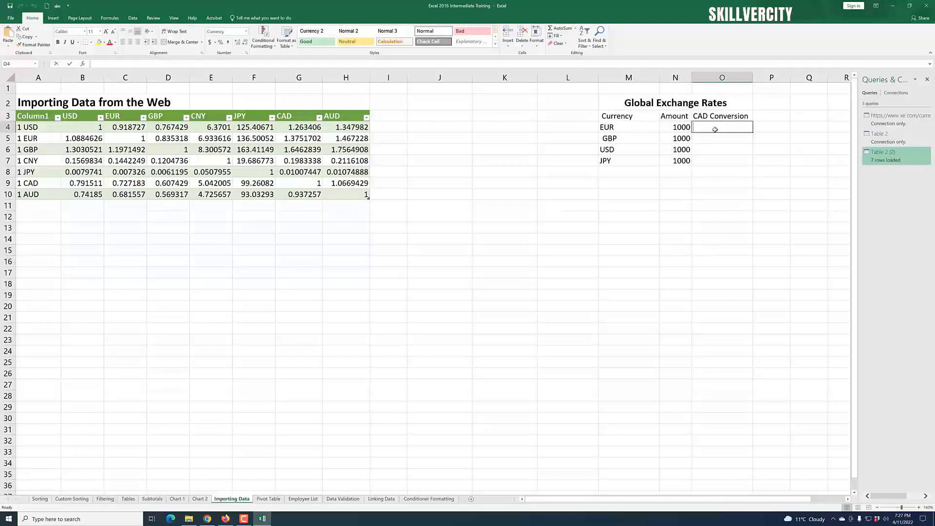
{"action": "type", "text": "="}
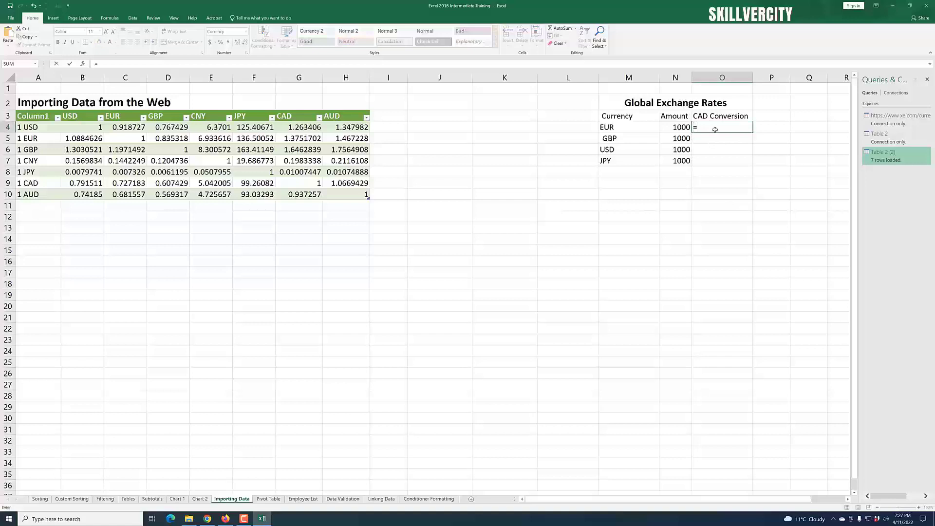
{"action": "left_click", "coordinate": [675, 127]}
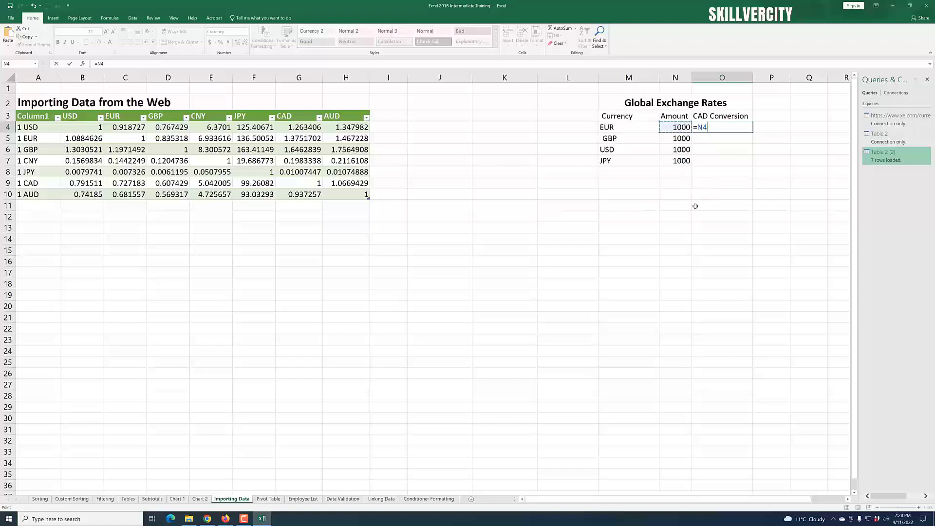
{"action": "type", "text": "*"}
{"action": "left_click", "coordinate": [304, 140]}
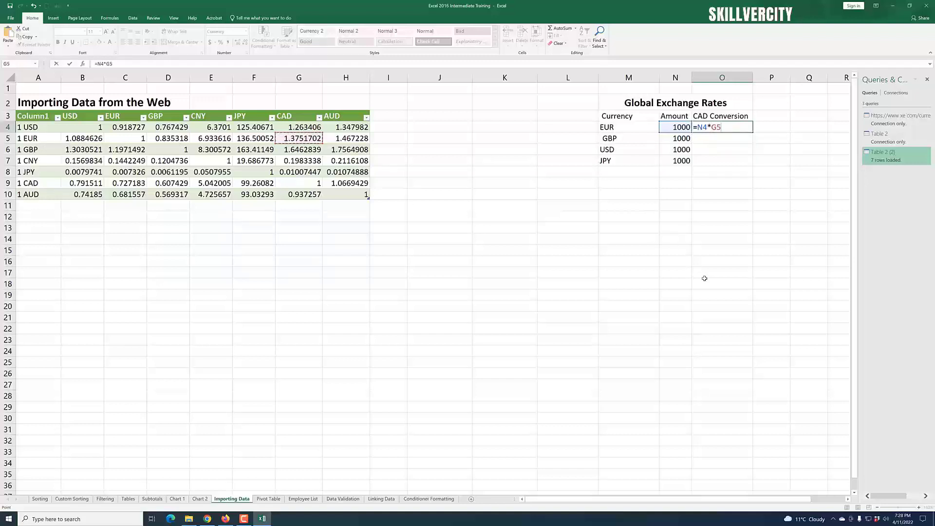
{"action": "key", "text": "Return"}
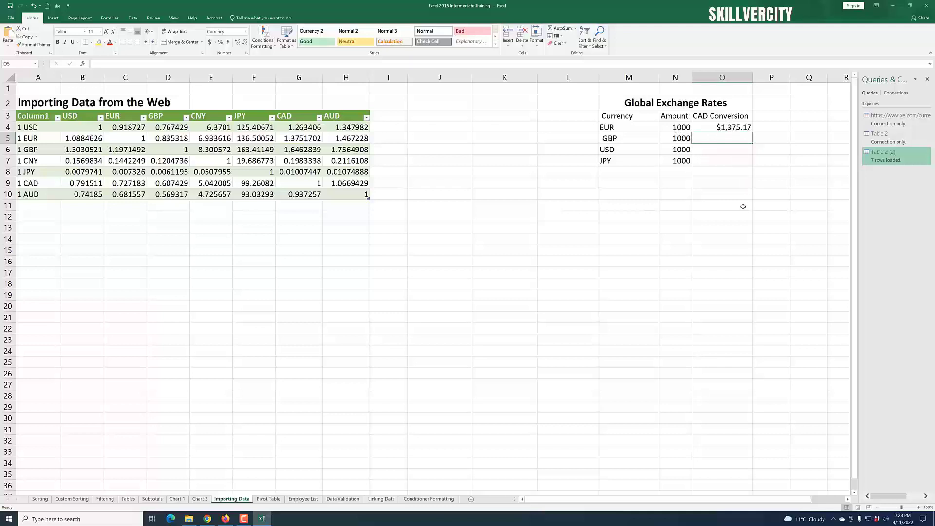
Step: Enter a formula in O5 multiplying the GBP amount N5 by the GBP-to-CAD rate G6
{"action": "left_click", "coordinate": [723, 171]}
{"action": "left_click", "coordinate": [719, 137]}
{"action": "type", "text": "="}
{"action": "left_click", "coordinate": [685, 141]}
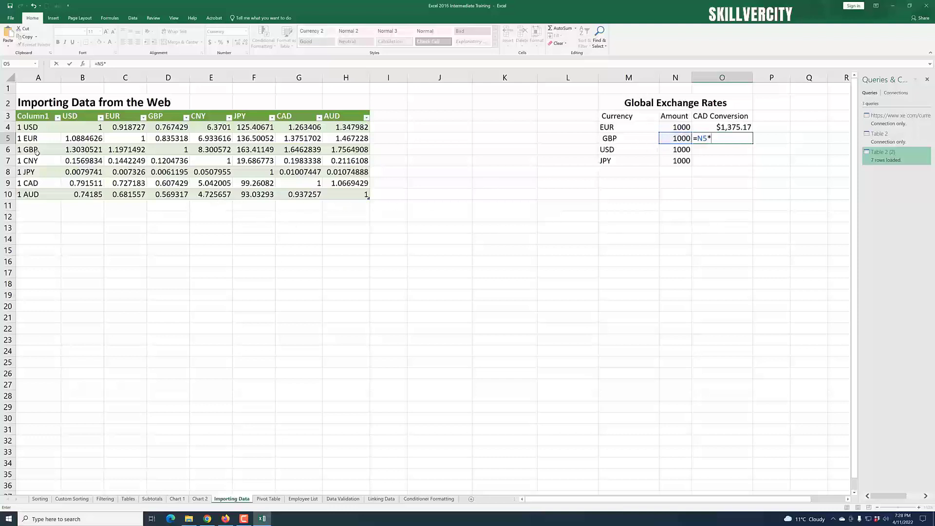
{"action": "left_click", "coordinate": [302, 149]}
{"action": "key", "text": "Return"}
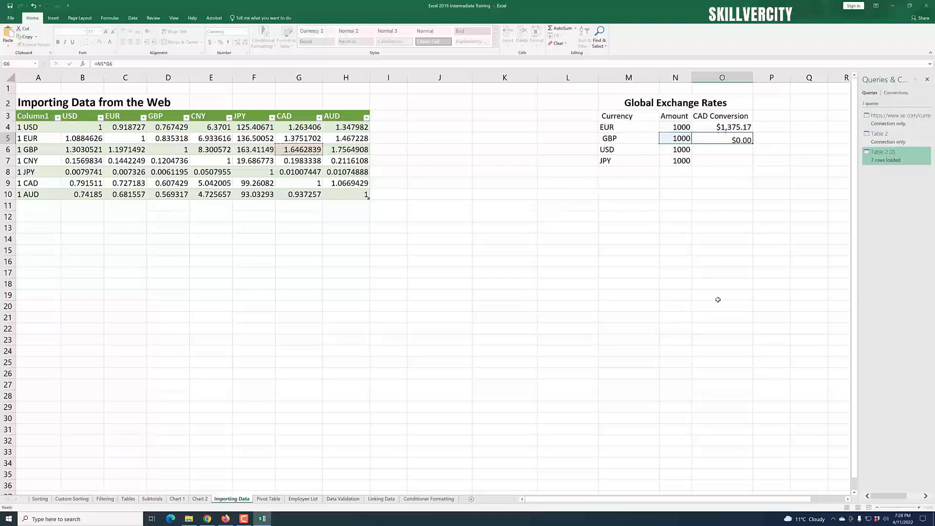
Step: Enter a formula in O6 multiplying the USD amount N6 by the USD-to-CAD rate G4
{"action": "left_click", "coordinate": [744, 194]}
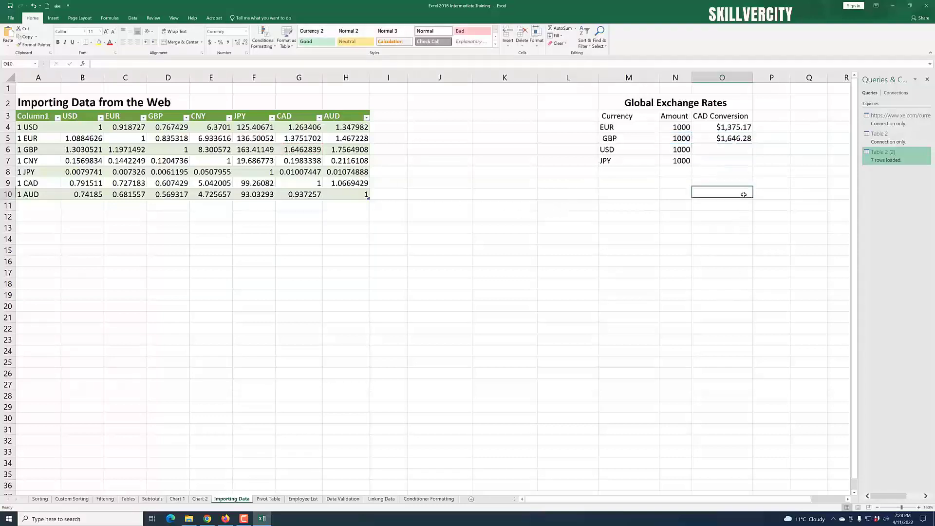
{"action": "left_click", "coordinate": [727, 148]}
{"action": "type", "text": "="}
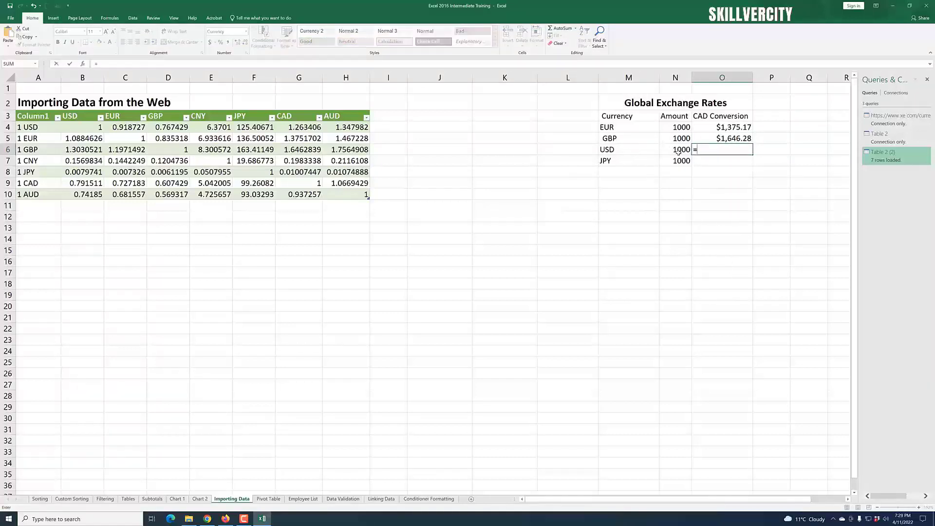
{"action": "left_click", "coordinate": [680, 150]}
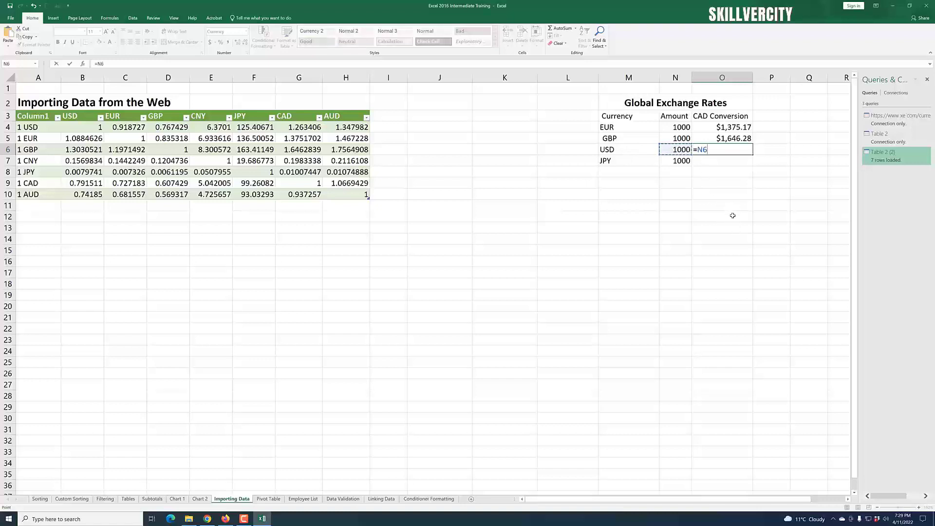
{"action": "type", "text": "*"}
{"action": "left_click", "coordinate": [300, 128]}
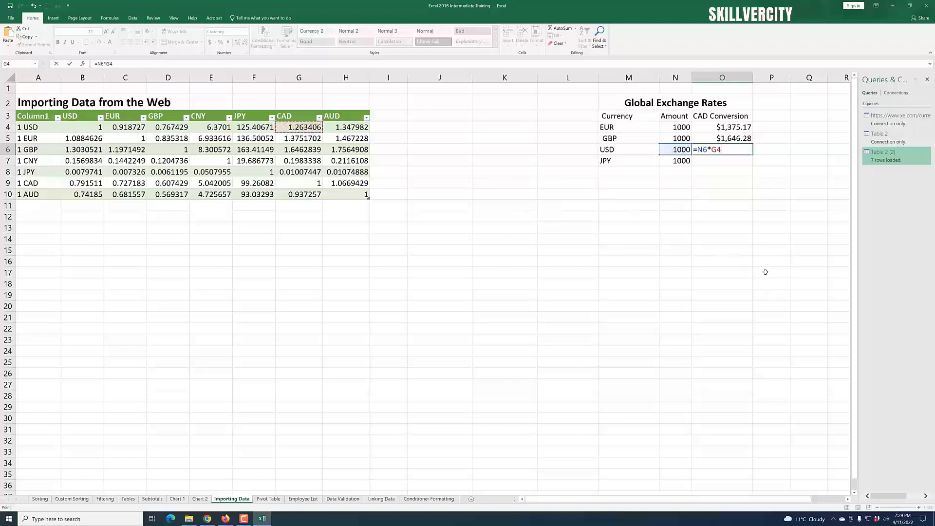
{"action": "key", "text": "Return"}
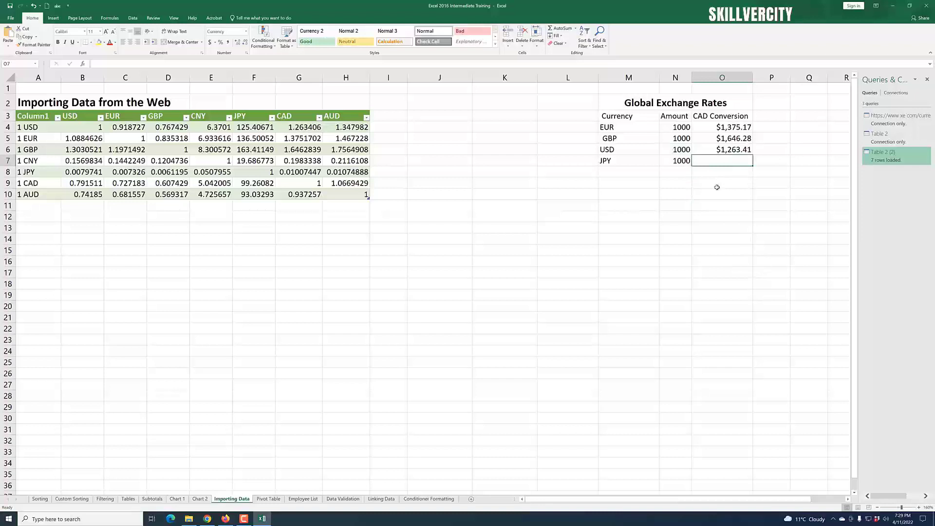
Step: Enter a formula in O7 multiplying the JPY amount N7 by the JPY-to-CAD rate G8
{"action": "type", "text": "="}
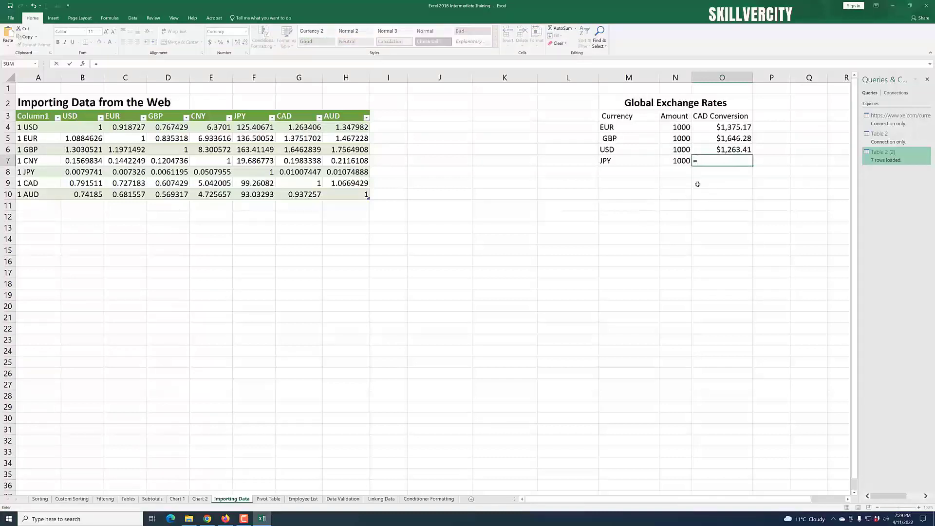
{"action": "left_click", "coordinate": [678, 162]}
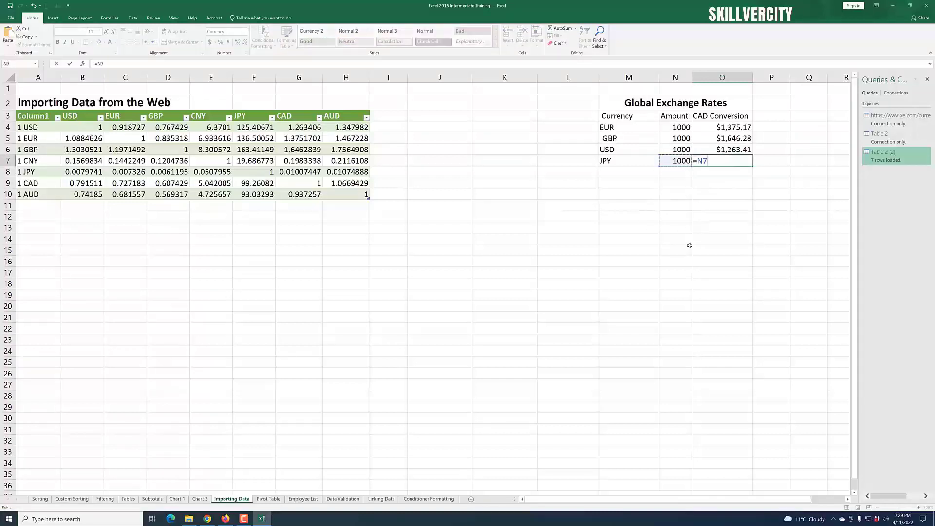
{"action": "type", "text": "*"}
{"action": "left_click", "coordinate": [302, 171]}
{"action": "key", "text": "Return"}
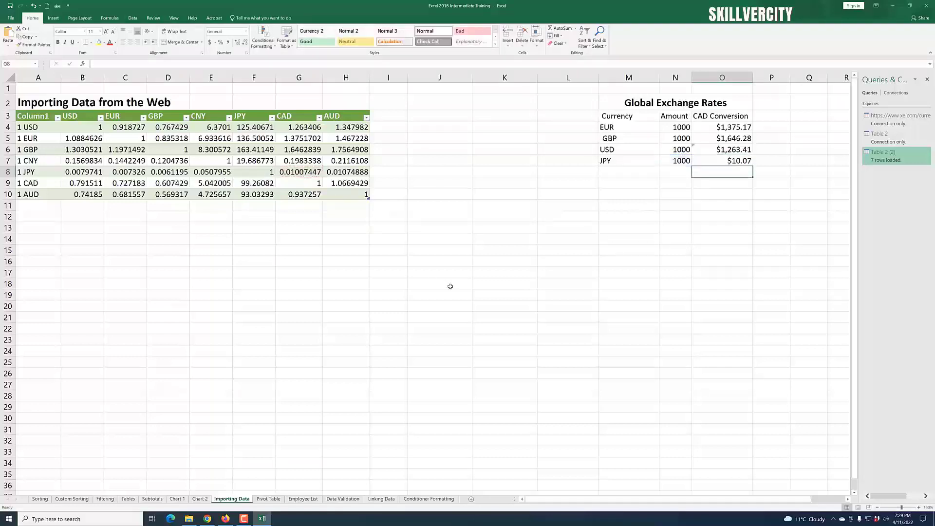
Step: Change the EUR amount in N4 to 800
{"action": "left_click", "coordinate": [708, 317]}
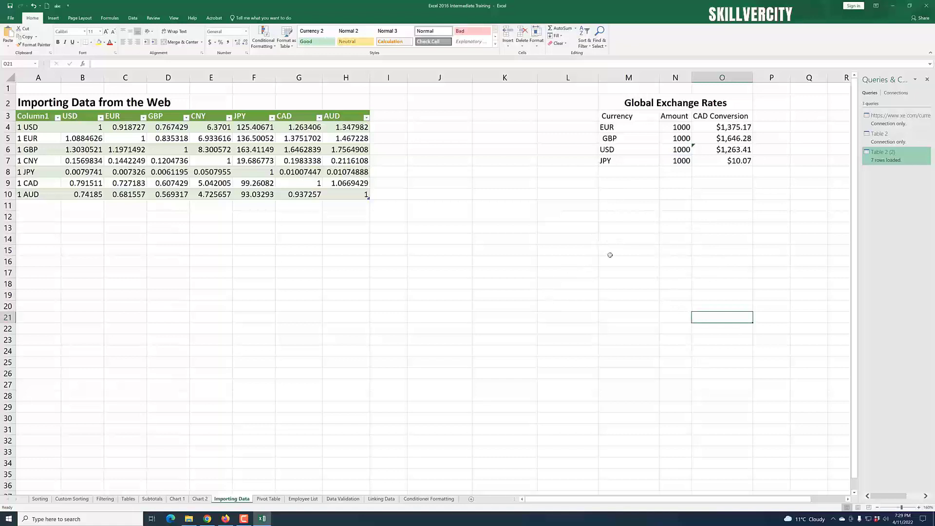
{"action": "left_click", "coordinate": [677, 128]}
{"action": "left_click", "coordinate": [682, 140]}
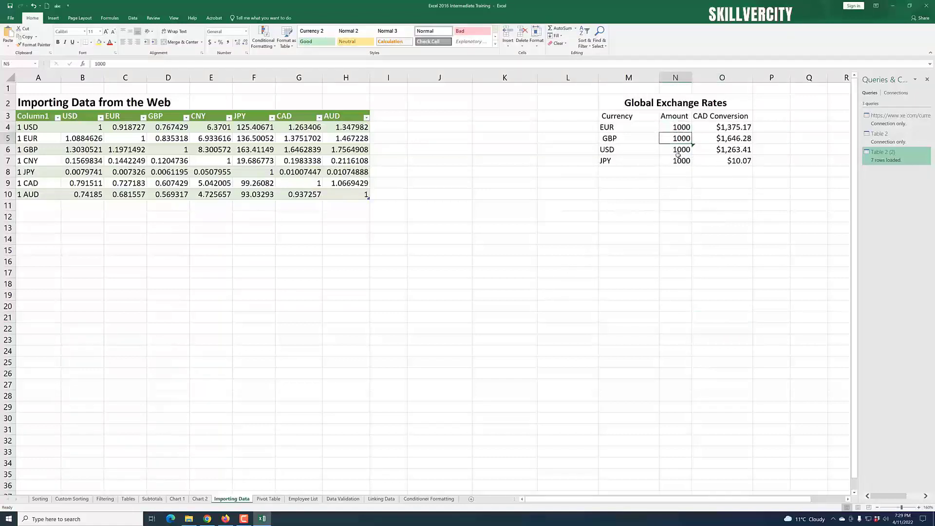
{"action": "left_click", "coordinate": [678, 156]}
{"action": "left_click", "coordinate": [682, 127]}
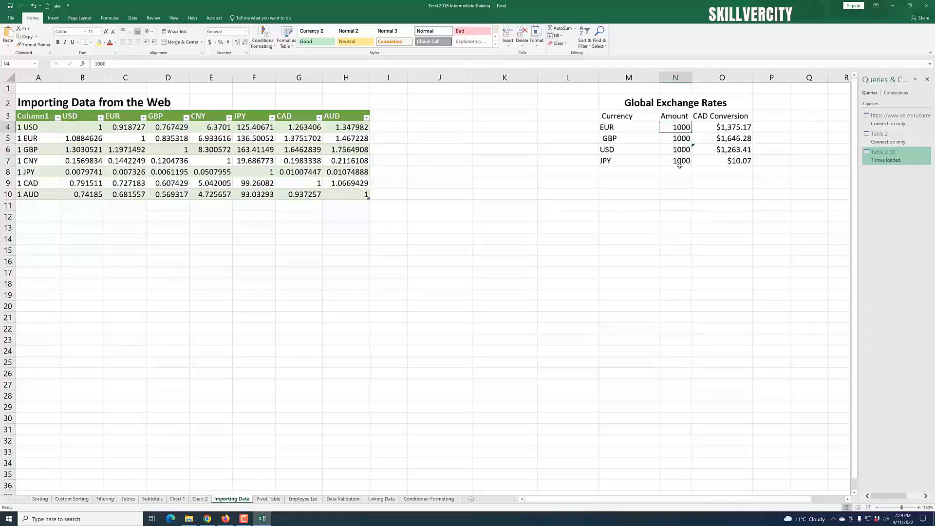
{"action": "type", "text": "80"}
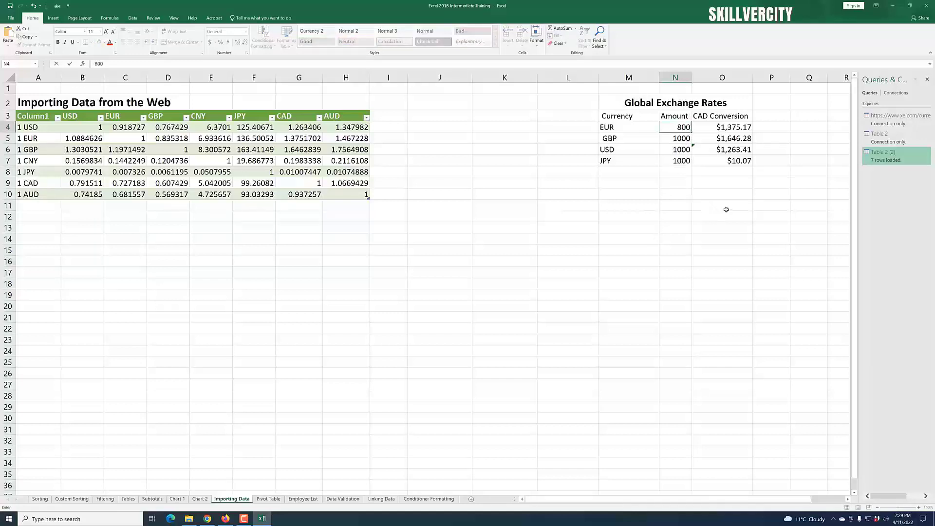
{"action": "left_click", "coordinate": [747, 191]}
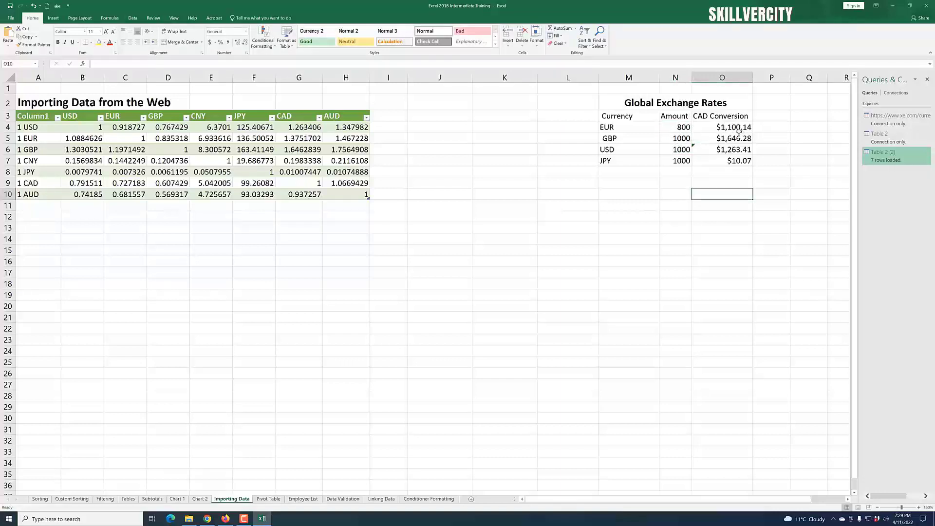
Step: Change the GBP amount in N5 to 785
{"action": "left_click", "coordinate": [679, 140]}
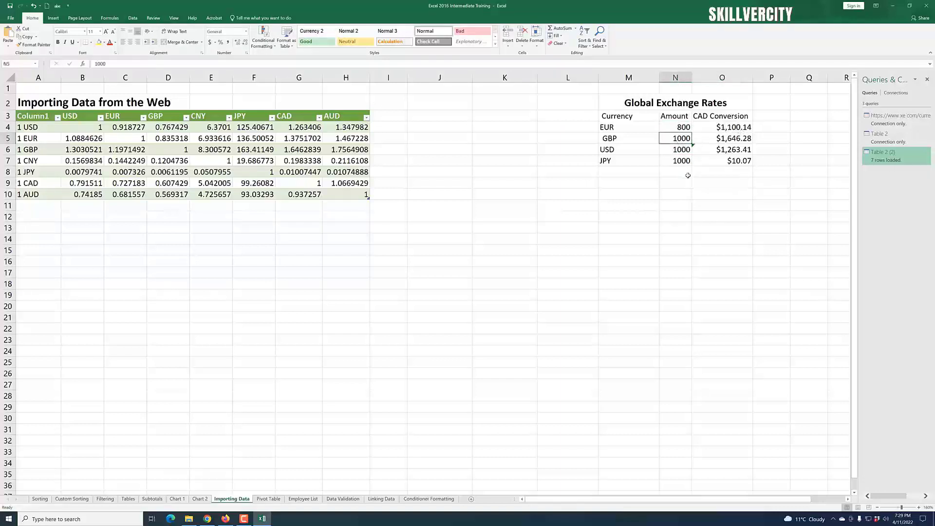
{"action": "type", "text": "785"}
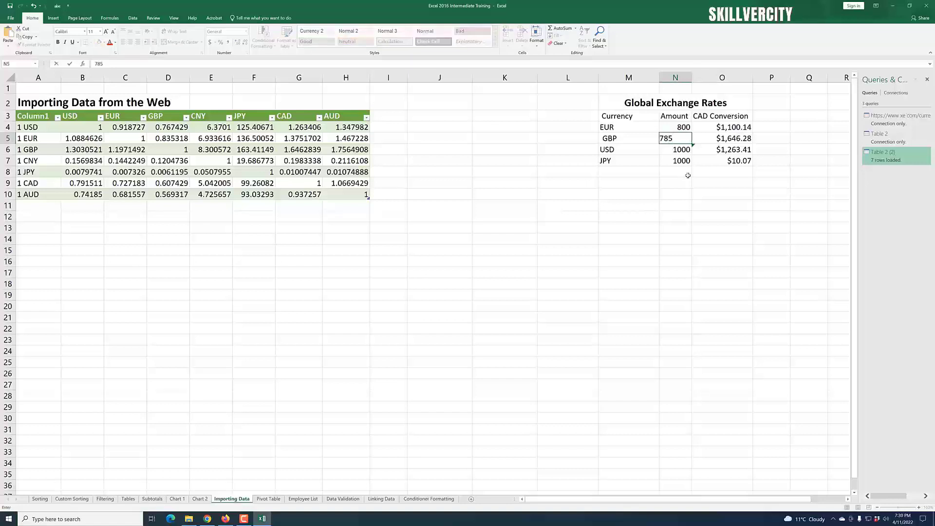
{"action": "left_click", "coordinate": [777, 203]}
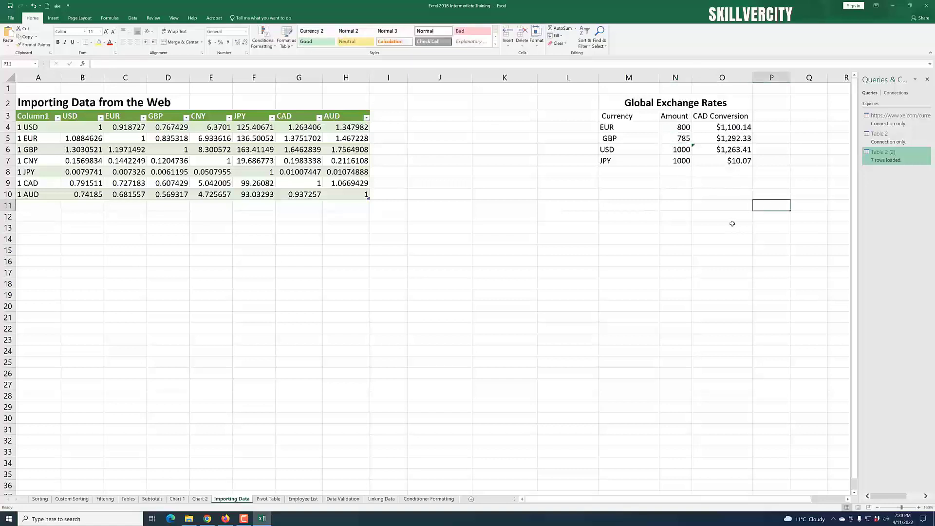
Step: Change the USD amount in N6 to 590 and the JPY amount in N7 to 546
{"action": "left_click", "coordinate": [677, 149]}
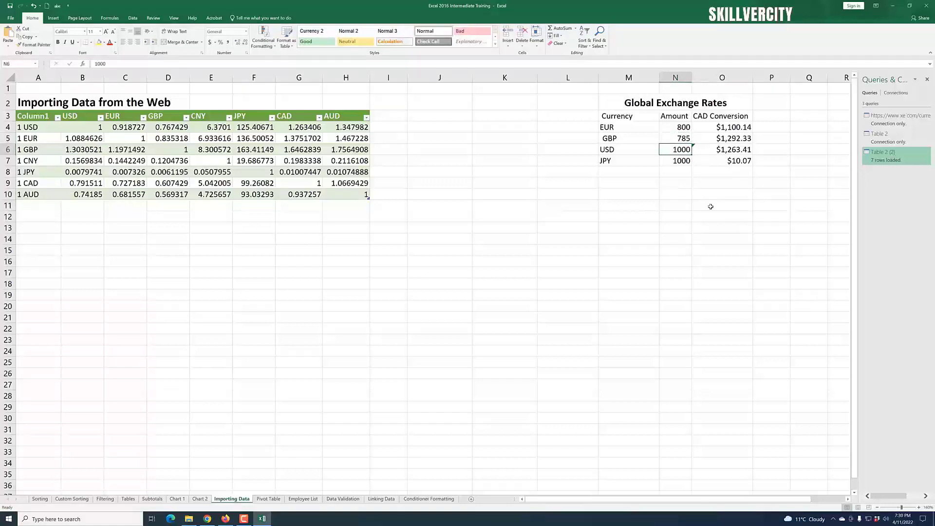
{"action": "type", "text": "590"}
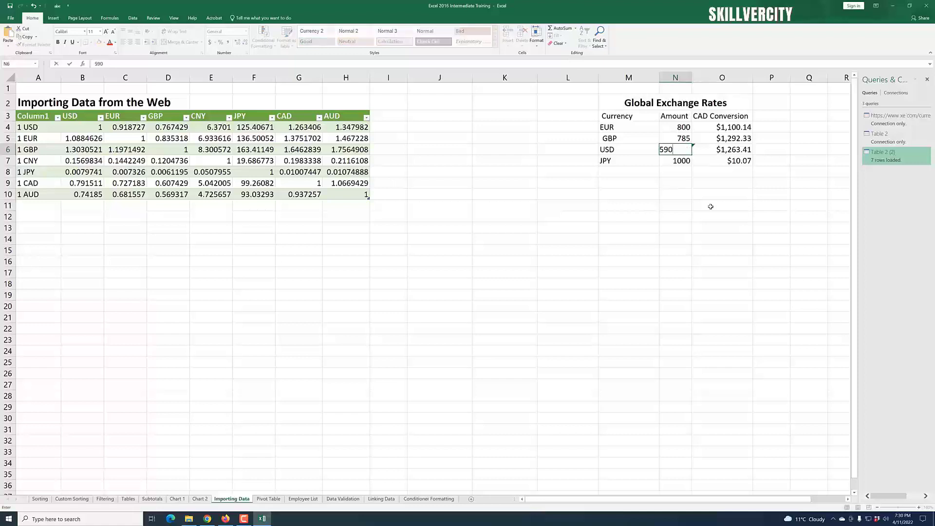
{"action": "key", "text": "Return"}
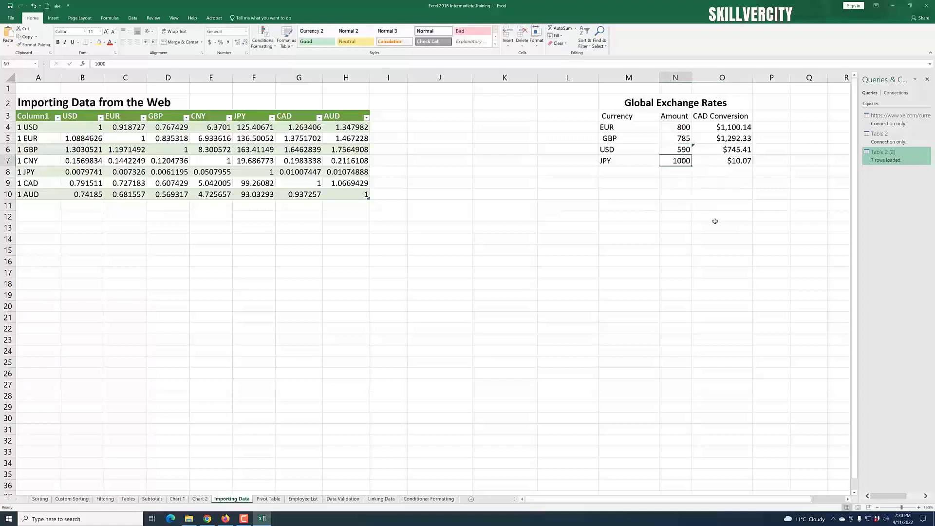
{"action": "type", "text": "546"}
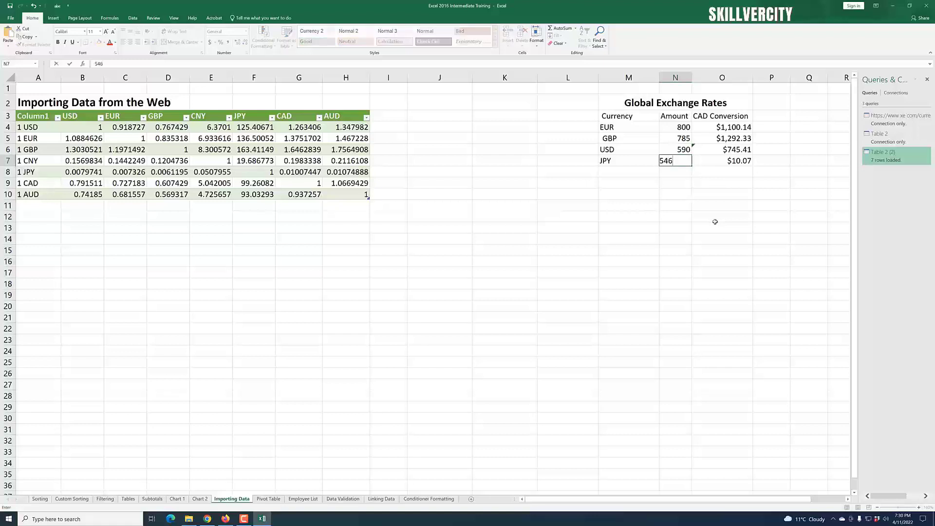
{"action": "left_click", "coordinate": [715, 224]}
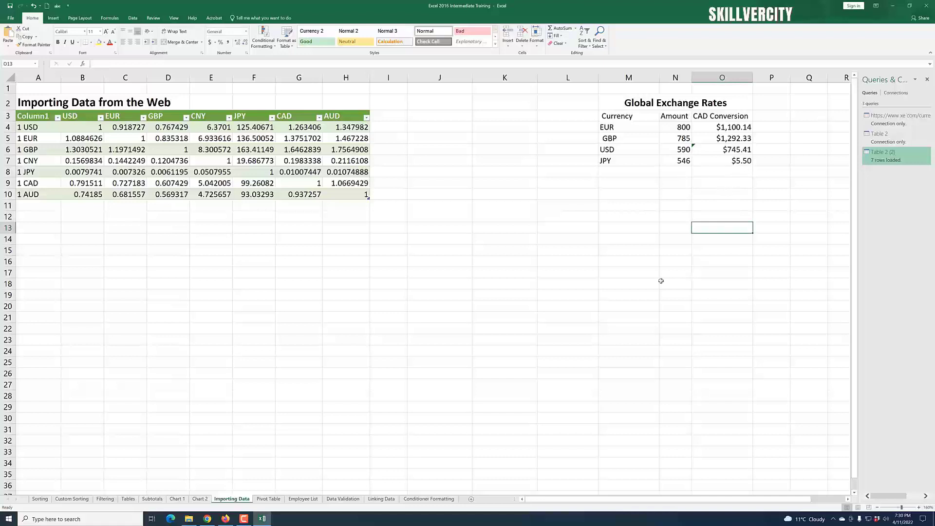
Step: Glance at the Currency Calculator web page in the browser and return to the workbook
{"action": "left_click", "coordinate": [723, 307]}
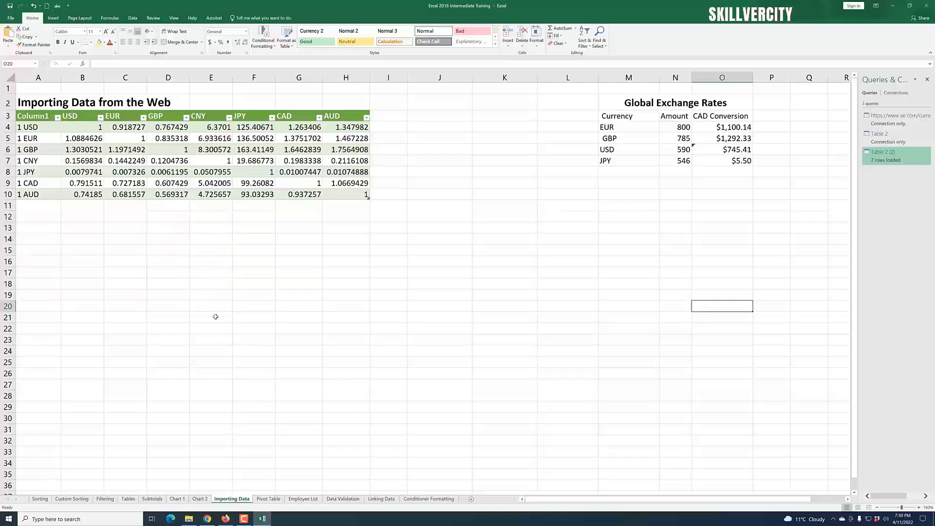
{"action": "left_click", "coordinate": [225, 518]}
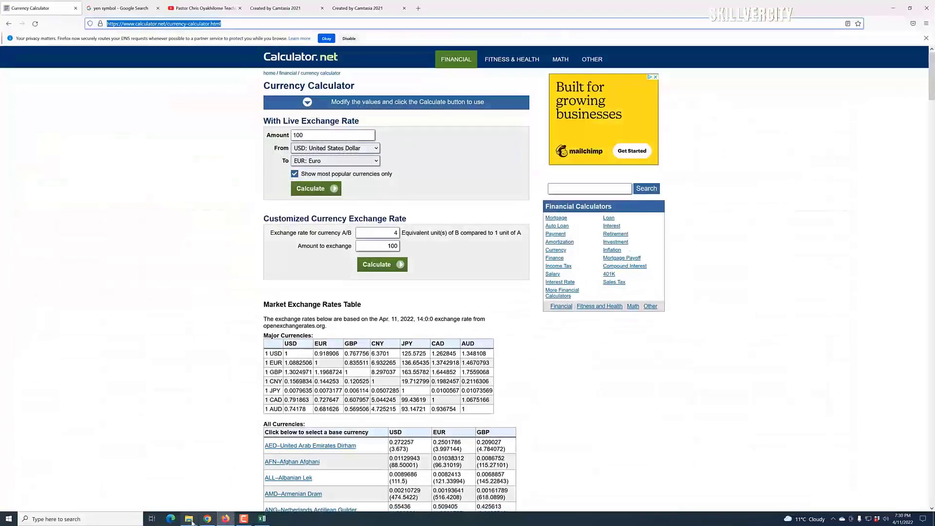
{"action": "left_click", "coordinate": [226, 519]}
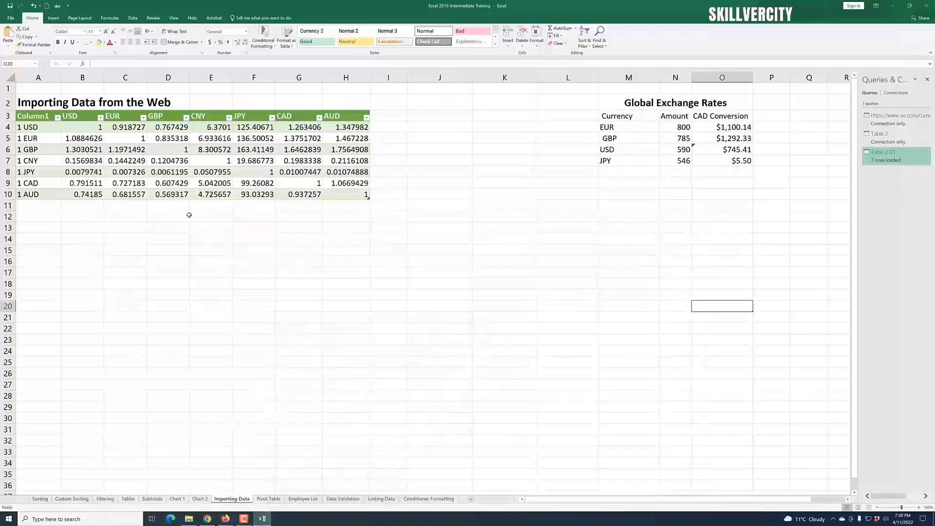
Step: Refresh all the workbook's data connections
{"action": "left_click", "coordinate": [133, 18]}
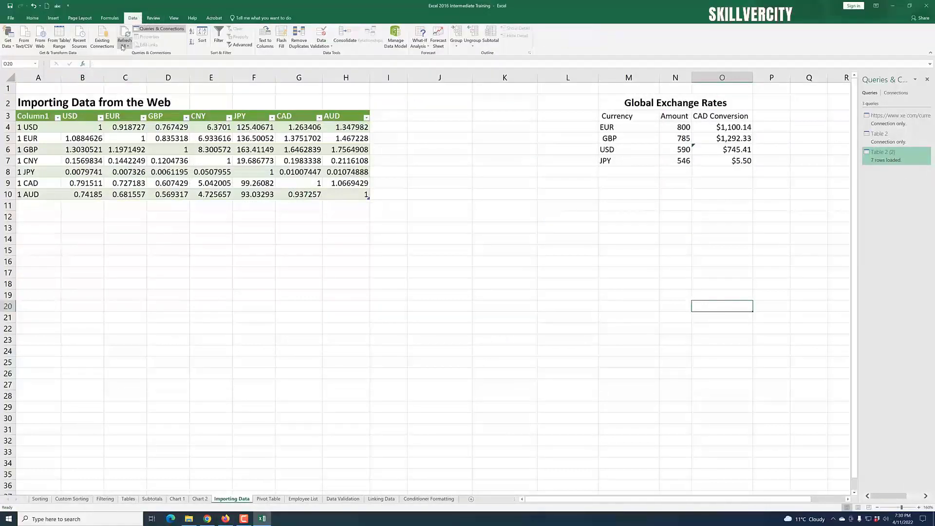
{"action": "left_click", "coordinate": [123, 45]}
{"action": "left_click", "coordinate": [144, 57]}
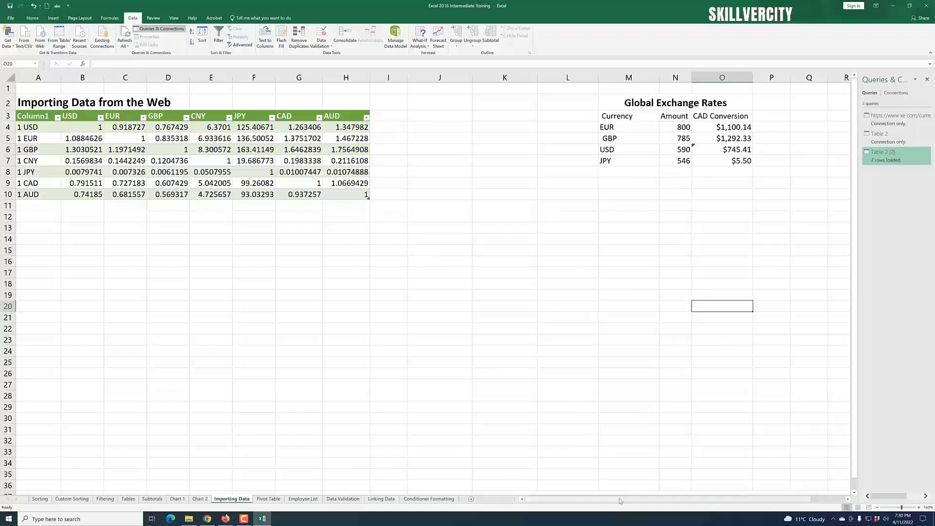
Step: Delete the empty columns J to L between the imported rates table and the Global Exchange Rates section
{"action": "left_click_drag", "start_coordinate": [619, 501], "coordinate": [711, 502]}
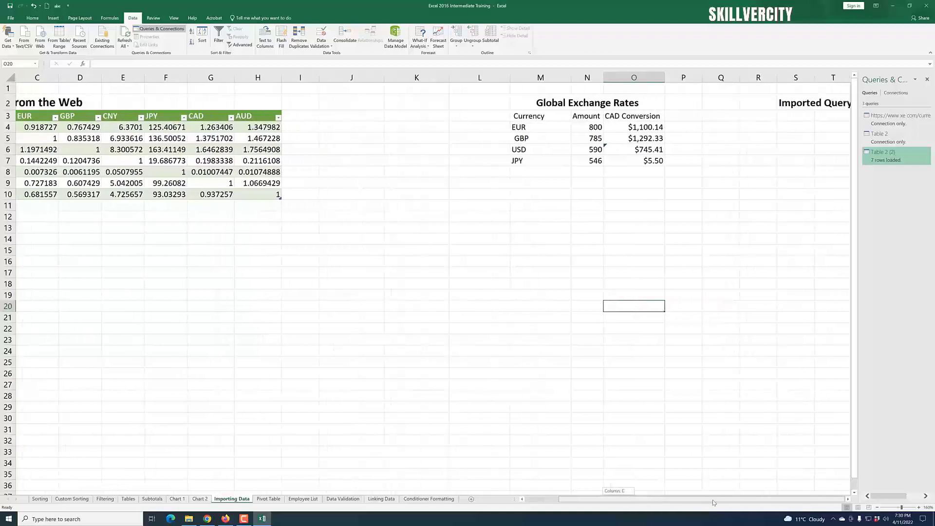
{"action": "left_click", "coordinate": [848, 500]}
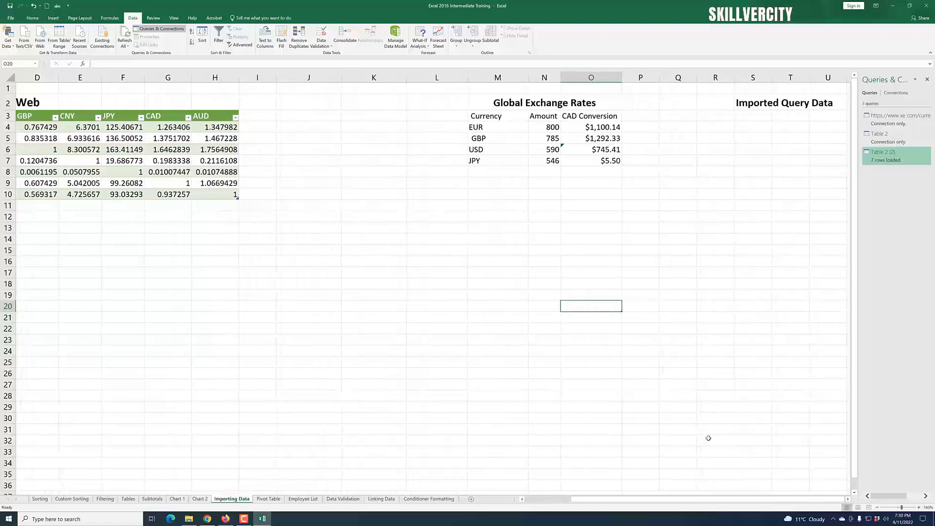
{"action": "left_click_drag", "start_coordinate": [312, 78], "coordinate": [427, 91]}
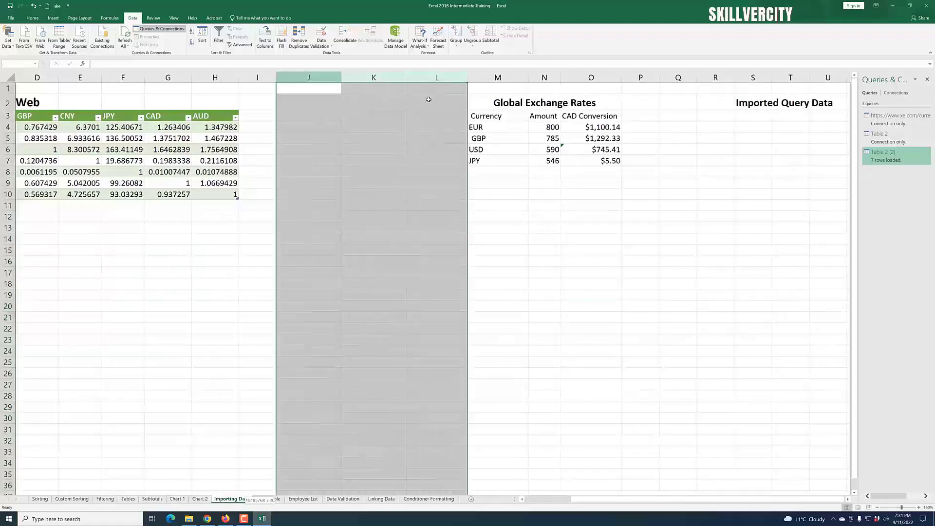
{"action": "right_click", "coordinate": [326, 80]}
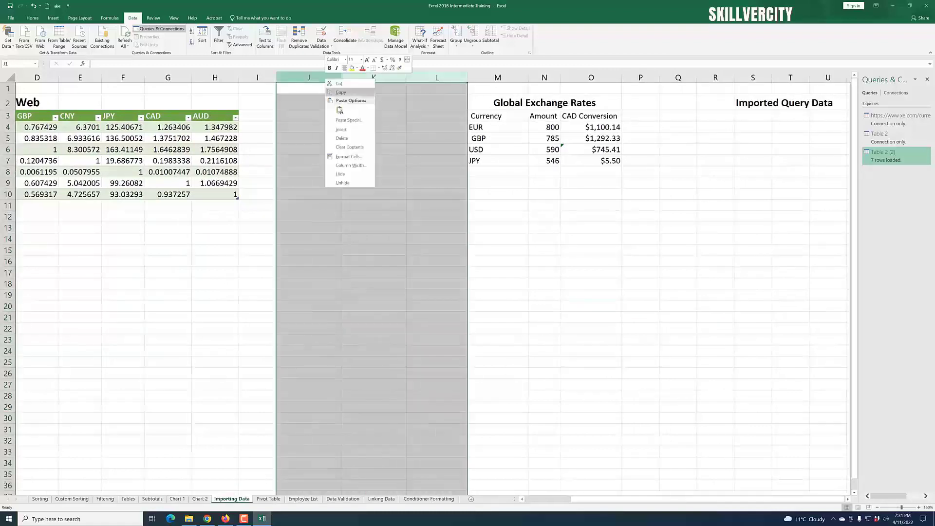
{"action": "left_click", "coordinate": [363, 139]}
{"action": "left_click", "coordinate": [590, 269]}
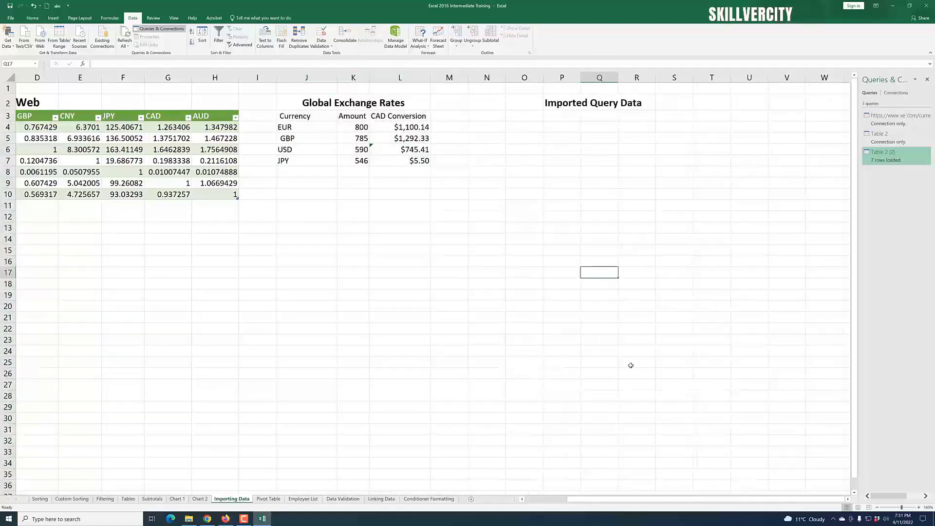
Step: Select cell N3 under Imported Query Data and start a Get Data import from an Excel workbook
{"action": "left_click", "coordinate": [493, 124]}
{"action": "left_click", "coordinate": [493, 117]}
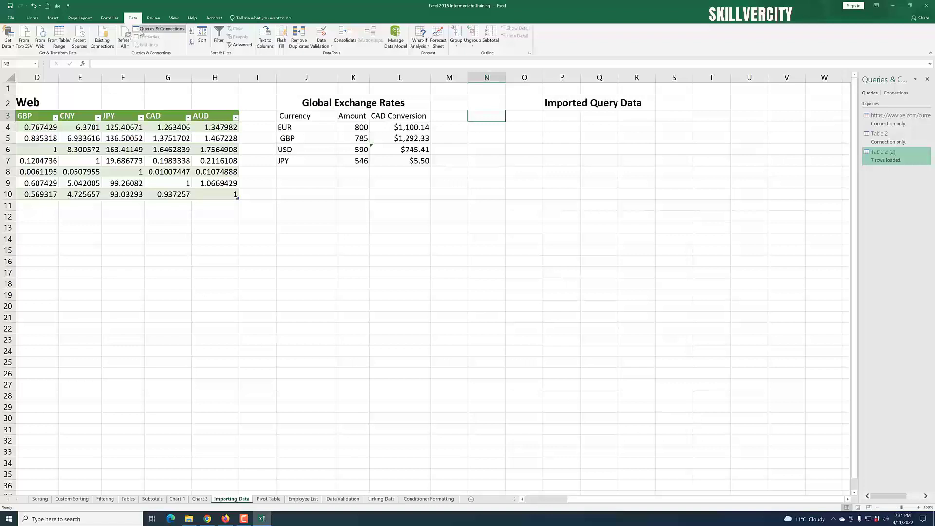
{"action": "left_click", "coordinate": [13, 48]}
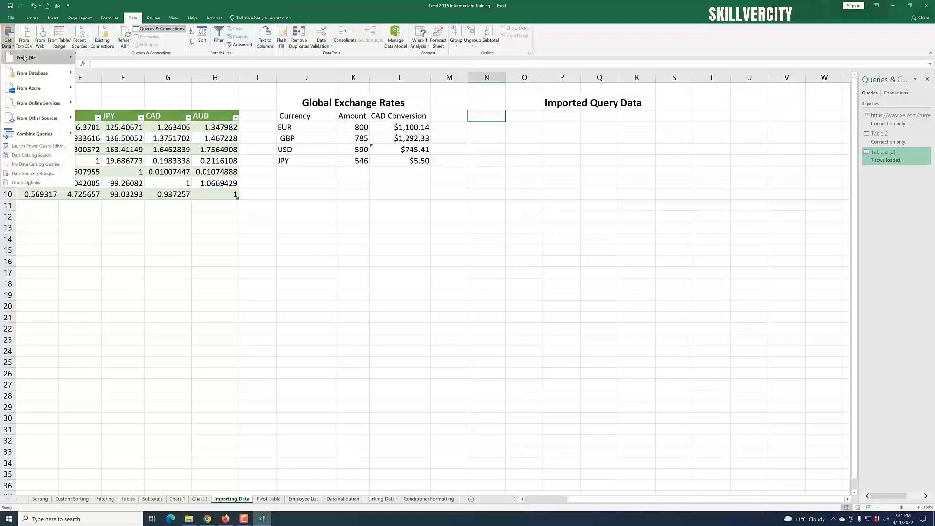
{"action": "mouse_move", "coordinate": [25, 58]}
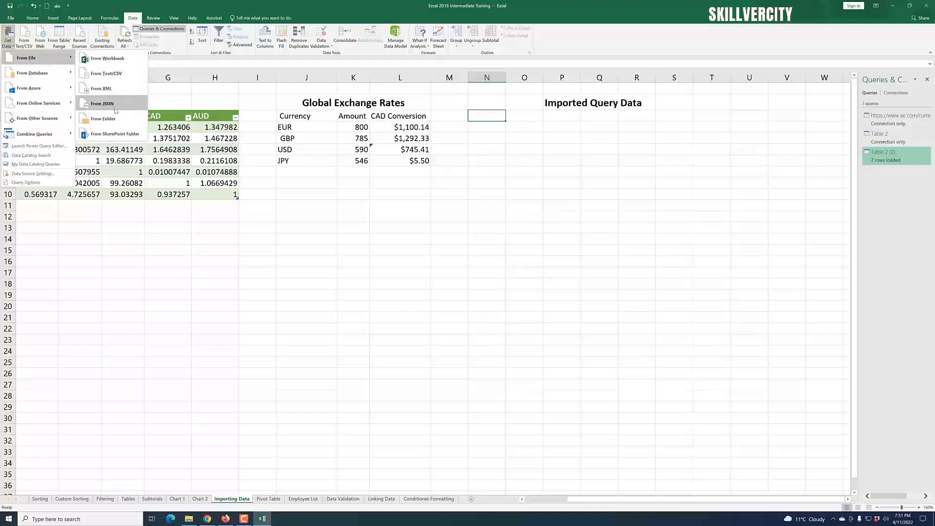
{"action": "mouse_move", "coordinate": [38, 79]}
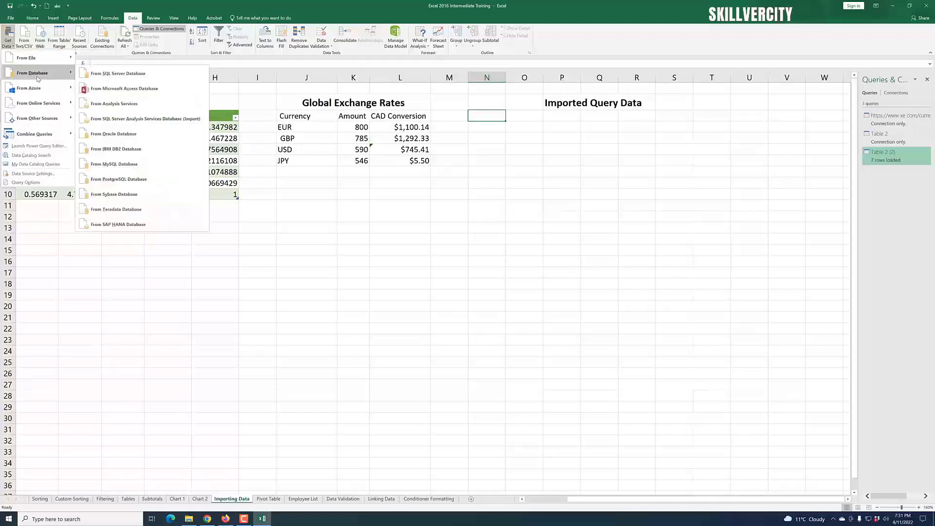
{"action": "mouse_move", "coordinate": [48, 107]}
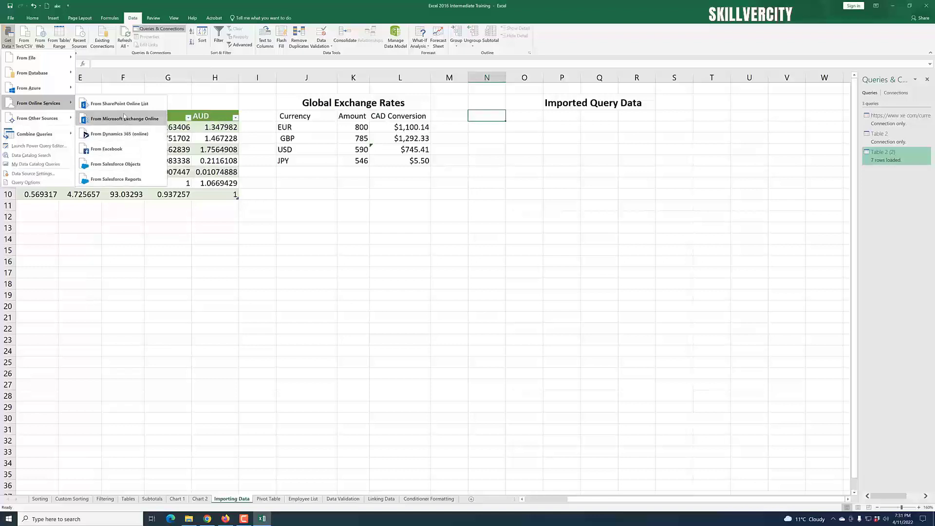
{"action": "mouse_move", "coordinate": [54, 62]}
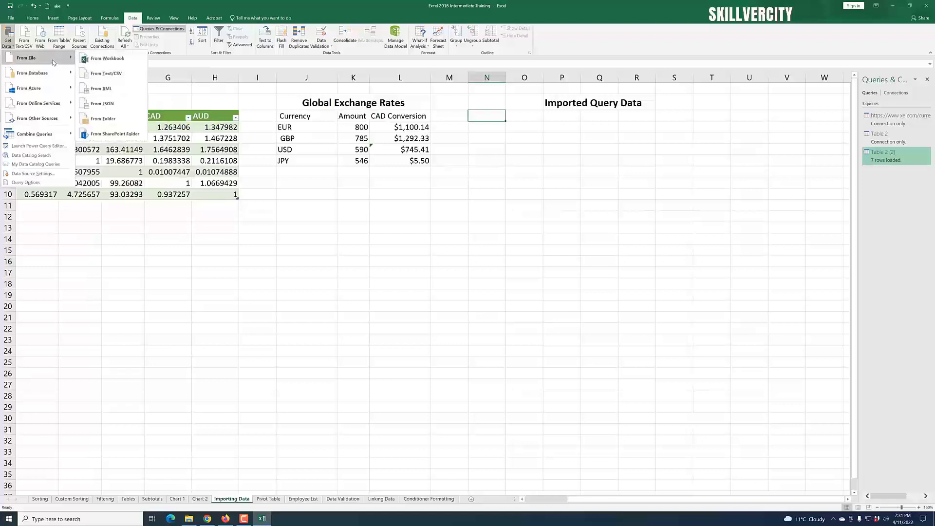
{"action": "left_click", "coordinate": [116, 59]}
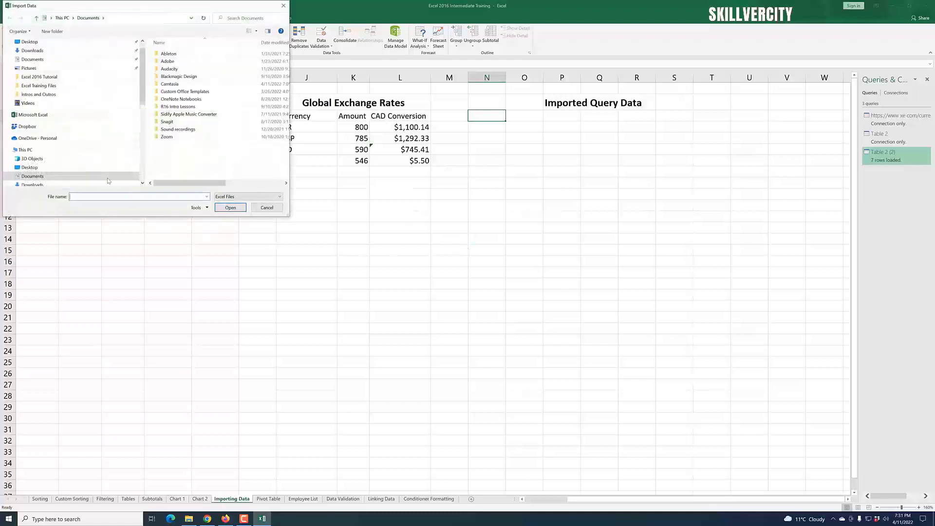
Step: Open the Excel 2016 Tutorial File 1 workbook from the Excel 2016 Tutorial folder on the Desktop as the source
{"action": "left_click_drag", "start_coordinate": [141, 88], "coordinate": [143, 79]}
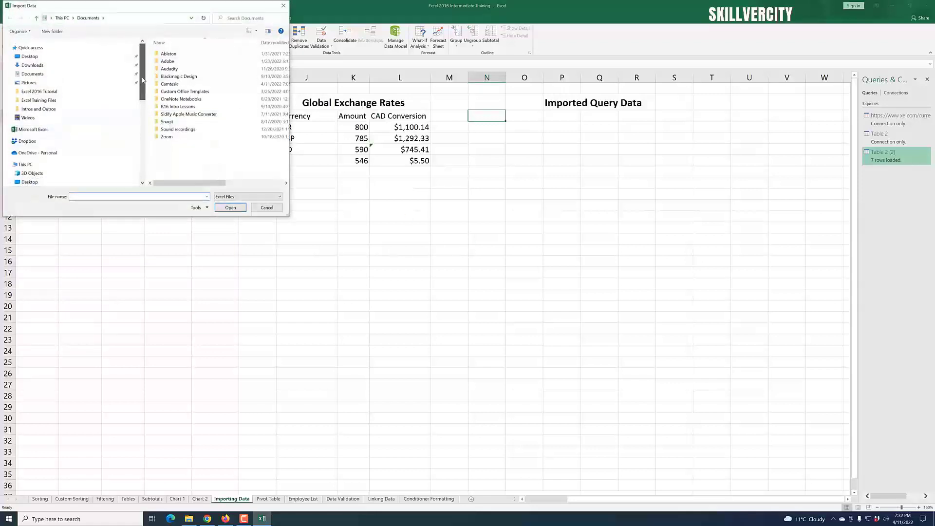
{"action": "scroll", "coordinate": [73, 168], "scroll_direction": "down", "scroll_amount": 4}
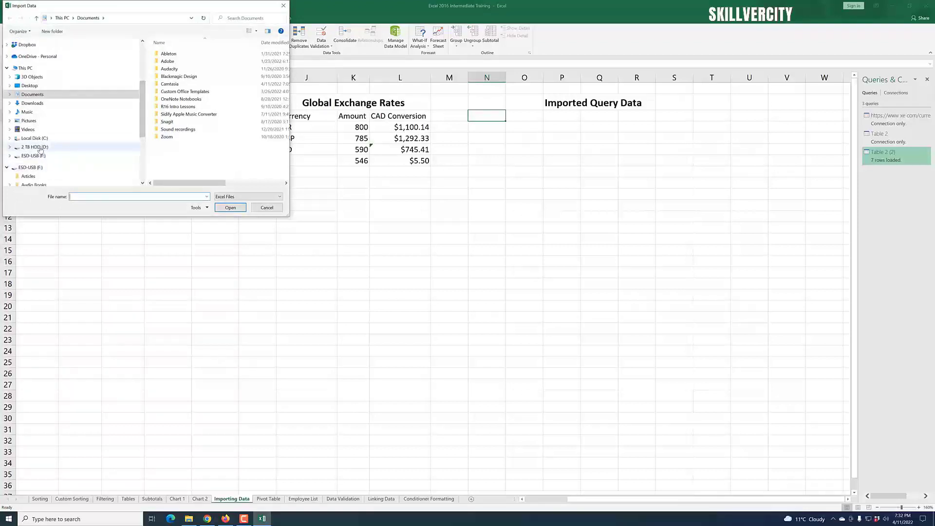
{"action": "scroll", "coordinate": [58, 97], "scroll_direction": "up", "scroll_amount": 3}
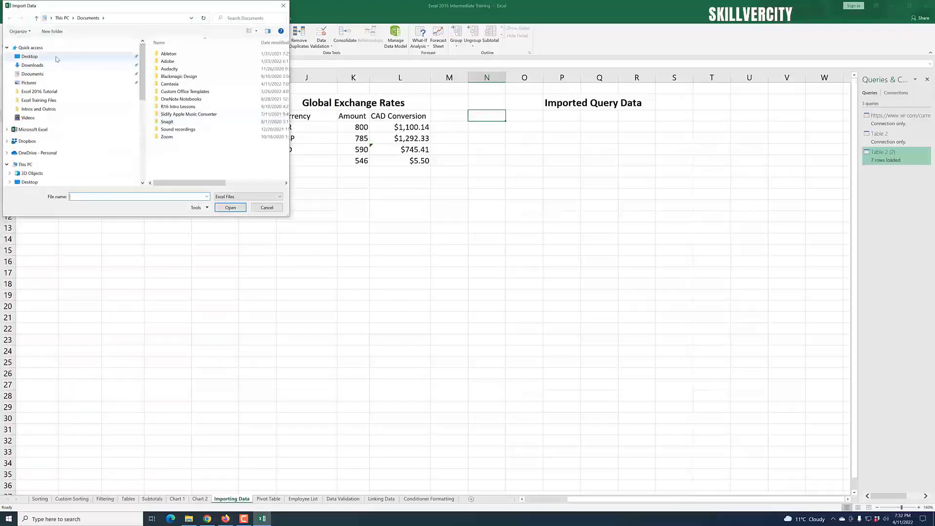
{"action": "left_click", "coordinate": [56, 57]}
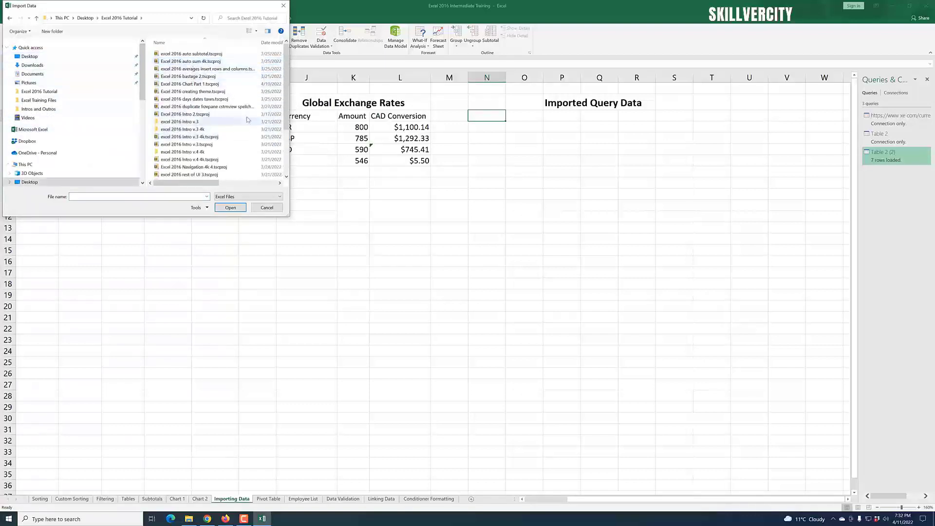
{"action": "scroll", "coordinate": [272, 169], "scroll_direction": "down", "scroll_amount": 3}
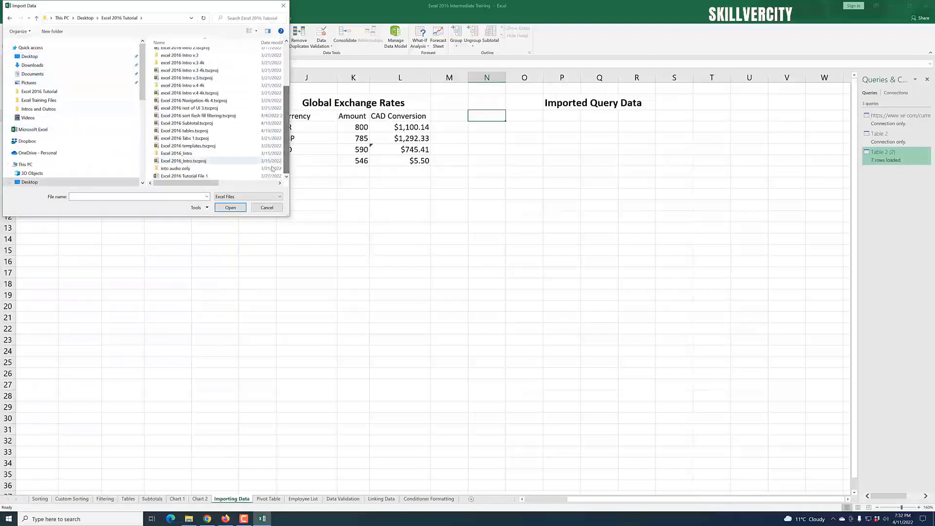
{"action": "left_click", "coordinate": [190, 175]}
{"action": "left_click", "coordinate": [229, 208]}
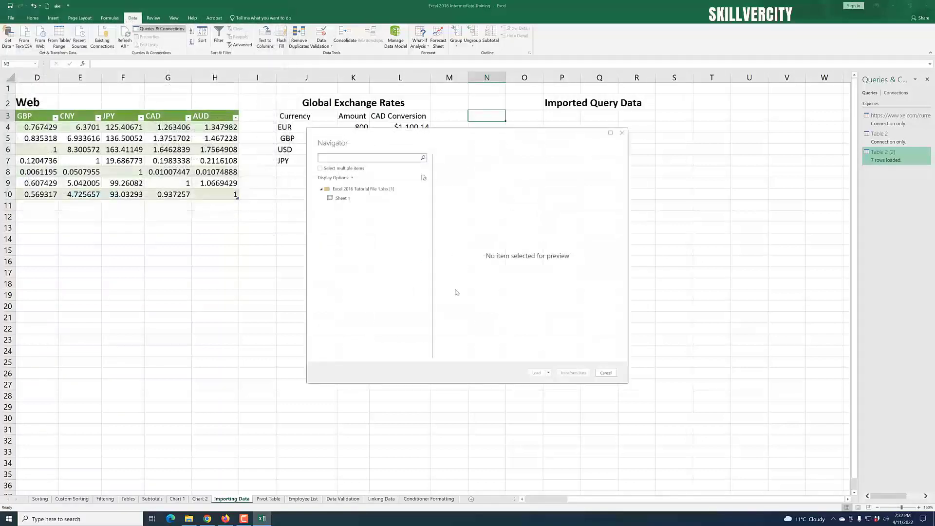
Step: Load Sheet 1 as a table into the existing worksheet starting at cell N3
{"action": "left_click_drag", "start_coordinate": [419, 141], "coordinate": [507, 187]}
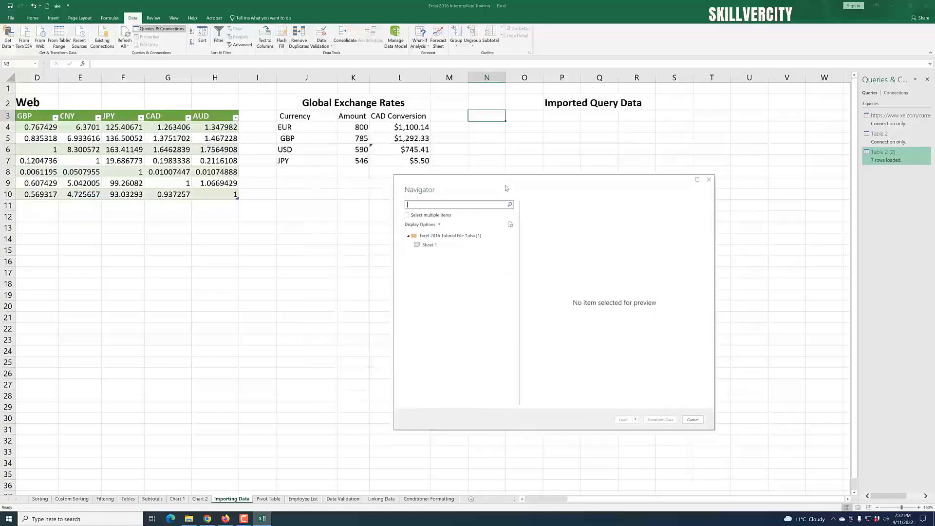
{"action": "left_click", "coordinate": [438, 247]}
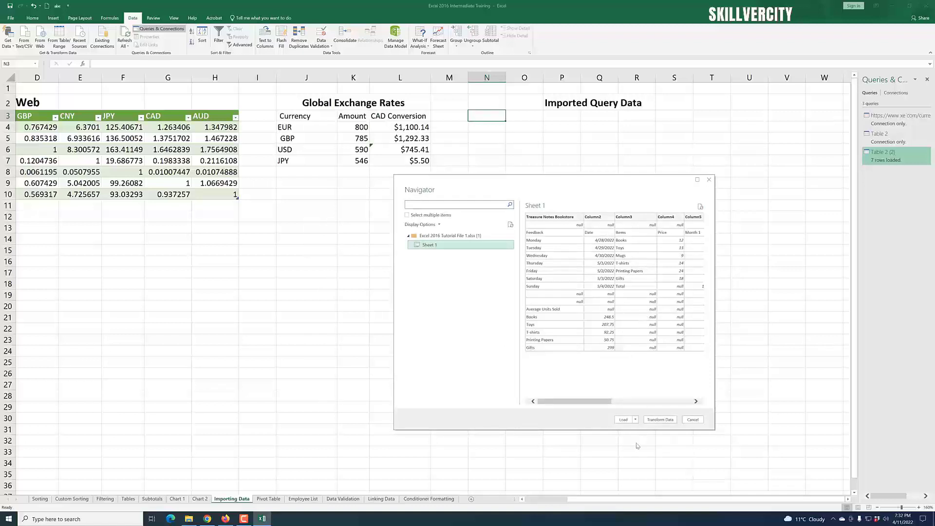
{"action": "left_click", "coordinate": [636, 420]}
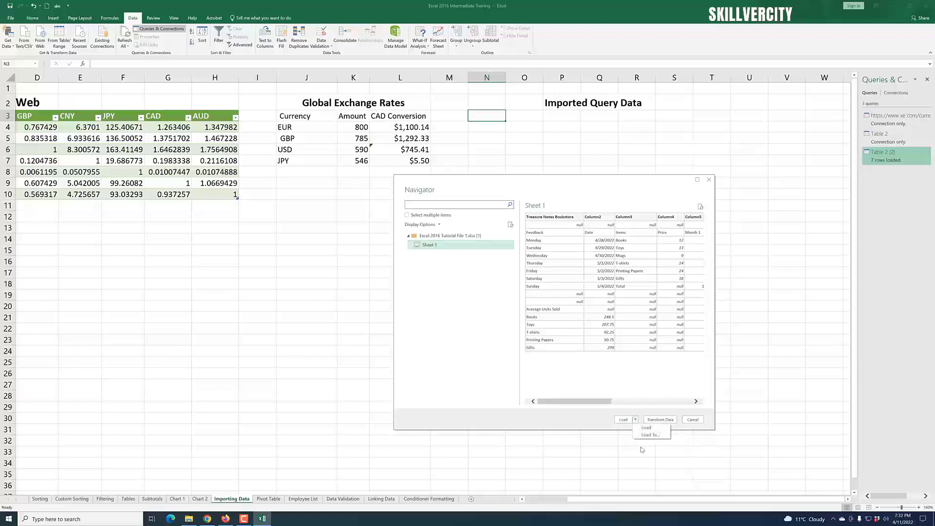
{"action": "left_click", "coordinate": [650, 435]}
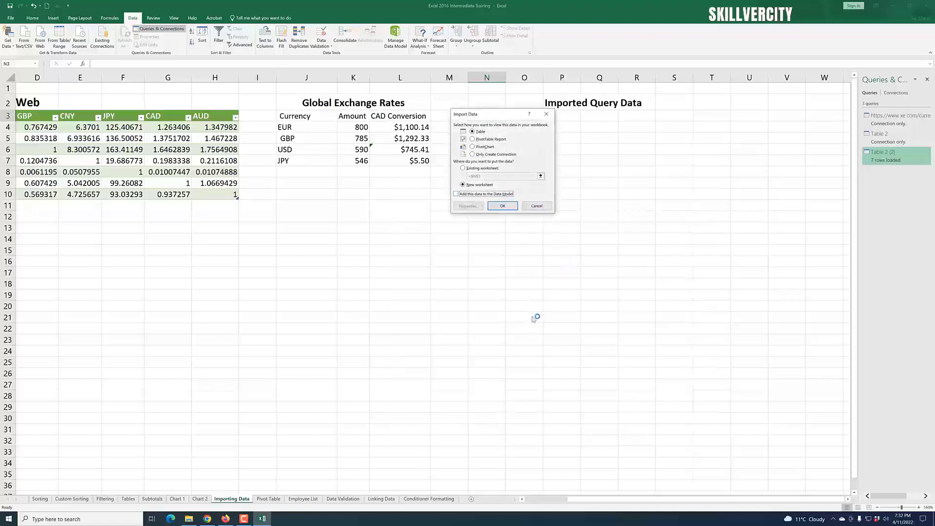
{"action": "left_click", "coordinate": [463, 168]}
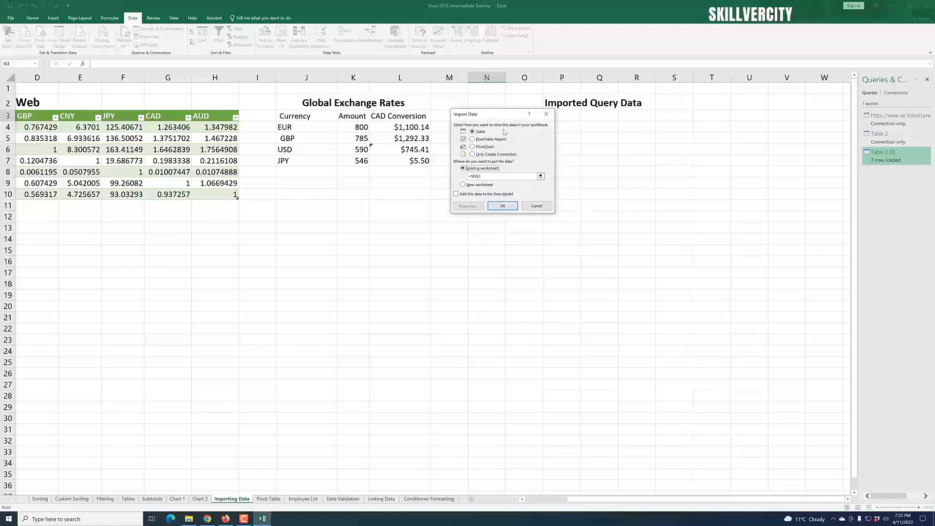
{"action": "left_click_drag", "start_coordinate": [510, 121], "coordinate": [664, 174]}
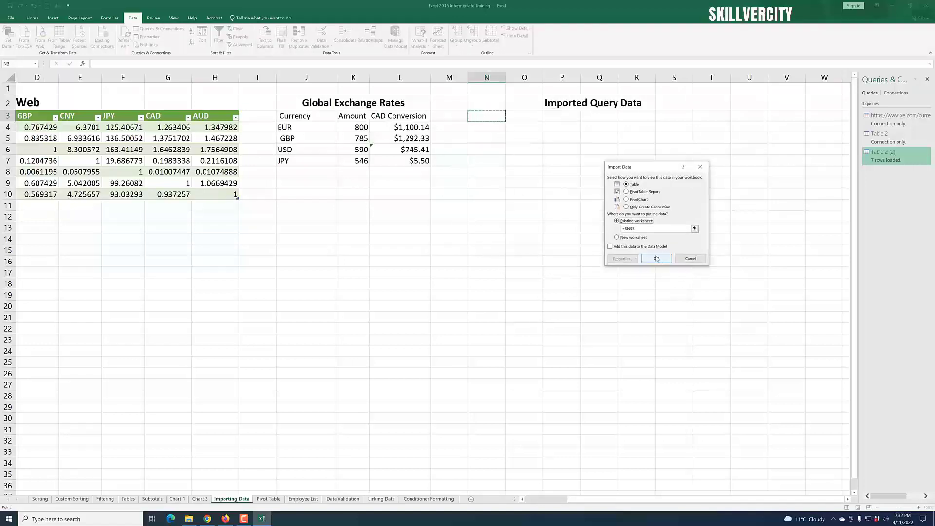
{"action": "left_click", "coordinate": [657, 258]}
{"action": "left_click_drag", "start_coordinate": [617, 499], "coordinate": [687, 504]}
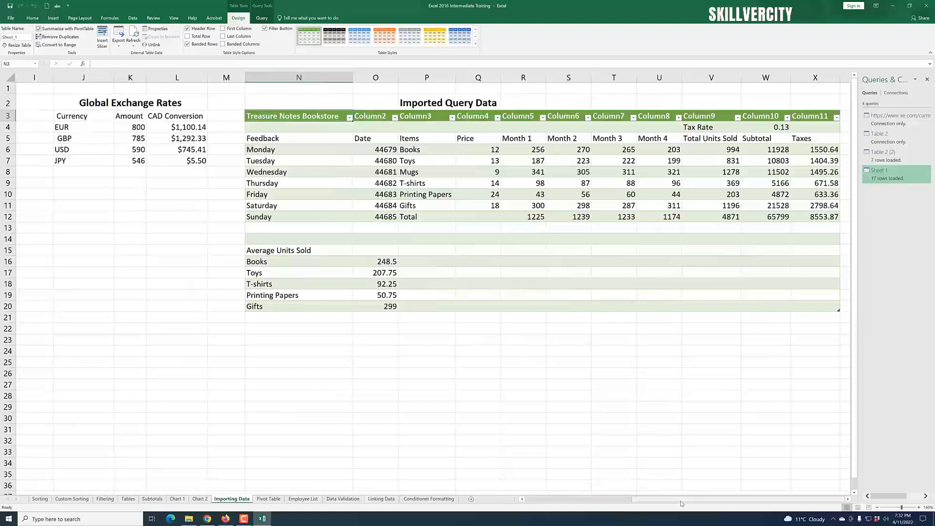
{"action": "left_click_drag", "start_coordinate": [680, 502], "coordinate": [577, 504]}
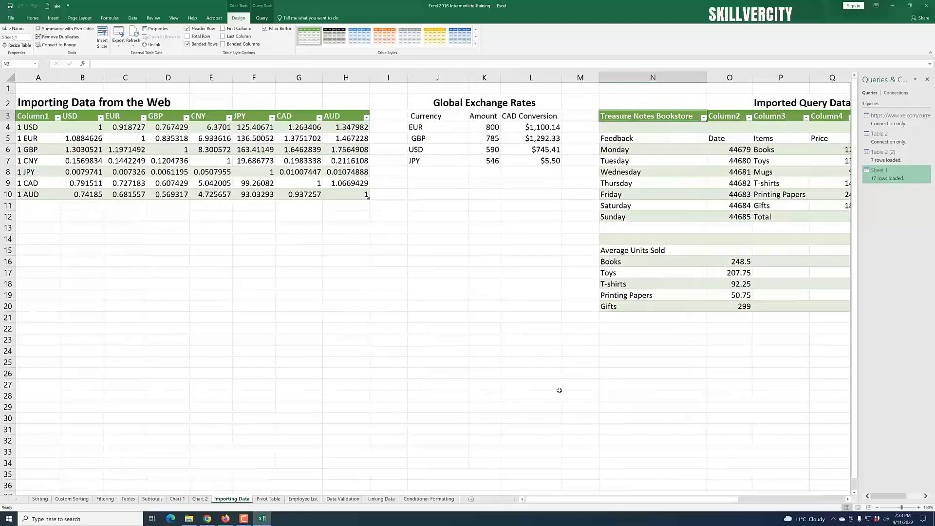
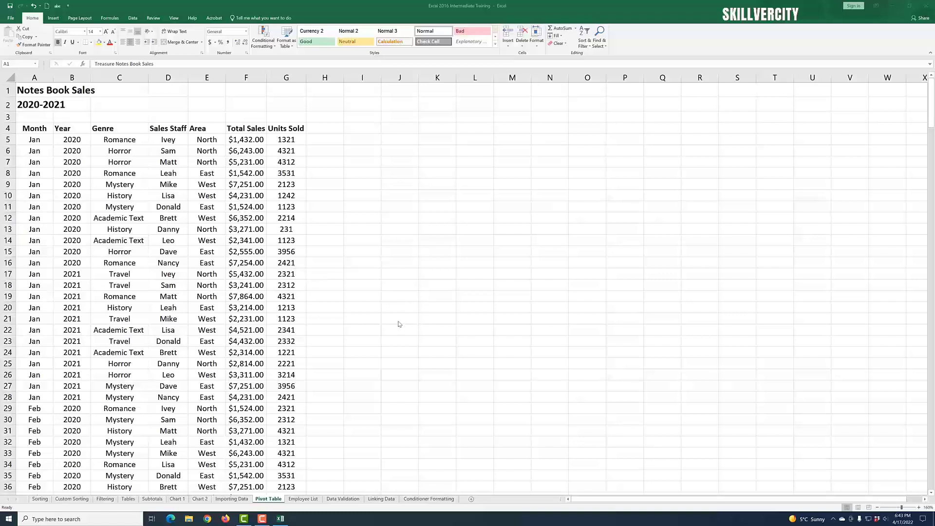
{"action": "scroll", "coordinate": [341, 268], "scroll_direction": "down", "scroll_amount": 5}
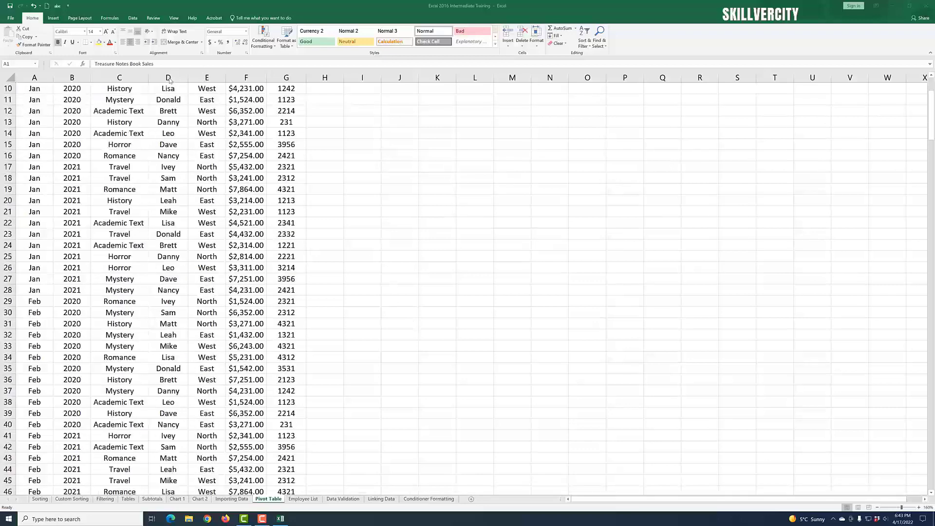
{"action": "scroll", "coordinate": [298, 216], "scroll_direction": "up", "scroll_amount": 5}
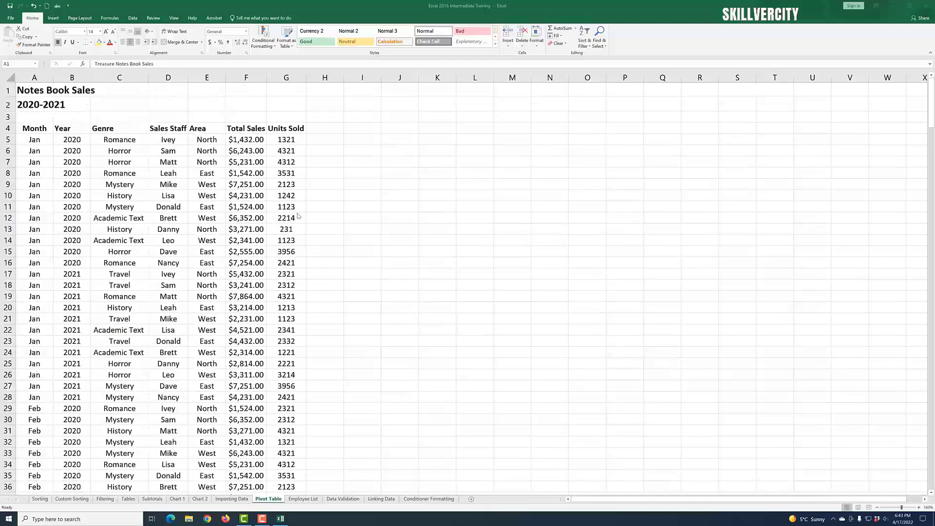
{"action": "left_click", "coordinate": [53, 18]}
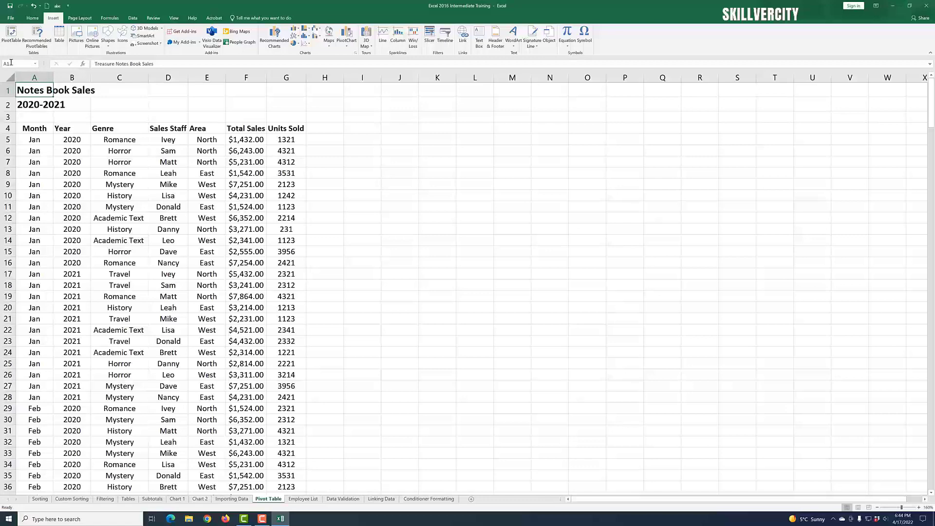
{"action": "left_click", "coordinate": [11, 36]}
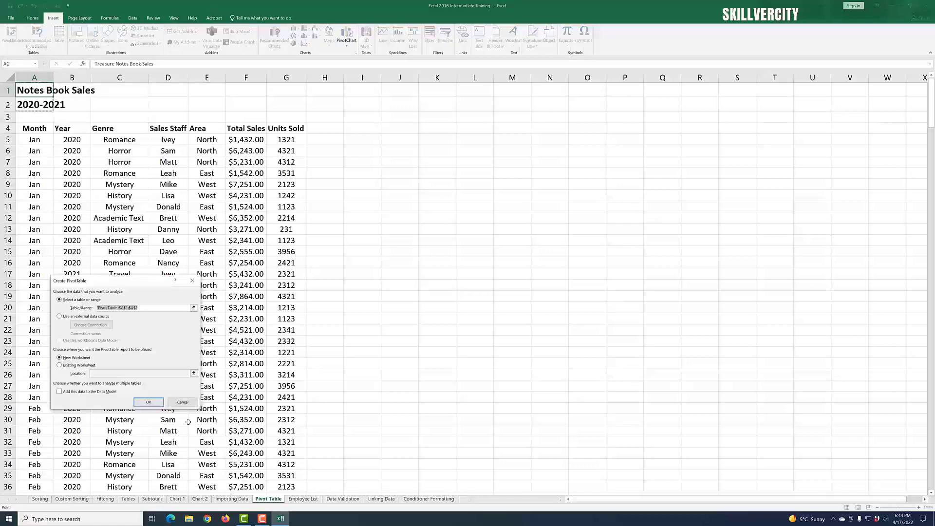
{"action": "left_click", "coordinate": [183, 403]}
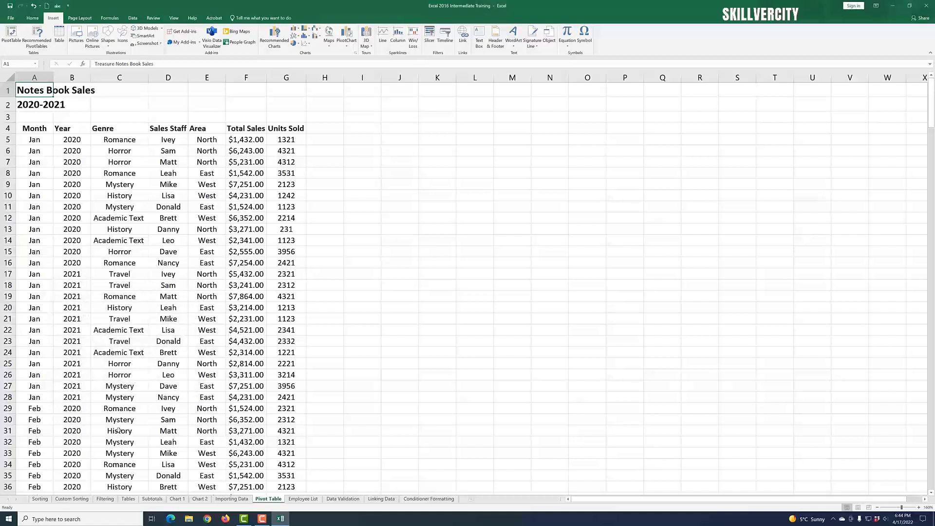
{"action": "left_click", "coordinate": [129, 209]}
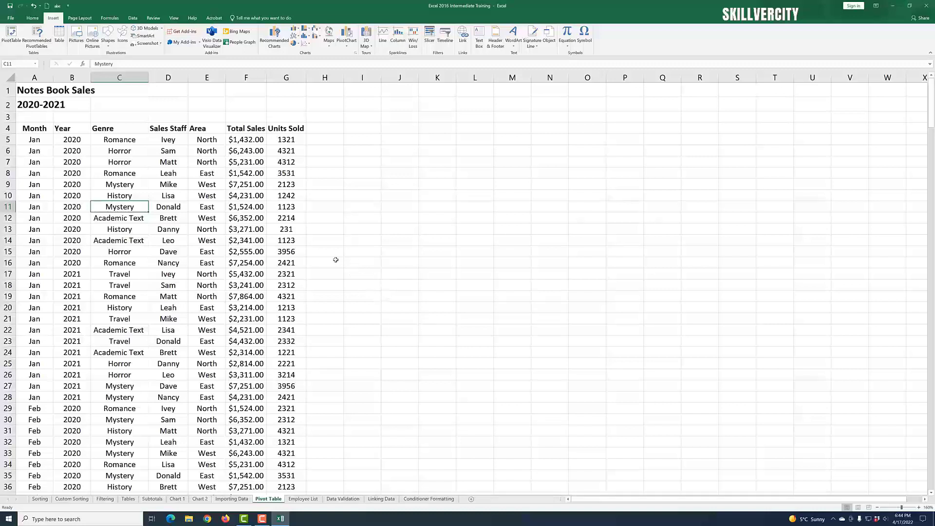
{"action": "left_click", "coordinate": [128, 185]}
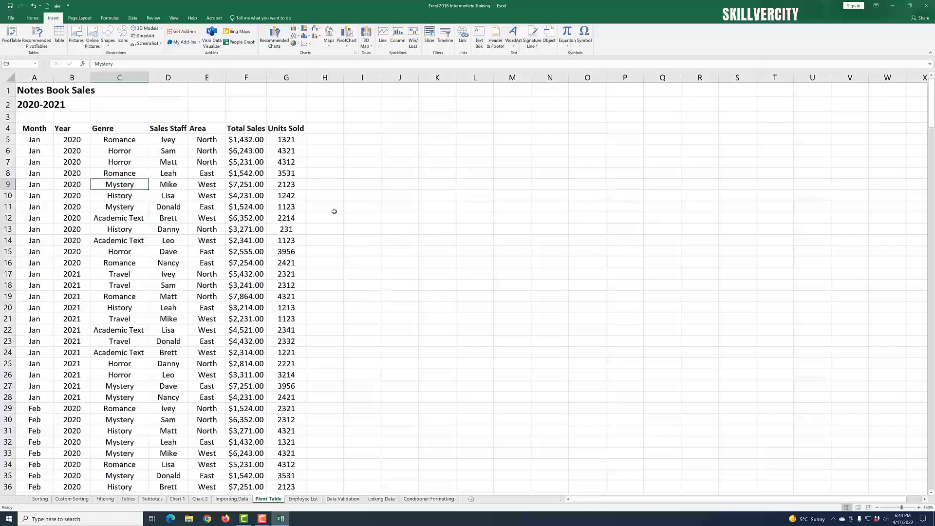
{"action": "left_click", "coordinate": [368, 210]}
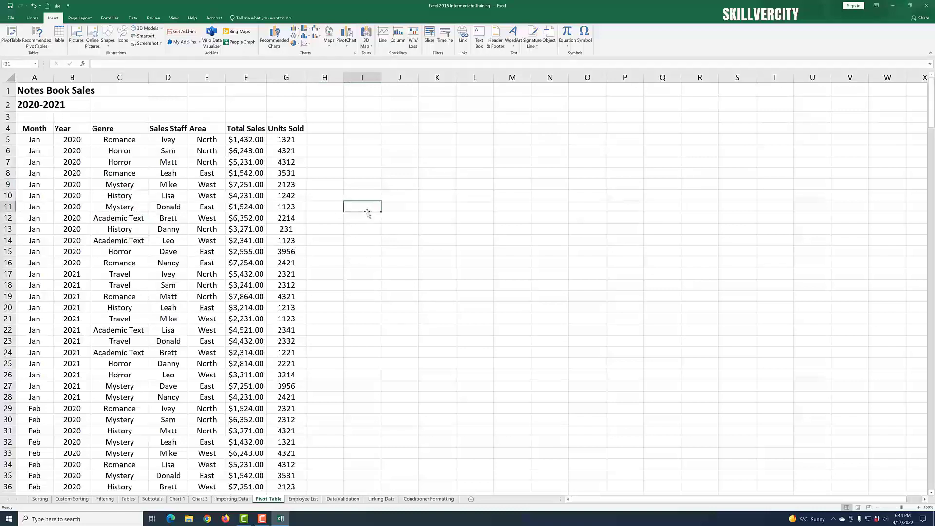
{"action": "left_click", "coordinate": [11, 37]}
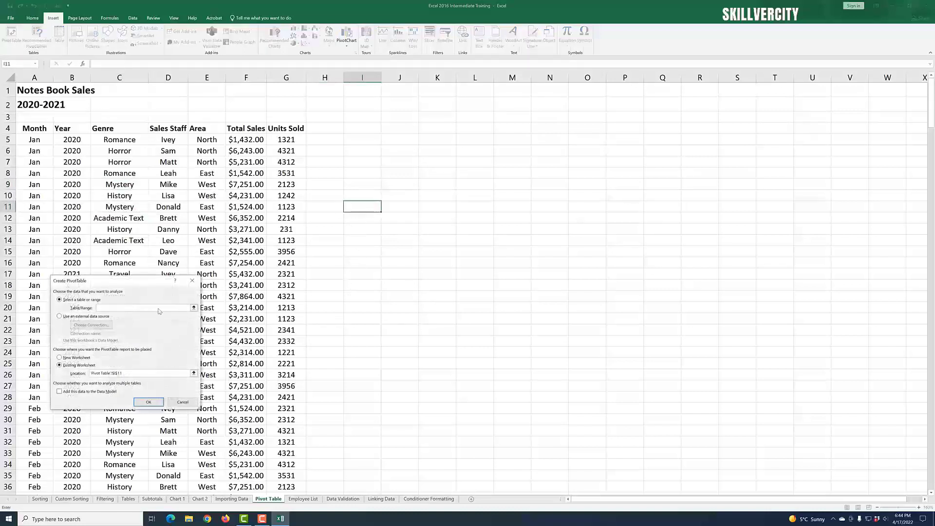
{"action": "left_click_drag", "start_coordinate": [103, 284], "coordinate": [491, 191]}
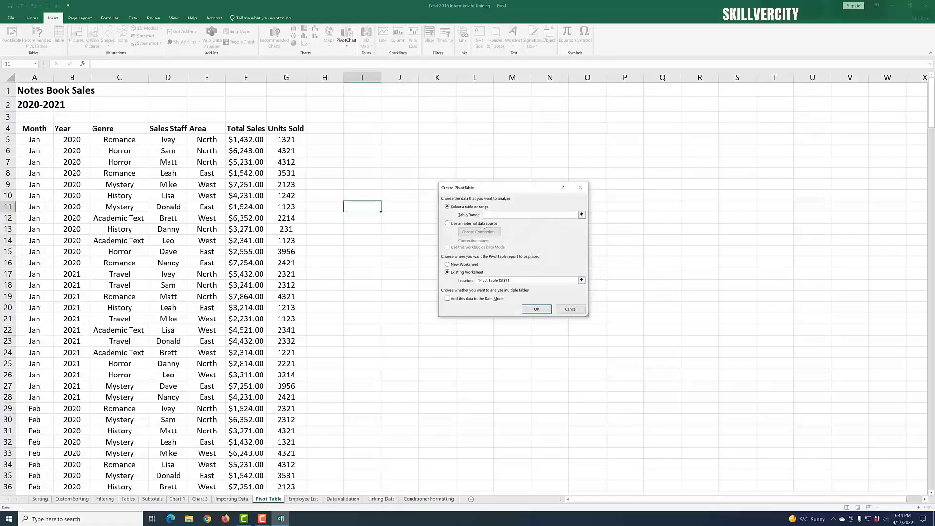
{"action": "scroll", "coordinate": [278, 236], "scroll_direction": "down", "scroll_amount": 20}
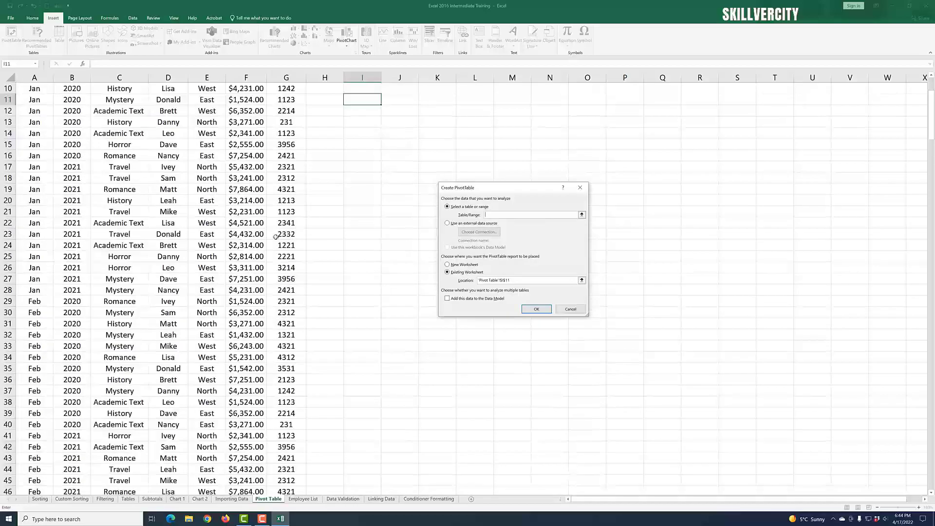
{"action": "scroll", "coordinate": [279, 235], "scroll_direction": "down", "scroll_amount": 20}
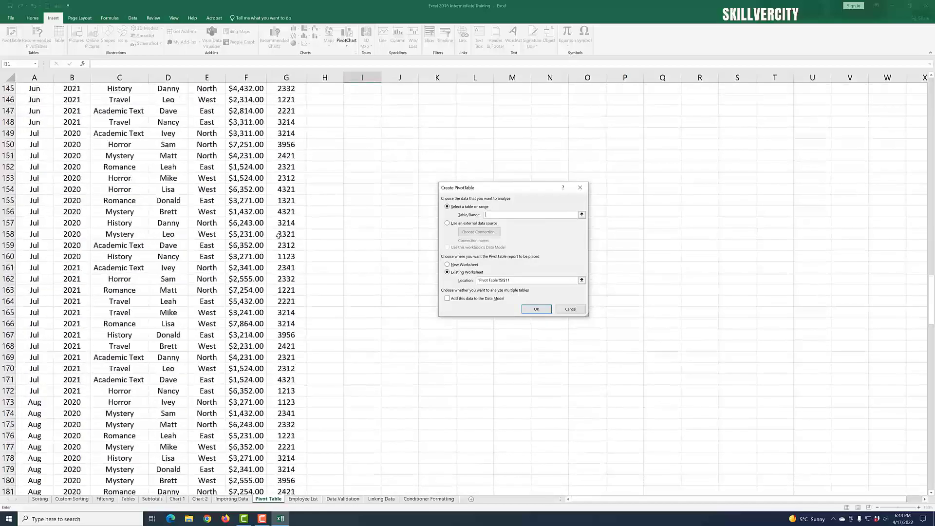
{"action": "scroll", "coordinate": [279, 236], "scroll_direction": "up", "scroll_amount": 20}
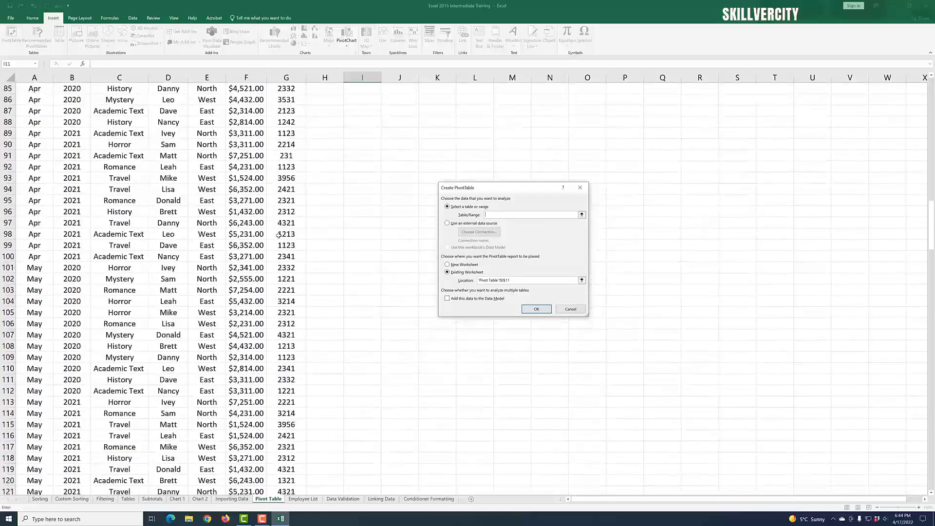
{"action": "scroll", "coordinate": [279, 236], "scroll_direction": "up", "scroll_amount": 2}
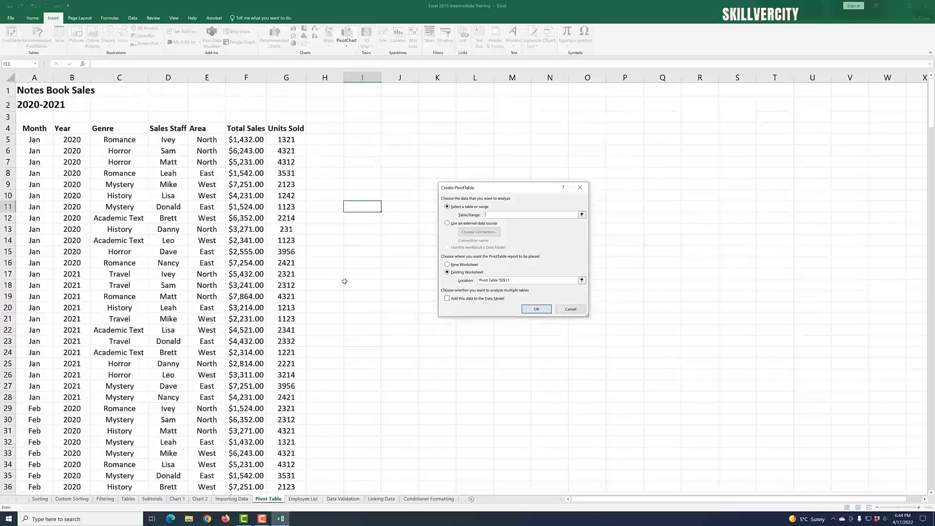
{"action": "left_click", "coordinate": [570, 309]}
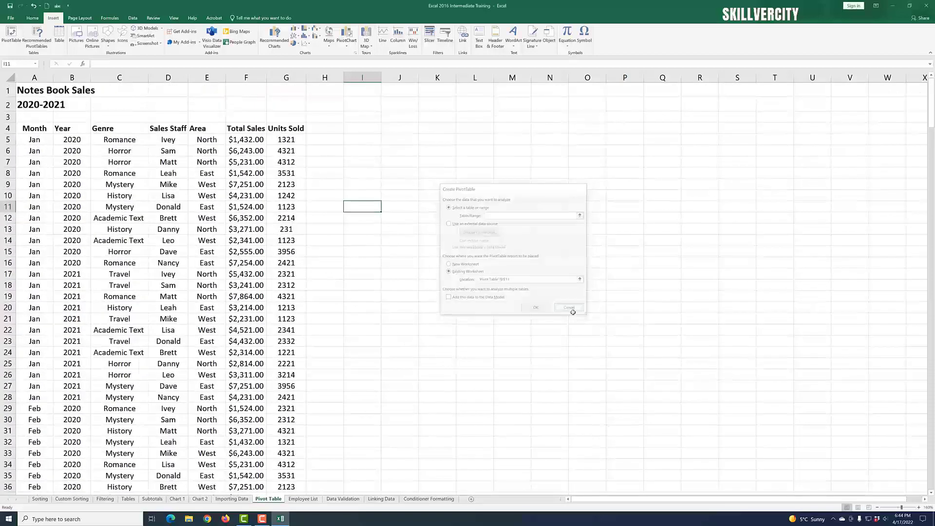
Step: Create a PivotTable from the Notes Book Sales data on a new worksheet
{"action": "left_click", "coordinate": [130, 207]}
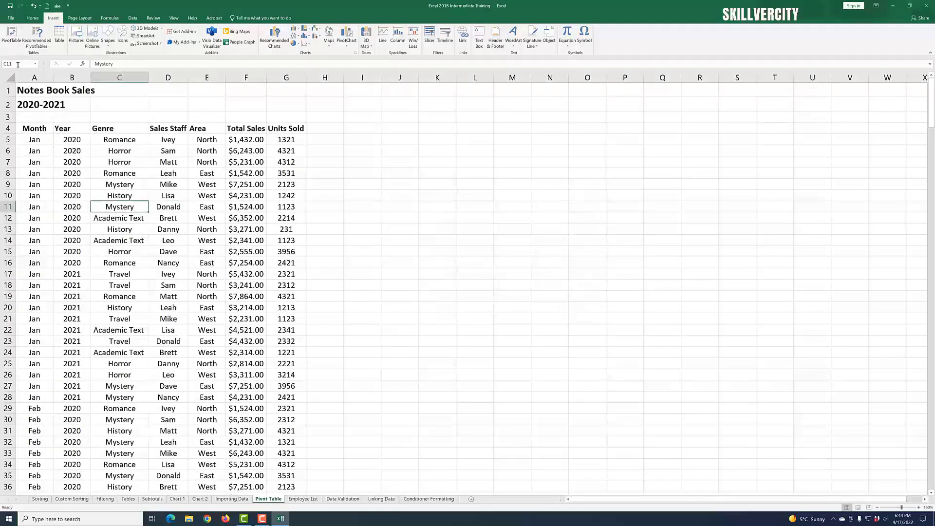
{"action": "left_click", "coordinate": [11, 37]}
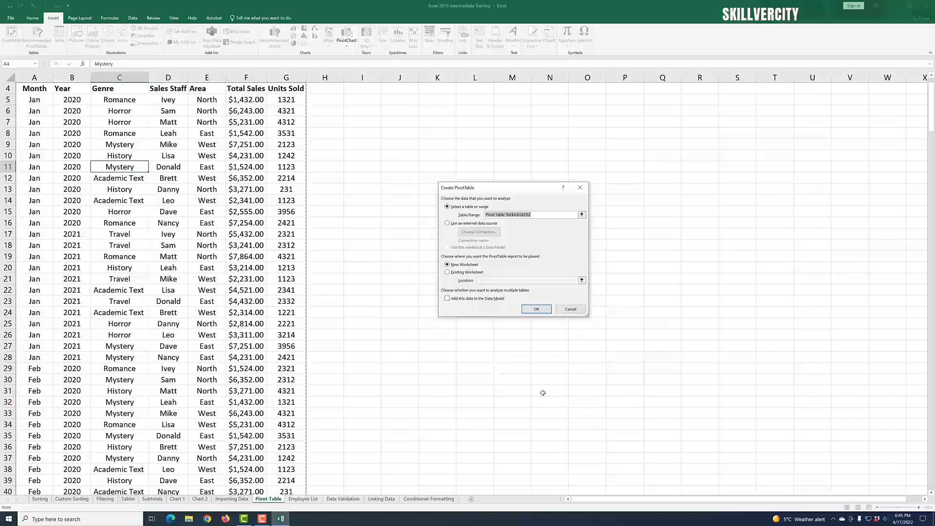
{"action": "left_click", "coordinate": [537, 310]}
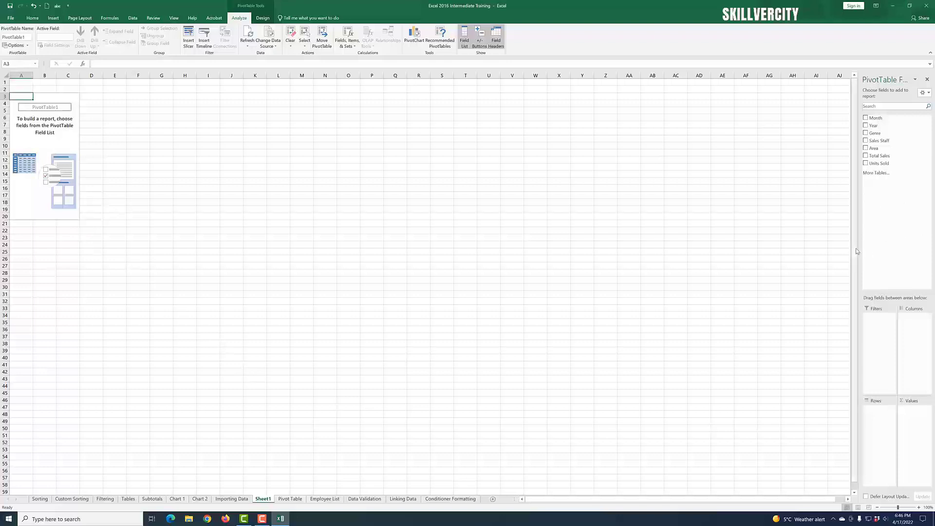
Step: Widen the PivotTable Fields pane and zoom in on the new worksheet
{"action": "left_click_drag", "start_coordinate": [855, 244], "coordinate": [645, 244]}
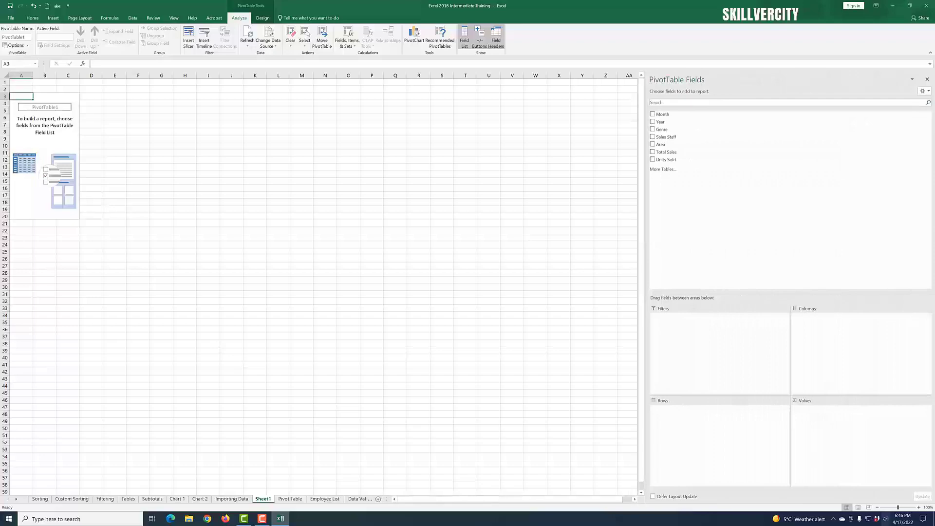
{"action": "left_click", "coordinate": [919, 508]}
{"action": "left_click", "coordinate": [919, 508]}
{"action": "left_click", "coordinate": [919, 509]}
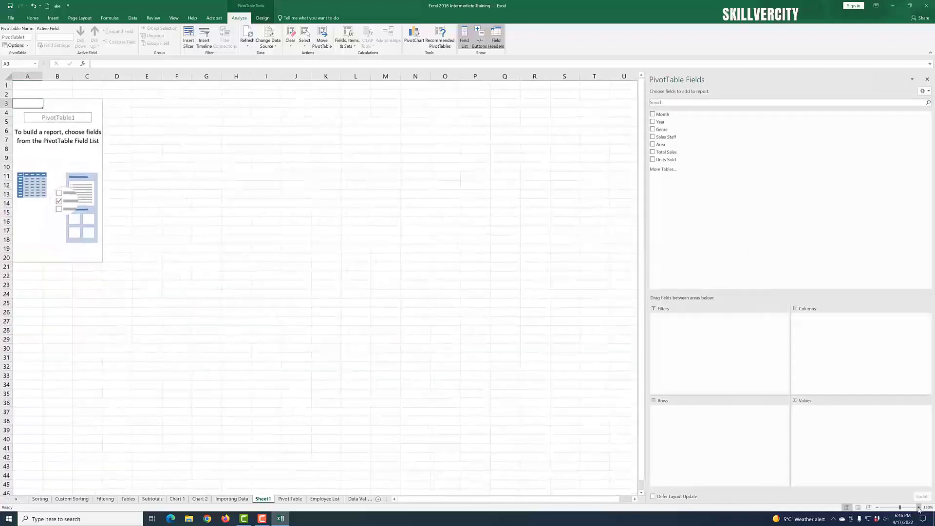
{"action": "left_click", "coordinate": [919, 508]}
{"action": "left_click", "coordinate": [918, 508]}
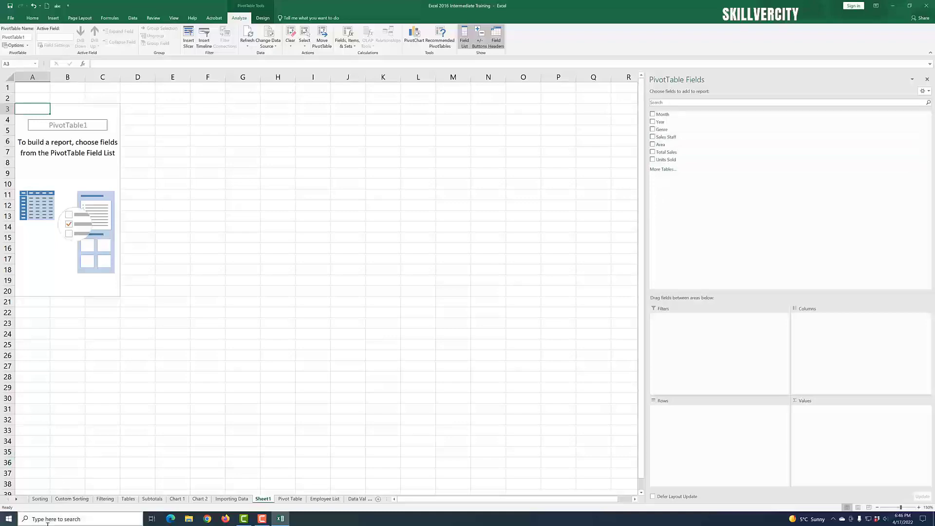
Step: Browse the source sales data on the Pivot Table sheet alongside the empty PivotTable sheet
{"action": "left_click", "coordinate": [291, 500]}
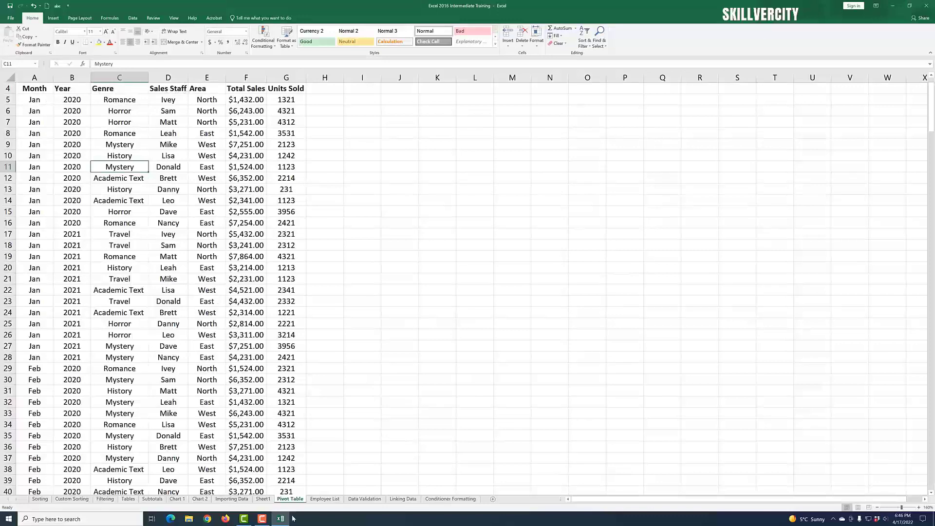
{"action": "left_click", "coordinate": [263, 499]}
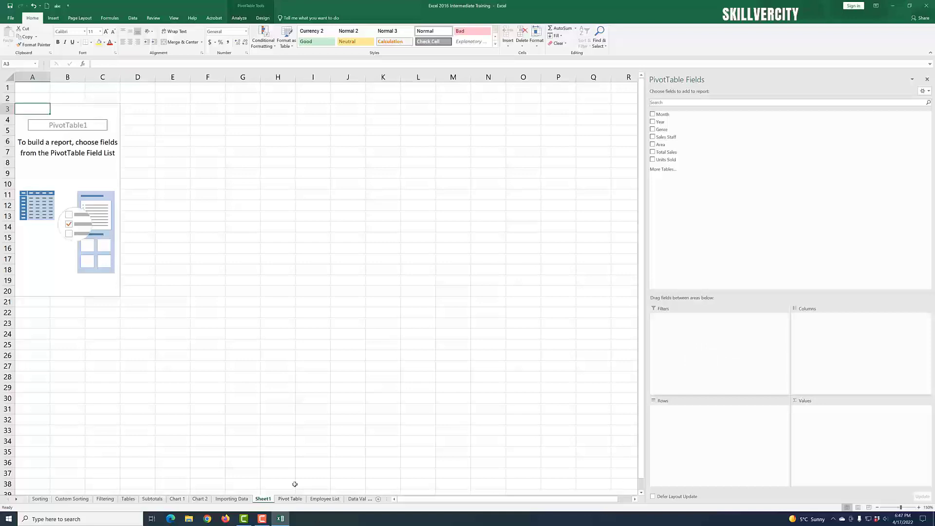
{"action": "left_click", "coordinate": [290, 498]}
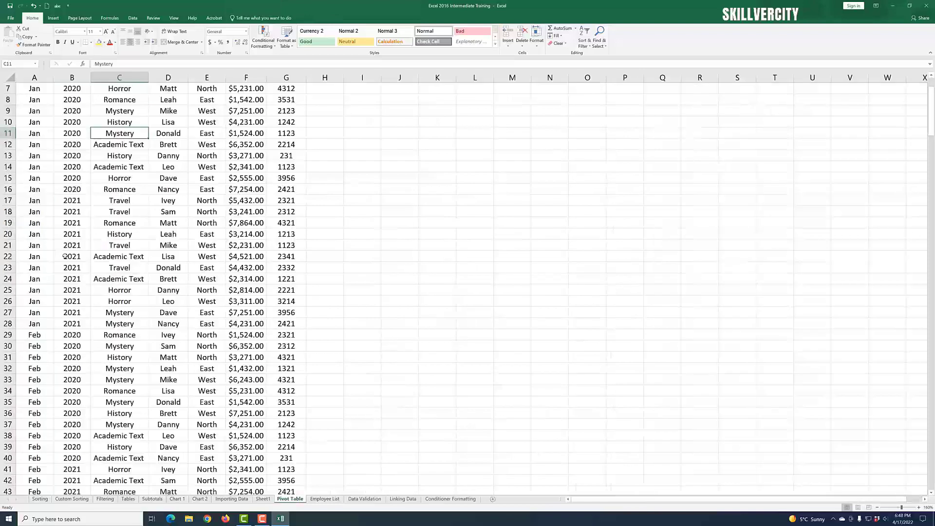
{"action": "scroll", "coordinate": [65, 256], "scroll_direction": "up", "scroll_amount": 2}
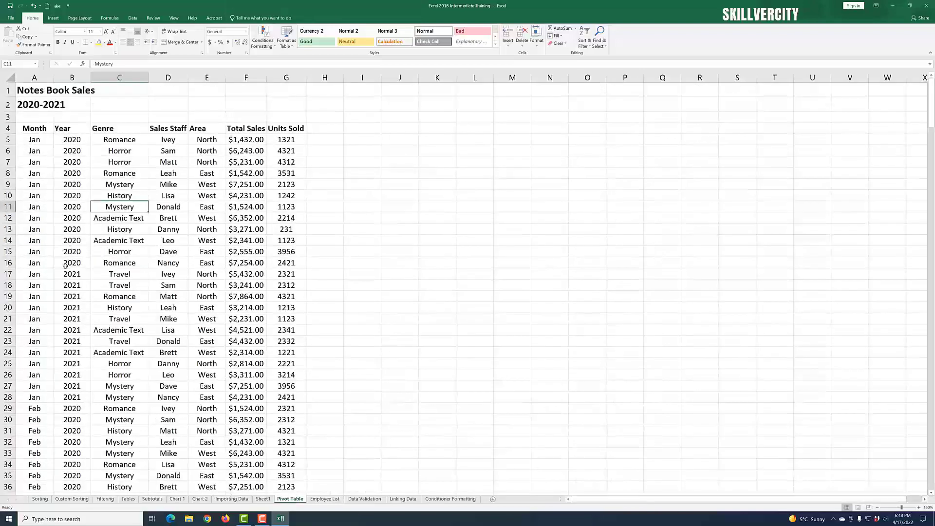
{"action": "scroll", "coordinate": [66, 294], "scroll_direction": "down", "scroll_amount": 2}
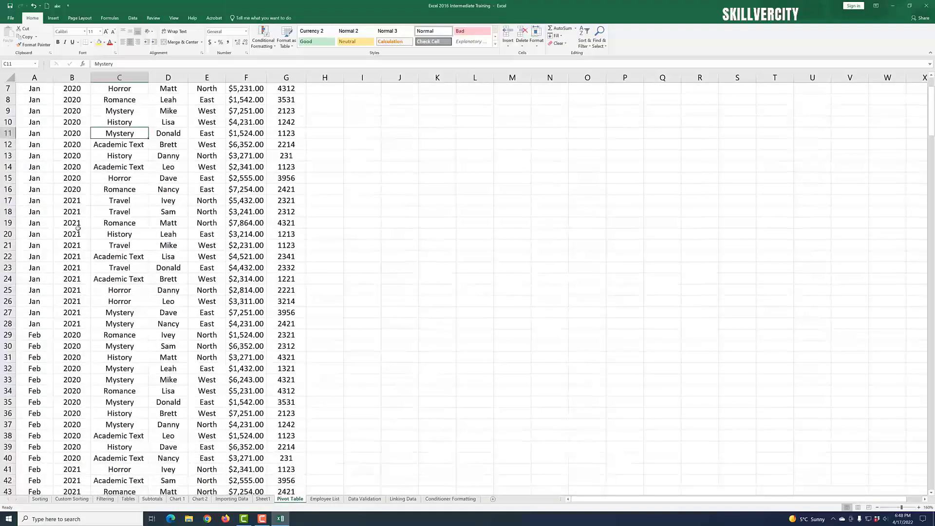
{"action": "scroll", "coordinate": [72, 250], "scroll_direction": "up", "scroll_amount": 2}
{"action": "scroll", "coordinate": [72, 250], "scroll_direction": "down", "scroll_amount": 1}
{"action": "scroll", "coordinate": [69, 229], "scroll_direction": "up", "scroll_amount": 1}
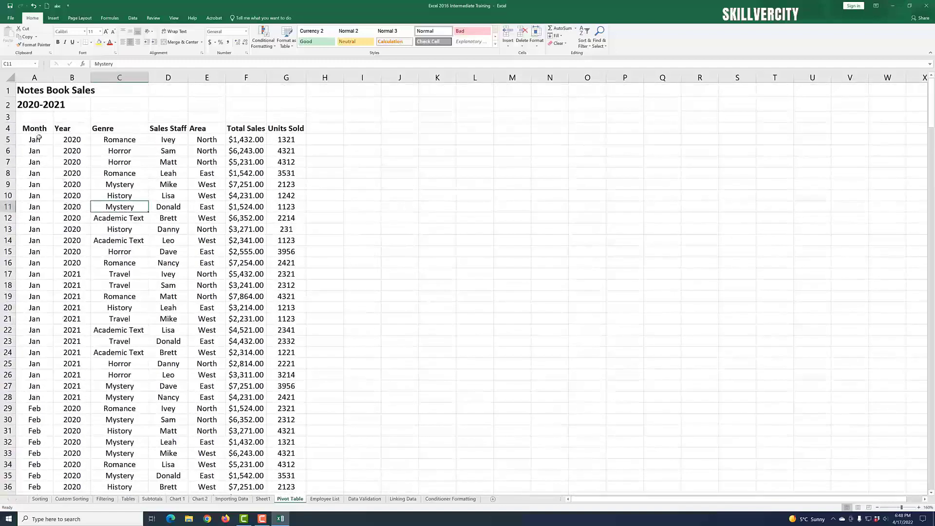
{"action": "scroll", "coordinate": [58, 282], "scroll_direction": "down", "scroll_amount": 4}
{"action": "scroll", "coordinate": [83, 258], "scroll_direction": "up", "scroll_amount": 4}
{"action": "scroll", "coordinate": [129, 283], "scroll_direction": "down", "scroll_amount": 18}
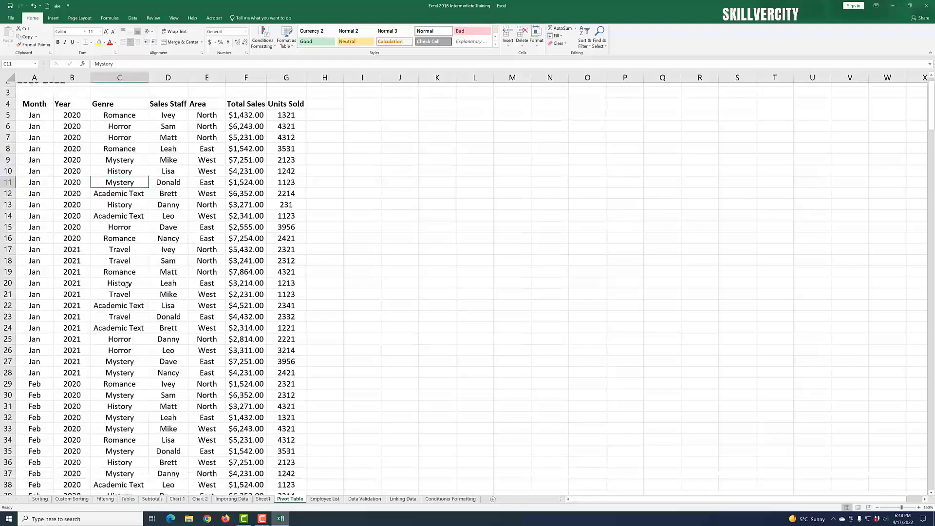
{"action": "scroll", "coordinate": [129, 283], "scroll_direction": "down", "scroll_amount": 5}
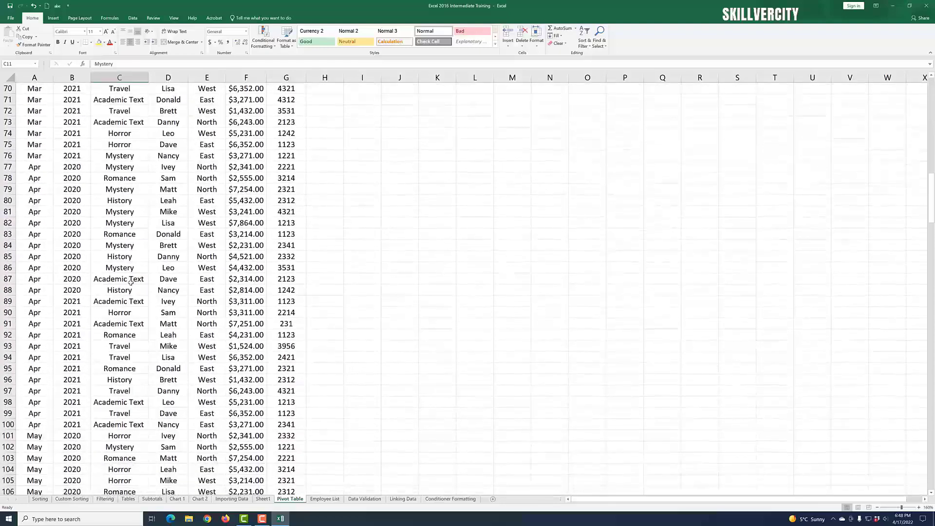
{"action": "scroll", "coordinate": [131, 283], "scroll_direction": "up", "scroll_amount": 14}
{"action": "scroll", "coordinate": [131, 282], "scroll_direction": "down", "scroll_amount": 20}
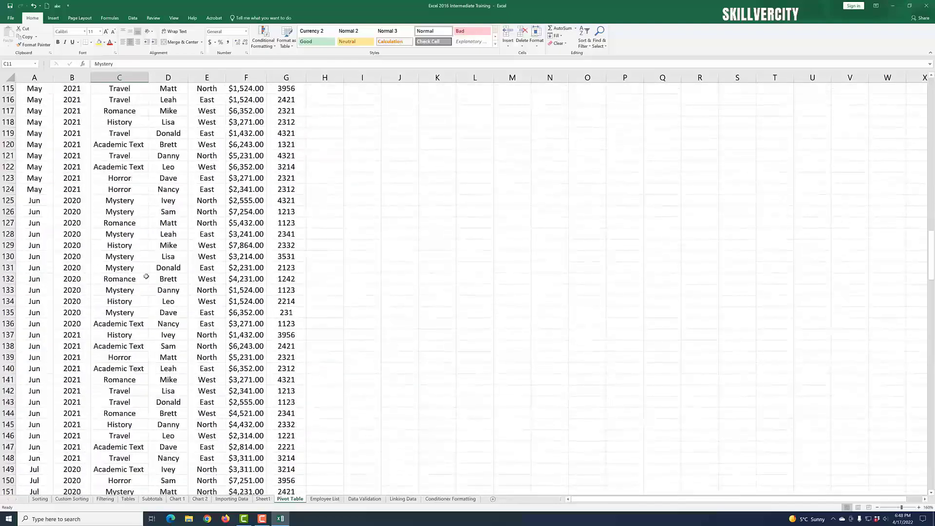
{"action": "scroll", "coordinate": [147, 275], "scroll_direction": "up", "scroll_amount": 20}
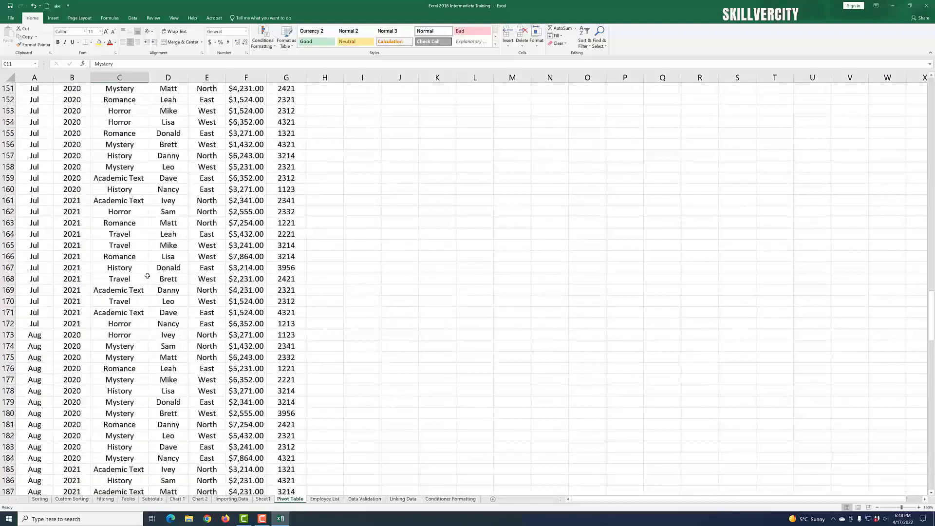
{"action": "scroll", "coordinate": [147, 275], "scroll_direction": "up", "scroll_amount": 17}
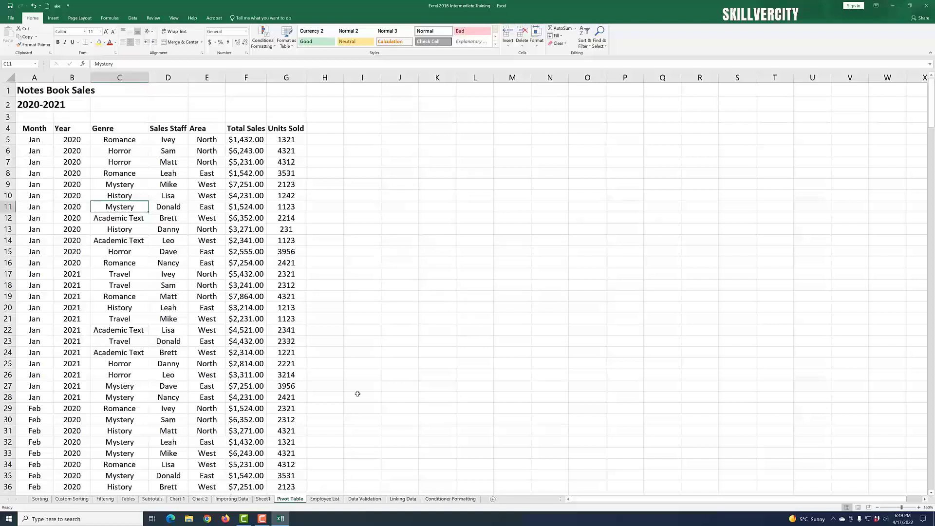
Step: Summarize Total Sales in the PivotTable values, with Year as the row field
{"action": "left_click", "coordinate": [263, 500]}
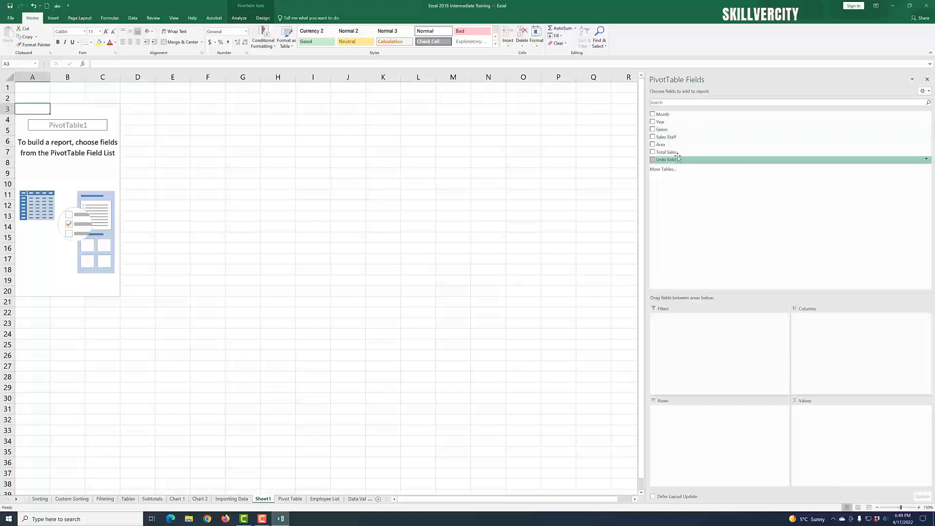
{"action": "left_click_drag", "start_coordinate": [677, 156], "coordinate": [823, 432]}
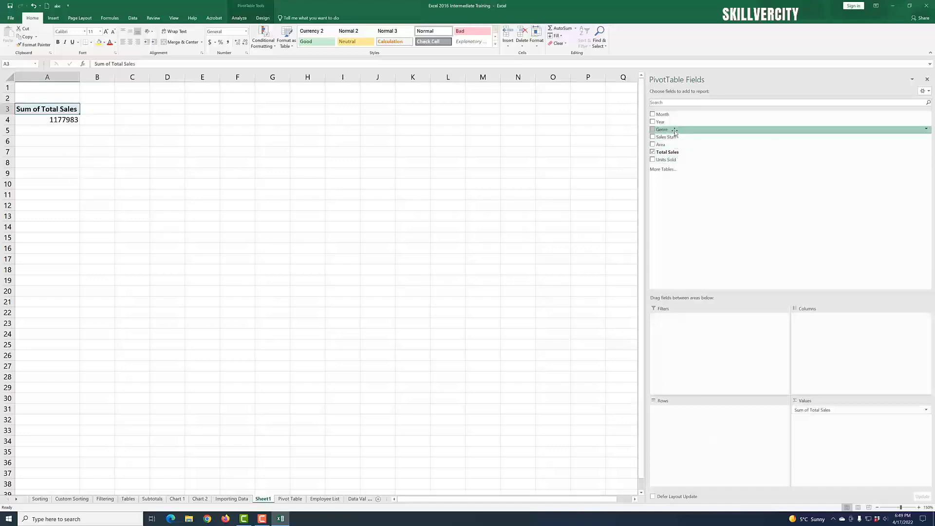
{"action": "left_click_drag", "start_coordinate": [675, 124], "coordinate": [697, 424]}
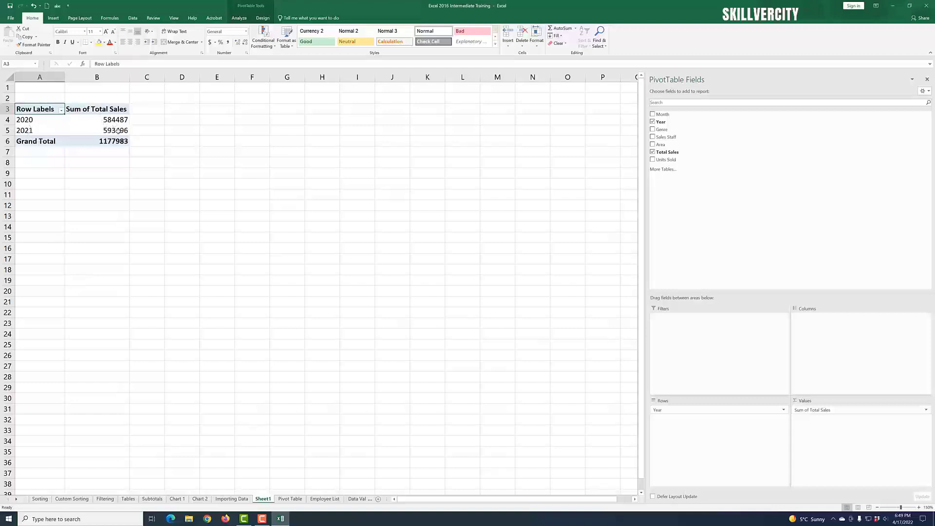
Step: Add Month as a second row field beneath Year in the PivotTable
{"action": "mouse_move", "coordinate": [113, 129]}
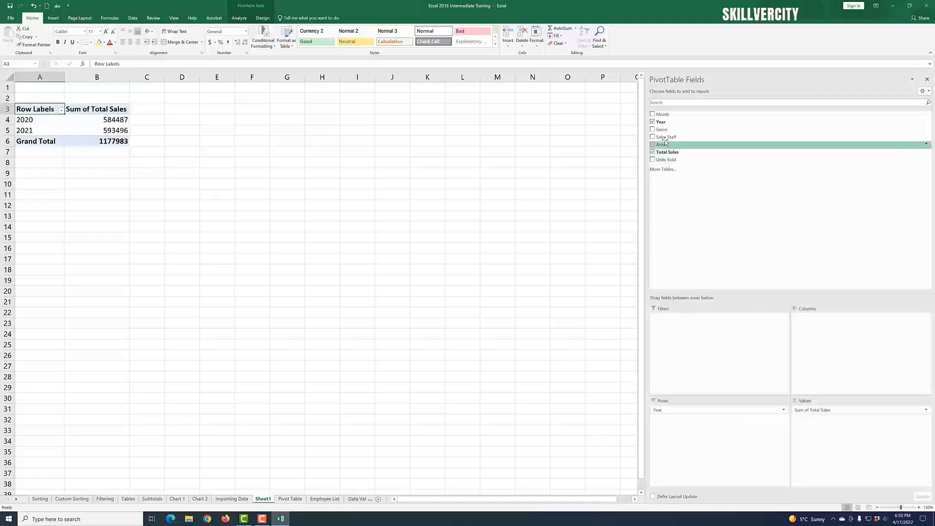
{"action": "left_click_drag", "start_coordinate": [667, 115], "coordinate": [682, 432]}
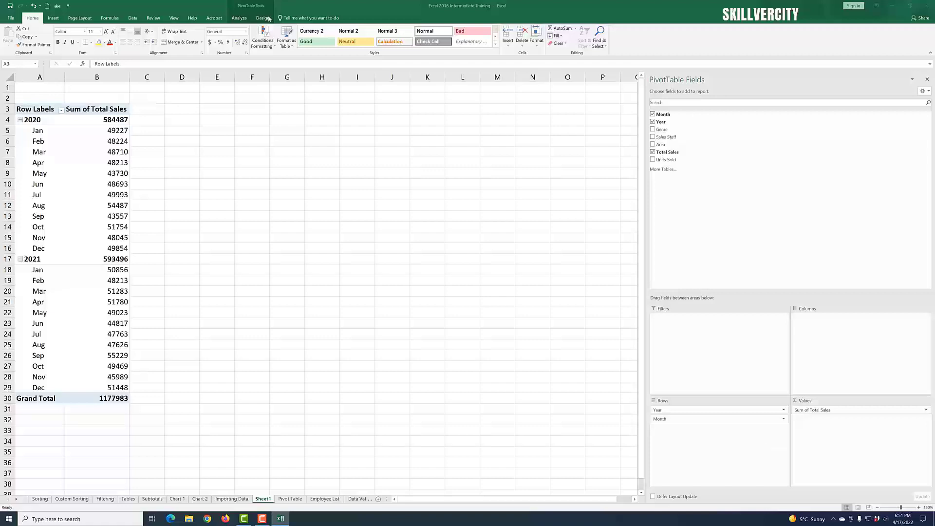
{"action": "left_click", "coordinate": [357, 366]}
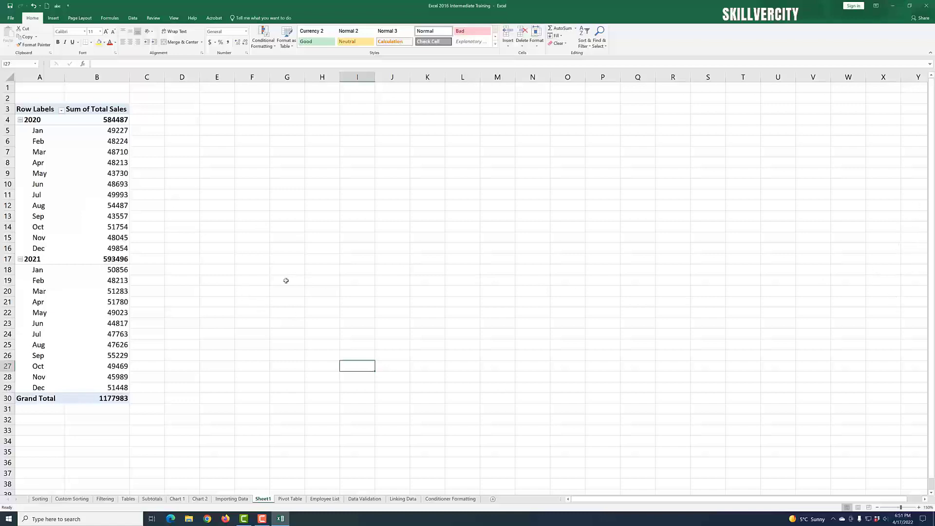
{"action": "left_click", "coordinate": [108, 184]}
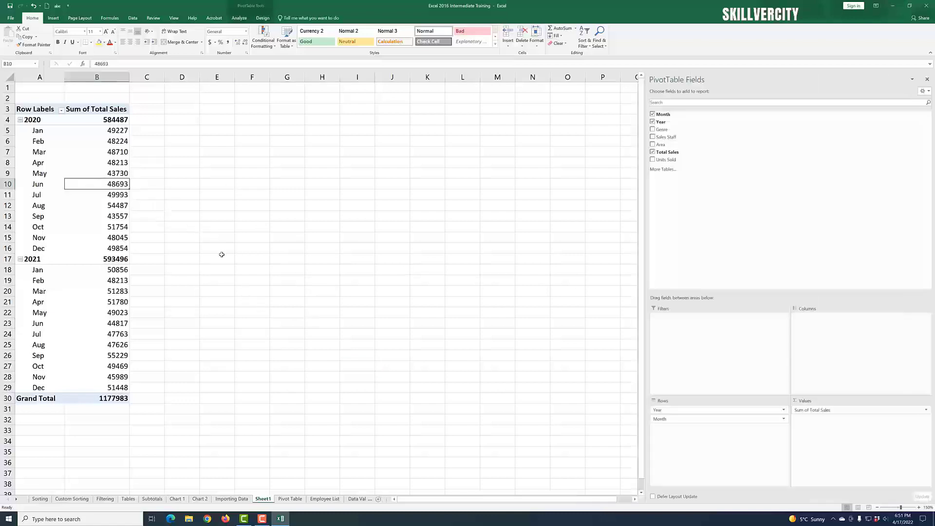
{"action": "left_click", "coordinate": [286, 229]}
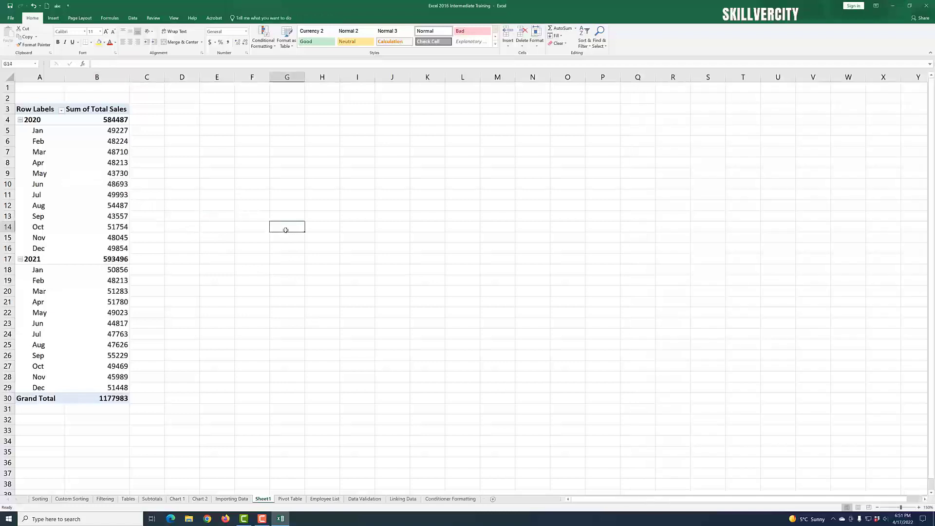
{"action": "left_click", "coordinate": [110, 197]}
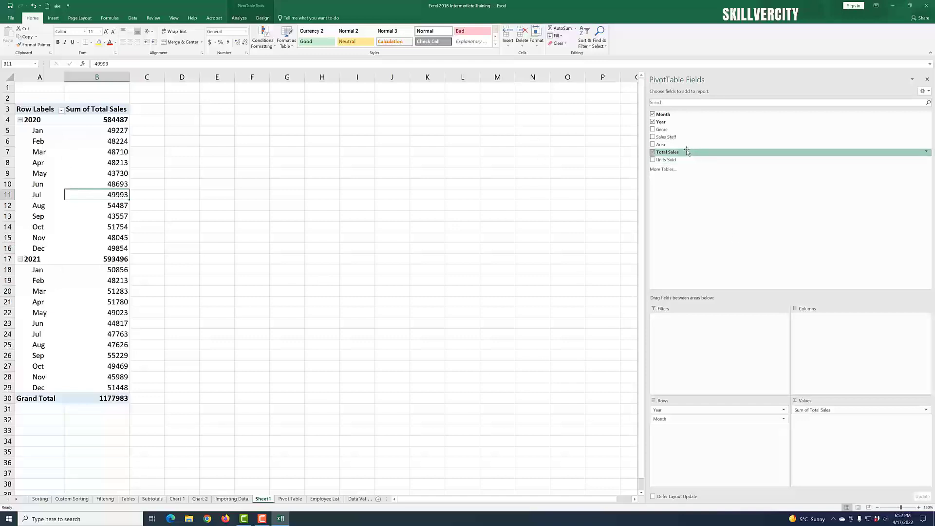
Step: Add Sales Staff as the PivotTable's column field
{"action": "left_click_drag", "start_coordinate": [682, 138], "coordinate": [819, 338]}
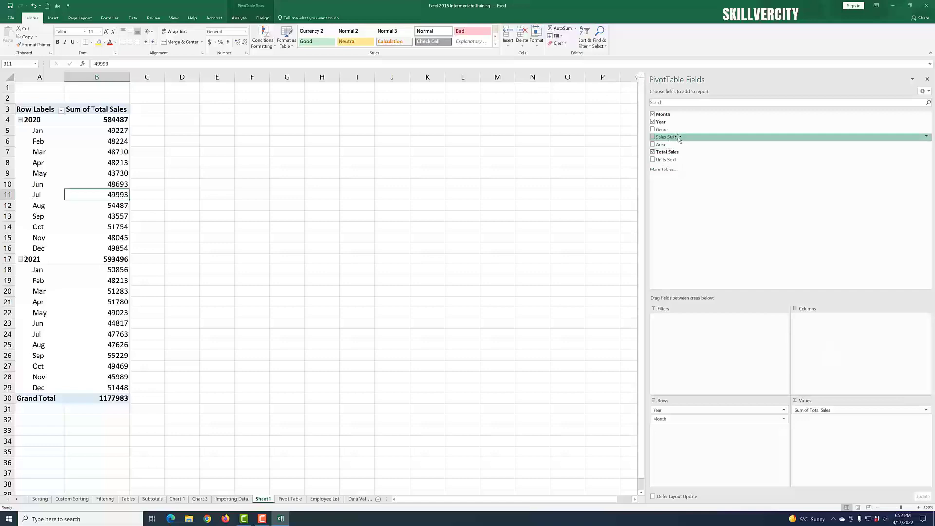
{"action": "left_click_drag", "start_coordinate": [675, 138], "coordinate": [826, 341]}
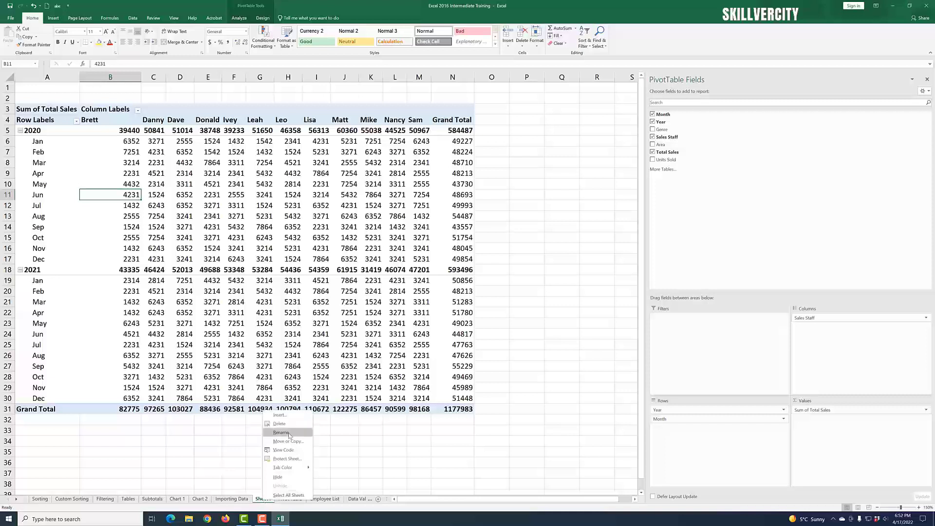
Step: Rename the PivotTable worksheet to Pivot Book Sales
{"action": "left_click", "coordinate": [288, 433]}
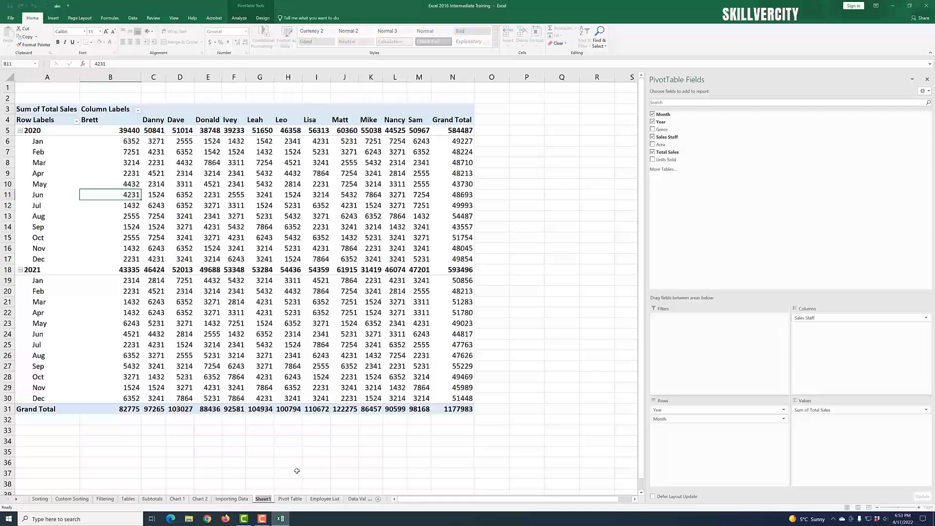
{"action": "type", "text": "Pivot"}
{"action": "type", "text": " Table"}
{"action": "key", "text": "Return"}
{"action": "key", "text": "BackSpace"}
{"action": "key", "text": "BackSpace"}
{"action": "key", "text": "BackSpace"}
{"action": "key", "text": "BackSpace"}
{"action": "key", "text": "BackSpace"}
{"action": "key", "text": "BackSpace"}
{"action": "type", "text": "Book"}
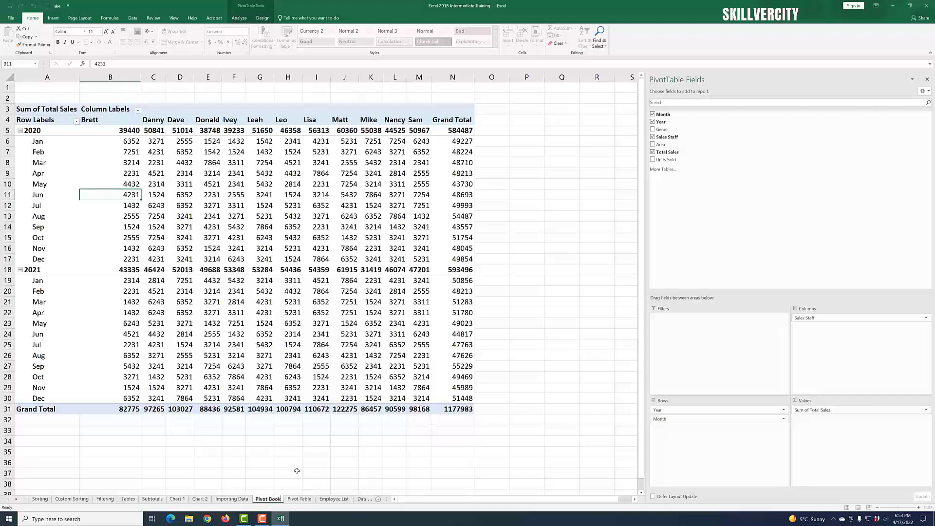
{"action": "type", "text": " Sales"}
{"action": "left_click", "coordinate": [372, 356]}
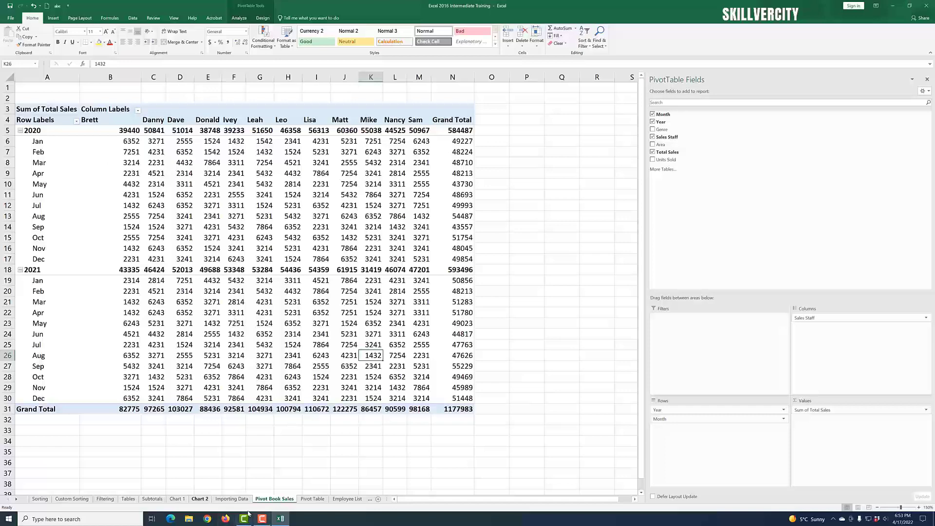
Step: Browse the source sales data on the Pivot Table sheet, then return to the Pivot Book Sales sheet
{"action": "left_click", "coordinate": [312, 500]}
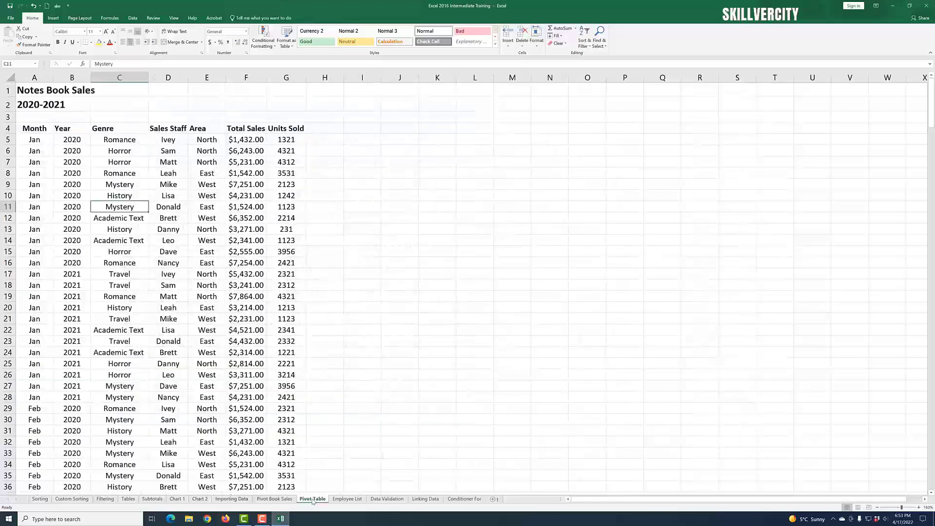
{"action": "scroll", "coordinate": [186, 222], "scroll_direction": "down", "scroll_amount": 20}
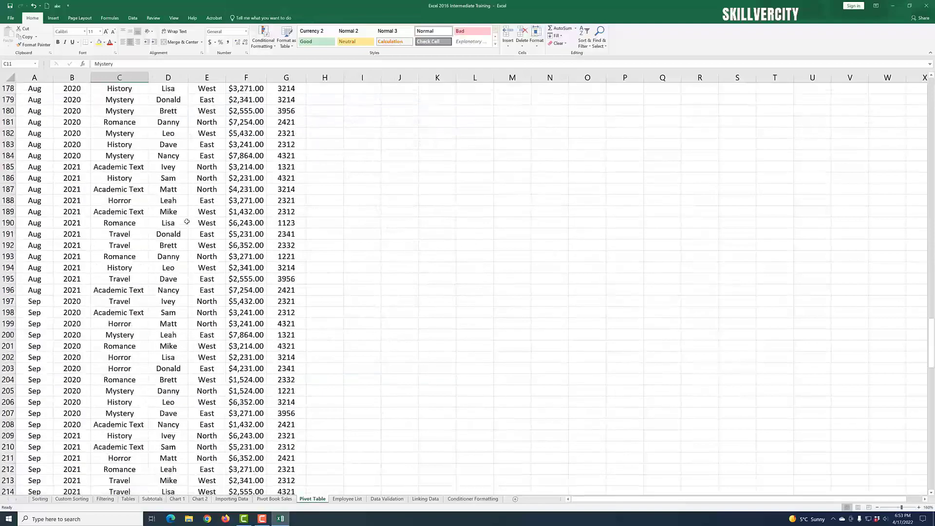
{"action": "scroll", "coordinate": [186, 222], "scroll_direction": "down", "scroll_amount": 16}
{"action": "scroll", "coordinate": [188, 222], "scroll_direction": "up", "scroll_amount": 11}
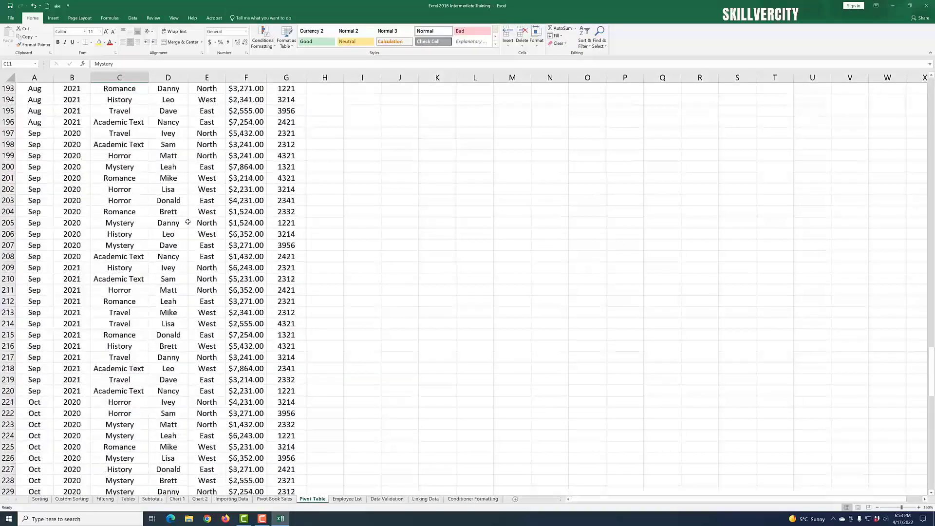
{"action": "scroll", "coordinate": [188, 222], "scroll_direction": "up", "scroll_amount": 20}
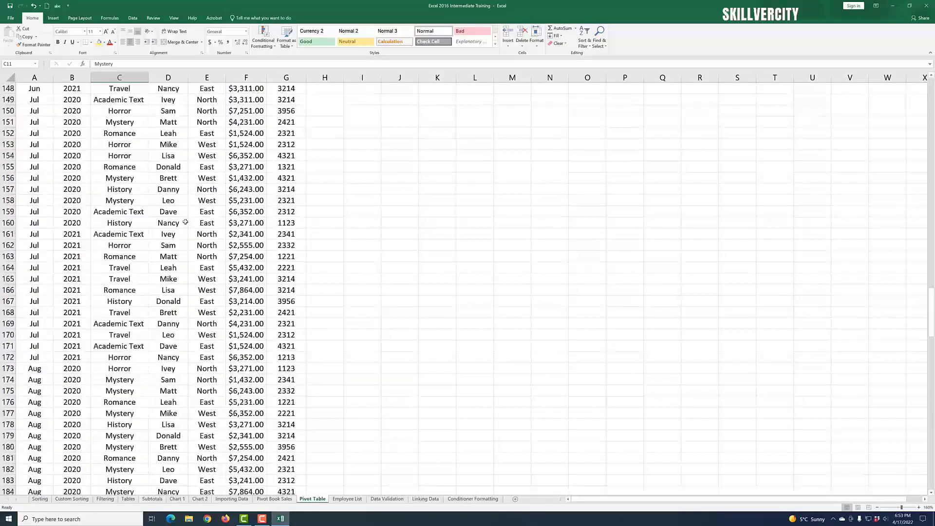
{"action": "left_click", "coordinate": [276, 499]}
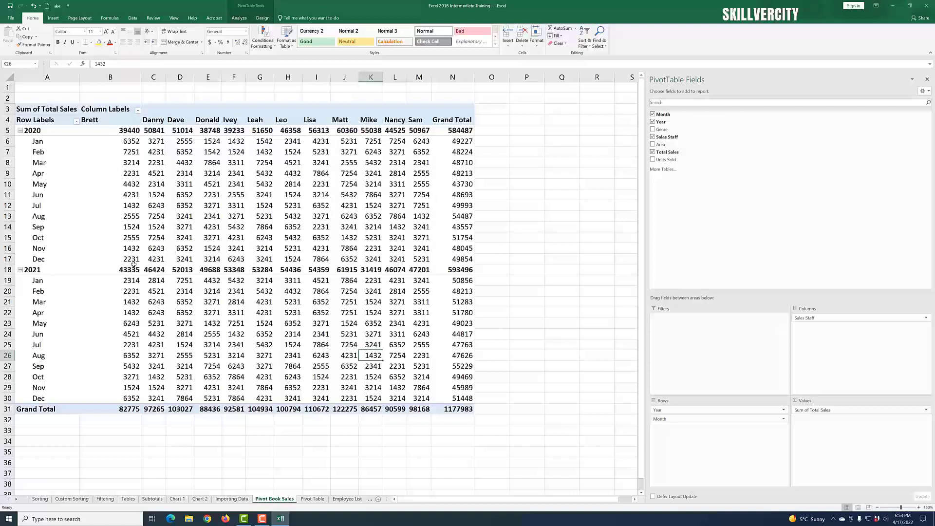
Step: Inspect the PivotTable's monthly sales figures for each sales staff member
{"action": "mouse_move", "coordinate": [133, 264]}
{"action": "mouse_move", "coordinate": [132, 404]}
{"action": "left_click", "coordinate": [140, 145]}
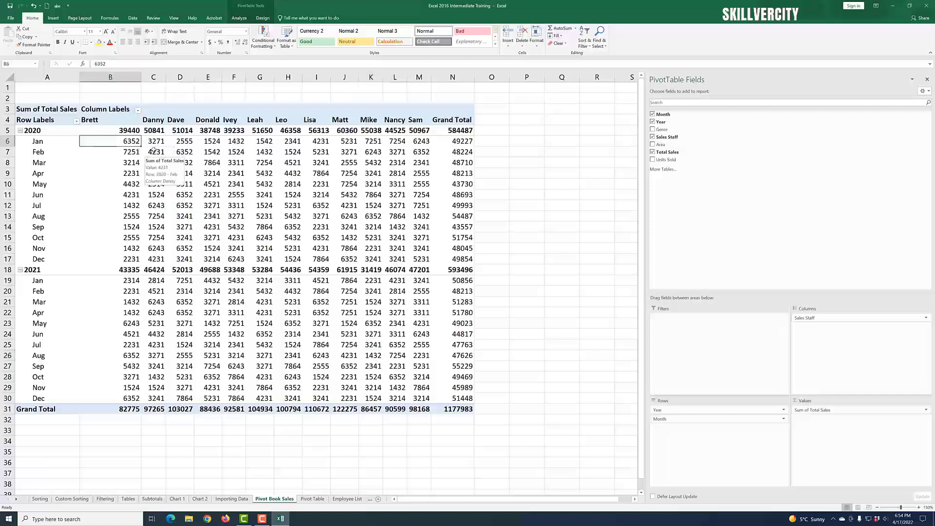
{"action": "left_click", "coordinate": [156, 145]}
{"action": "left_click", "coordinate": [183, 145]}
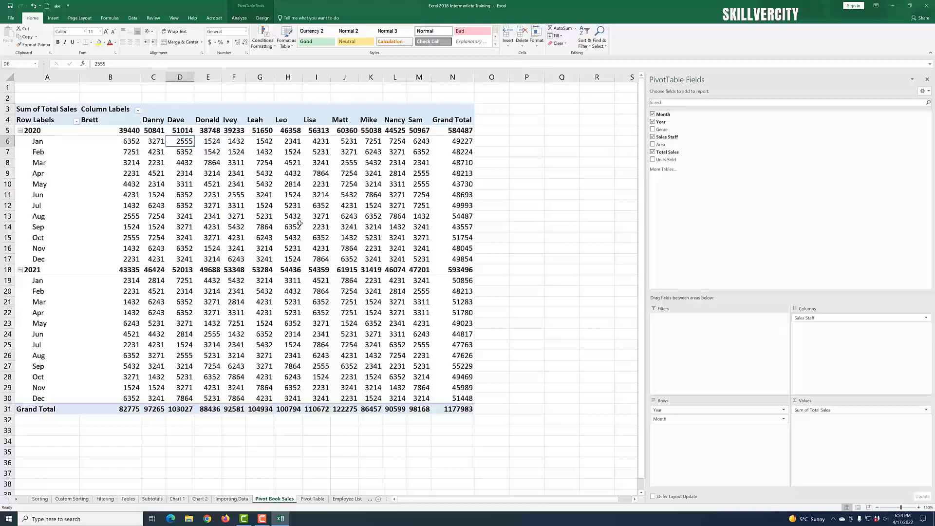
{"action": "scroll", "coordinate": [324, 147], "scroll_direction": "down", "scroll_amount": 1}
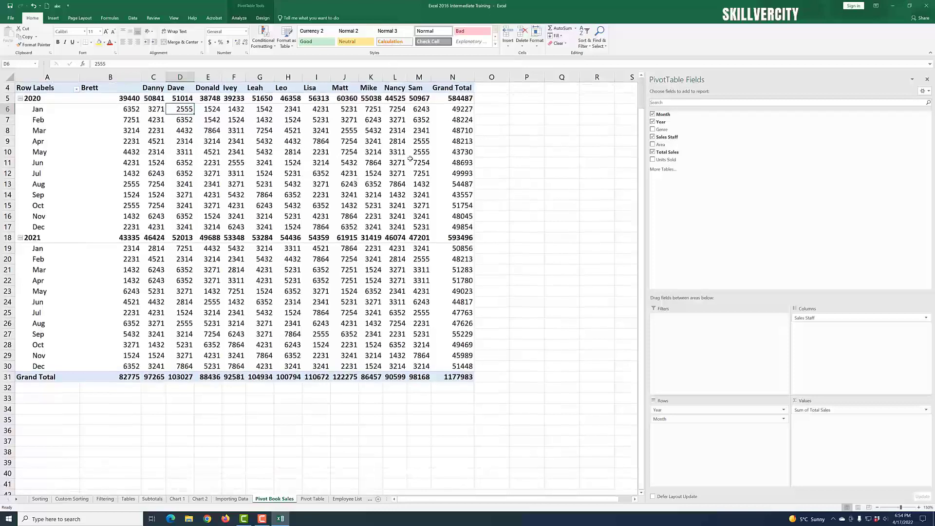
{"action": "scroll", "coordinate": [442, 164], "scroll_direction": "up", "scroll_amount": 1}
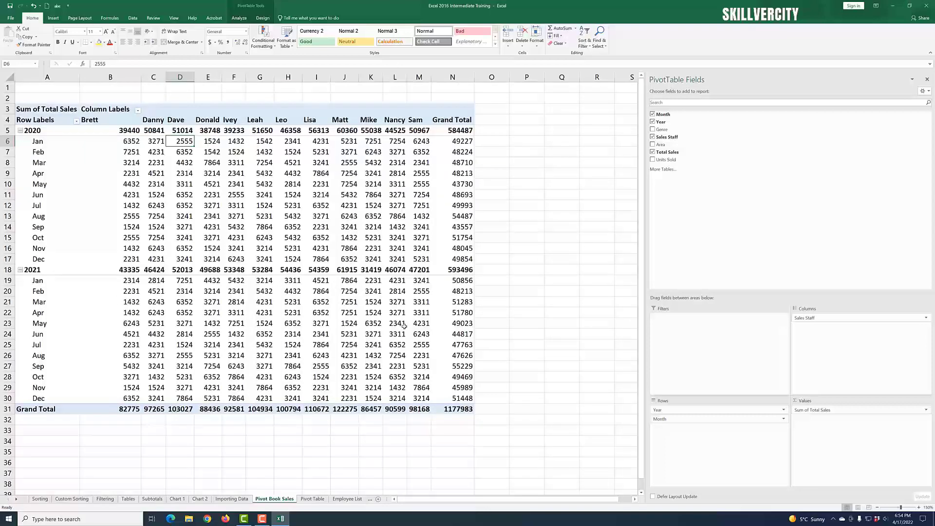
{"action": "scroll", "coordinate": [476, 378], "scroll_direction": "down", "scroll_amount": 2}
{"action": "scroll", "coordinate": [504, 323], "scroll_direction": "up", "scroll_amount": 2}
{"action": "scroll", "coordinate": [506, 323], "scroll_direction": "down", "scroll_amount": 1}
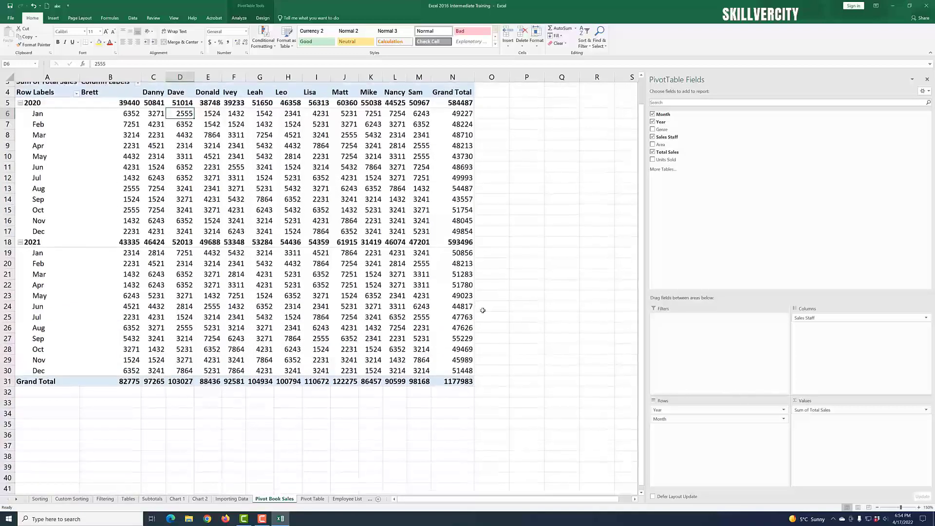
{"action": "scroll", "coordinate": [532, 328], "scroll_direction": "up", "scroll_amount": 1}
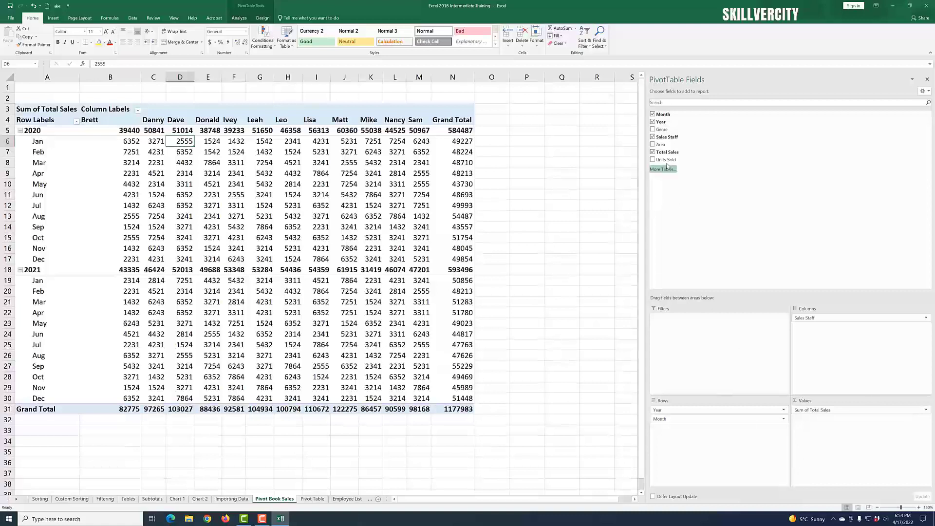
Step: Clear Total Sales, Sales Staff, Year and Month from the PivotTable fields
{"action": "left_click", "coordinate": [653, 152]}
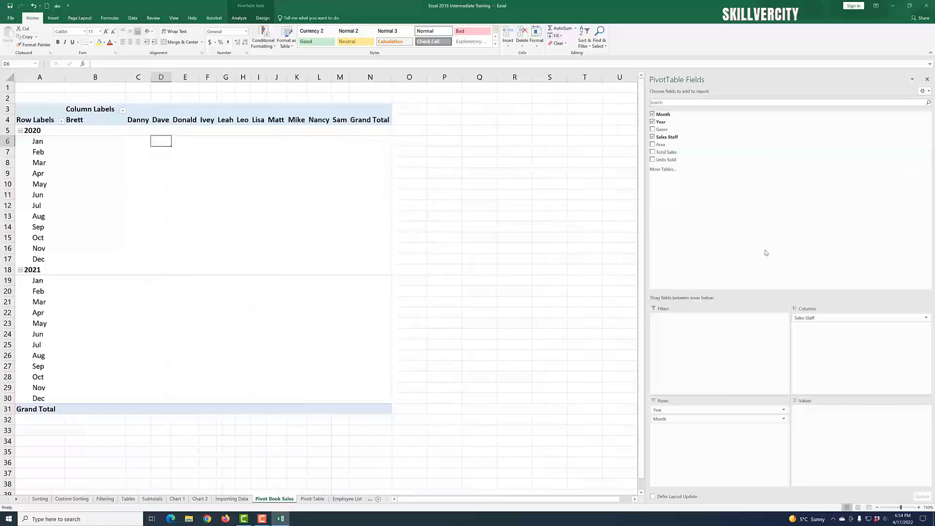
{"action": "left_click", "coordinate": [653, 137]}
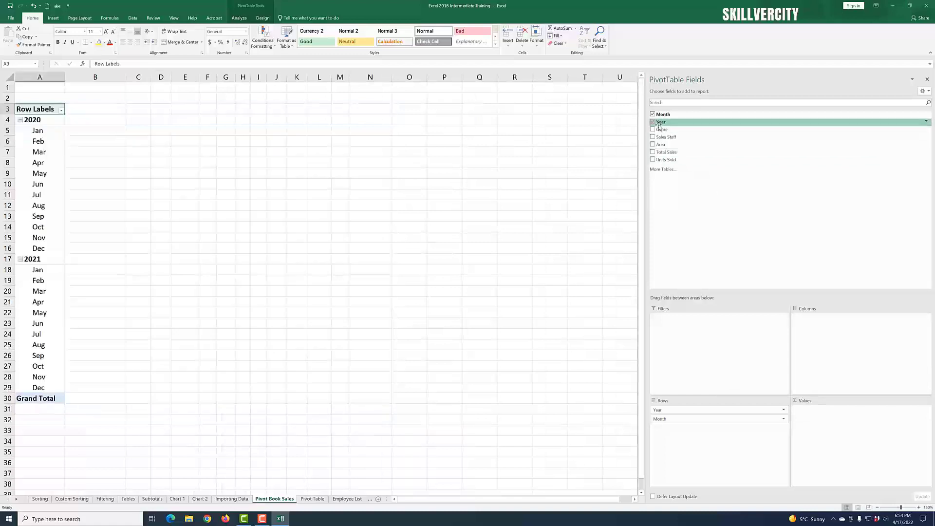
{"action": "left_click", "coordinate": [653, 122]}
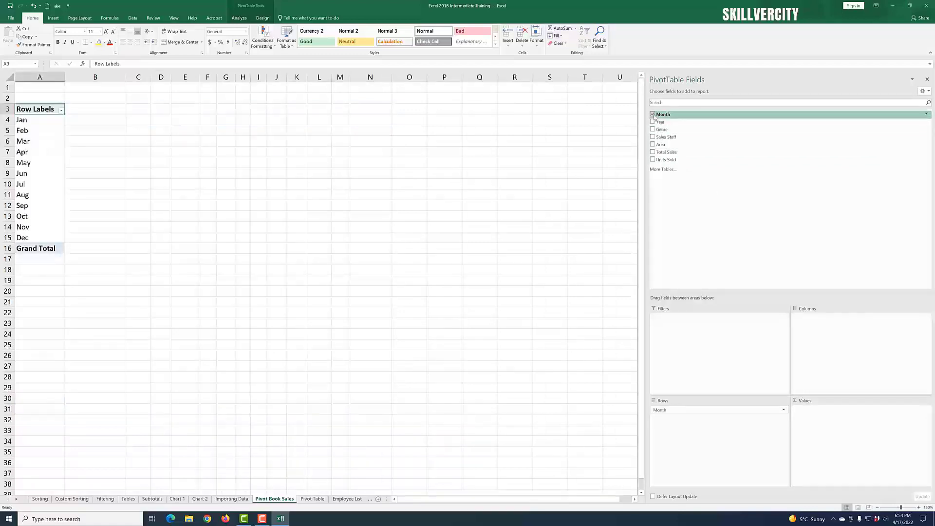
{"action": "left_click", "coordinate": [653, 114]}
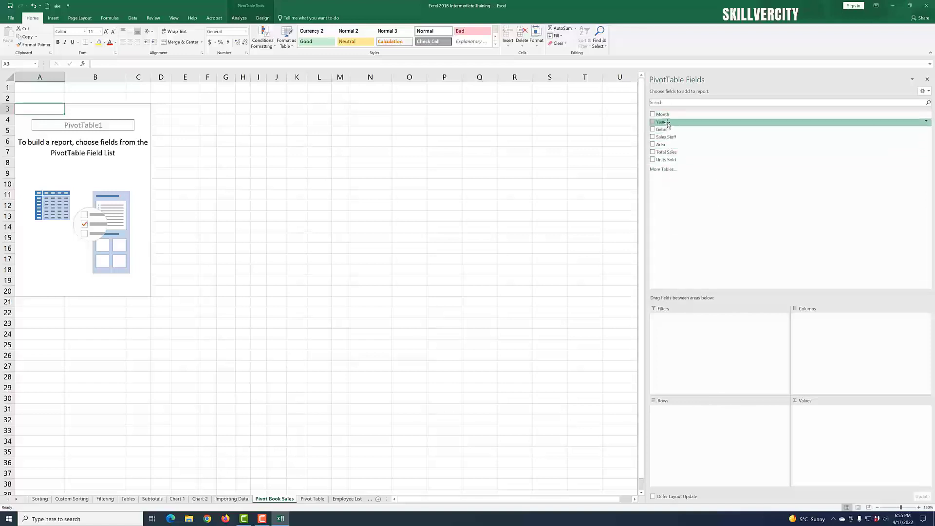
Step: Rebuild the PivotTable with Year as the row field and Area as the column field
{"action": "left_click_drag", "start_coordinate": [668, 124], "coordinate": [695, 426]}
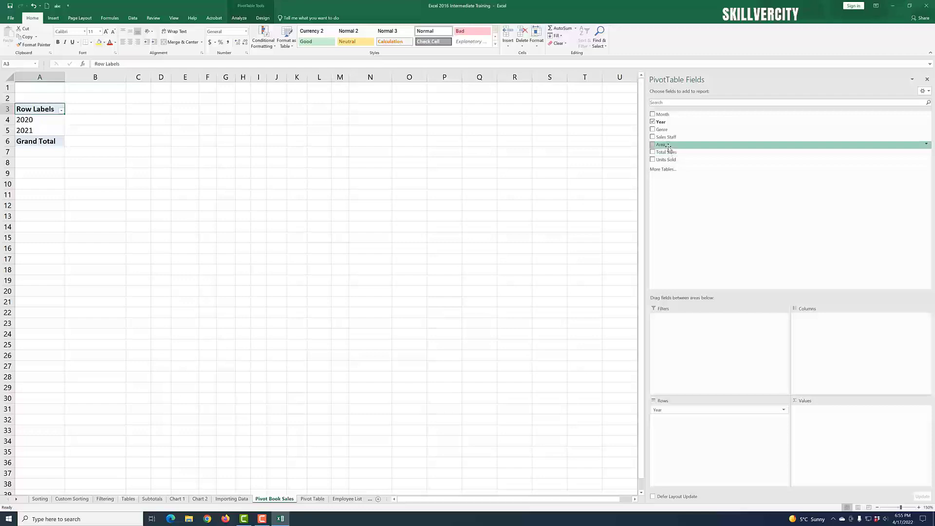
{"action": "left_click_drag", "start_coordinate": [669, 146], "coordinate": [870, 431]}
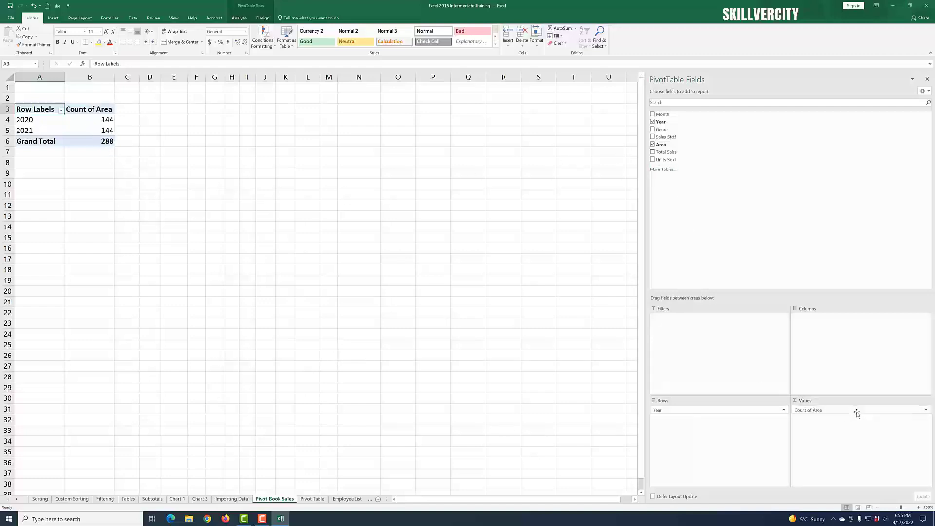
{"action": "left_click_drag", "start_coordinate": [836, 412], "coordinate": [843, 349]}
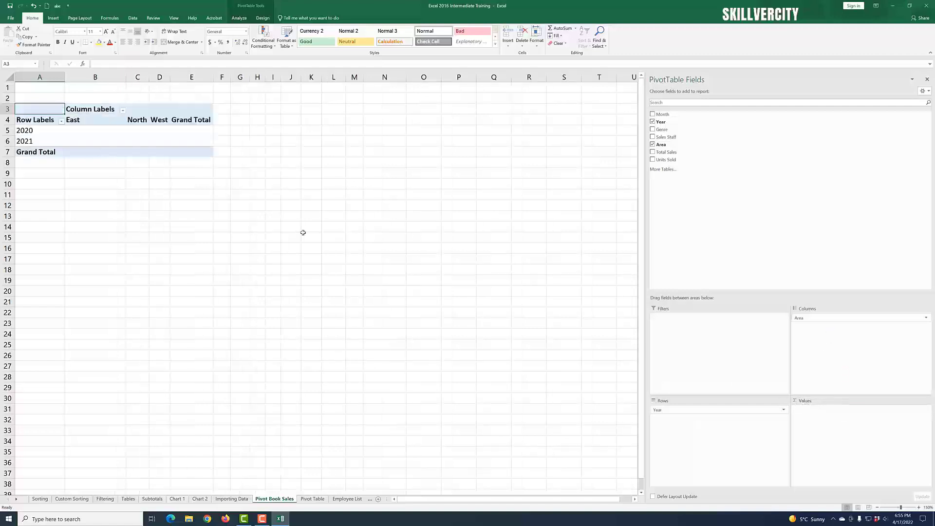
{"action": "left_click", "coordinate": [138, 130]}
{"action": "left_click", "coordinate": [194, 132]}
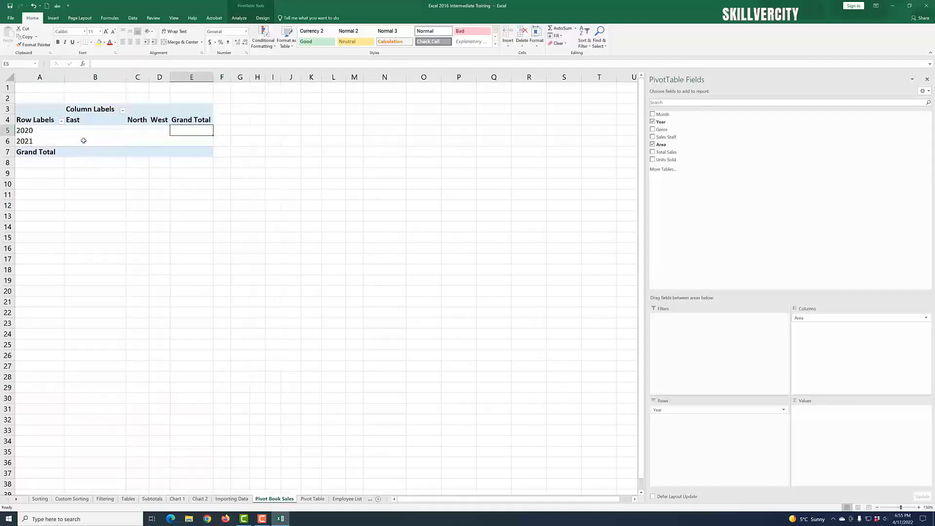
{"action": "left_click", "coordinate": [84, 141]}
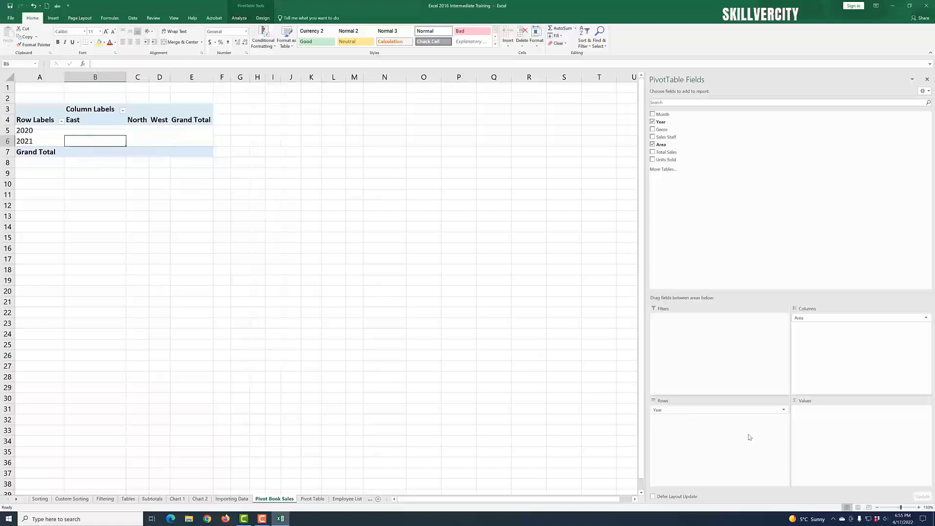
{"action": "left_click", "coordinate": [207, 226]}
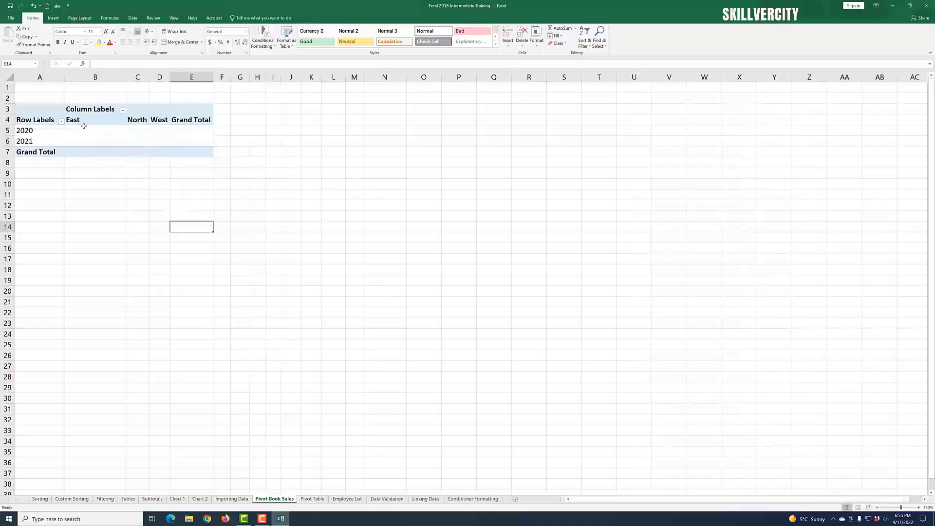
{"action": "left_click", "coordinate": [84, 126]}
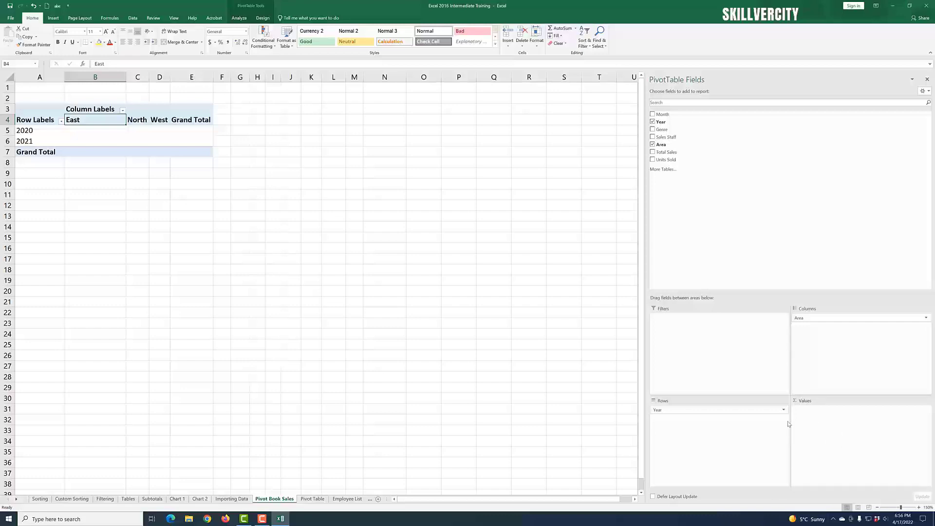
Step: Try adding Units Sold as the PivotTable's values field
{"action": "left_click_drag", "start_coordinate": [670, 159], "coordinate": [834, 419]}
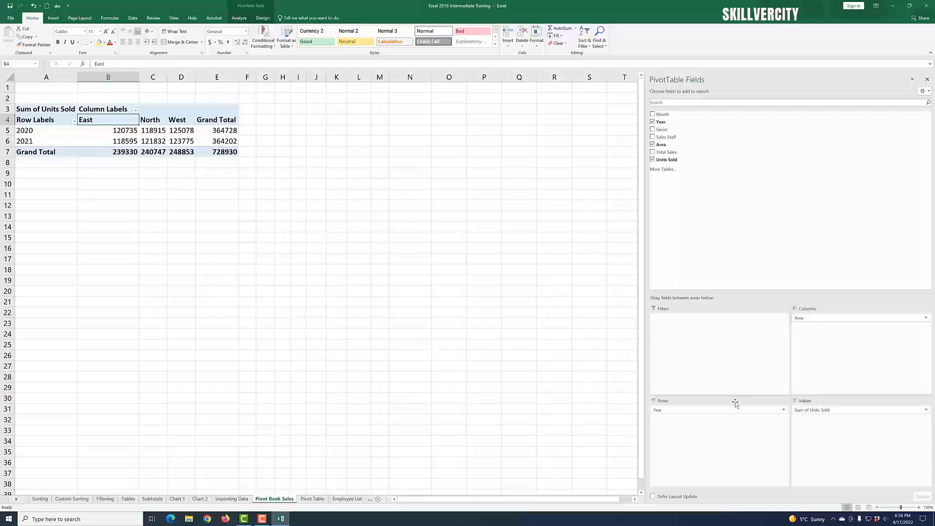
{"action": "left_click", "coordinate": [653, 160]}
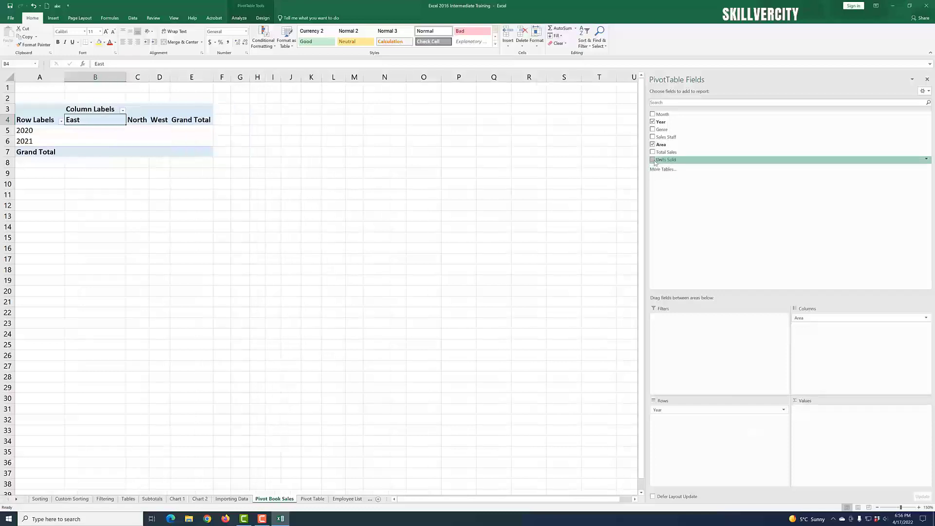
Step: Clear Area and Year from the PivotTable fields
{"action": "left_click", "coordinate": [652, 144]}
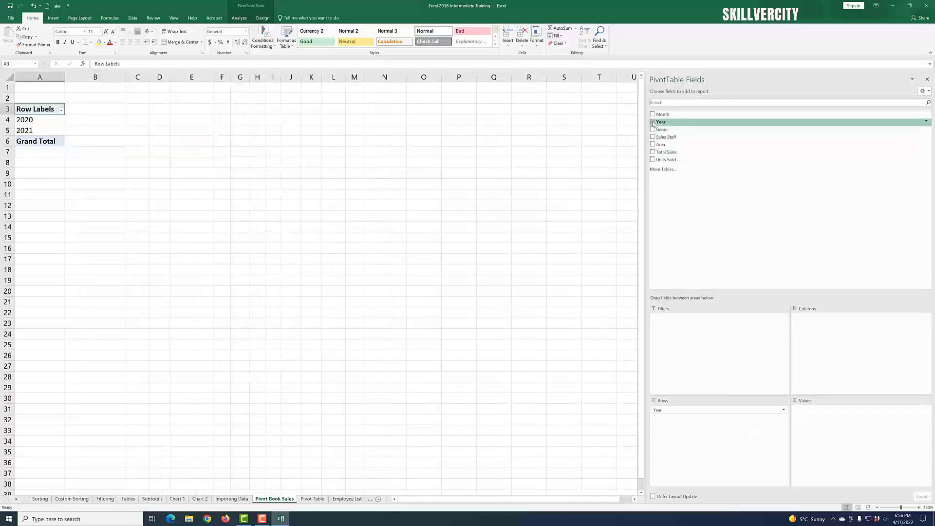
{"action": "left_click", "coordinate": [653, 122]}
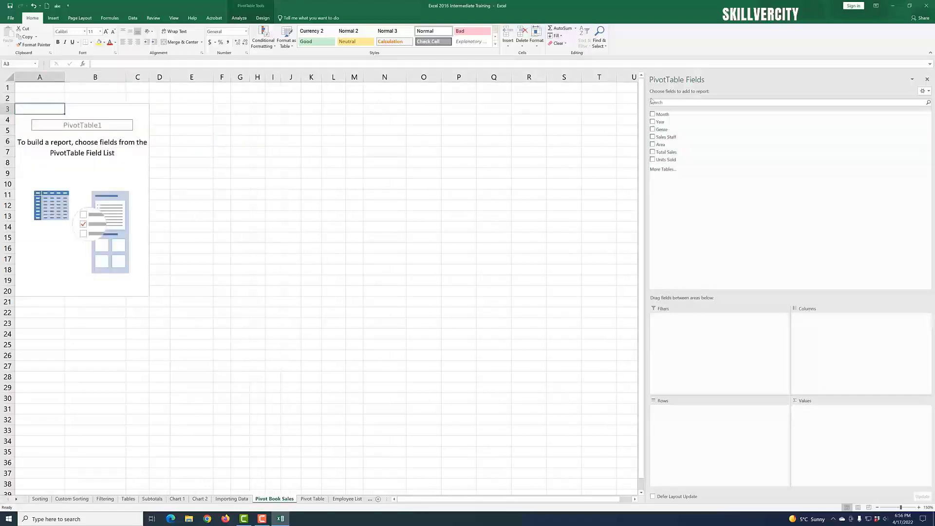
Step: Rebuild the PivotTable with Year and Month as rows, Sum of Total Sales as values and Sales Staff as columns
{"action": "left_click_drag", "start_coordinate": [661, 121], "coordinate": [689, 431]}
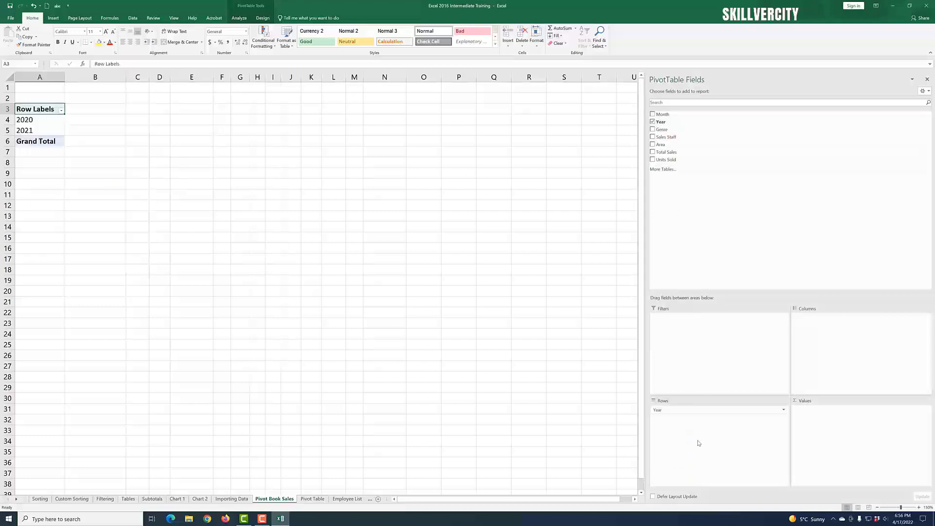
{"action": "left_click_drag", "start_coordinate": [660, 122], "coordinate": [698, 430]}
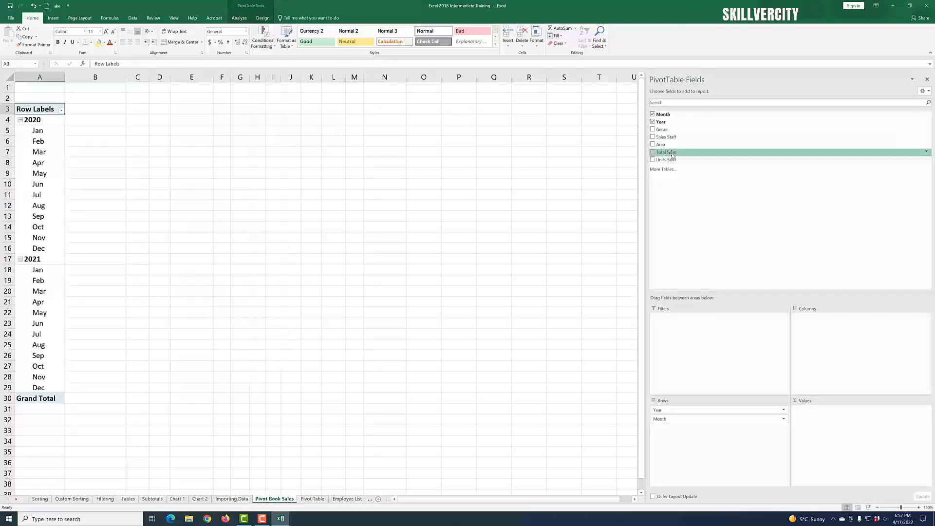
{"action": "left_click_drag", "start_coordinate": [672, 154], "coordinate": [843, 376]}
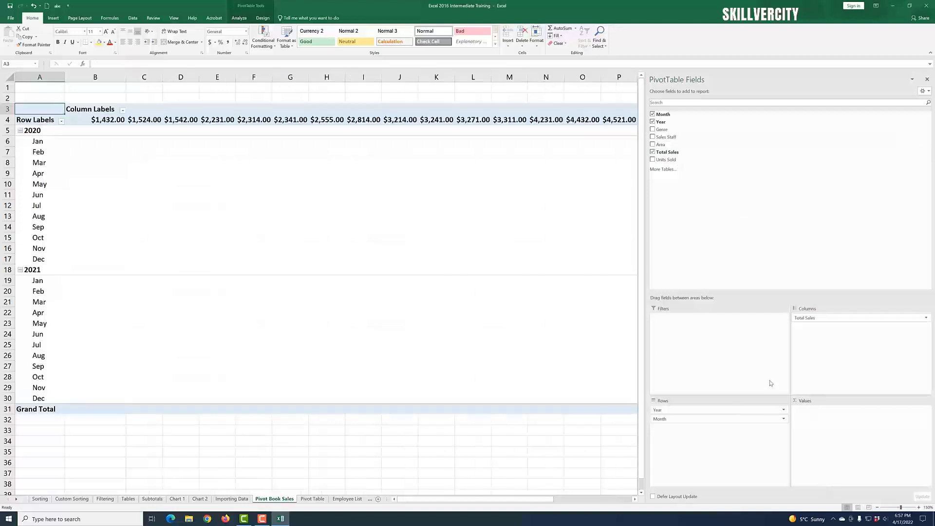
{"action": "left_click_drag", "start_coordinate": [821, 318], "coordinate": [836, 438]}
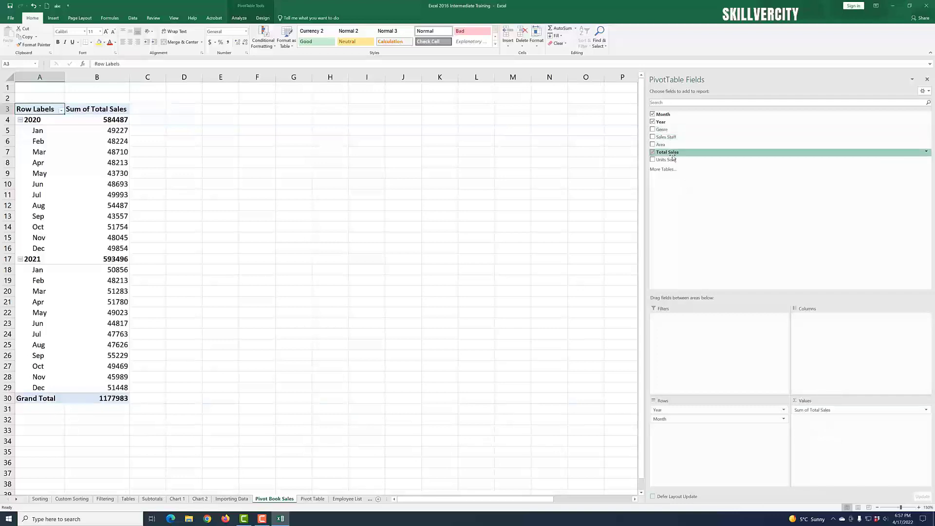
{"action": "left_click_drag", "start_coordinate": [666, 137], "coordinate": [852, 331]}
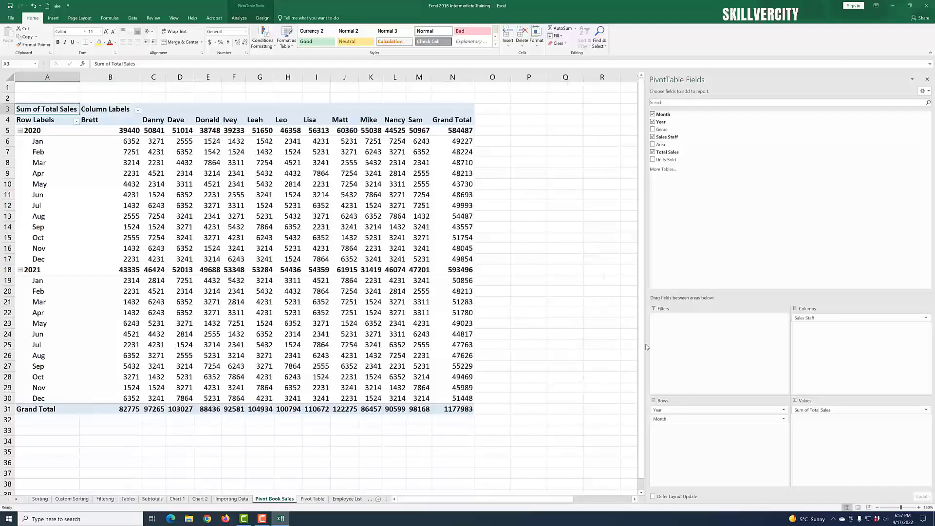
{"action": "left_click_drag", "start_coordinate": [539, 500], "coordinate": [538, 505]}
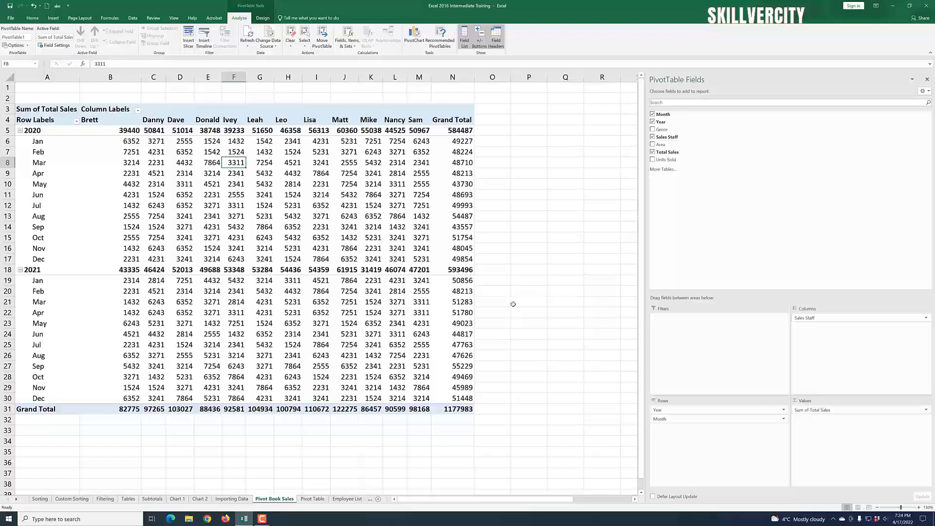
Step: Toggle the PivotTable's Row Headers, Column Headers and Banded Rows style options off and back
{"action": "left_click", "coordinate": [324, 231]}
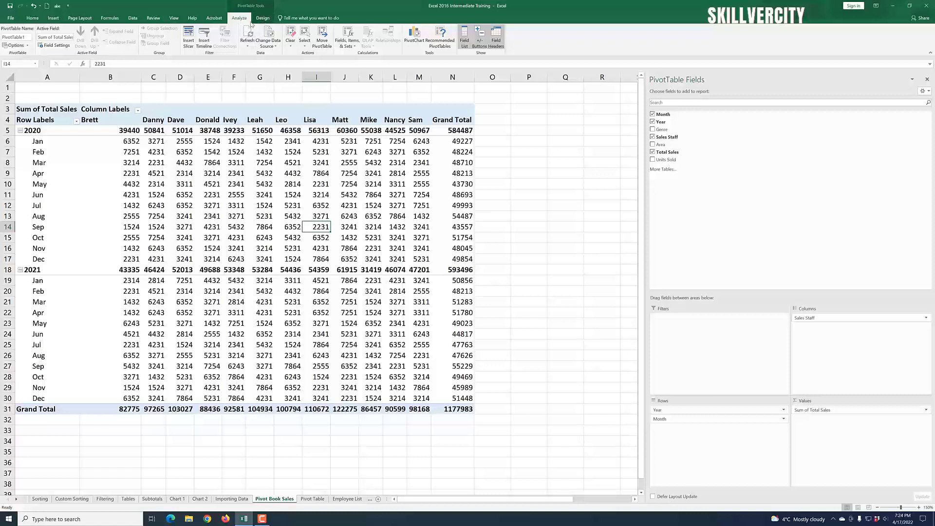
{"action": "left_click", "coordinate": [262, 19]}
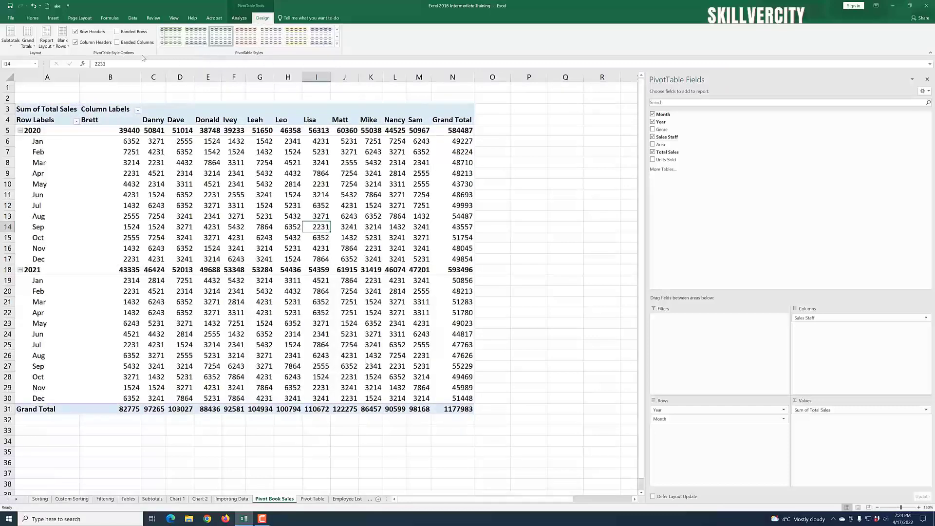
{"action": "left_click", "coordinate": [76, 32]}
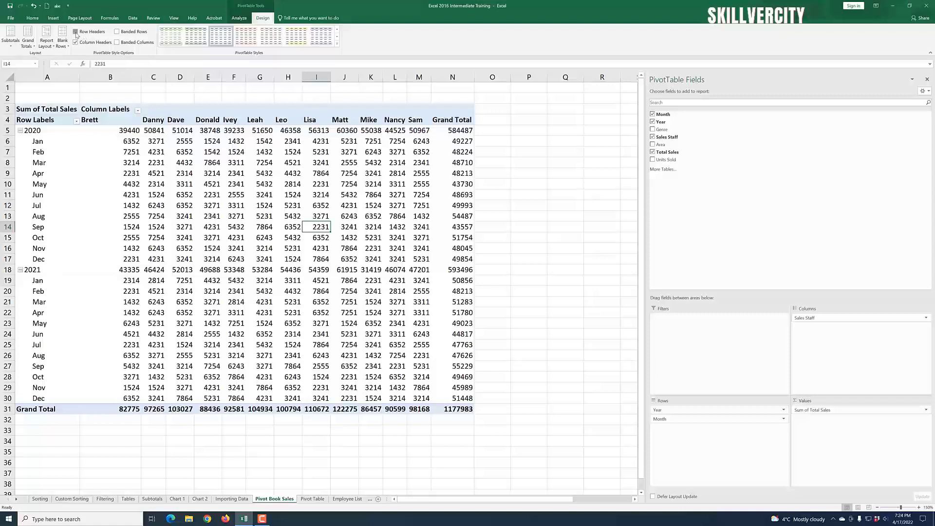
{"action": "left_click", "coordinate": [75, 32]}
{"action": "left_click", "coordinate": [75, 43]}
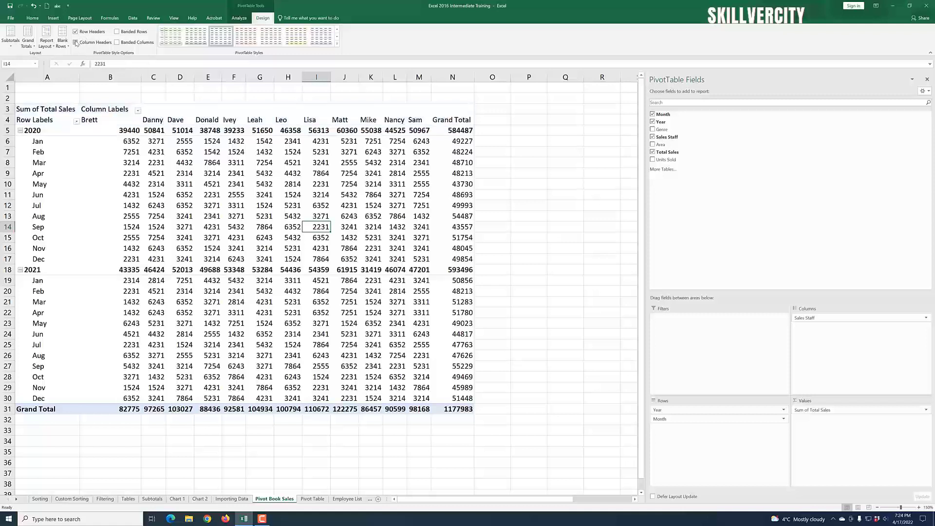
{"action": "left_click", "coordinate": [76, 42]}
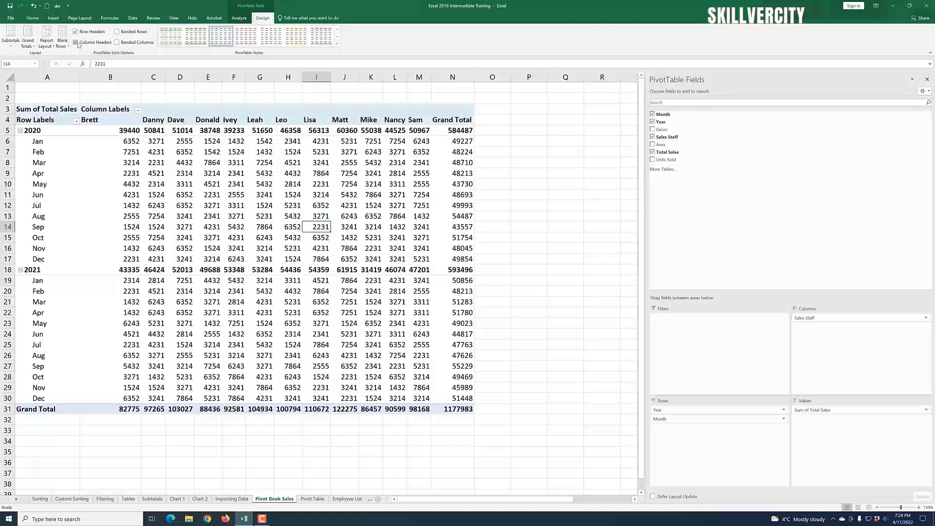
{"action": "left_click", "coordinate": [117, 32]}
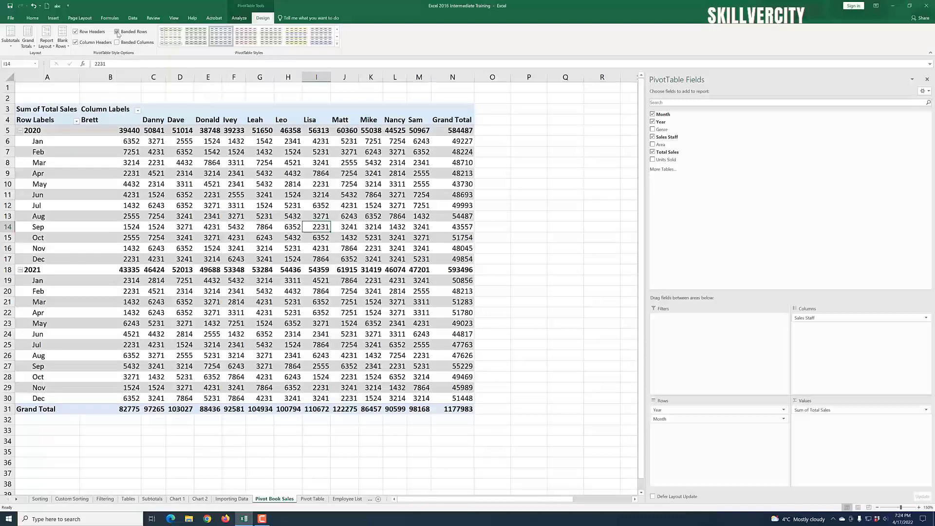
{"action": "left_click", "coordinate": [117, 33]}
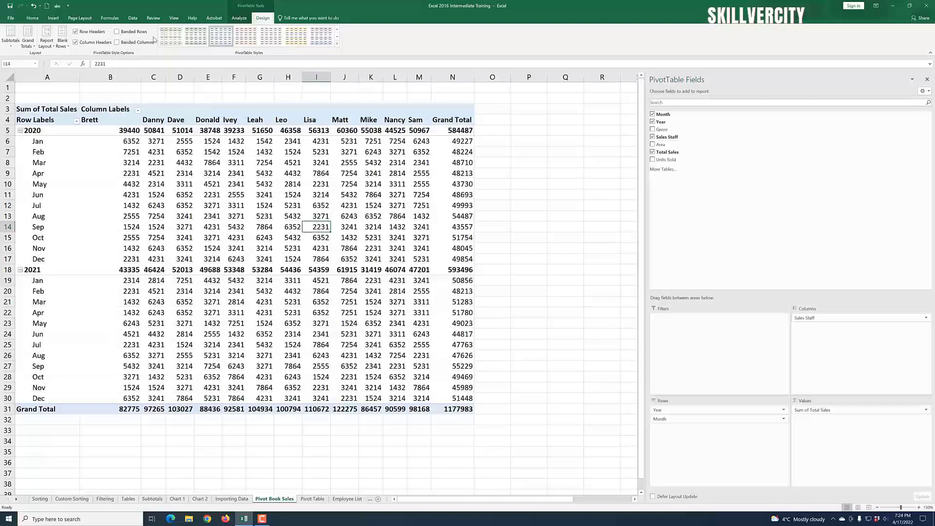
Step: Open the PivotChart dialog and preview the column chart subtypes
{"action": "mouse_move", "coordinate": [365, 248]}
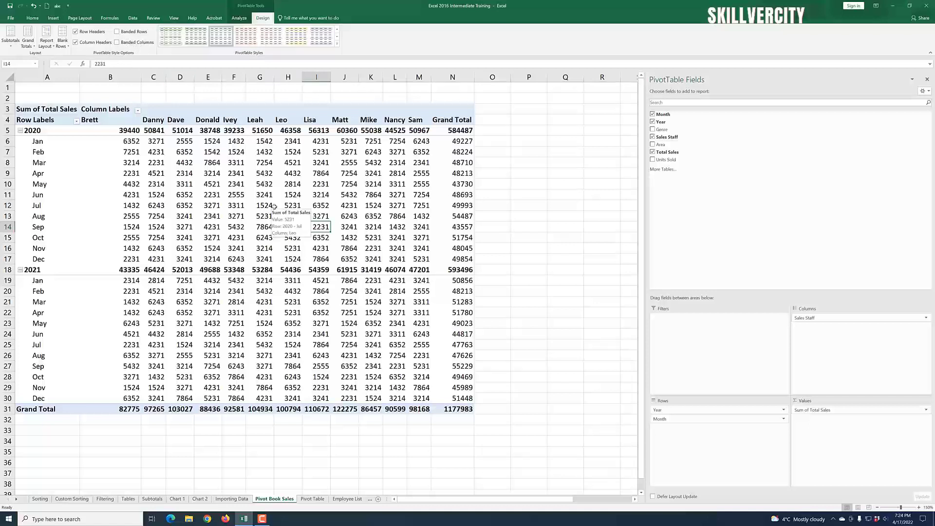
{"action": "left_click", "coordinate": [242, 19]}
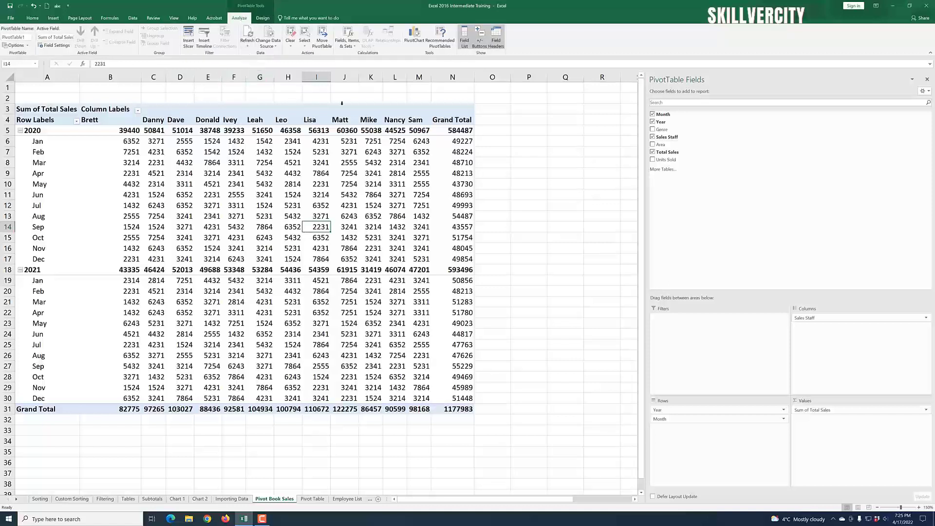
{"action": "left_click", "coordinate": [414, 42]}
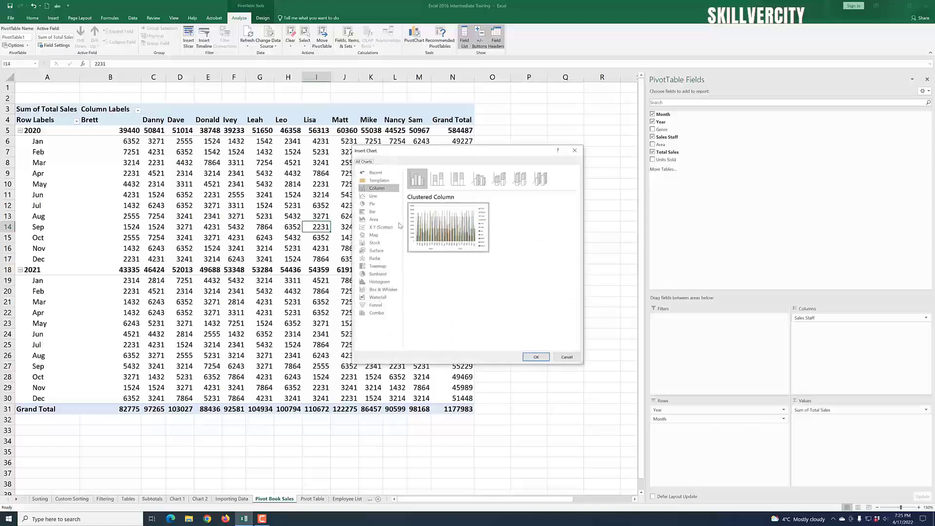
{"action": "mouse_move", "coordinate": [410, 207]}
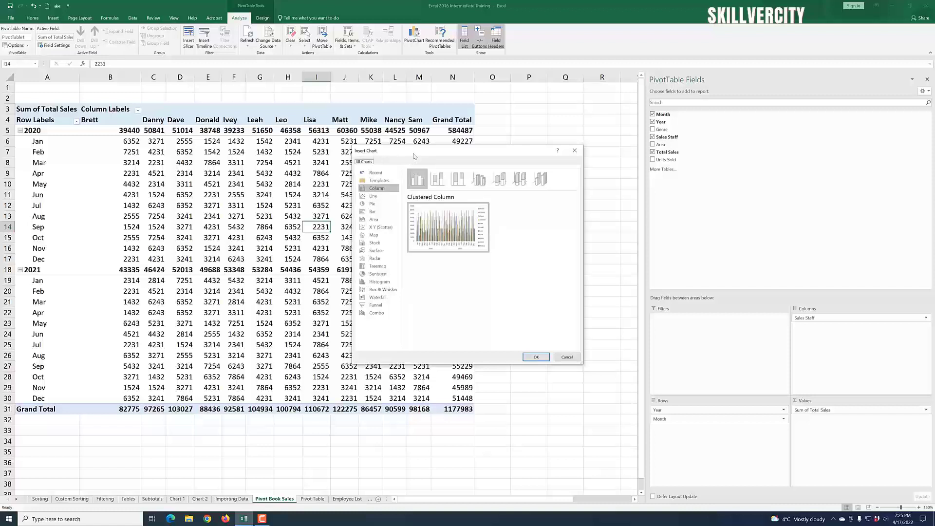
{"action": "left_click", "coordinate": [438, 181]}
{"action": "left_click", "coordinate": [459, 180]}
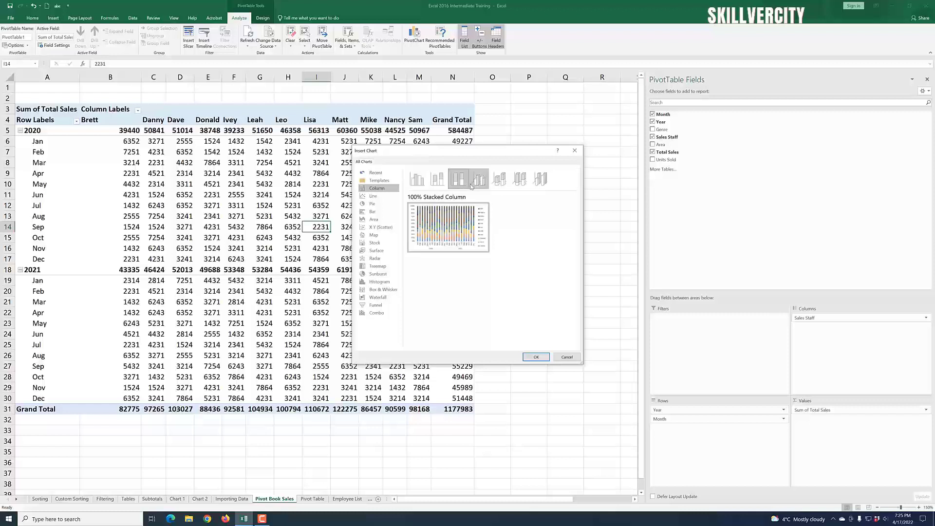
{"action": "left_click", "coordinate": [478, 182]}
{"action": "left_click", "coordinate": [499, 181]}
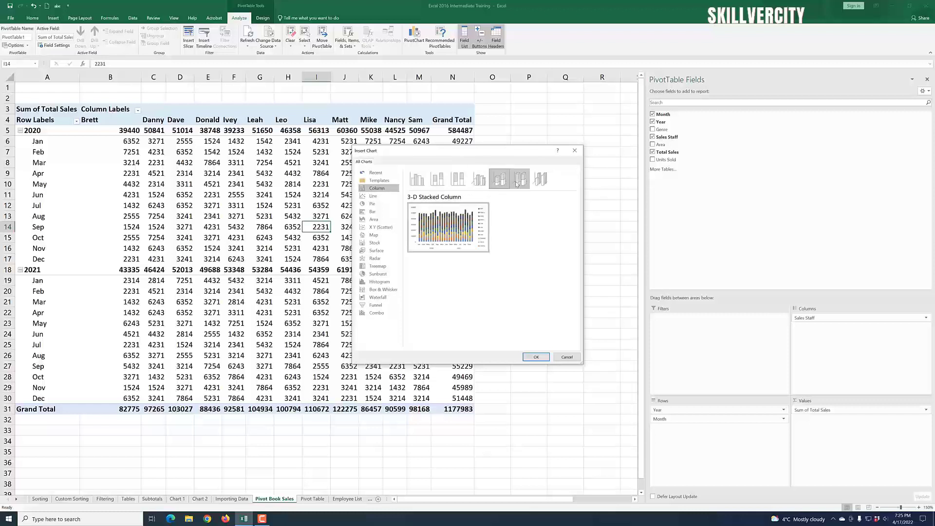
{"action": "left_click", "coordinate": [519, 181]}
{"action": "left_click", "coordinate": [540, 181]}
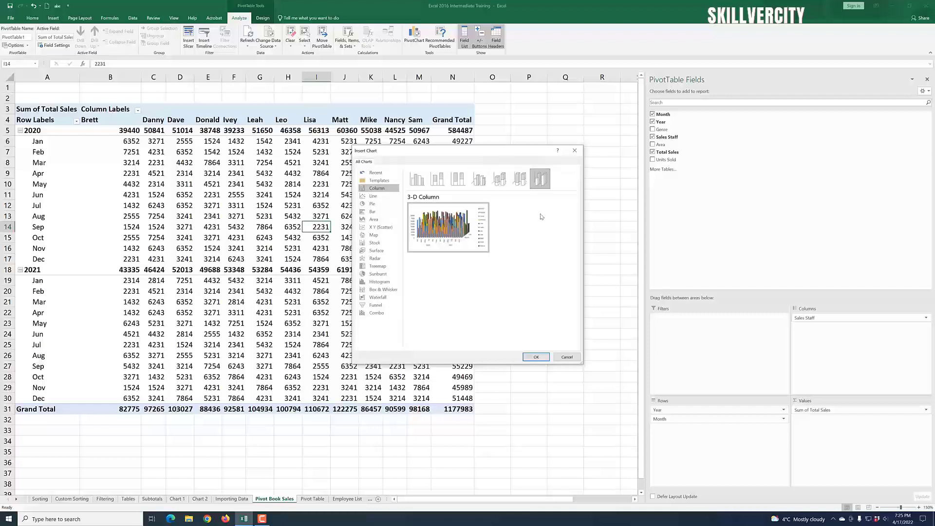
{"action": "left_click", "coordinate": [418, 180]}
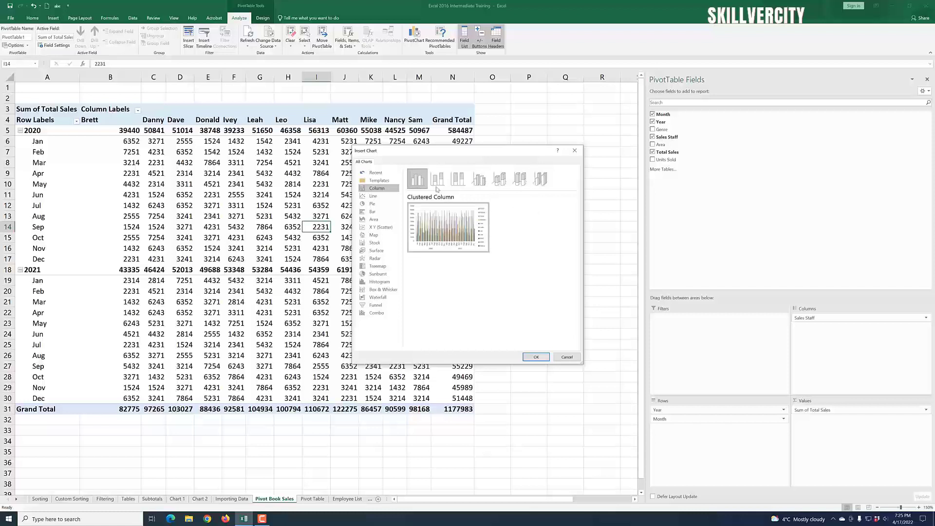
Step: Preview the Line and Pie chart types and their subtypes
{"action": "left_click", "coordinate": [388, 197]}
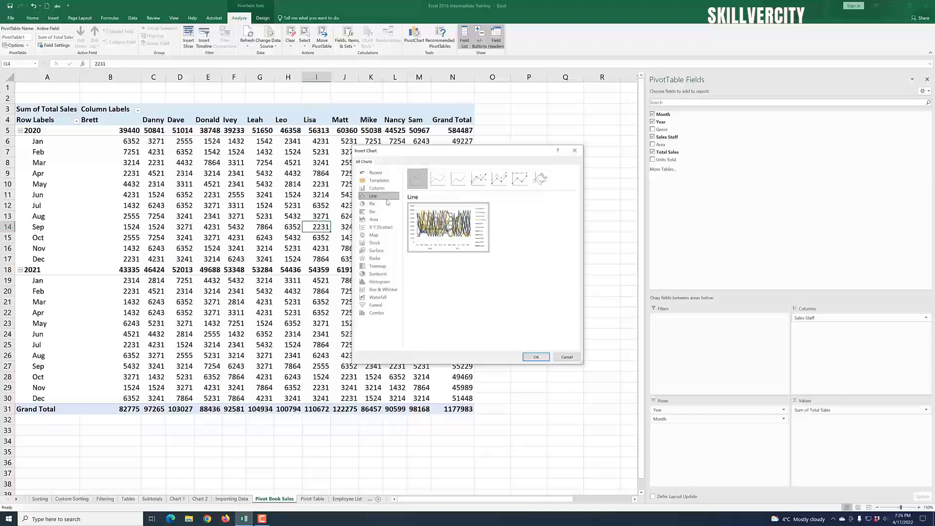
{"action": "left_click", "coordinate": [455, 184]}
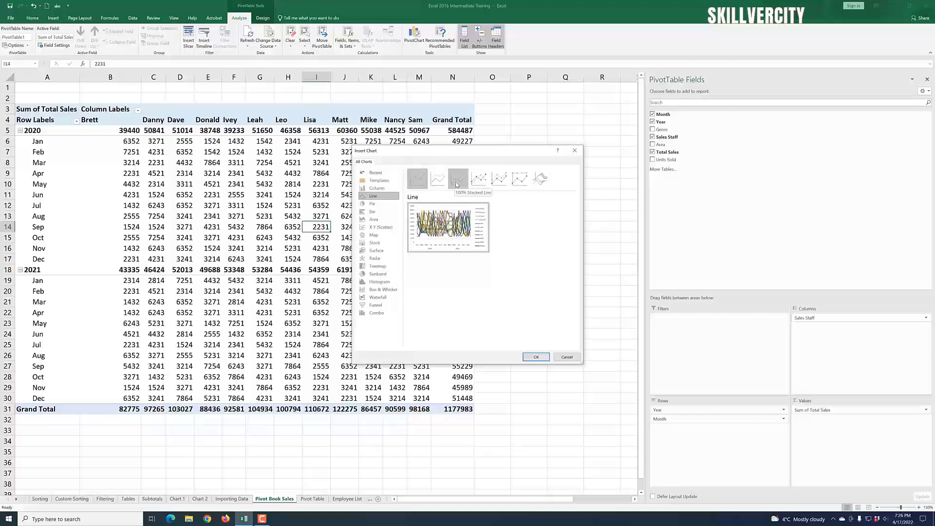
{"action": "left_click", "coordinate": [417, 179]}
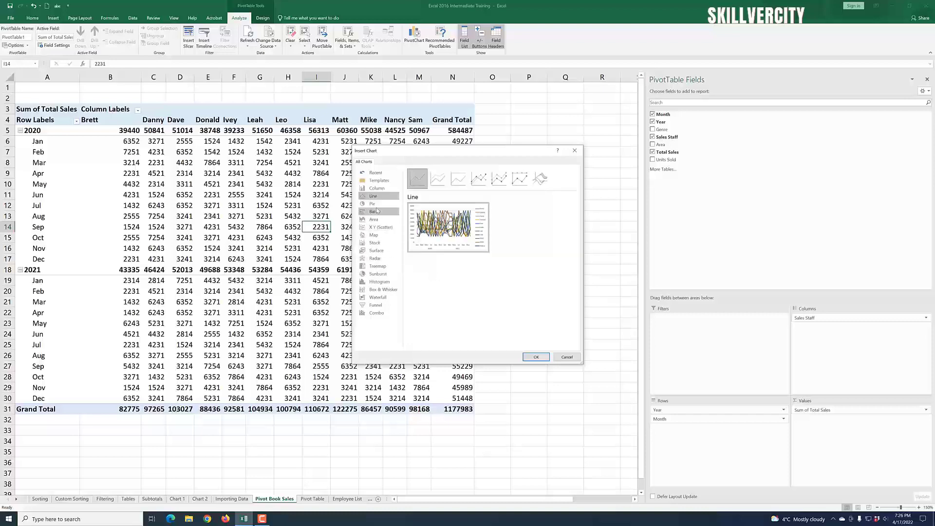
{"action": "left_click", "coordinate": [383, 205]}
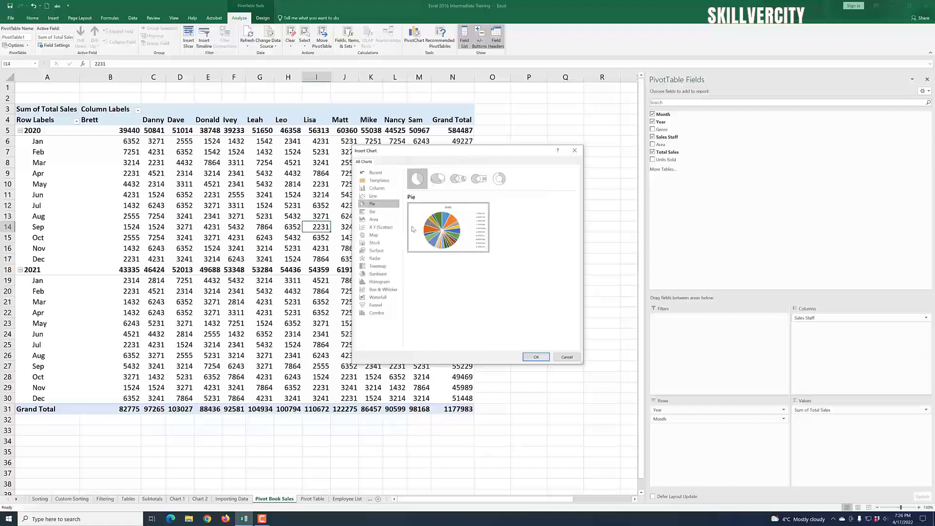
{"action": "left_click", "coordinate": [458, 178]}
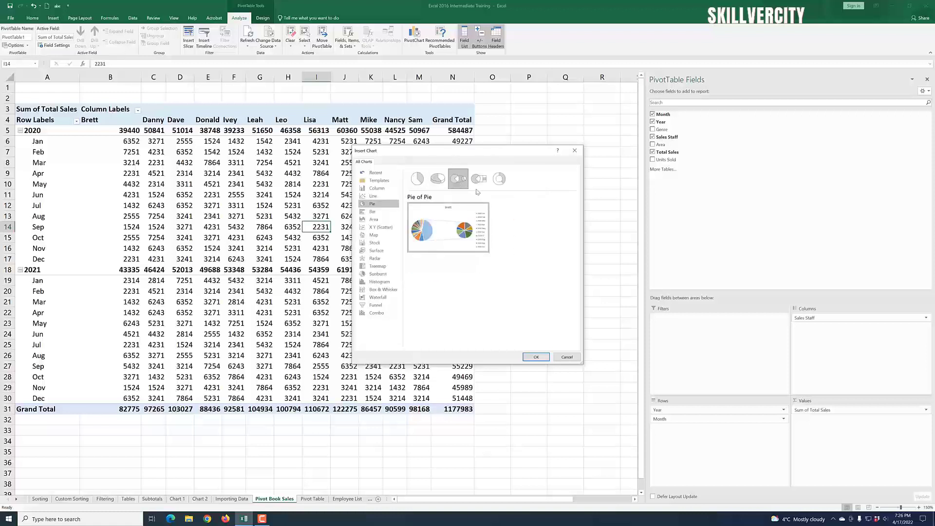
{"action": "left_click", "coordinate": [479, 179]}
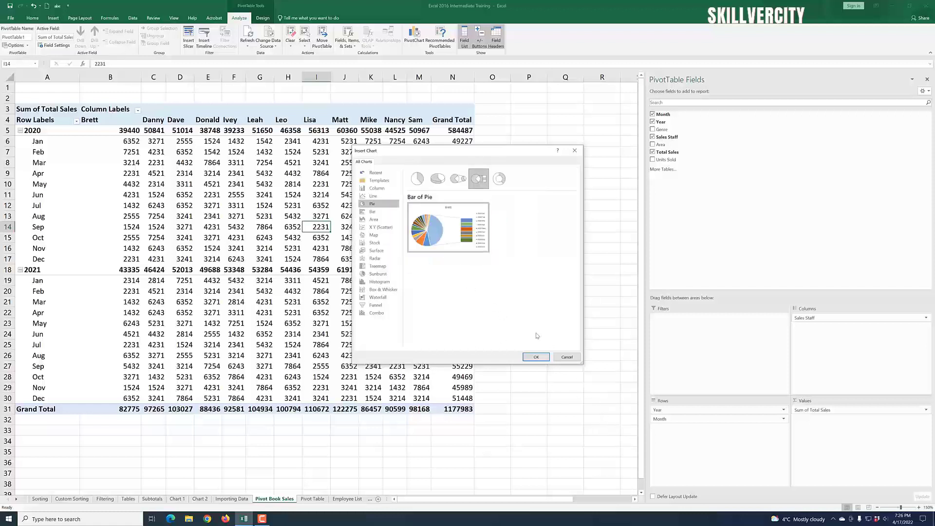
Step: Insert a Clustered Column PivotChart from the PivotTable
{"action": "left_click", "coordinate": [378, 189]}
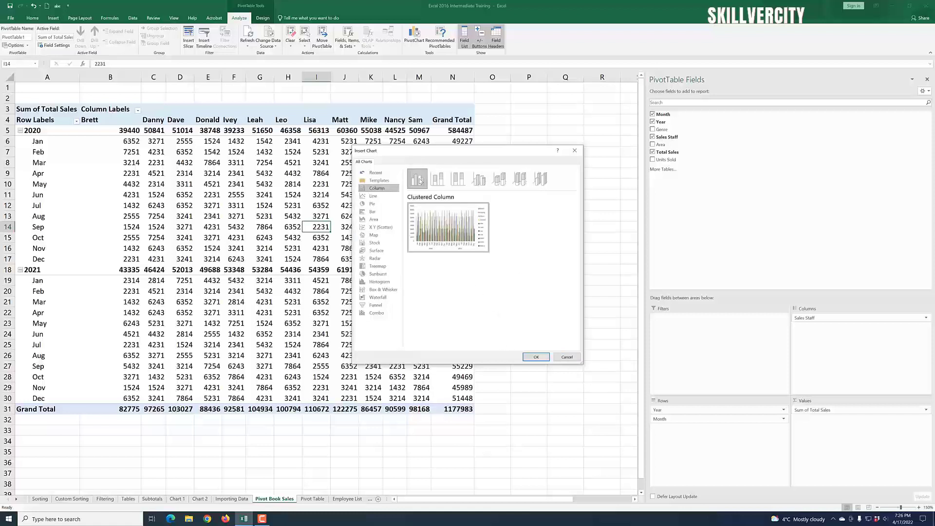
{"action": "left_click", "coordinate": [536, 357]}
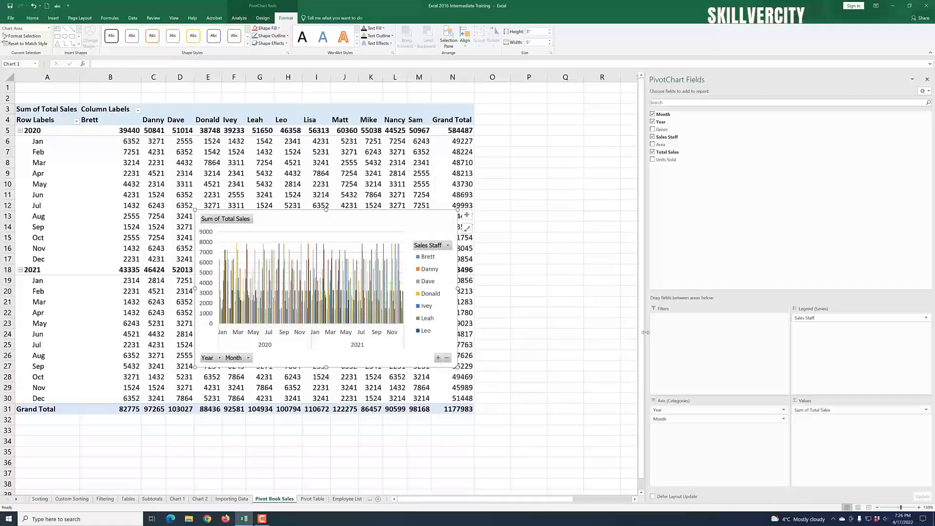
Step: Move the PivotChart beside the PivotTable, next to the Grand Total column
{"action": "left_click_drag", "start_coordinate": [646, 332], "coordinate": [782, 345]}
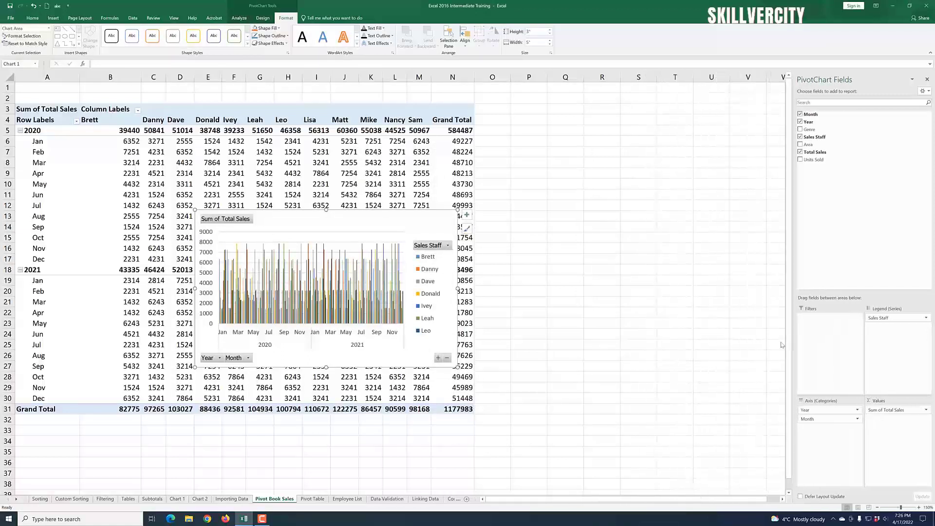
{"action": "left_click_drag", "start_coordinate": [340, 217], "coordinate": [622, 154]}
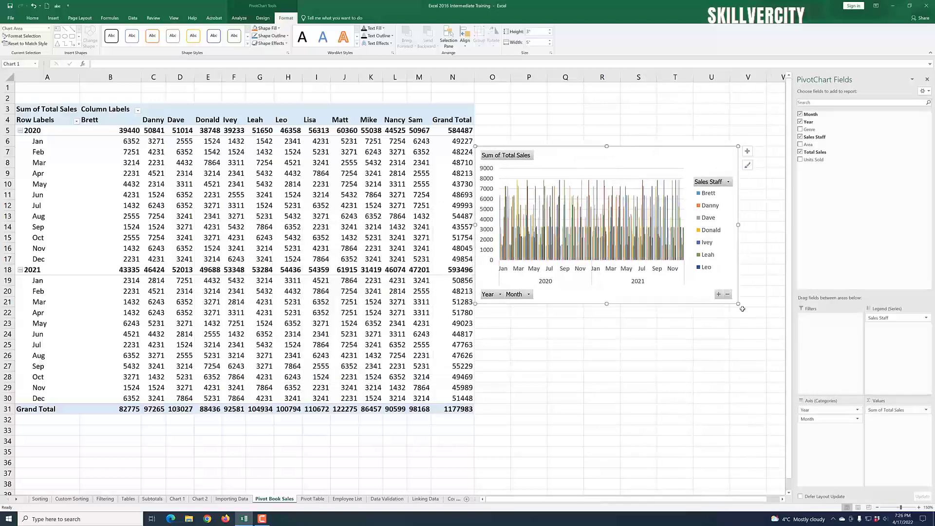
Step: Enlarge the PivotChart to about 4.5 inches high and 8 inches wide
{"action": "left_click_drag", "start_coordinate": [738, 304], "coordinate": [763, 347]}
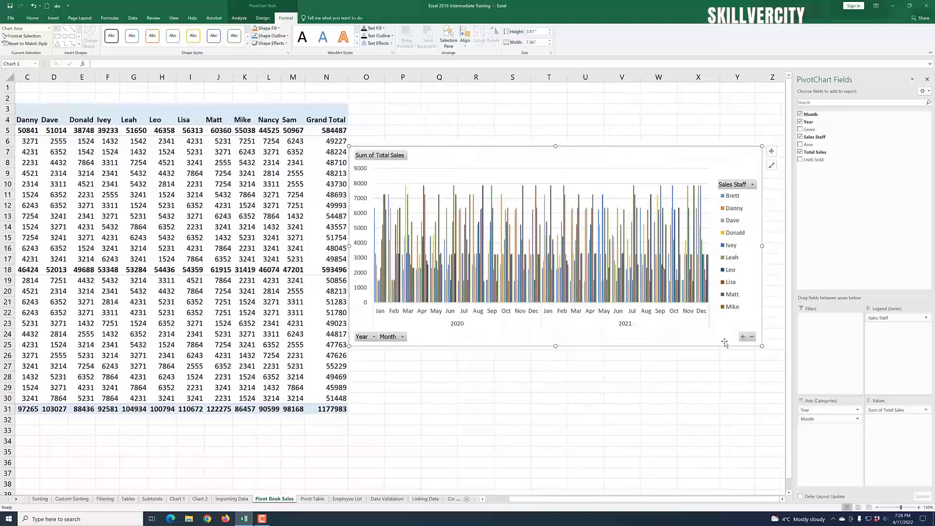
{"action": "left_click_drag", "start_coordinate": [763, 346], "coordinate": [773, 351]}
{"action": "left_click_drag", "start_coordinate": [504, 155], "coordinate": [502, 152]}
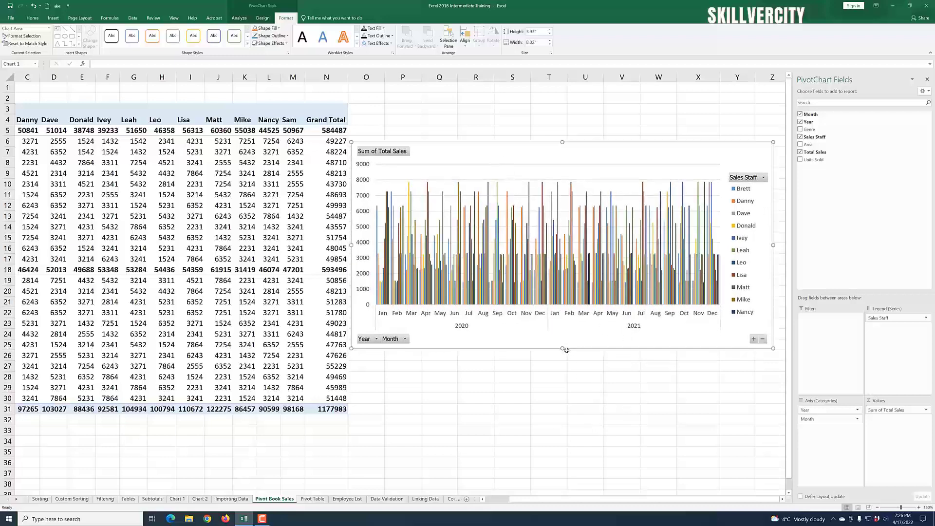
{"action": "left_click_drag", "start_coordinate": [563, 350], "coordinate": [563, 375]}
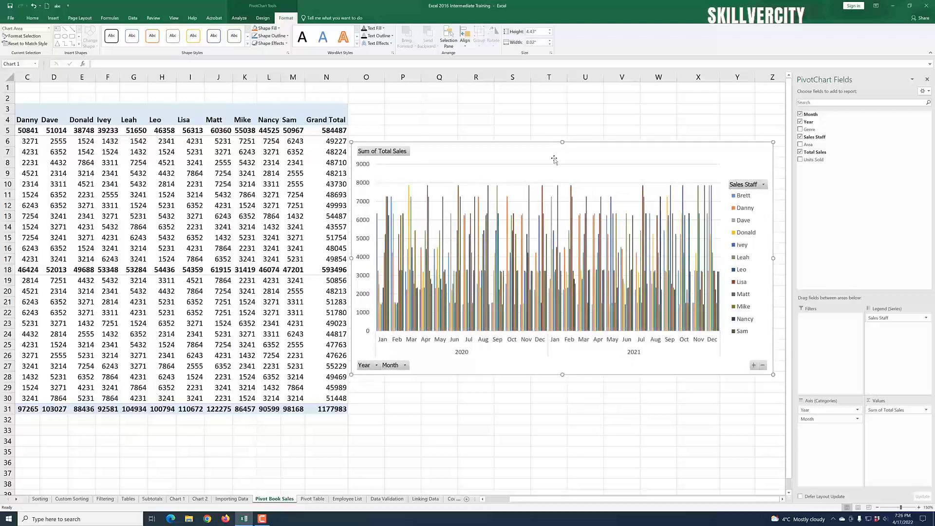
Step: Raise the PivotChart's top edge so the chart is about 4.76 inches high
{"action": "left_click_drag", "start_coordinate": [563, 142], "coordinate": [561, 124]}
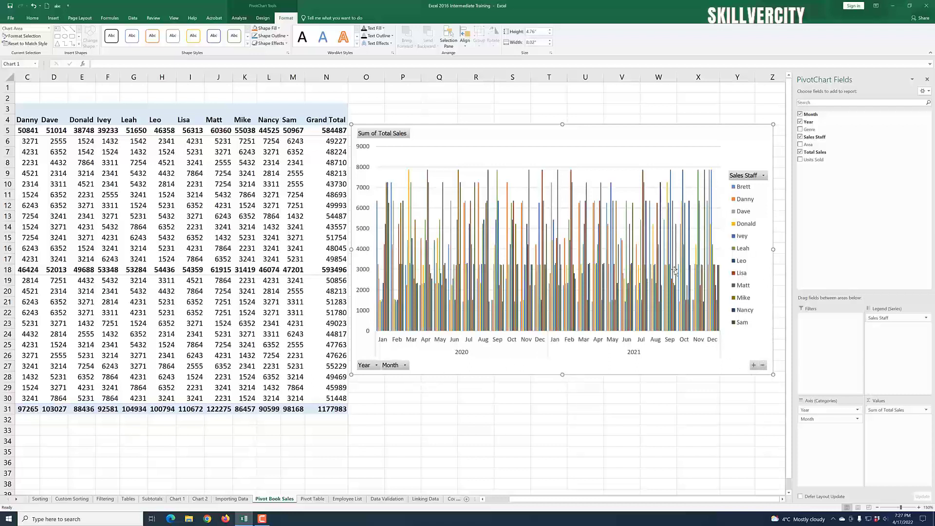
Step: Filter the PivotChart's Sales Staff field to show only Brett
{"action": "left_click", "coordinate": [764, 176]}
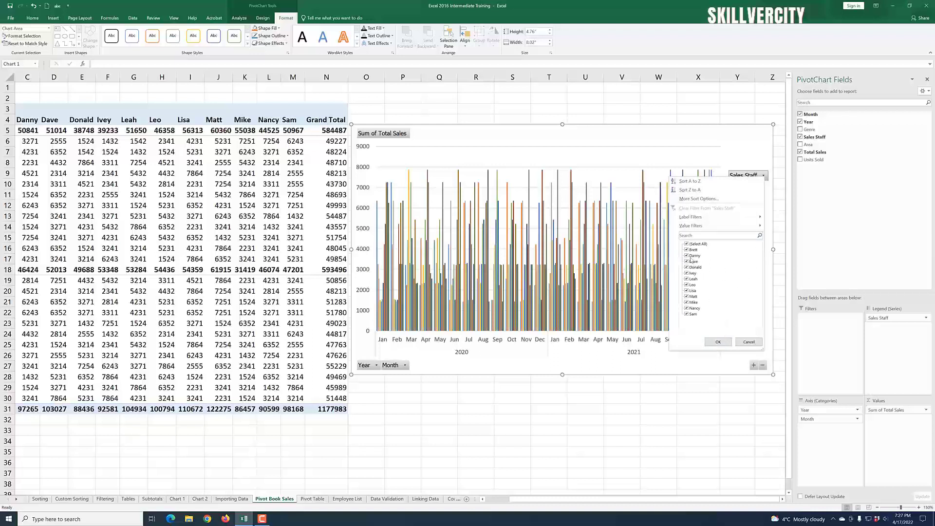
{"action": "left_click", "coordinate": [687, 245]}
{"action": "left_click", "coordinate": [687, 250]}
{"action": "left_click", "coordinate": [718, 343]}
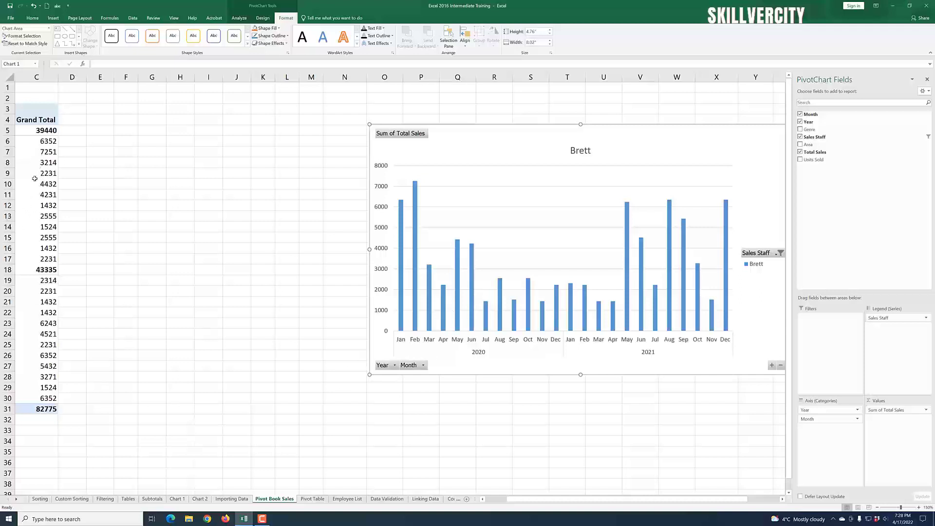
Step: Restore all sales staff in the PivotChart's Sales Staff filter
{"action": "left_click", "coordinate": [780, 254]}
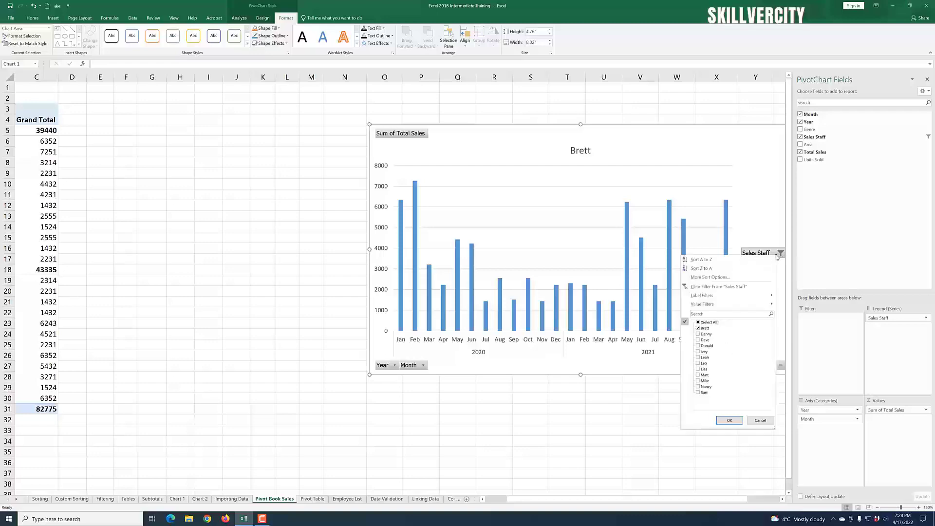
{"action": "left_click", "coordinate": [699, 323]}
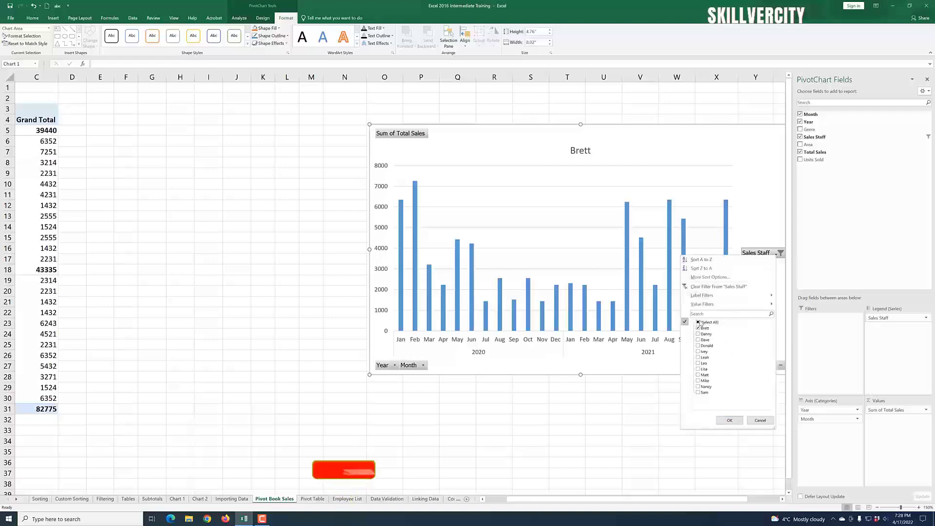
{"action": "left_click", "coordinate": [729, 420]}
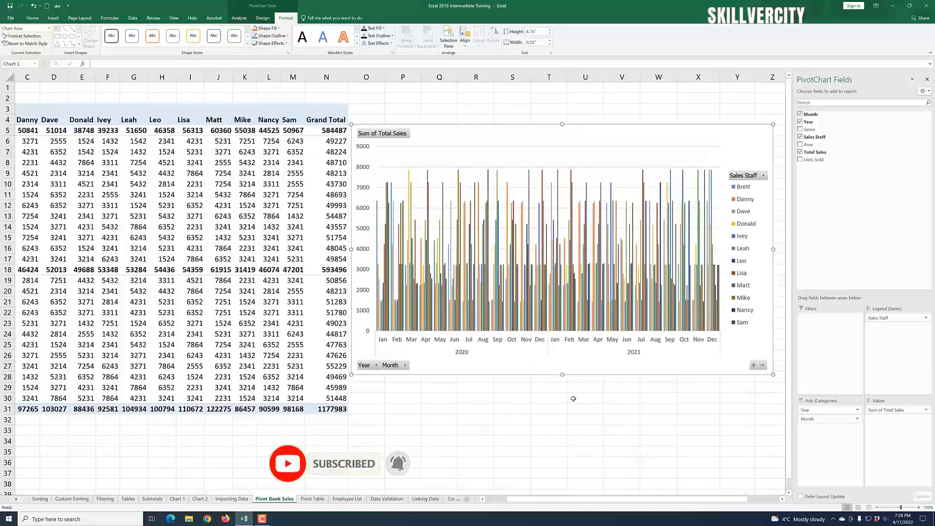
Step: Filter the PivotChart's Month field to show only Jan
{"action": "left_click", "coordinate": [405, 366]}
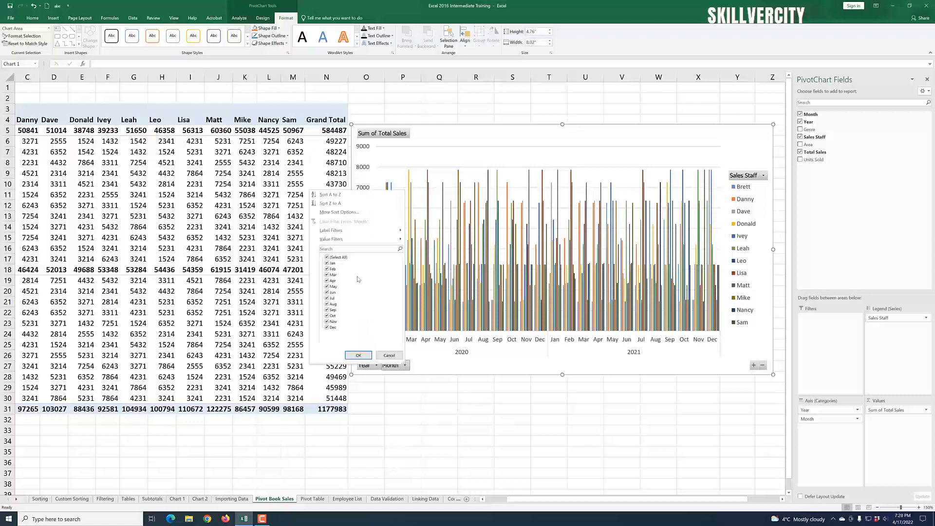
{"action": "left_click", "coordinate": [327, 258]}
{"action": "left_click", "coordinate": [327, 263]}
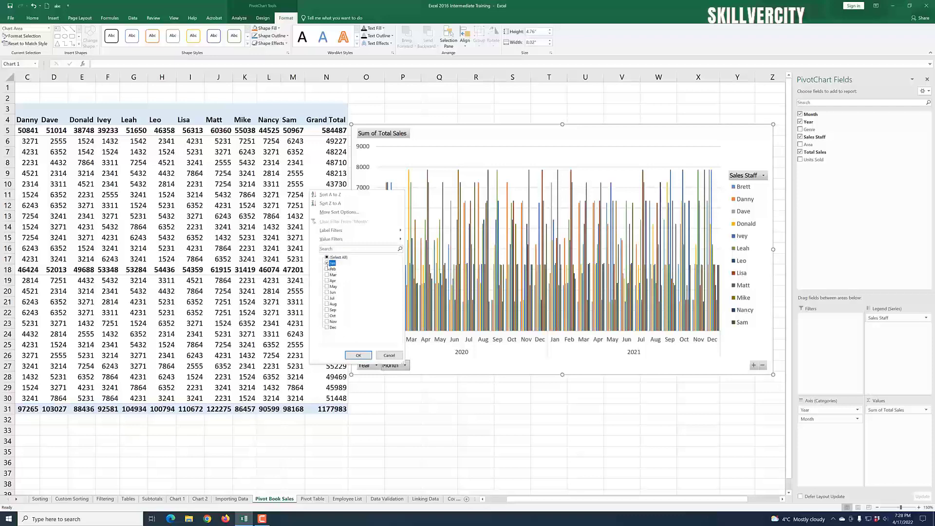
{"action": "left_click", "coordinate": [368, 354]}
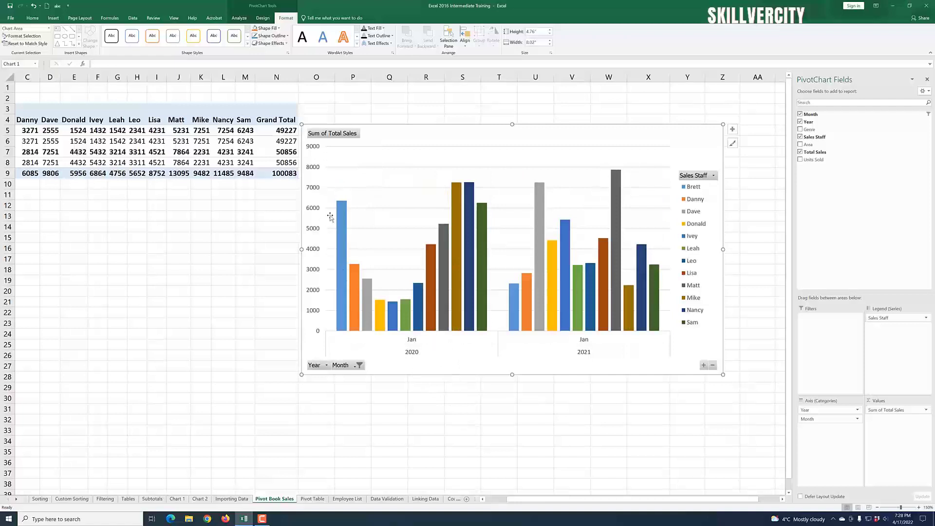
Step: Restore all months in the PivotChart's Month filter
{"action": "mouse_move", "coordinate": [470, 287]}
{"action": "mouse_move", "coordinate": [343, 295]}
{"action": "mouse_move", "coordinate": [517, 314]}
{"action": "left_click", "coordinate": [357, 367]}
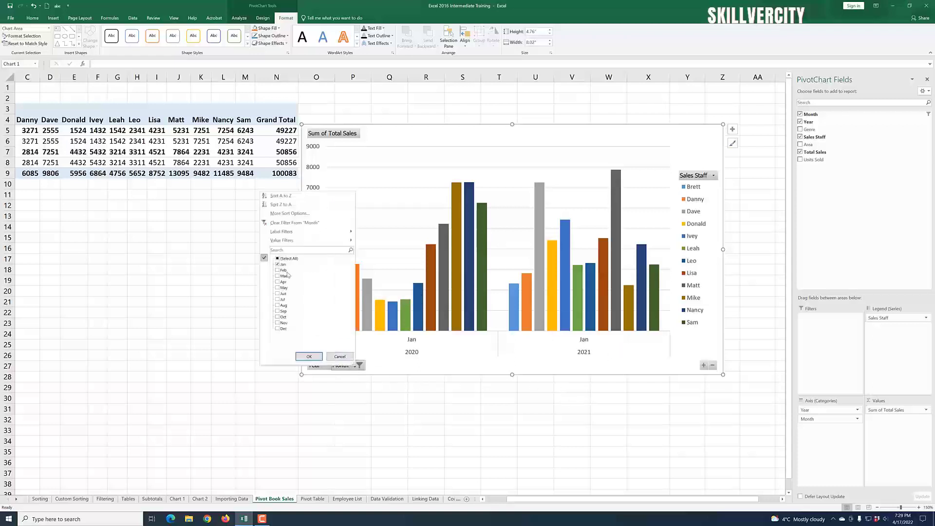
{"action": "left_click", "coordinate": [278, 260]}
{"action": "left_click", "coordinate": [308, 356]}
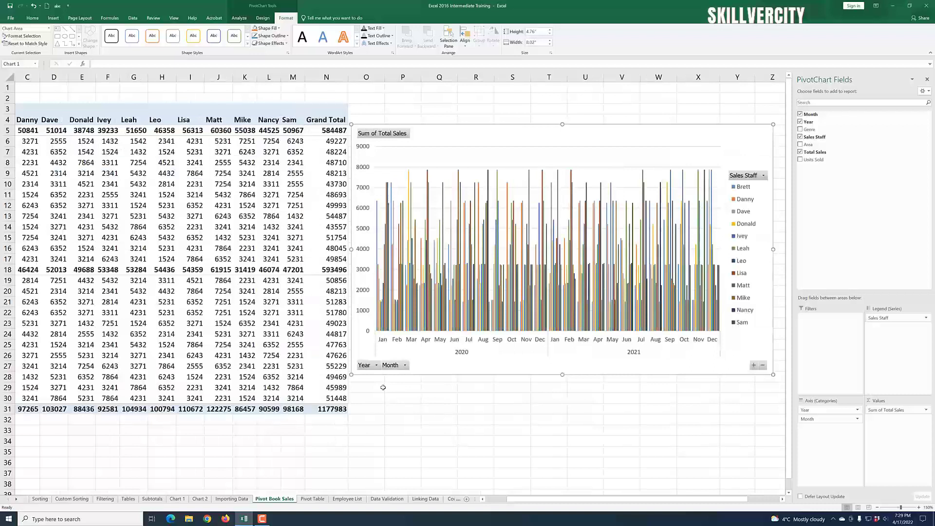
Step: Filter the PivotChart's Year field to show only 2020
{"action": "left_click", "coordinate": [377, 365]}
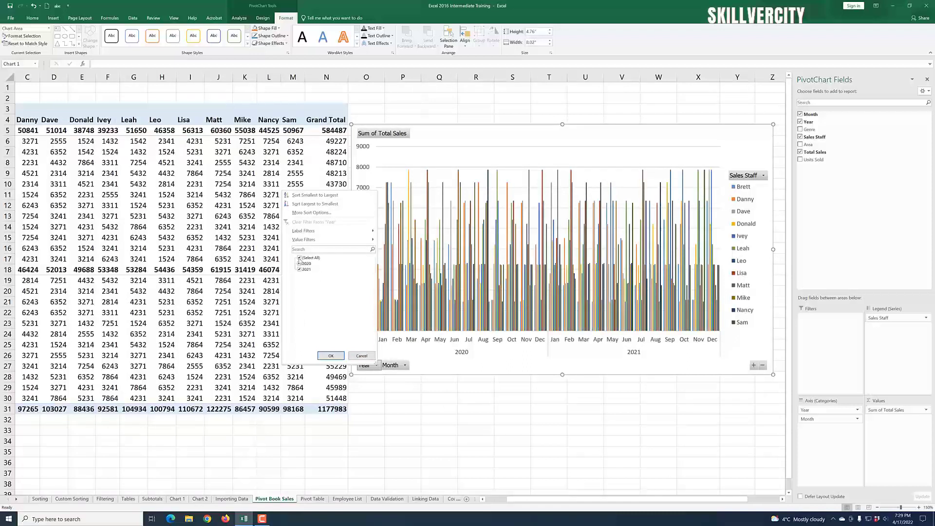
{"action": "left_click", "coordinate": [300, 259]}
{"action": "left_click", "coordinate": [300, 264]}
{"action": "left_click", "coordinate": [331, 356]}
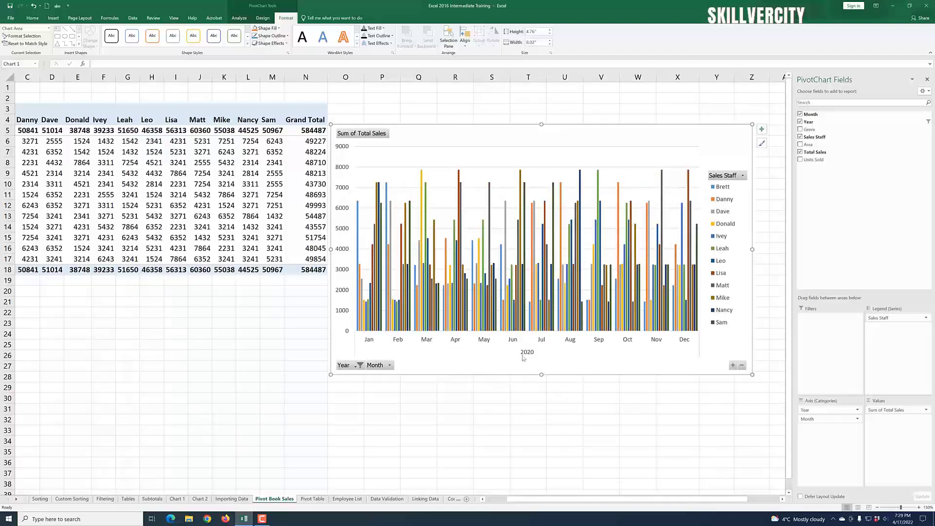
Step: Restore both years in the PivotChart's Year filter
{"action": "left_click", "coordinate": [357, 366]}
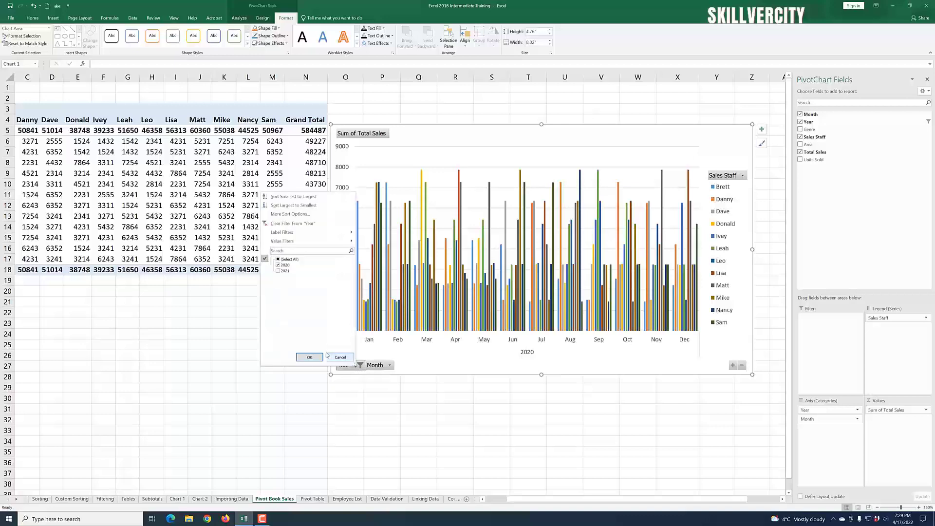
{"action": "left_click", "coordinate": [278, 259]}
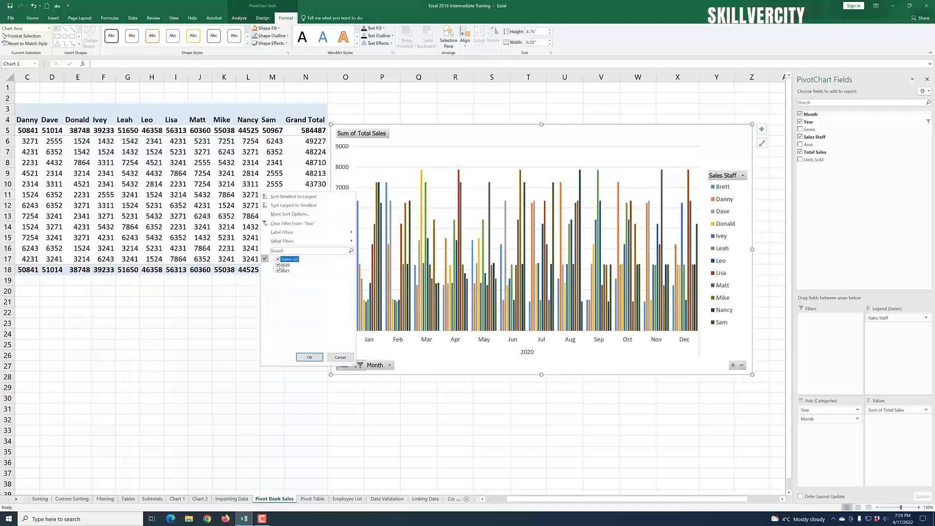
{"action": "left_click", "coordinate": [310, 352]}
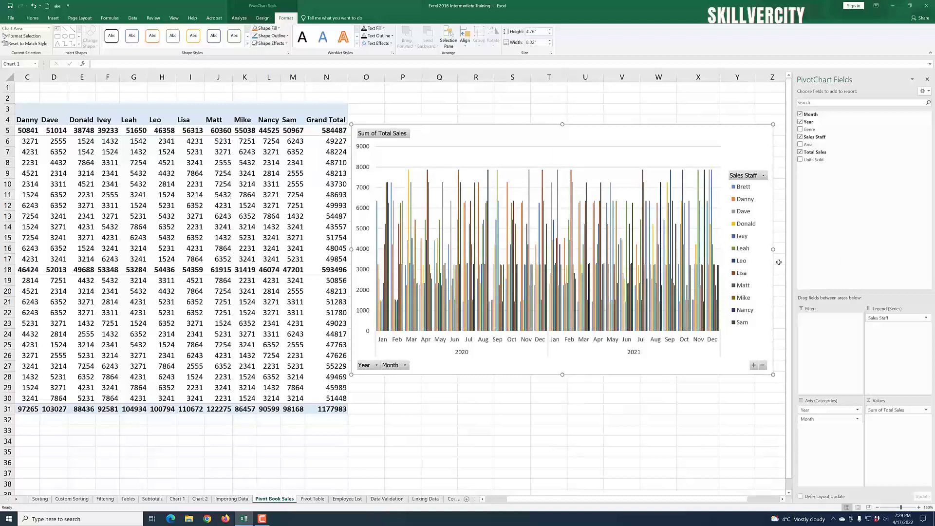
Step: Narrow the PivotChart from its right edge to about 7.43 inches wide
{"action": "left_click_drag", "start_coordinate": [773, 249], "coordinate": [742, 251]}
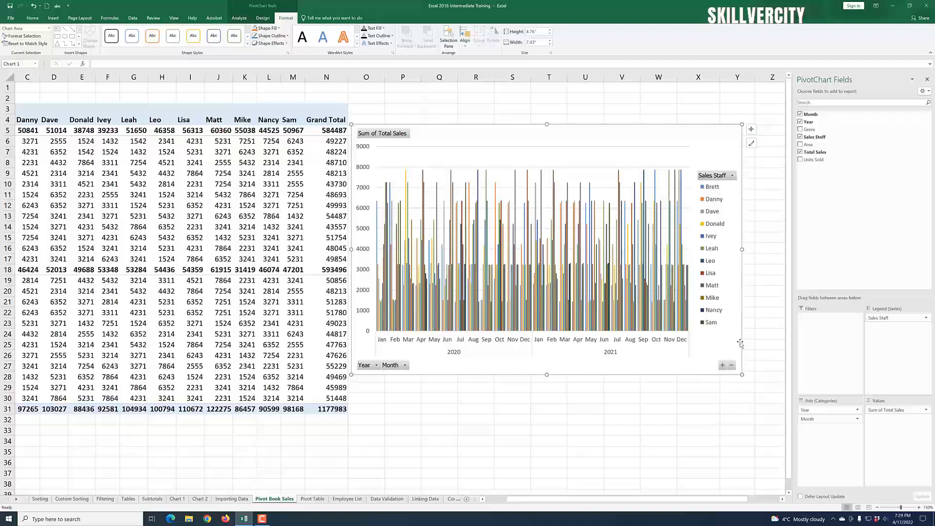
Step: Toggle the chart's Axes and Legend elements off and back on
{"action": "left_click", "coordinate": [752, 130]}
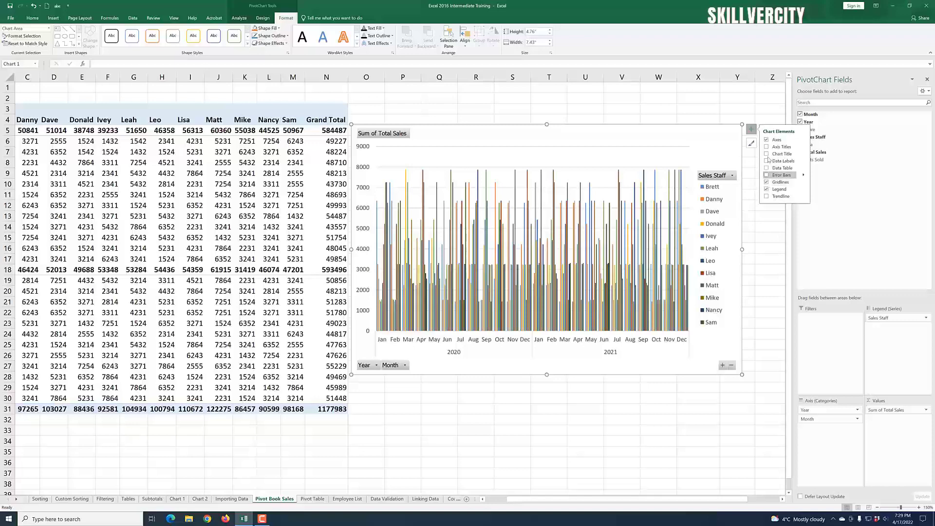
{"action": "left_click", "coordinate": [767, 140]}
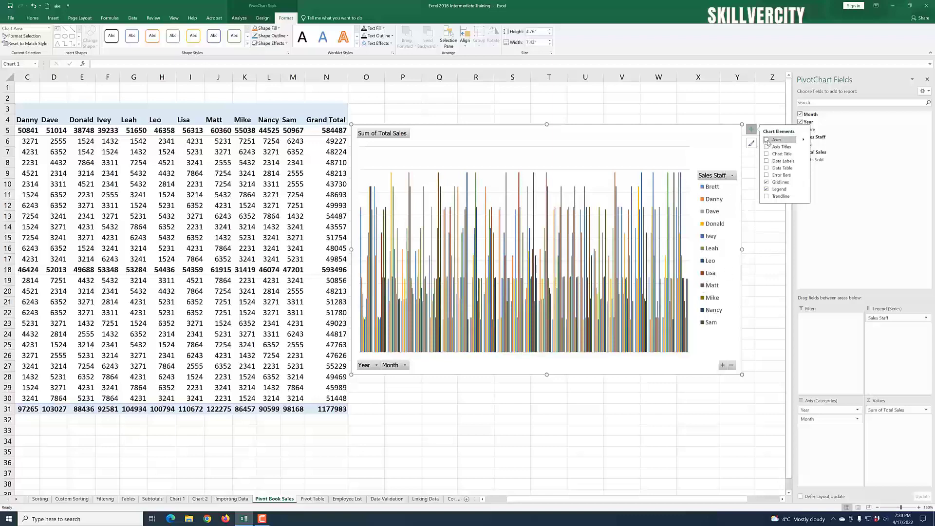
{"action": "left_click", "coordinate": [767, 140]}
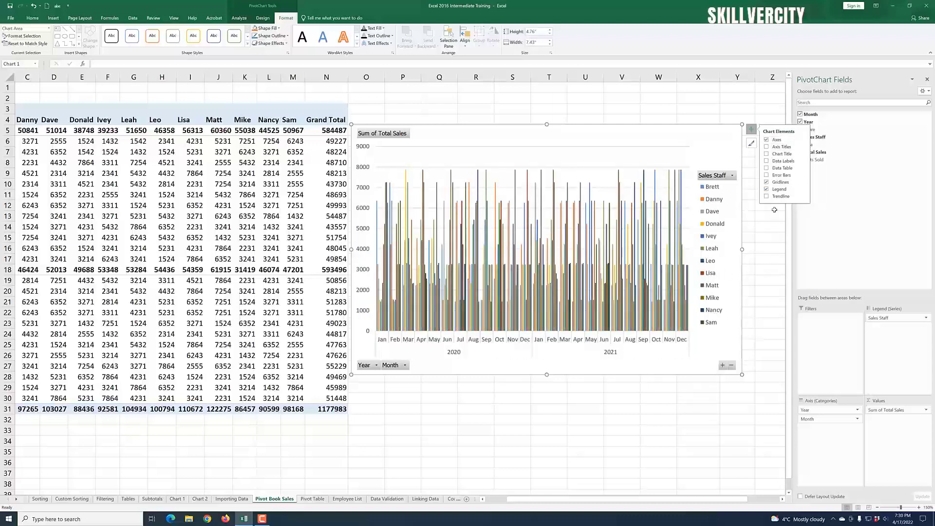
{"action": "left_click", "coordinate": [767, 182]}
{"action": "left_click", "coordinate": [767, 183]}
{"action": "left_click", "coordinate": [751, 129]}
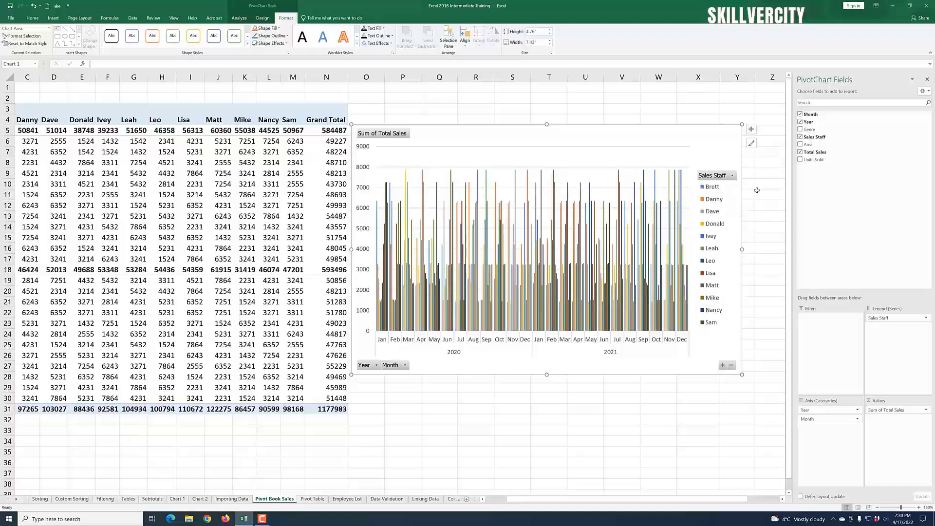
Step: Apply a dark chart style to the PivotChart from the style gallery
{"action": "left_click", "coordinate": [752, 144]}
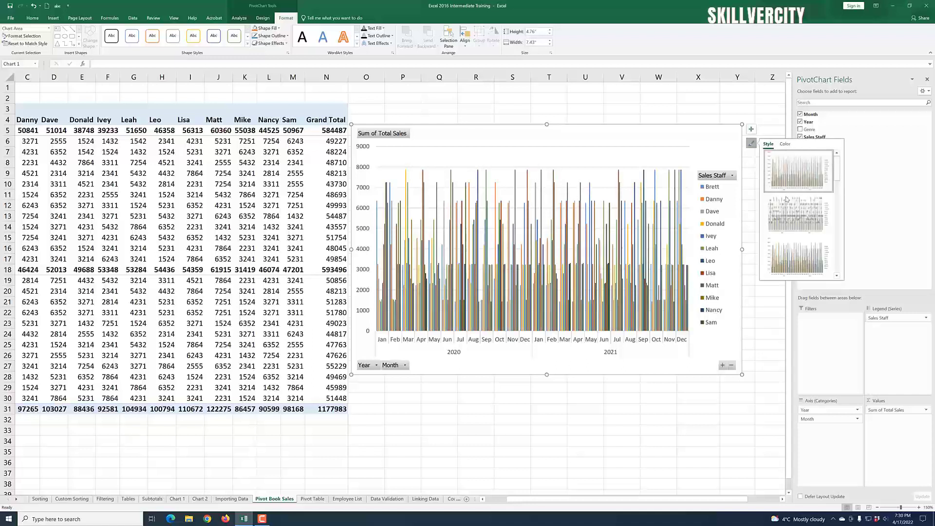
{"action": "left_click_drag", "start_coordinate": [837, 175], "coordinate": [838, 229]}
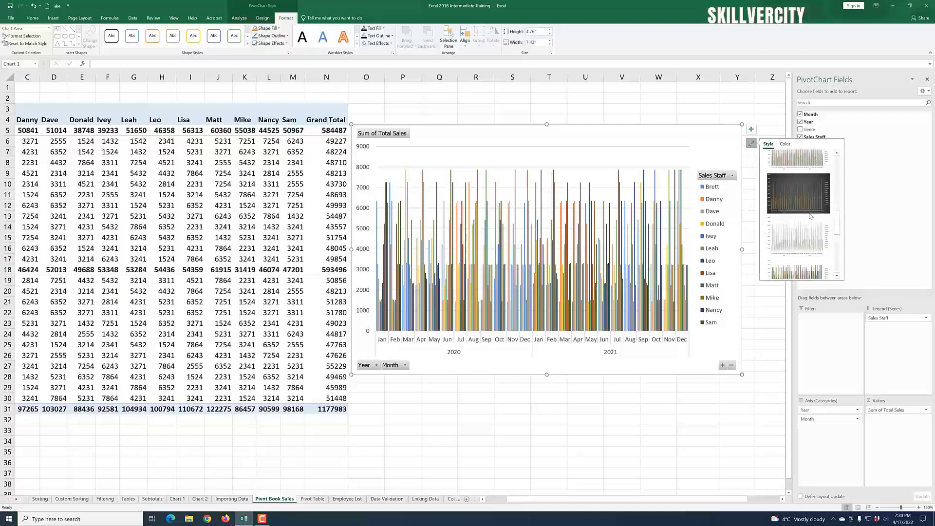
{"action": "left_click", "coordinate": [805, 193]}
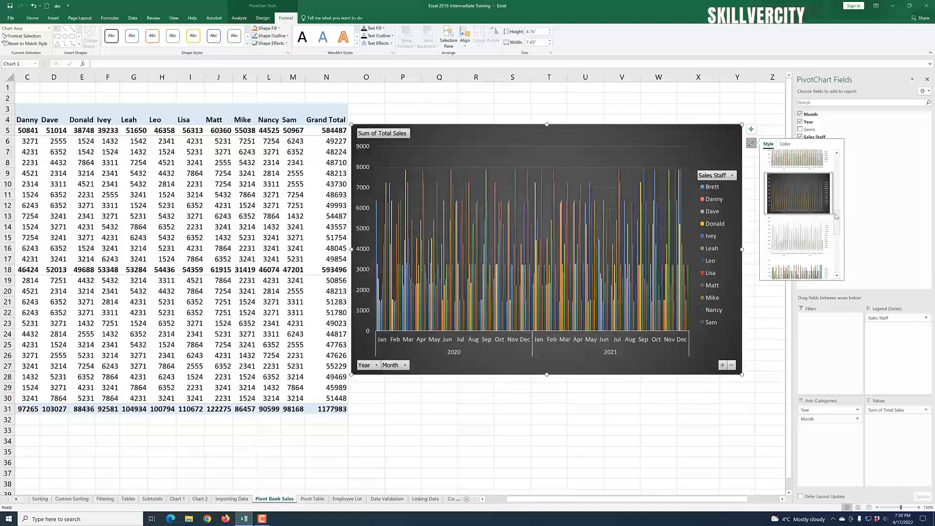
{"action": "left_click_drag", "start_coordinate": [837, 216], "coordinate": [838, 164]}
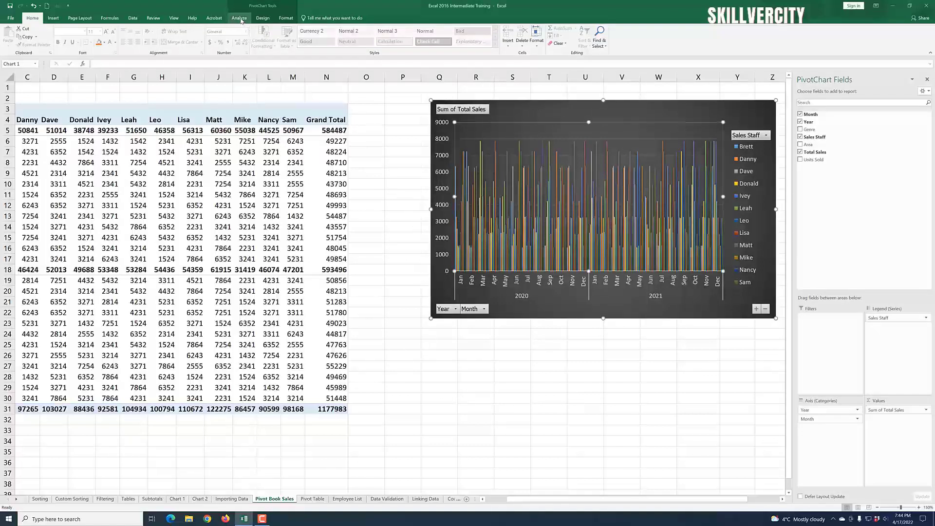
Step: Insert a Month slicer for the PivotChart and move it beside the PivotTable
{"action": "left_click", "coordinate": [242, 19]}
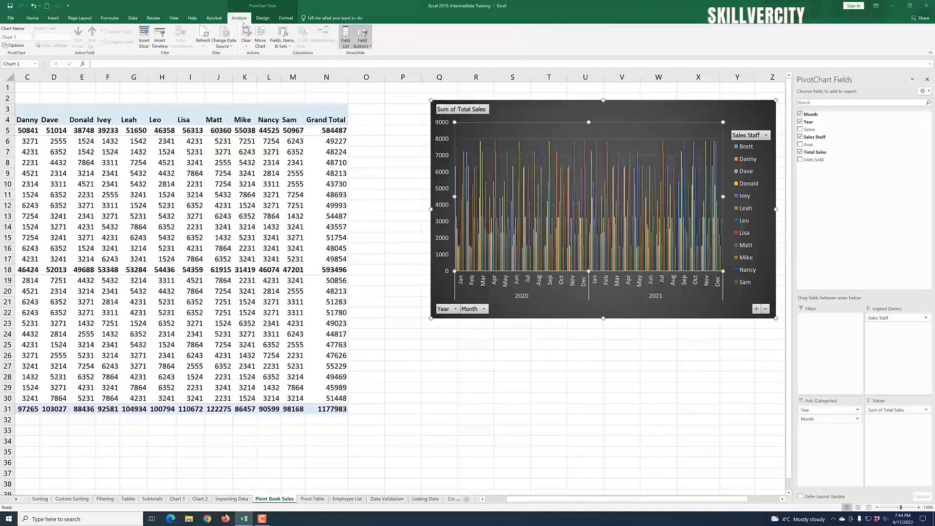
{"action": "left_click", "coordinate": [144, 43]}
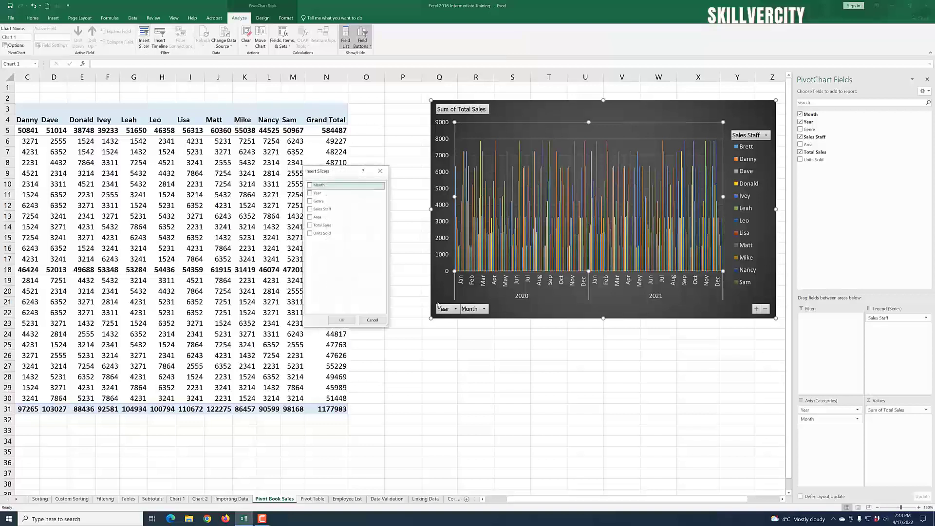
{"action": "left_click_drag", "start_coordinate": [342, 175], "coordinate": [371, 167]}
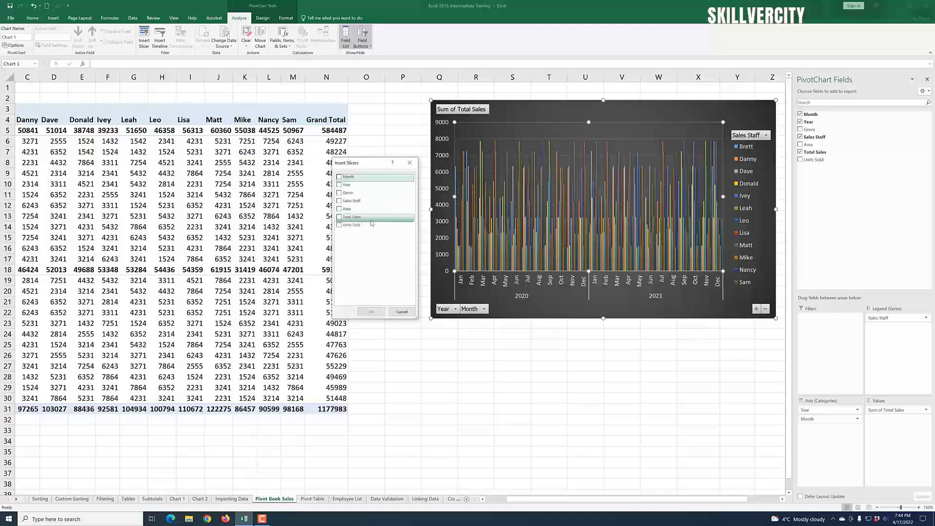
{"action": "left_click", "coordinate": [340, 177]}
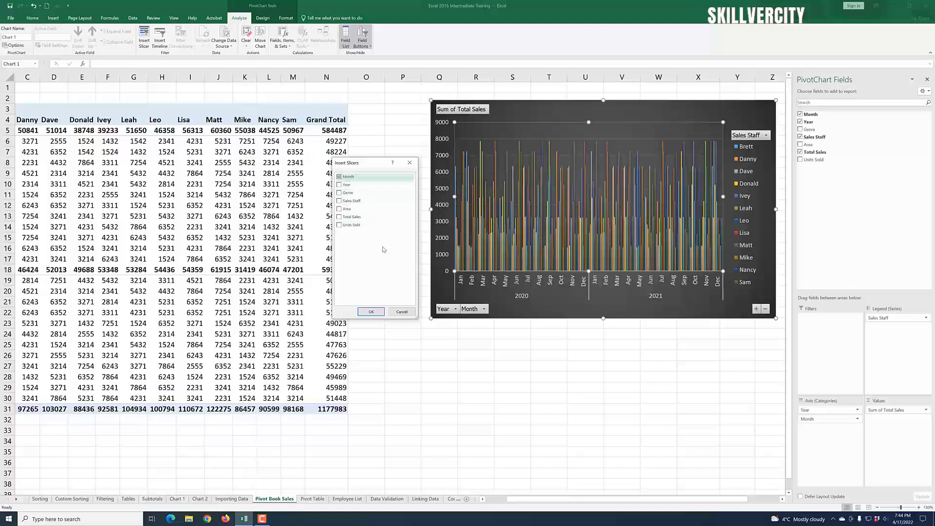
{"action": "left_click", "coordinate": [371, 312]}
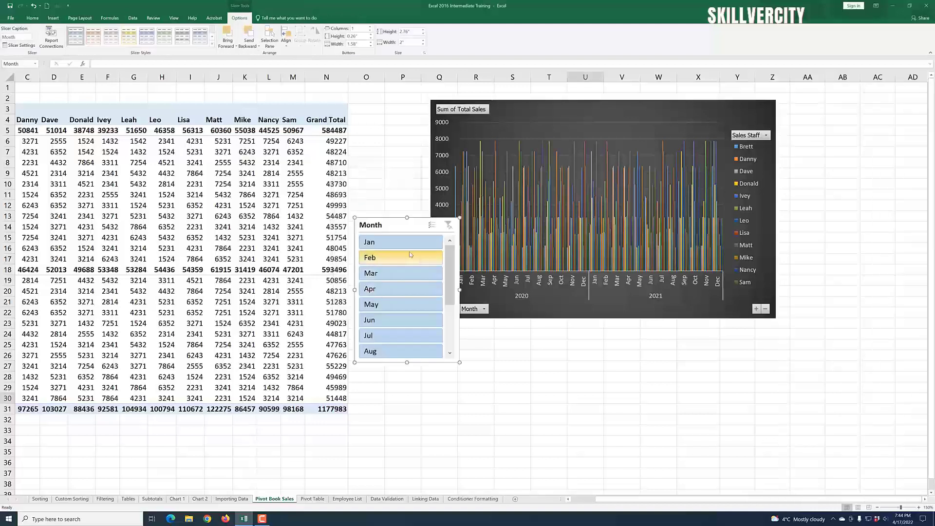
{"action": "left_click_drag", "start_coordinate": [399, 227], "coordinate": [342, 213]}
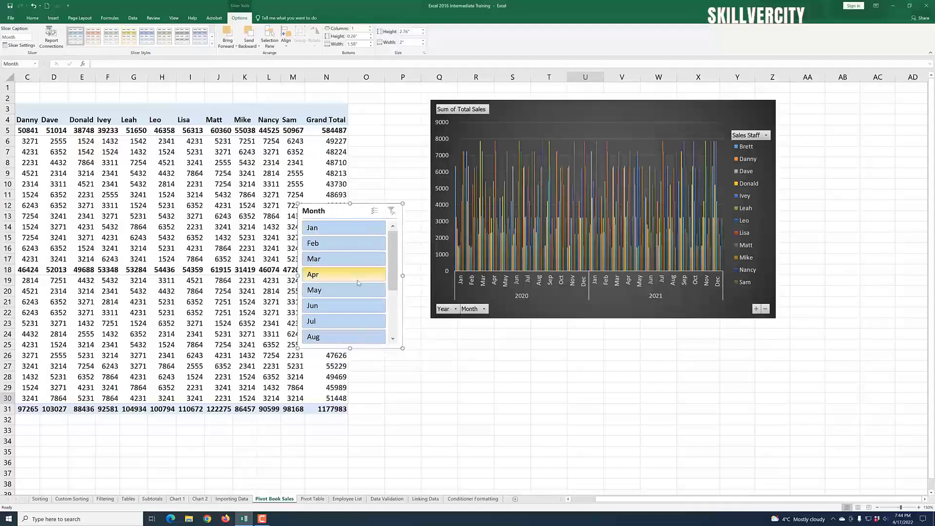
Step: Use the Month slicer to show Jan and then Feb in the PivotTable and chart
{"action": "left_click_drag", "start_coordinate": [396, 253], "coordinate": [396, 297]}
{"action": "scroll", "coordinate": [396, 297], "scroll_direction": "up", "scroll_amount": 3}
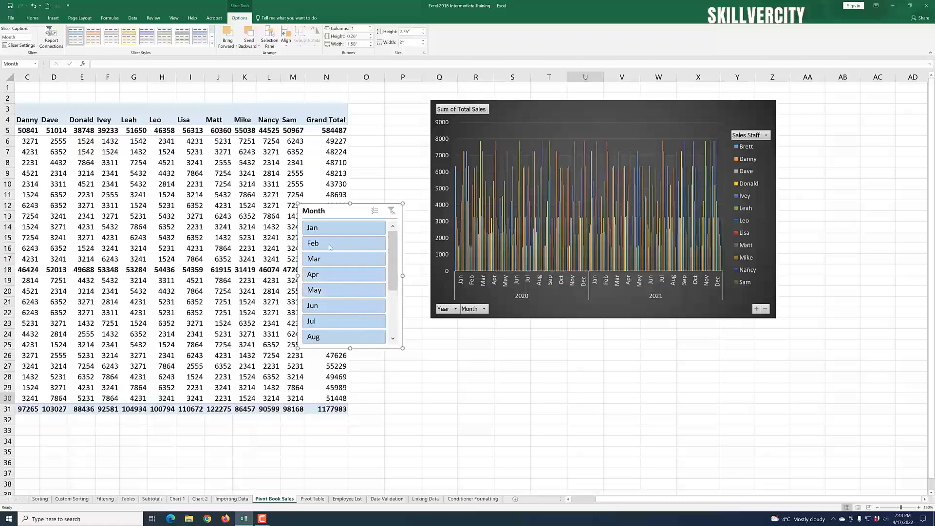
{"action": "left_click", "coordinate": [340, 230]}
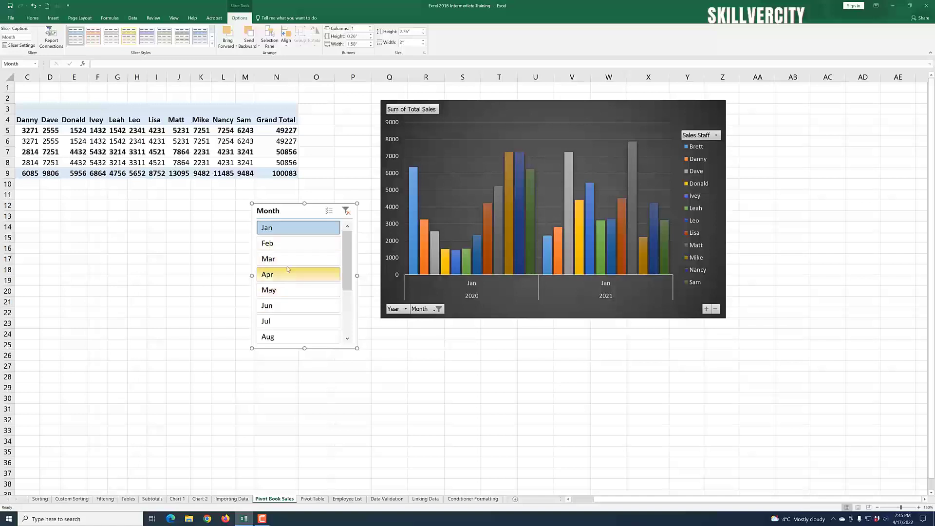
{"action": "left_click", "coordinate": [282, 243]}
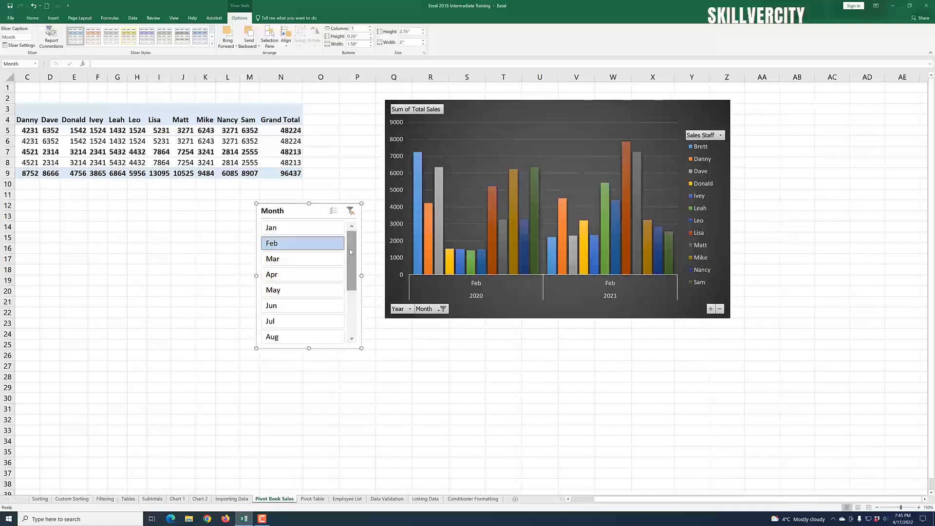
Step: Use the Month slicer to show Sep and then Nov, then delete the slicer
{"action": "left_click_drag", "start_coordinate": [351, 242], "coordinate": [353, 303]}
{"action": "left_click", "coordinate": [295, 274]}
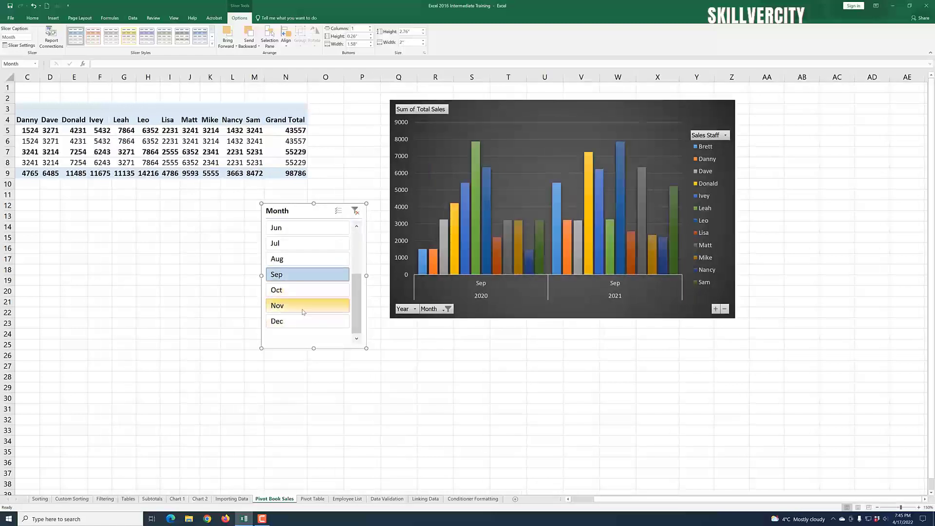
{"action": "left_click", "coordinate": [298, 306]}
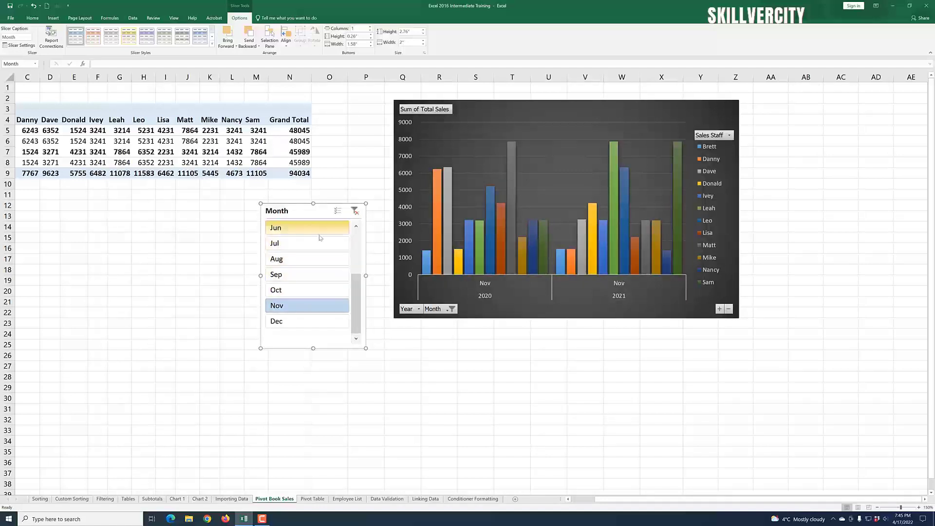
{"action": "key", "text": "Delete"}
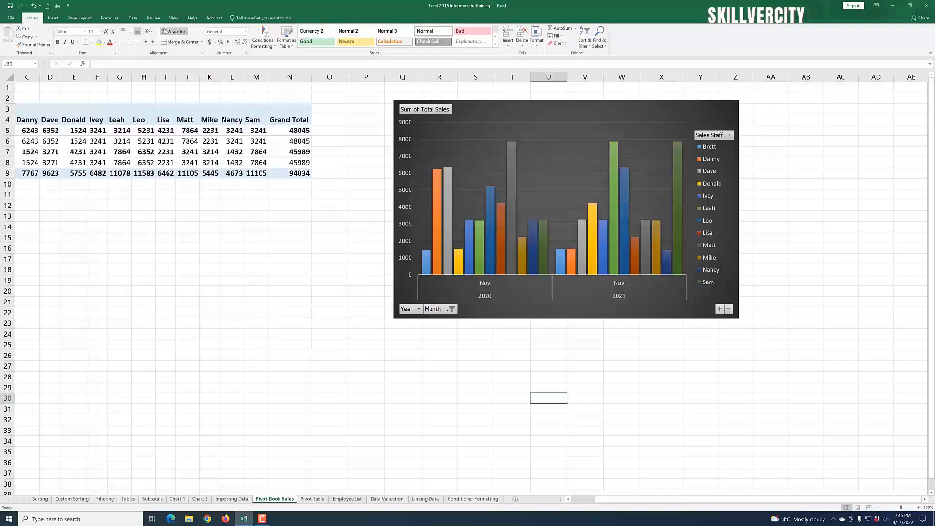
Step: Insert a Year slicer for the PivotTable
{"action": "left_click", "coordinate": [211, 142]}
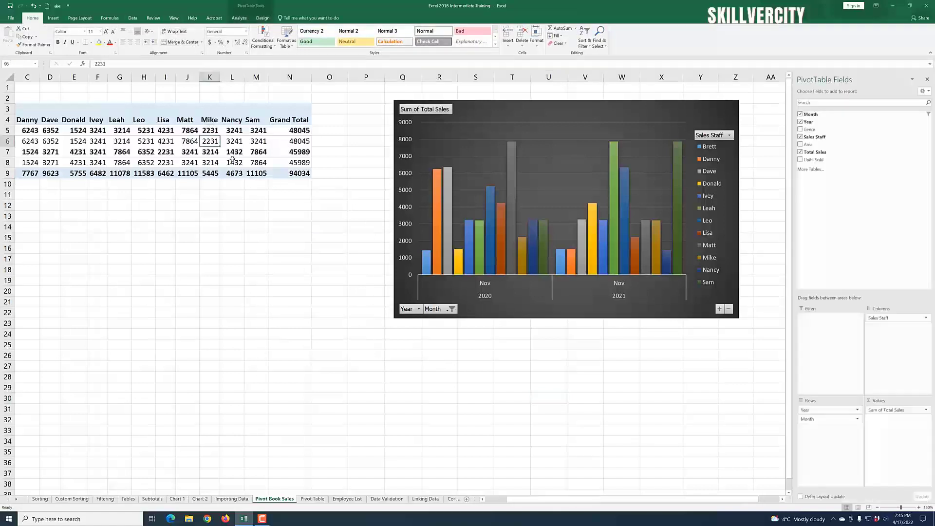
{"action": "left_click", "coordinate": [239, 18]}
{"action": "left_click", "coordinate": [188, 37]}
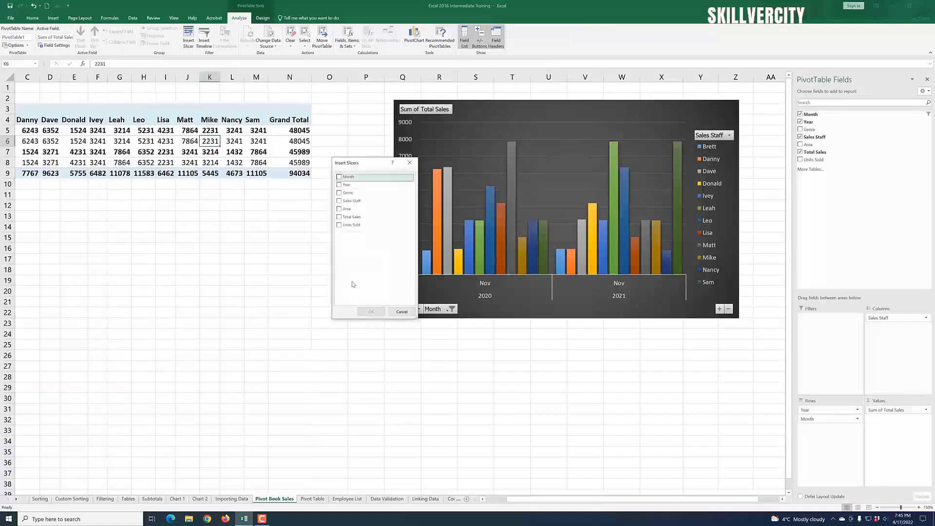
{"action": "left_click", "coordinate": [339, 185]}
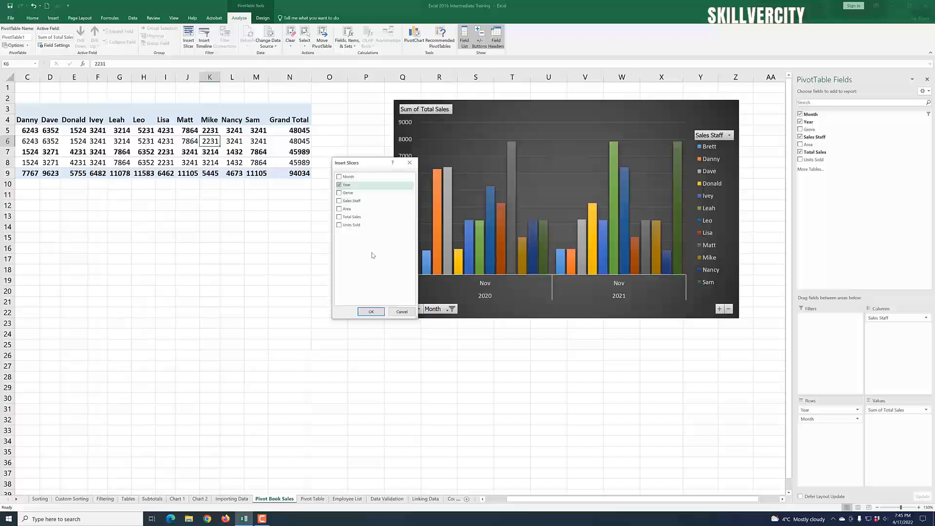
{"action": "left_click", "coordinate": [371, 312]}
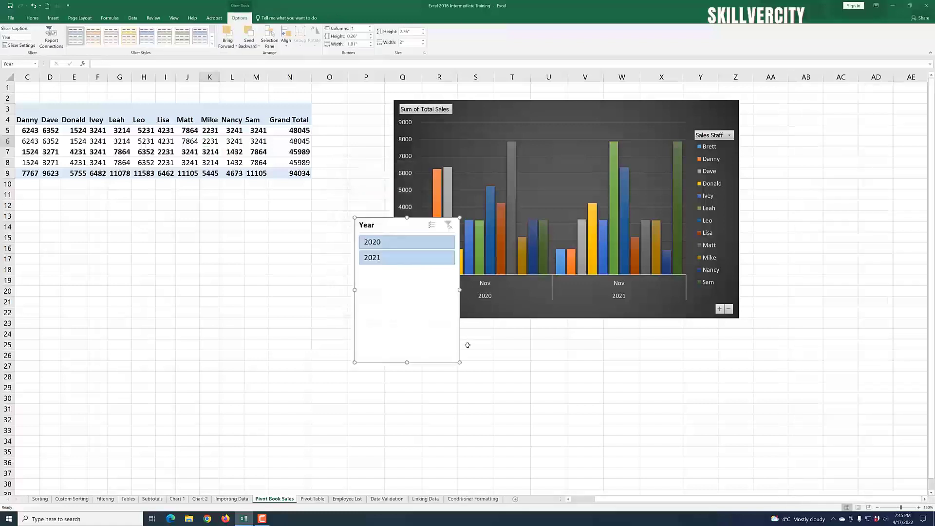
Step: Filter the PivotTable and chart to 2020 then 2021 with the Year slicer, moving the slicer beside the table
{"action": "left_click", "coordinate": [395, 246]}
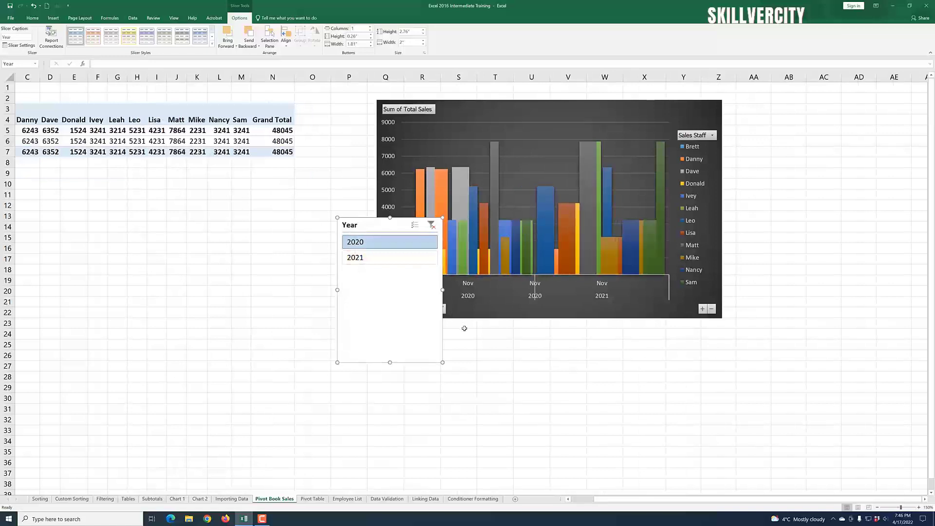
{"action": "left_click_drag", "start_coordinate": [369, 225], "coordinate": [276, 231]}
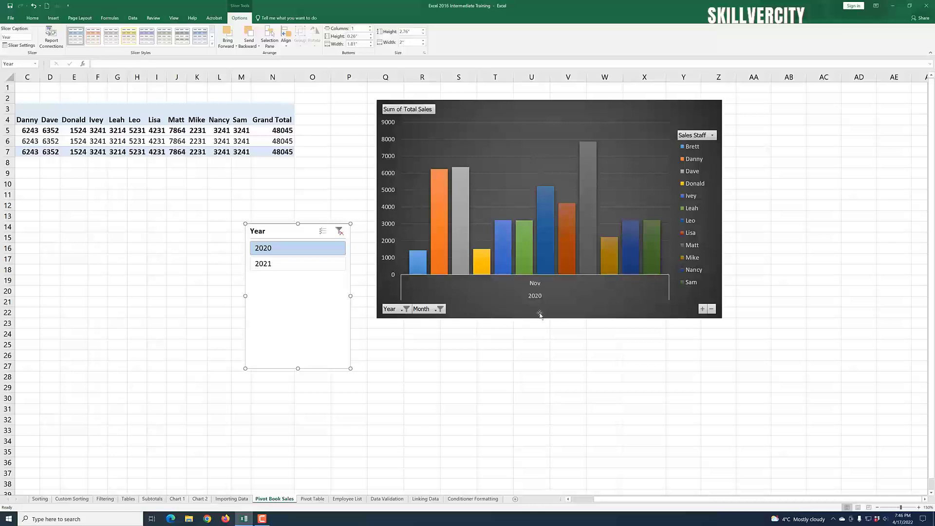
{"action": "left_click", "coordinate": [281, 264]}
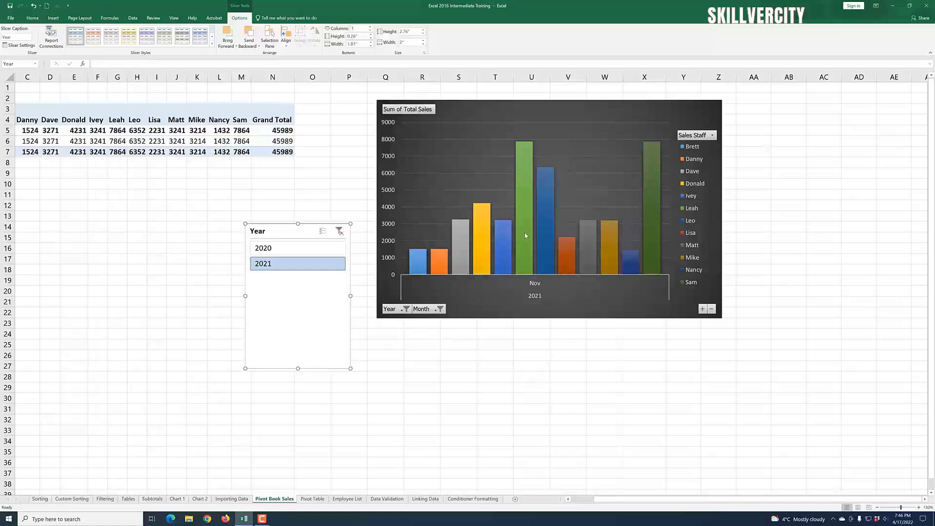
{"action": "mouse_move", "coordinate": [528, 279]}
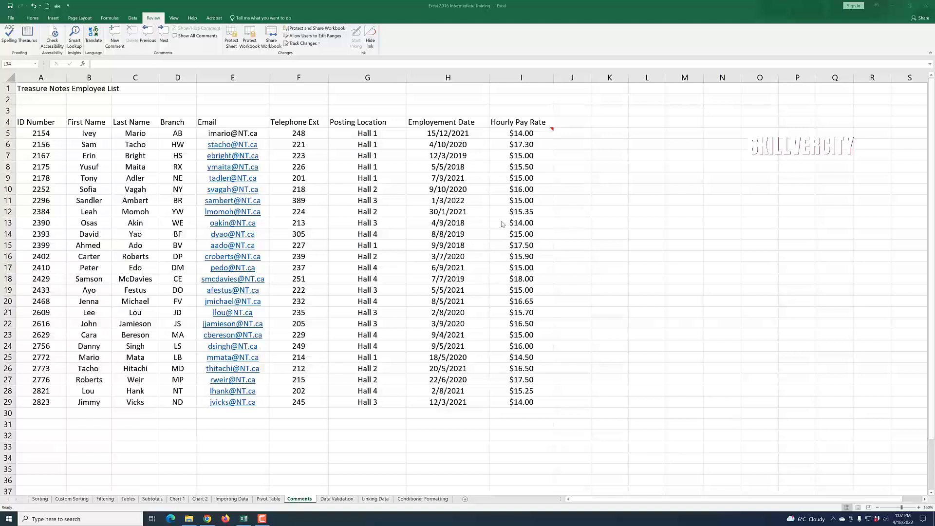
Step: Add a comment to the row 10 hourly pay rate cell reminding to increase that employee's rate to $17 on May 1, 2022
{"action": "left_click", "coordinate": [518, 190]}
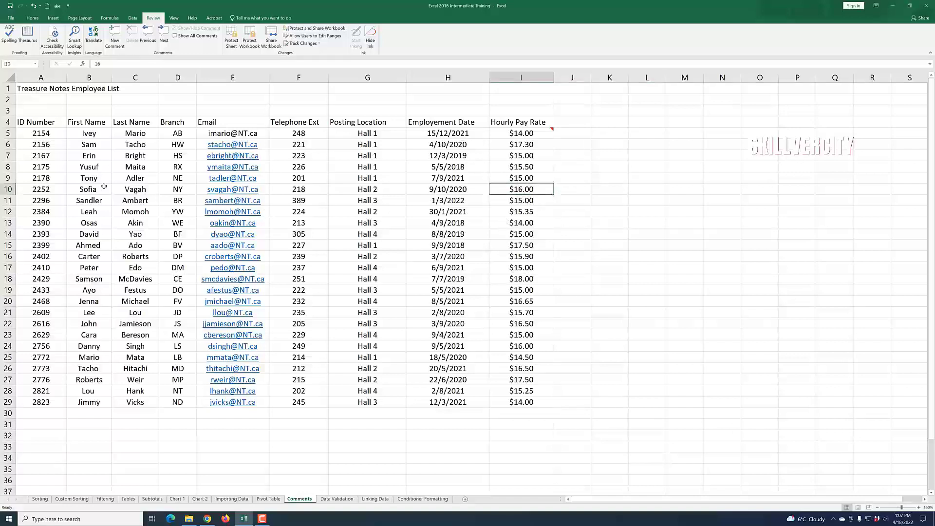
{"action": "left_click", "coordinate": [90, 192]}
{"action": "left_click", "coordinate": [9, 189]}
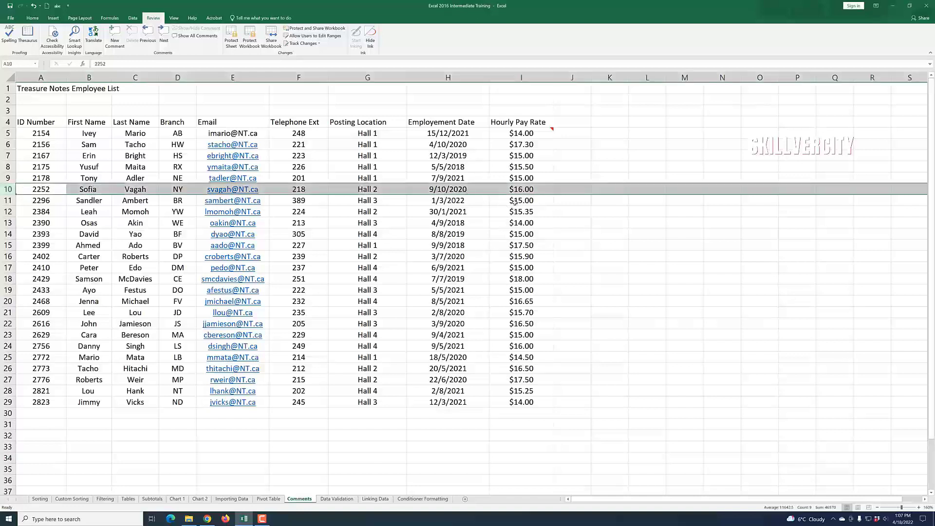
{"action": "left_click", "coordinate": [517, 195]}
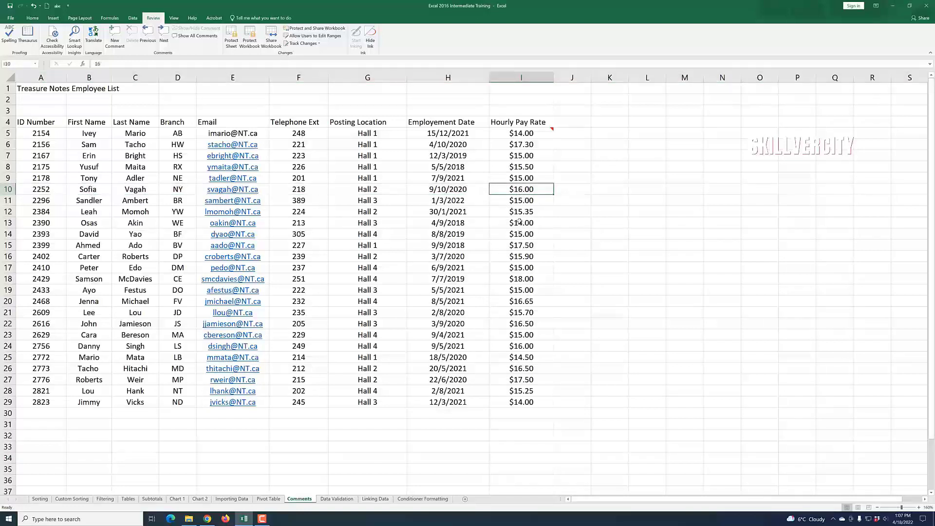
{"action": "double_click", "coordinate": [523, 191]}
{"action": "key", "text": "Return"}
{"action": "key", "text": "Return"}
{"action": "left_click", "coordinate": [519, 191]}
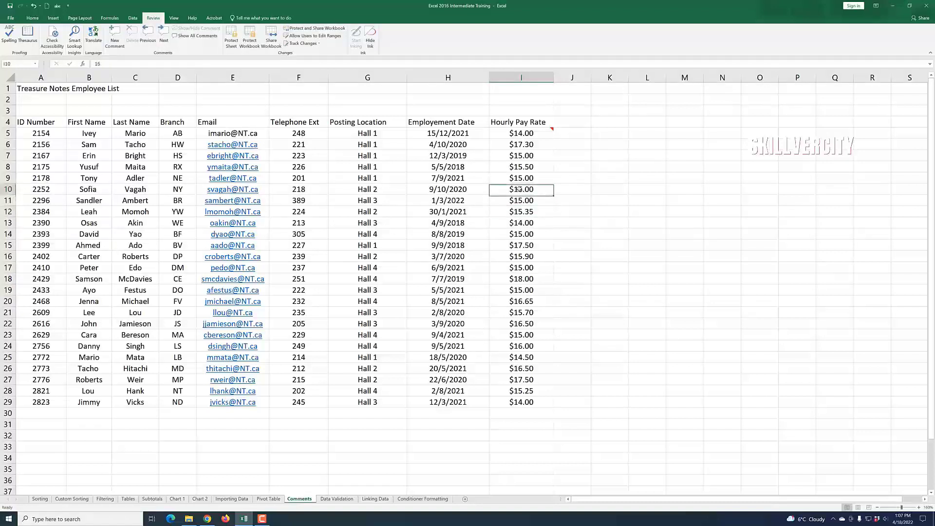
{"action": "left_click", "coordinate": [517, 220]}
{"action": "left_click", "coordinate": [518, 198]}
{"action": "left_click", "coordinate": [518, 192]}
{"action": "left_click", "coordinate": [114, 39]}
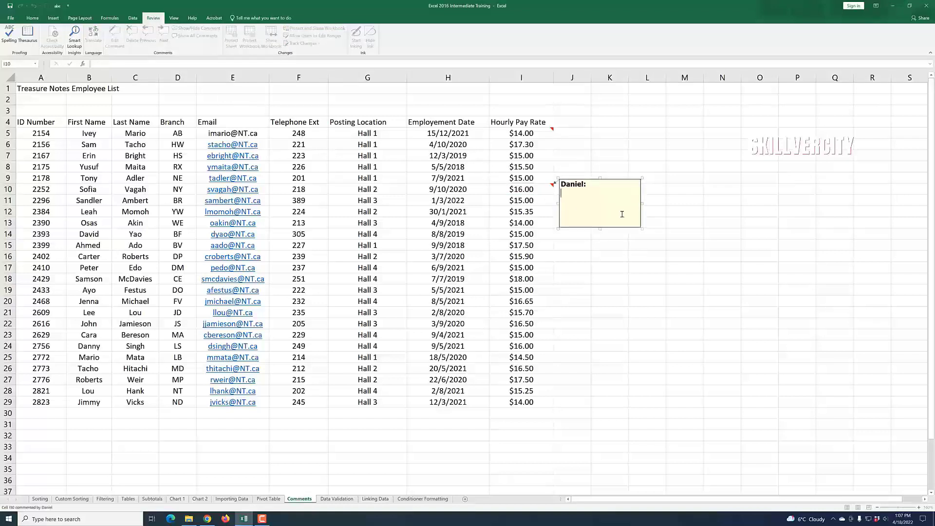
{"action": "type", "text": "Reminder: Increase Sofia Rate to"}
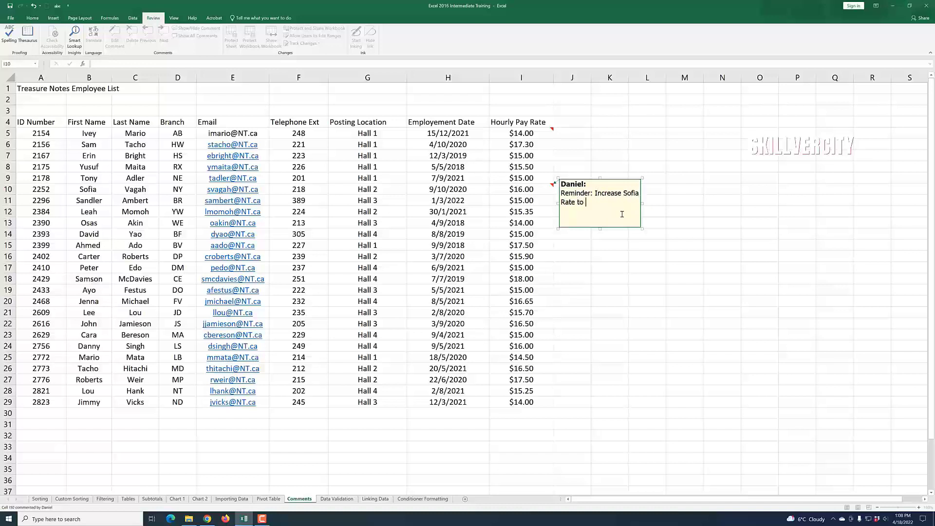
{"action": "type", "text": " $17 on May 1, 2022"}
{"action": "left_click", "coordinate": [691, 339]}
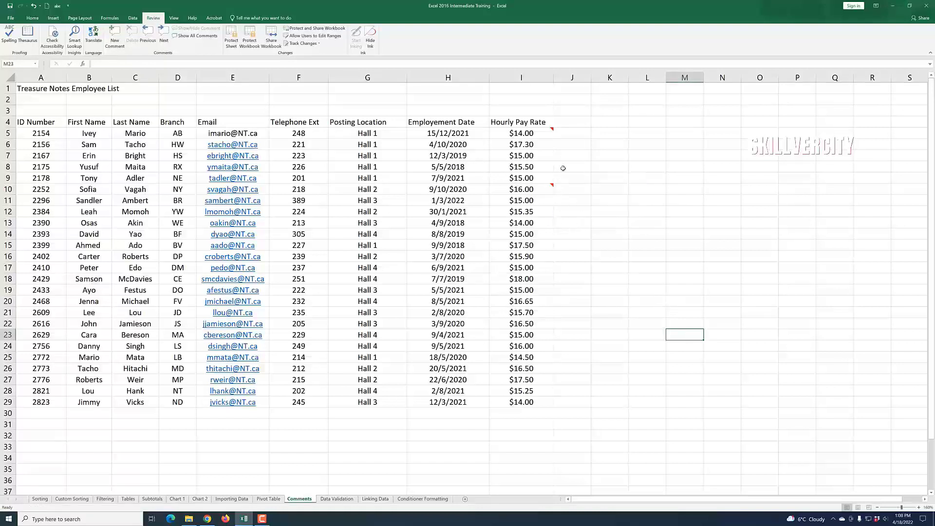
Step: Add a comment to the row 18 telephone extension cell: 'Please note that this extensionhas changed to 200'
{"action": "mouse_move", "coordinate": [551, 130]}
{"action": "left_click", "coordinate": [5, 267]}
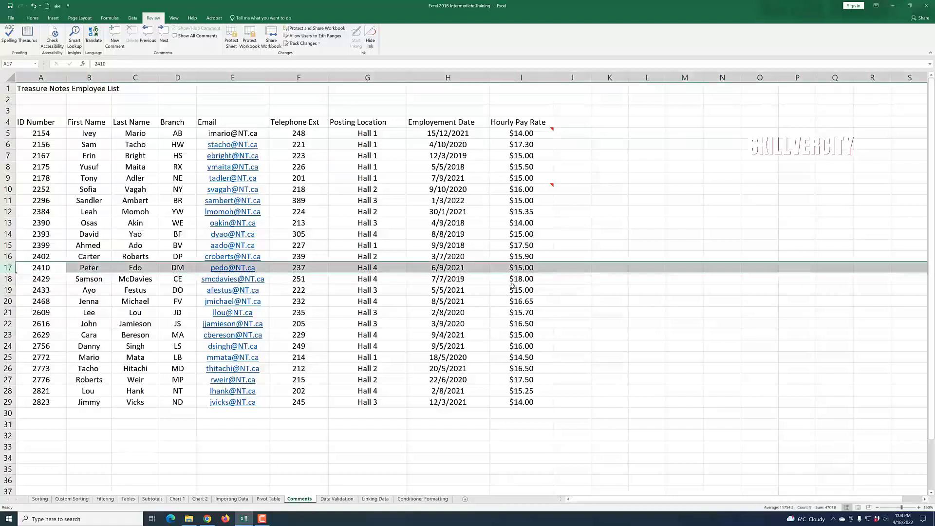
{"action": "left_click", "coordinate": [515, 268]}
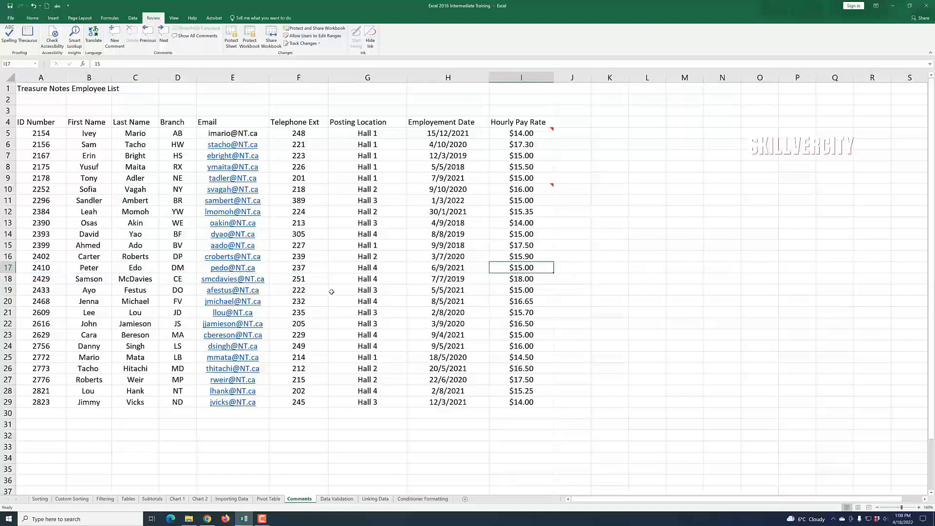
{"action": "left_click", "coordinate": [303, 283]}
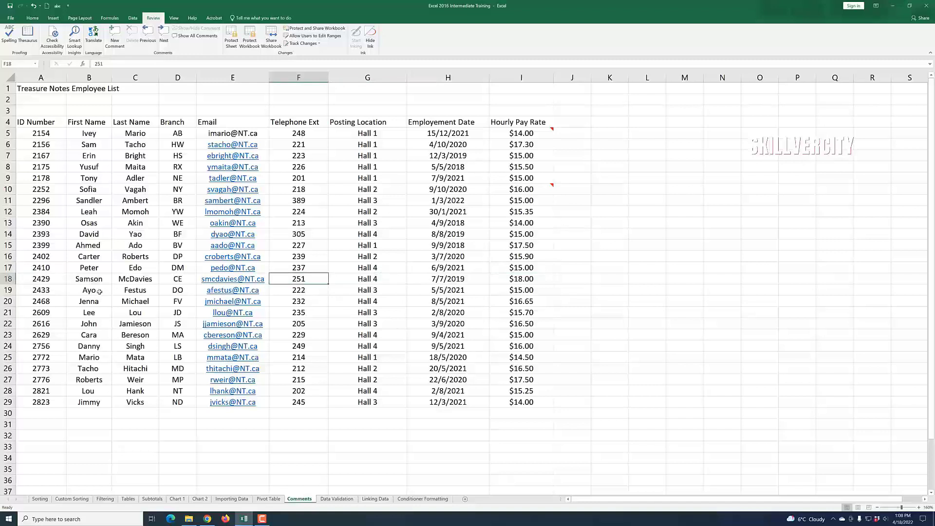
{"action": "left_click", "coordinate": [303, 298]}
{"action": "left_click", "coordinate": [304, 280]}
{"action": "left_click", "coordinate": [115, 35]}
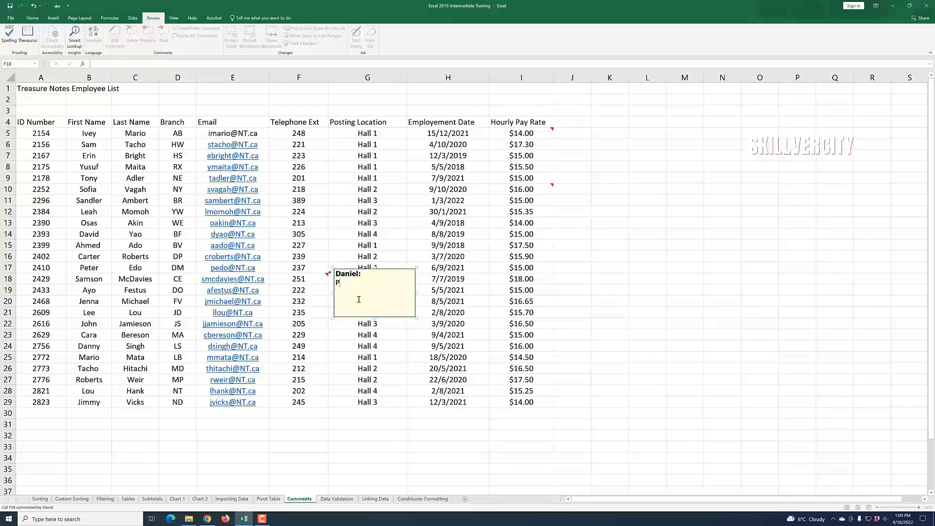
{"action": "key", "text": "BackSpace"}
{"action": "key", "text": "BackSpace"}
{"action": "key", "text": "BackSpace"}
{"action": "type", "text": "Please note that"}
{"action": "type", "text": "this n"}
{"action": "key", "text": "BackSpace"}
{"action": "type", "text": "extension"}
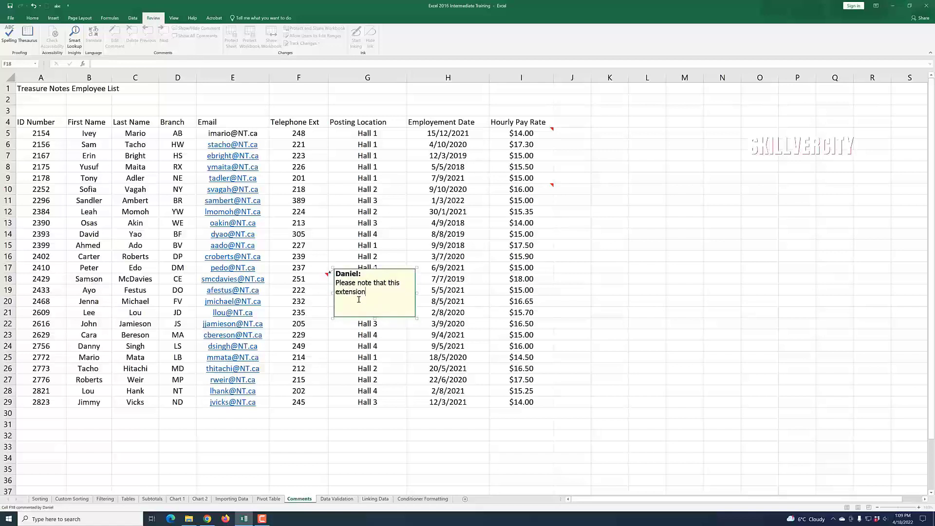
{"action": "type", "text": "has changed to"}
{"action": "left_click", "coordinate": [641, 342]}
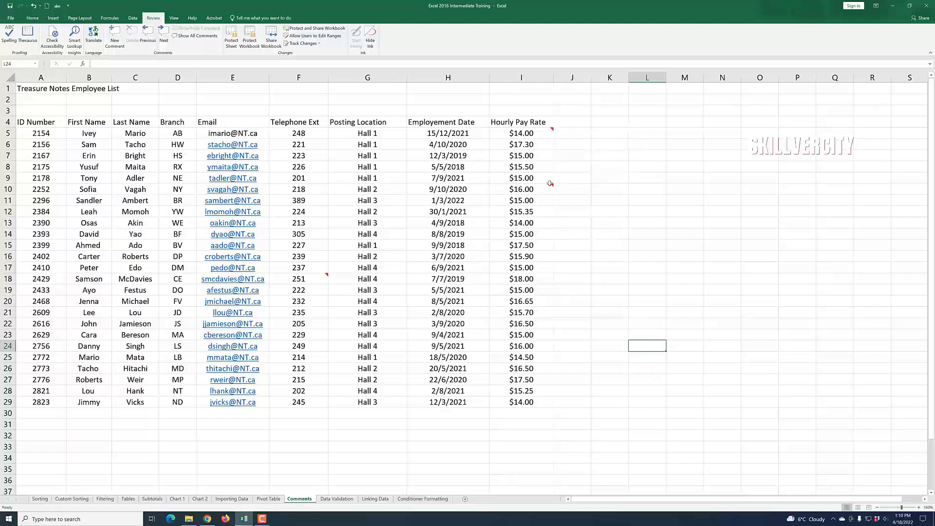
Step: Show all comments on the worksheet
{"action": "mouse_move", "coordinate": [554, 130]}
{"action": "left_click", "coordinate": [193, 36]}
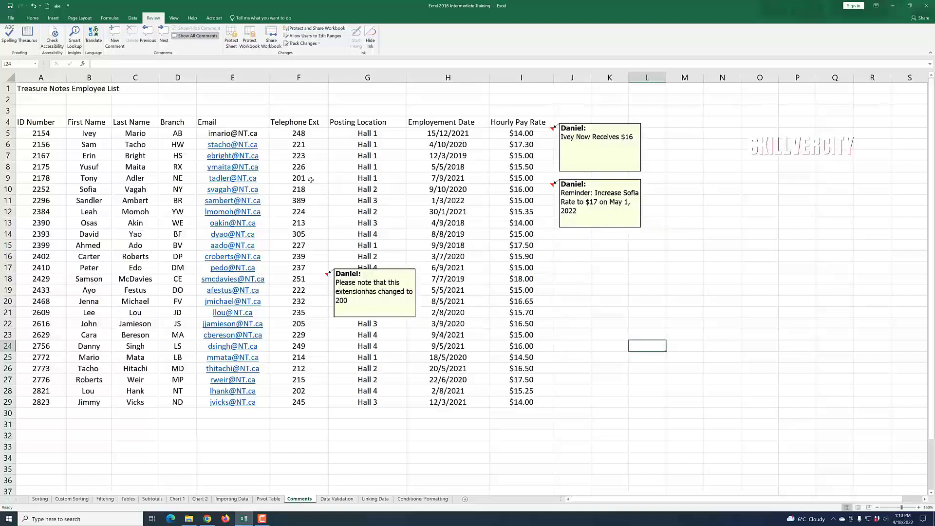
{"action": "right_click", "coordinate": [603, 152]}
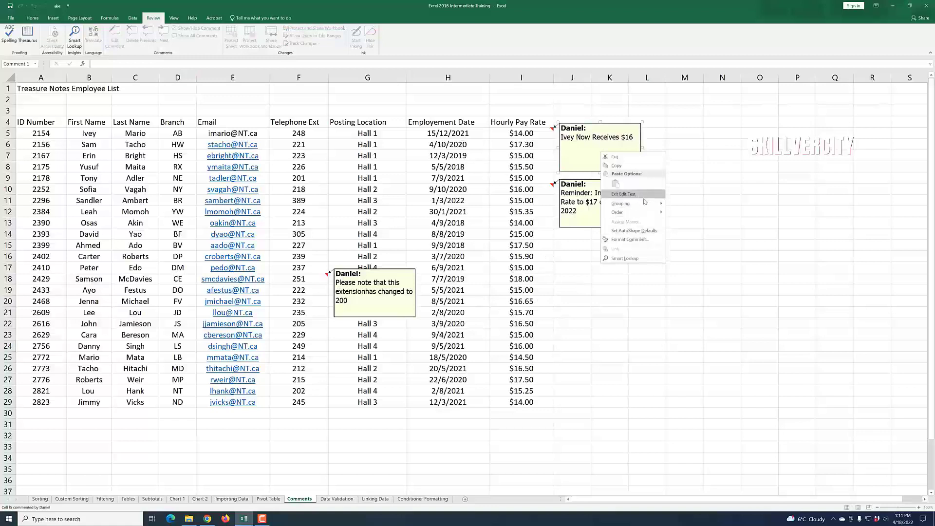
{"action": "mouse_move", "coordinate": [645, 203]}
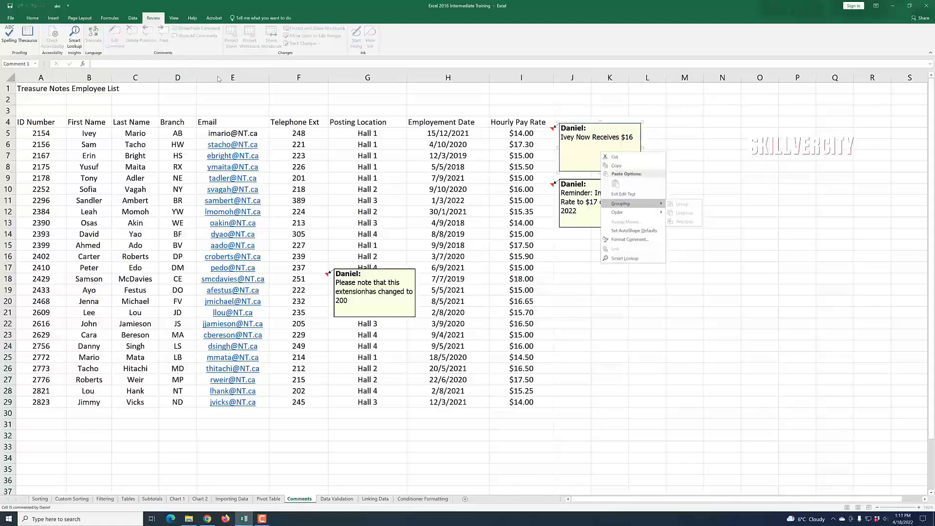
{"action": "key", "text": "Escape"}
{"action": "left_click", "coordinate": [716, 299]}
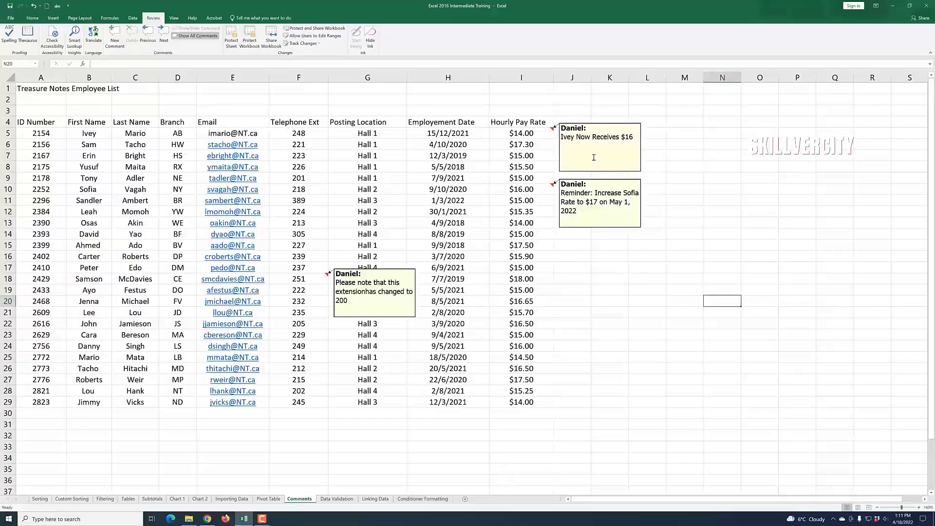
Step: Set the row 5 hourly pay rate to 16
{"action": "left_click", "coordinate": [531, 134]}
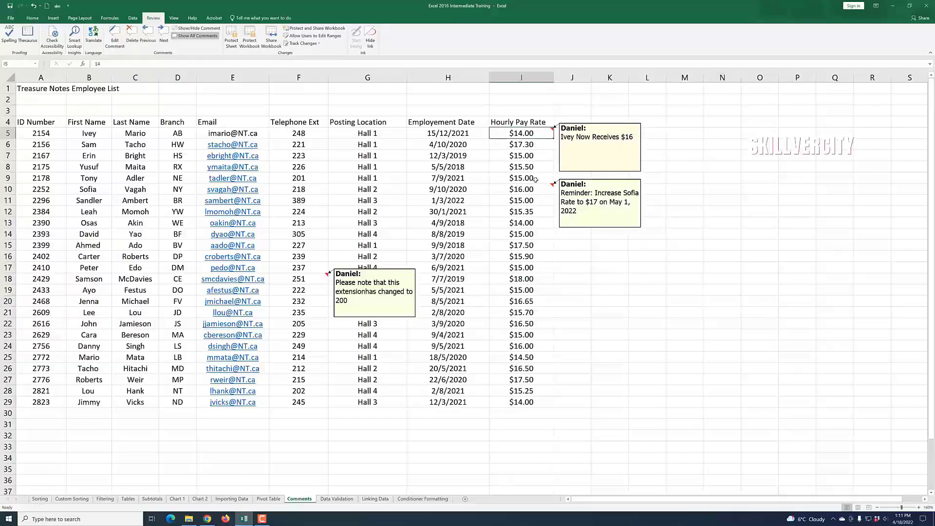
{"action": "double_click", "coordinate": [525, 134]}
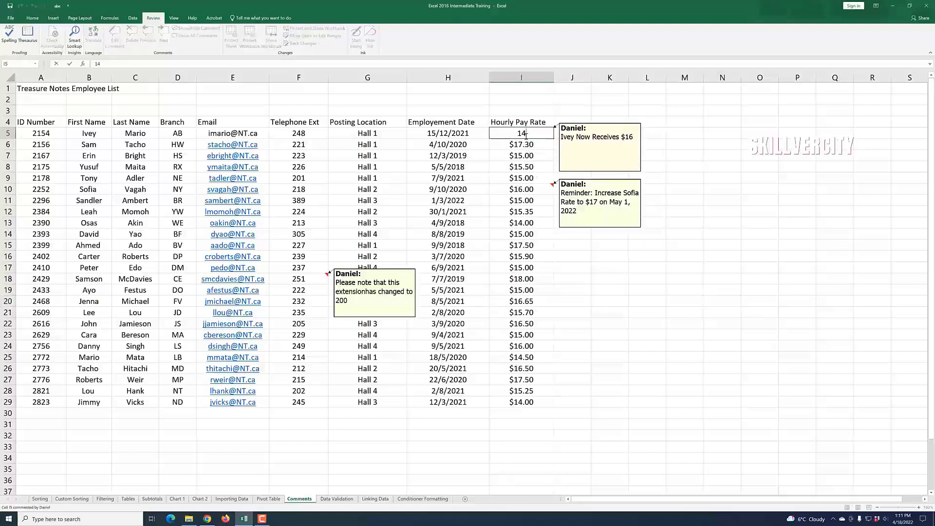
{"action": "key", "text": "BackSpace"}
{"action": "type", "text": "6"}
{"action": "left_click", "coordinate": [706, 328]}
{"action": "left_click", "coordinate": [655, 337]}
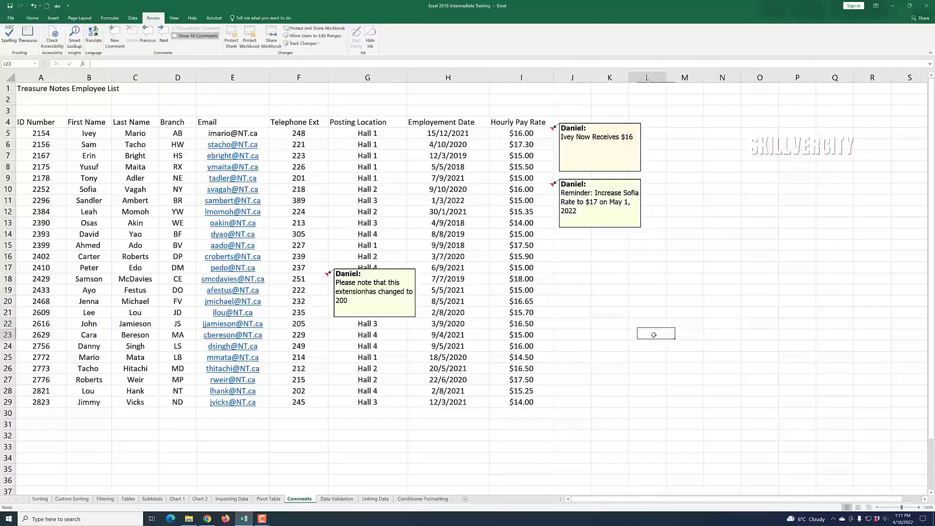
Step: Set the row 10 hourly pay rate to 17
{"action": "left_click", "coordinate": [605, 209]}
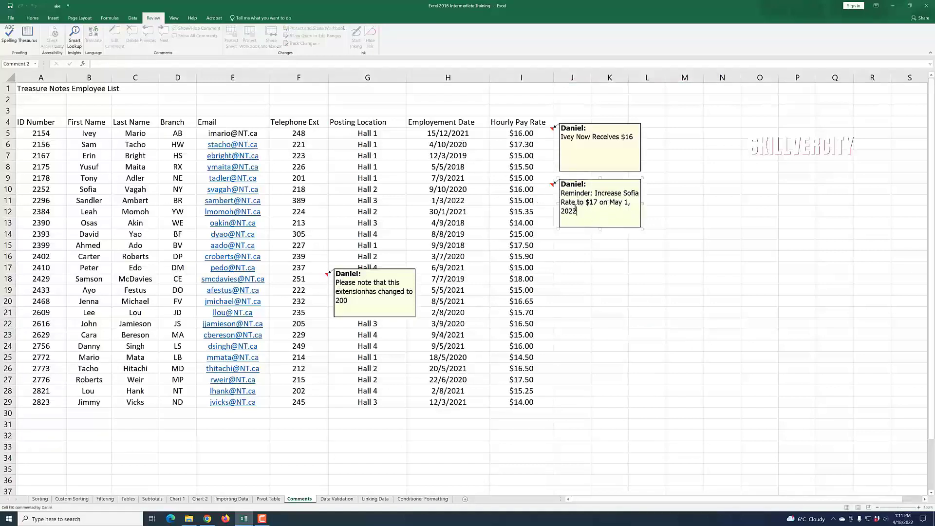
{"action": "left_click", "coordinate": [532, 190]}
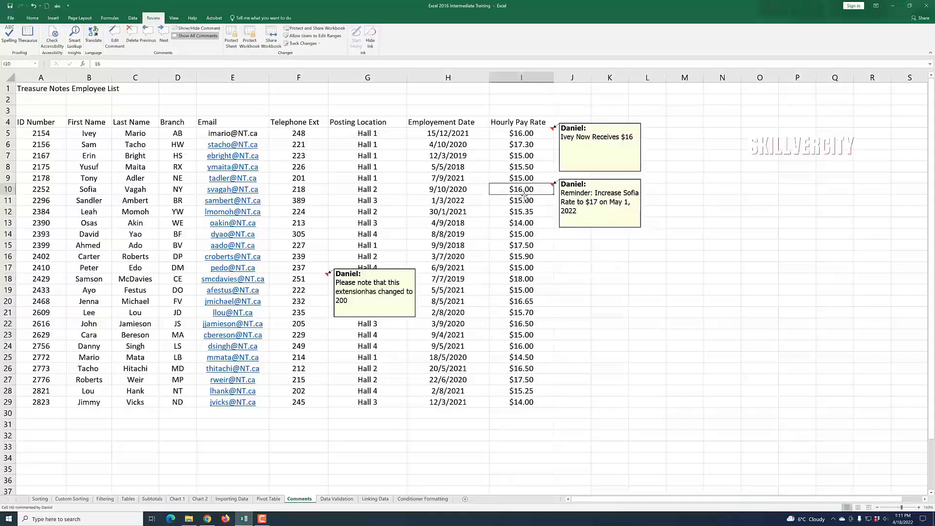
{"action": "double_click", "coordinate": [525, 194]}
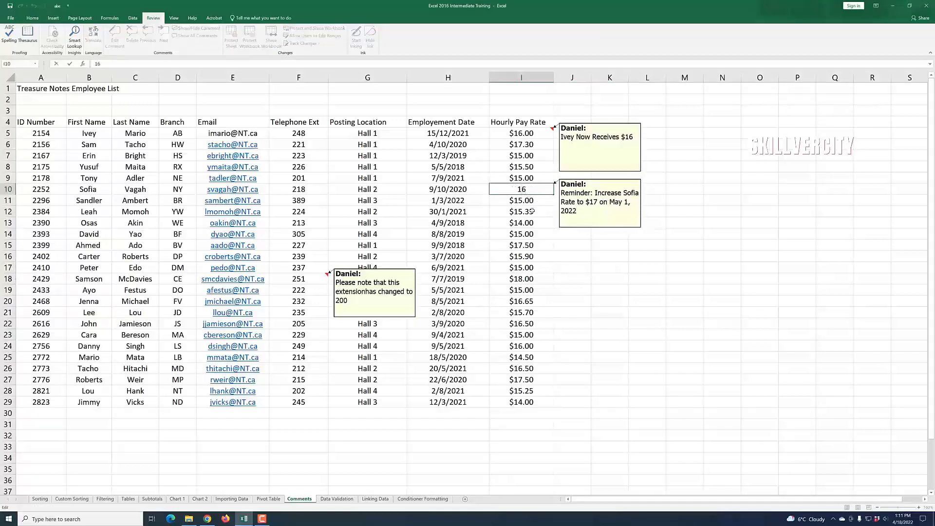
{"action": "key", "text": "BackSpace"}
{"action": "key", "text": "BackSpace"}
{"action": "type", "text": "17"}
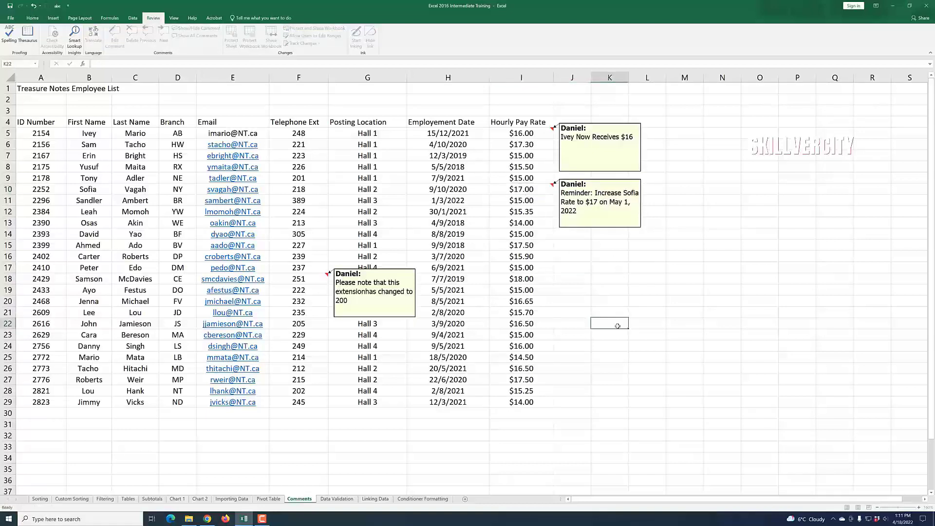
{"action": "left_click", "coordinate": [626, 326]}
Step: Set the row 18 telephone extension to 200
{"action": "left_click", "coordinate": [306, 278]}
{"action": "double_click", "coordinate": [305, 279]}
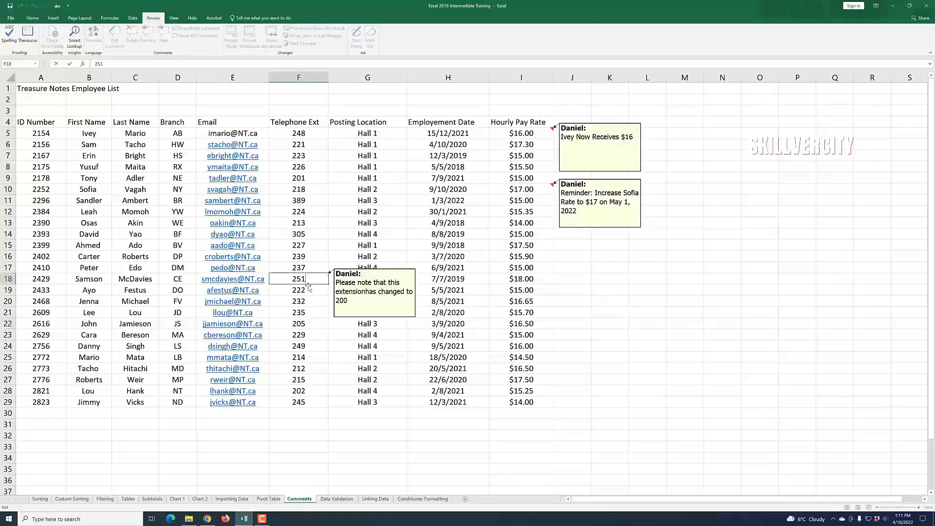
{"action": "key", "text": "BackSpace"}
{"action": "key", "text": "BackSpace"}
{"action": "key", "text": "BackSpace"}
{"action": "type", "text": "200"}
{"action": "left_click", "coordinate": [595, 357]}
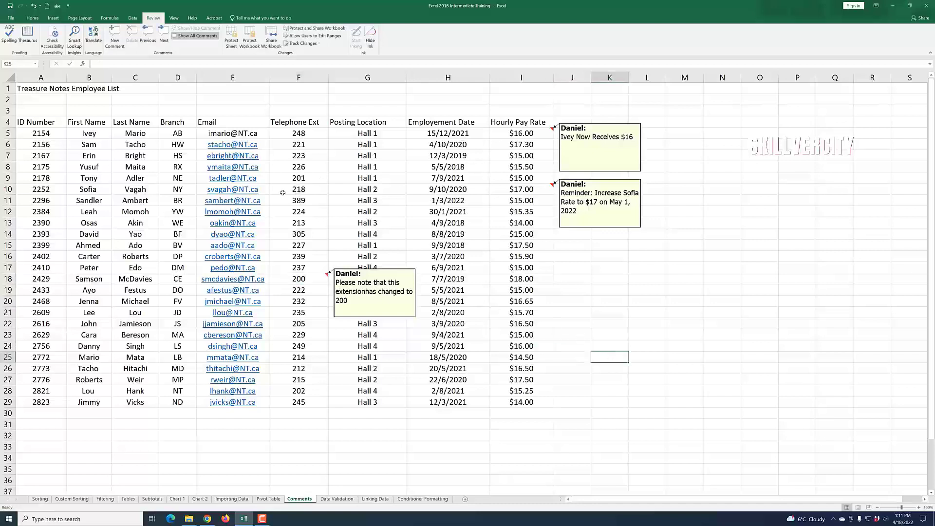
Step: Delete the comment on the row 5 hourly pay rate
{"action": "left_click", "coordinate": [403, 359]}
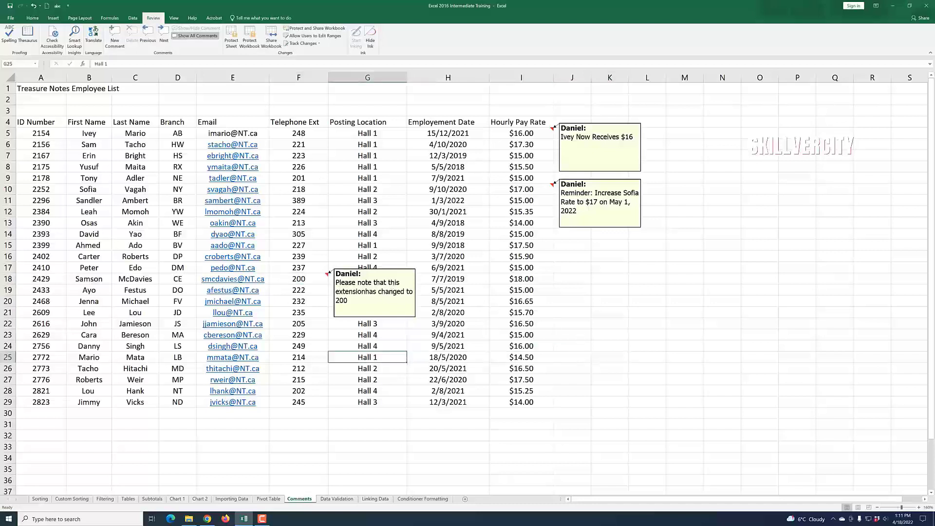
{"action": "left_click", "coordinate": [262, 520]}
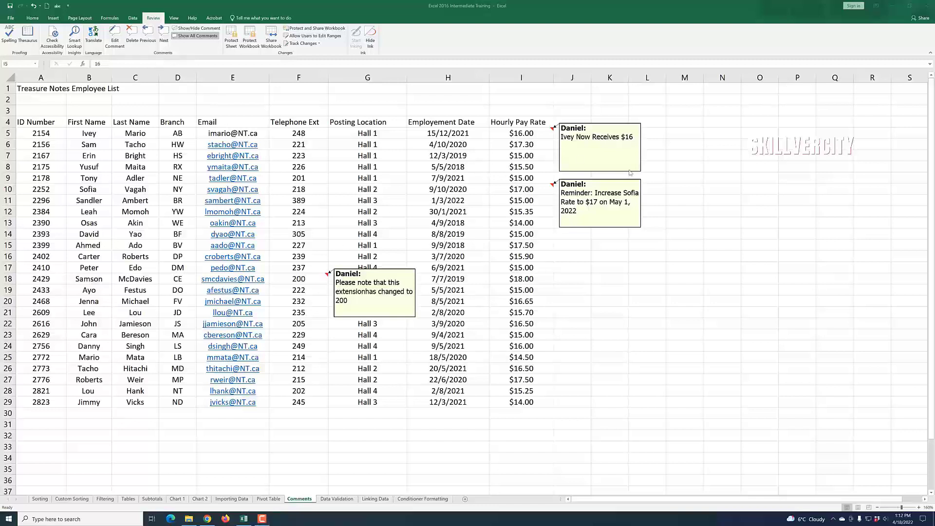
{"action": "left_click", "coordinate": [530, 135]}
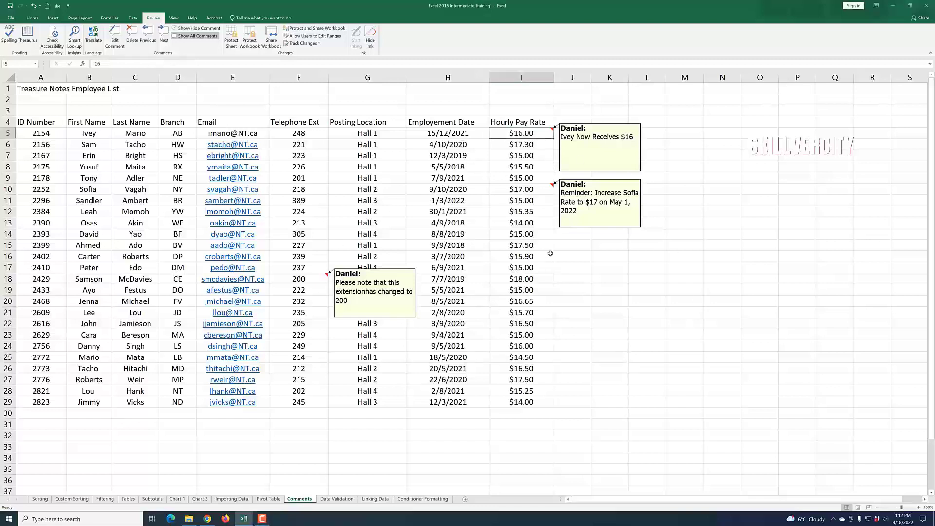
{"action": "left_click", "coordinate": [131, 43]}
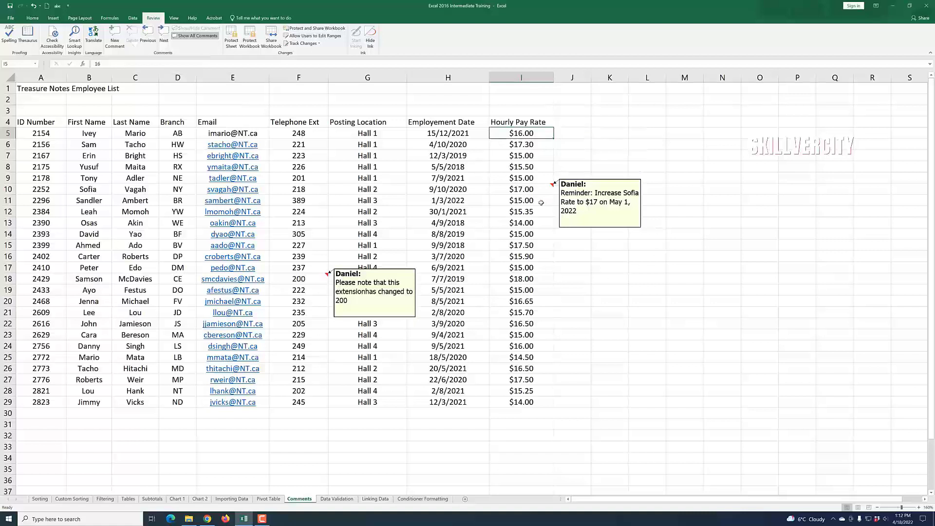
Step: Delete the comments on the row 10 hourly pay rate and the row 18 telephone extension
{"action": "left_click", "coordinate": [527, 190]}
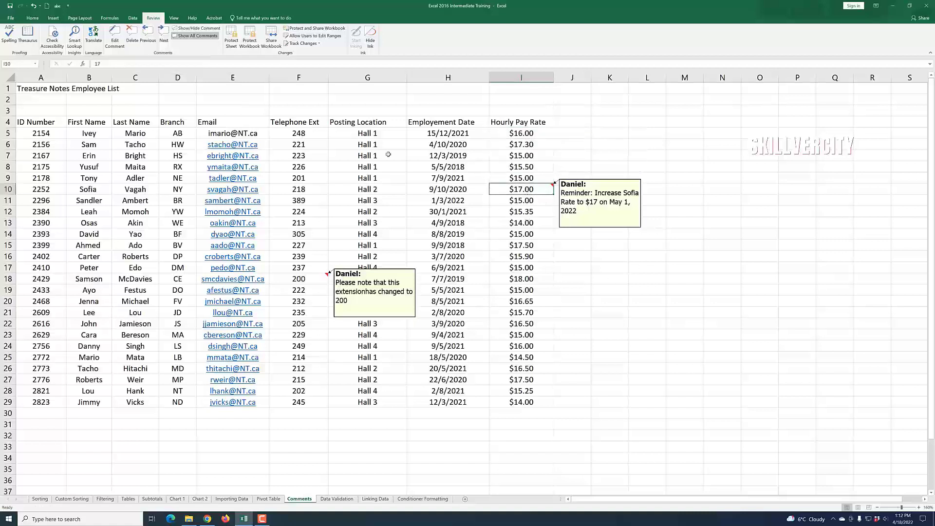
{"action": "left_click", "coordinate": [132, 42]}
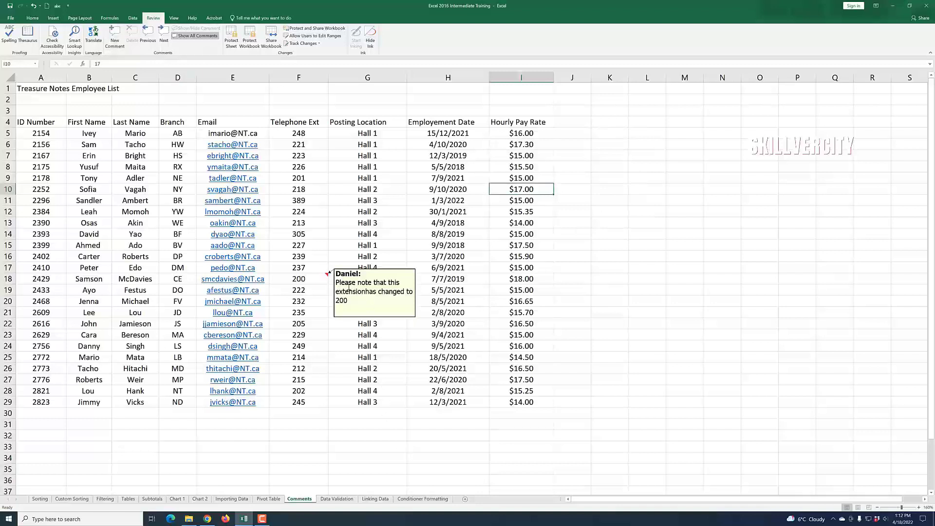
{"action": "left_click", "coordinate": [310, 279]}
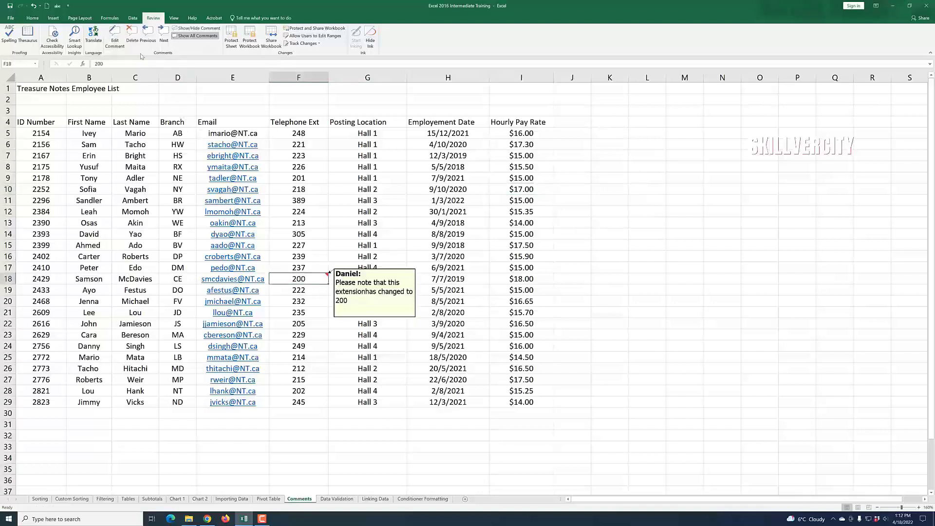
{"action": "left_click", "coordinate": [132, 41]}
{"action": "left_click", "coordinate": [680, 400]}
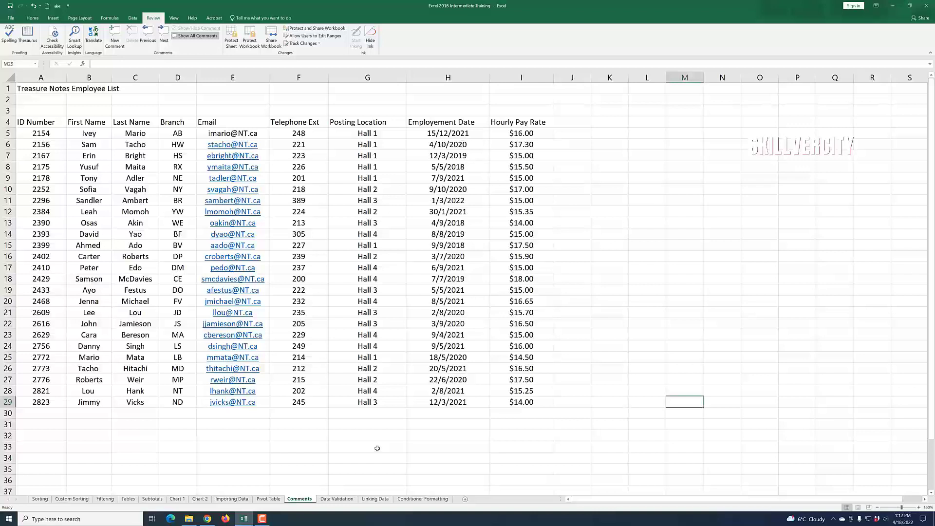
Step: Switch to the Customer Credit Record sheet and try entering 2222, then test, as customer 9003's credit limit
{"action": "left_click", "coordinate": [263, 520]}
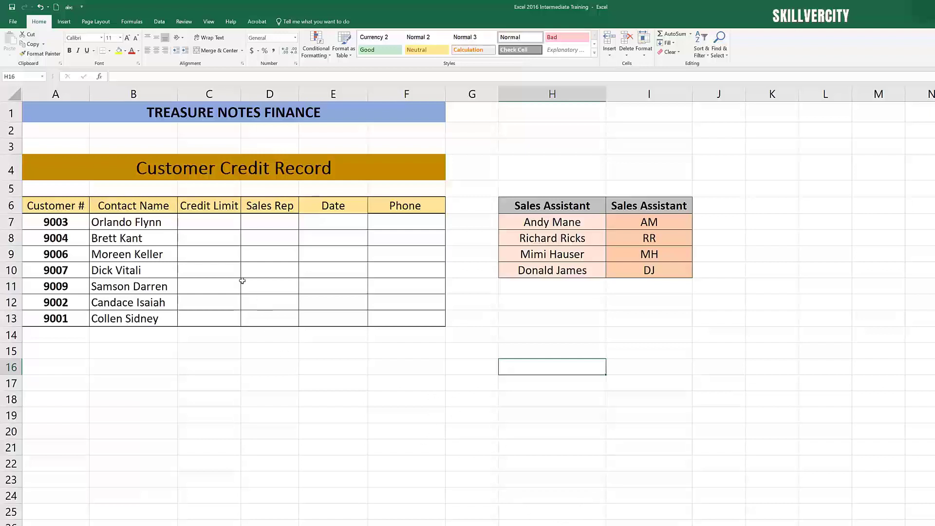
{"action": "left_click", "coordinate": [207, 221]}
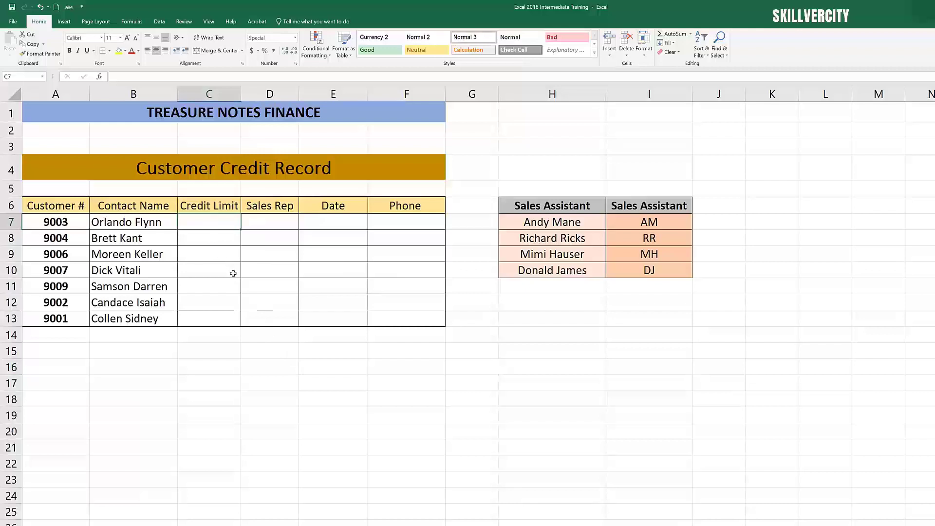
{"action": "type", "text": "2222"}
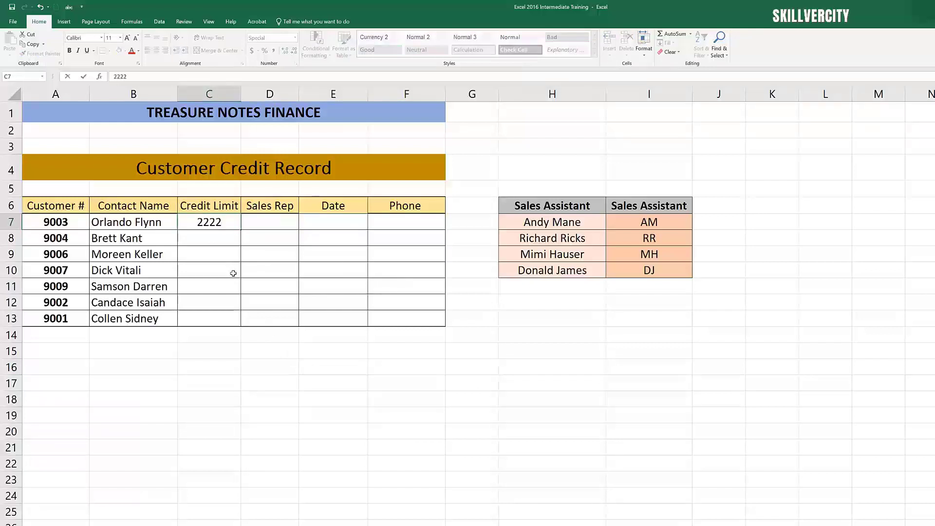
{"action": "key", "text": "BackSpace"}
{"action": "key", "text": "BackSpace"}
{"action": "key", "text": "BackSpace"}
{"action": "key", "text": "BackSpace"}
{"action": "type", "text": "test"}
{"action": "key", "text": "BackSpace"}
{"action": "key", "text": "BackSpace"}
{"action": "key", "text": "BackSpace"}
{"action": "key", "text": "BackSpace"}
{"action": "left_click", "coordinate": [243, 281]}
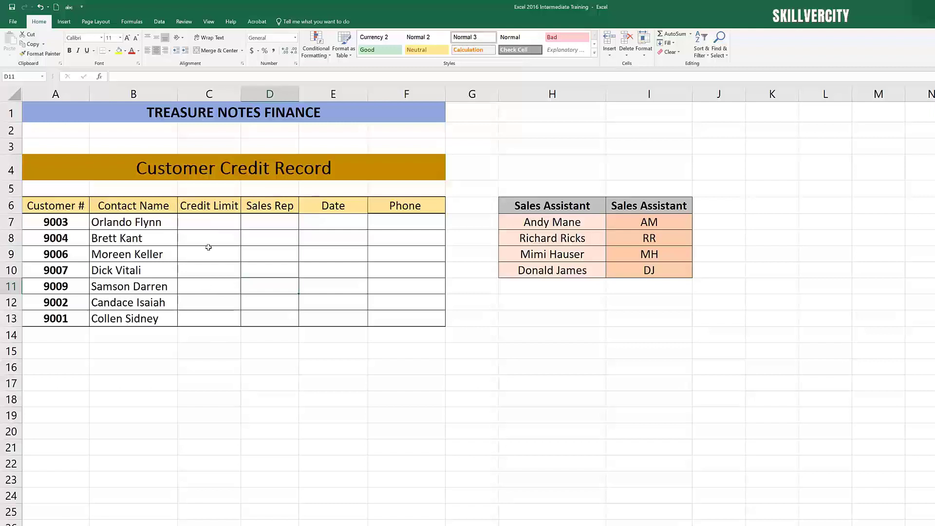
{"action": "left_click", "coordinate": [209, 226]}
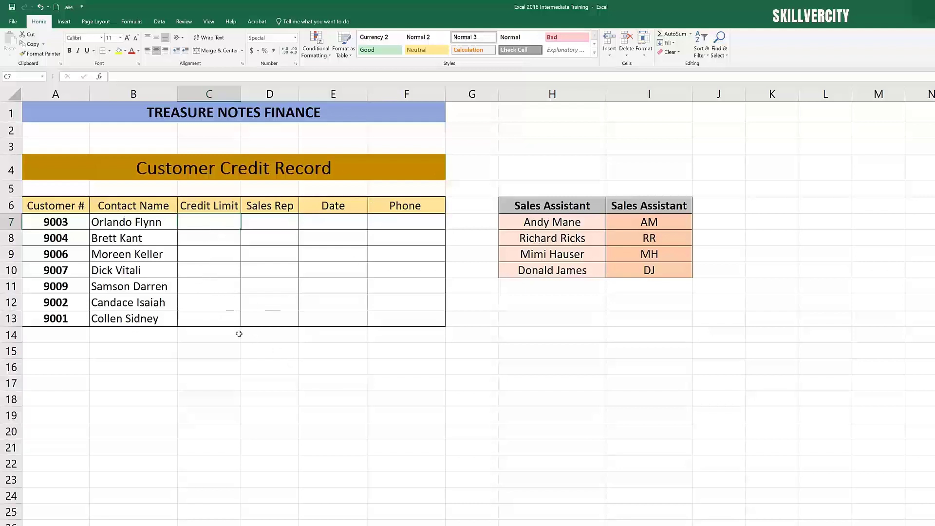
{"action": "left_click", "coordinate": [220, 289]}
{"action": "left_click", "coordinate": [209, 222]}
{"action": "left_click", "coordinate": [222, 287]}
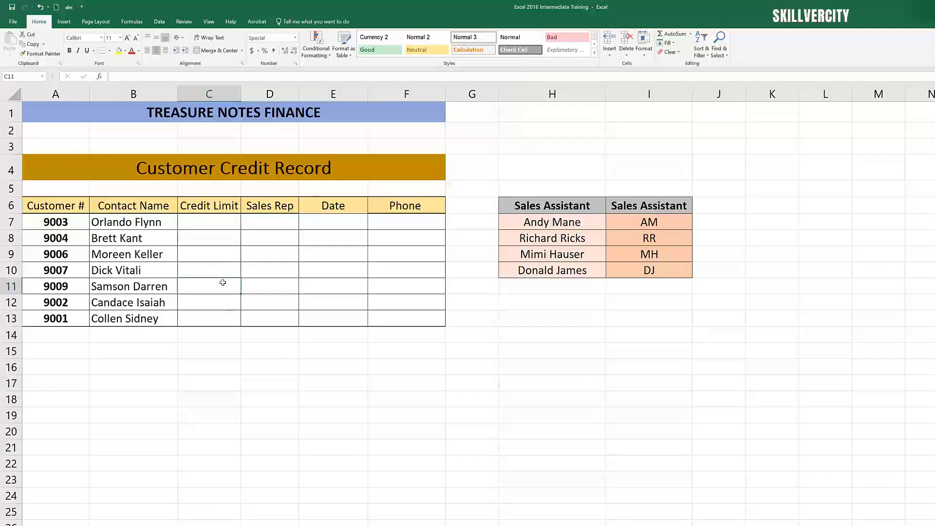
{"action": "left_click", "coordinate": [207, 226]}
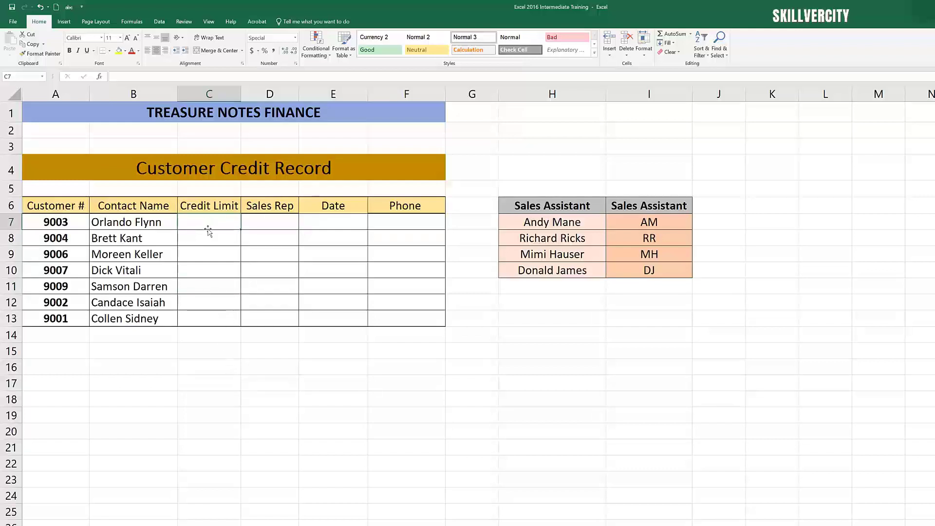
Step: Apply a whole-number data validation rule to customer 9003's credit limit cell
{"action": "left_click", "coordinate": [159, 22]}
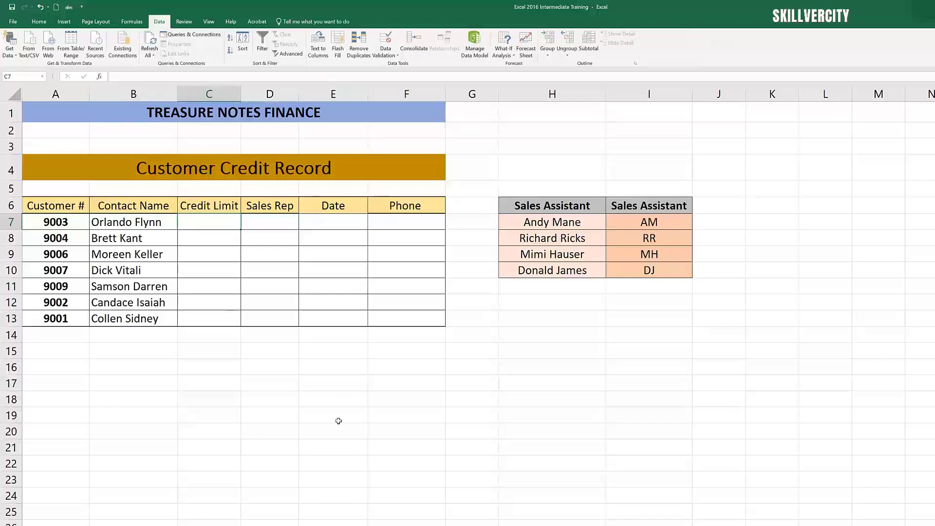
{"action": "left_click", "coordinate": [385, 41]}
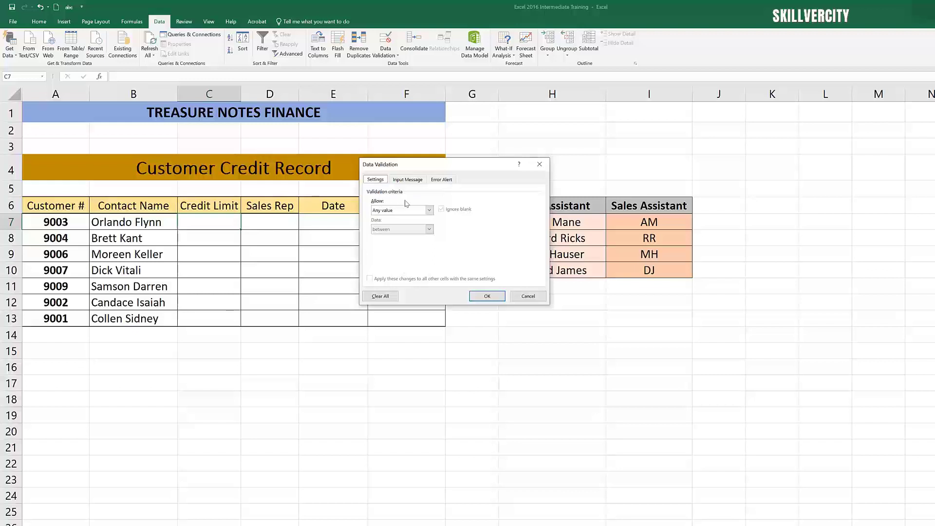
{"action": "left_click", "coordinate": [430, 211]}
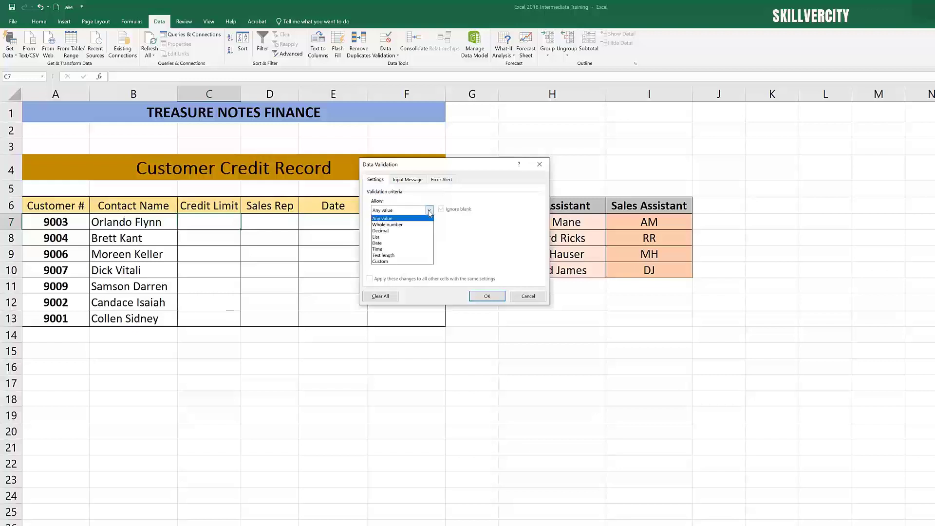
{"action": "left_click", "coordinate": [407, 226]}
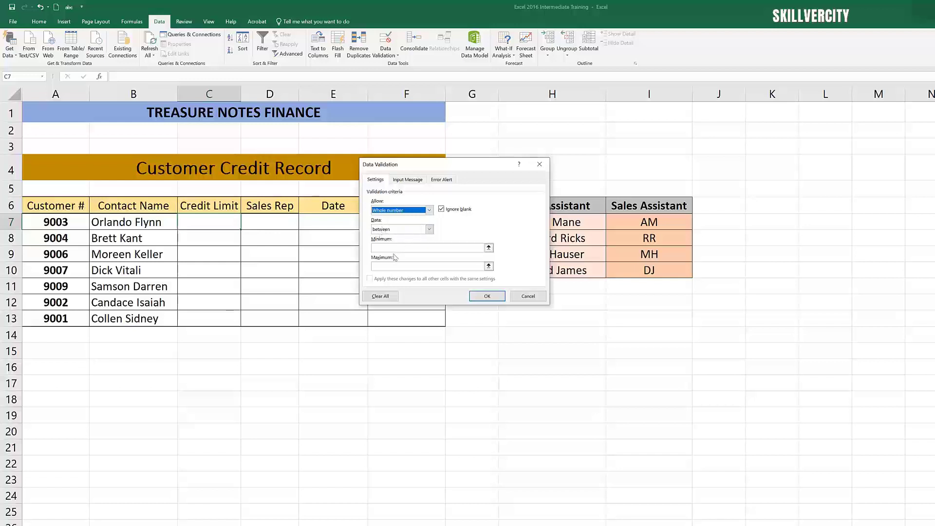
{"action": "left_click", "coordinate": [395, 248]}
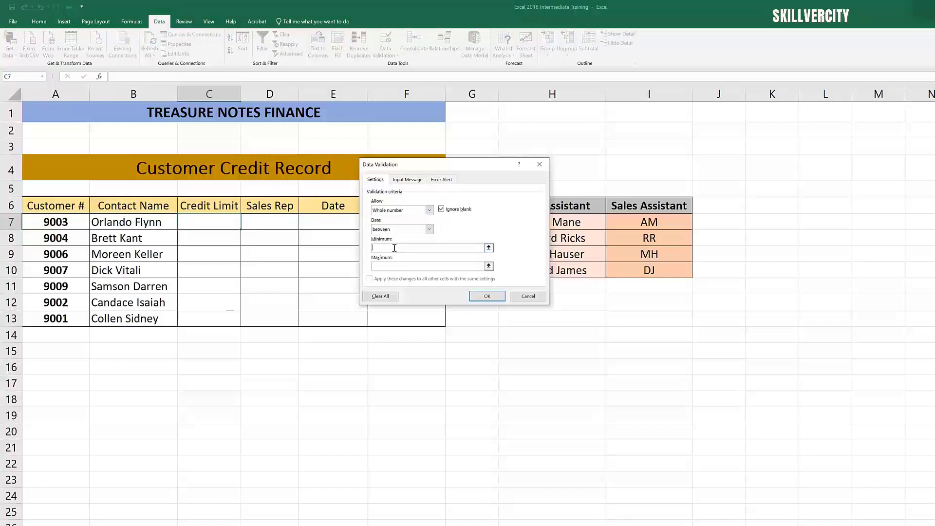
{"action": "left_click", "coordinate": [390, 268]}
{"action": "left_click", "coordinate": [485, 296]}
Step: Try entering 1001 as customer 9003's credit limit and retry after the validation rejects it
{"action": "left_click", "coordinate": [216, 237]}
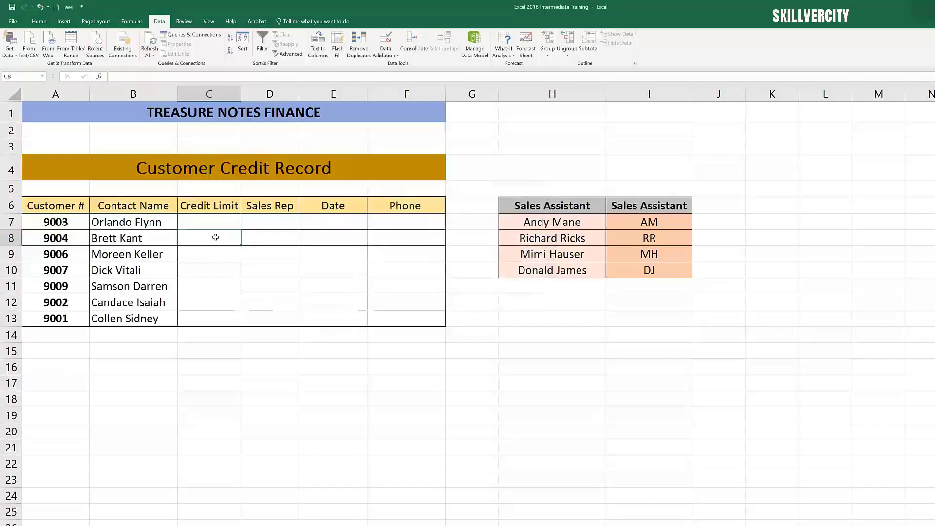
{"action": "left_click", "coordinate": [214, 221]}
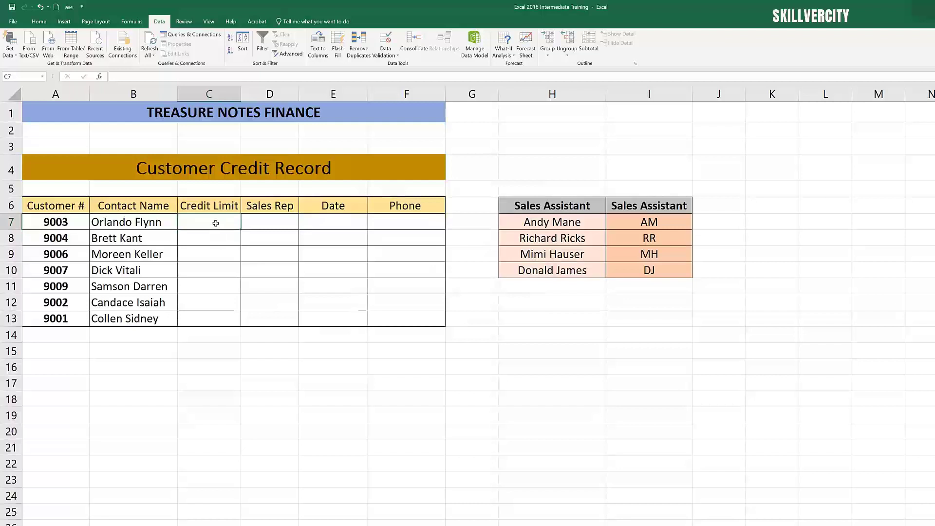
{"action": "type", "text": "100"}
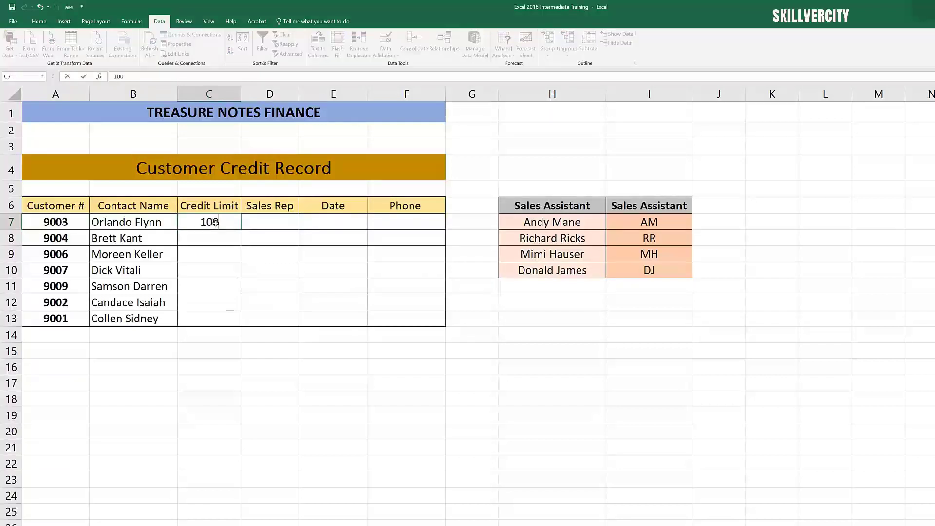
{"action": "type", "text": "1"}
{"action": "key", "text": "Return"}
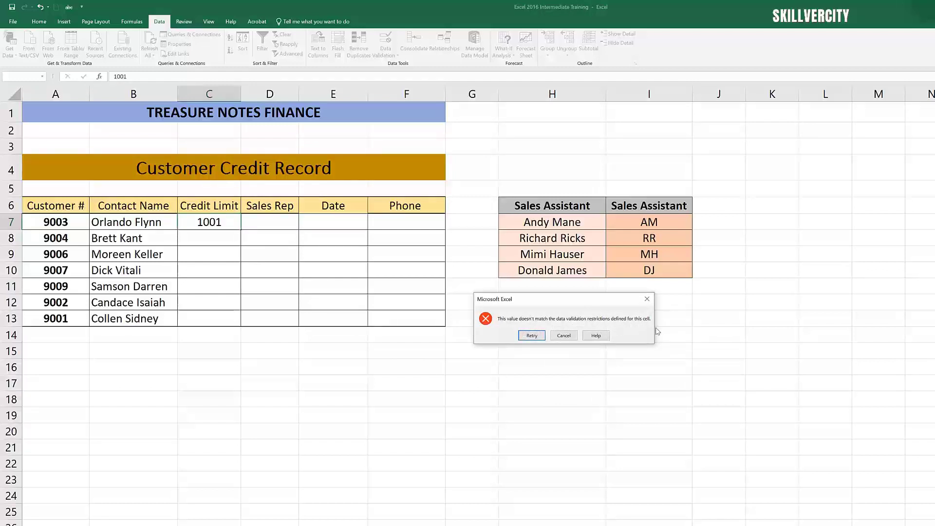
{"action": "left_click", "coordinate": [532, 335]}
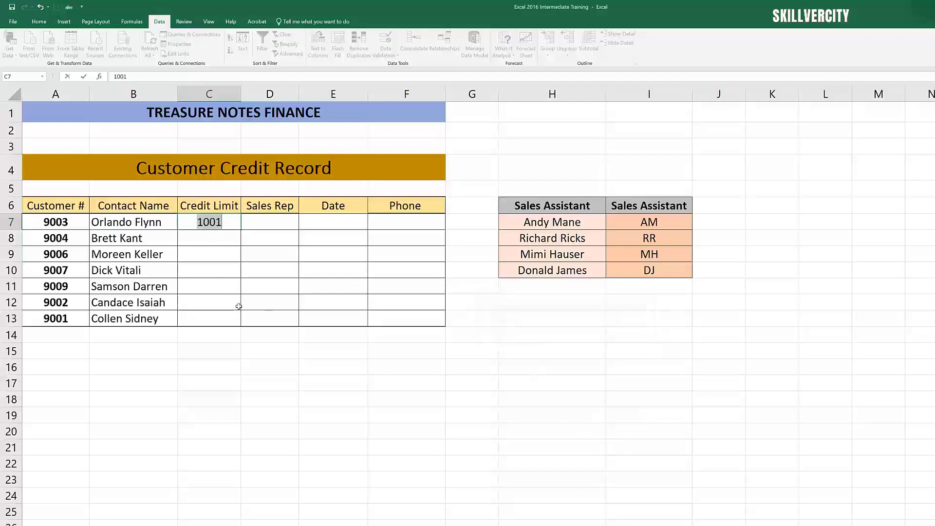
Step: Enter -1000 as customer 9003's credit limit
{"action": "type", "text": "1000"}
{"action": "left_click", "coordinate": [240, 305]}
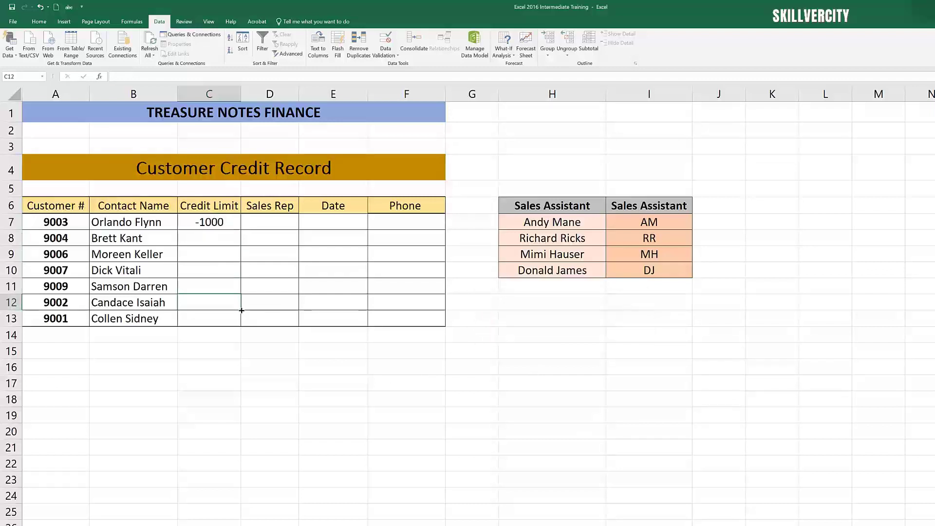
{"action": "left_click", "coordinate": [217, 234]}
{"action": "left_click", "coordinate": [229, 226]}
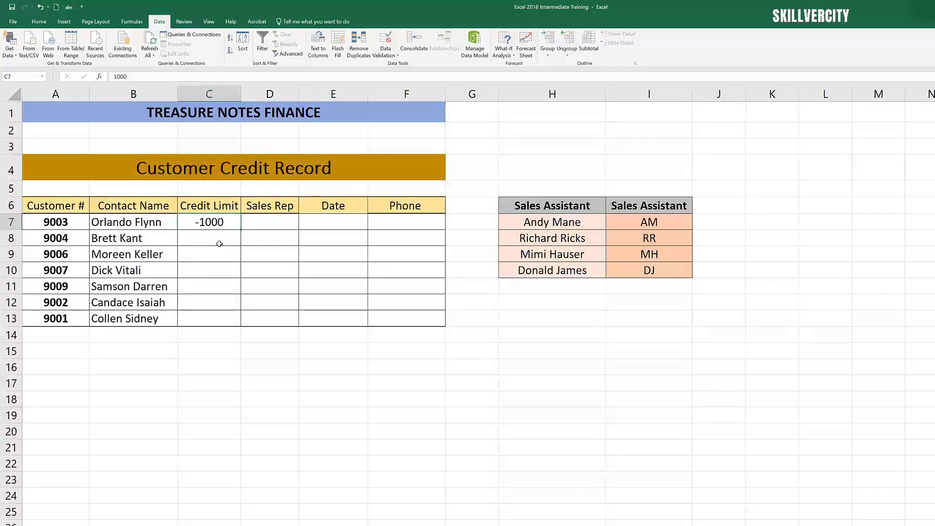
{"action": "left_click", "coordinate": [220, 243]}
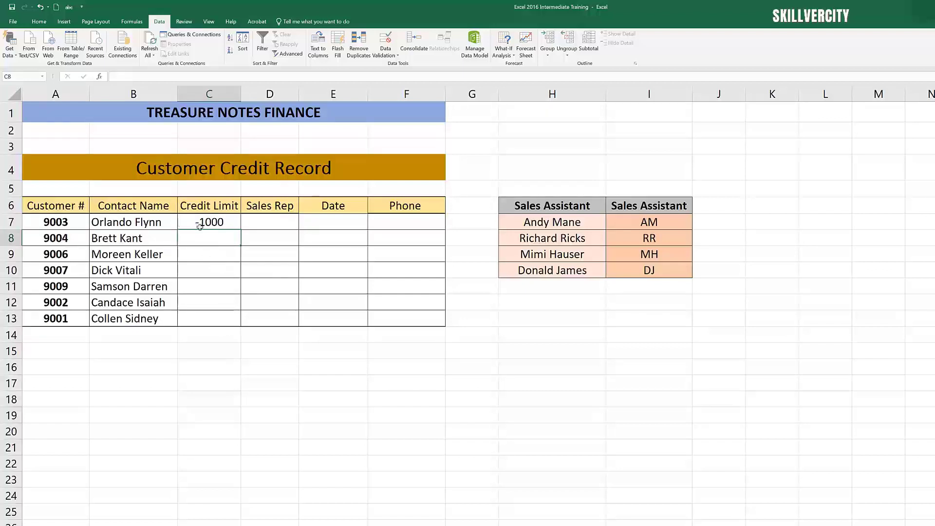
{"action": "left_click", "coordinate": [225, 224]}
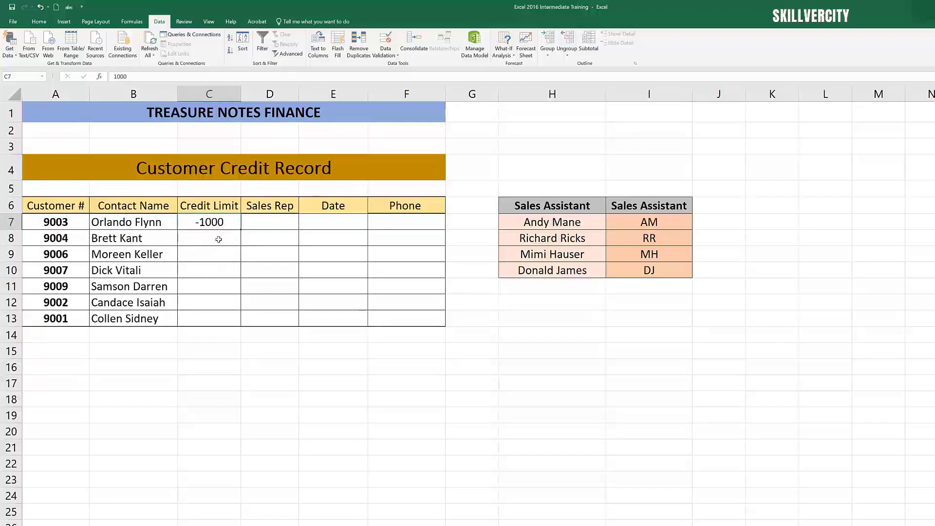
Step: Set customer 9003's credit limit to -900, then try entering 2000 and cancel the entry
{"action": "type", "text": "900"}
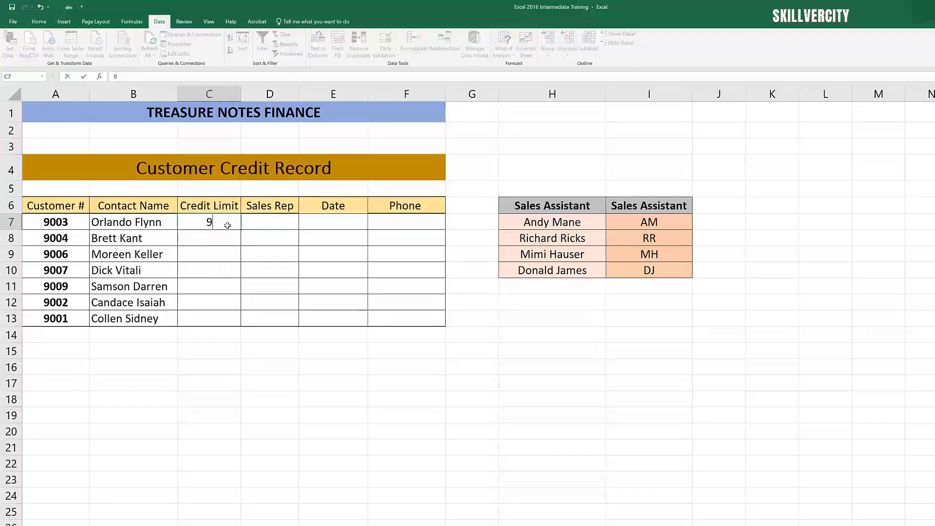
{"action": "left_click", "coordinate": [224, 285]}
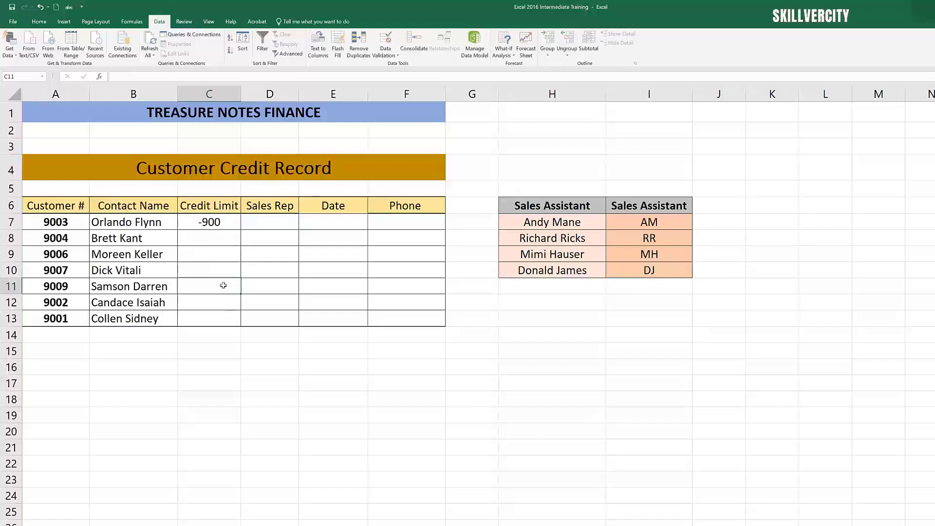
{"action": "left_click", "coordinate": [217, 225]}
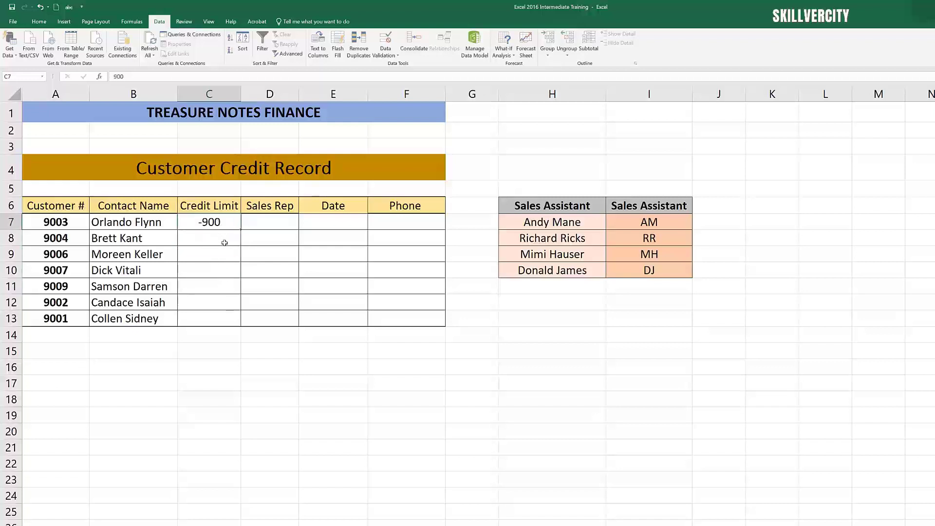
{"action": "type", "text": "2000"}
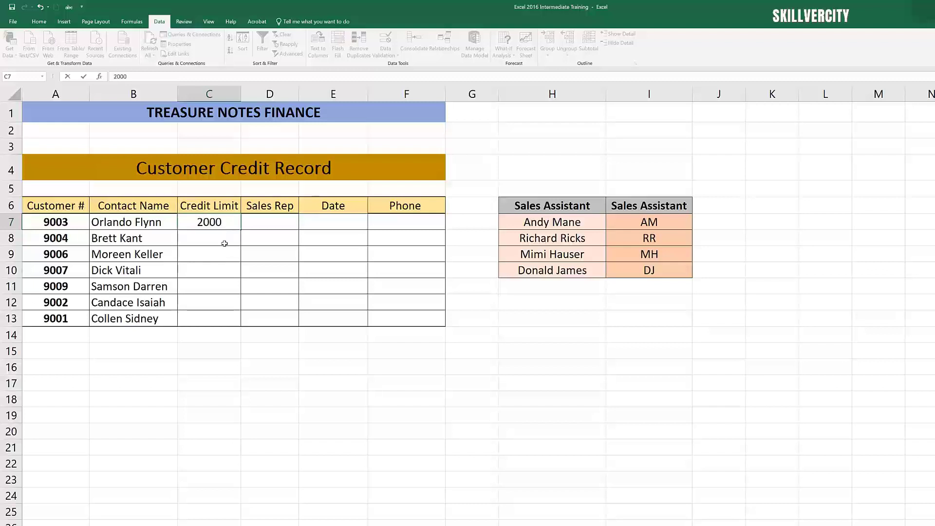
{"action": "left_click", "coordinate": [234, 298]}
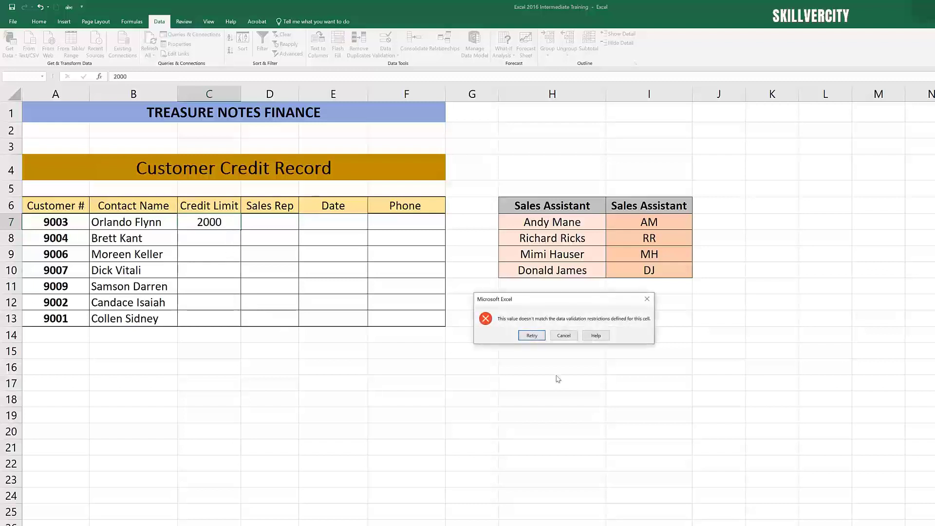
{"action": "left_click", "coordinate": [563, 335]}
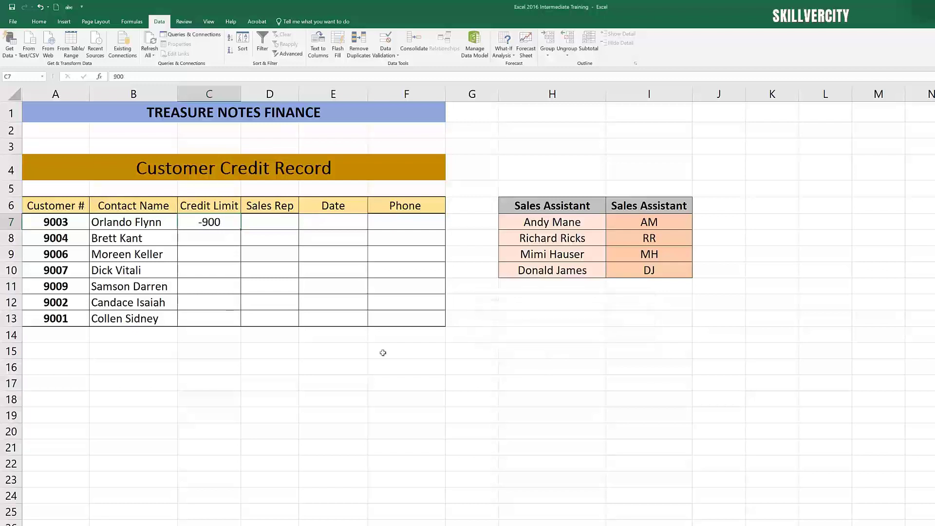
Step: Set customer 9003's credit limit to -1000
{"action": "left_click", "coordinate": [213, 272]}
{"action": "left_click", "coordinate": [223, 225]}
{"action": "type", "text": "-1000"}
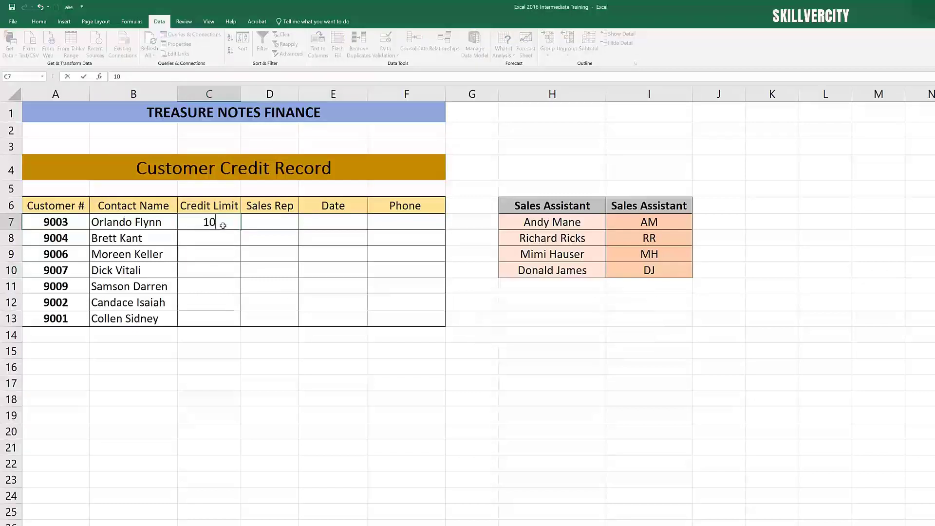
{"action": "left_click", "coordinate": [206, 269]}
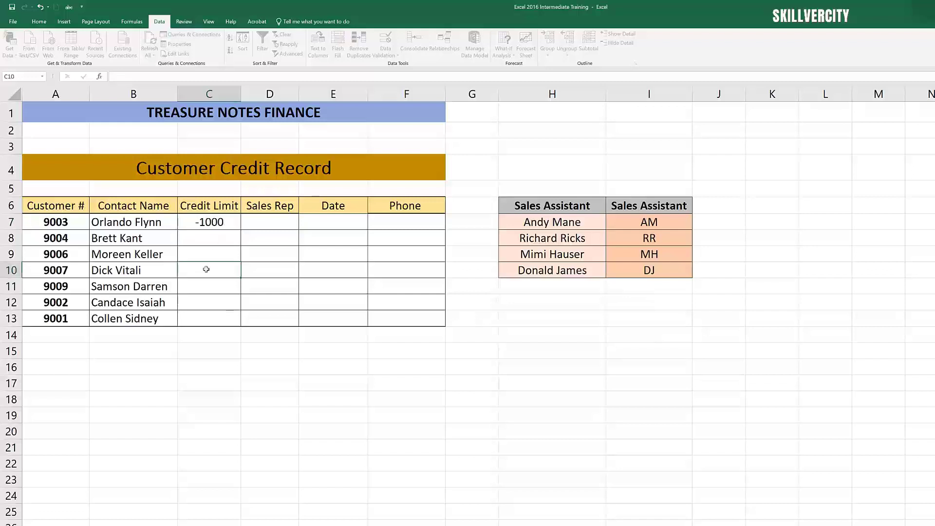
Step: Open data validation for customer 9004's credit limit cell, allow whole numbers and set the minimum to 1
{"action": "left_click", "coordinate": [212, 235]}
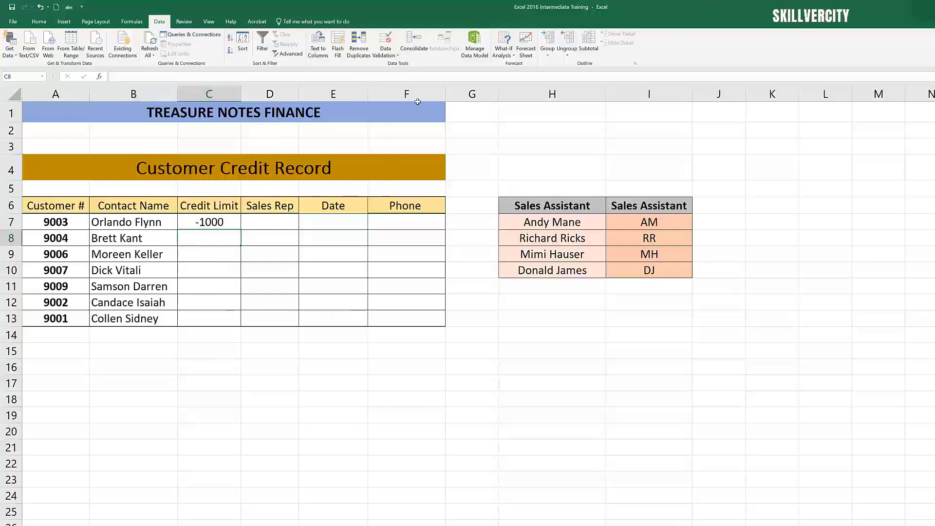
{"action": "left_click", "coordinate": [385, 49]}
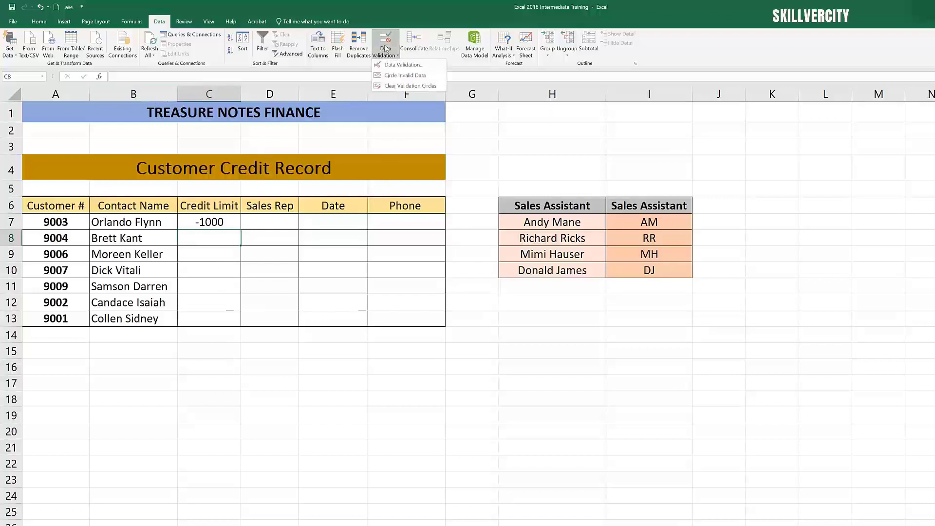
{"action": "left_click", "coordinate": [407, 65]}
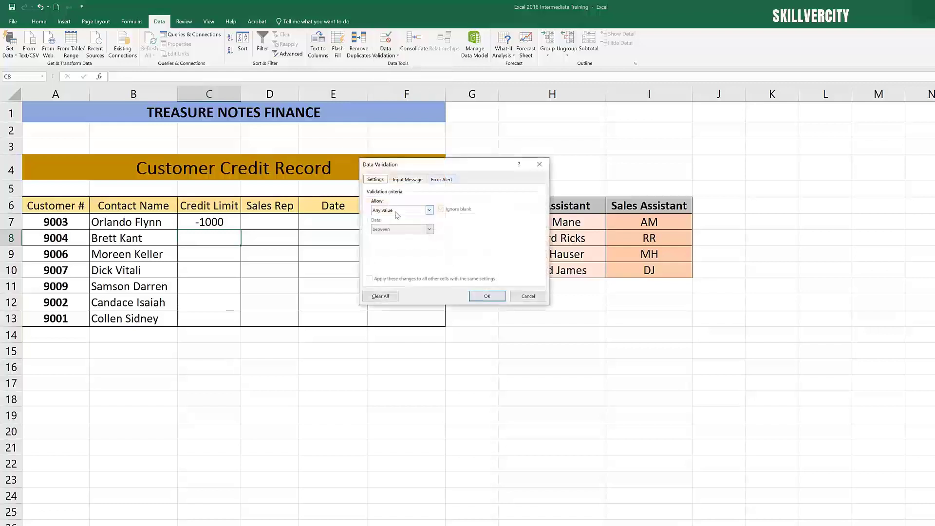
{"action": "left_click", "coordinate": [429, 210]}
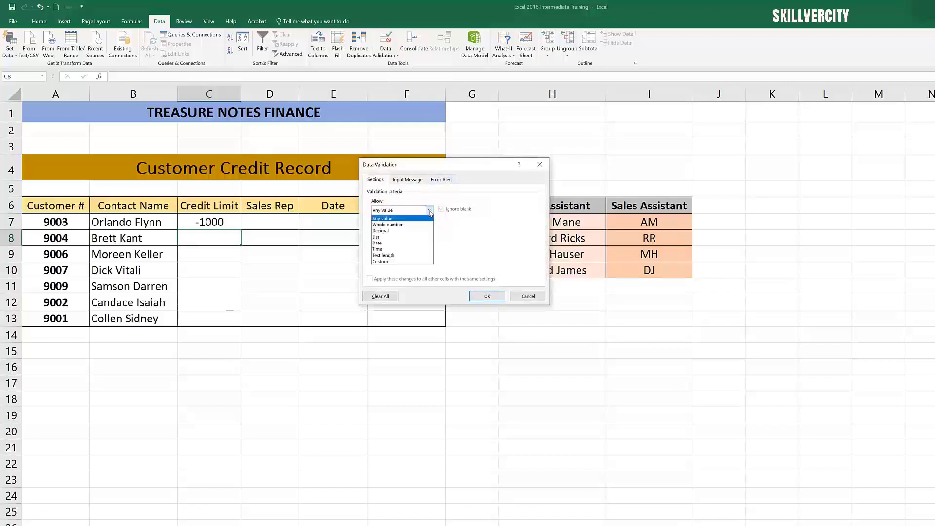
{"action": "left_click", "coordinate": [407, 225]}
{"action": "left_click", "coordinate": [398, 248]}
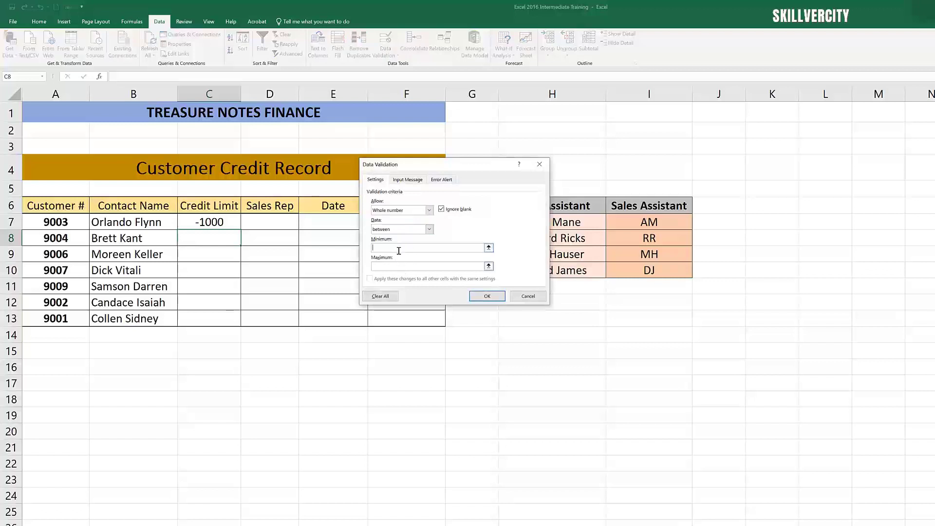
{"action": "type", "text": "1"}
Step: Add an input message titled Credit Limit with the text Limit of 2000
{"action": "left_click", "coordinate": [410, 180]}
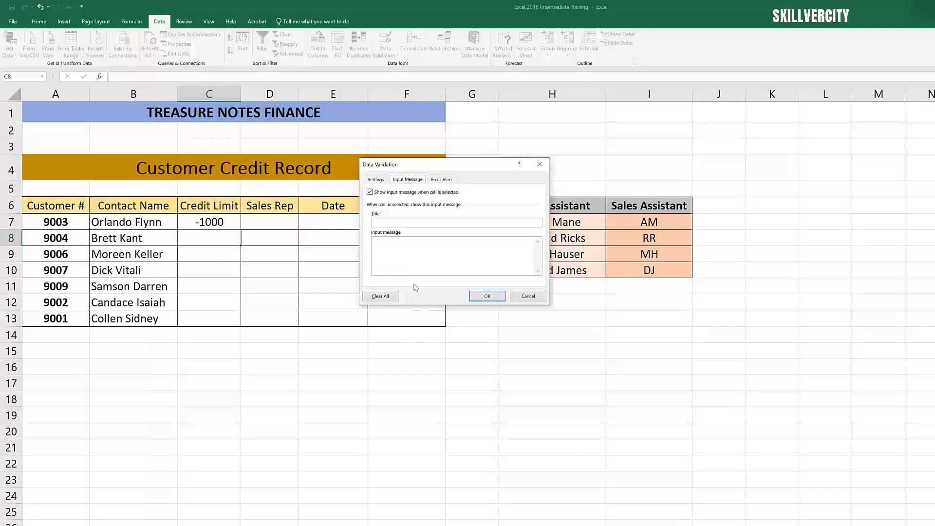
{"action": "left_click", "coordinate": [391, 224]}
{"action": "type", "text": "Credit"}
{"action": "type", "text": " Lim"}
{"action": "type", "text": "it"}
{"action": "type", "text": "Limit"}
{"action": "double_click", "coordinate": [384, 241]}
{"action": "left_click", "coordinate": [385, 243]}
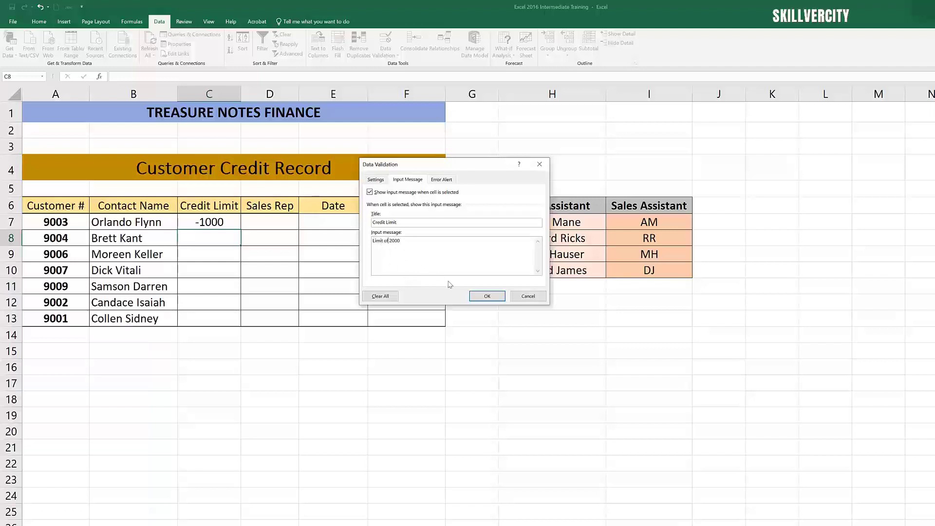
Step: Enter an error alert title starting with Error Va and apply the validation rule
{"action": "left_click", "coordinate": [445, 181]}
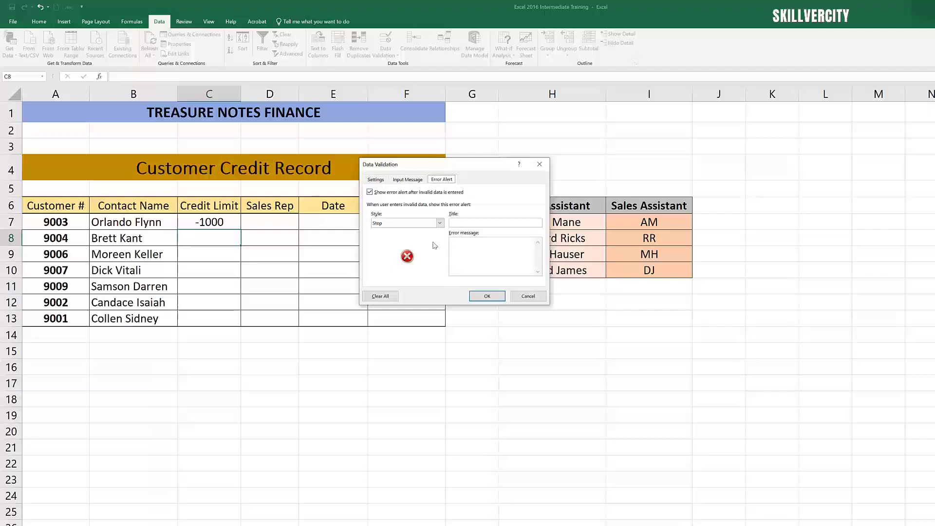
{"action": "left_click", "coordinate": [468, 223]}
{"action": "type", "text": "Error"}
{"action": "type", "text": " Valid Amount"}
{"action": "left_click", "coordinate": [487, 296]}
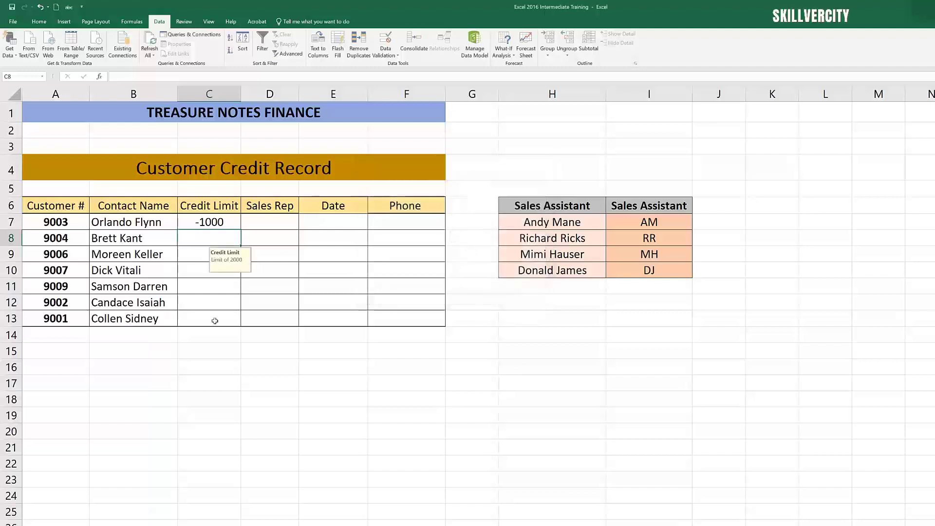
{"action": "left_click", "coordinate": [186, 293]}
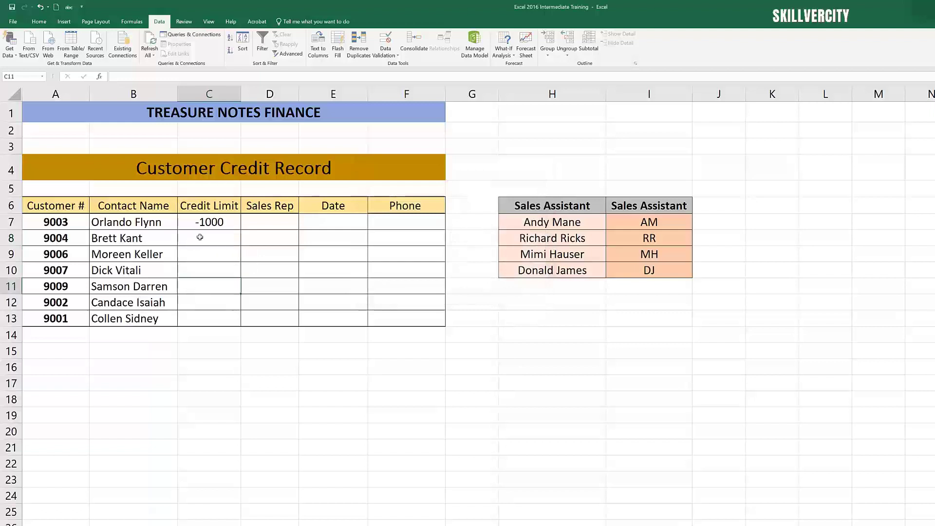
Step: Try entering 2500 as customer 9004's credit limit and cancel the validation error alert
{"action": "left_click", "coordinate": [200, 238]}
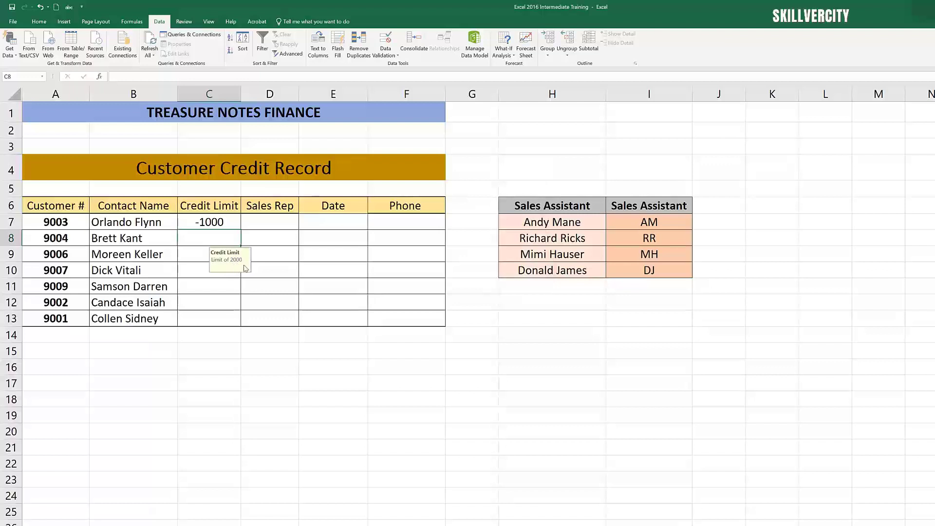
{"action": "left_click", "coordinate": [183, 255]}
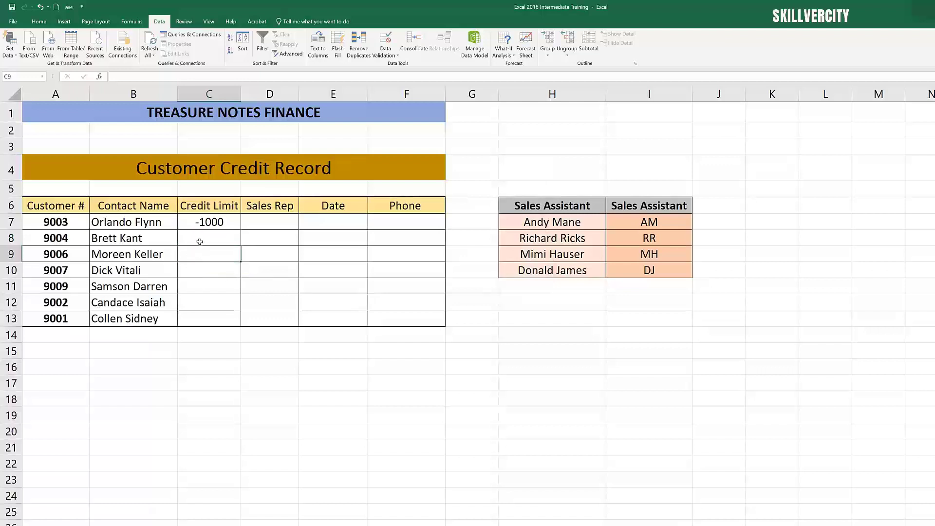
{"action": "left_click", "coordinate": [199, 241]}
{"action": "type", "text": "2"}
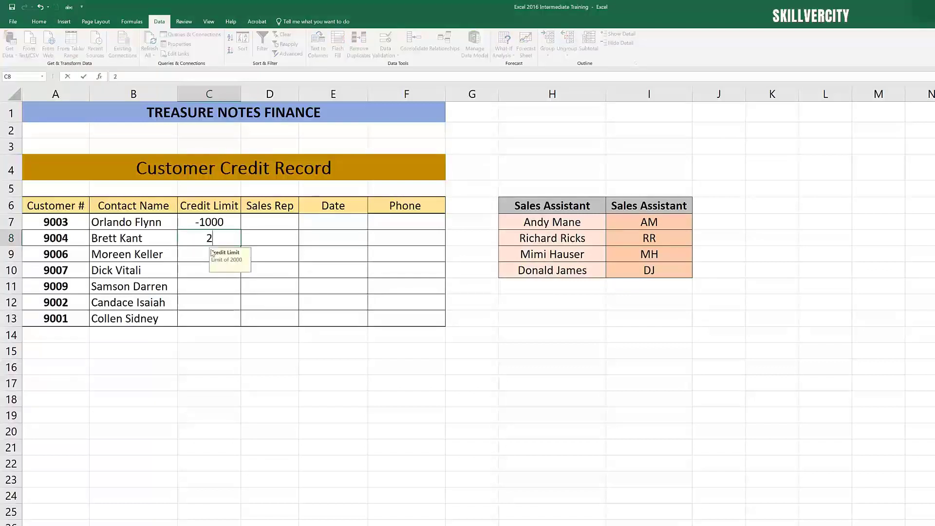
{"action": "type", "text": "500"}
{"action": "key", "text": "Return"}
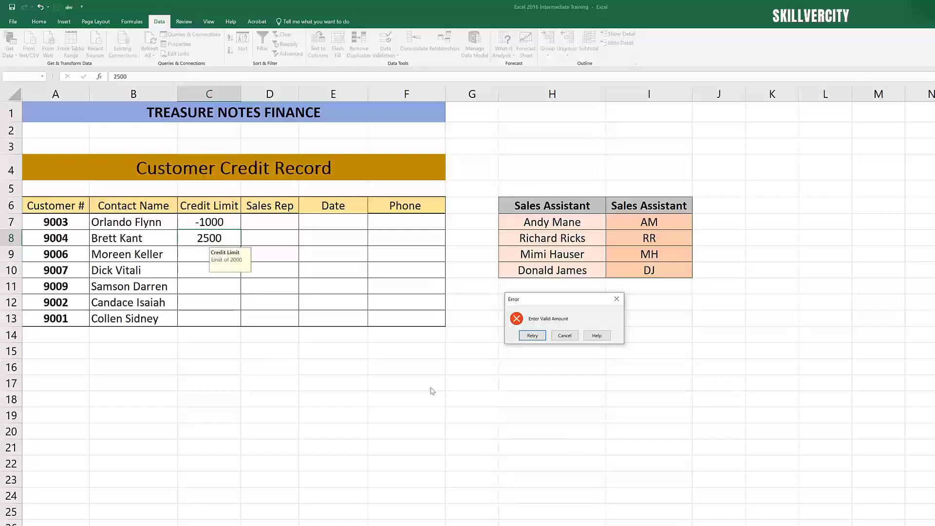
{"action": "left_click", "coordinate": [564, 335]}
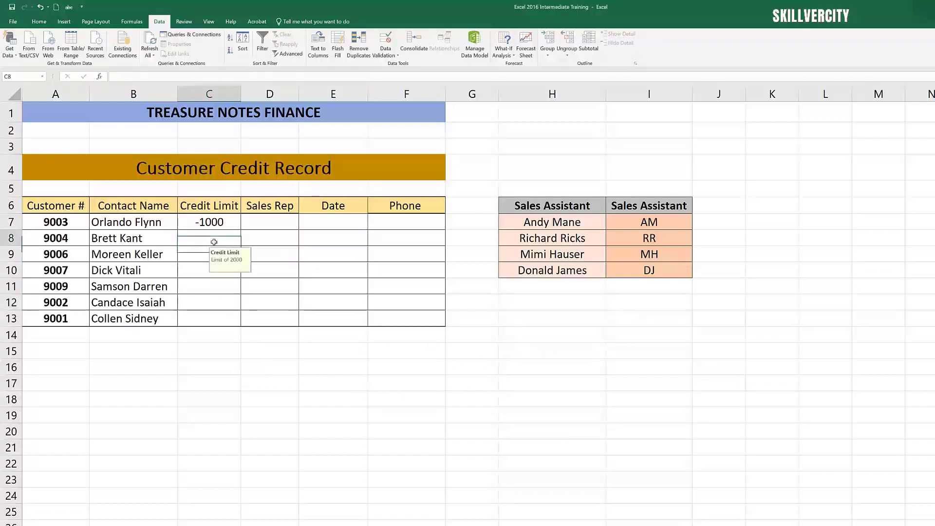
Step: Set customer 9004's credit limit to -2000
{"action": "type", "text": "2000"}
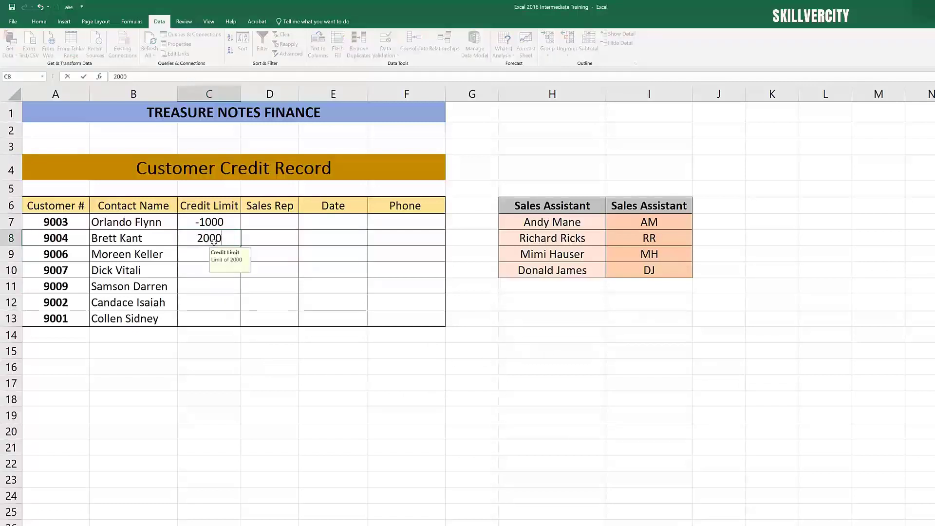
{"action": "left_click", "coordinate": [323, 265]}
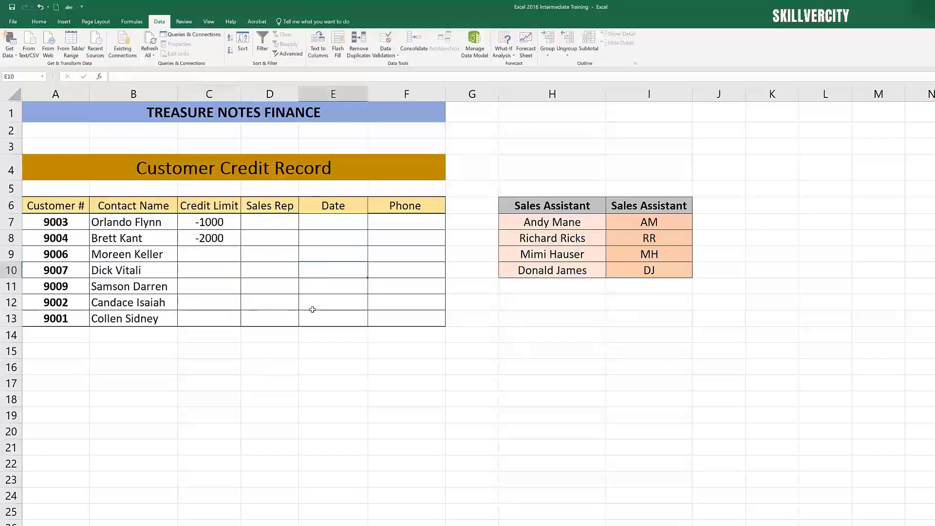
{"action": "left_click", "coordinate": [222, 297]}
{"action": "left_click", "coordinate": [219, 254]}
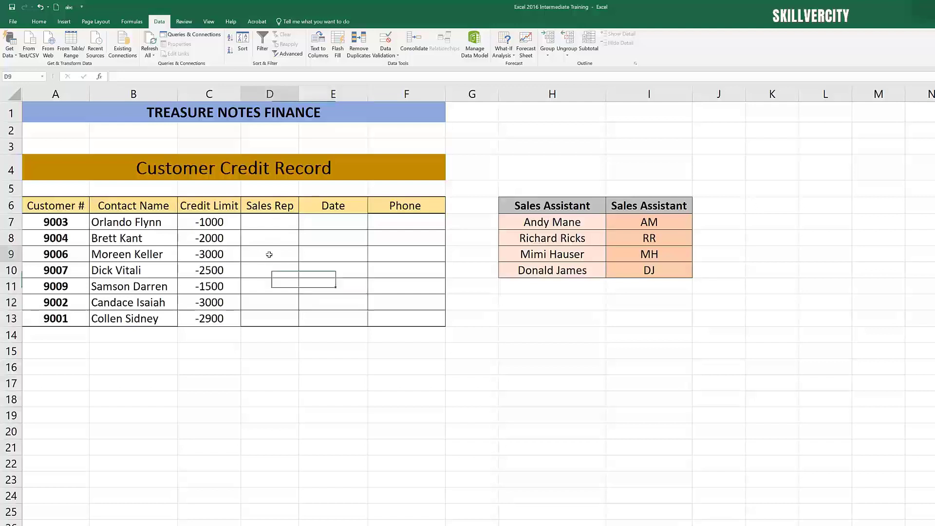
Step: Select the Sales Rep cells D7 to D13 and set their data validation to allow a List
{"action": "left_click", "coordinate": [274, 227]}
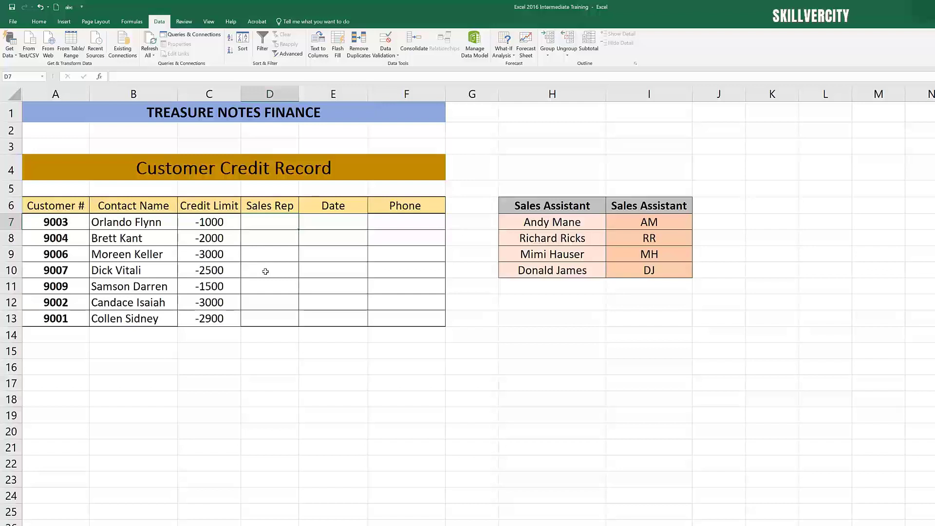
{"action": "left_click", "coordinate": [276, 242]}
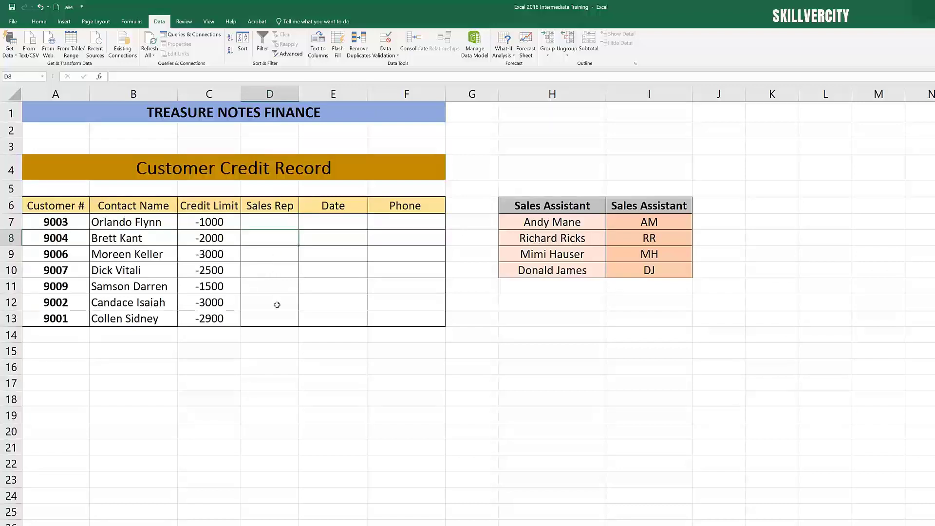
{"action": "left_click", "coordinate": [278, 225]}
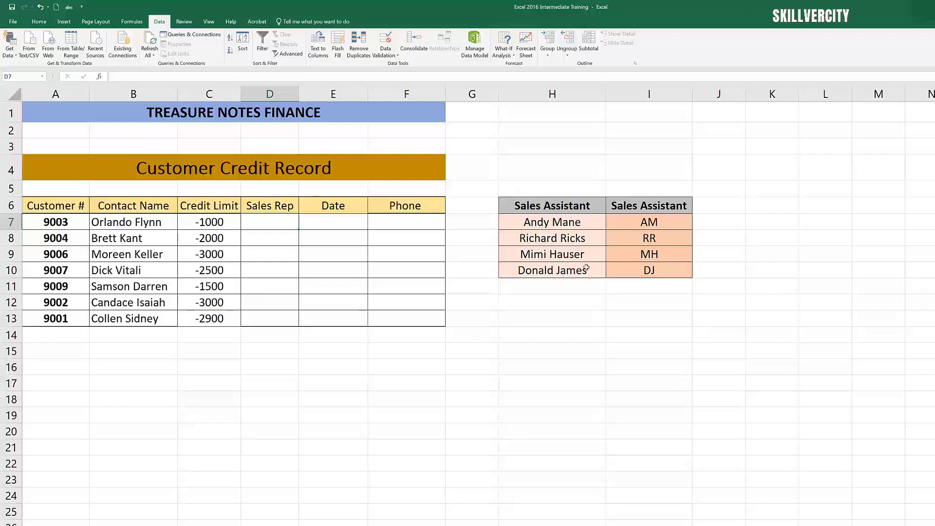
{"action": "left_click", "coordinate": [285, 286]}
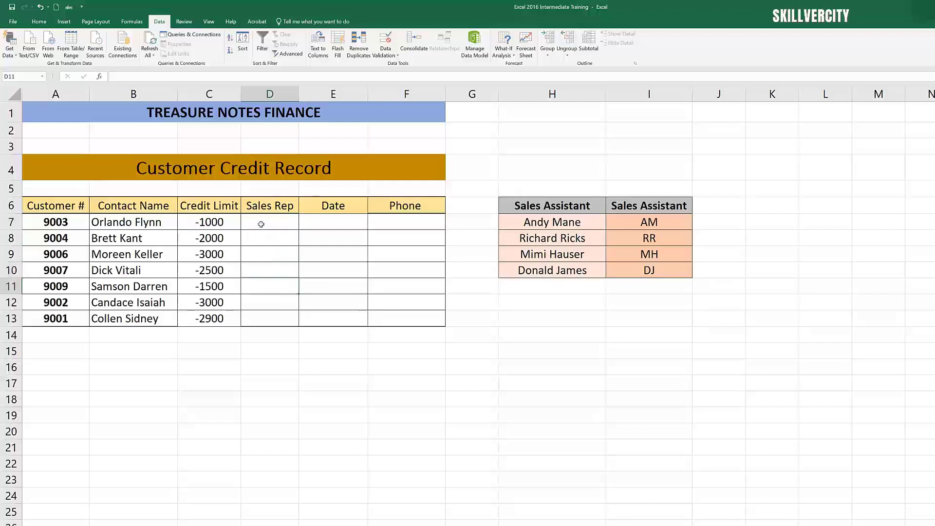
{"action": "left_click_drag", "start_coordinate": [262, 224], "coordinate": [262, 323]}
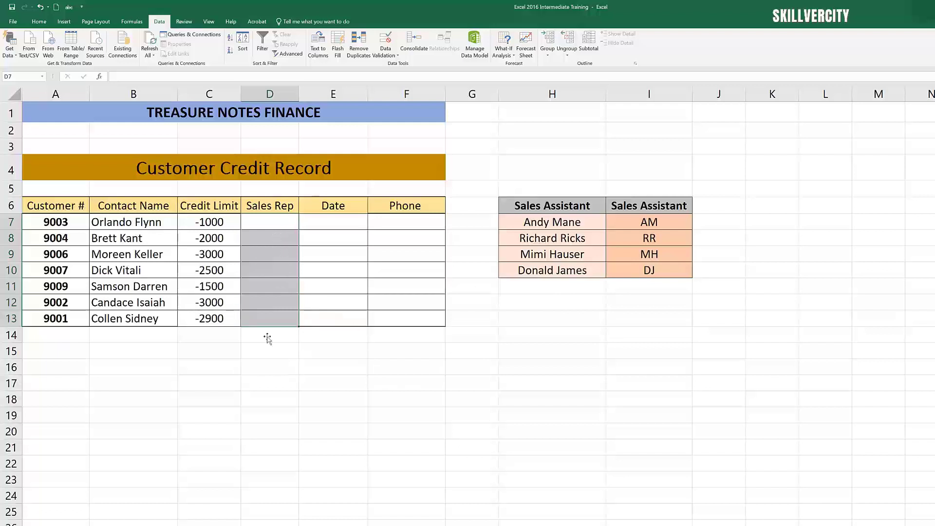
{"action": "scroll", "coordinate": [305, 465], "scroll_direction": "down", "scroll_amount": 1}
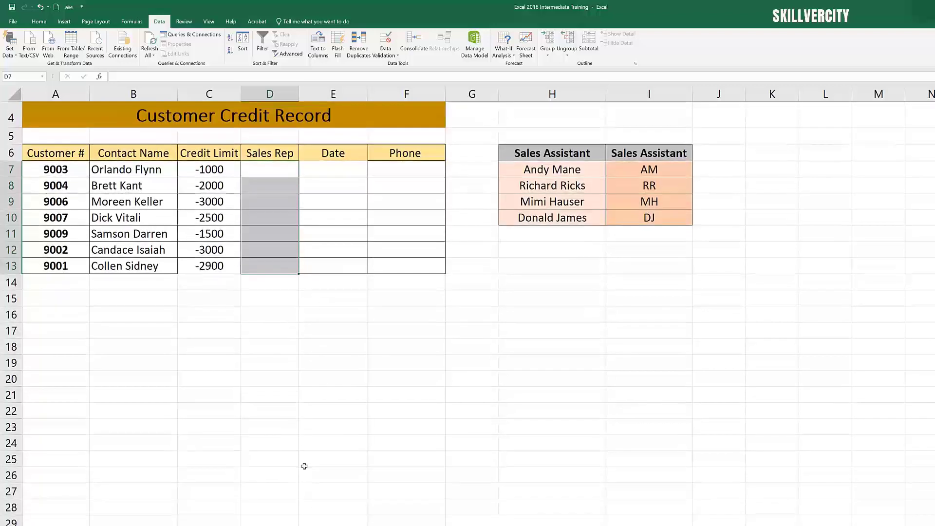
{"action": "scroll", "coordinate": [297, 407], "scroll_direction": "up", "scroll_amount": 1}
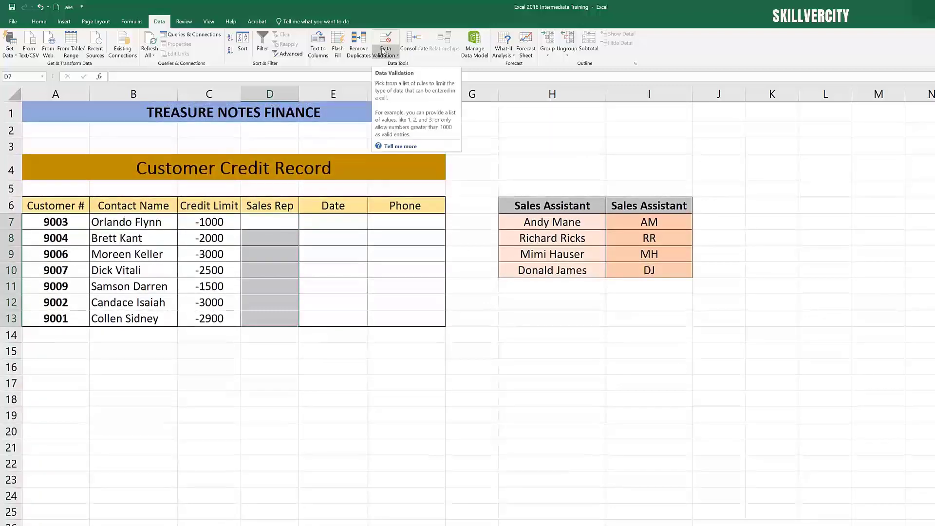
{"action": "left_click", "coordinate": [384, 55]}
{"action": "left_click", "coordinate": [402, 65]}
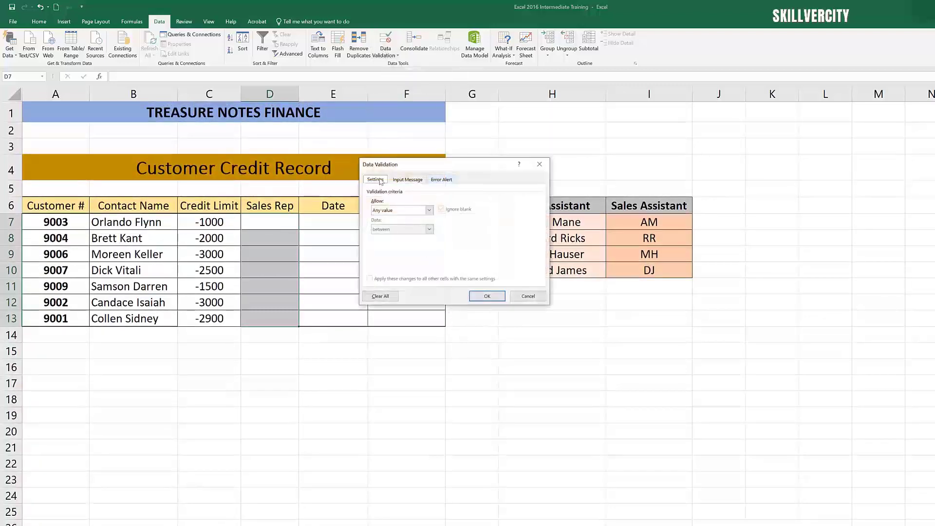
{"action": "left_click", "coordinate": [430, 210]}
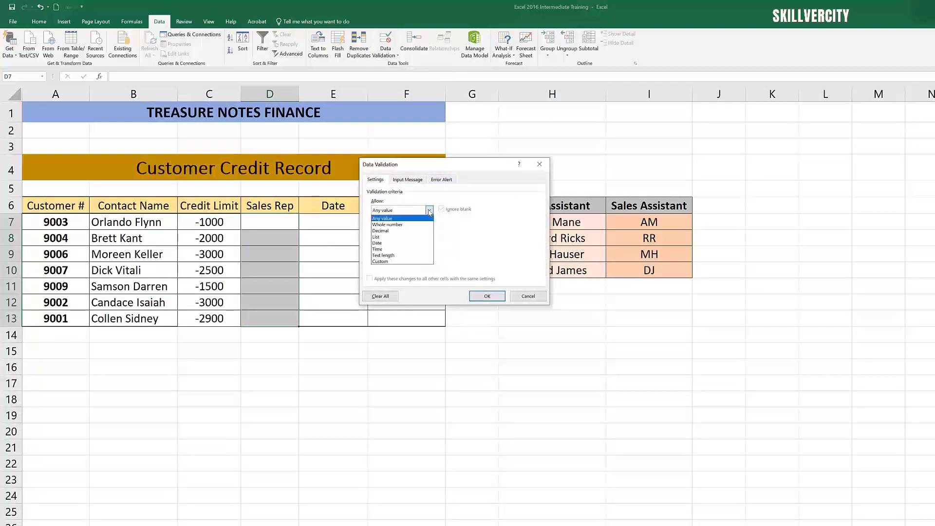
{"action": "left_click", "coordinate": [397, 237]}
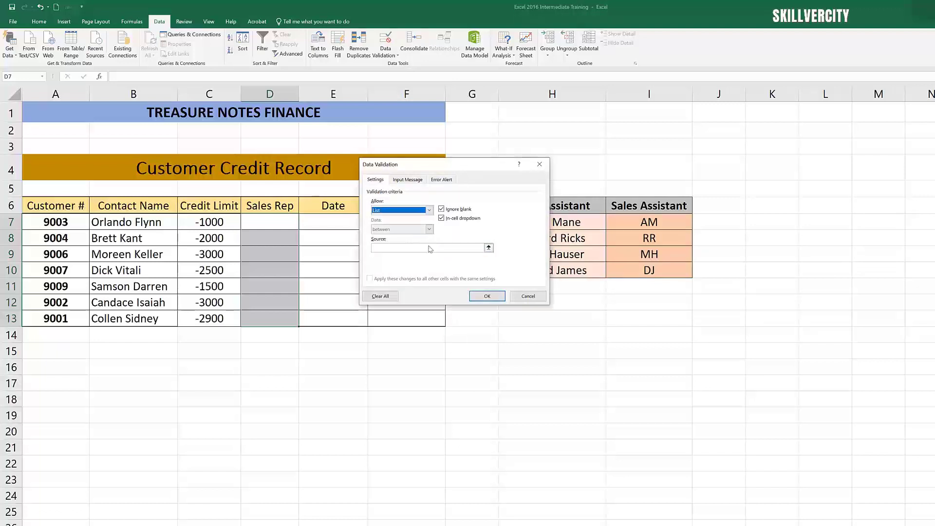
Step: Set the list source to the Sales Assistant names $H$7:$H$10 and apply the validation
{"action": "left_click_drag", "start_coordinate": [448, 171], "coordinate": [390, 169]}
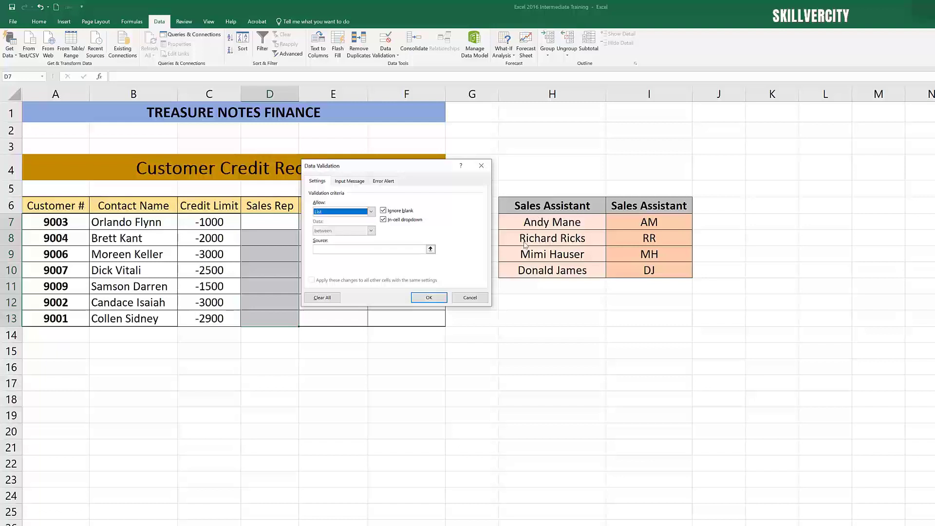
{"action": "left_click", "coordinate": [352, 249]}
{"action": "left_click_drag", "start_coordinate": [541, 222], "coordinate": [541, 266]}
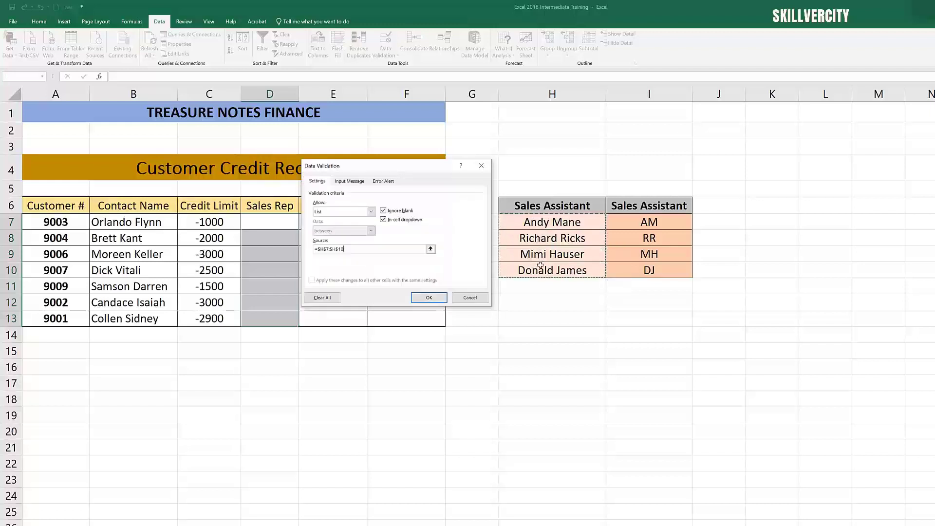
{"action": "left_click", "coordinate": [429, 298]}
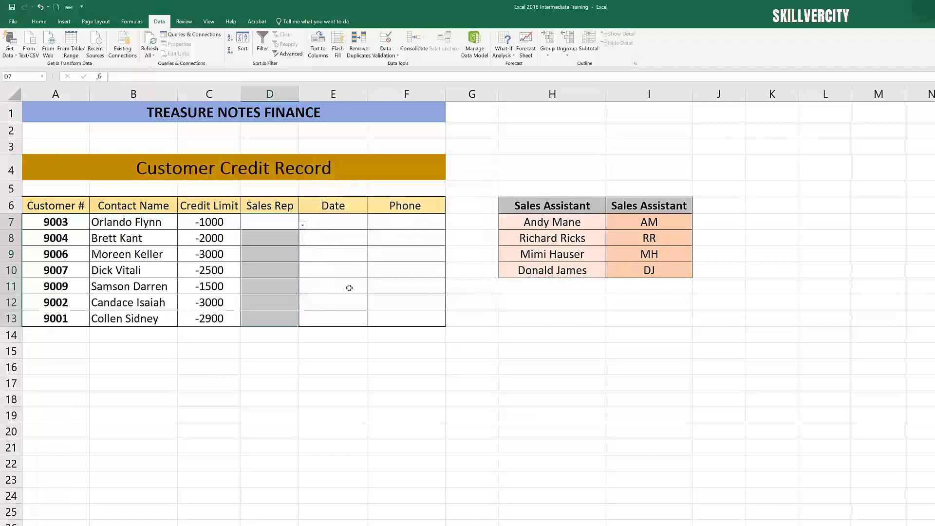
Step: Check the Sales Rep cells for the new dropdown lists
{"action": "left_click", "coordinate": [352, 239]}
{"action": "left_click", "coordinate": [346, 263]}
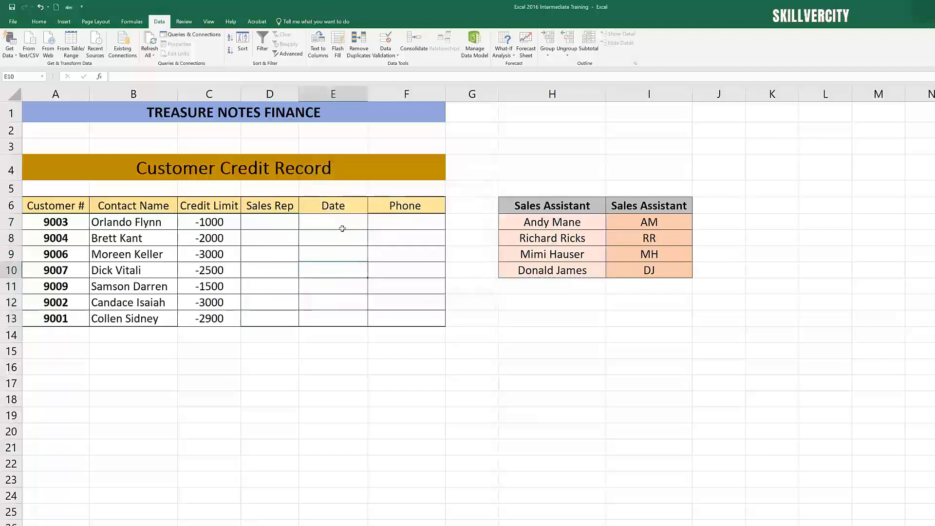
{"action": "left_click", "coordinate": [340, 226]}
{"action": "left_click", "coordinate": [287, 225]}
{"action": "left_click", "coordinate": [278, 240]}
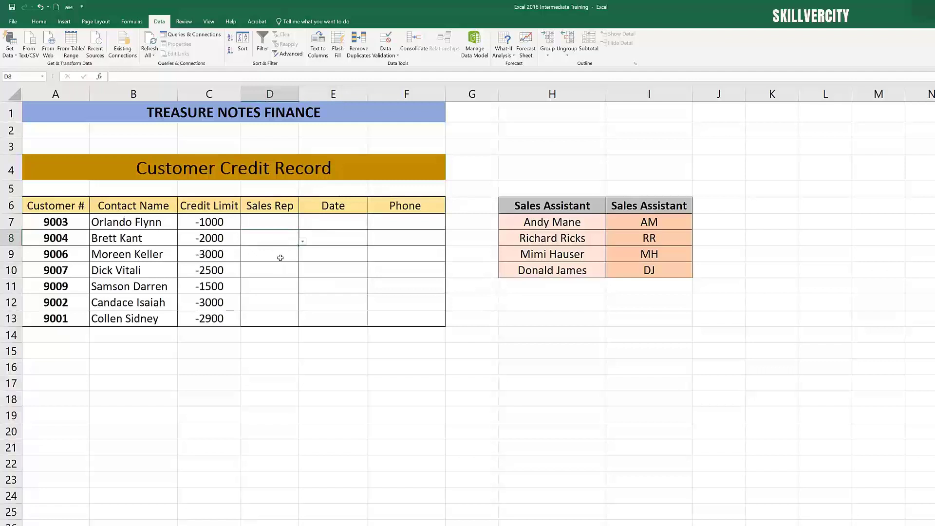
{"action": "left_click", "coordinate": [280, 258]}
{"action": "left_click", "coordinate": [279, 271]}
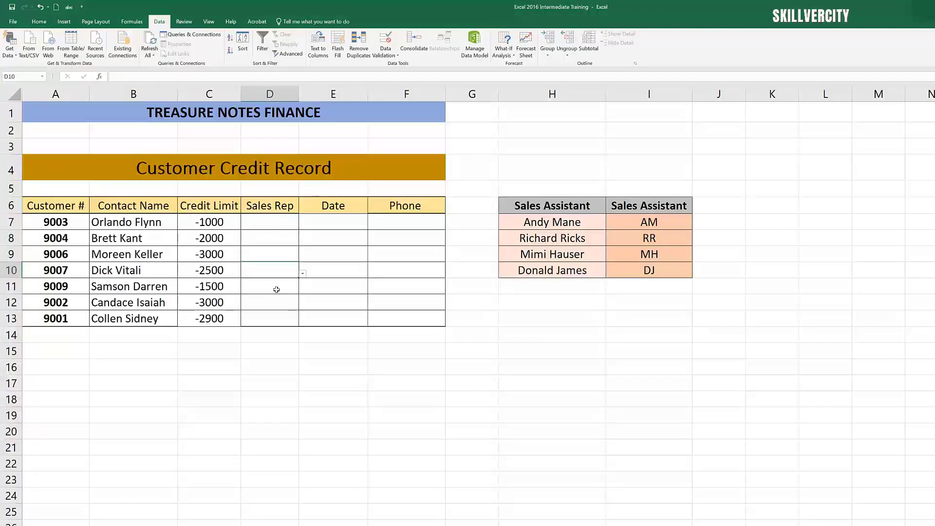
{"action": "left_click", "coordinate": [277, 288]}
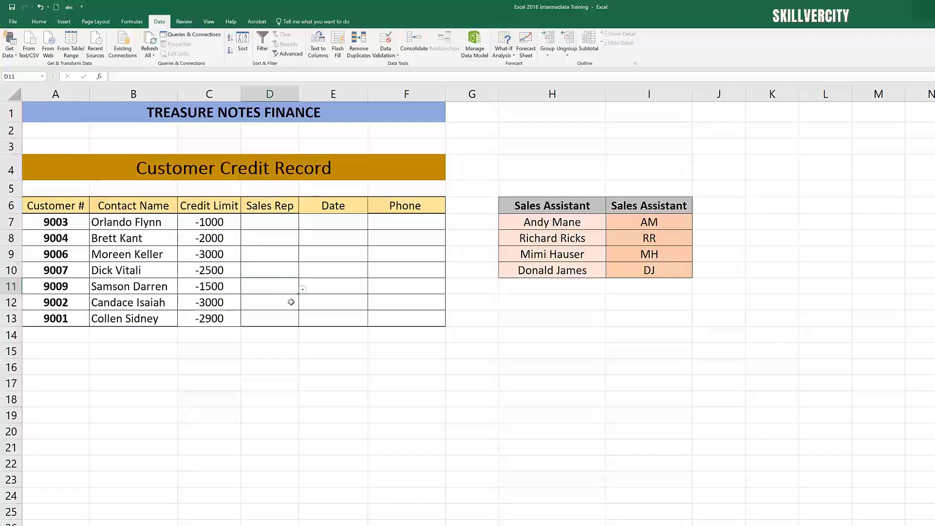
{"action": "left_click", "coordinate": [291, 302]}
{"action": "left_click", "coordinate": [282, 318]}
{"action": "left_click", "coordinate": [281, 228]}
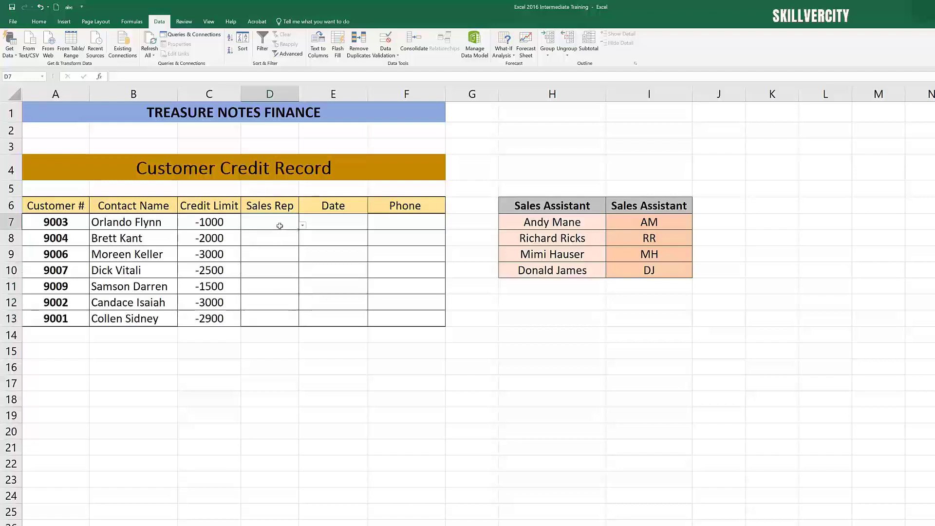
Step: Pick sales reps for customers 9003 and 9004 from the Sales Rep dropdown lists, the first and third assistants
{"action": "left_click", "coordinate": [303, 226]}
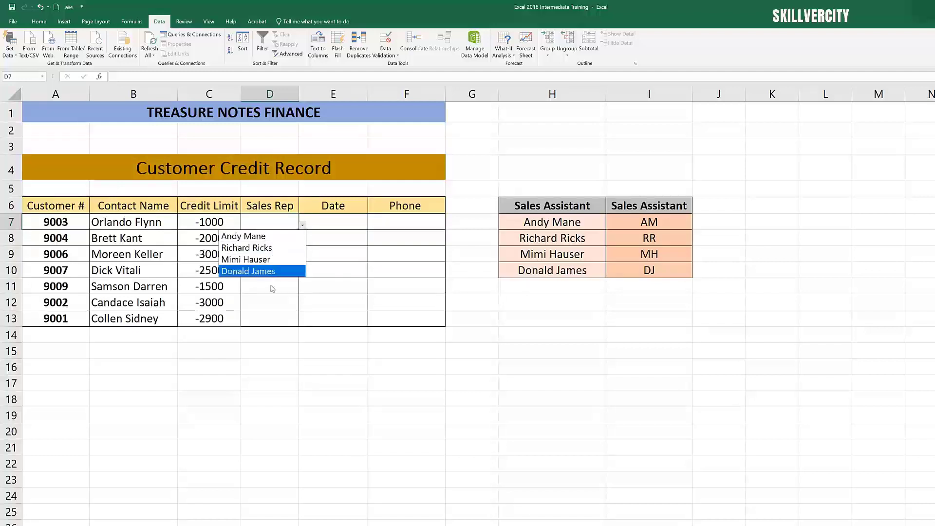
{"action": "left_click", "coordinate": [263, 239]}
{"action": "left_click", "coordinate": [276, 285]}
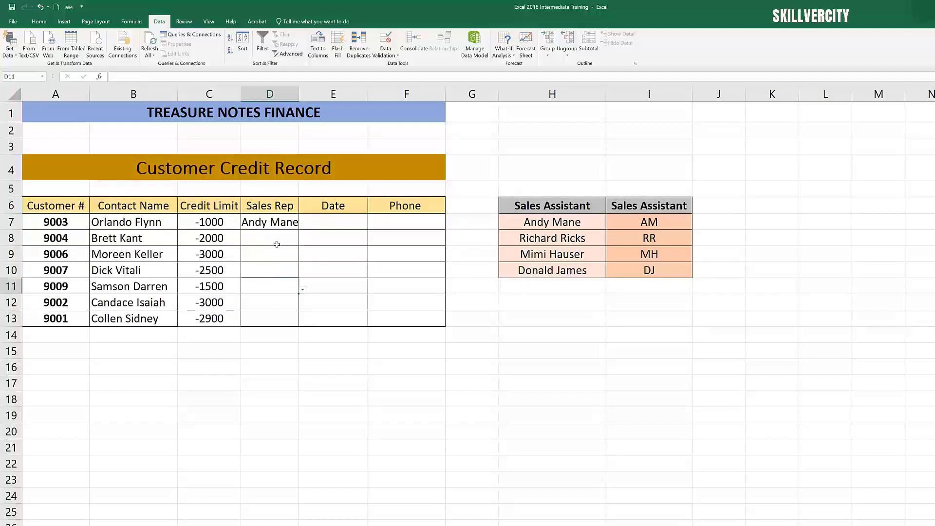
{"action": "left_click", "coordinate": [277, 243]}
{"action": "left_click", "coordinate": [302, 241]}
{"action": "left_click", "coordinate": [263, 276]}
{"action": "left_click", "coordinate": [271, 299]}
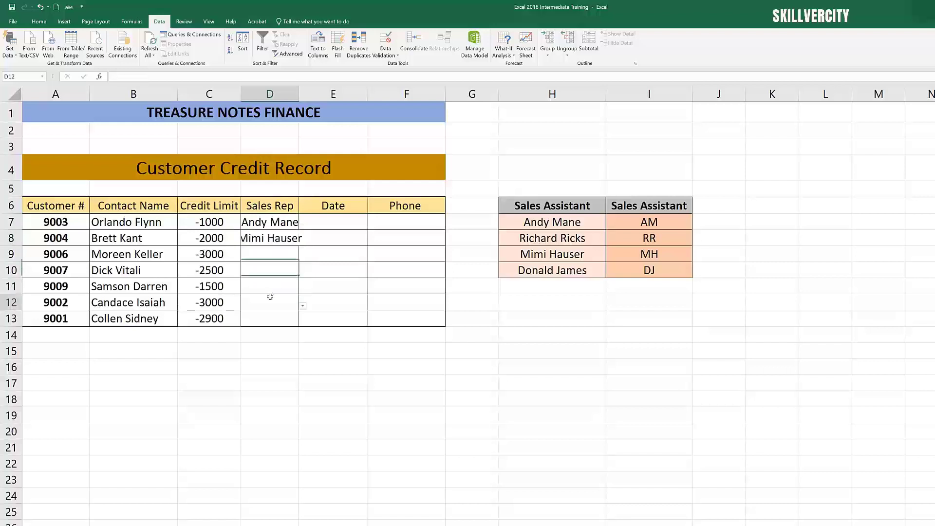
Step: Pick the second and fourth assistants as sales reps for customers 9006 and 9007 from the dropdown lists
{"action": "left_click", "coordinate": [287, 256]}
{"action": "left_click", "coordinate": [302, 258]}
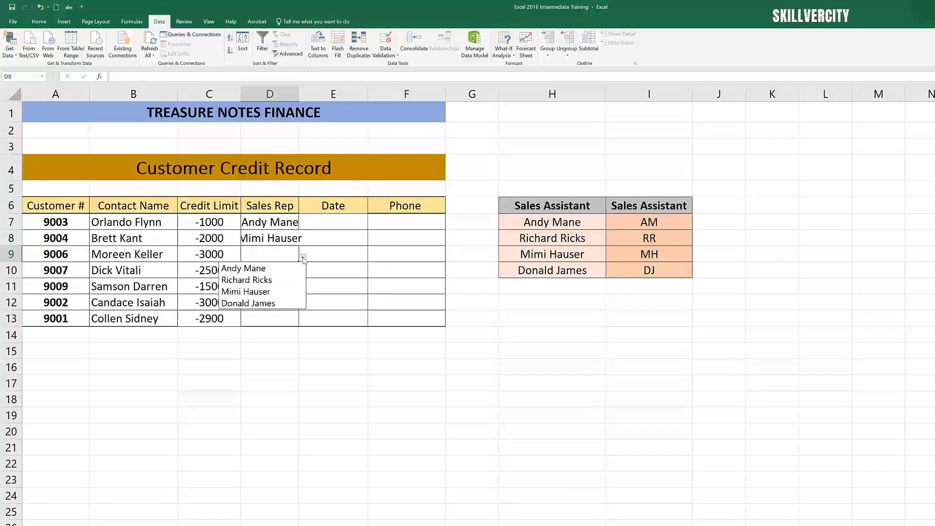
{"action": "left_click", "coordinate": [271, 283]}
{"action": "left_click", "coordinate": [282, 273]}
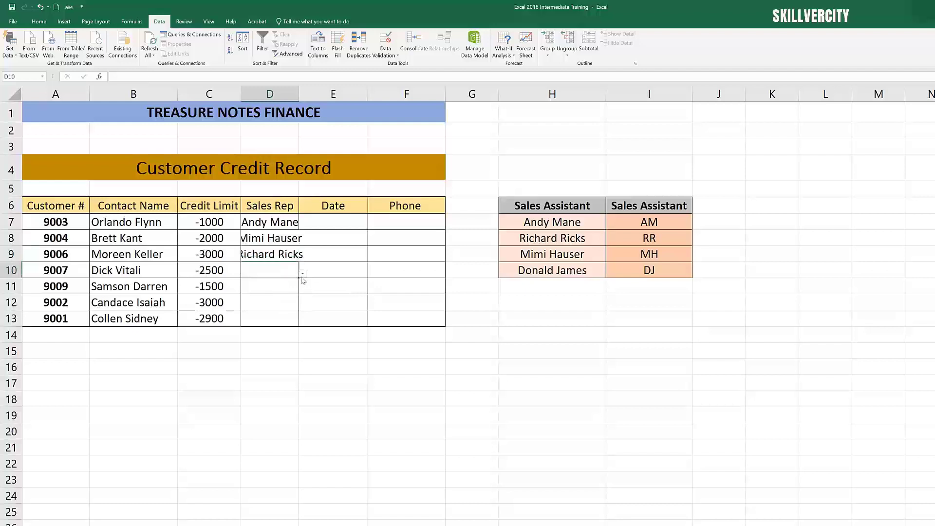
{"action": "left_click", "coordinate": [303, 274]}
{"action": "left_click", "coordinate": [253, 319]}
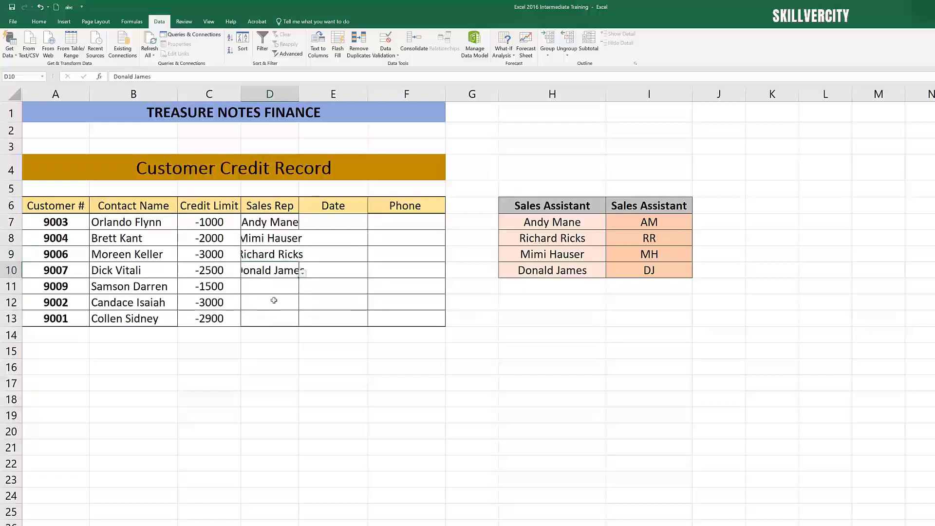
Step: Test the Sales Rep validation by entering Alex for customer 9009, cancelling the error alert each time
{"action": "left_click", "coordinate": [276, 291]}
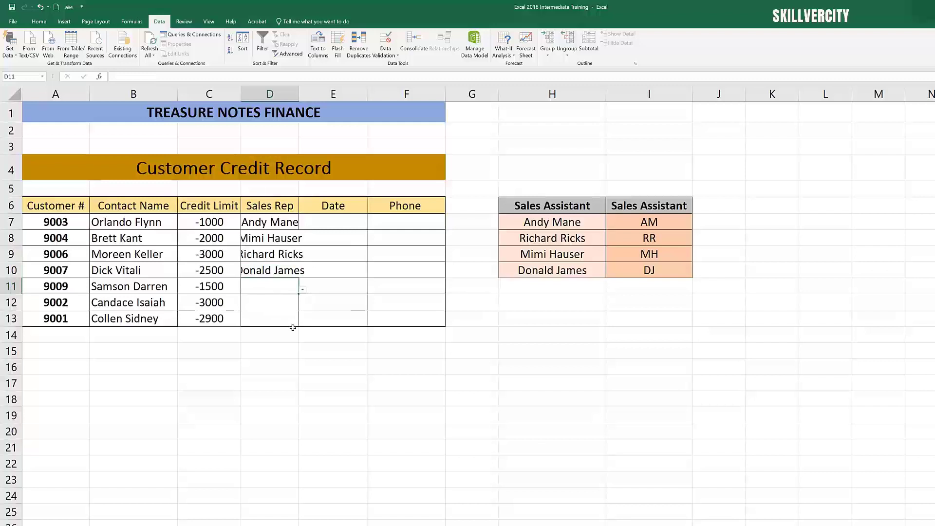
{"action": "type", "text": "Alex"}
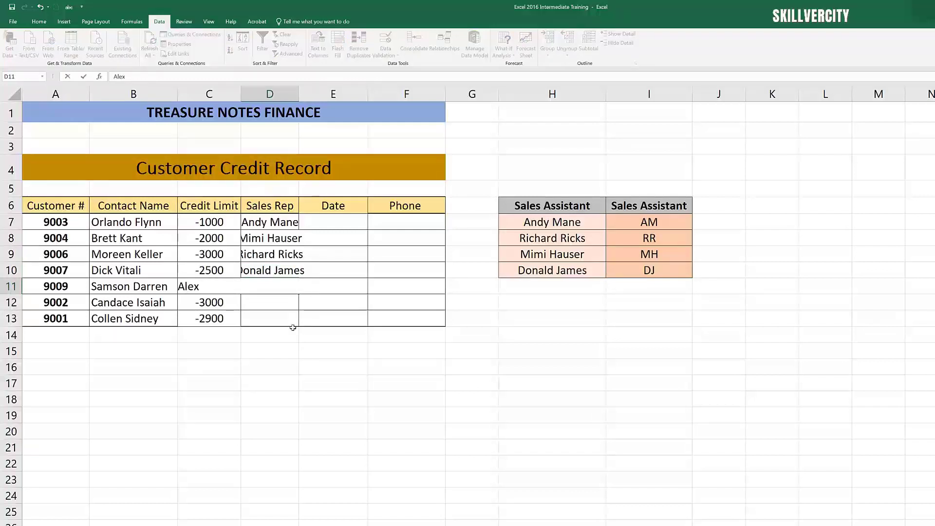
{"action": "key", "text": "Return"}
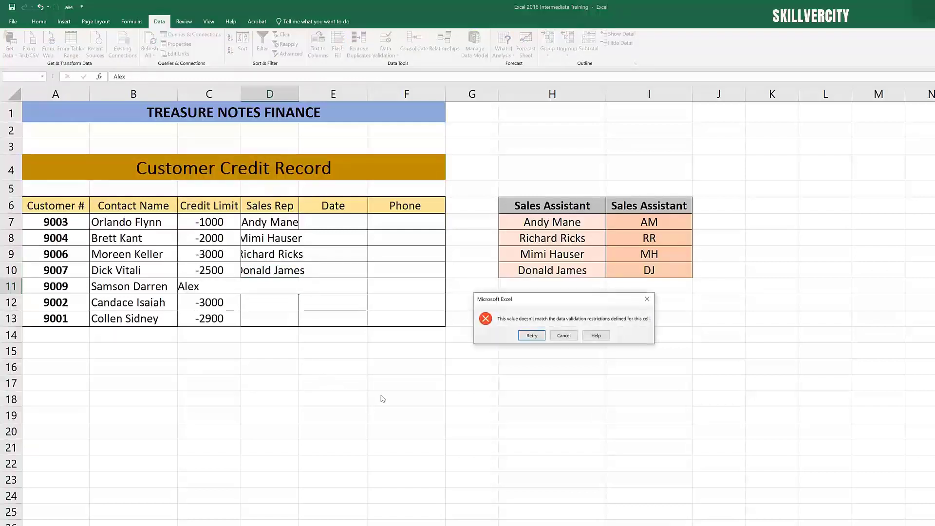
{"action": "left_click", "coordinate": [564, 336]}
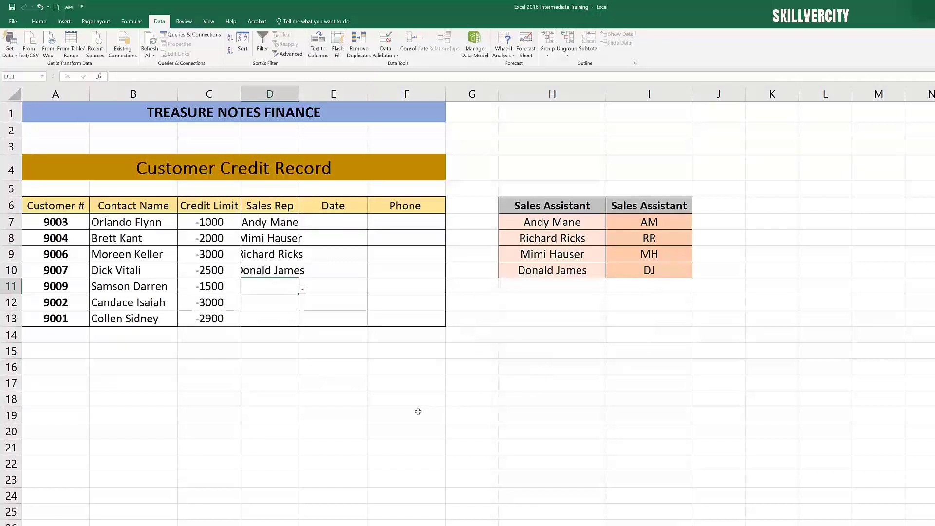
{"action": "left_click", "coordinate": [418, 412]}
{"action": "left_click", "coordinate": [269, 351]}
{"action": "left_click", "coordinate": [278, 290]}
{"action": "type", "text": "Alex"}
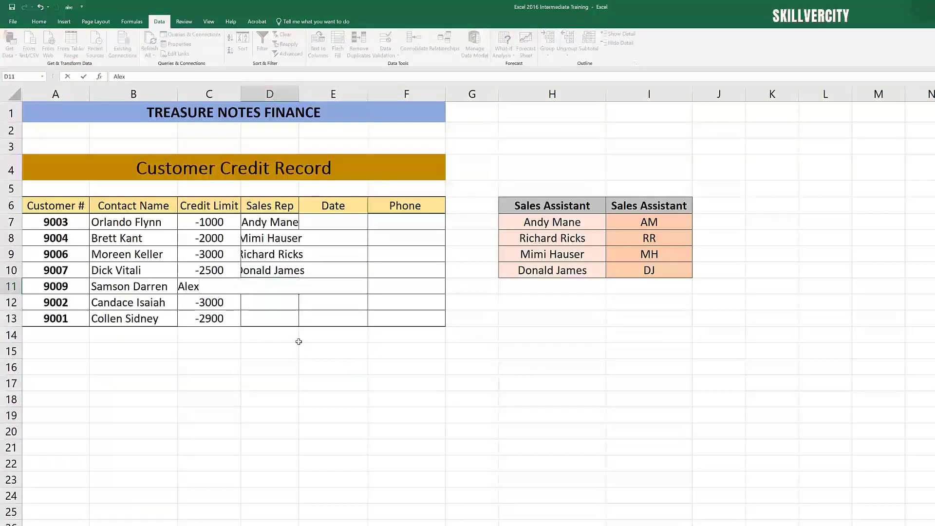
{"action": "key", "text": "Return"}
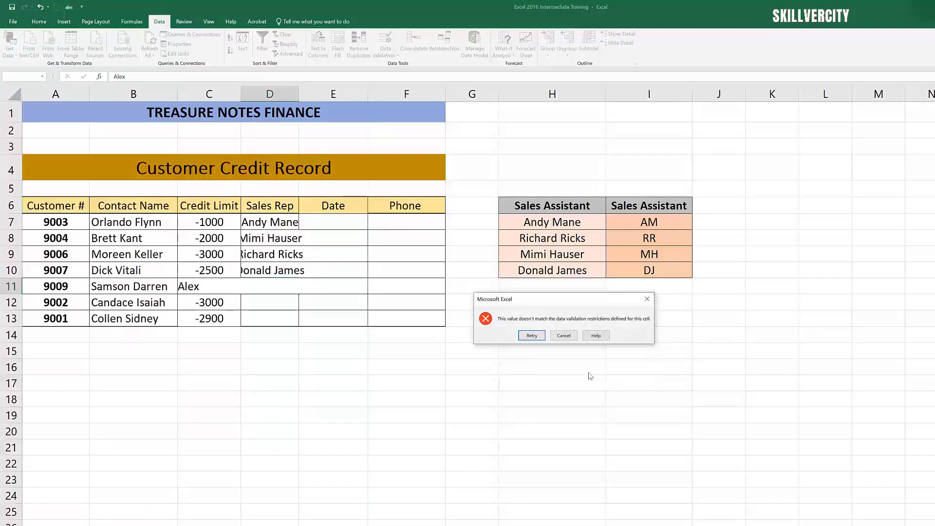
{"action": "left_click", "coordinate": [563, 335]}
{"action": "left_click", "coordinate": [524, 412]}
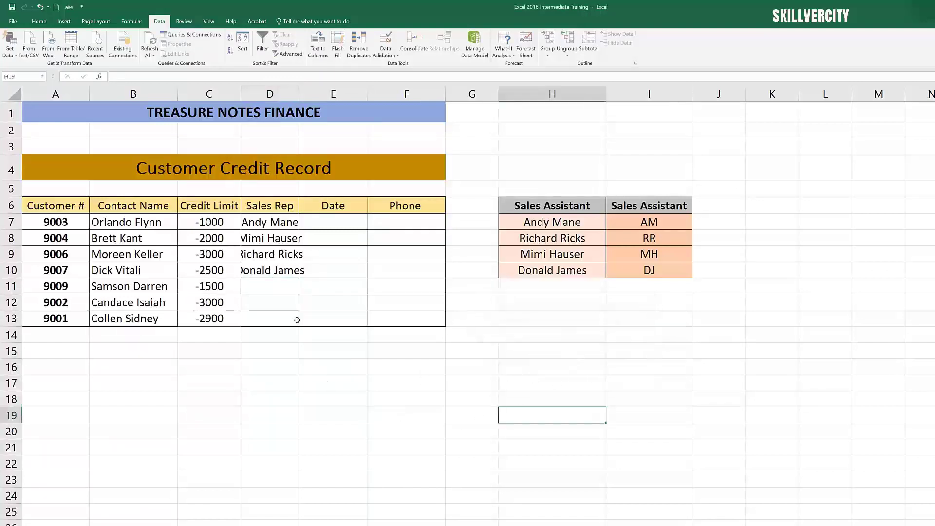
{"action": "left_click", "coordinate": [271, 288]}
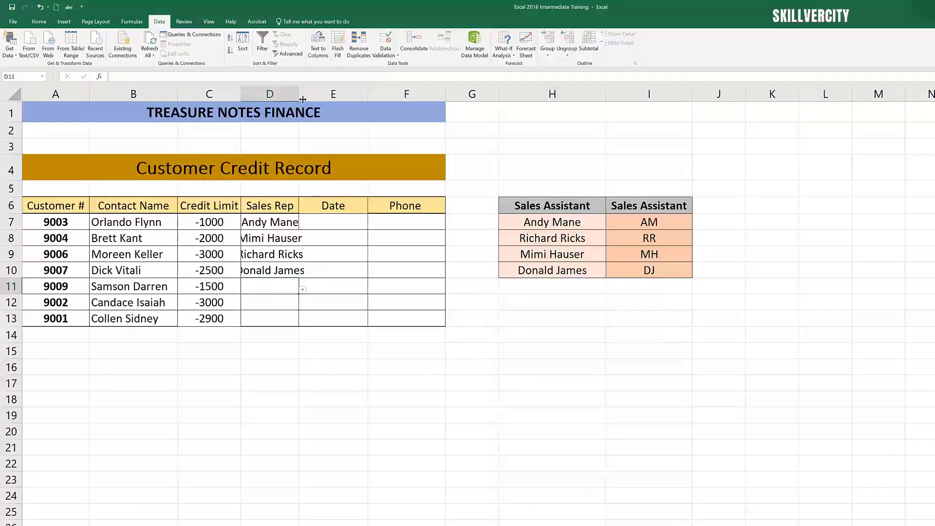
{"action": "left_click_drag", "start_coordinate": [298, 94], "coordinate": [312, 94]}
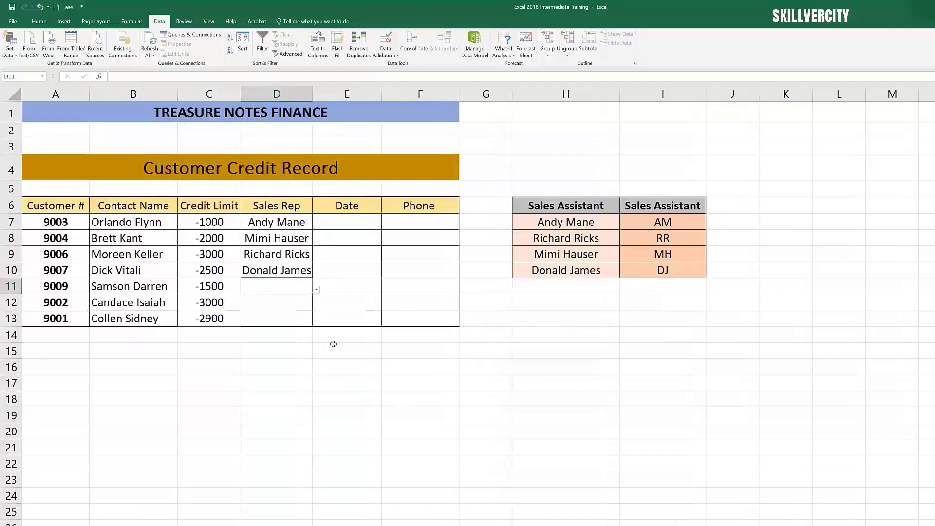
{"action": "left_click", "coordinate": [316, 289]}
{"action": "left_click", "coordinate": [293, 301]}
{"action": "left_click", "coordinate": [297, 306]}
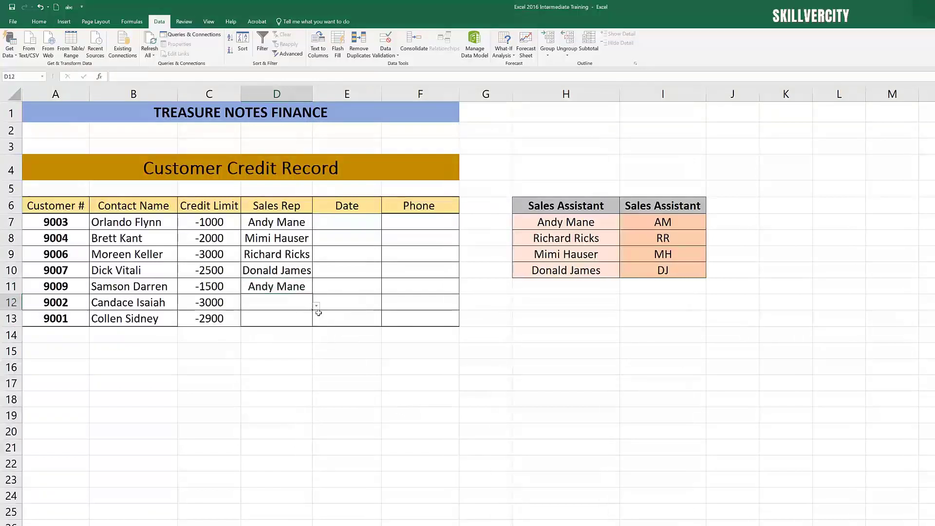
{"action": "left_click", "coordinate": [316, 306]}
{"action": "left_click", "coordinate": [272, 339]}
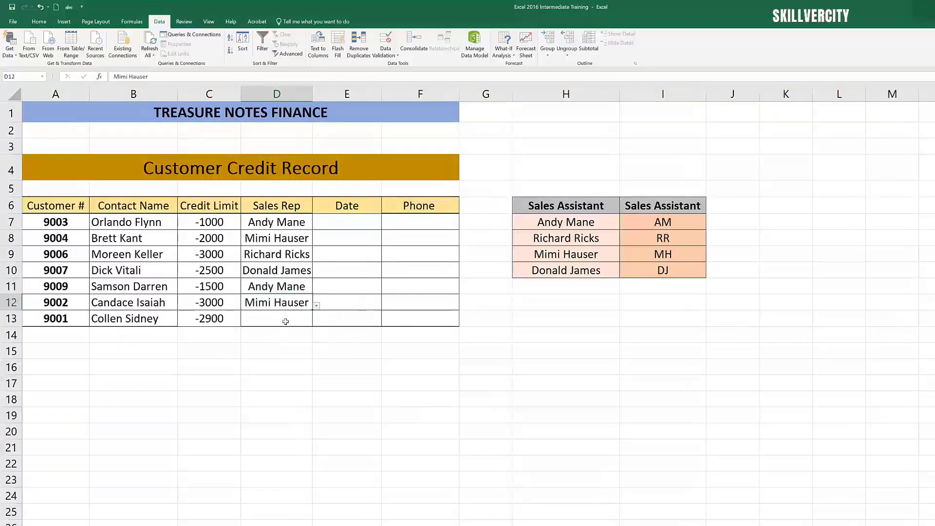
{"action": "left_click", "coordinate": [287, 322]}
{"action": "left_click", "coordinate": [316, 322]}
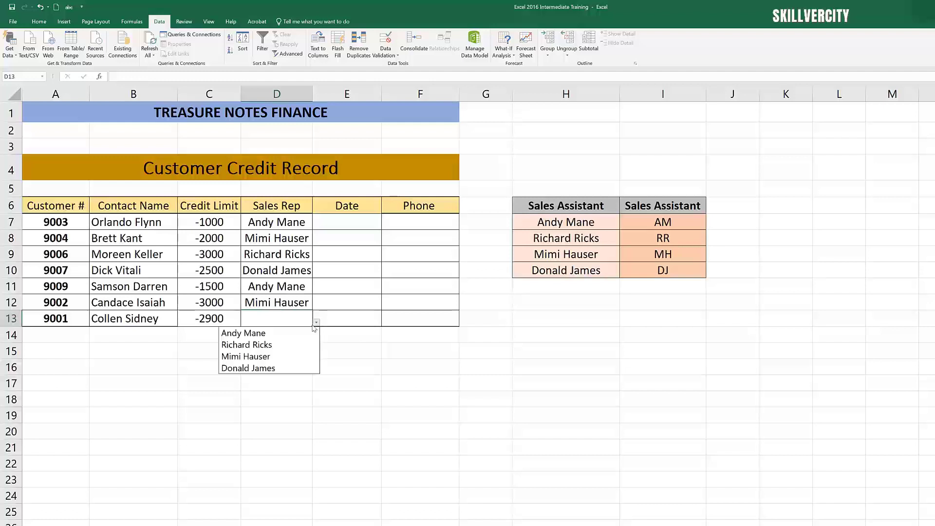
{"action": "left_click", "coordinate": [268, 357]}
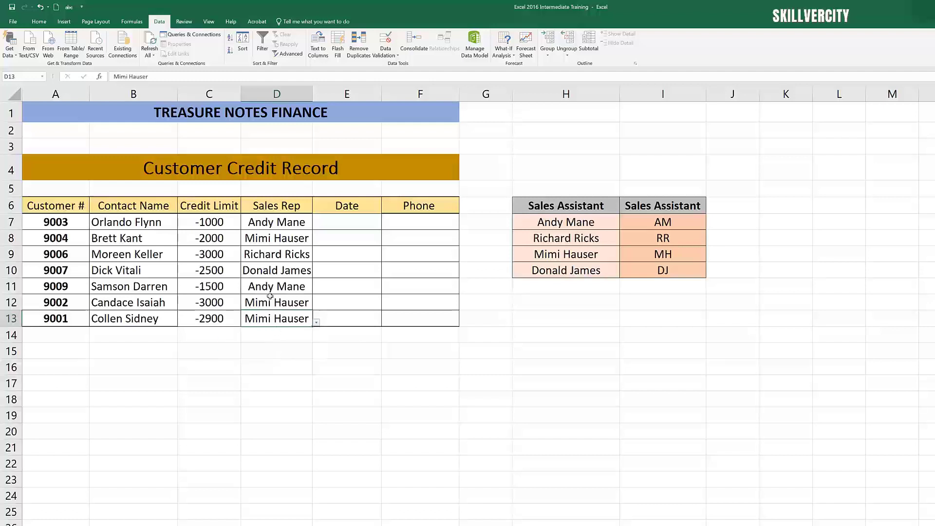
Step: Open the Data Validation settings of the first Sales Rep cell to review its list criteria
{"action": "left_click", "coordinate": [278, 220]}
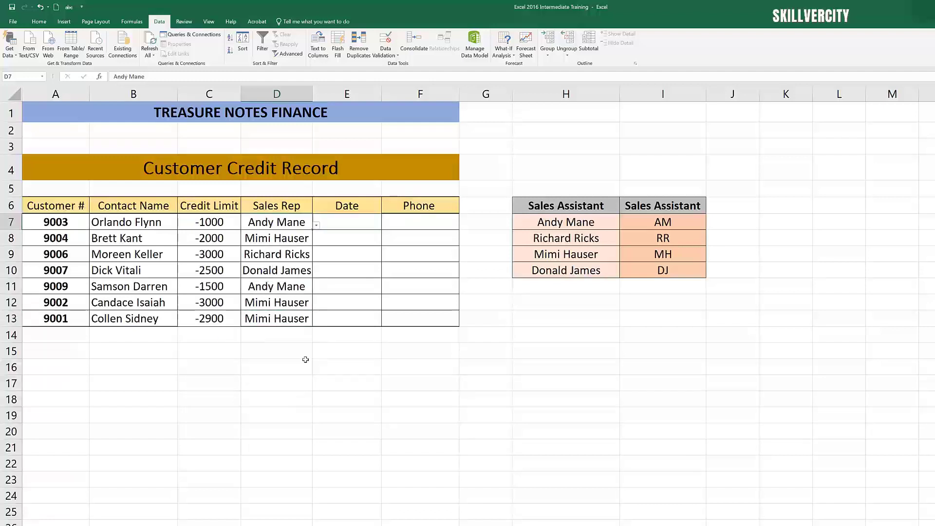
{"action": "left_click", "coordinate": [184, 21]}
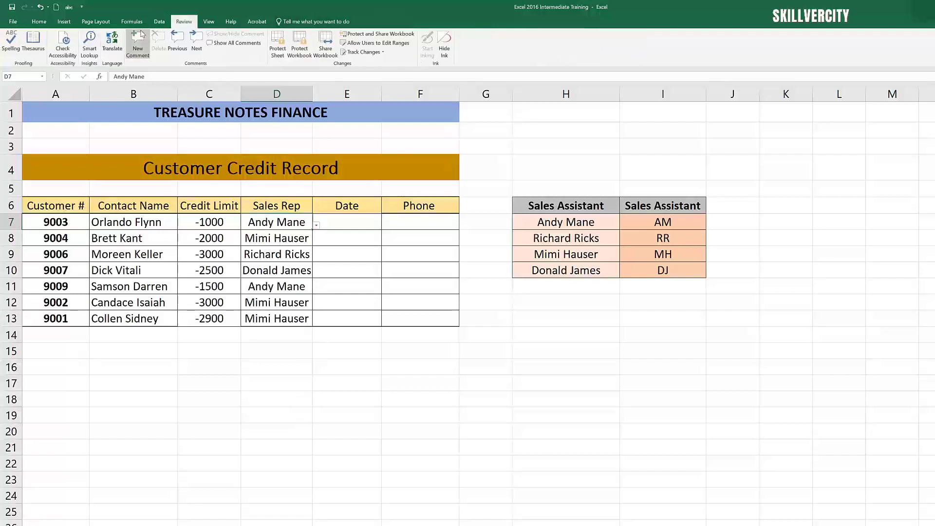
{"action": "left_click", "coordinate": [160, 21]}
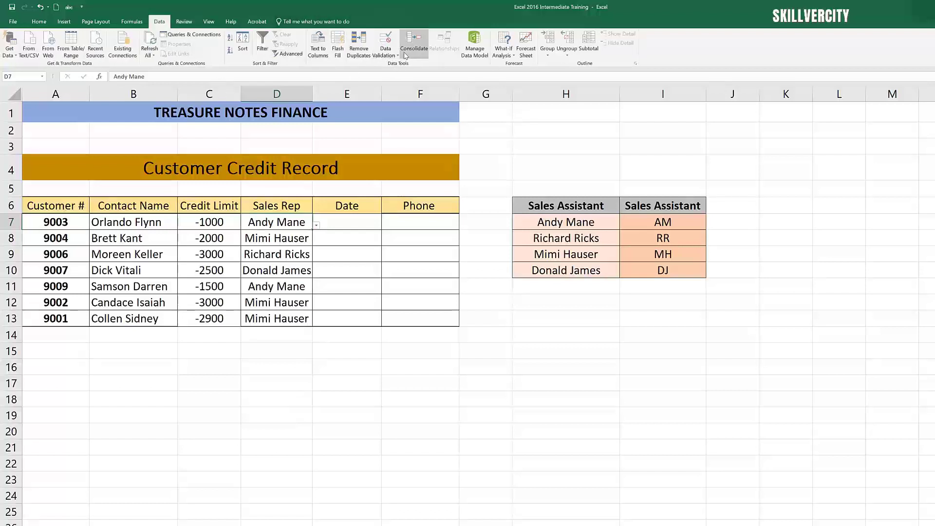
{"action": "left_click", "coordinate": [385, 43]}
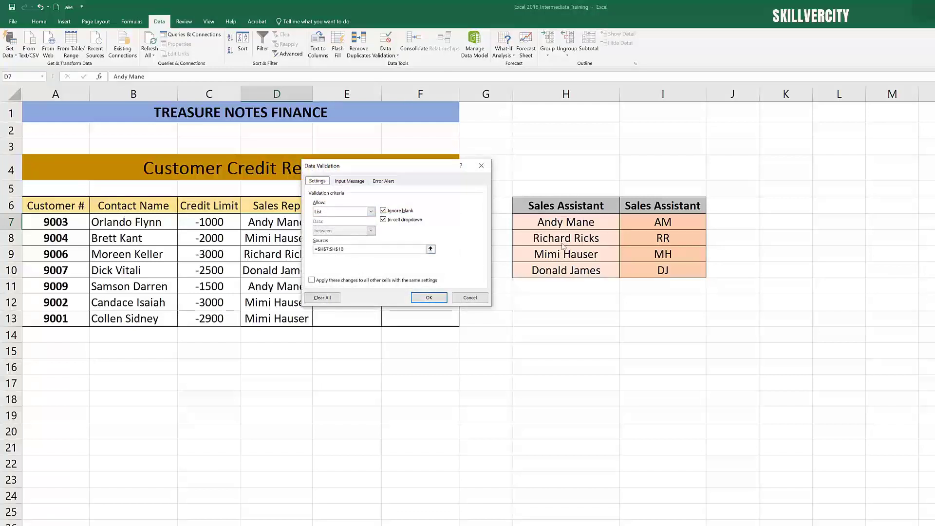
{"action": "left_click", "coordinate": [470, 298]}
{"action": "left_click", "coordinate": [438, 388]}
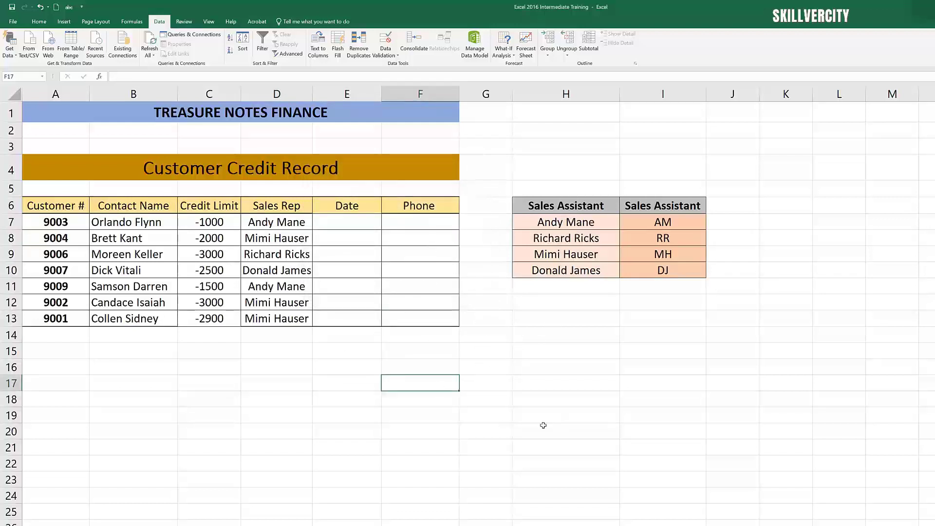
Step: Open Data Validation for the first Date cell, choose Date under Allow, and cancel the dialog
{"action": "left_click", "coordinate": [354, 221]}
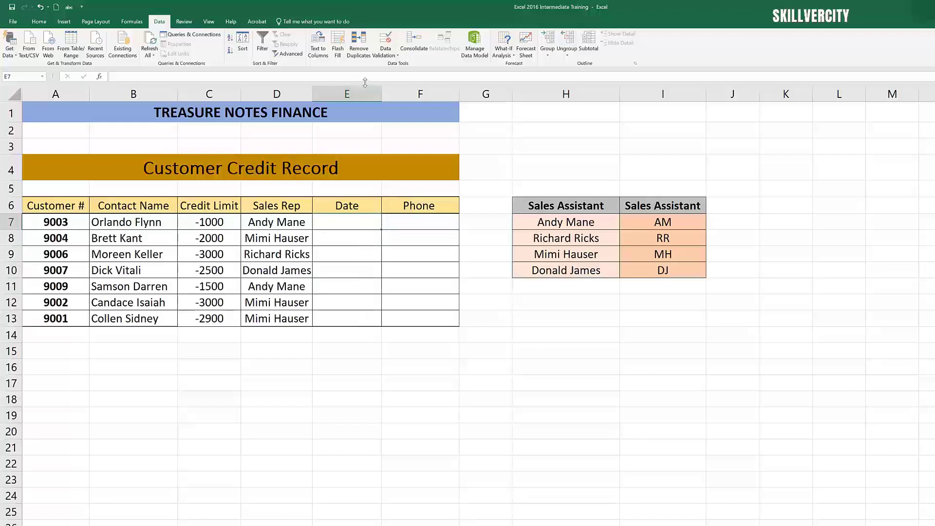
{"action": "left_click", "coordinate": [387, 52]}
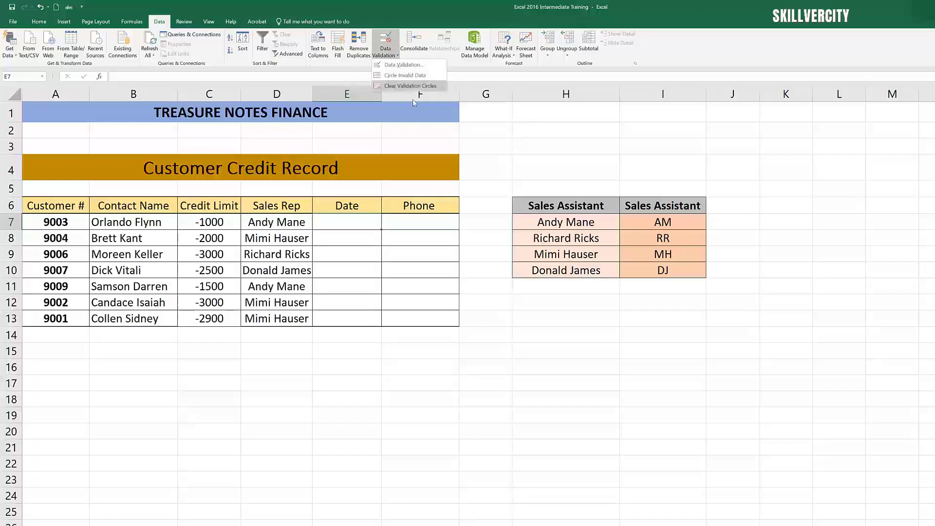
{"action": "left_click", "coordinate": [403, 65]}
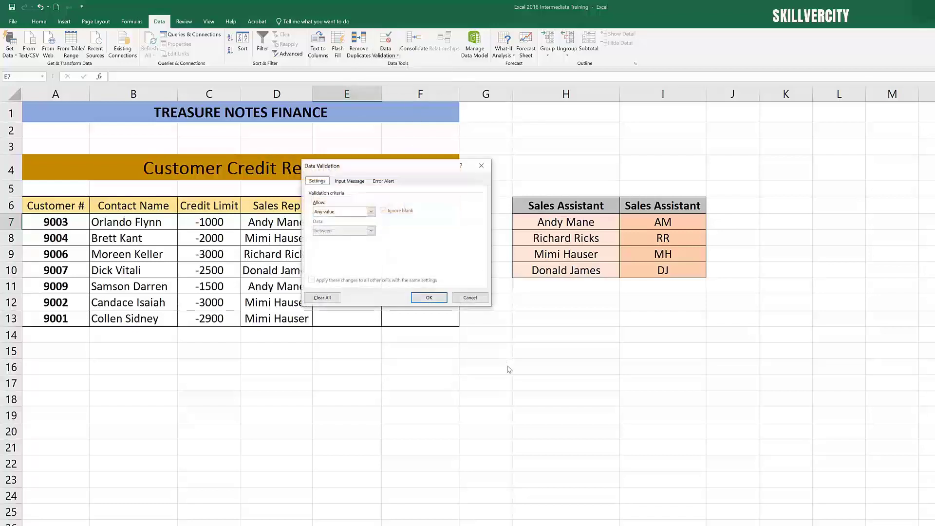
{"action": "left_click", "coordinate": [371, 212]}
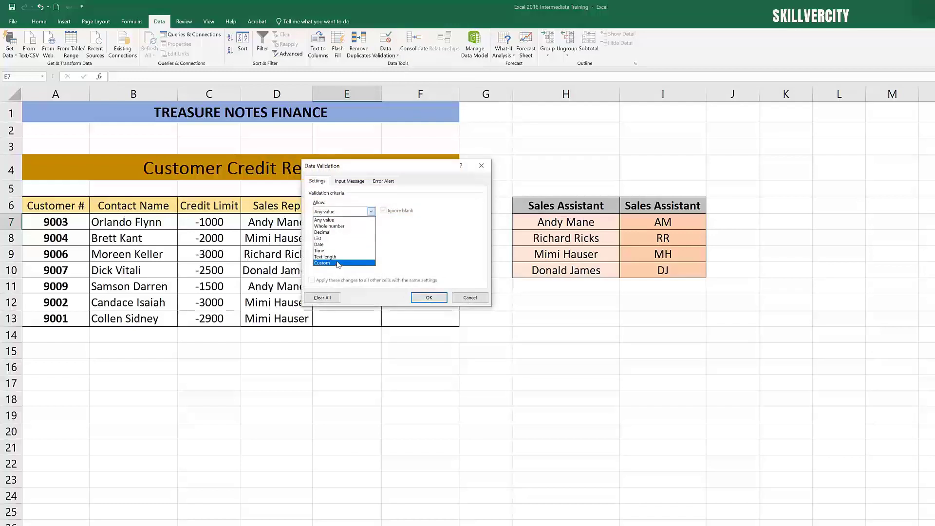
{"action": "left_click", "coordinate": [335, 245]}
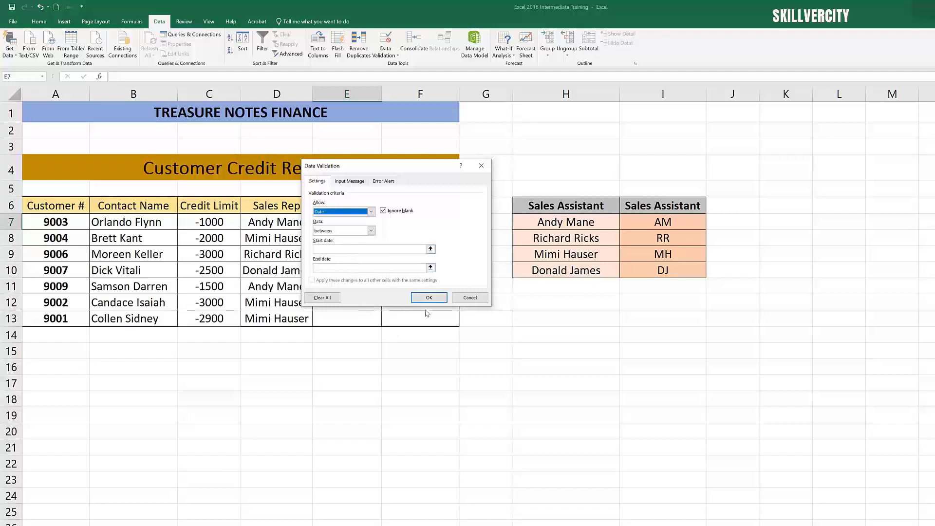
{"action": "left_click", "coordinate": [470, 298]}
{"action": "left_click", "coordinate": [377, 318]}
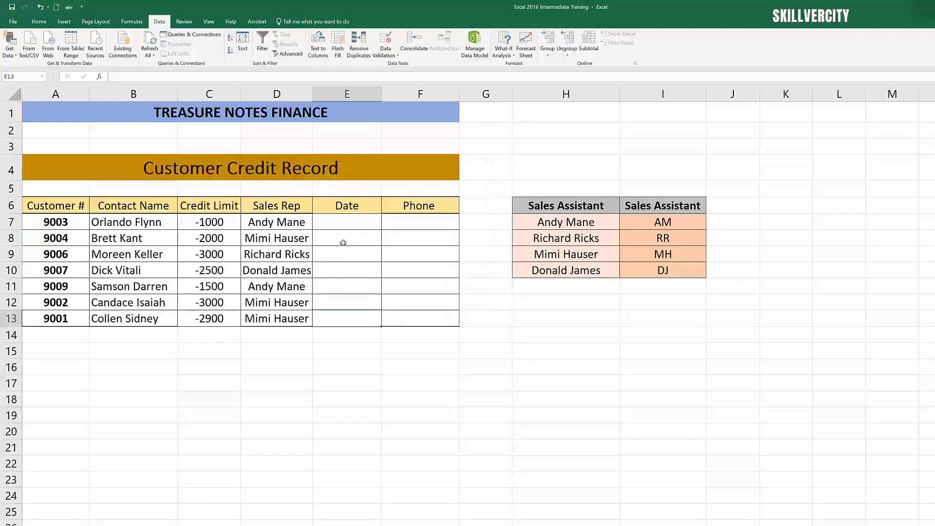
Step: Enter the formula =today() in the Date cell for customer 9003
{"action": "left_click", "coordinate": [344, 227]}
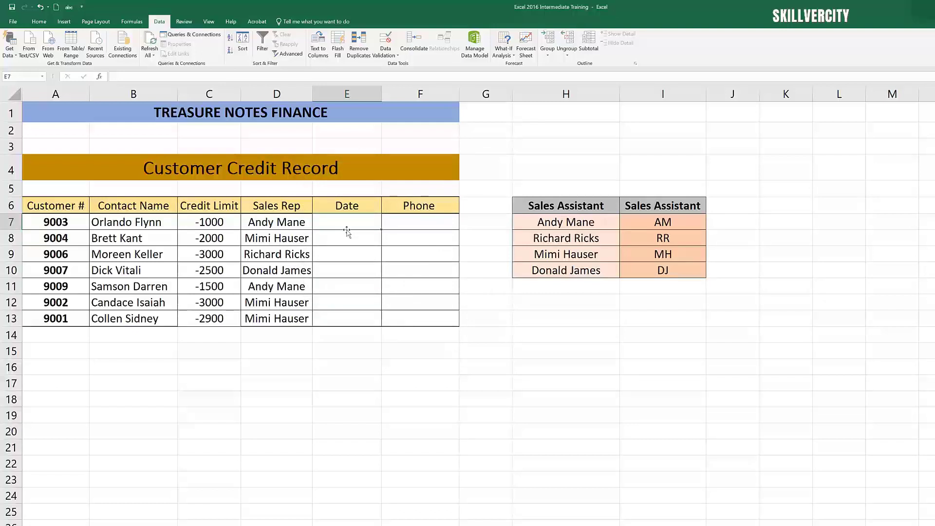
{"action": "type", "text": "="}
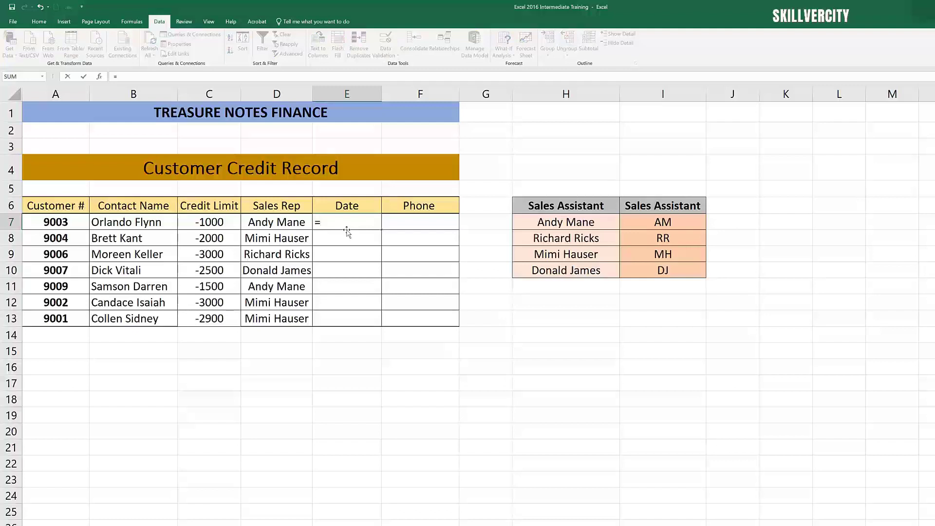
{"action": "type", "text": "tod"}
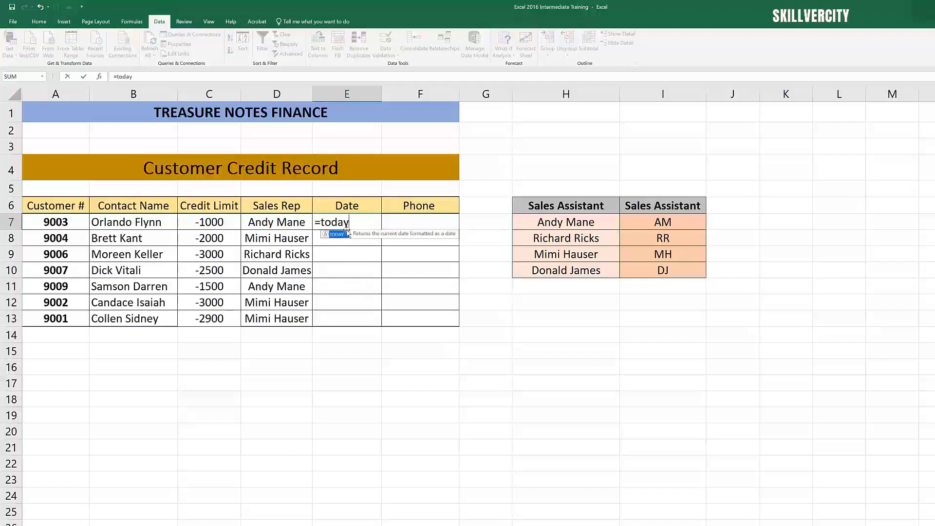
{"action": "type", "text": "ay("}
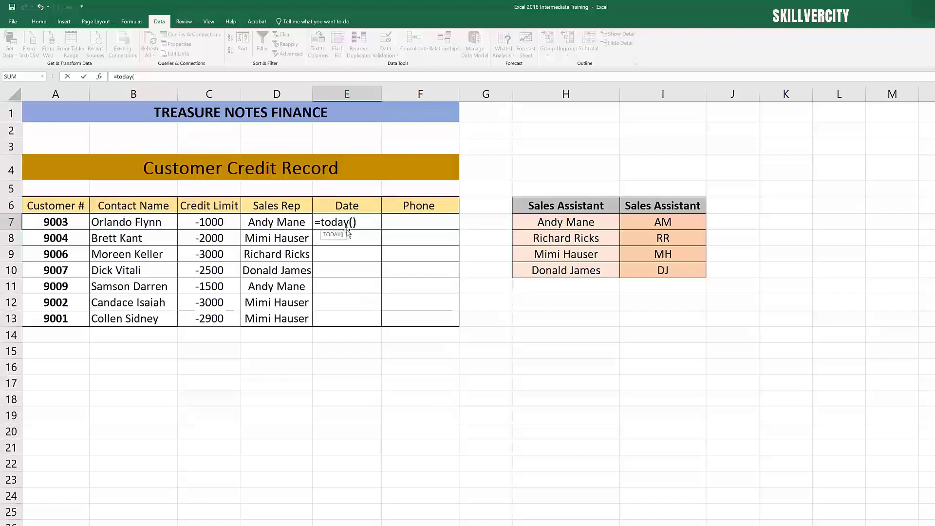
{"action": "type", "text": ")"}
{"action": "key", "text": "Return"}
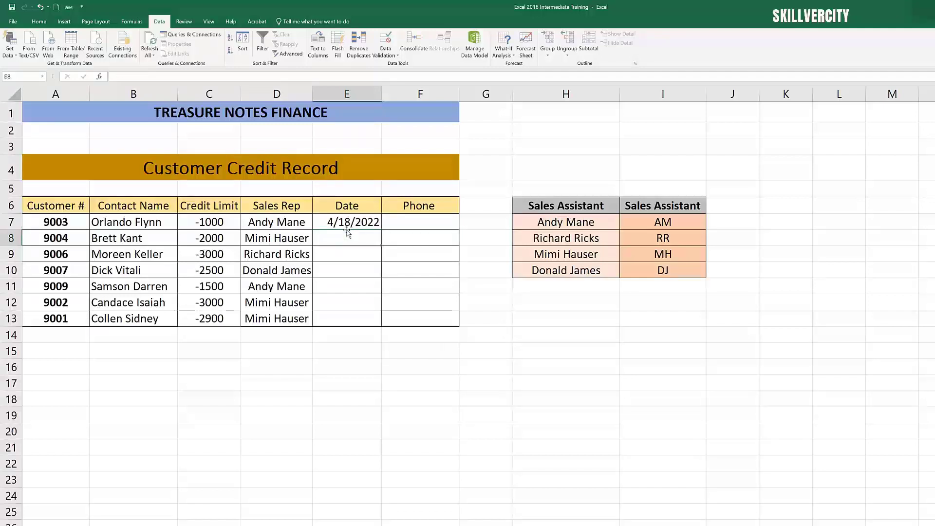
Step: Fill the TODAY formula down the Date column through customer 9001's row
{"action": "left_click", "coordinate": [346, 274]}
{"action": "left_click", "coordinate": [354, 238]}
{"action": "left_click", "coordinate": [359, 226]}
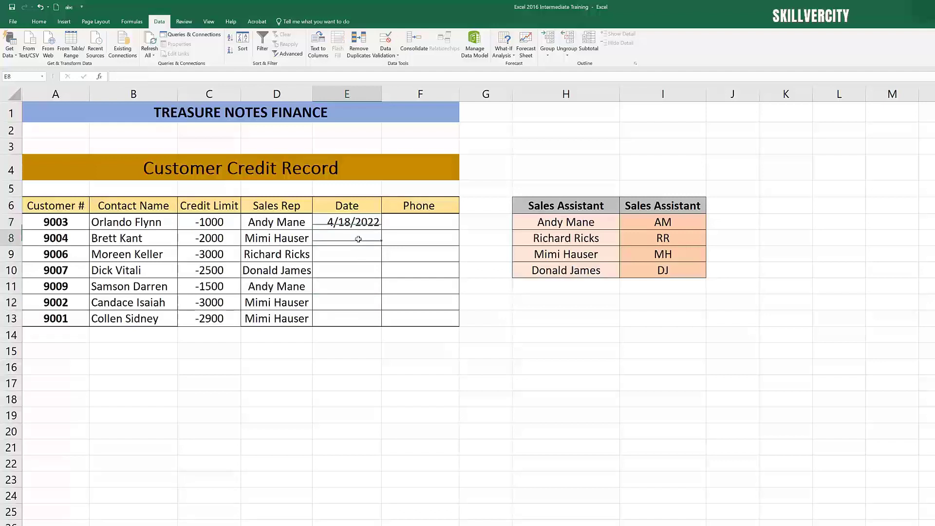
{"action": "left_click", "coordinate": [359, 239]}
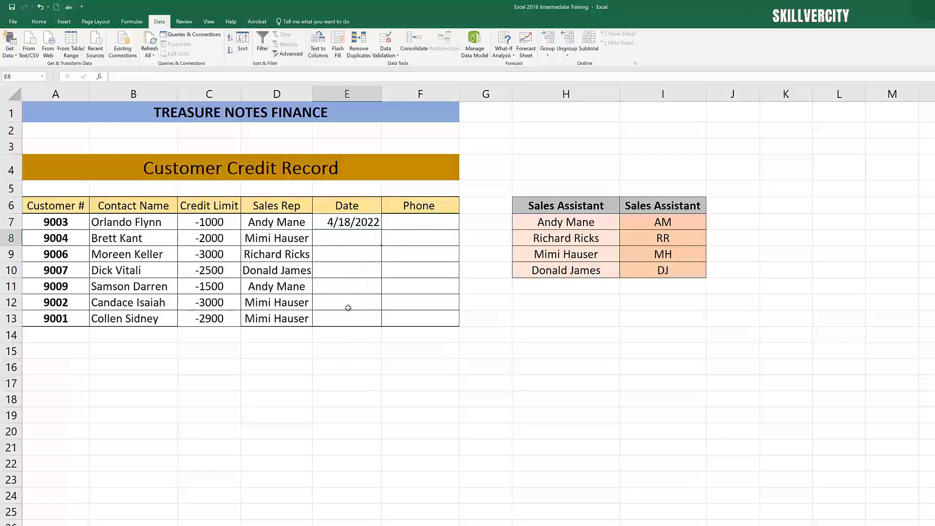
{"action": "left_click", "coordinate": [365, 264]}
{"action": "left_click", "coordinate": [368, 221]}
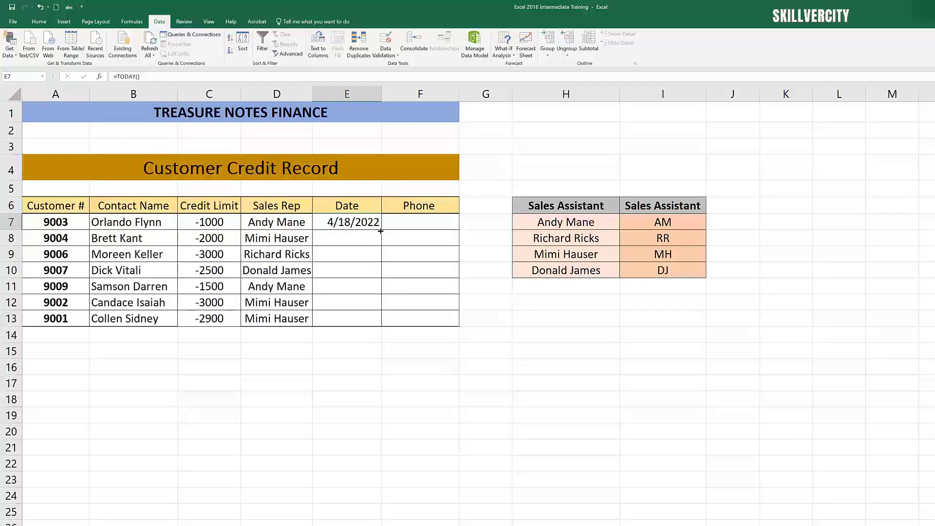
{"action": "left_click_drag", "start_coordinate": [381, 232], "coordinate": [376, 324]}
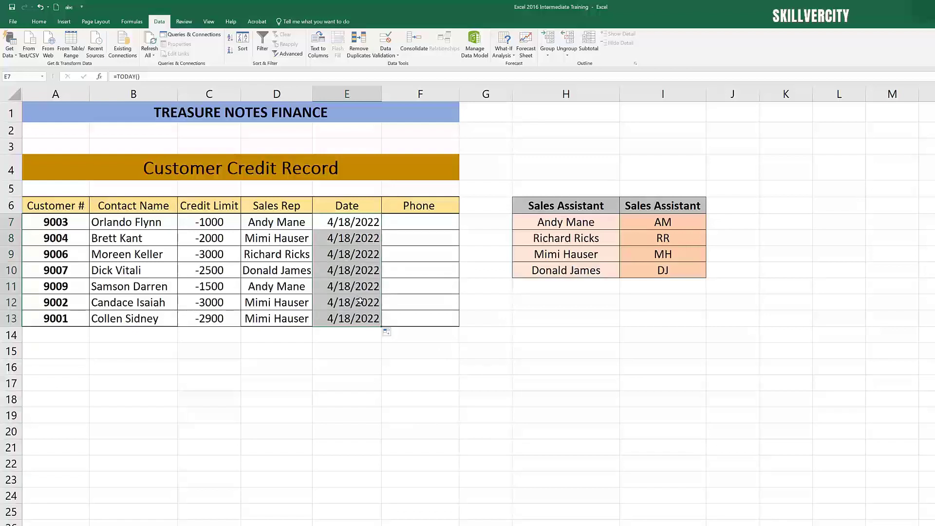
{"action": "left_click", "coordinate": [410, 306]}
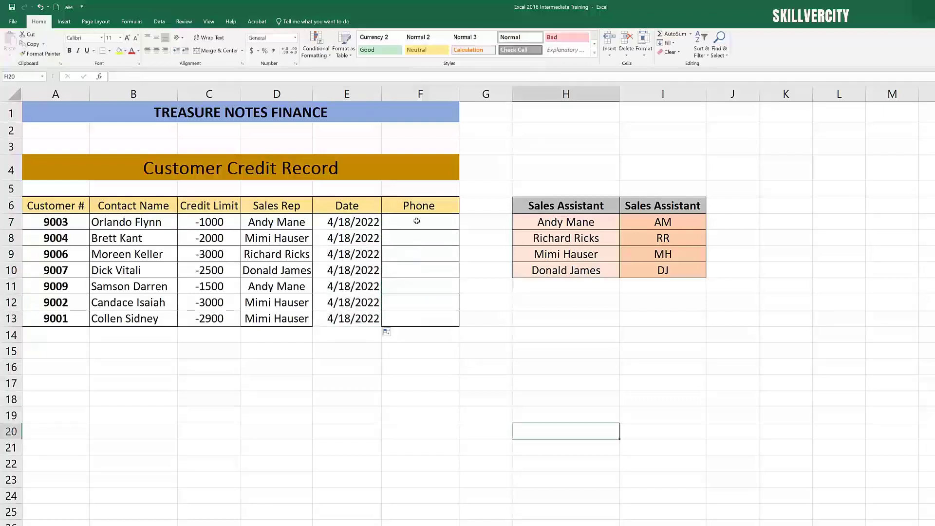
{"action": "left_click", "coordinate": [427, 224]}
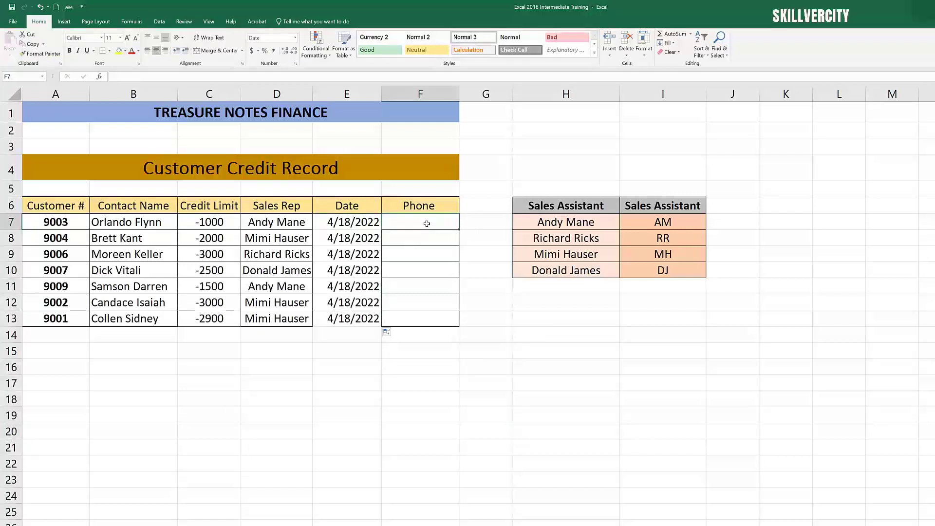
{"action": "left_click", "coordinate": [422, 247]}
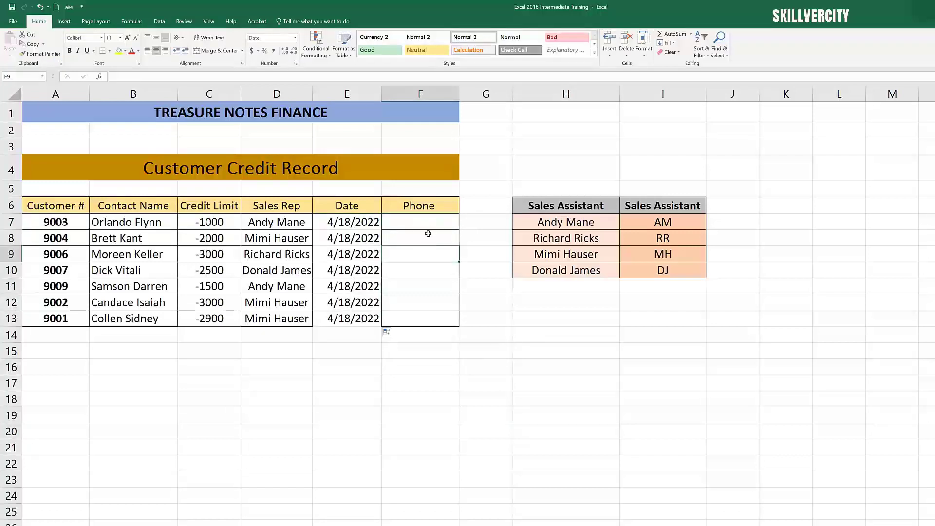
{"action": "left_click", "coordinate": [429, 222]}
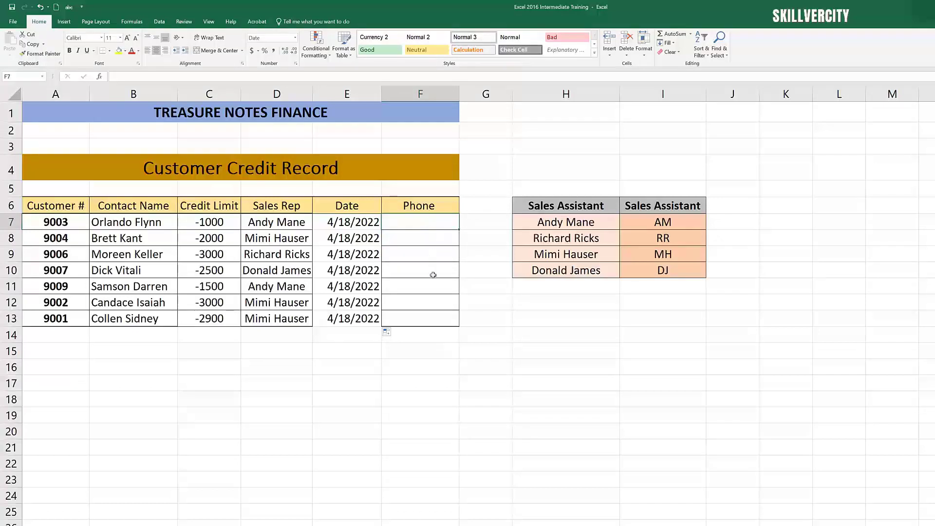
{"action": "left_click", "coordinate": [424, 235]}
{"action": "left_click", "coordinate": [428, 220]}
{"action": "left_click", "coordinate": [449, 272]}
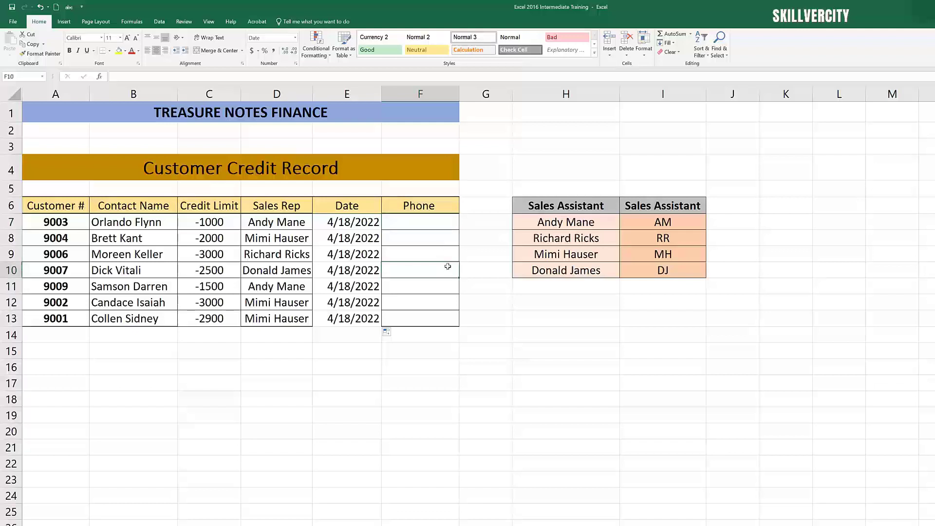
Step: Add Data Validation to the first Phone cell allowing Text length with a minimum of 7
{"action": "left_click", "coordinate": [436, 226]}
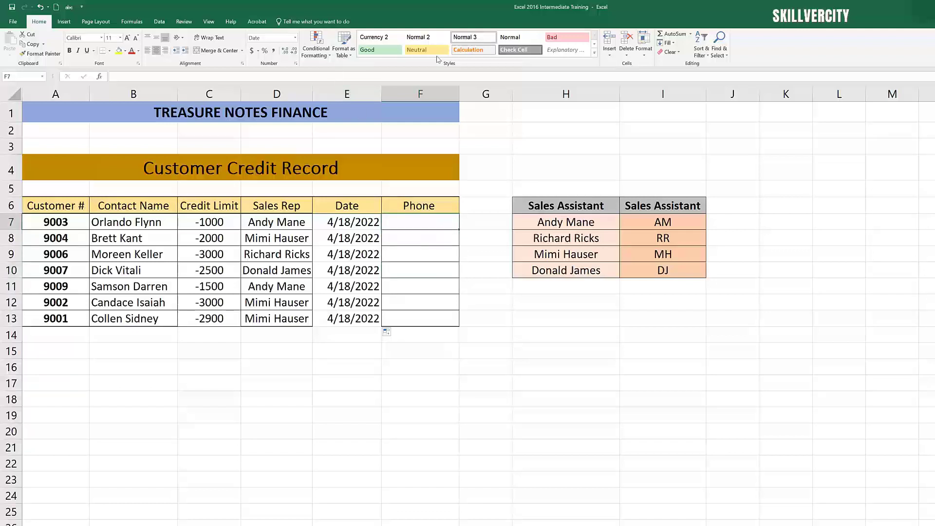
{"action": "left_click", "coordinate": [160, 22]}
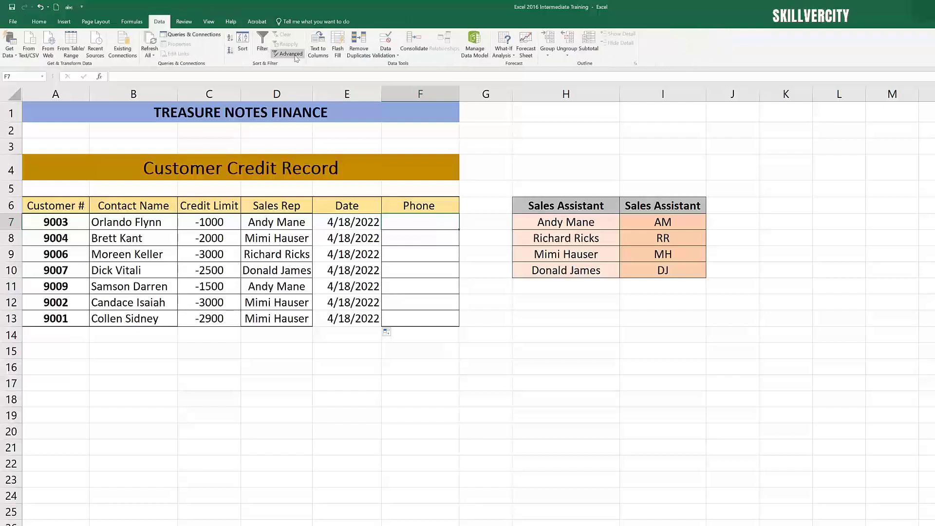
{"action": "left_click", "coordinate": [387, 53]}
{"action": "left_click", "coordinate": [404, 83]}
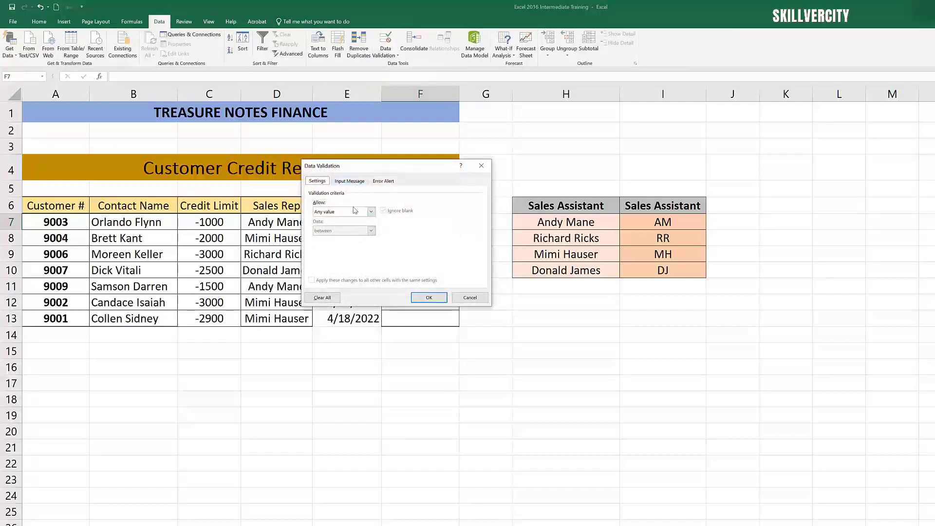
{"action": "left_click", "coordinate": [370, 211]}
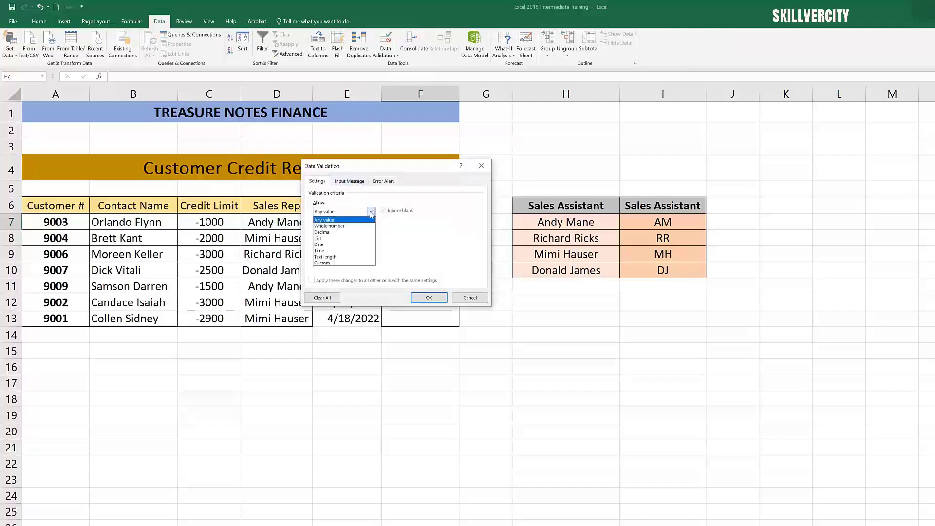
{"action": "left_click", "coordinate": [340, 258]}
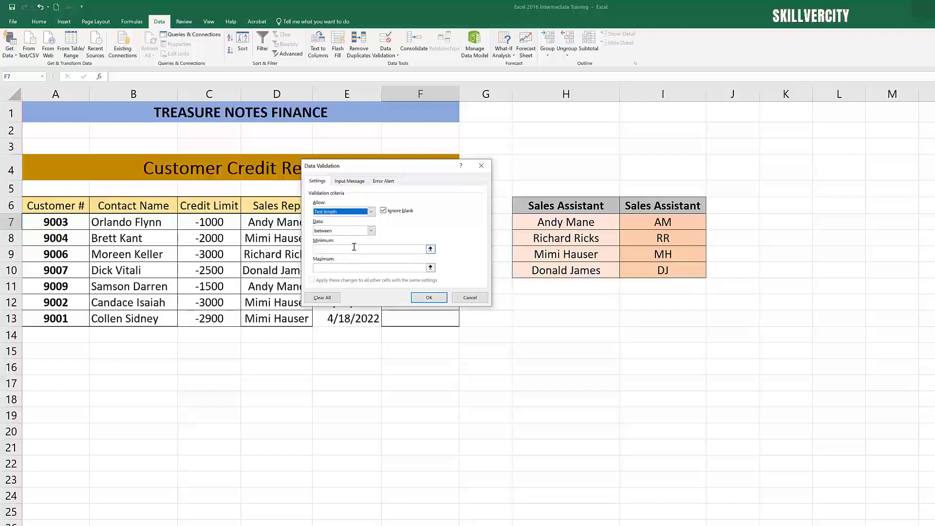
{"action": "left_click", "coordinate": [340, 251]}
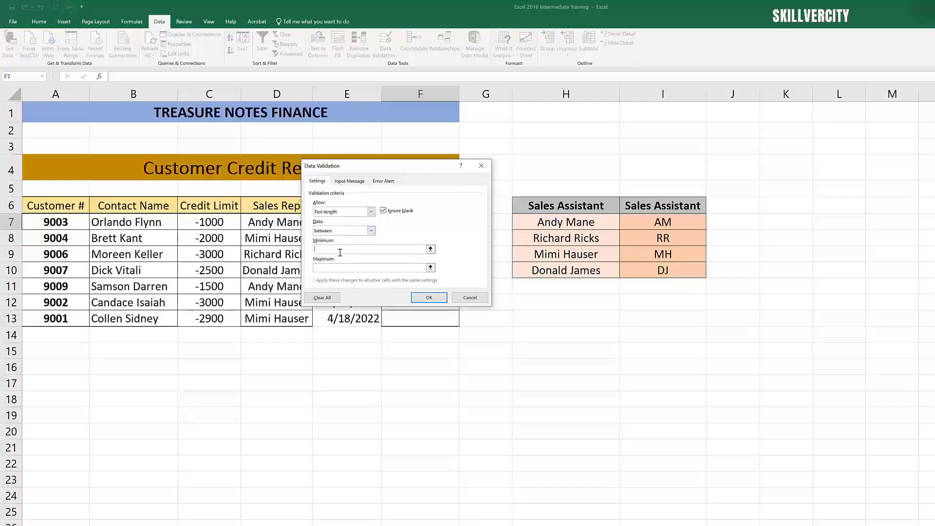
{"action": "type", "text": "7"}
{"action": "left_click", "coordinate": [344, 269]}
Step: Set the input message title to Phone Number with the message Enter Phone Number
{"action": "left_click", "coordinate": [350, 182]}
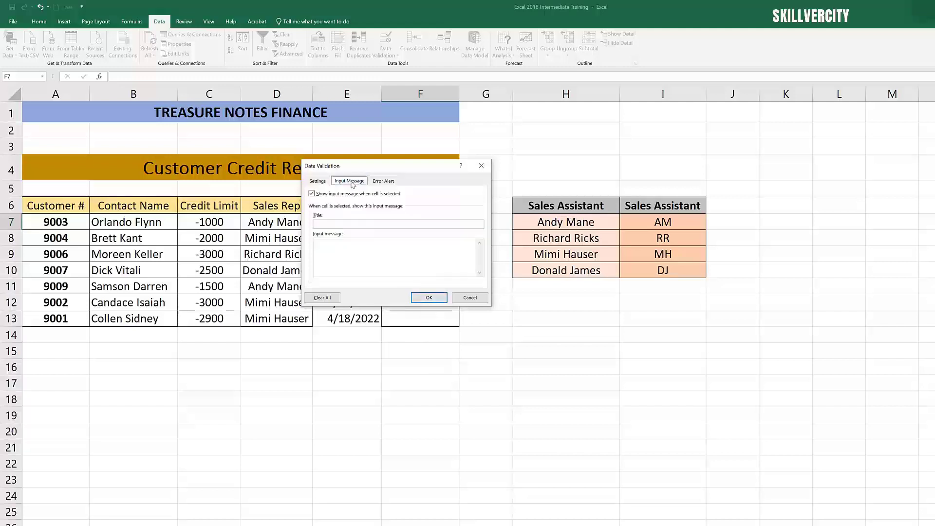
{"action": "left_click", "coordinate": [341, 224]}
{"action": "type", "text": "ne Number"}
{"action": "double_click", "coordinate": [322, 224]}
{"action": "key", "text": "Delete"}
{"action": "type", "text": "Ph"}
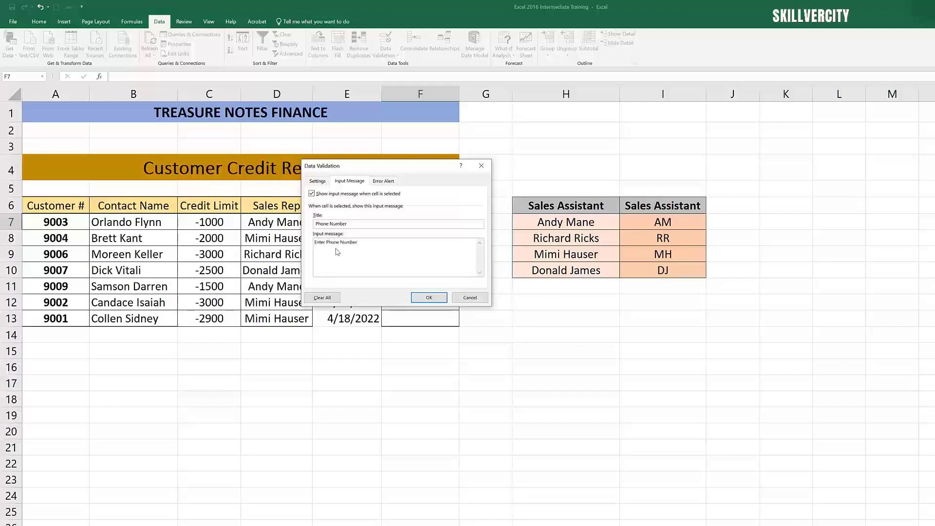
Step: Set a Stop error alert titled Error with the message Invalid Number and apply the validation
{"action": "left_click", "coordinate": [383, 181]}
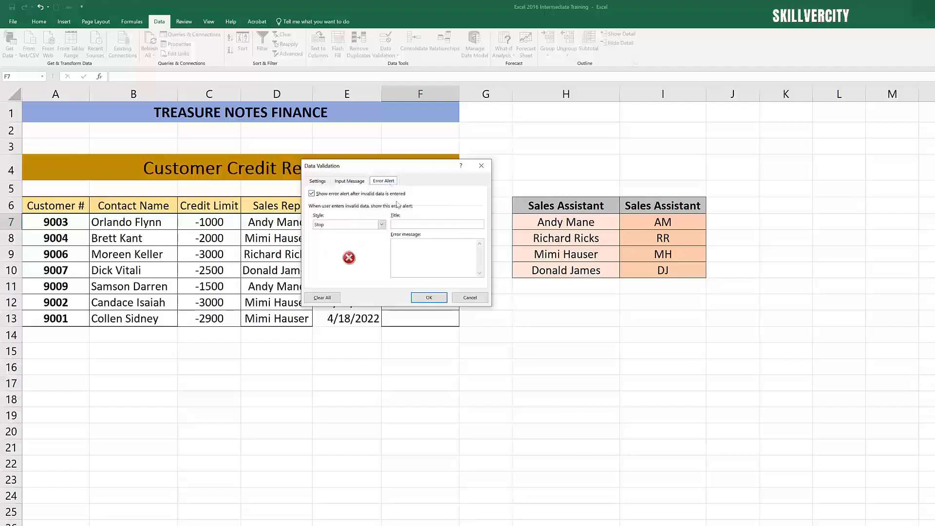
{"action": "left_click", "coordinate": [413, 224]}
{"action": "type", "text": "Error"}
{"action": "key", "text": "BackSpace"}
{"action": "type", "text": "Invalid Number"}
{"action": "left_click", "coordinate": [427, 299]}
{"action": "left_click", "coordinate": [511, 432]}
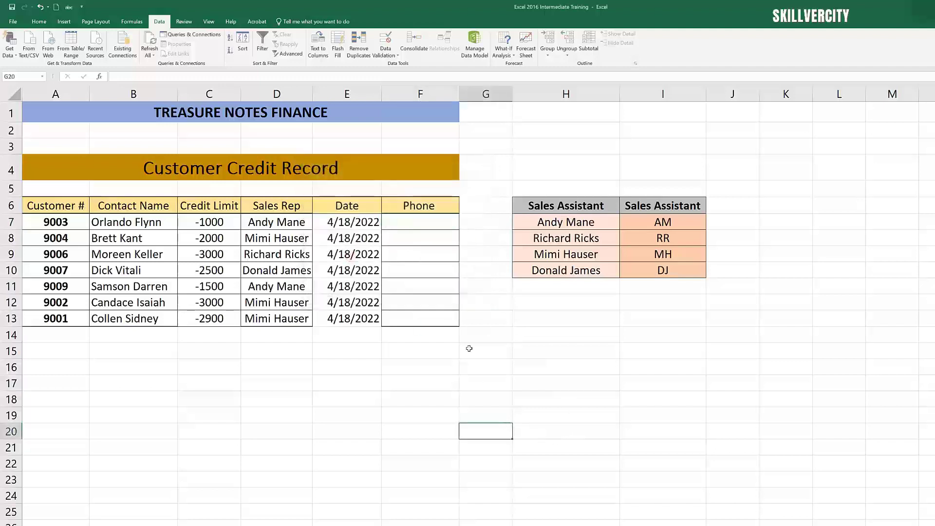
Step: Enter a phone number for customer 9003 in the Phone column
{"action": "left_click", "coordinate": [433, 226]}
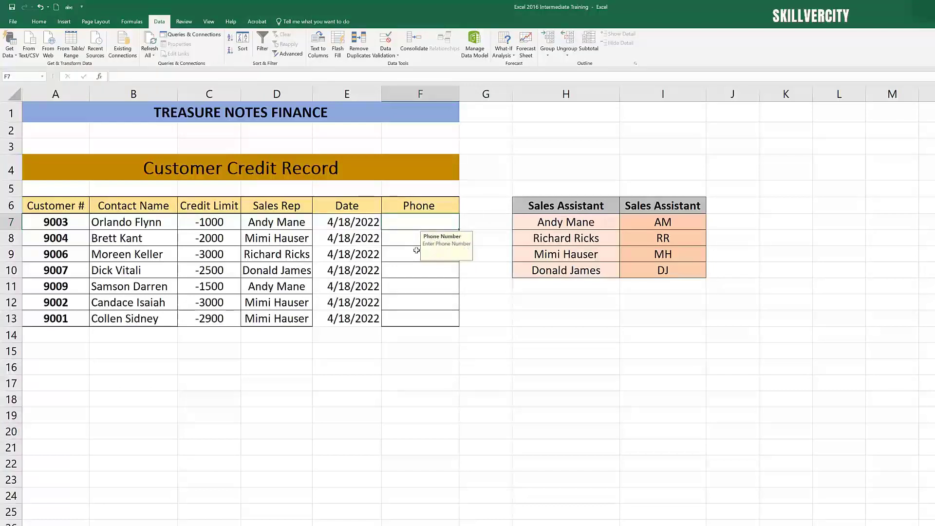
{"action": "left_click", "coordinate": [401, 267]}
{"action": "left_click", "coordinate": [414, 226]}
{"action": "type", "text": "41"}
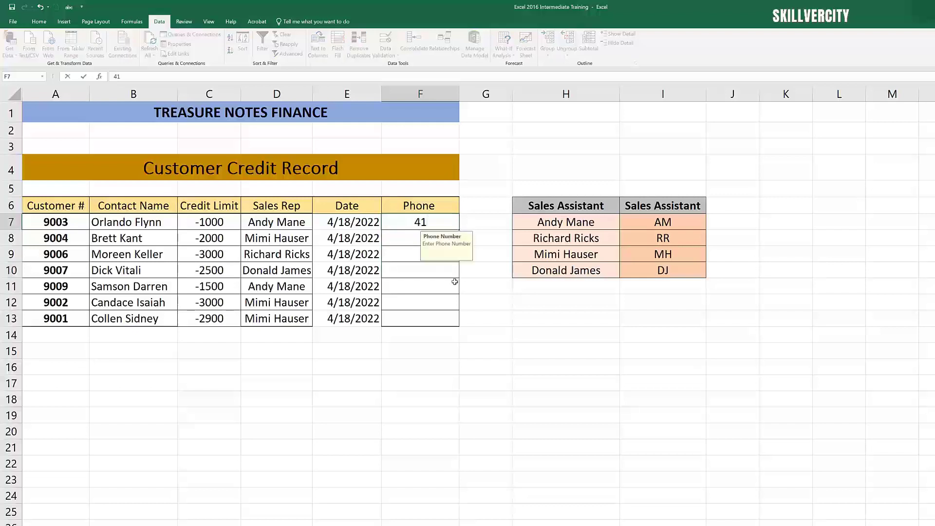
{"action": "type", "text": "6-111-2222"}
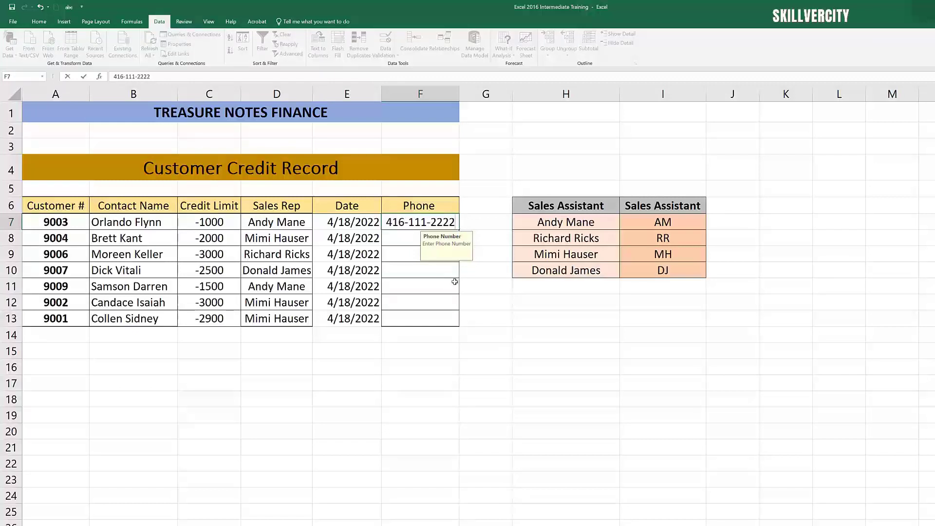
Step: Add one more digit to the end of customer 9003's phone number
{"action": "left_click", "coordinate": [456, 302]}
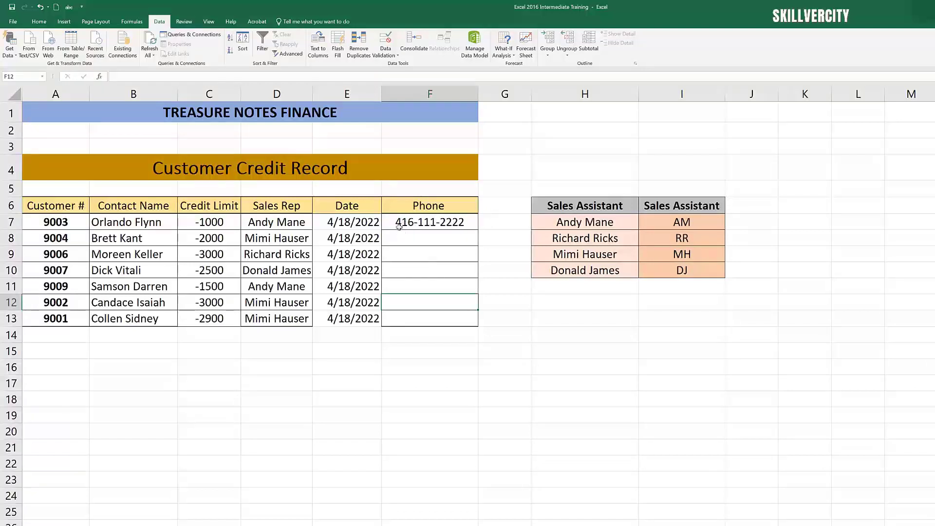
{"action": "left_click", "coordinate": [446, 279]}
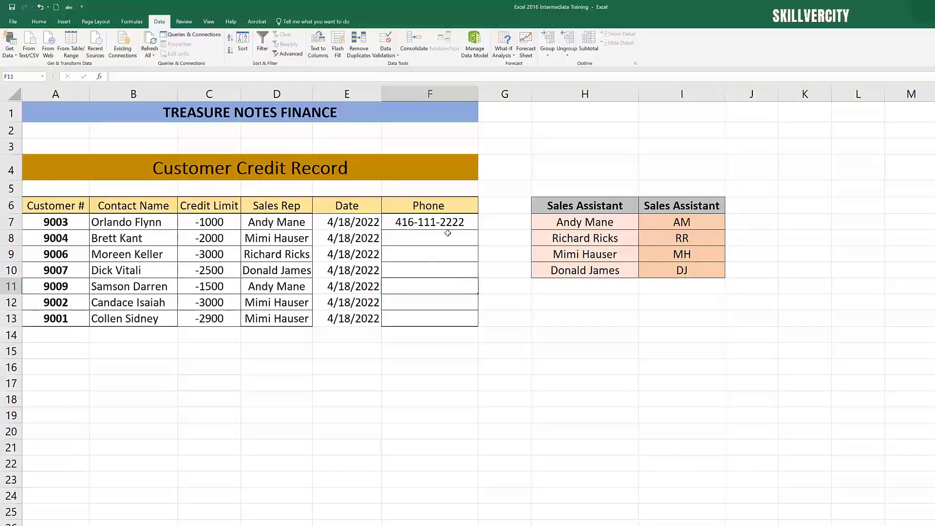
{"action": "double_click", "coordinate": [446, 225]}
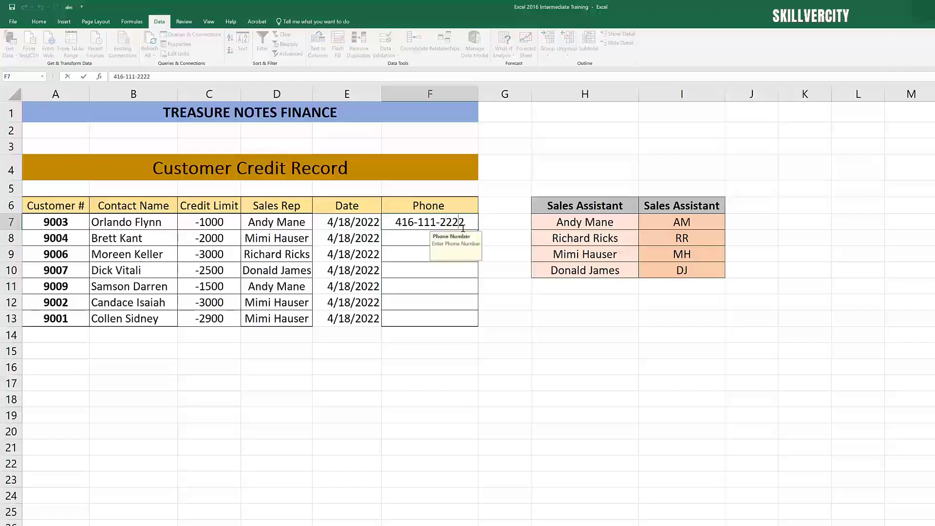
{"action": "type", "text": "3"}
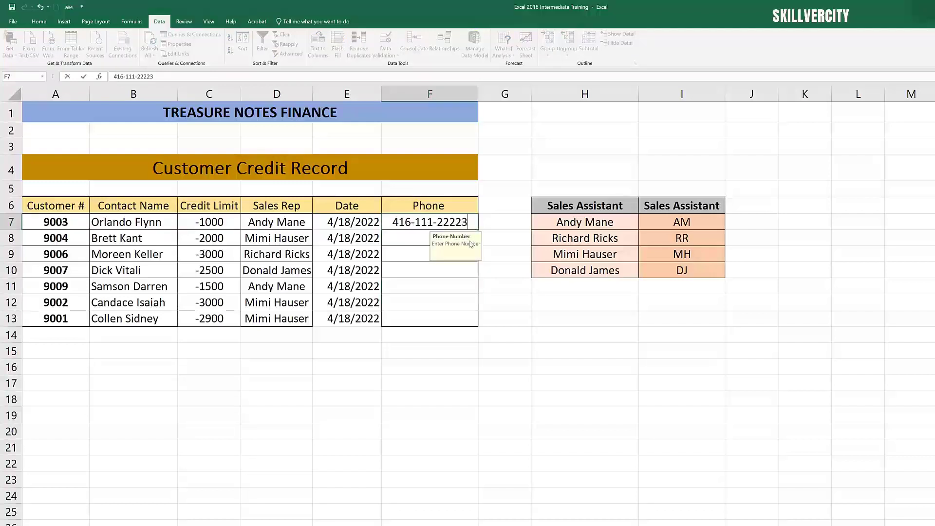
{"action": "left_click", "coordinate": [468, 279]}
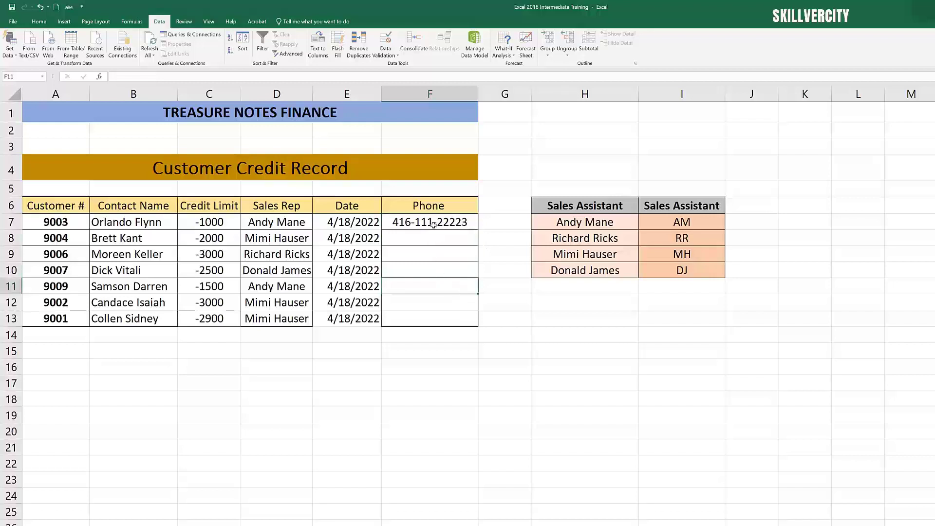
Step: Try to append another digit to customer 9003's phone number, cancelling the error alert
{"action": "double_click", "coordinate": [466, 224]}
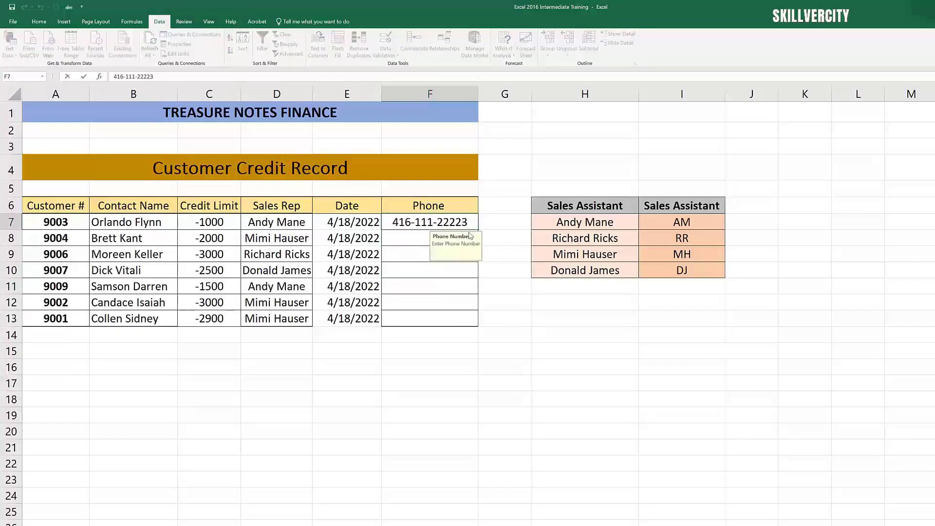
{"action": "type", "text": "0"}
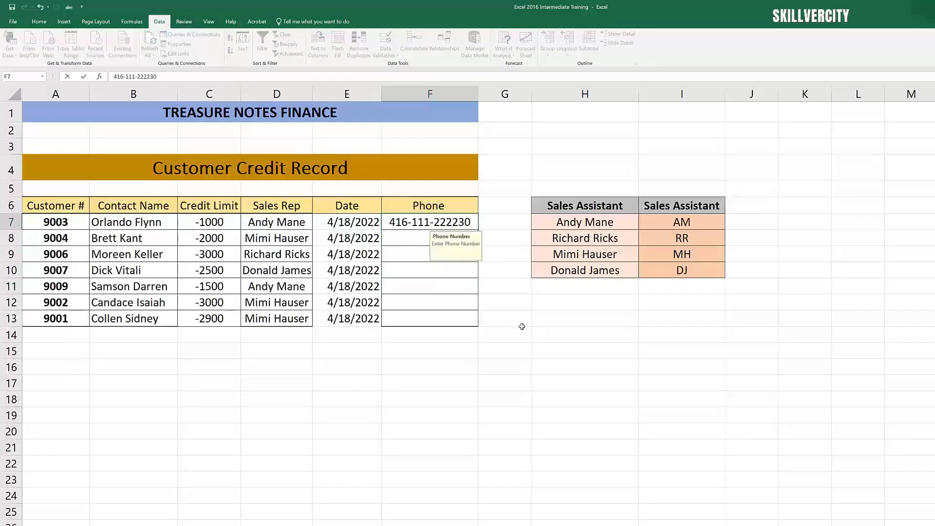
{"action": "left_click", "coordinate": [522, 325]}
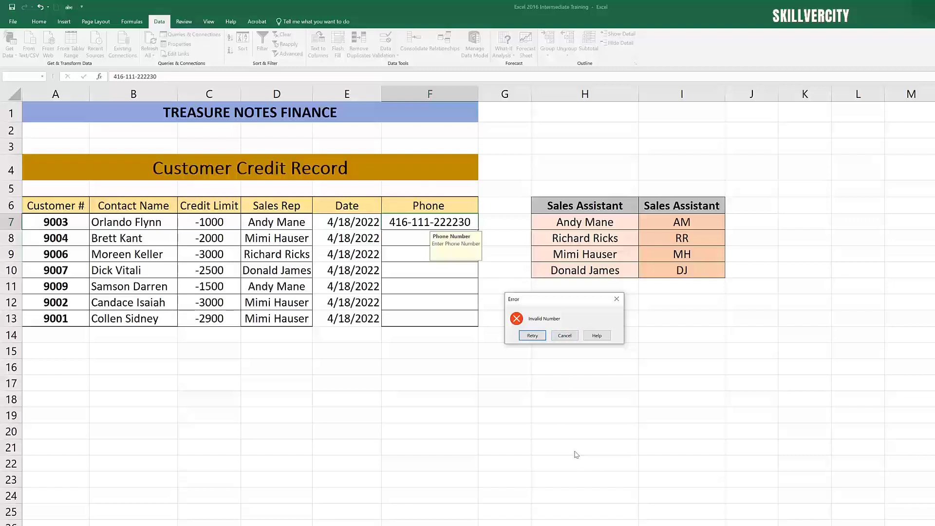
{"action": "left_click", "coordinate": [566, 337]}
{"action": "left_click", "coordinate": [560, 380]}
Step: Fill customer 9003's phone number down the Phone column through customer 9001's row
{"action": "left_click", "coordinate": [432, 254]}
{"action": "left_click", "coordinate": [438, 223]}
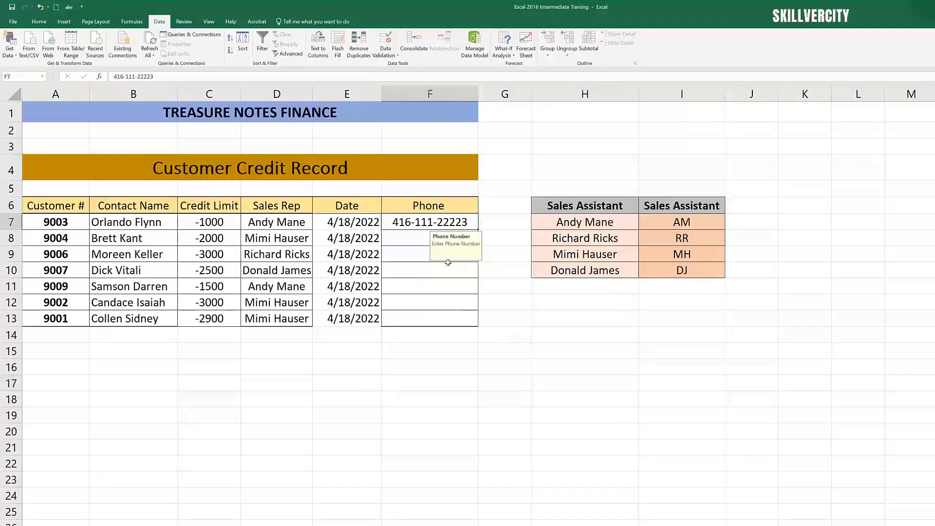
{"action": "left_click", "coordinate": [433, 290]}
{"action": "left_click", "coordinate": [439, 227]}
{"action": "left_click_drag", "start_coordinate": [478, 229], "coordinate": [483, 330]}
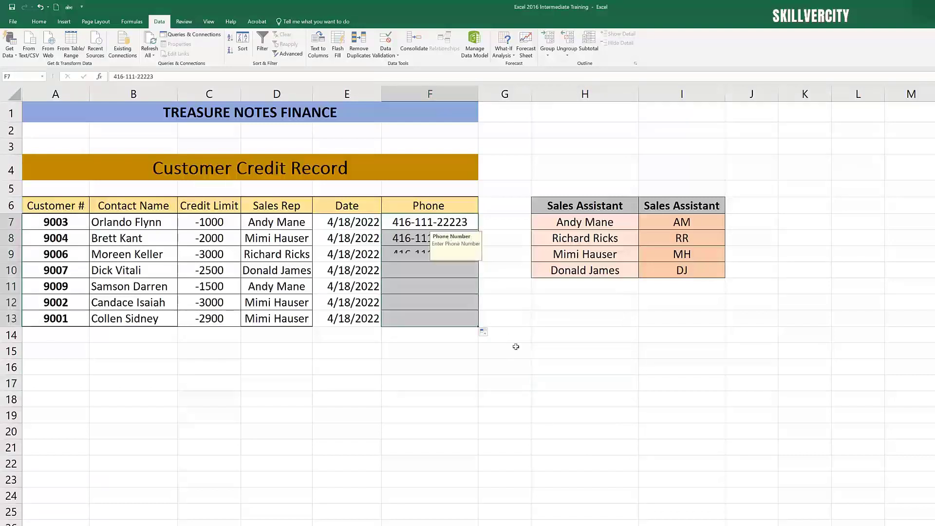
{"action": "left_click", "coordinate": [560, 397]}
Step: Clear the filled phone numbers from customer 9004's row down to customer 9001's row
{"action": "left_click", "coordinate": [454, 271]}
{"action": "key", "text": "Up"}
{"action": "key", "text": "Up"}
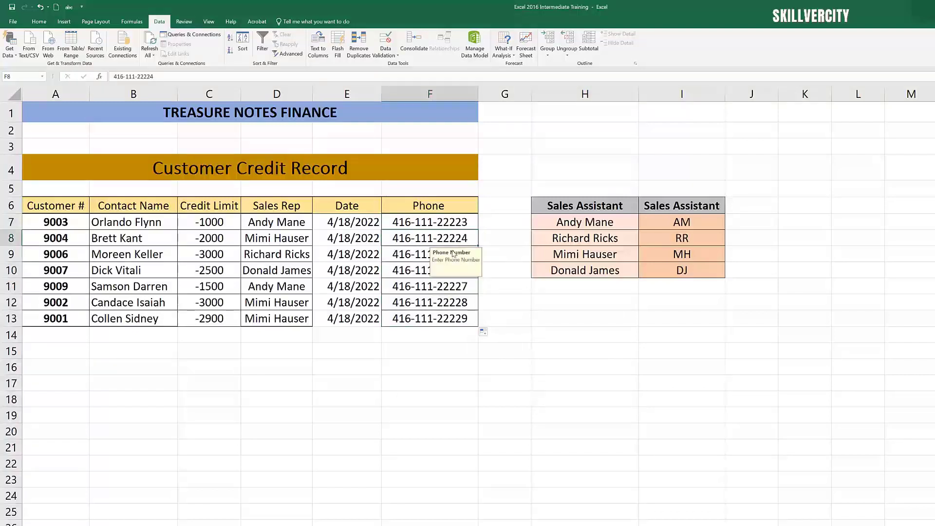
{"action": "key", "text": "BackSpace"}
{"action": "left_click", "coordinate": [404, 254]}
{"action": "key", "text": "BackSpace"}
{"action": "left_click", "coordinate": [407, 270]}
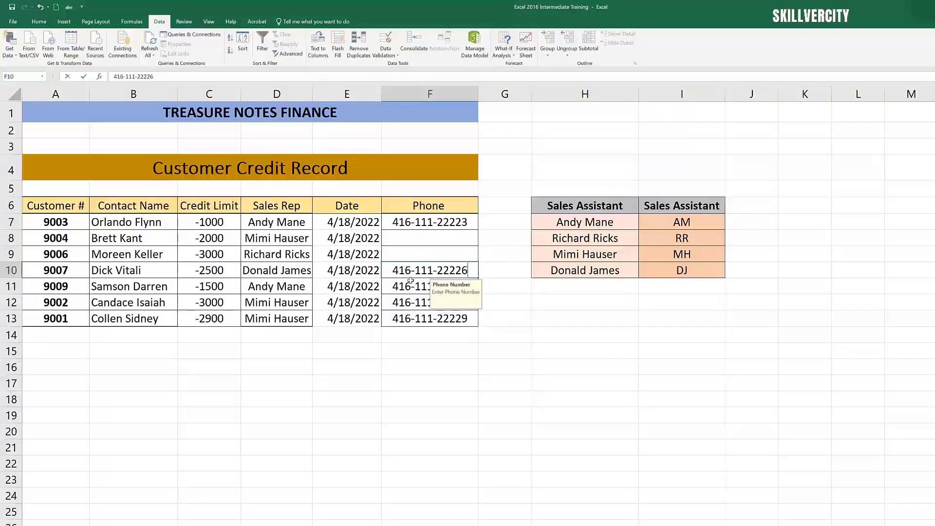
{"action": "key", "text": "BackSpace"}
{"action": "left_click", "coordinate": [410, 288]}
{"action": "key", "text": "BackSpace"}
{"action": "left_click", "coordinate": [412, 302]}
{"action": "key", "text": "BackSpace"}
{"action": "left_click", "coordinate": [414, 318]}
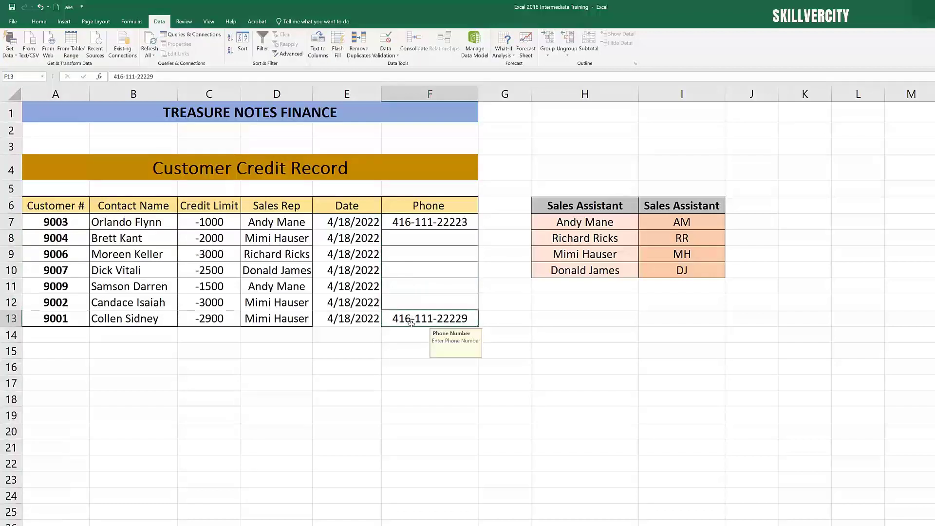
{"action": "key", "text": "BackSpace"}
{"action": "key", "text": "Up"}
Step: Enter a phone number for customer 9004 in the Phone column
{"action": "left_click", "coordinate": [427, 239]}
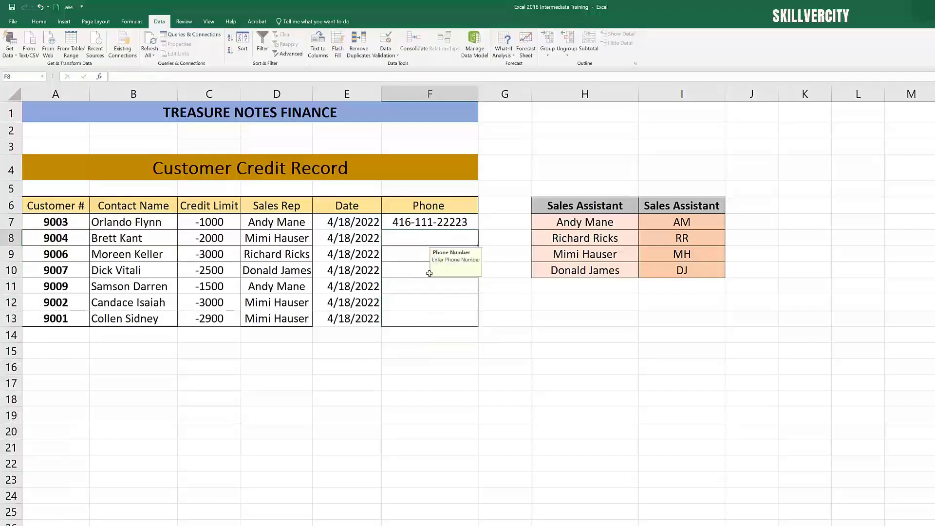
{"action": "left_click", "coordinate": [414, 263]}
{"action": "left_click", "coordinate": [416, 240]}
{"action": "type", "text": "647"}
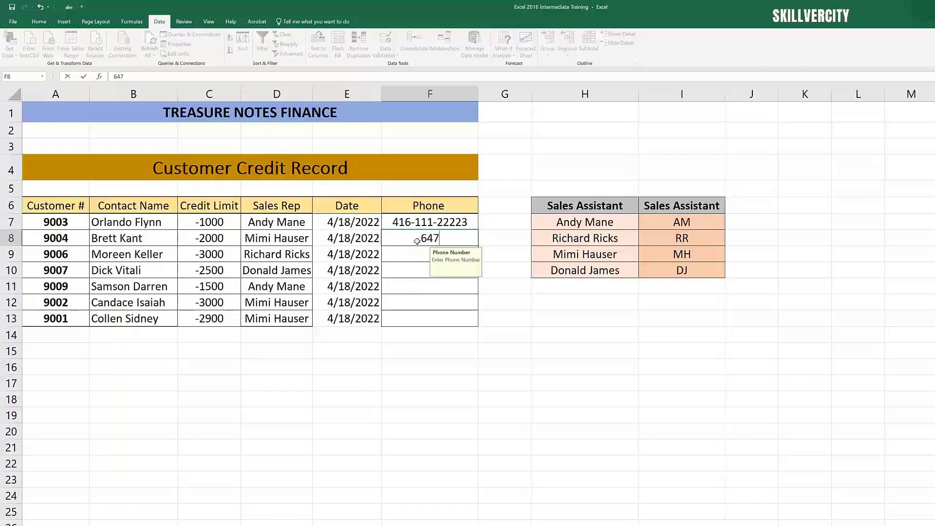
{"action": "type", "text": "-222-2222"}
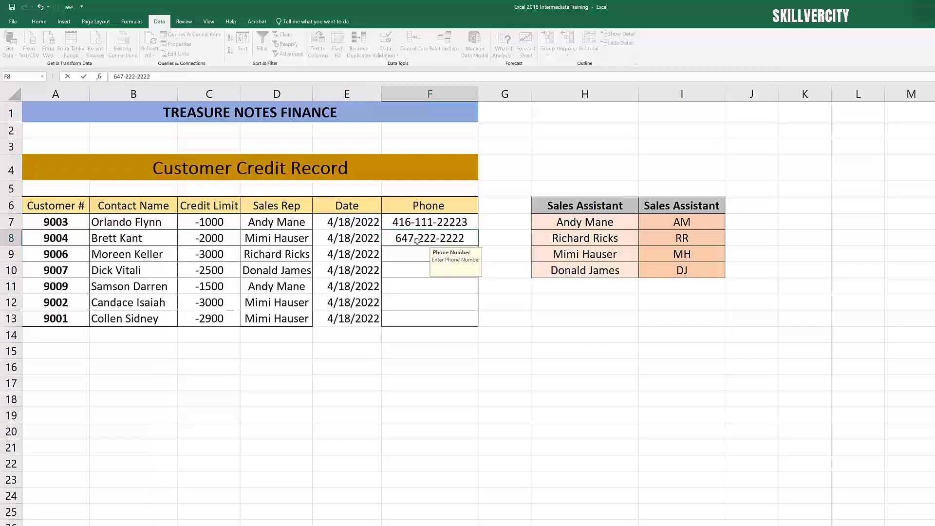
{"action": "left_click", "coordinate": [425, 301]}
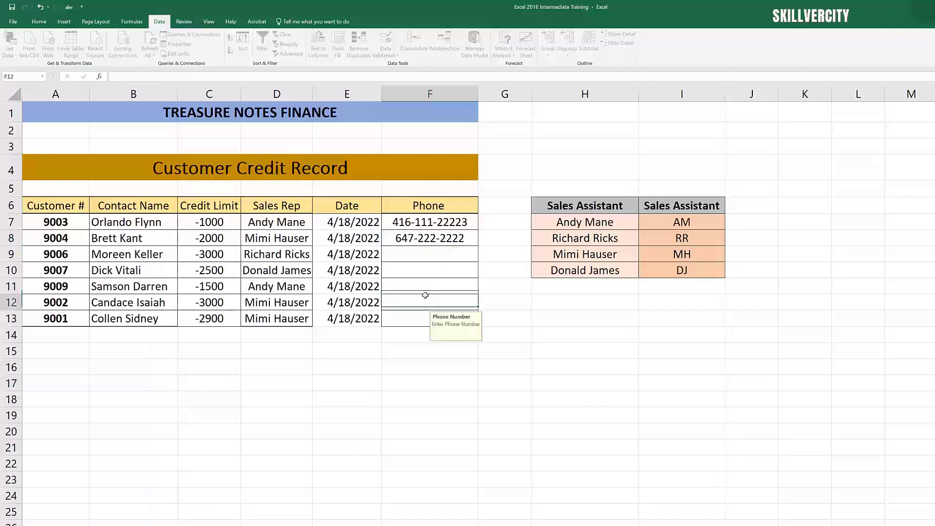
{"action": "left_click", "coordinate": [425, 256]}
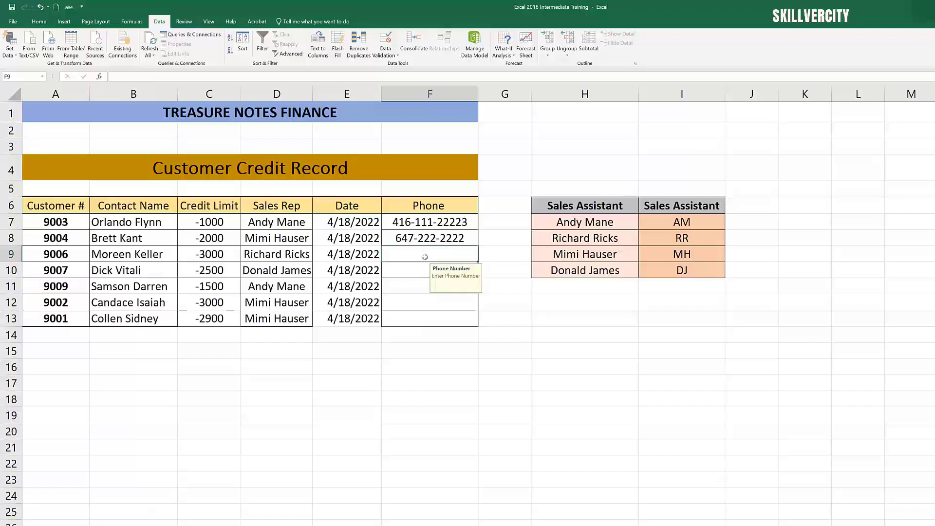
{"action": "type", "text": "647-"}
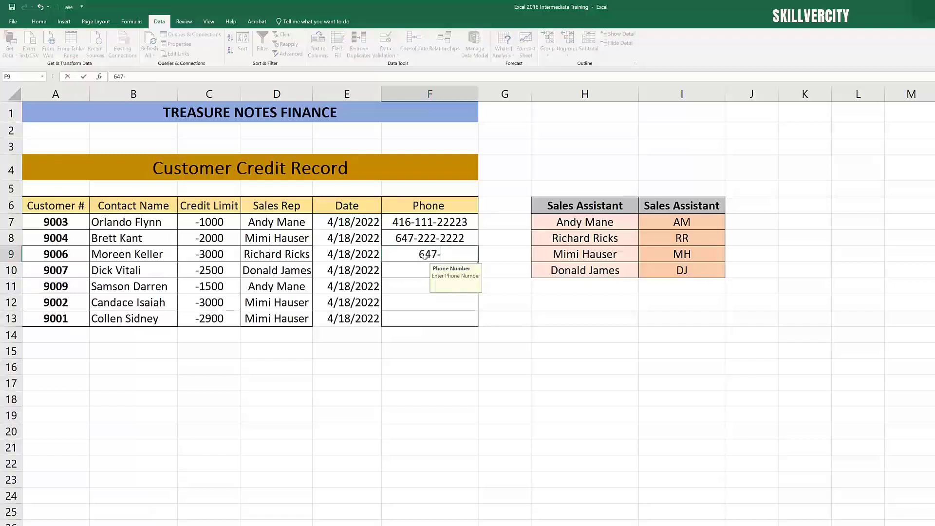
{"action": "type", "text": "222-222222"}
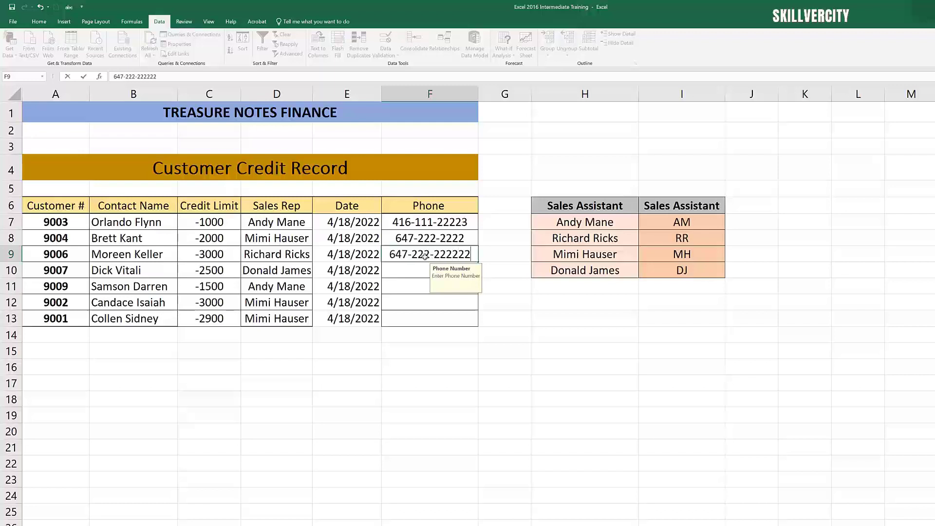
{"action": "key", "text": "Return"}
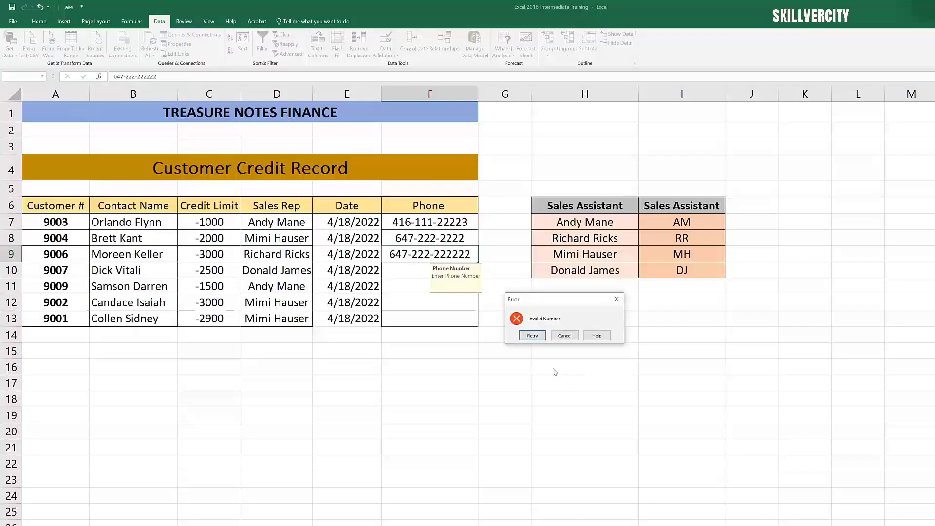
{"action": "left_click", "coordinate": [565, 335]}
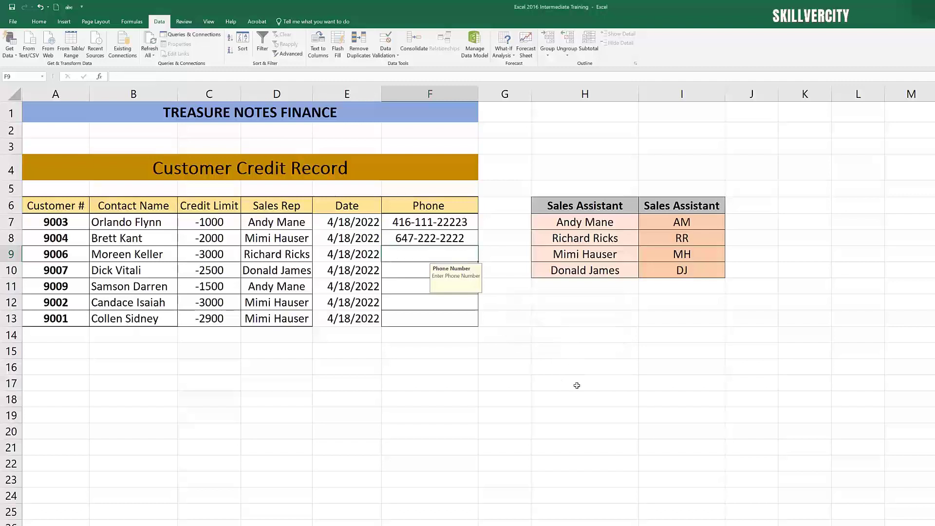
Step: On the Linking Data sheet, link cell G7 to the value of A1 with a formula
{"action": "left_click", "coordinate": [572, 395]}
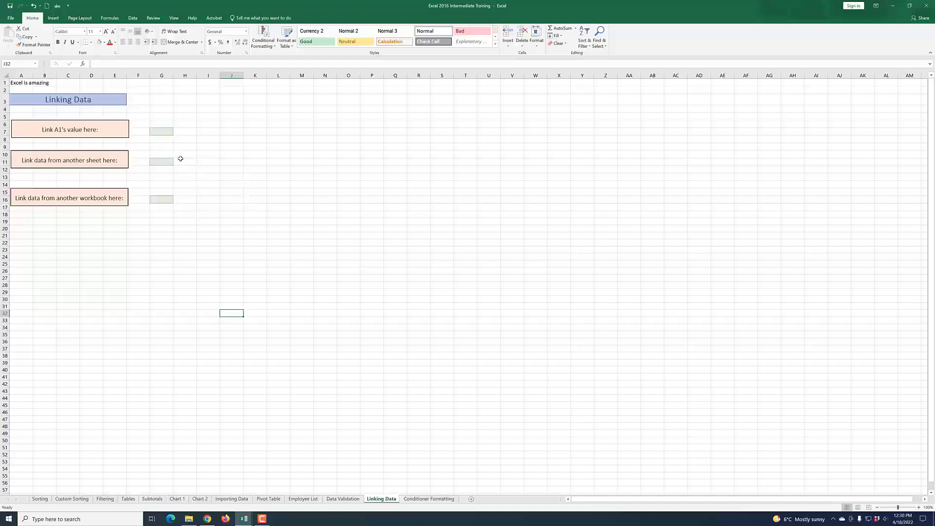
{"action": "left_click", "coordinate": [160, 132]}
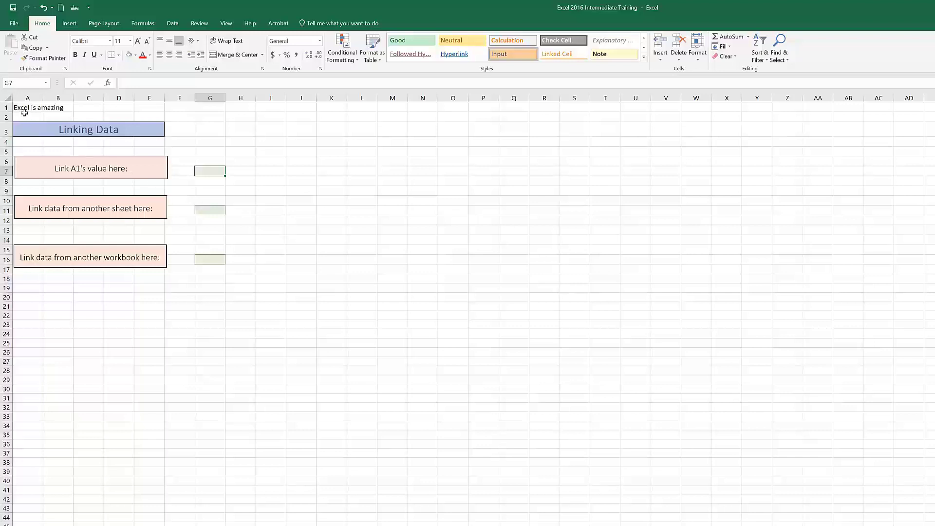
{"action": "left_click", "coordinate": [24, 109]}
{"action": "left_click", "coordinate": [213, 171]}
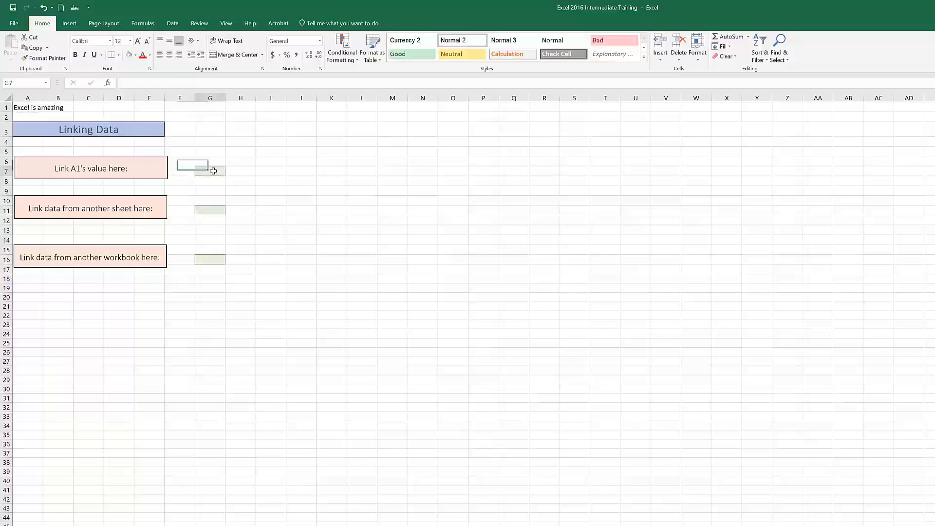
{"action": "left_click", "coordinate": [312, 255]}
{"action": "left_click", "coordinate": [209, 171]}
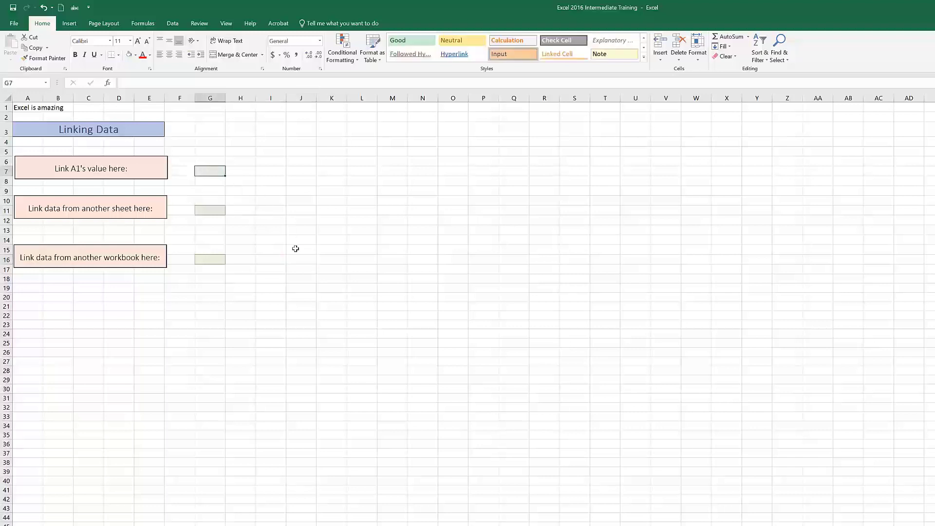
{"action": "type", "text": "="}
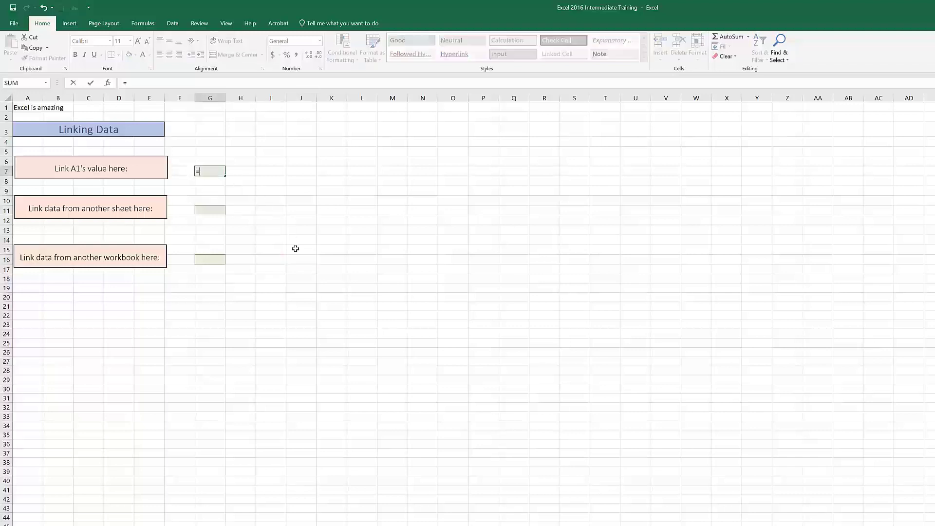
{"action": "left_click", "coordinate": [24, 108]}
{"action": "key", "text": "Return"}
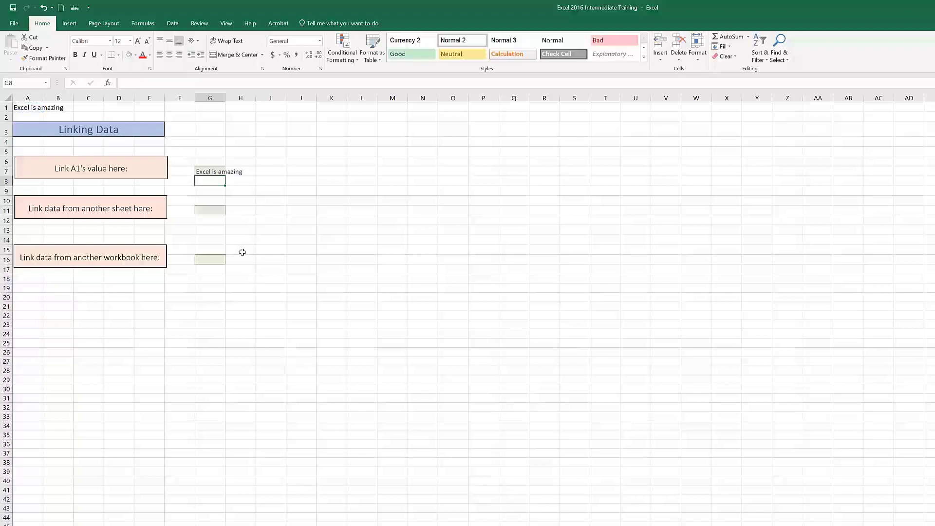
Step: Edit A1 so its text reads "Learning is amazing" instead of starting with Excel
{"action": "left_click", "coordinate": [222, 172]}
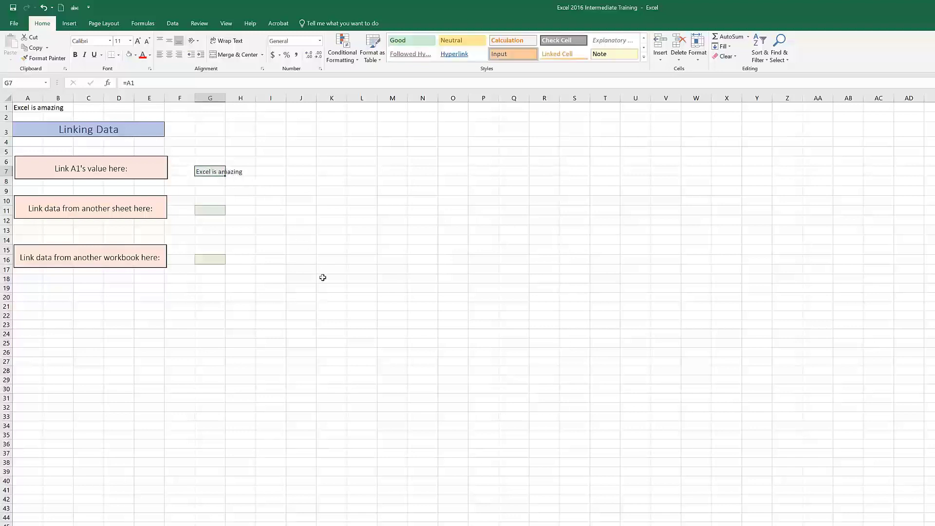
{"action": "left_click", "coordinate": [328, 295]}
{"action": "left_click", "coordinate": [22, 108]}
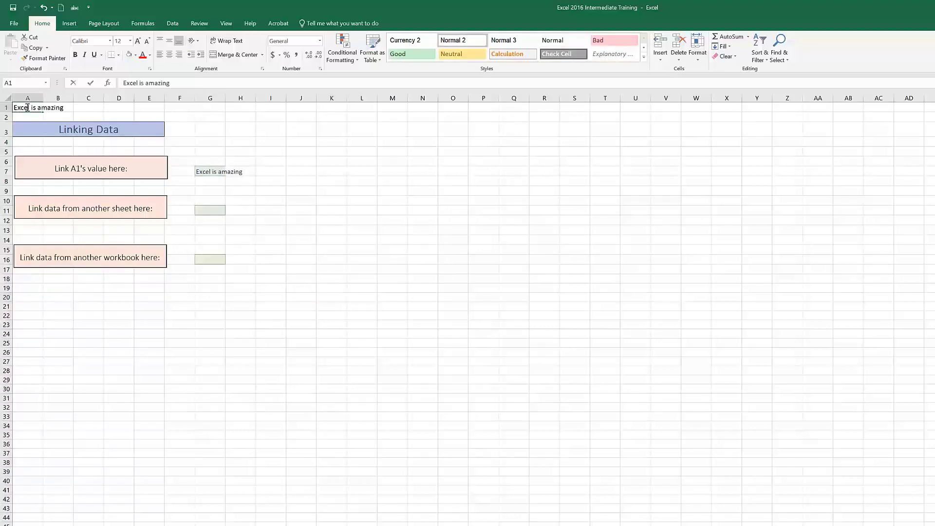
{"action": "double_click", "coordinate": [37, 107]}
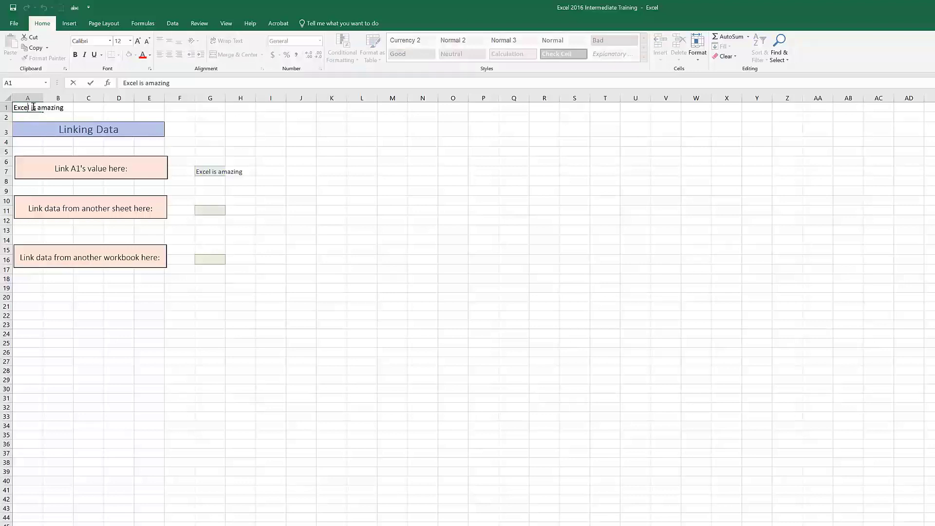
{"action": "left_click", "coordinate": [32, 106]}
{"action": "key", "text": "BackSpace"}
{"action": "key", "text": "BackSpace"}
{"action": "key", "text": "BackSpace"}
{"action": "key", "text": "BackSpace"}
{"action": "key", "text": "BackSpace"}
{"action": "type", "text": "Learning"}
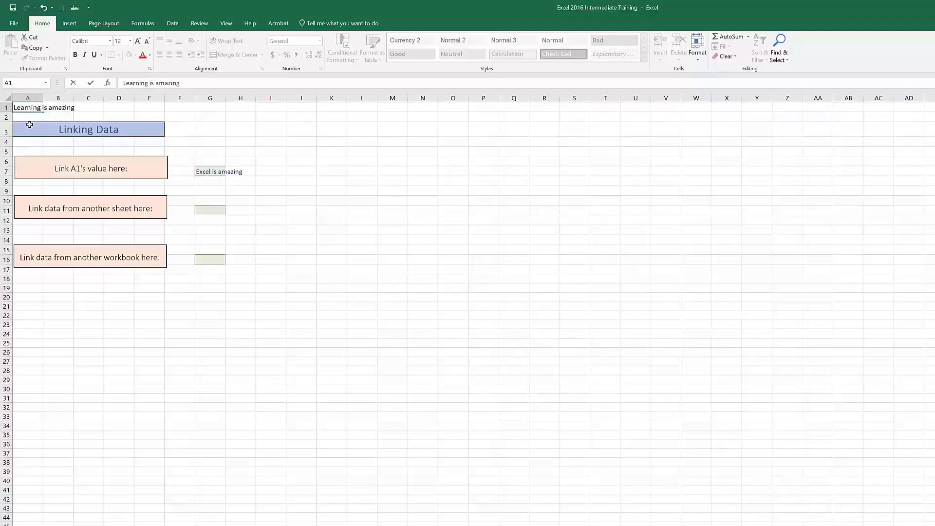
{"action": "left_click", "coordinate": [540, 332]}
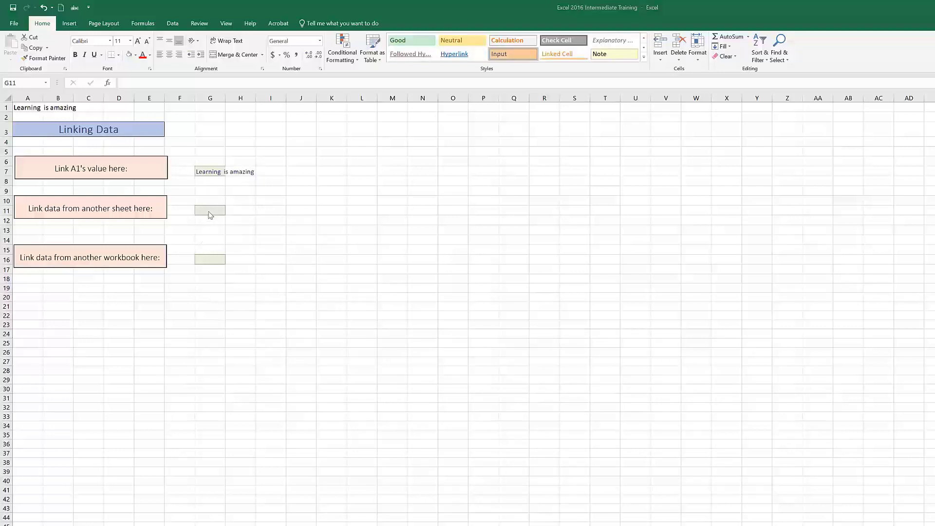
Step: Link cell G11 to cell H7 on the Data Validation sheet
{"action": "left_click", "coordinate": [207, 211]}
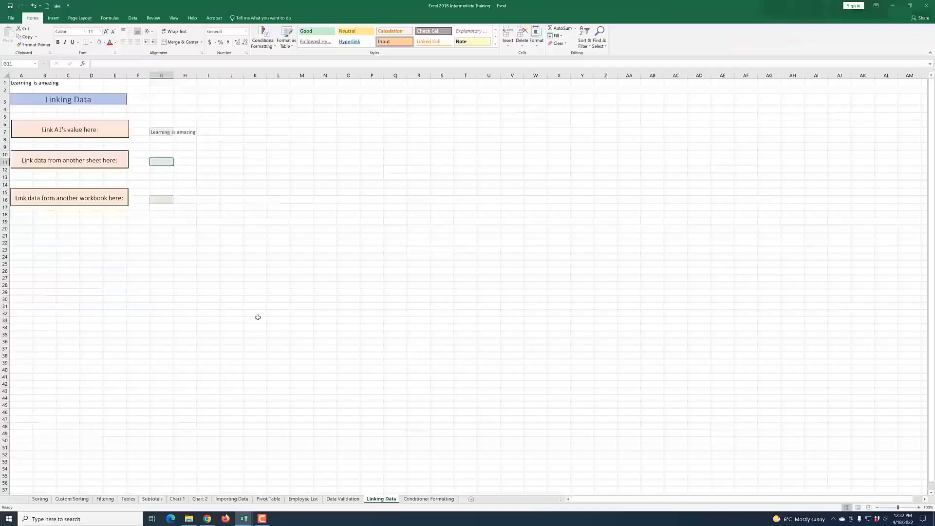
{"action": "type", "text": "="}
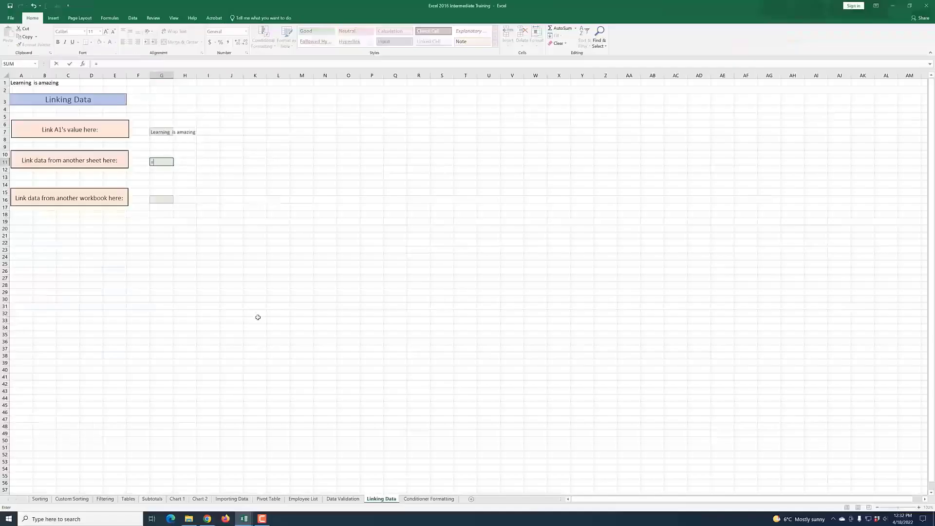
{"action": "left_click", "coordinate": [344, 500]}
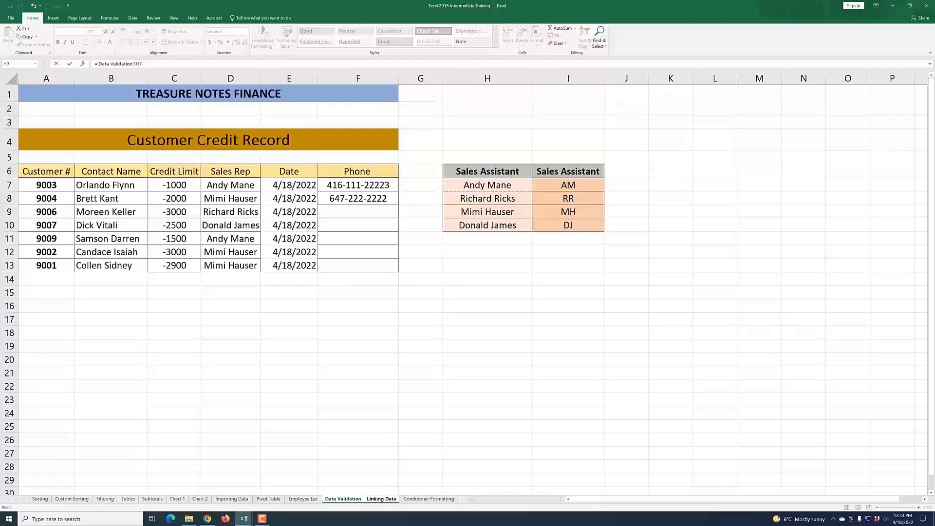
{"action": "key", "text": "Return"}
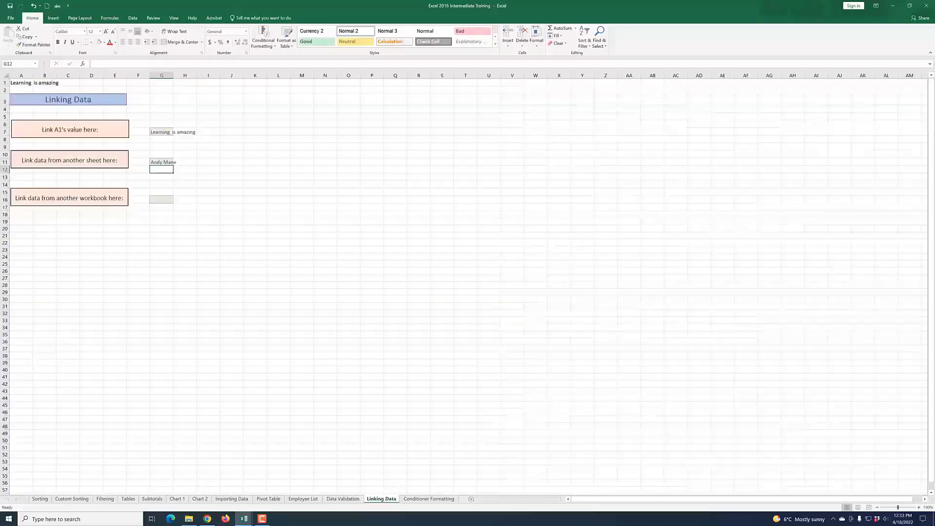
{"action": "left_click", "coordinate": [161, 164]}
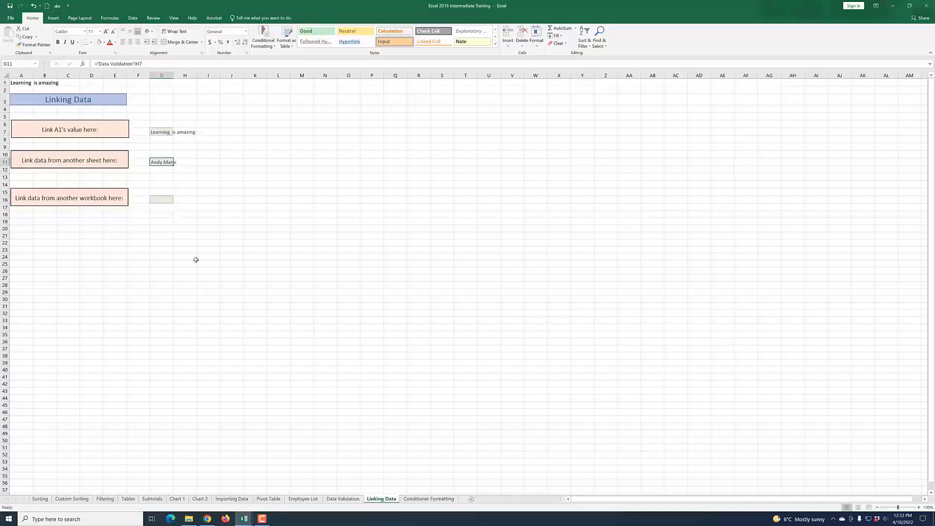
{"action": "left_click", "coordinate": [342, 499]}
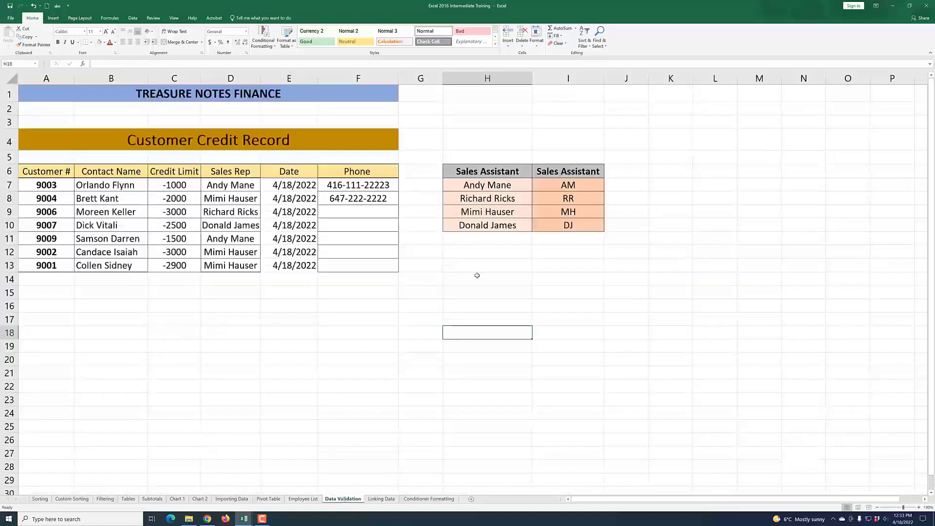
{"action": "double_click", "coordinate": [495, 188]}
{"action": "left_click_drag", "start_coordinate": [511, 186], "coordinate": [490, 186]}
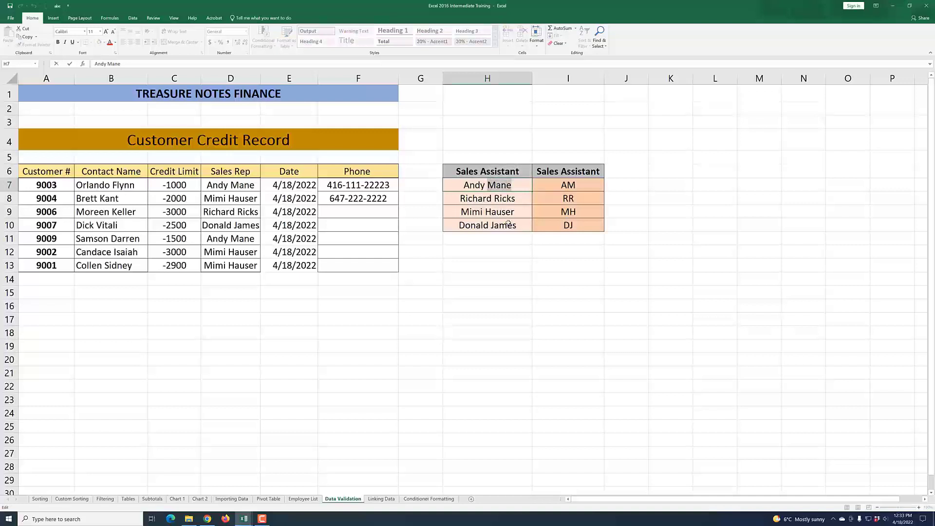
{"action": "type", "text": "Ama"}
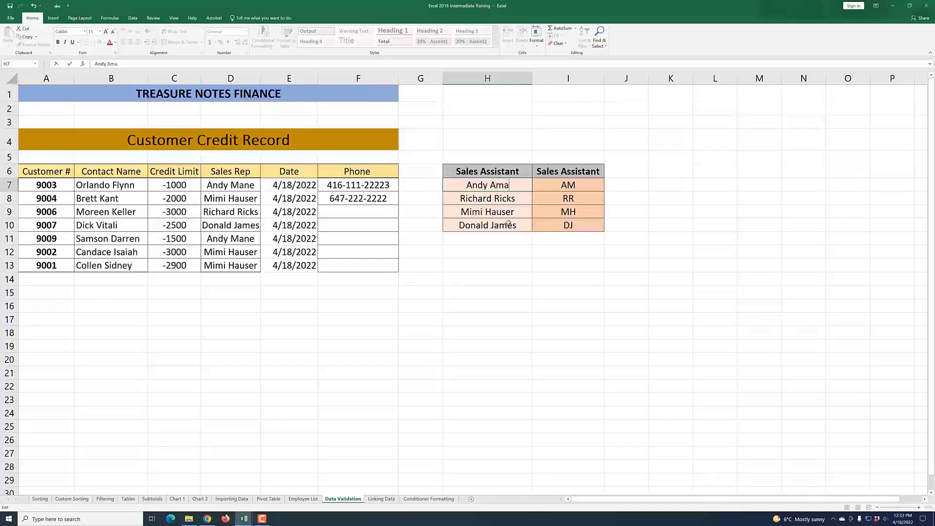
{"action": "type", "text": "nda"}
{"action": "left_click", "coordinate": [537, 336]}
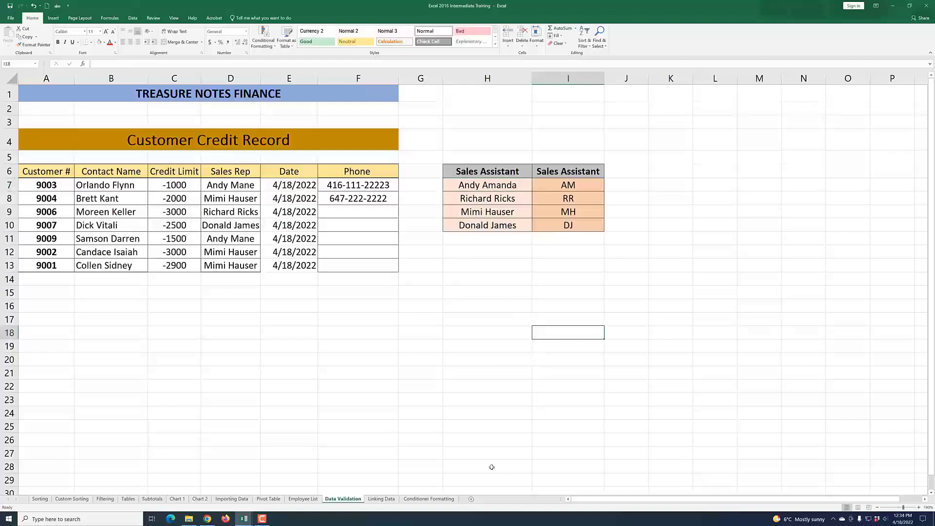
Step: Undo the sales assistant rename on the Data Validation sheet
{"action": "left_click", "coordinate": [382, 499]}
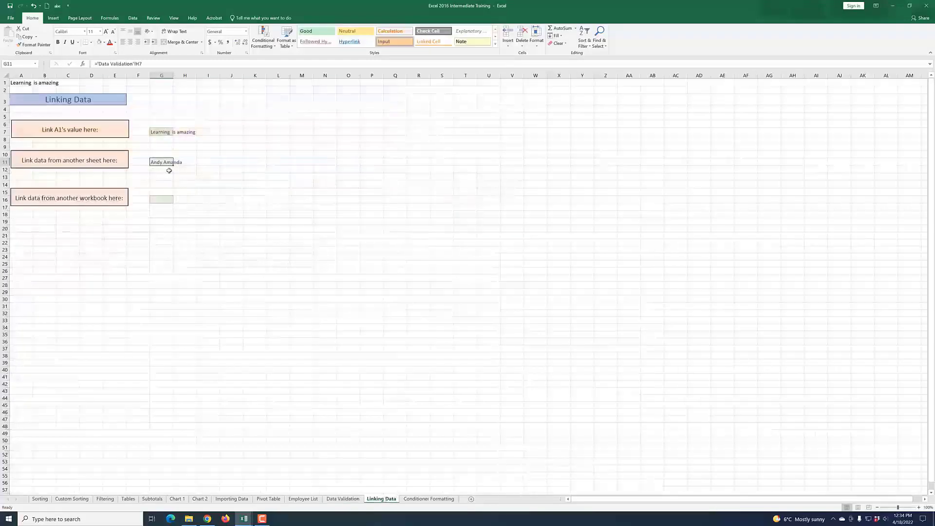
{"action": "left_click", "coordinate": [342, 499]}
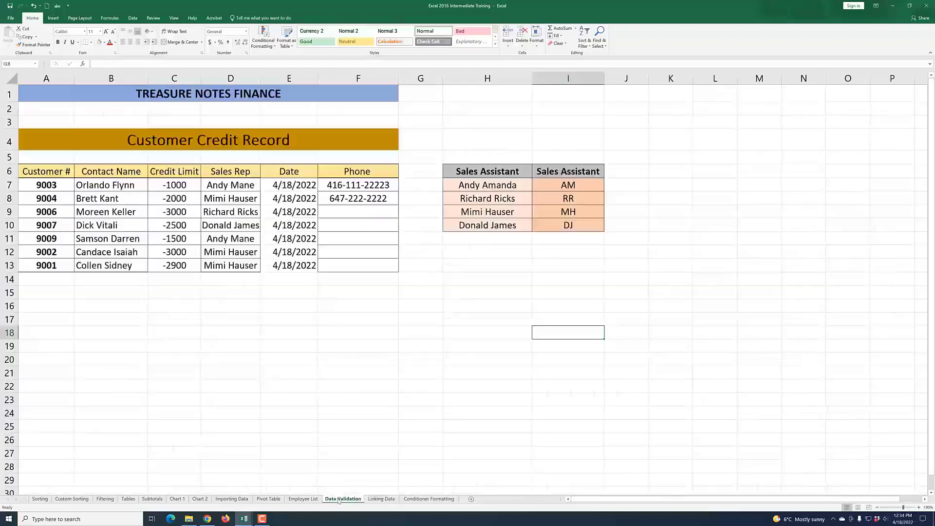
{"action": "left_click", "coordinate": [33, 5]}
{"action": "left_click", "coordinate": [381, 499]}
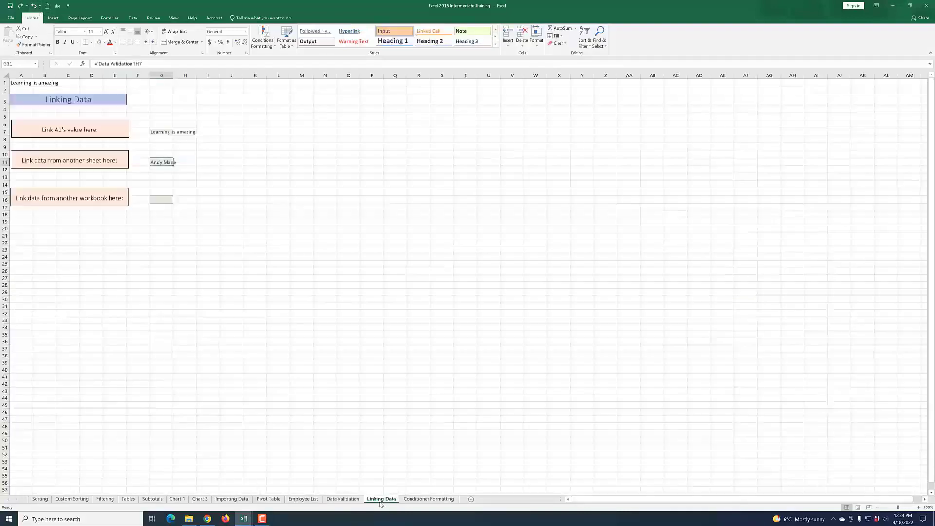
Step: Link cell G16 to cell C4 of Sheet 1 in the Excel 2016 Tutorial File 1 workbook
{"action": "left_click", "coordinate": [344, 311]}
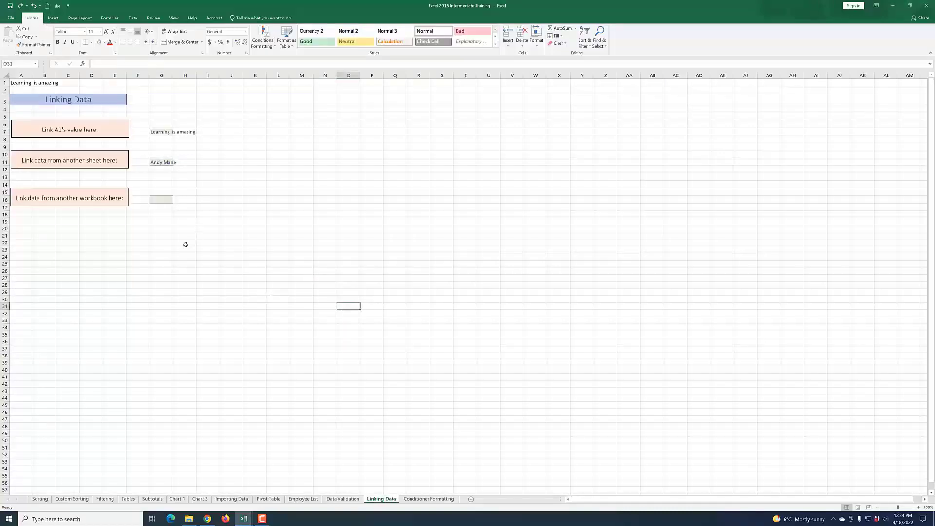
{"action": "left_click", "coordinate": [159, 200]}
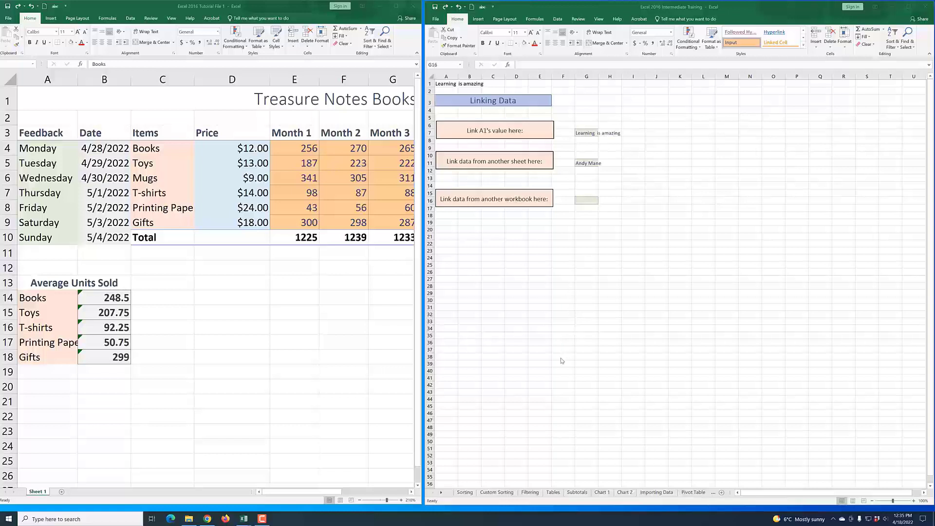
{"action": "left_click", "coordinate": [589, 201]}
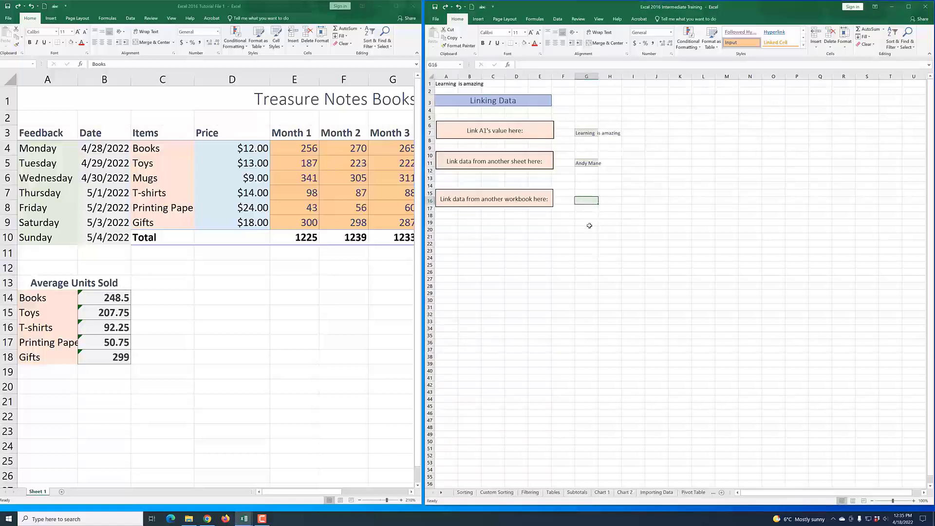
{"action": "type", "text": "="}
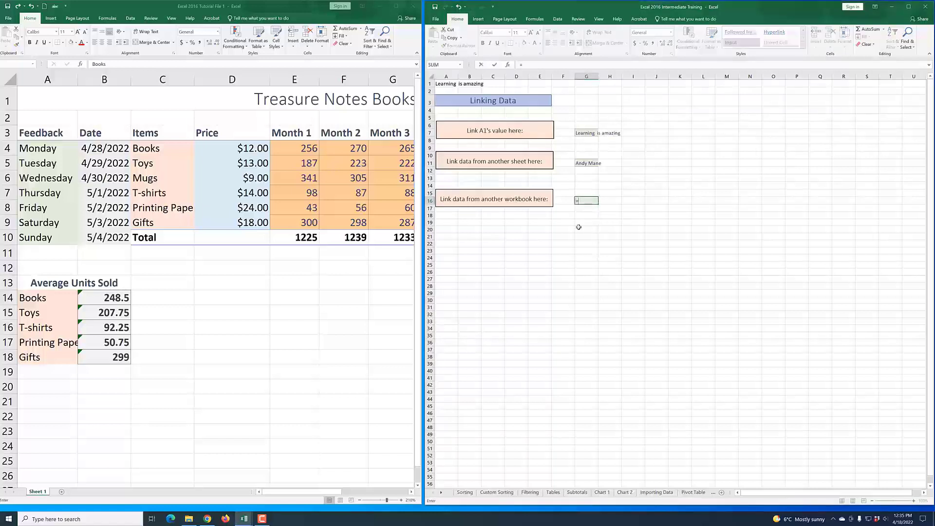
{"action": "scroll", "coordinate": [520, 395], "scroll_direction": "down", "scroll_amount": 1}
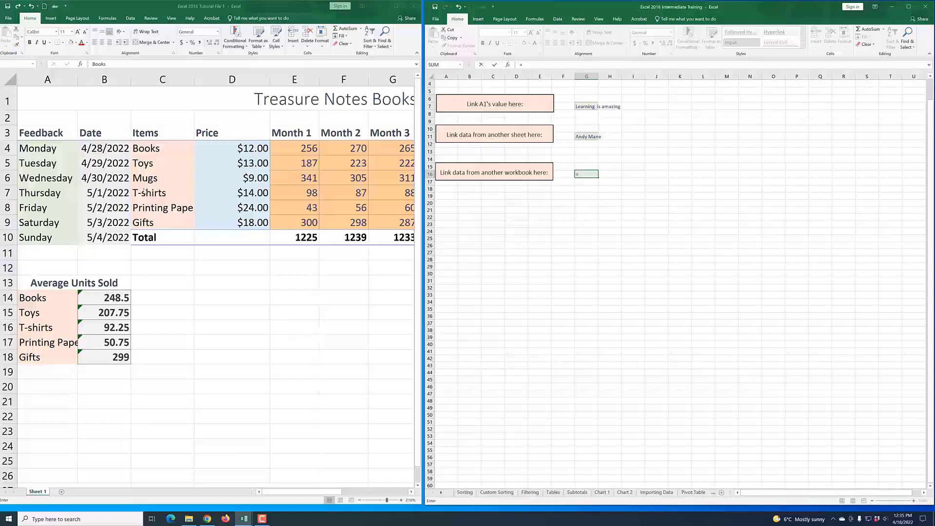
{"action": "left_click", "coordinate": [156, 151]}
{"action": "left_click", "coordinate": [156, 149]}
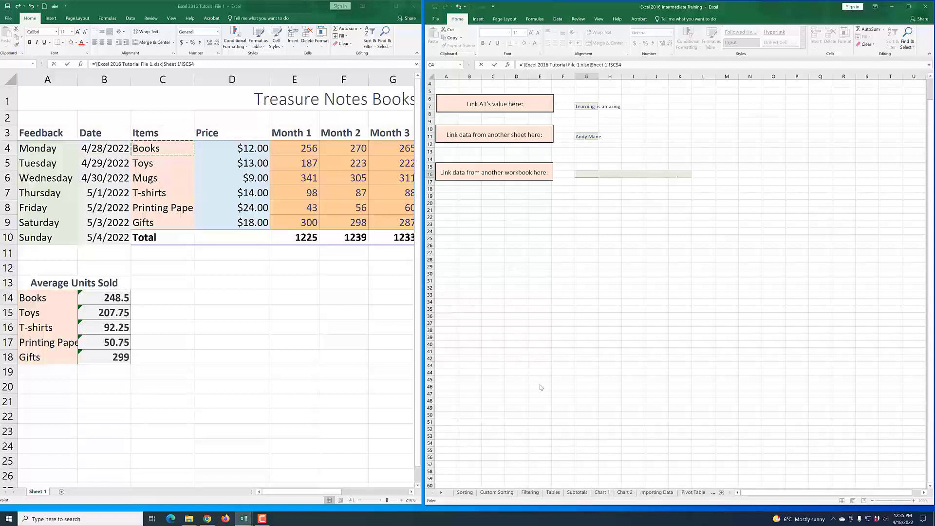
{"action": "left_click", "coordinate": [582, 338]}
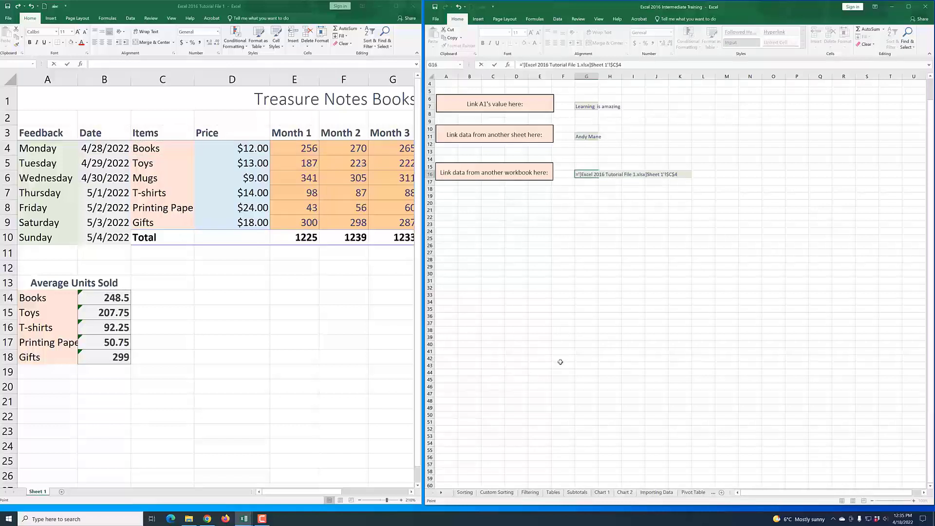
{"action": "key", "text": "Return"}
{"action": "left_click", "coordinate": [583, 354]}
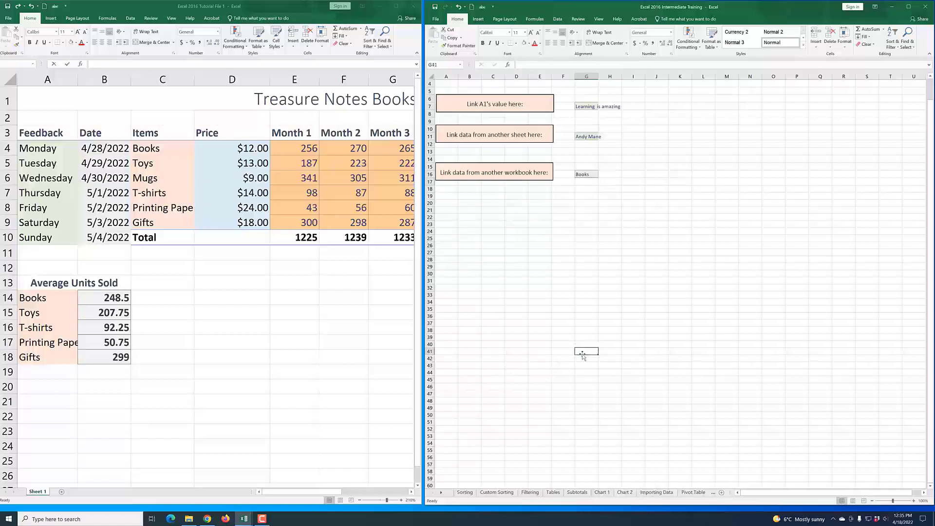
{"action": "left_click", "coordinate": [590, 176]}
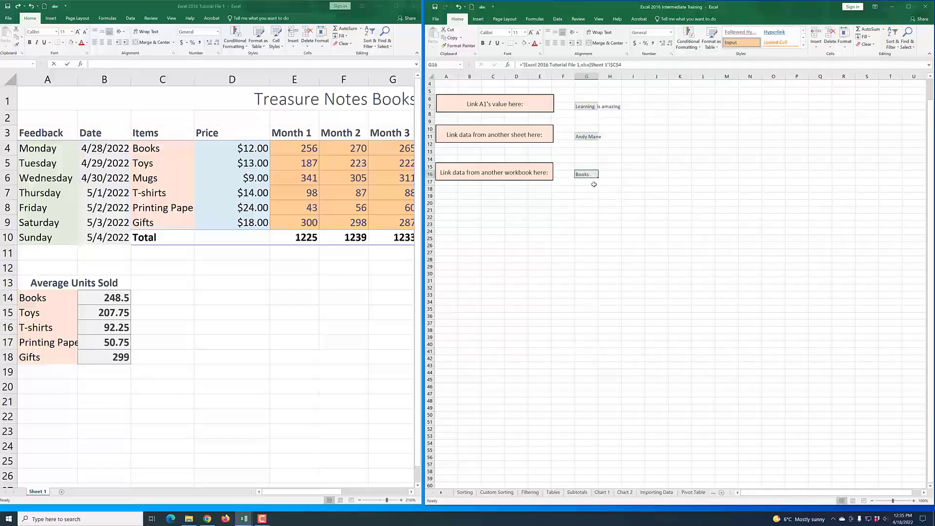
{"action": "left_click", "coordinate": [153, 149]}
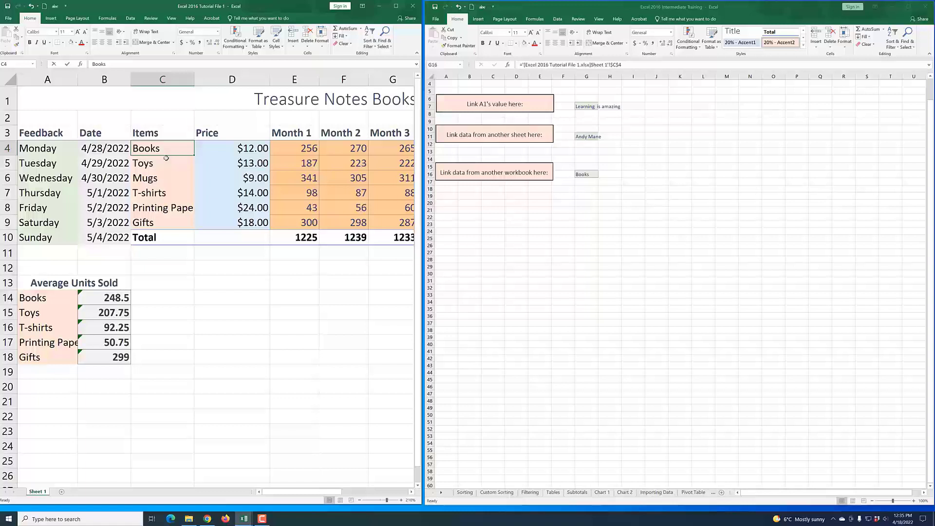
Step: Change the Items entry in C4 of the Tutorial File 1 workbook to Tiles
{"action": "type", "text": "Tiles"}
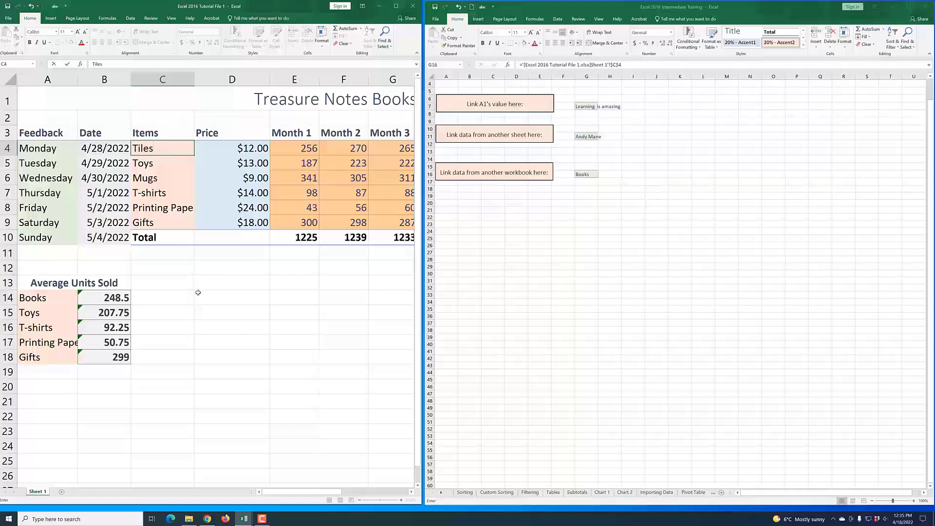
{"action": "left_click", "coordinate": [201, 272]}
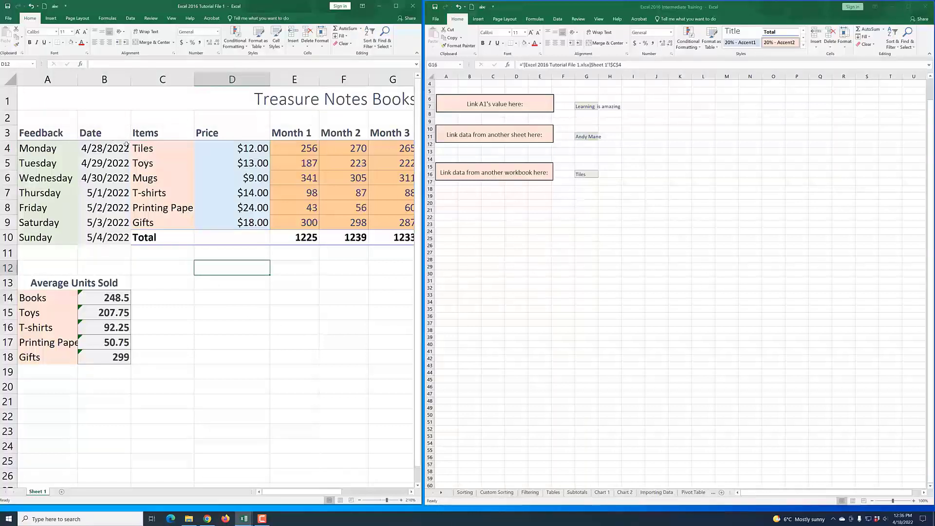
Step: Undo the Tiles change in C4 of the Tutorial File 1 workbook
{"action": "left_click", "coordinate": [154, 150]}
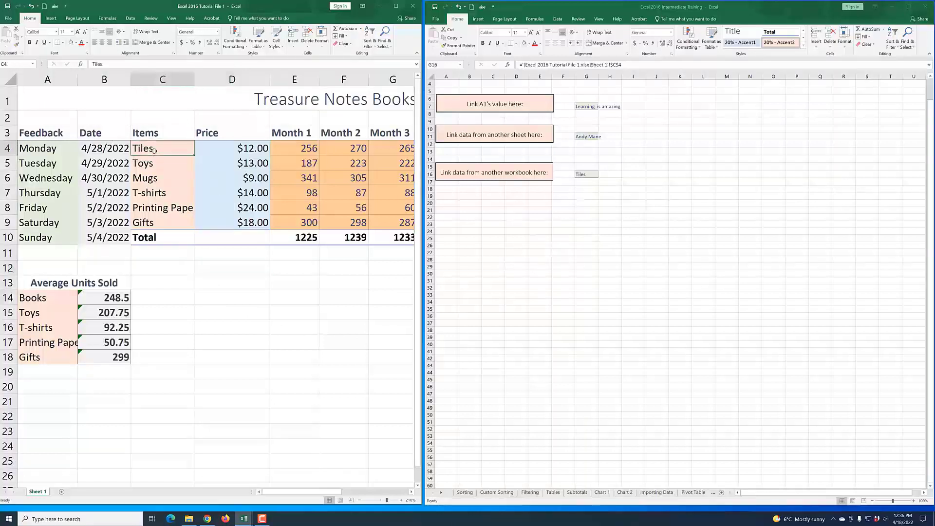
{"action": "left_click", "coordinate": [31, 6]}
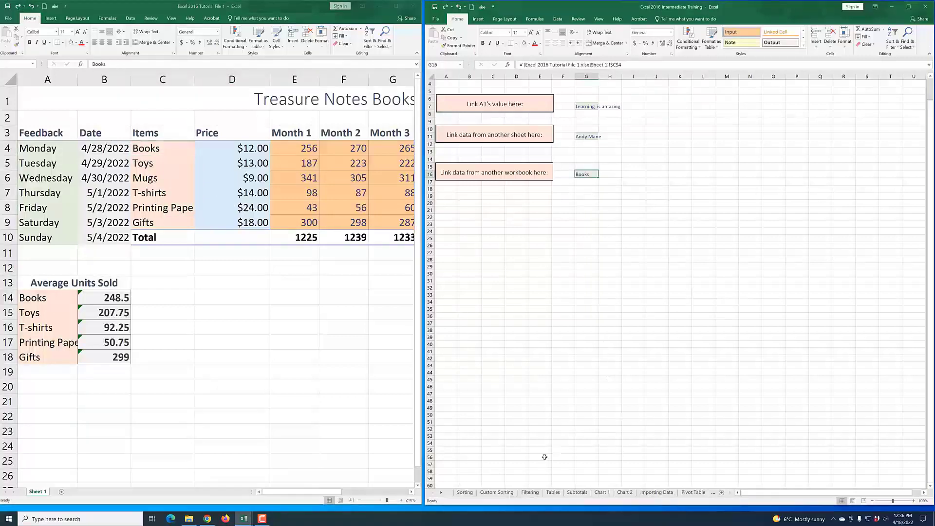
{"action": "left_click", "coordinate": [909, 7]}
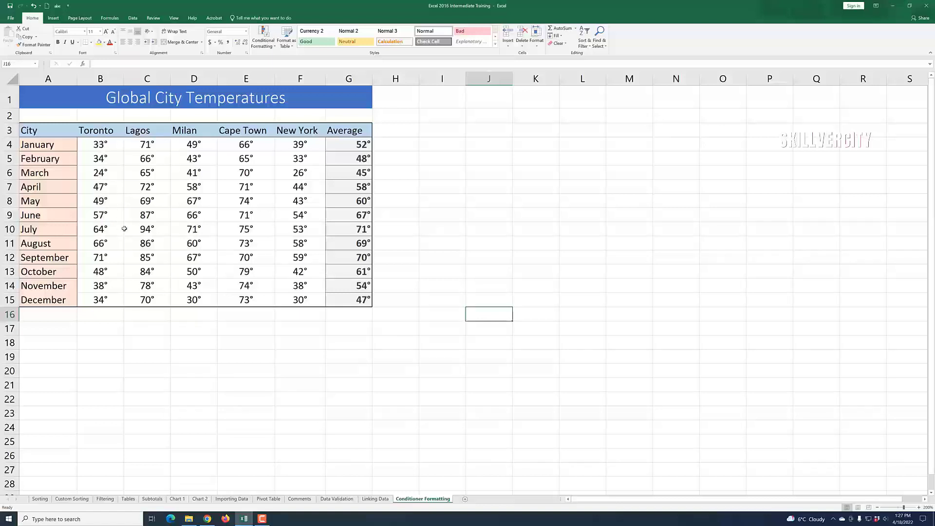
Step: Apply a colour scale to the Toronto temperatures B4:B15, with low values green and high values red
{"action": "left_click", "coordinate": [110, 148]}
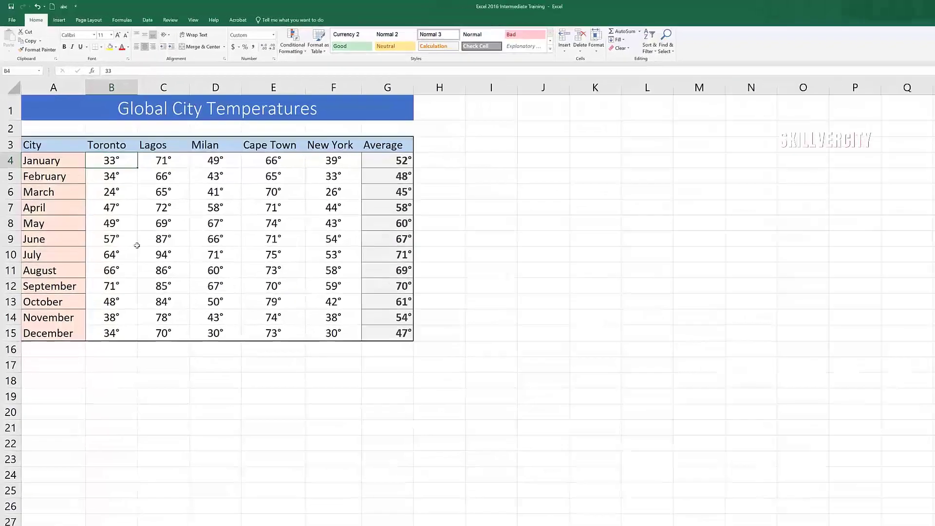
{"action": "left_click", "coordinate": [117, 196]}
{"action": "left_click_drag", "start_coordinate": [168, 215], "coordinate": [157, 445]}
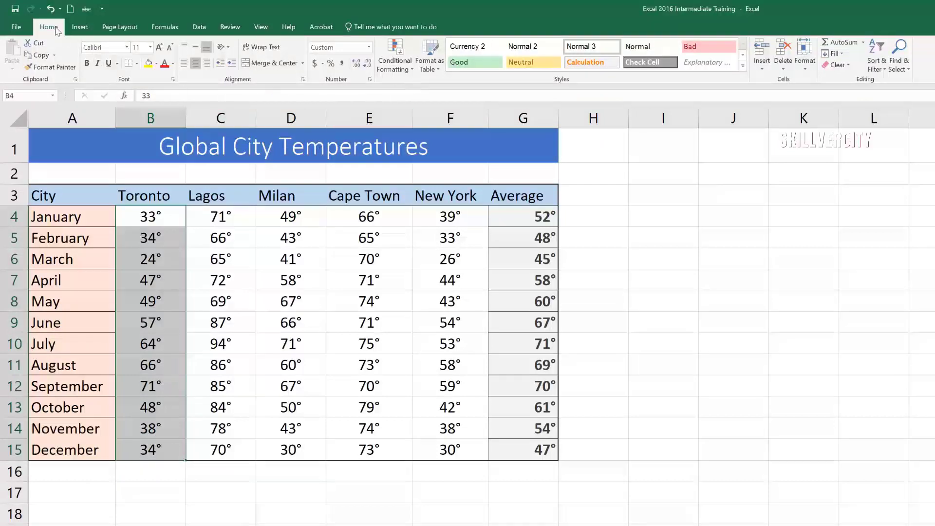
{"action": "left_click", "coordinate": [414, 74]}
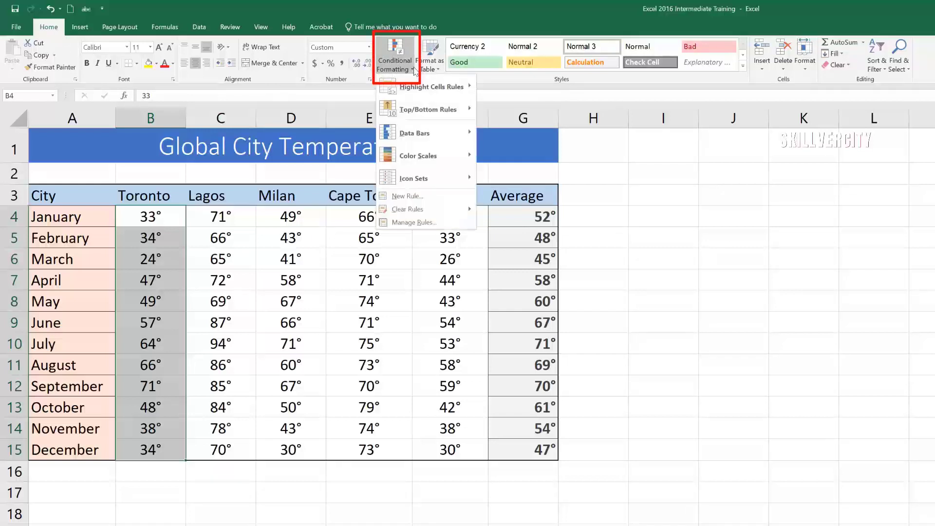
{"action": "mouse_move", "coordinate": [416, 87]}
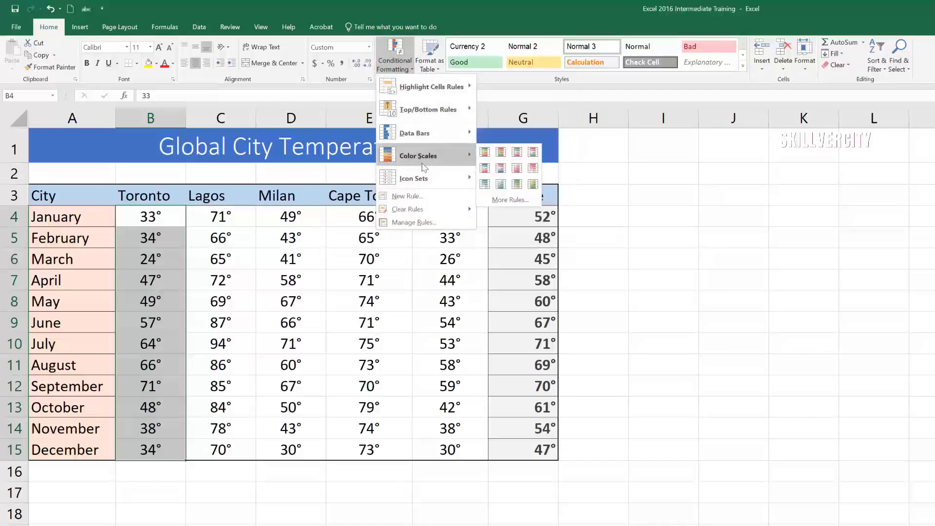
{"action": "mouse_move", "coordinate": [426, 187]}
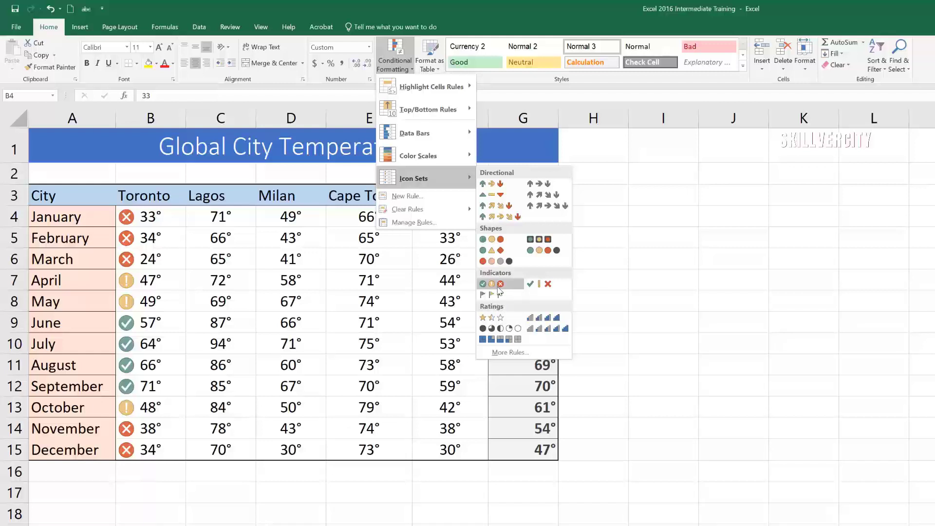
{"action": "mouse_move", "coordinate": [443, 159]}
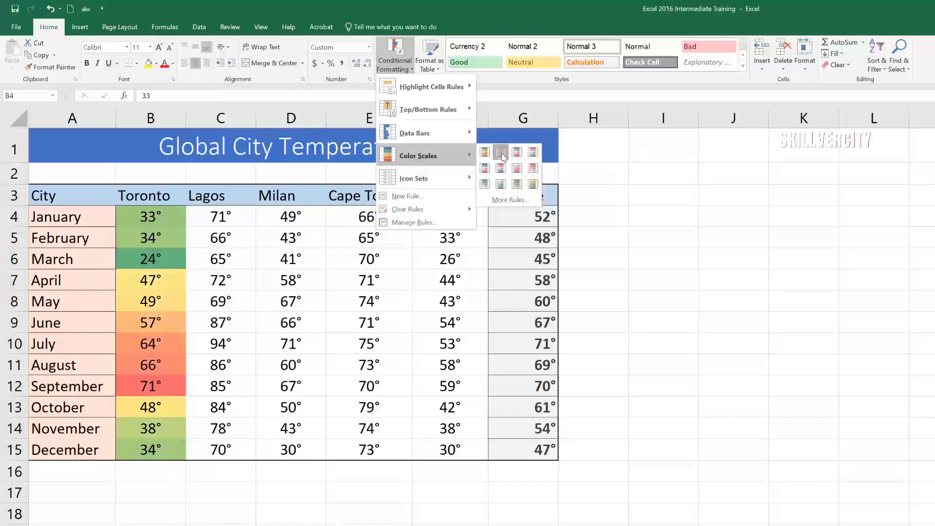
{"action": "left_click", "coordinate": [502, 153]}
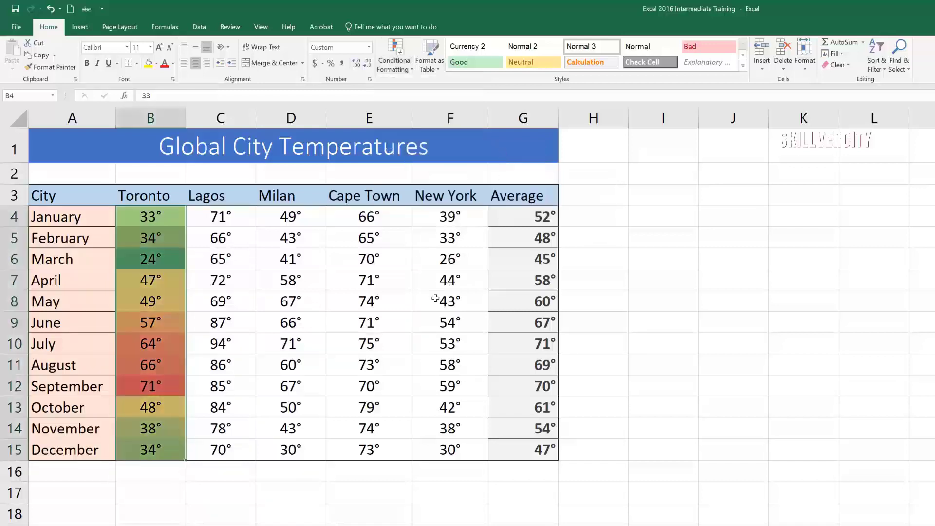
Step: Add Light Blue gradient-fill data bars to the Lagos temperatures C4:C15
{"action": "left_click", "coordinate": [171, 410]}
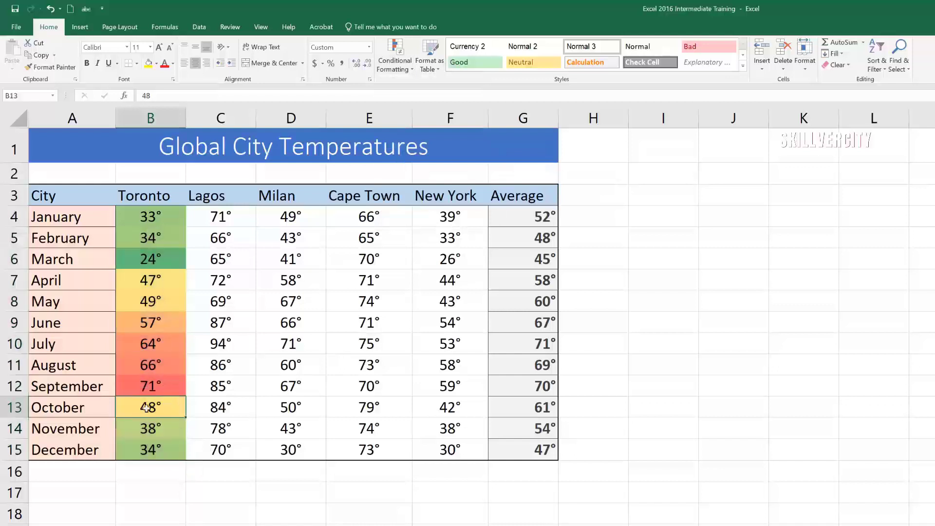
{"action": "left_click", "coordinate": [220, 217]}
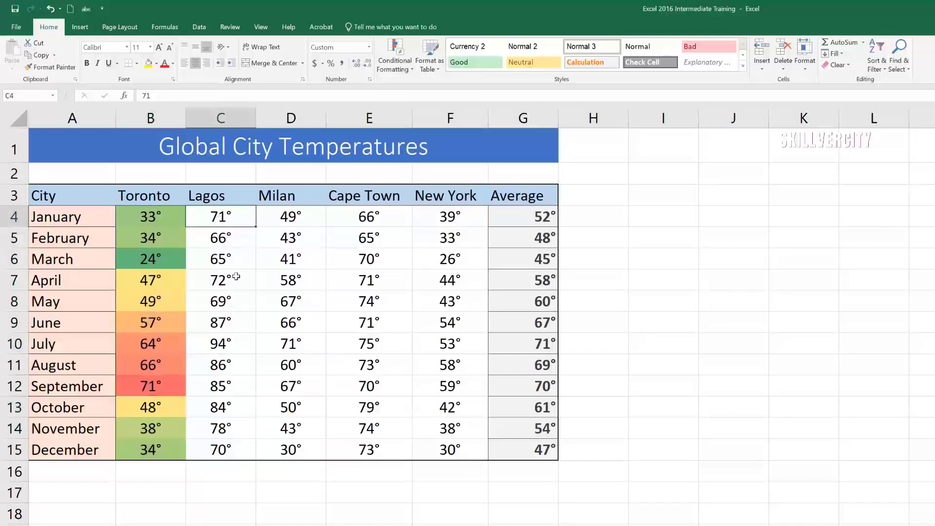
{"action": "left_click_drag", "start_coordinate": [218, 217], "coordinate": [224, 442]}
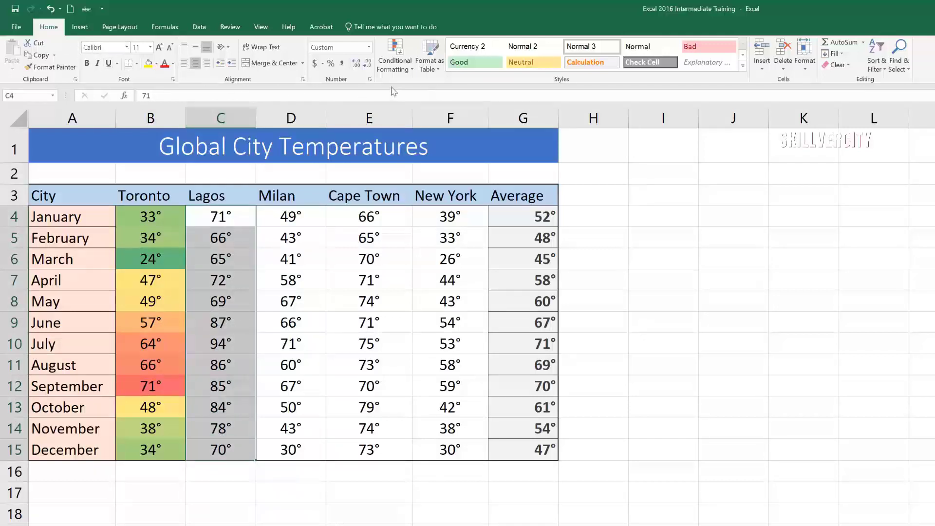
{"action": "left_click", "coordinate": [414, 70]}
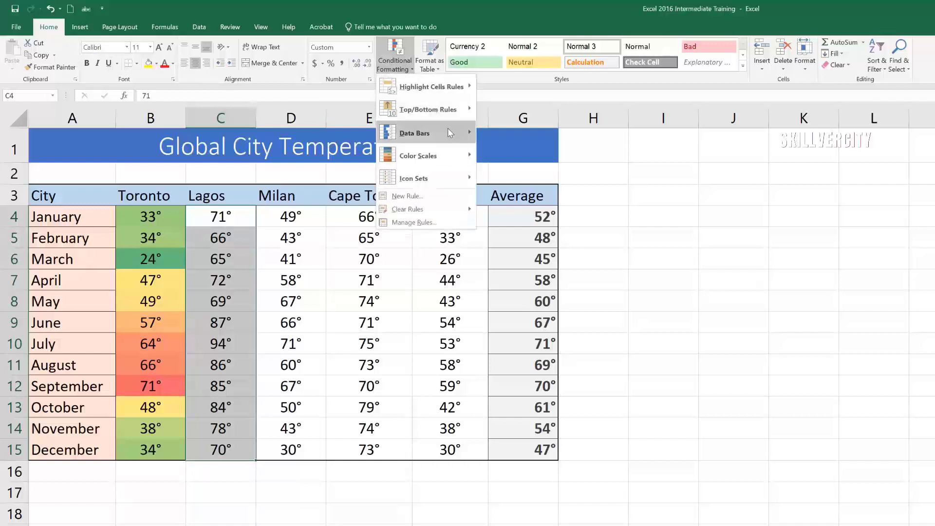
{"action": "mouse_move", "coordinate": [449, 132]}
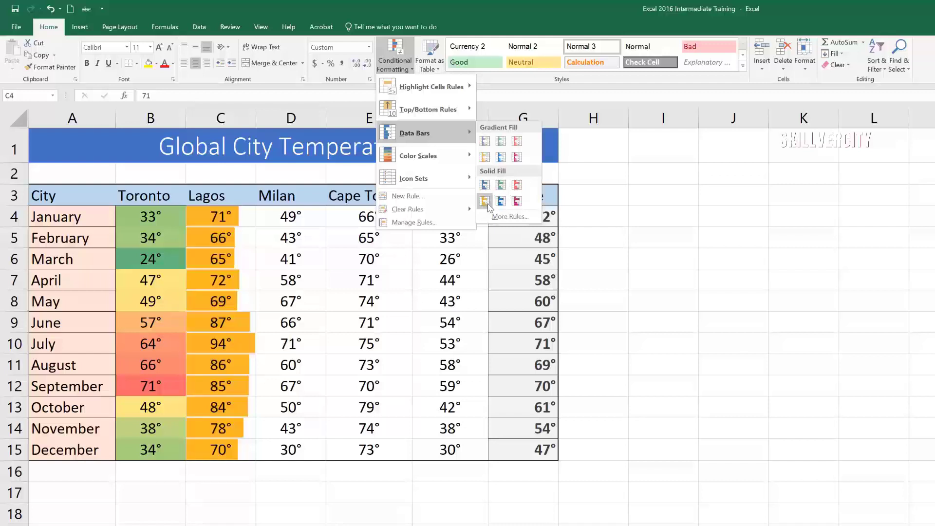
{"action": "left_click", "coordinate": [503, 159]}
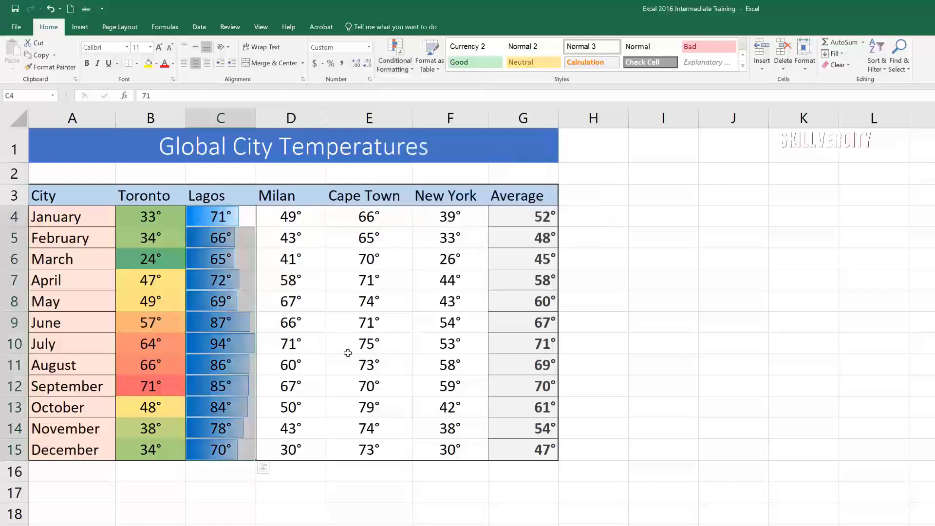
Step: Highlight the top 10 Milan temperatures in D4:D15 with light red fill and dark red text
{"action": "left_click", "coordinate": [593, 322]}
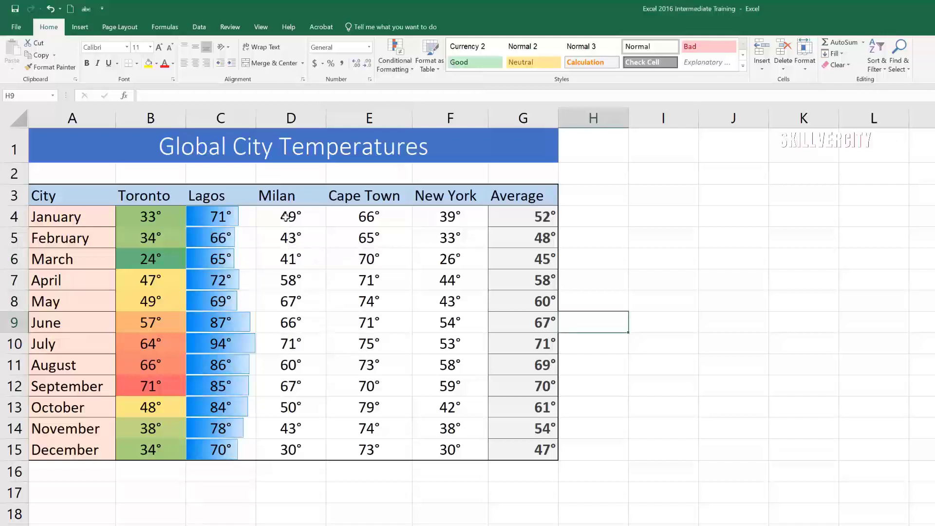
{"action": "left_click", "coordinate": [294, 248]}
{"action": "left_click_drag", "start_coordinate": [288, 216], "coordinate": [290, 449]}
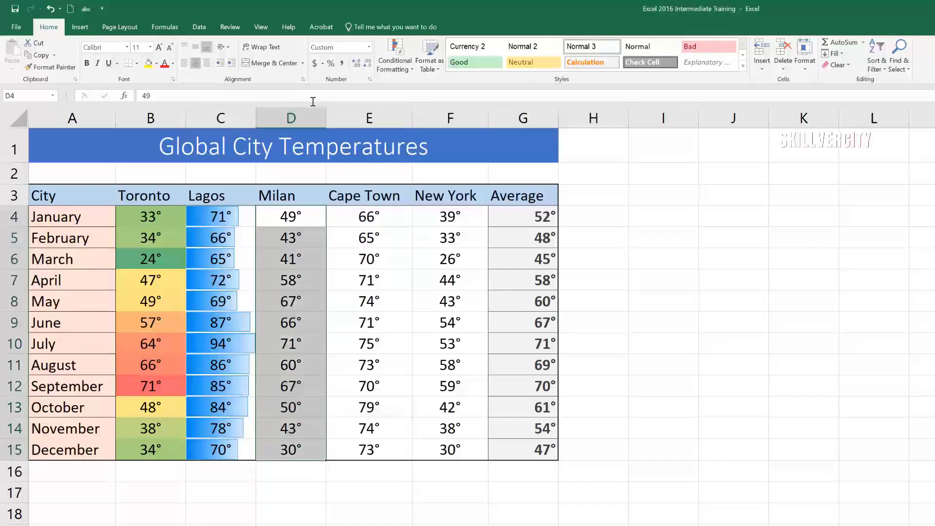
{"action": "left_click", "coordinate": [414, 72]}
{"action": "mouse_move", "coordinate": [430, 87]}
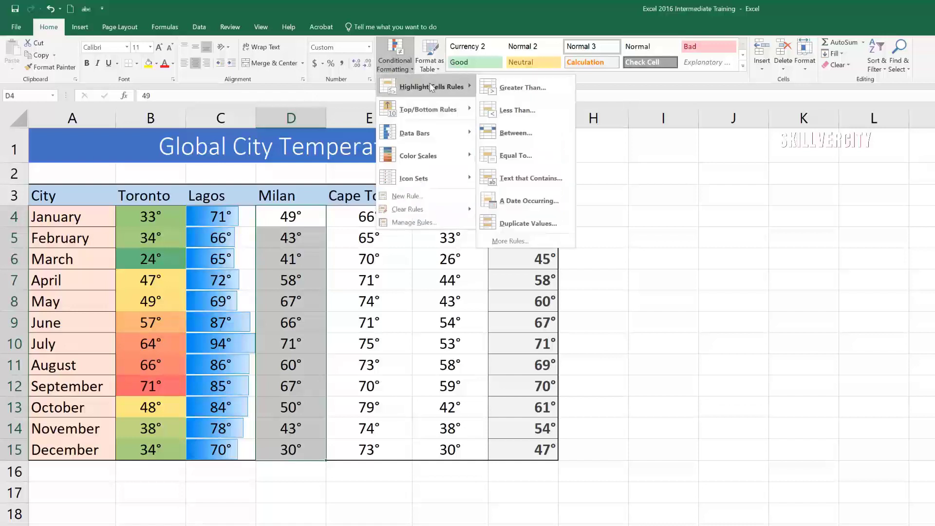
{"action": "mouse_move", "coordinate": [423, 111]}
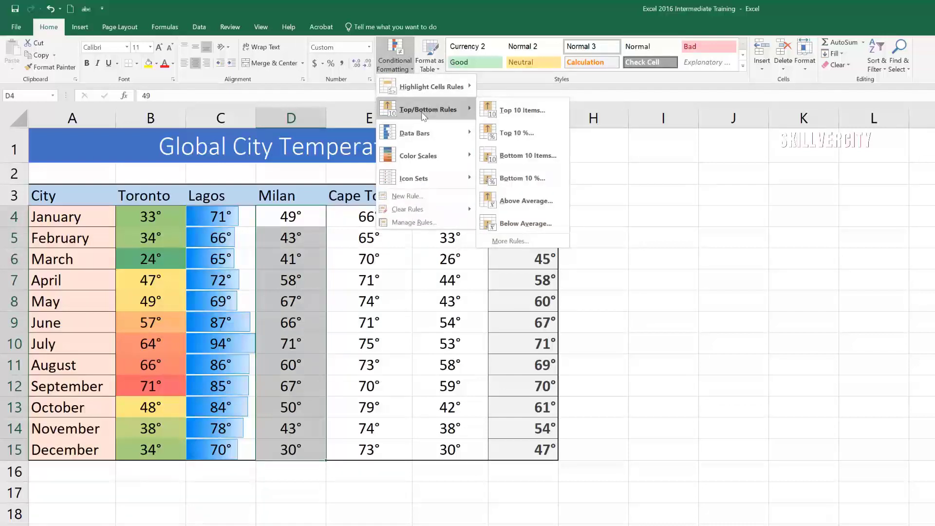
{"action": "left_click", "coordinate": [535, 112]}
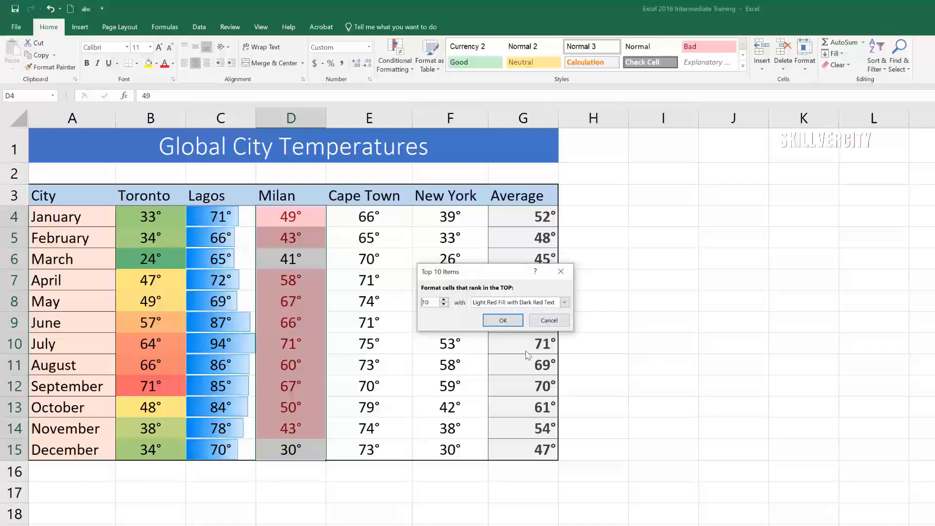
{"action": "left_click", "coordinate": [505, 324]}
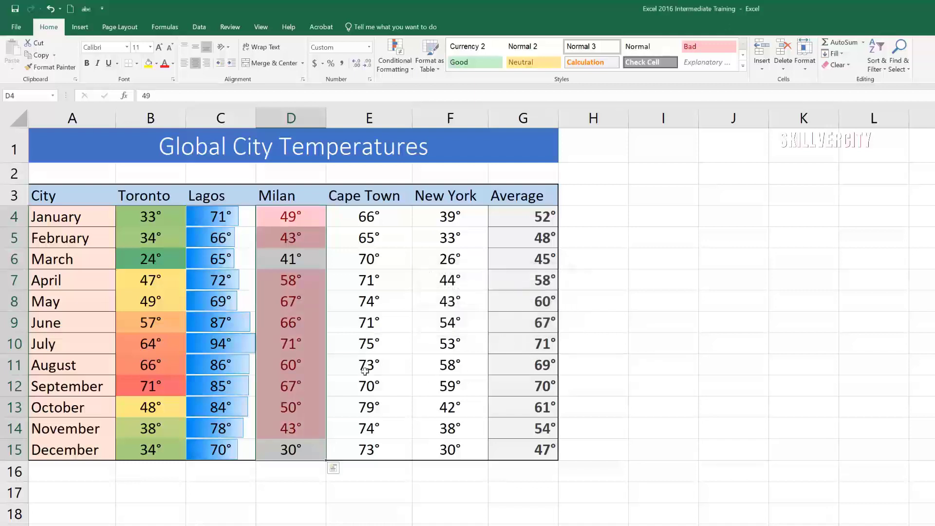
Step: Highlight the bottom 10% of Cape Town temperatures E4:E15 using Light Red Fill
{"action": "left_click", "coordinate": [376, 340]}
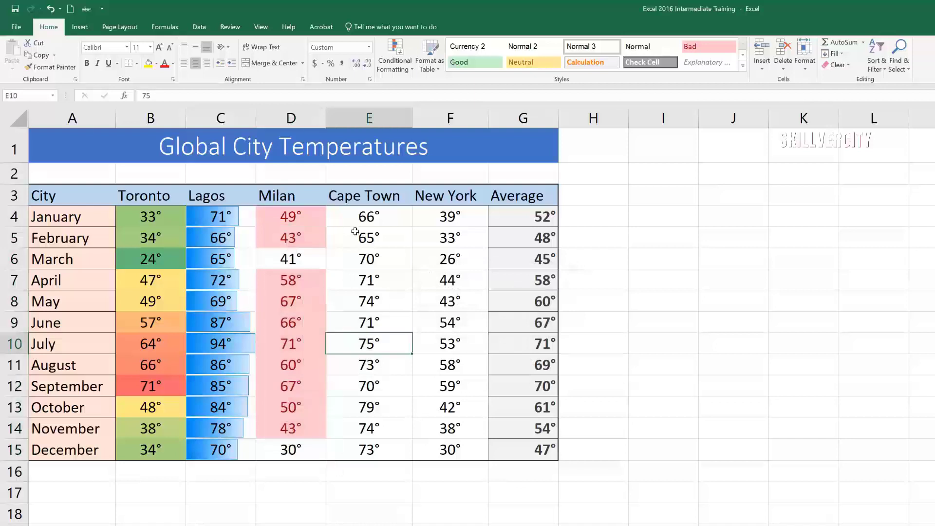
{"action": "left_click_drag", "start_coordinate": [355, 218], "coordinate": [372, 449]}
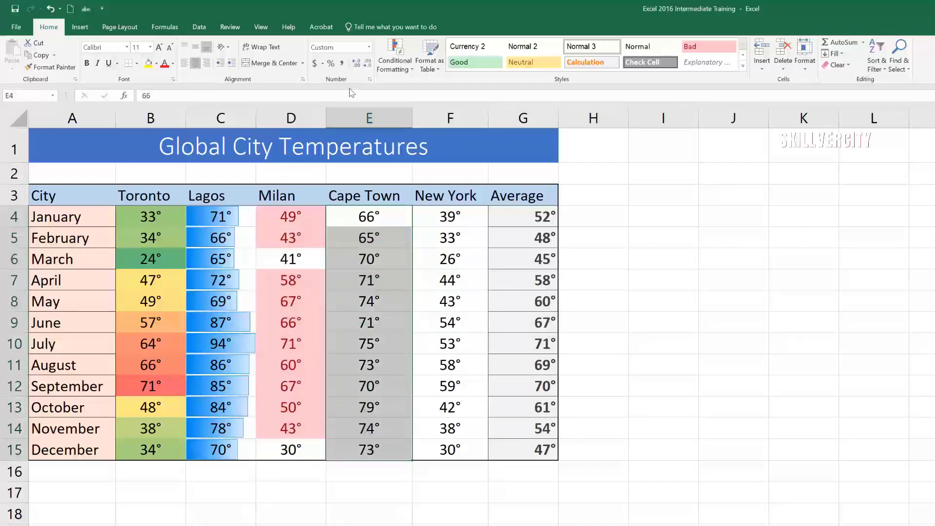
{"action": "left_click", "coordinate": [414, 69]}
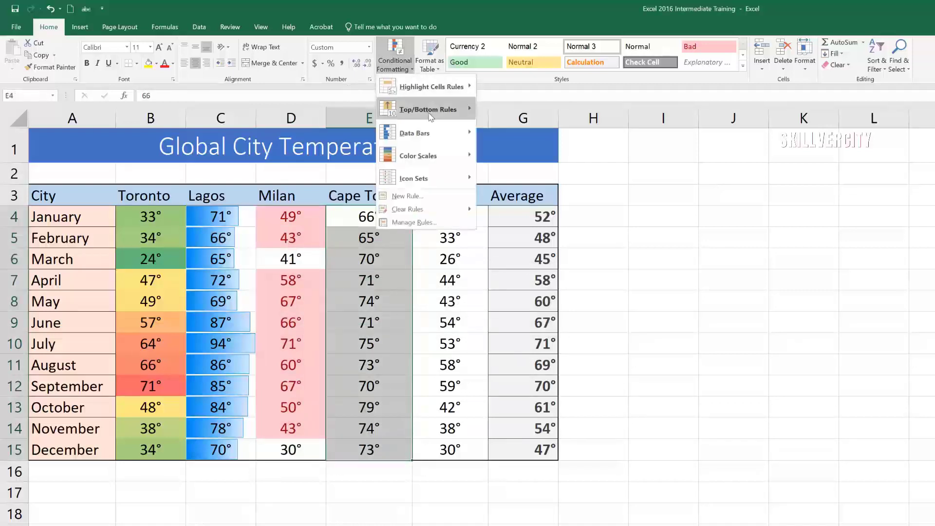
{"action": "mouse_move", "coordinate": [429, 109]}
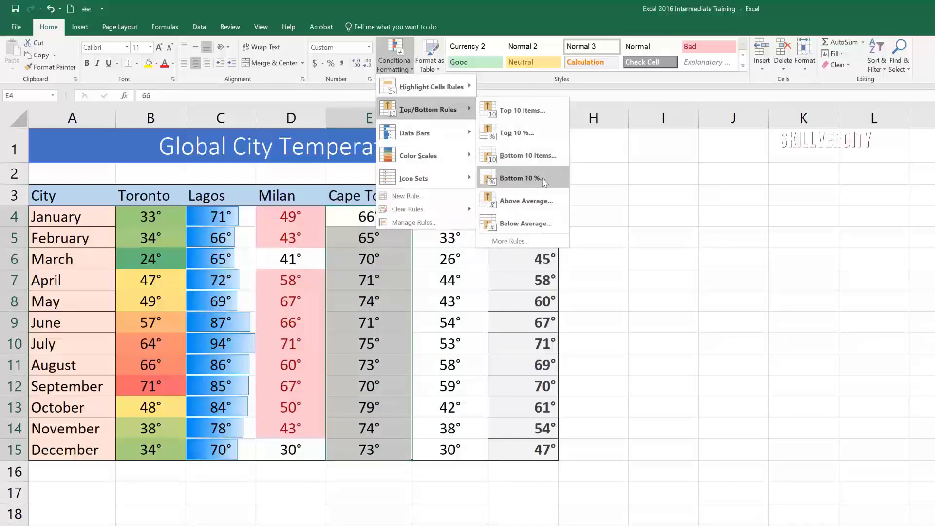
{"action": "left_click", "coordinate": [544, 180]}
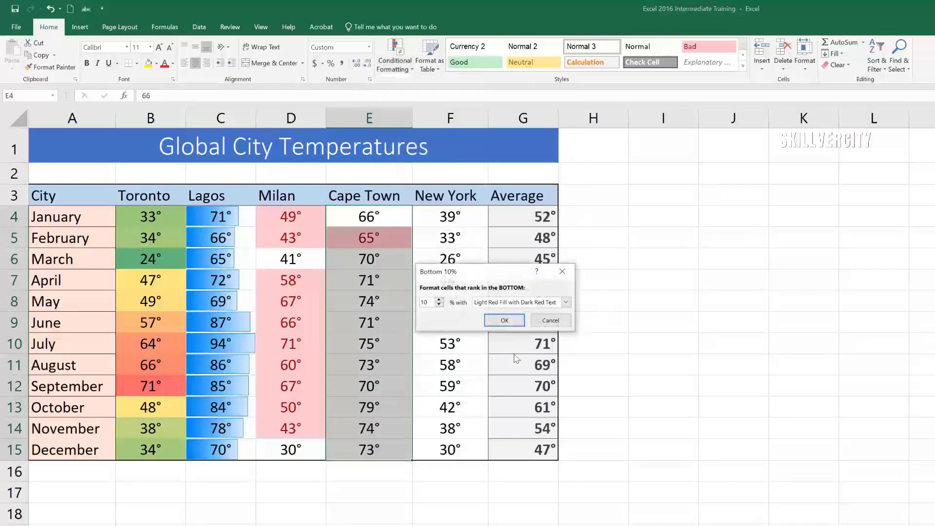
{"action": "left_click", "coordinate": [567, 302]}
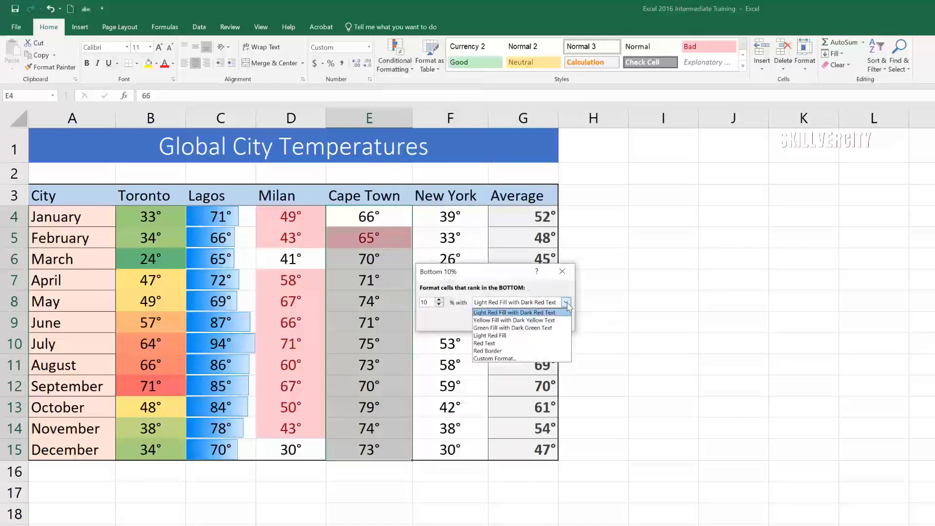
{"action": "left_click", "coordinate": [504, 336]}
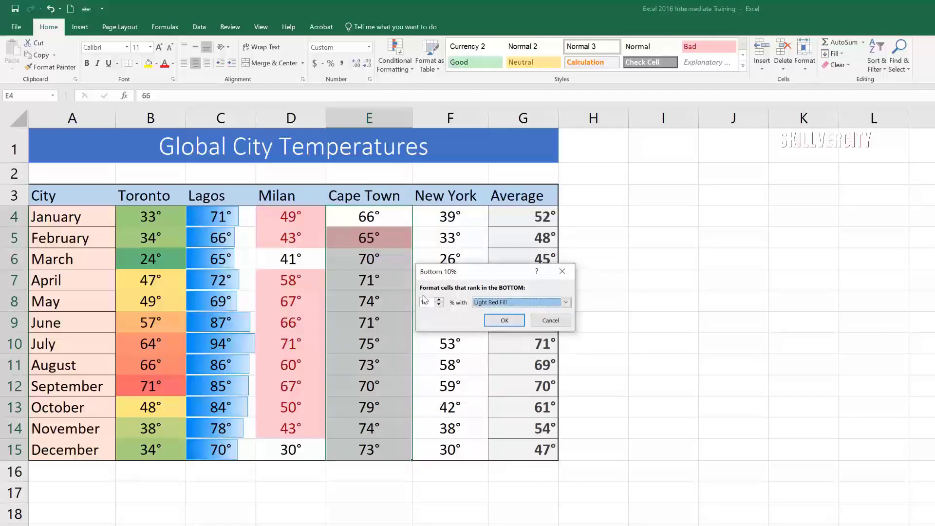
{"action": "left_click", "coordinate": [506, 323]}
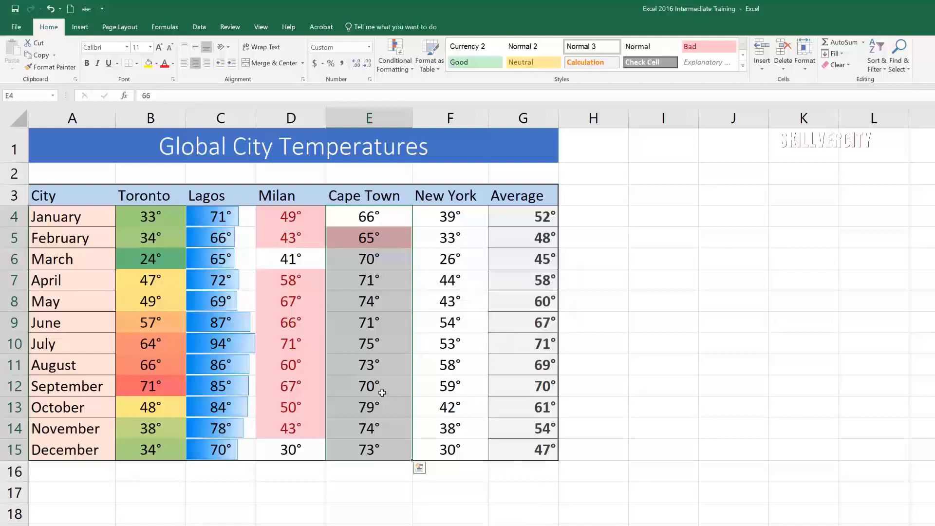
Step: Highlight the above-average New York temperatures F4:F15 with Yellow Fill with Dark Yellow Text
{"action": "left_click", "coordinate": [380, 300]}
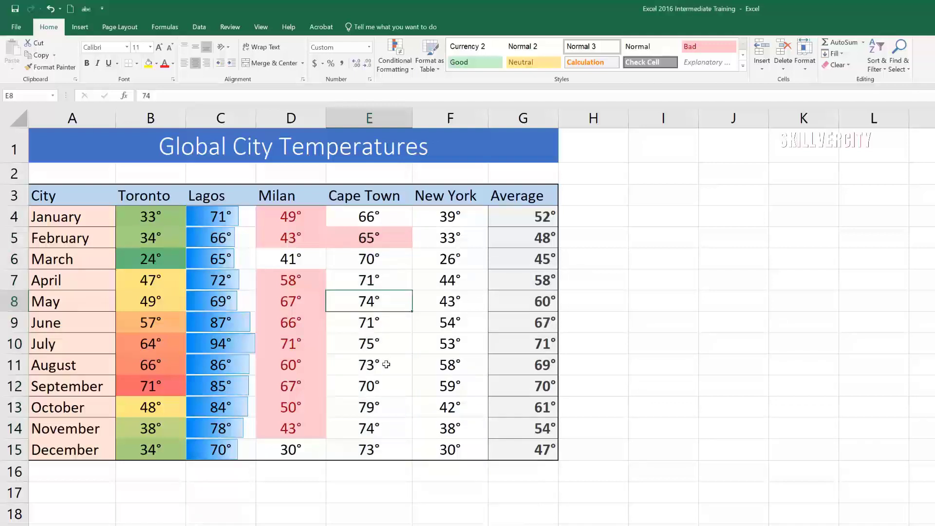
{"action": "key", "text": "Right"}
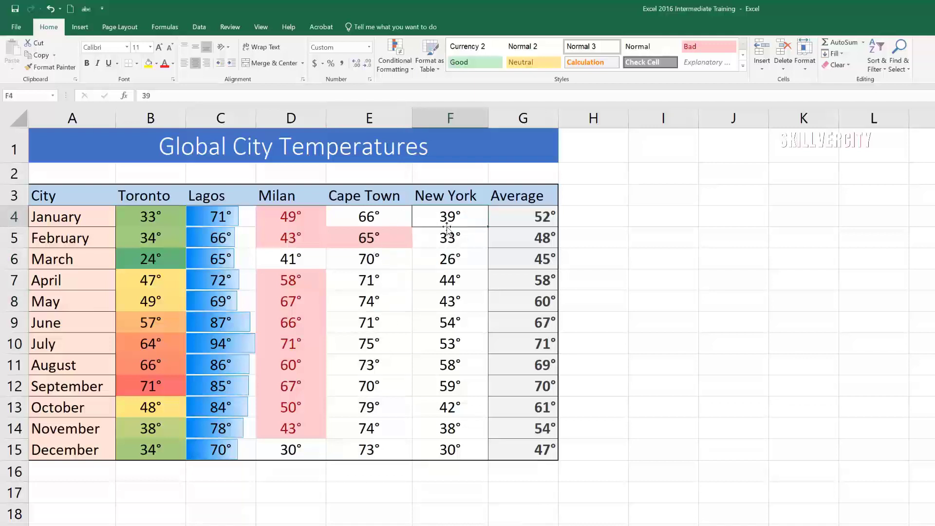
{"action": "left_click_drag", "start_coordinate": [438, 225], "coordinate": [444, 450]}
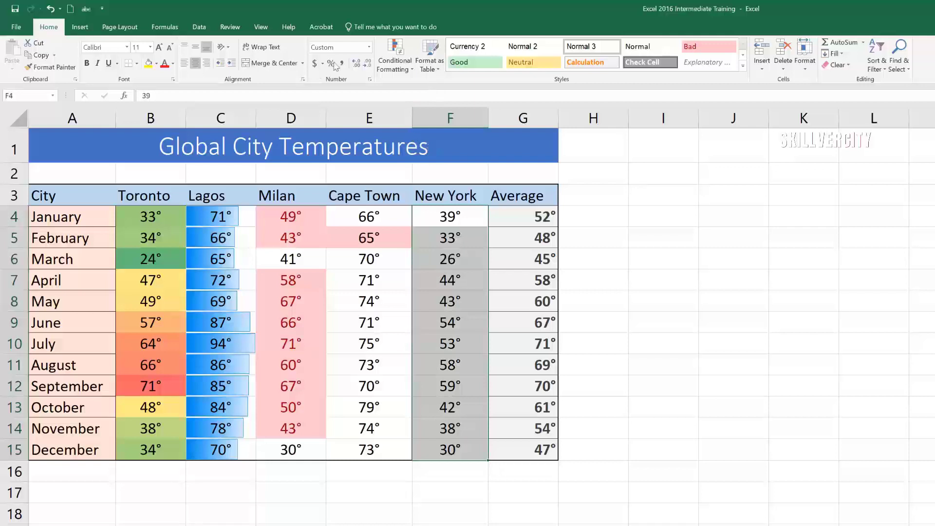
{"action": "left_click", "coordinate": [415, 73]}
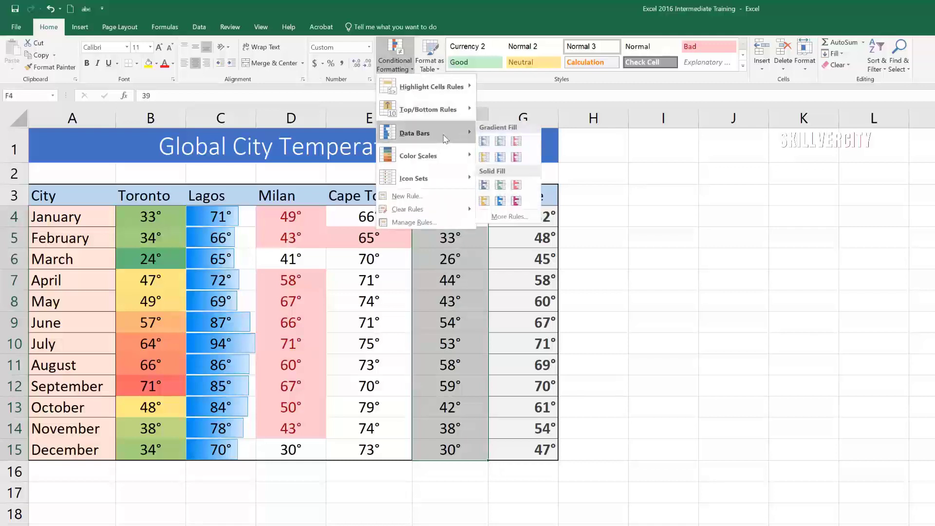
{"action": "mouse_move", "coordinate": [449, 115]}
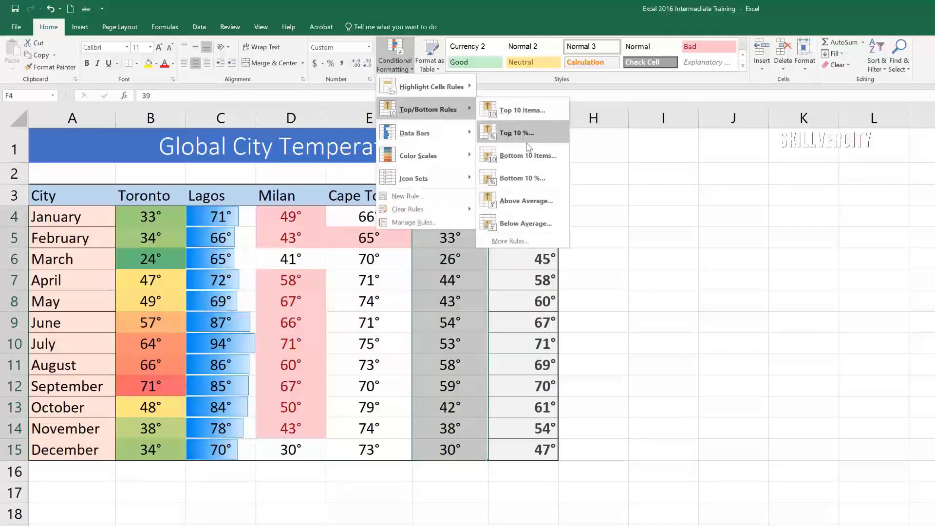
{"action": "left_click", "coordinate": [534, 201]}
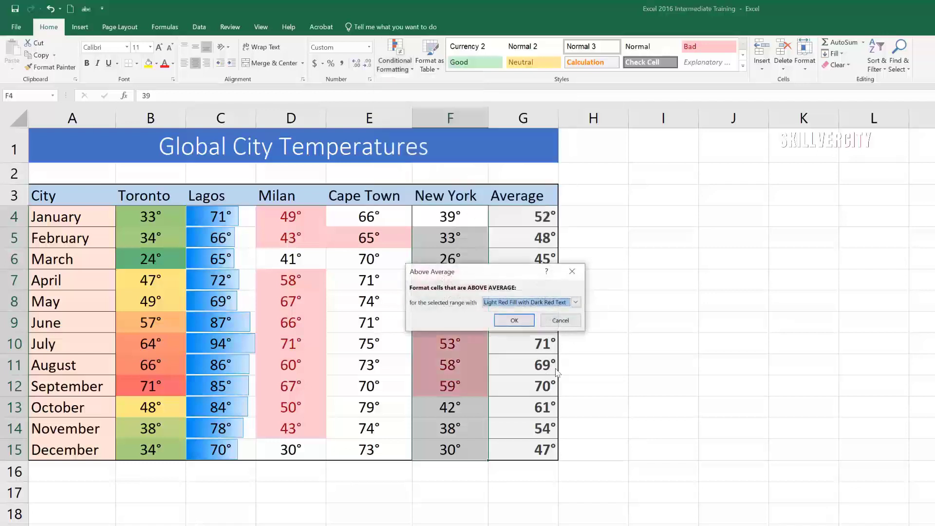
{"action": "left_click", "coordinate": [576, 303]}
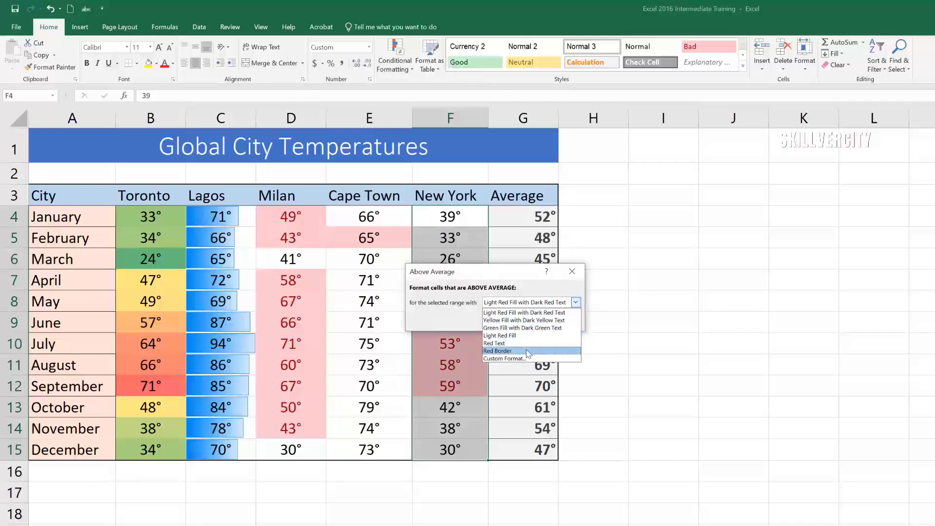
{"action": "left_click", "coordinate": [535, 320]}
{"action": "left_click", "coordinate": [520, 320]}
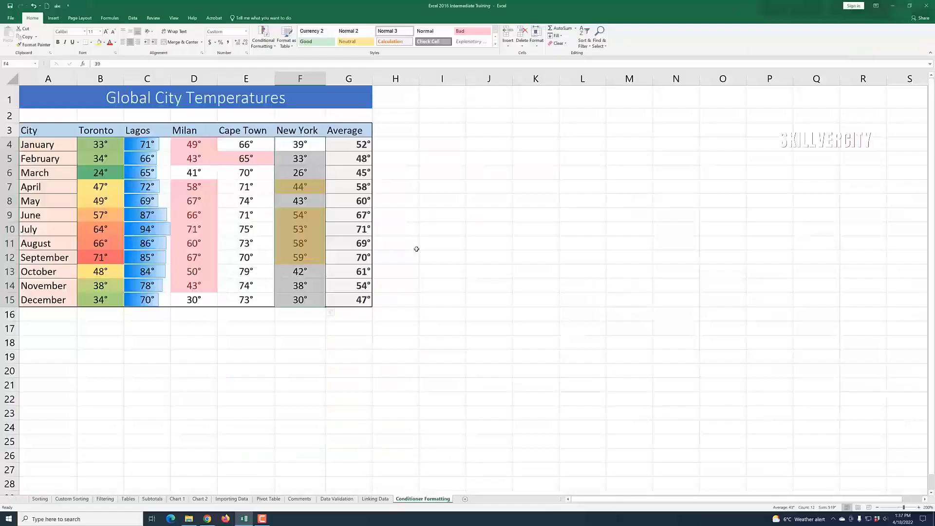
{"action": "left_click", "coordinate": [436, 247]}
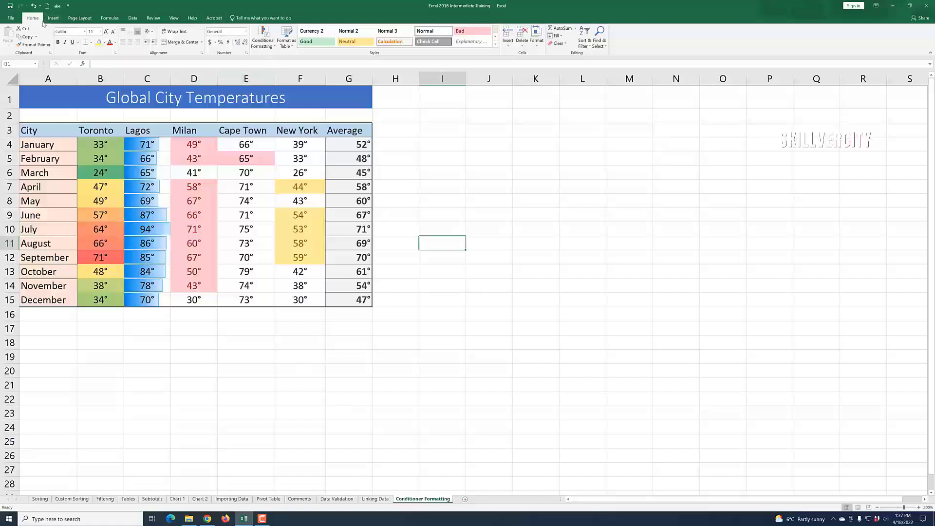
{"action": "left_click", "coordinate": [276, 47]}
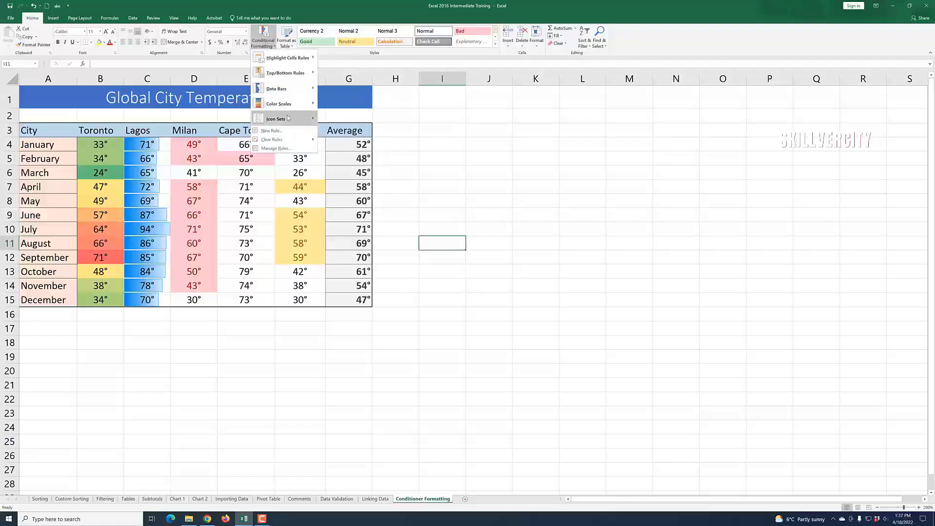
{"action": "mouse_move", "coordinate": [293, 61]}
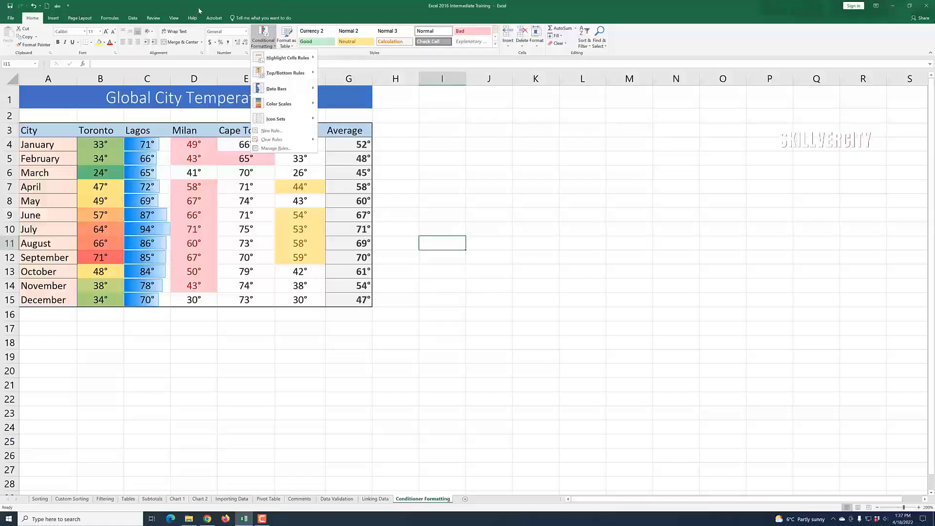
{"action": "left_click", "coordinate": [522, 239]}
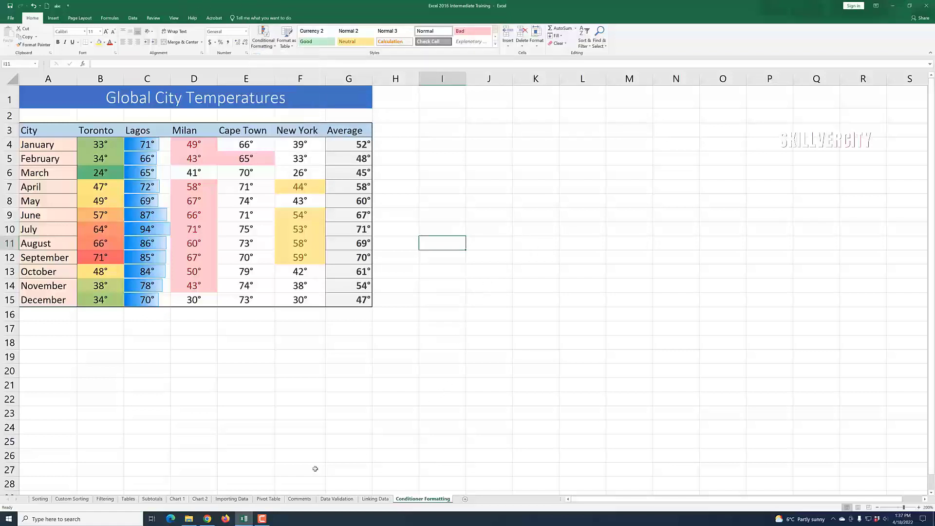
{"action": "left_click", "coordinate": [263, 519]}
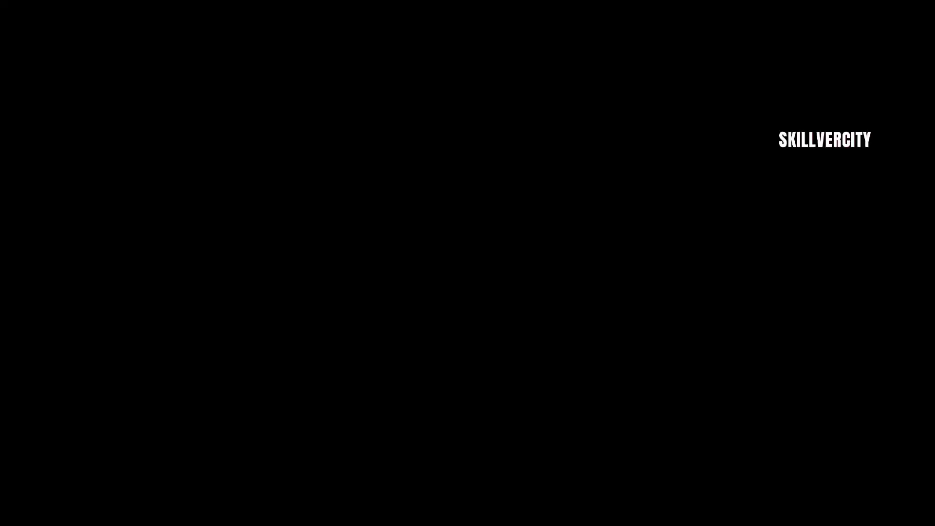